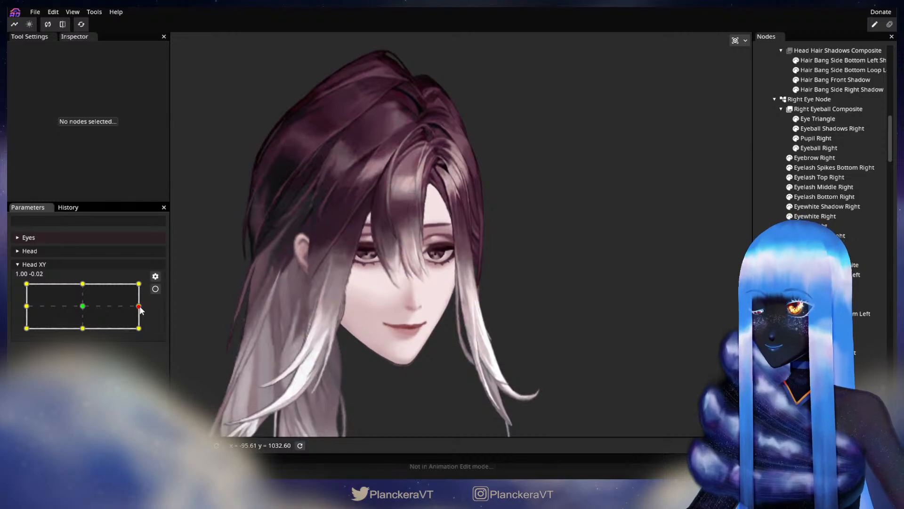
Pose the head at Head XY 1.00, 1.00 and arm the parameter for recording.
left_click_drag(140, 309, 142, 282)
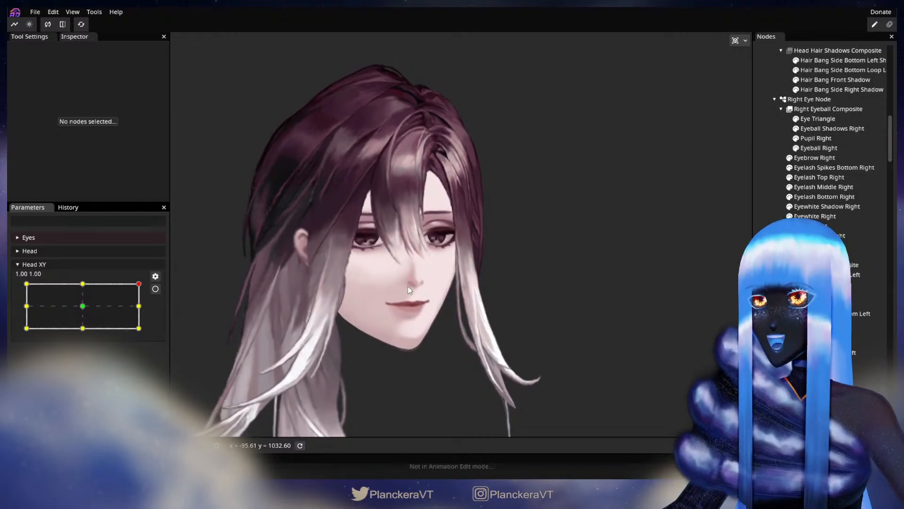
left_click_drag(467, 290, 463, 316)
scroll(470, 310, "up", 5)
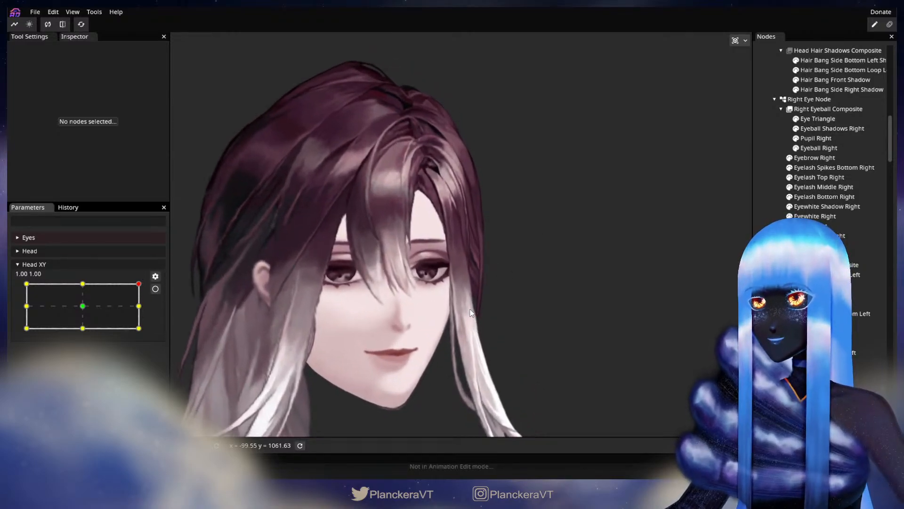
left_click(155, 289)
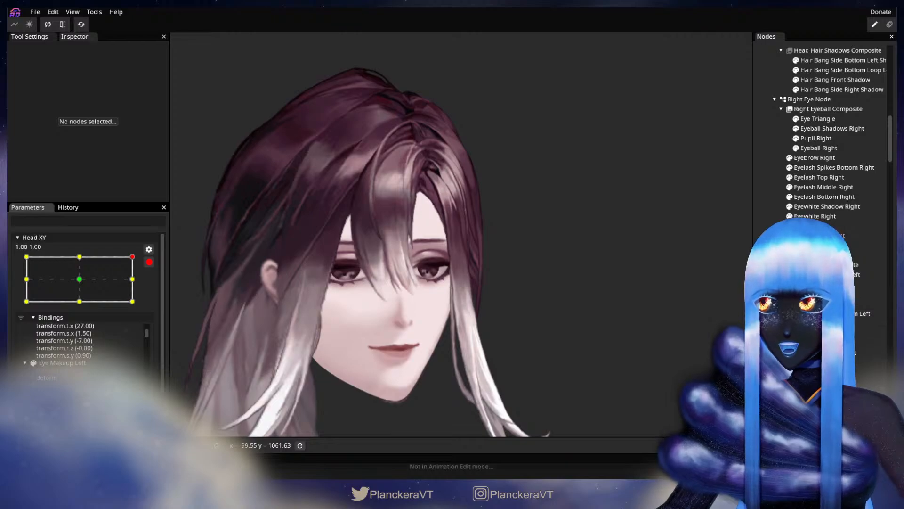
Select the left eyelid at this pose, set the Circle Brush size to 24 for deforming, and disarm Head XY.
left_click(431, 240)
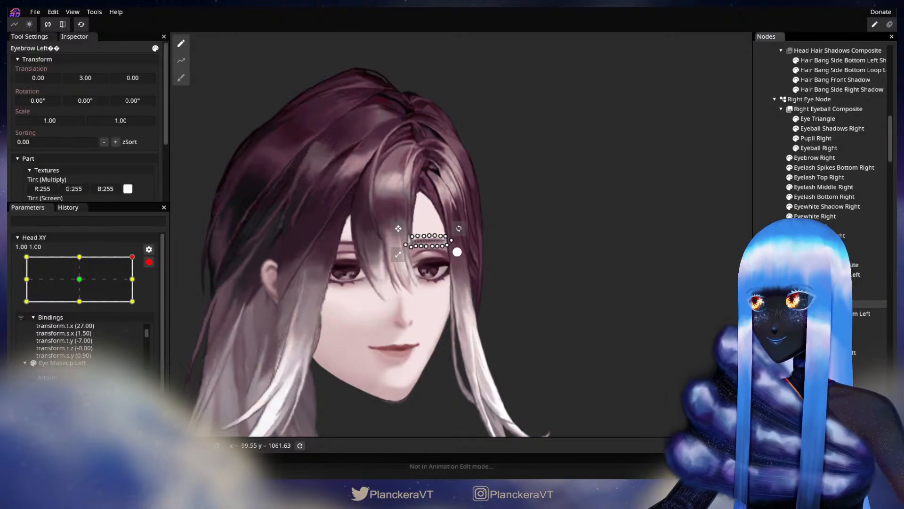
left_click(812, 372)
scroll(542, 173, "up", 1)
left_click(181, 78)
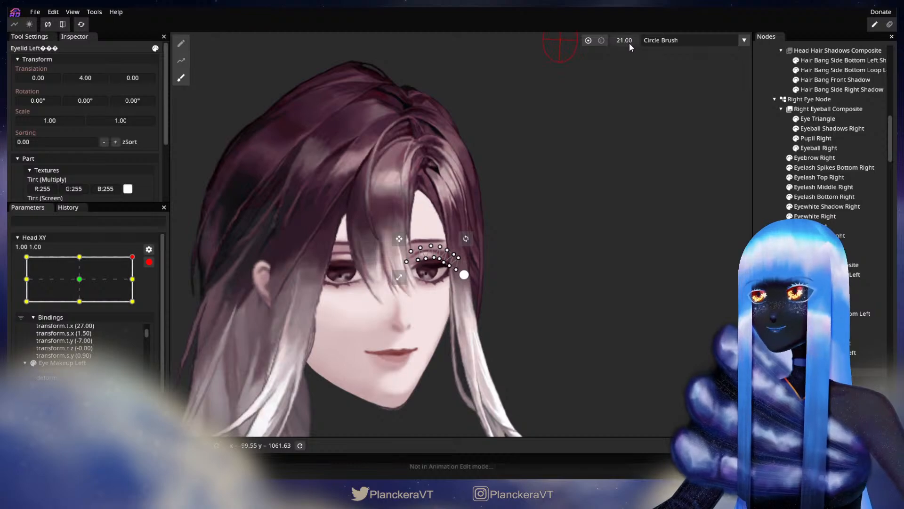
left_click_drag(629, 43, 632, 42)
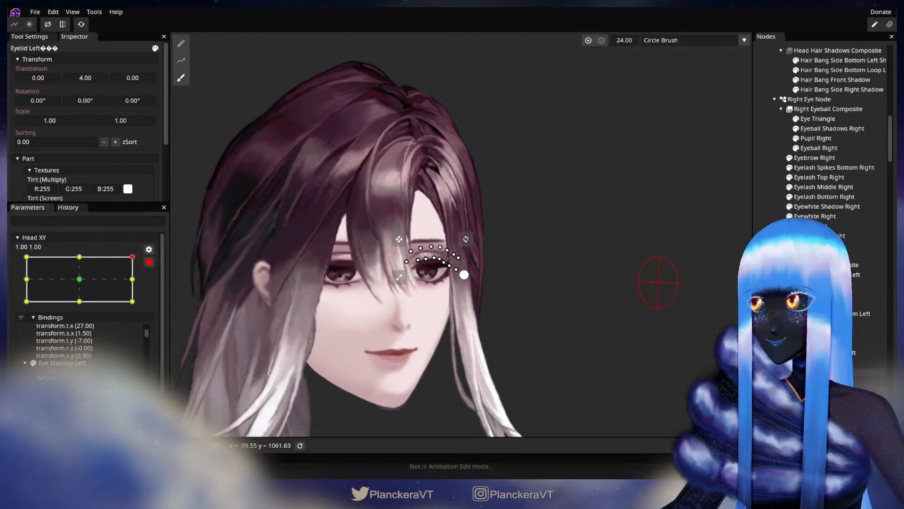
left_click(639, 292)
left_click(149, 261)
At the Head XY -1.00, 1.00 keypoint, set the left eyebrow's Y translation to 0.
left_click_drag(139, 284, 30, 269)
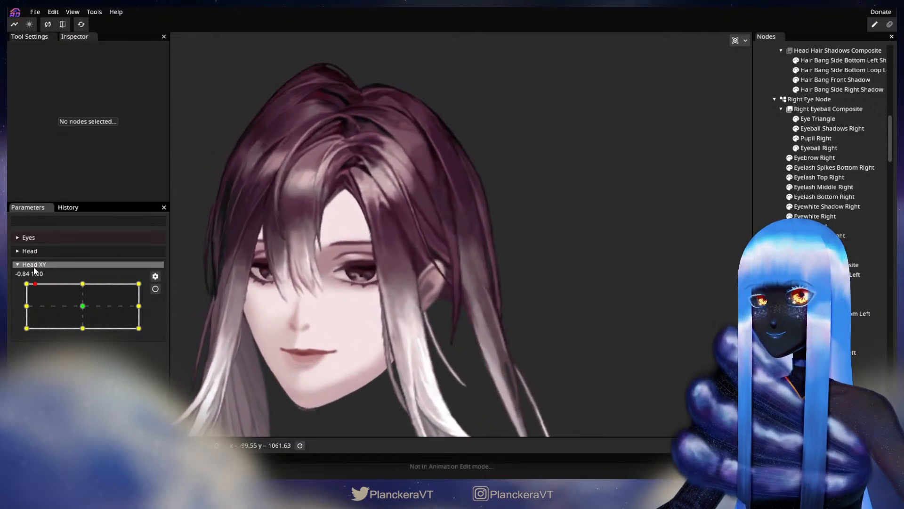
left_click(158, 287)
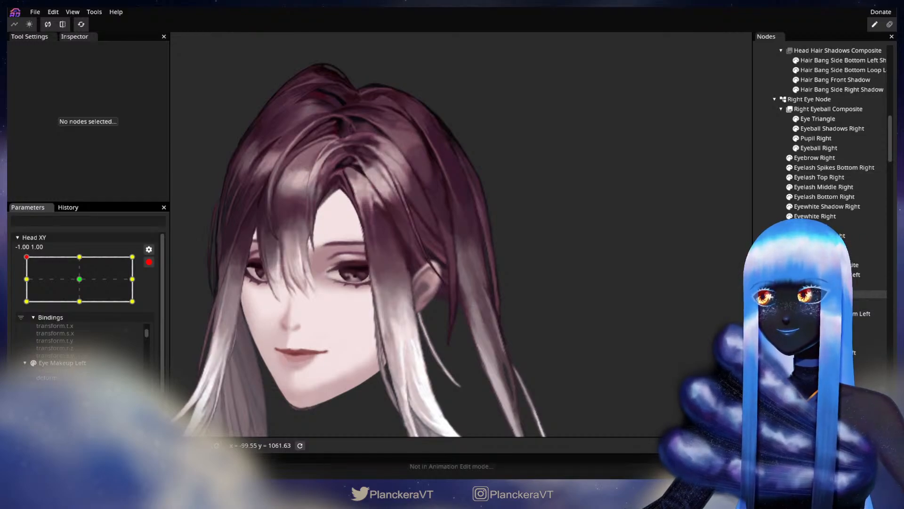
left_click(812, 304)
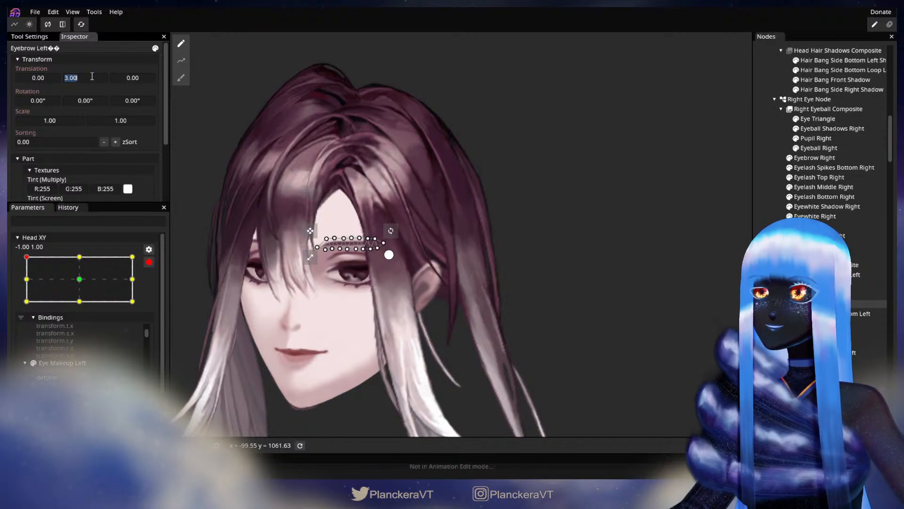
double_click(107, 76)
type("0")
left_click(440, 270)
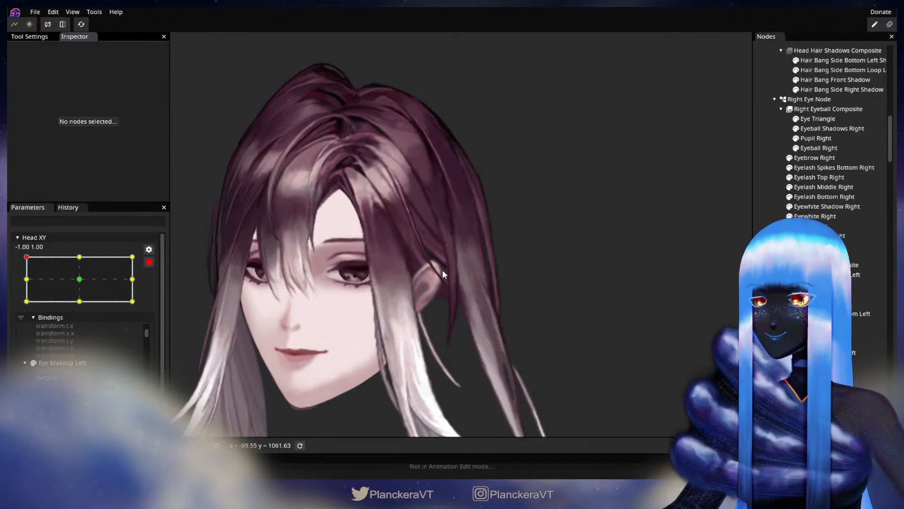
left_click(149, 262)
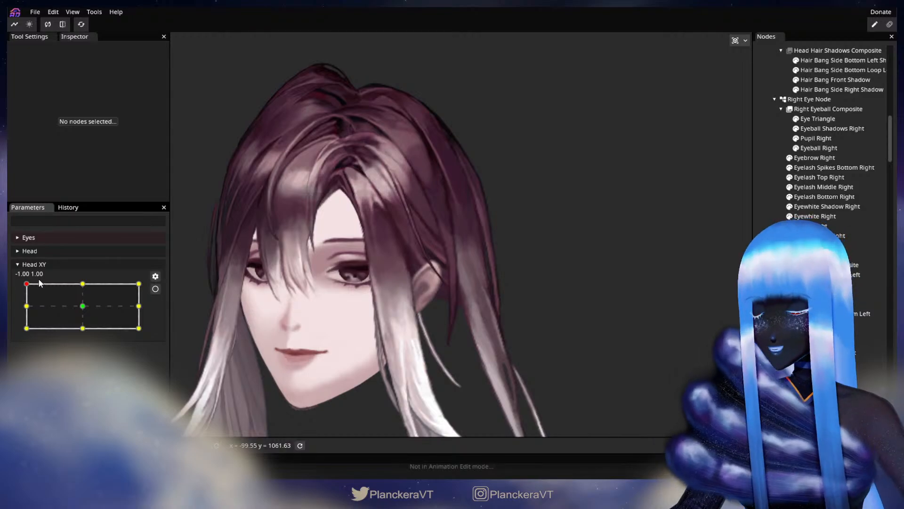
Compare the left eyebrow at the three upward Head XY keypoints and set its Y translation to 3 at -1.00, 1.00.
left_click_drag(21, 285, 85, 286)
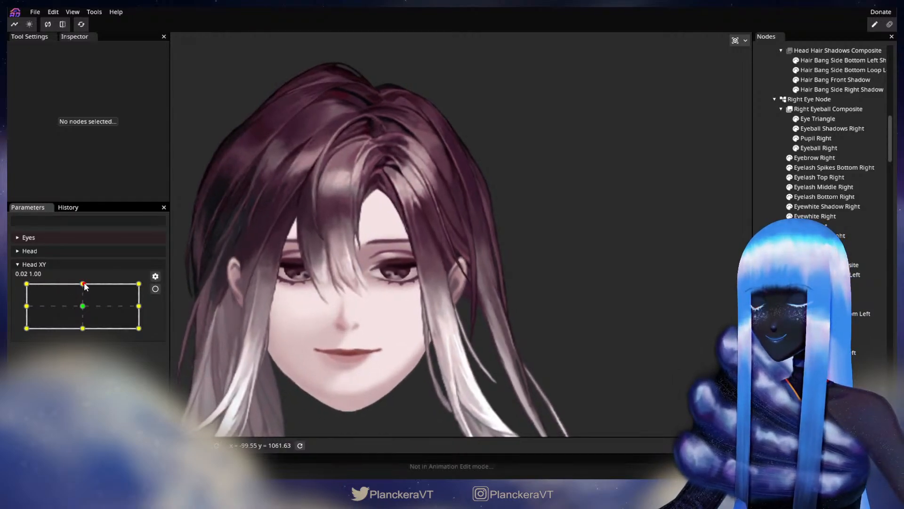
left_click(155, 288)
left_click(814, 304)
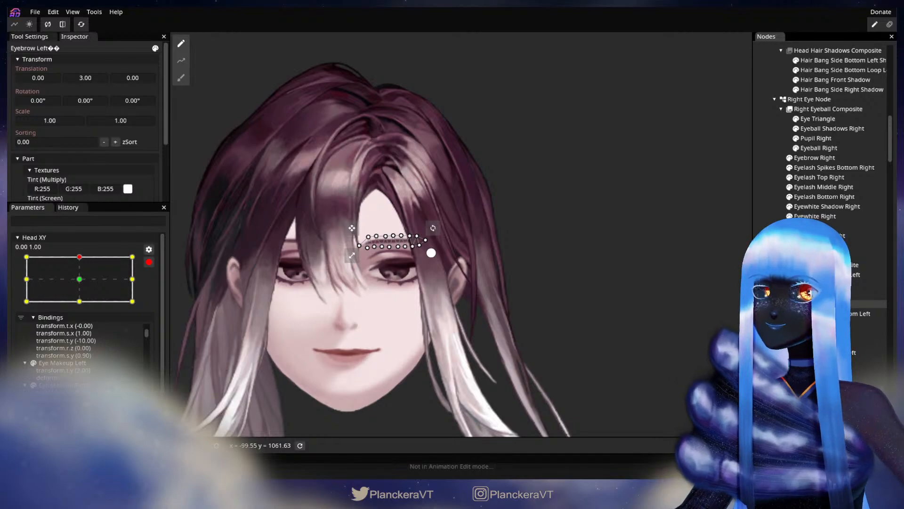
left_click(26, 257)
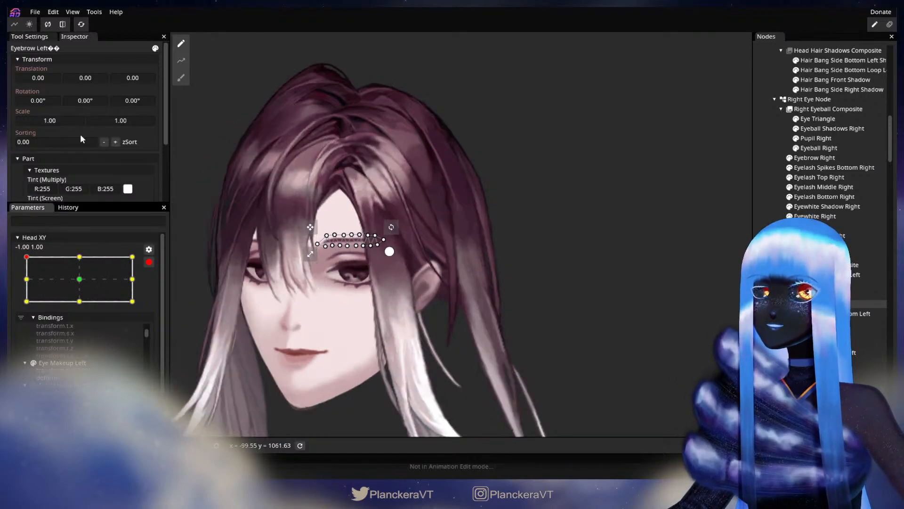
left_click_drag(93, 78, 94, 77)
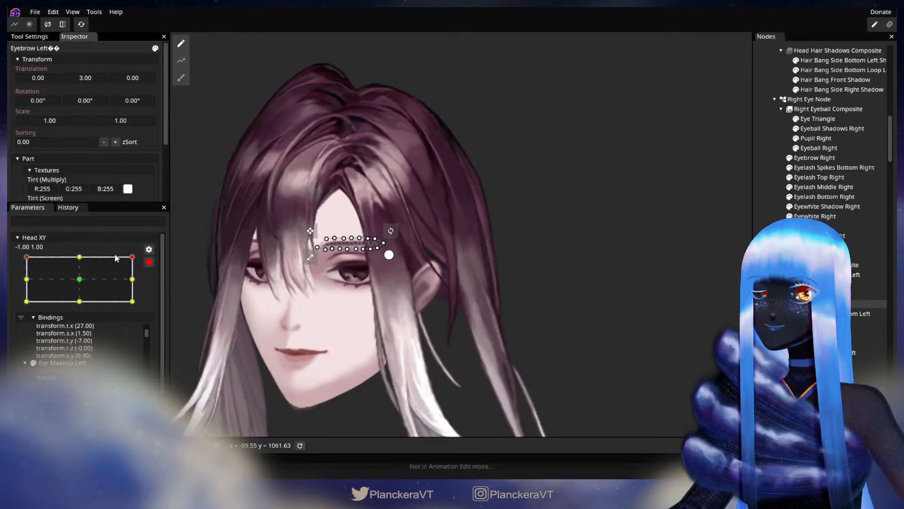
left_click(133, 257)
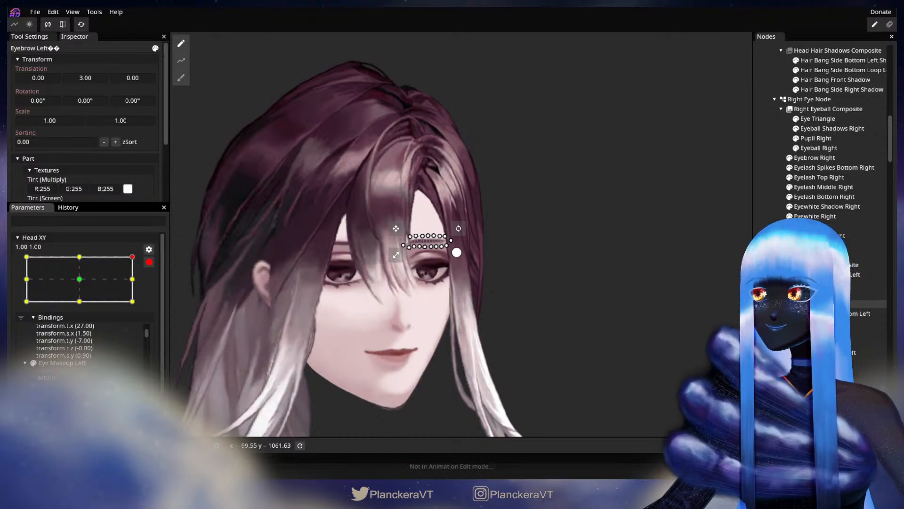
left_click(295, 334)
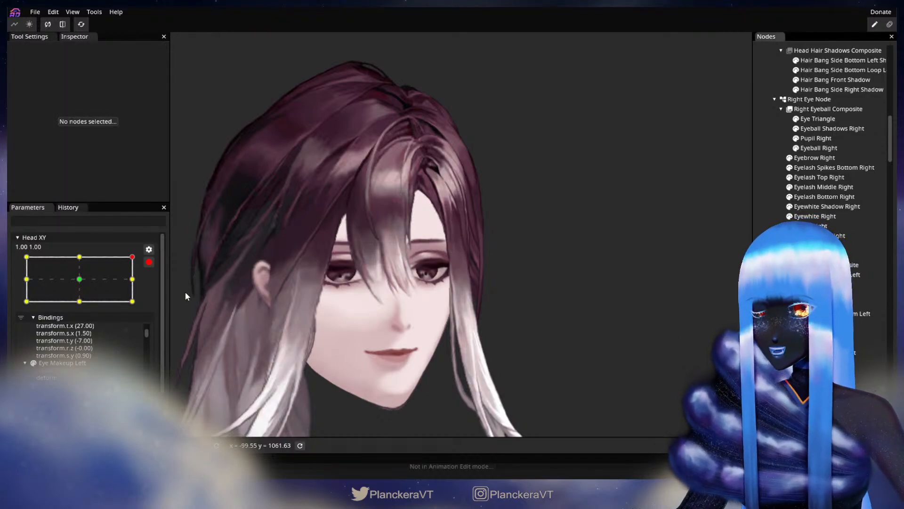
left_click(150, 262)
Find the left eyebrow in the Head XY bindings and set its Y translation to 2 at the -1.00, 1.00 keypoint.
left_click_drag(140, 283, 26, 262)
left_click(155, 288)
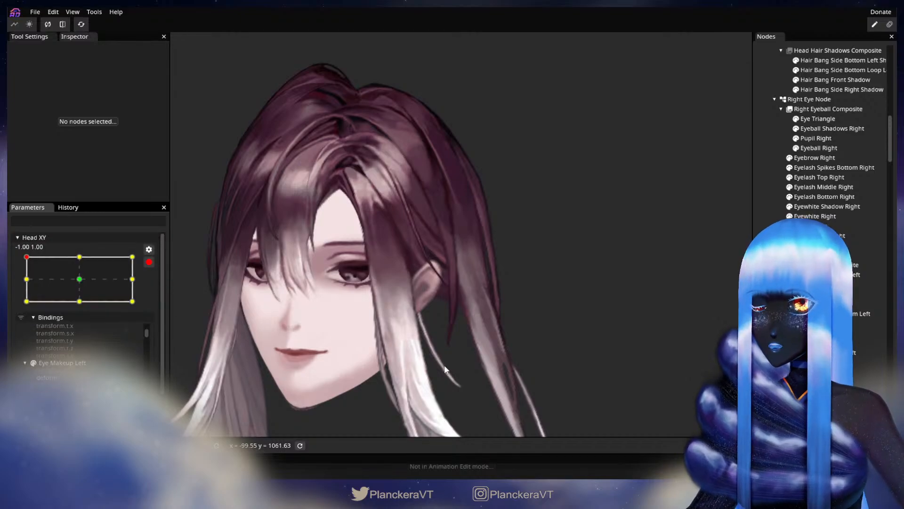
scroll(131, 376, "down", 5)
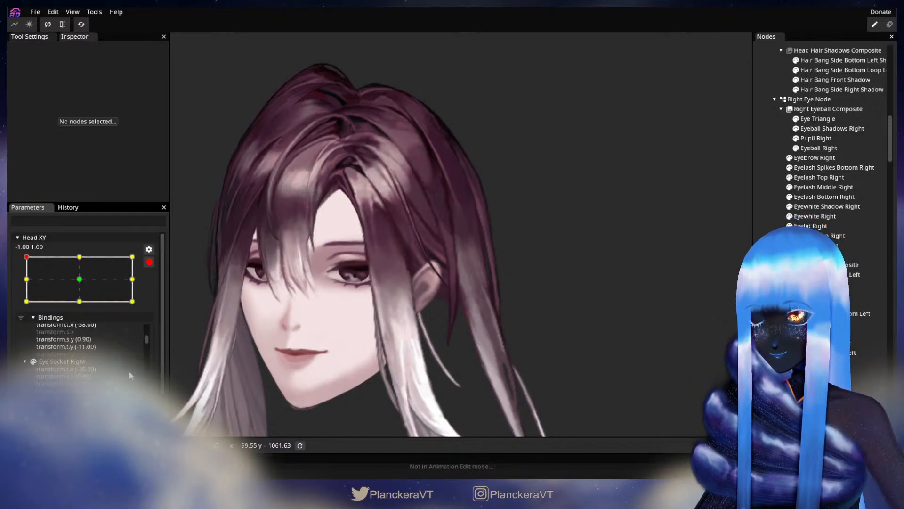
scroll(131, 375, "down", 3)
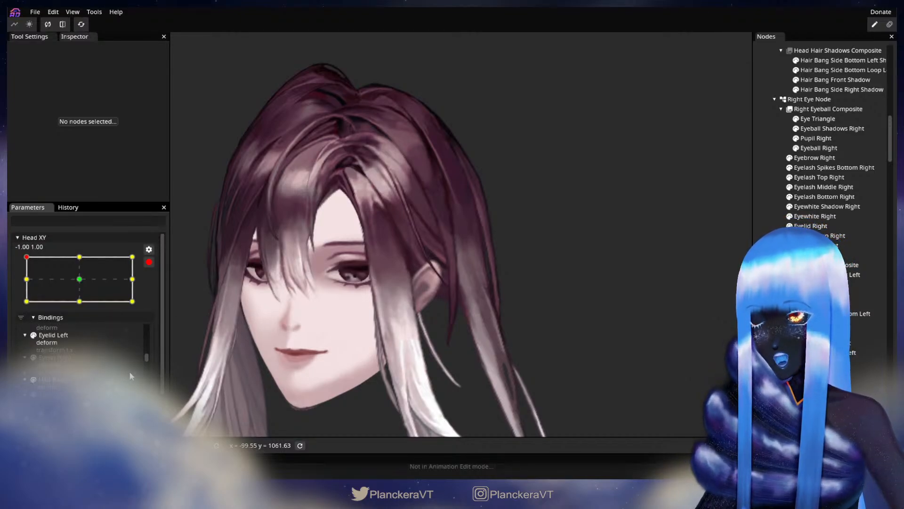
scroll(131, 377, "up", 6)
scroll(131, 380, "down", 3)
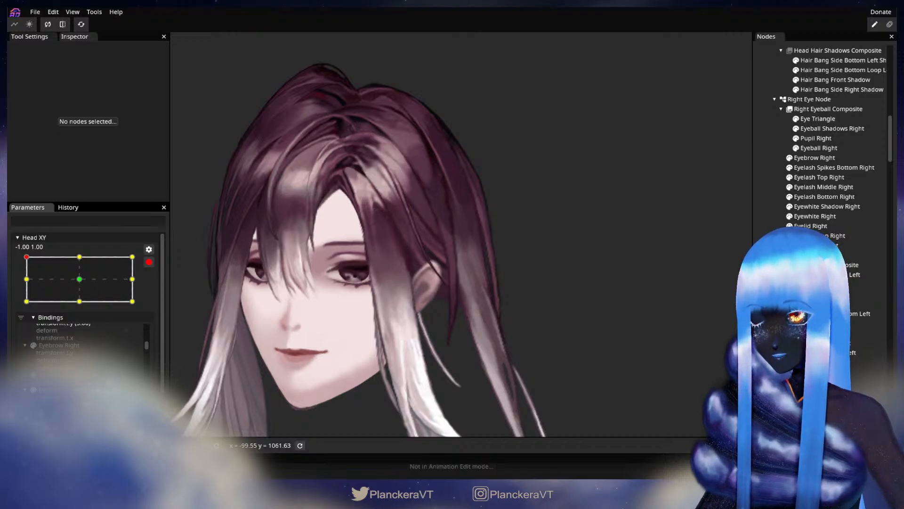
scroll(80, 342, "up", 1)
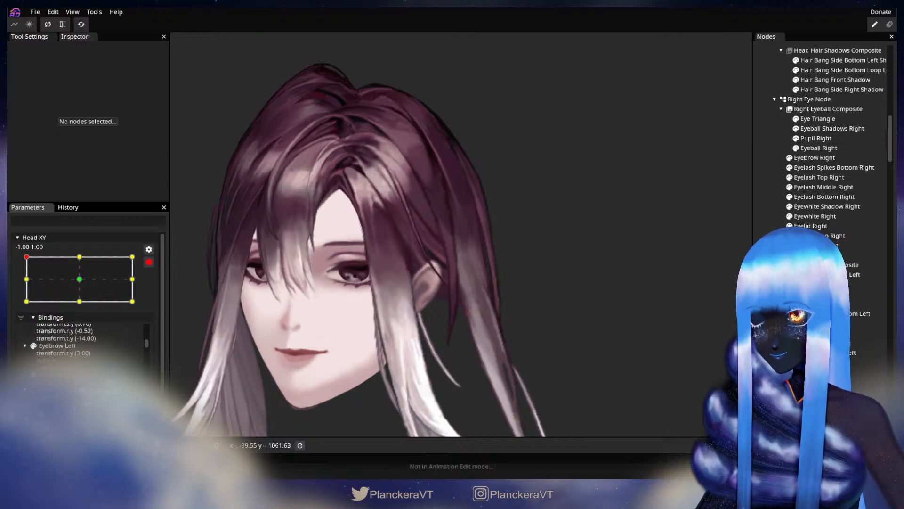
left_click(83, 377)
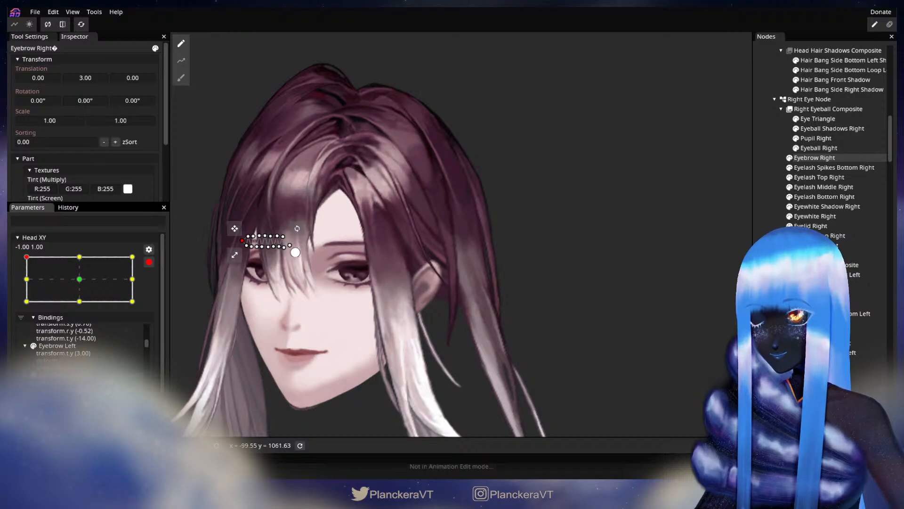
left_click(83, 378)
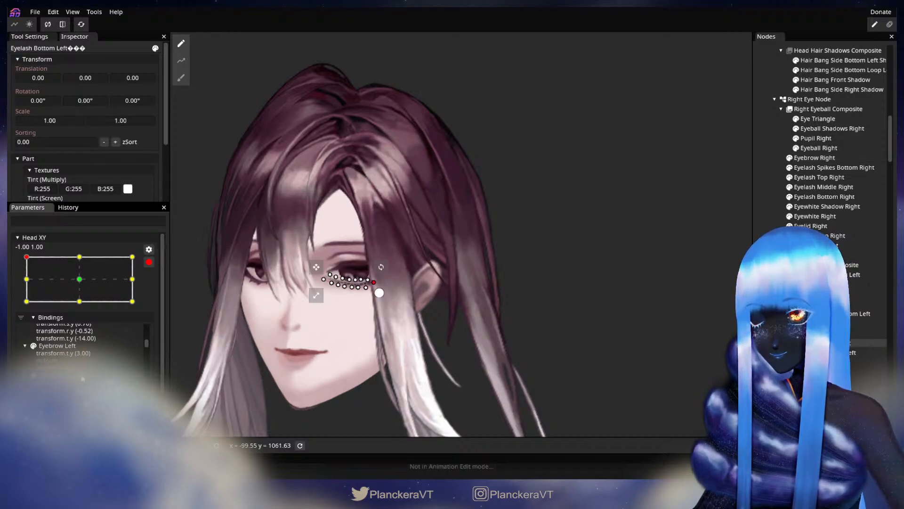
left_click(75, 348)
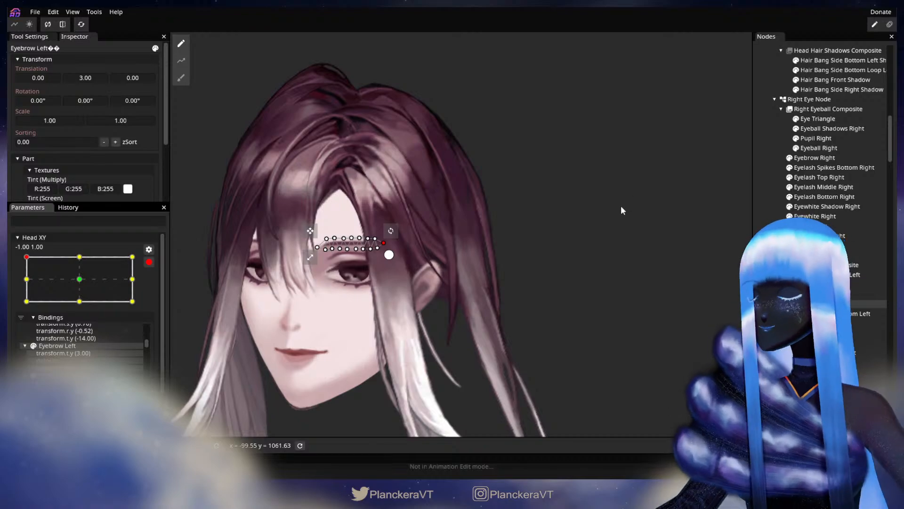
left_click_drag(91, 82, 90, 82)
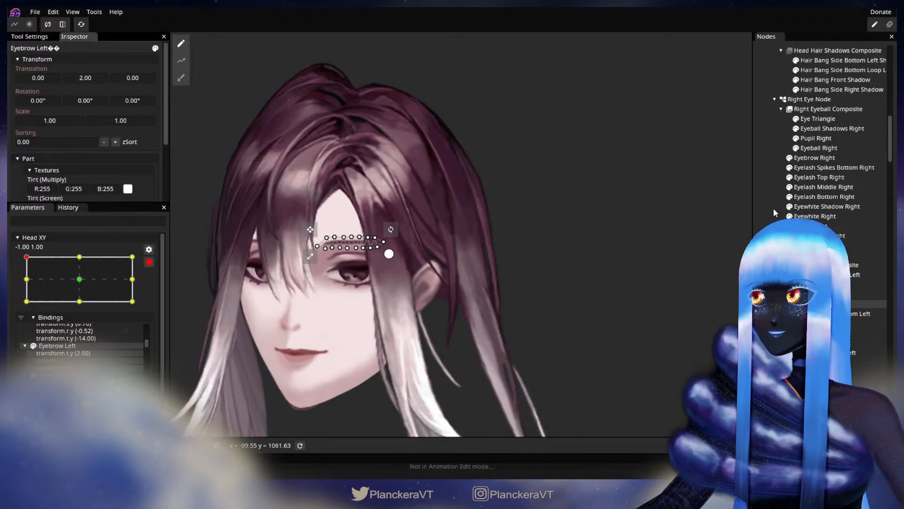
left_click(649, 208)
left_click(149, 263)
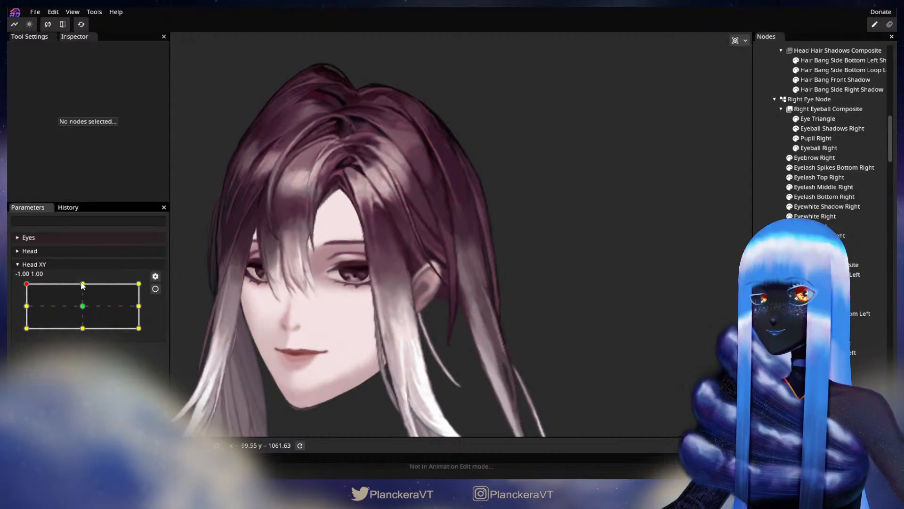
At the Head XY -1.00, 1.00 keypoint, set the left eyebrow's X translation to -3.
mouse_move(32, 284)
left_mouse_down()
mouse_move(138, 288)
mouse_move(26, 288)
left_mouse_up()
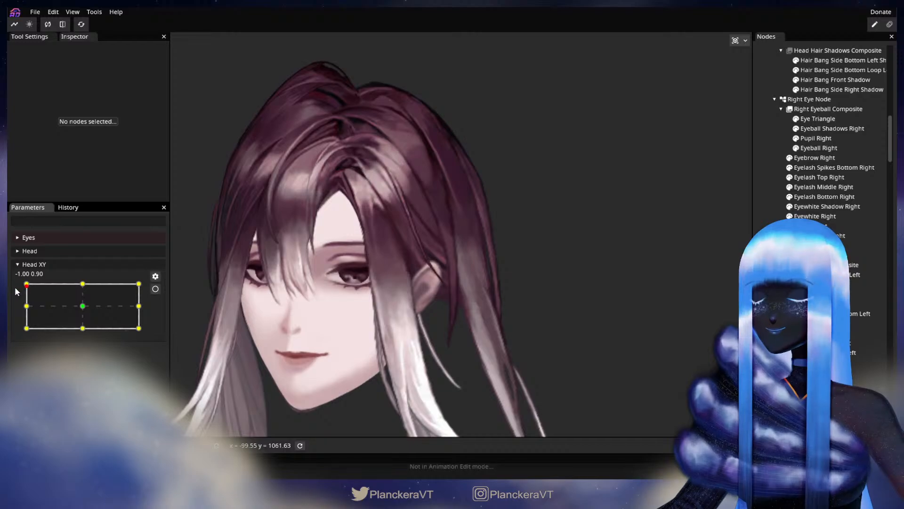
left_click(156, 292)
left_click(155, 289)
left_click(313, 235)
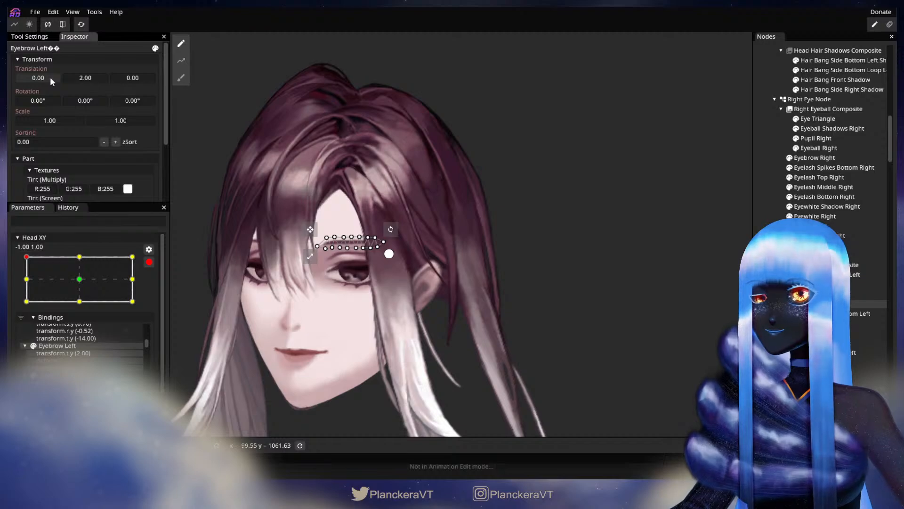
left_click_drag(49, 78, 49, 79)
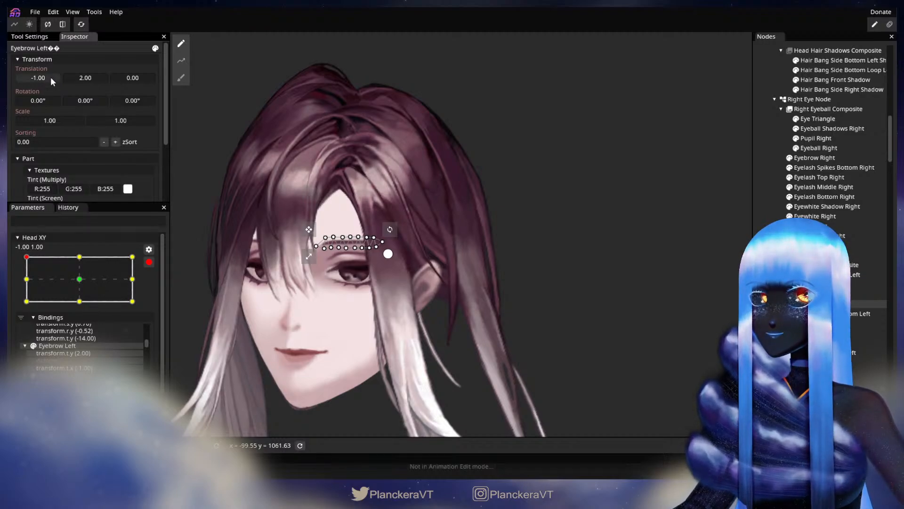
left_click_drag(50, 78, 49, 78)
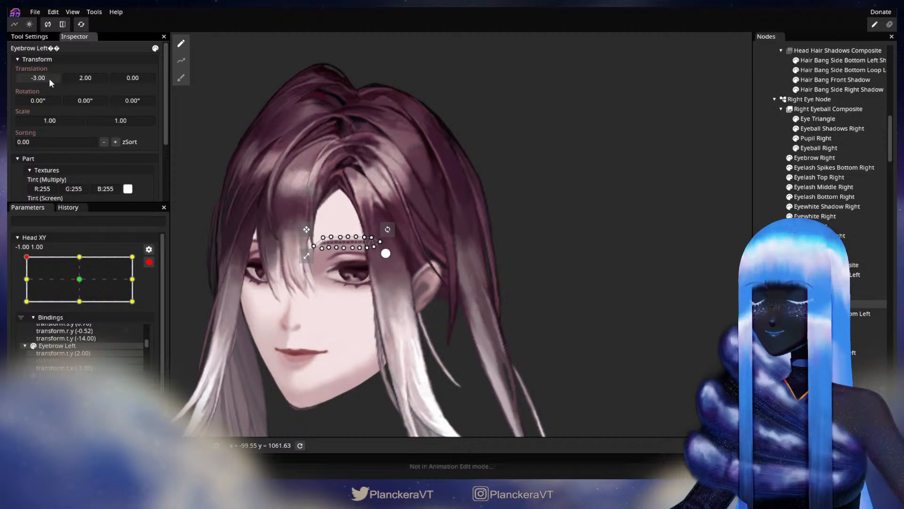
left_click(180, 255)
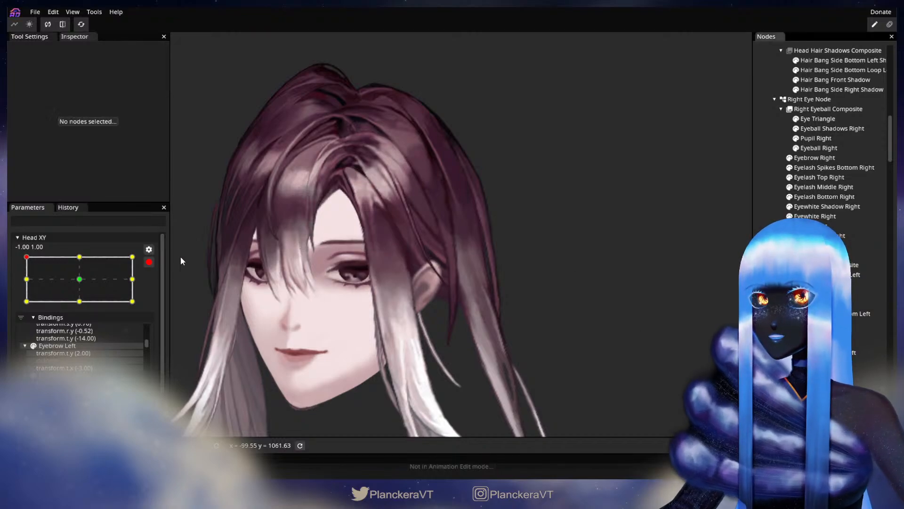
left_click(151, 263)
At the Head XY 1.00, 1.00 keypoint, set the left eyebrow's X translation to 4.
left_click_drag(27, 285, 139, 284)
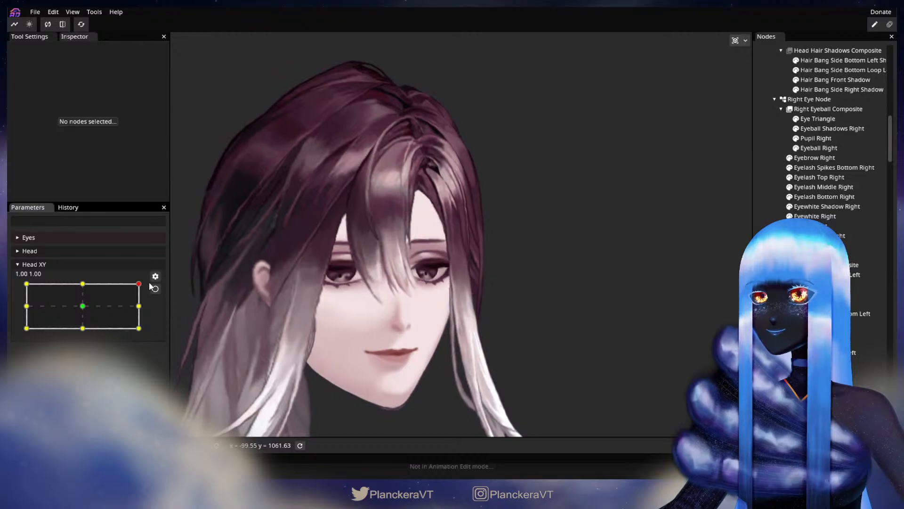
left_click(155, 289)
left_click(814, 304)
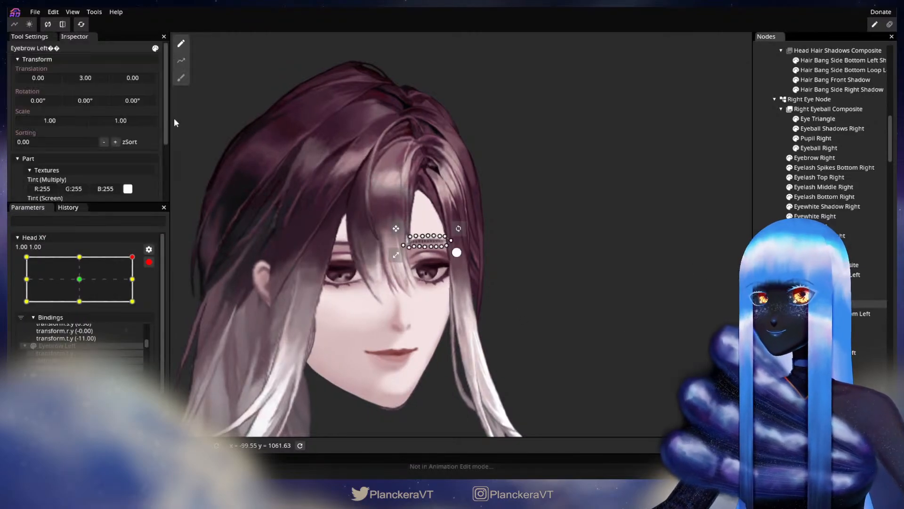
left_click_drag(45, 77, 46, 76)
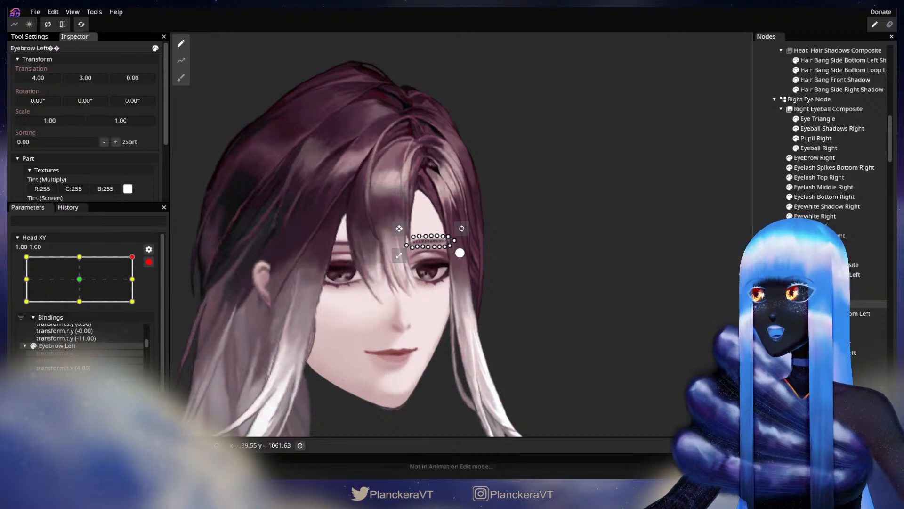
Preview the head at both upward-turned Head XY corners and inspect the left eyebrow at the 1.00, 0.00 keypoint.
left_click(442, 279)
left_click(149, 261)
left_click_drag(142, 285, 23, 273)
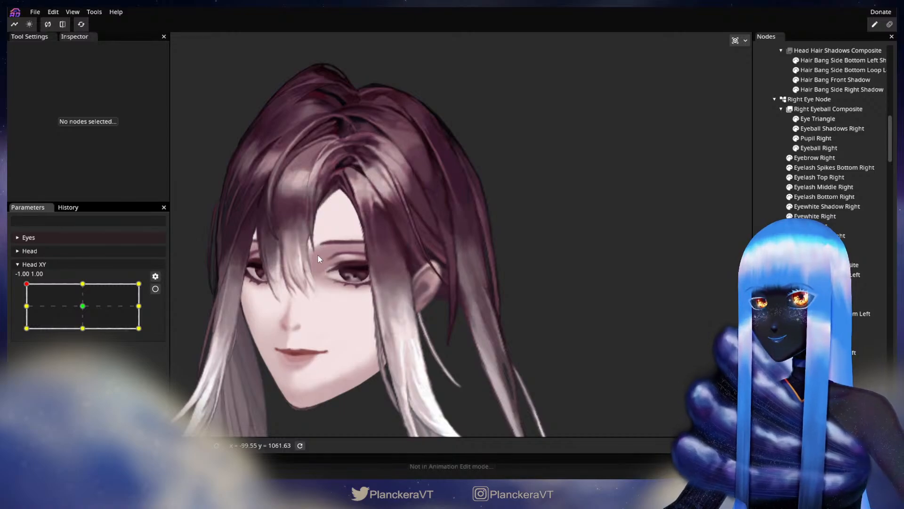
left_click_drag(26, 282, 151, 279)
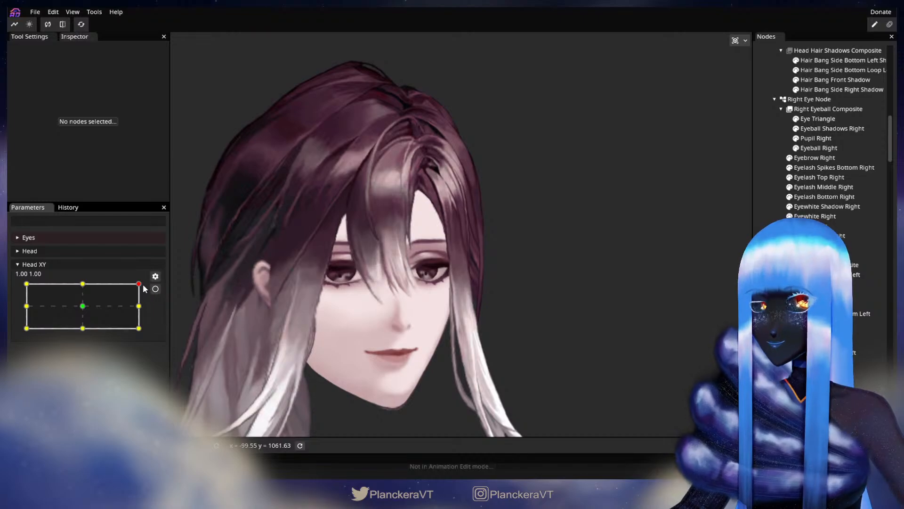
mouse_move(140, 283)
left_mouse_down()
mouse_move(42, 270)
mouse_move(141, 272)
left_mouse_up()
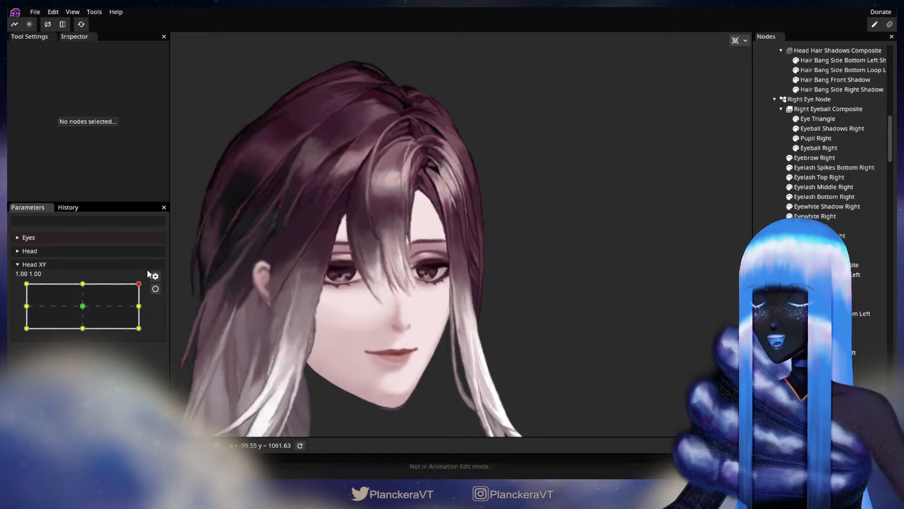
left_click_drag(139, 284, 139, 306)
left_click(155, 289)
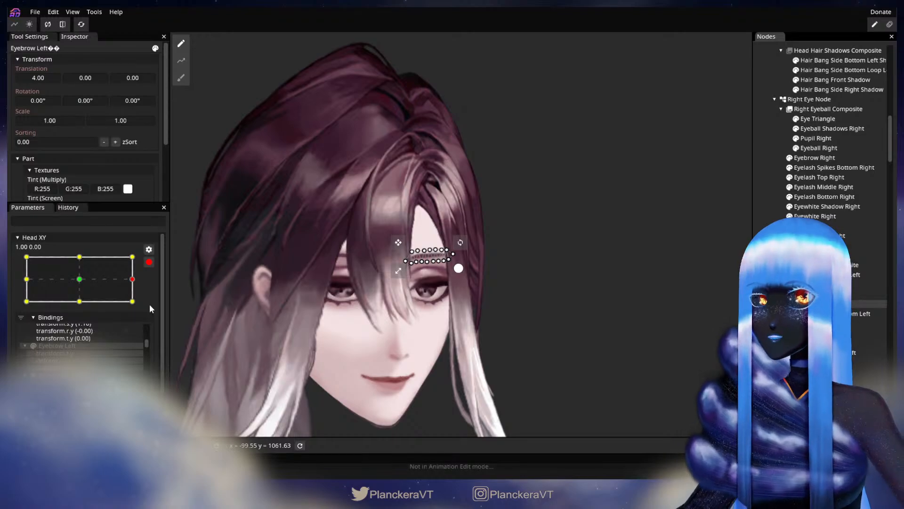
Compare the left eyebrow along the -1.00 side of Head XY and set its X translation to -3 at -1.00, 0.00.
left_click_drag(141, 276, 7, 301)
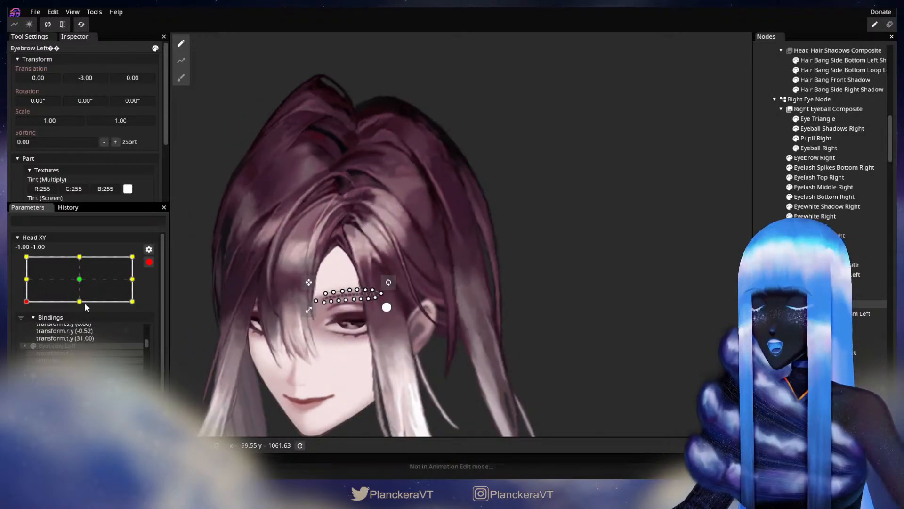
left_click_drag(27, 301, 34, 256)
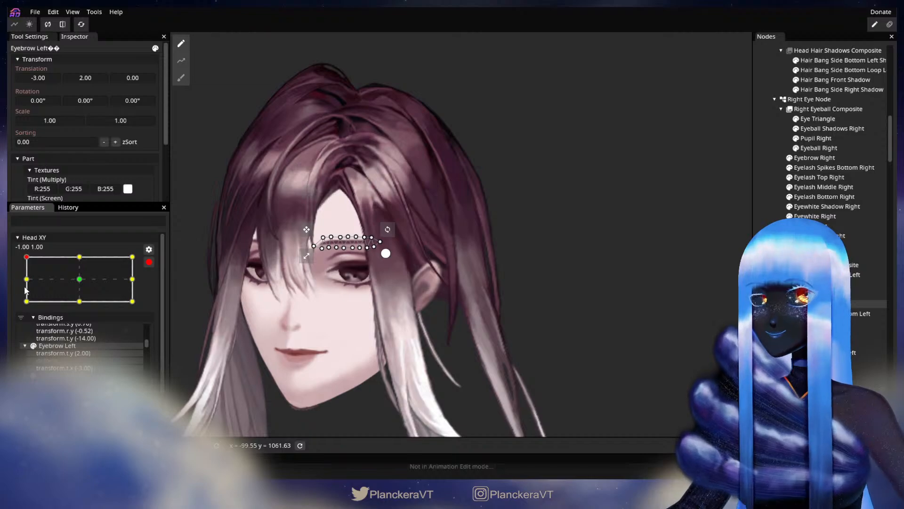
left_click_drag(26, 292, 26, 279)
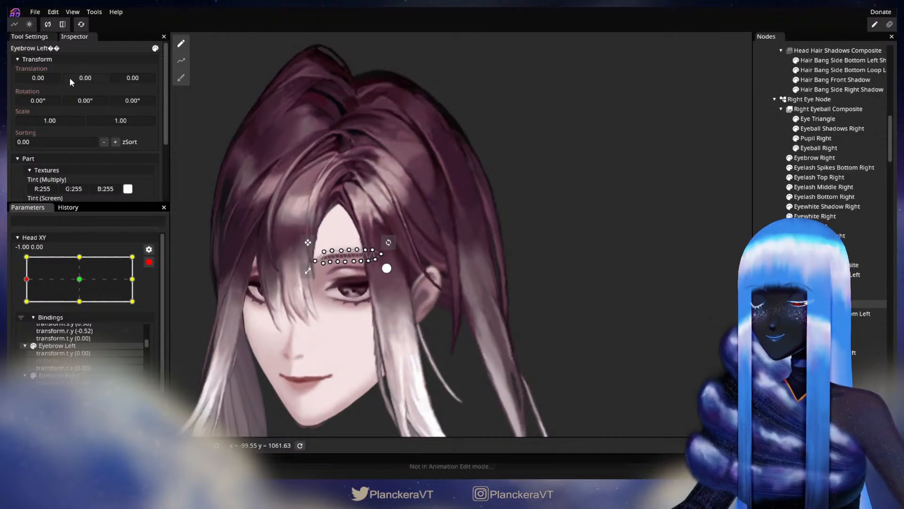
left_click(26, 258)
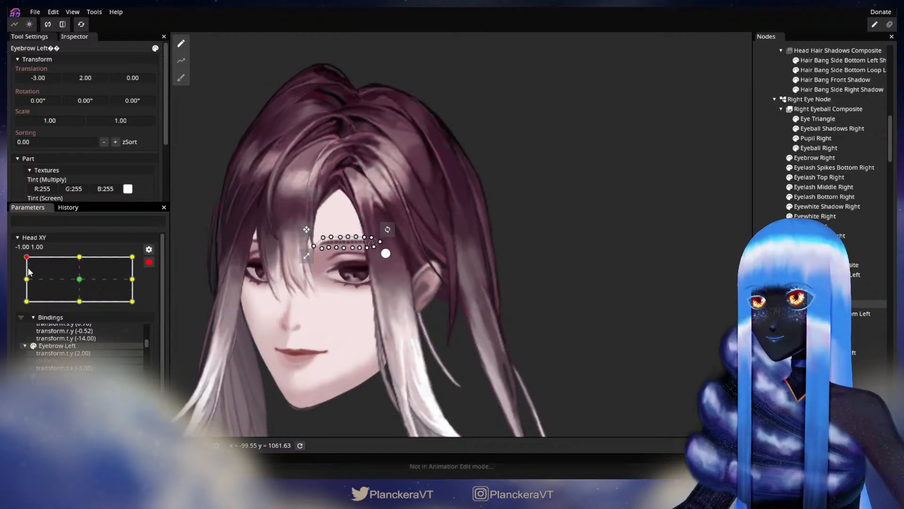
left_click(27, 278)
left_click_drag(51, 74, 48, 76)
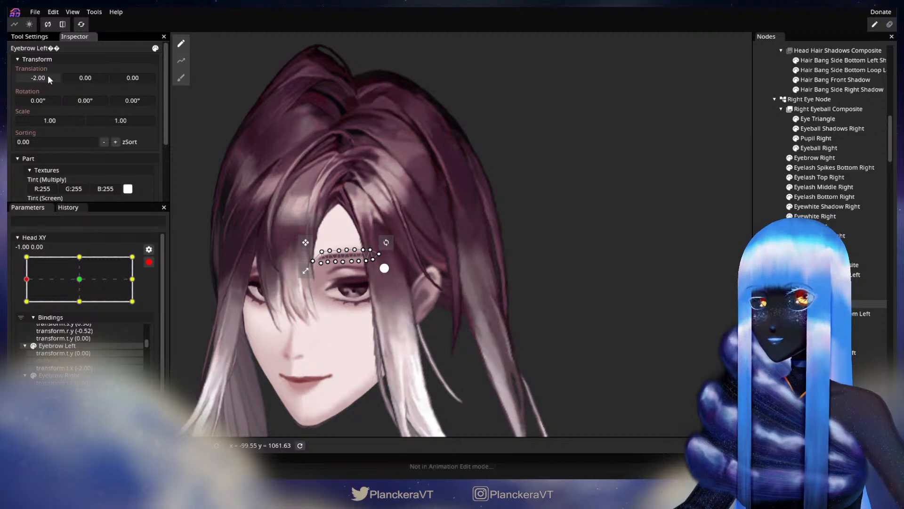
left_click_drag(48, 78, 47, 77)
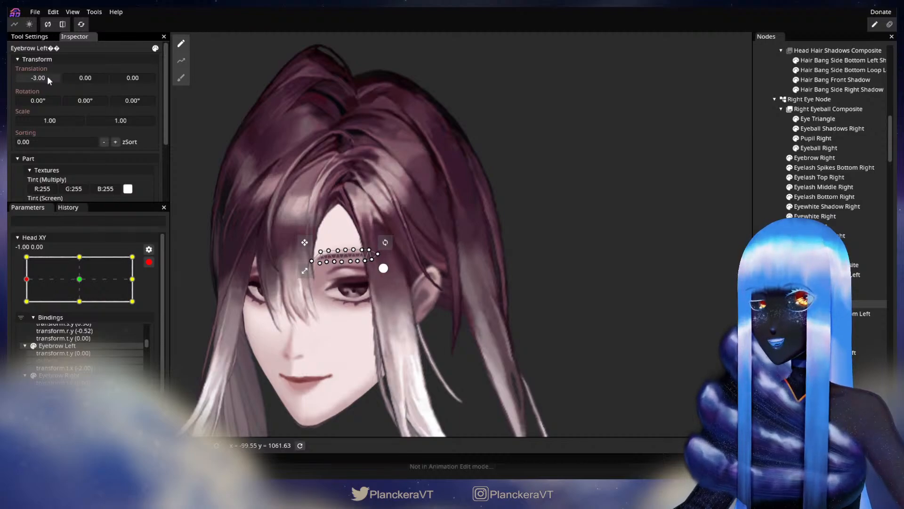
left_click(27, 301)
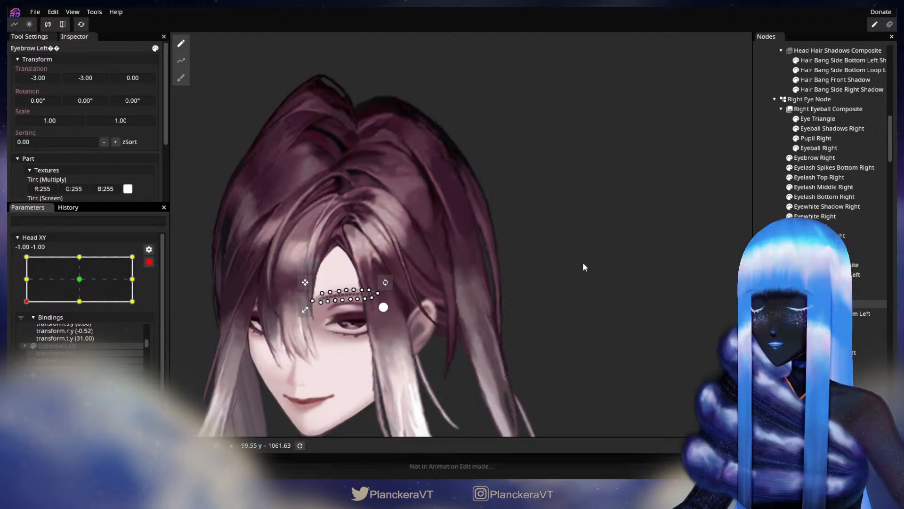
Preview the head facing up and try a Y translation of 1 for the left eyebrow at Head XY -1.00, 1.00.
left_click(630, 304)
left_click(149, 262)
left_click_drag(26, 328, 83, 264)
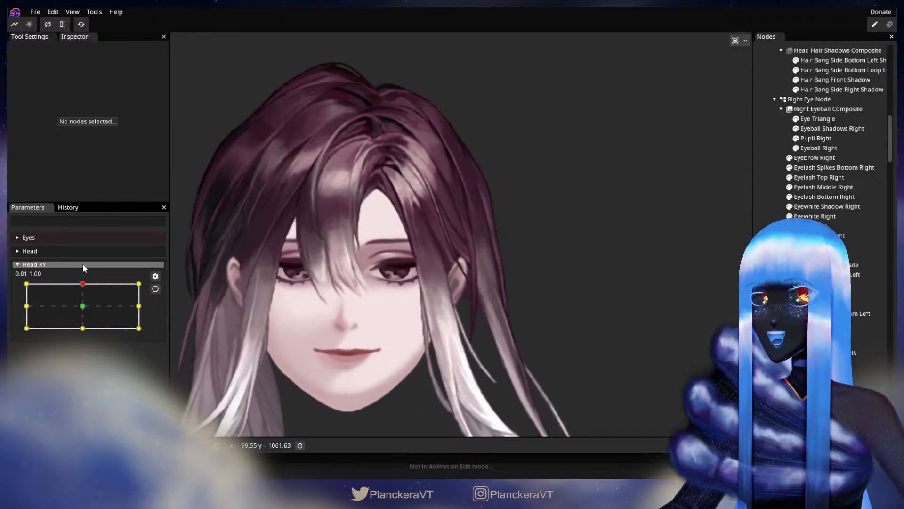
left_click(155, 289)
left_click(819, 304)
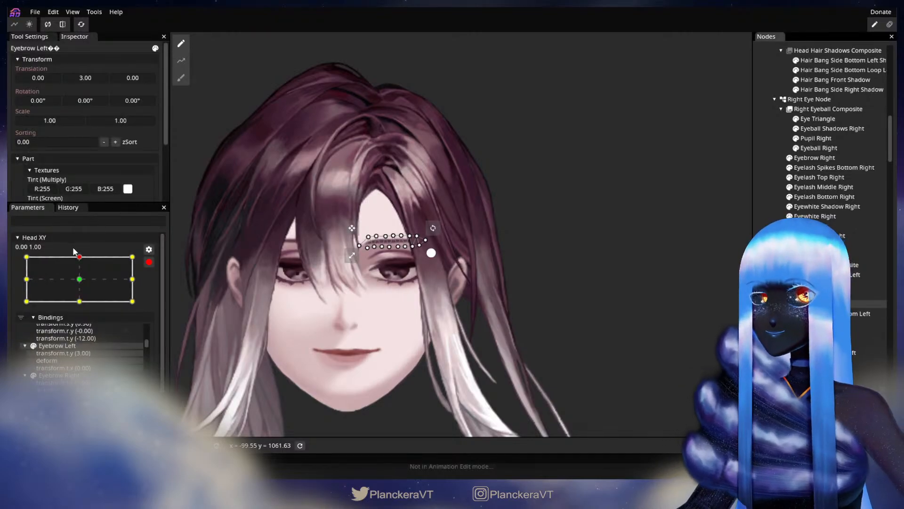
left_click(30, 257)
left_click_drag(94, 78, 93, 79)
left_click(193, 226)
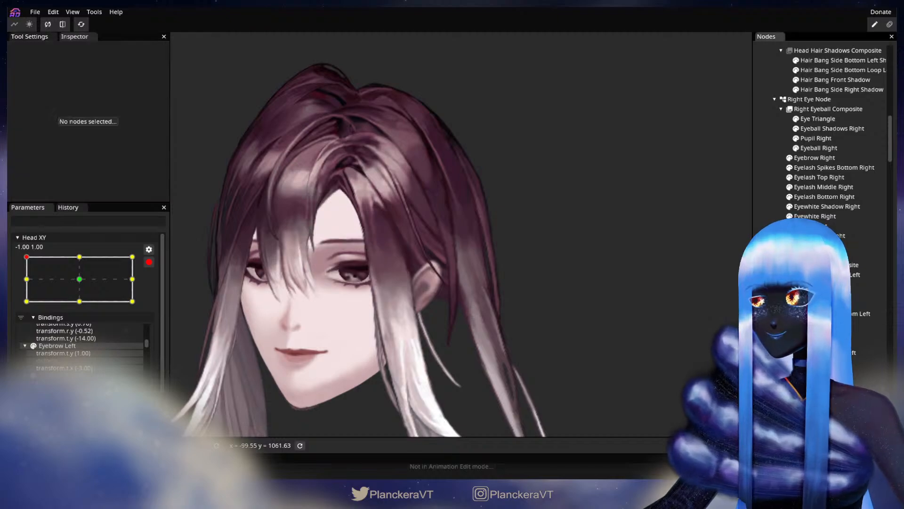
At the Head XY -1.00, 1.00 keypoint, set the left eyebrow's Y translation to 3.
left_click(150, 262)
mouse_move(27, 283)
left_mouse_down()
mouse_move(78, 281)
mouse_move(27, 283)
left_mouse_up()
left_click(156, 289)
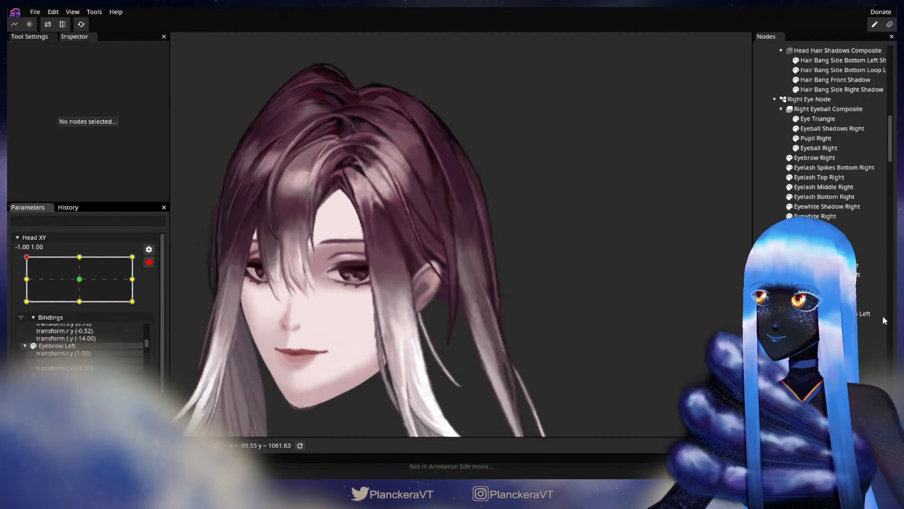
left_click(871, 304)
left_click_drag(83, 78, 84, 79)
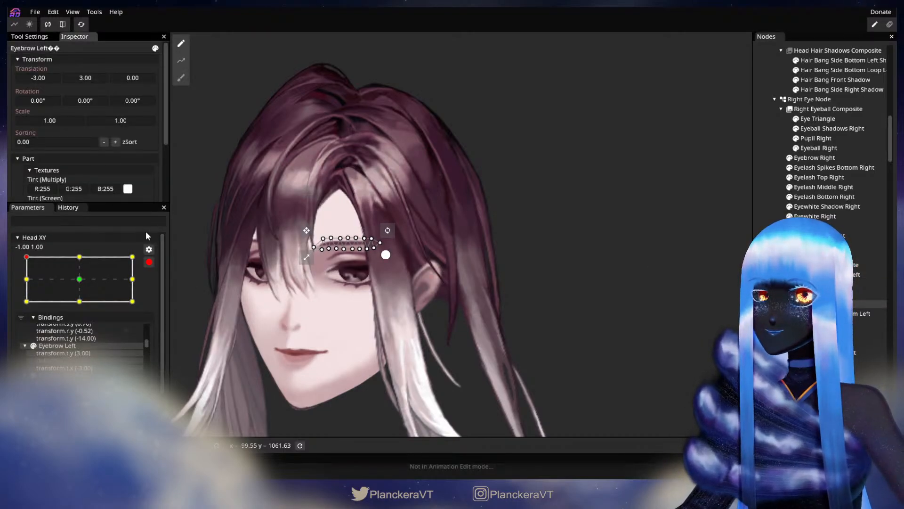
left_click(462, 292)
Inspect the left eyelid's mesh at the Head XY 1.00, -1.00 keypoint with the deformation brush active and check the undo history.
left_click(150, 262)
left_click_drag(26, 283, 152, 337)
left_click(155, 289)
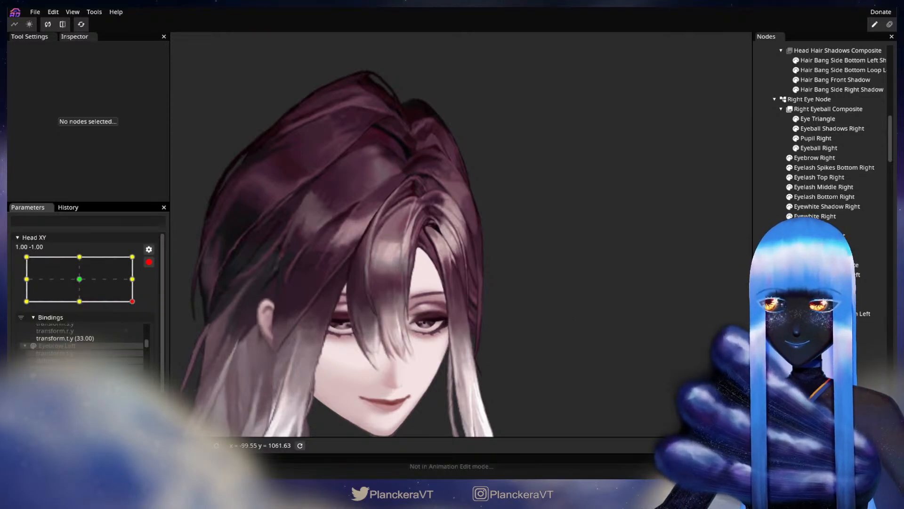
left_click(462, 321)
left_click(181, 78)
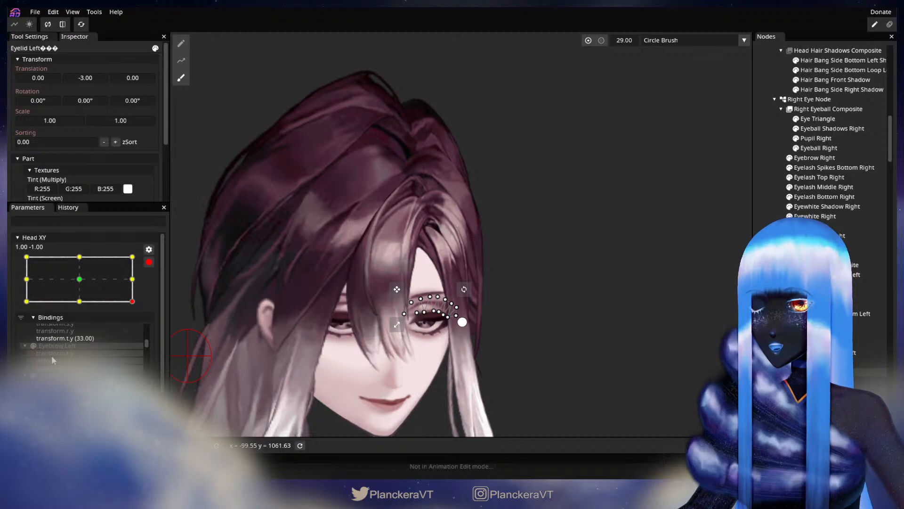
left_click(62, 208)
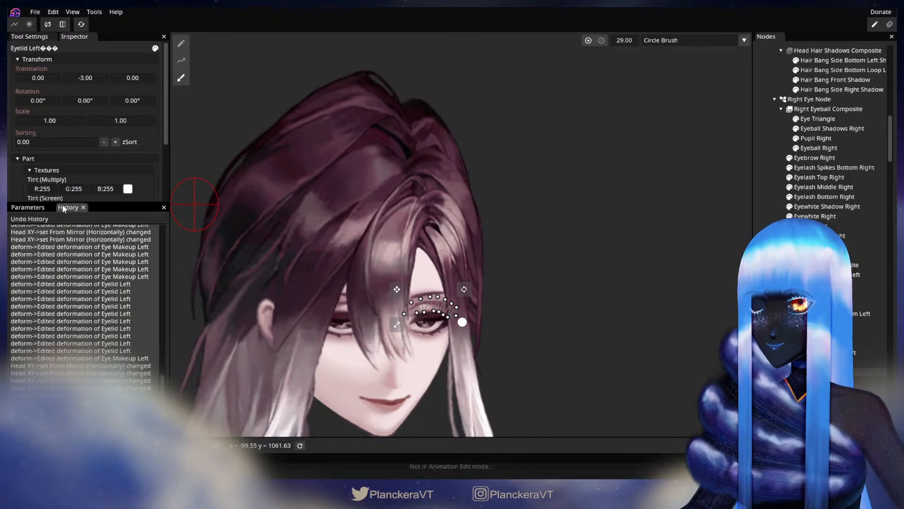
left_click(27, 207)
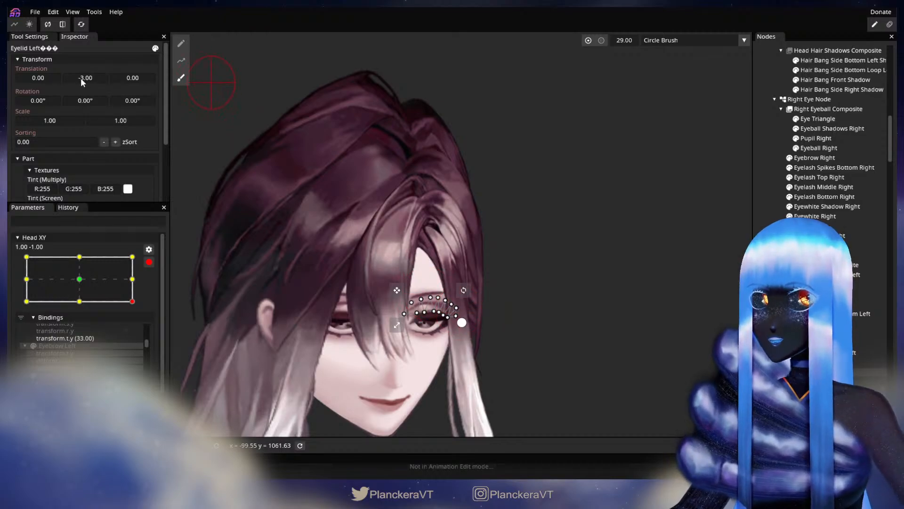
left_click(641, 290)
left_click(149, 261)
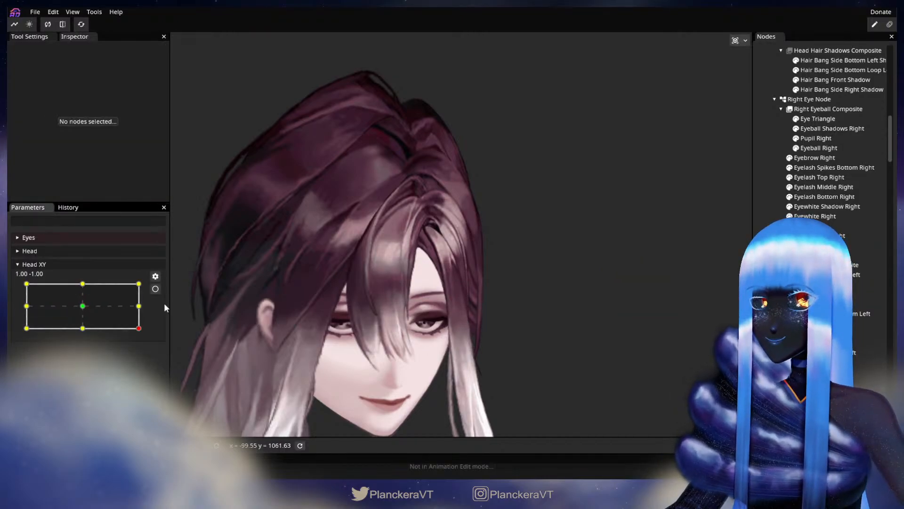
Inspect the left eyelid's mesh at the Head XY -1.00, -1.00 keypoint with the deformation brush active.
left_click_drag(140, 328, 17, 346)
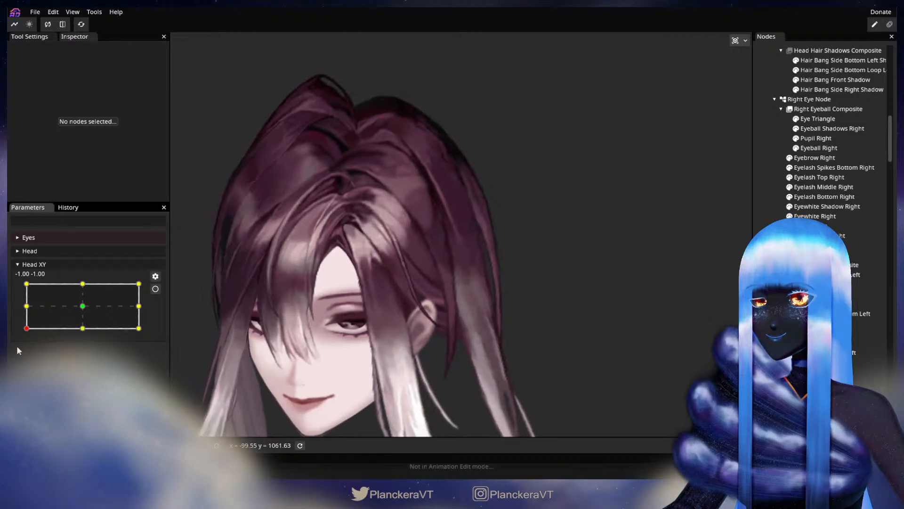
left_click(156, 289)
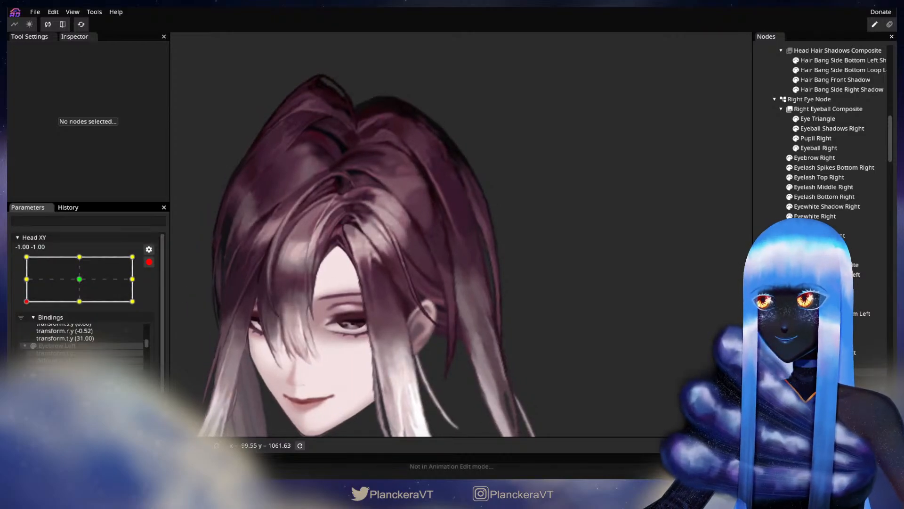
left_click(811, 372)
left_click(180, 79)
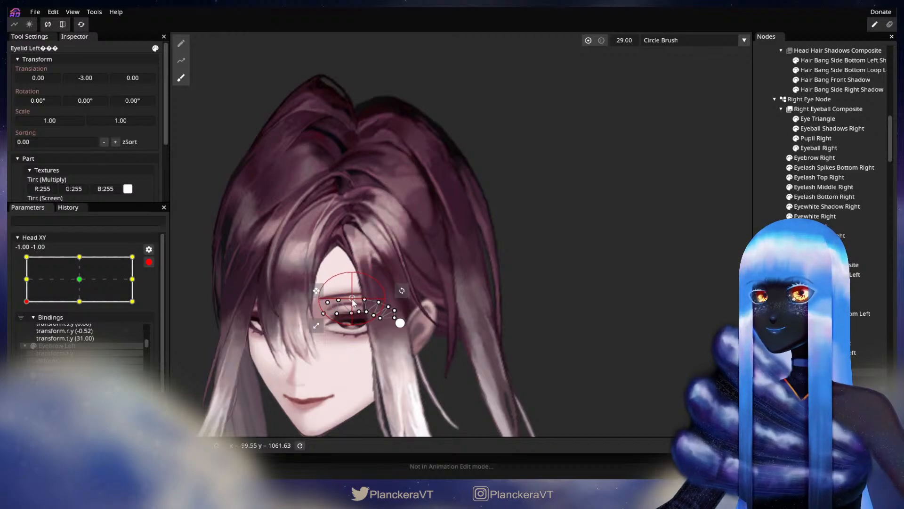
left_click(740, 307)
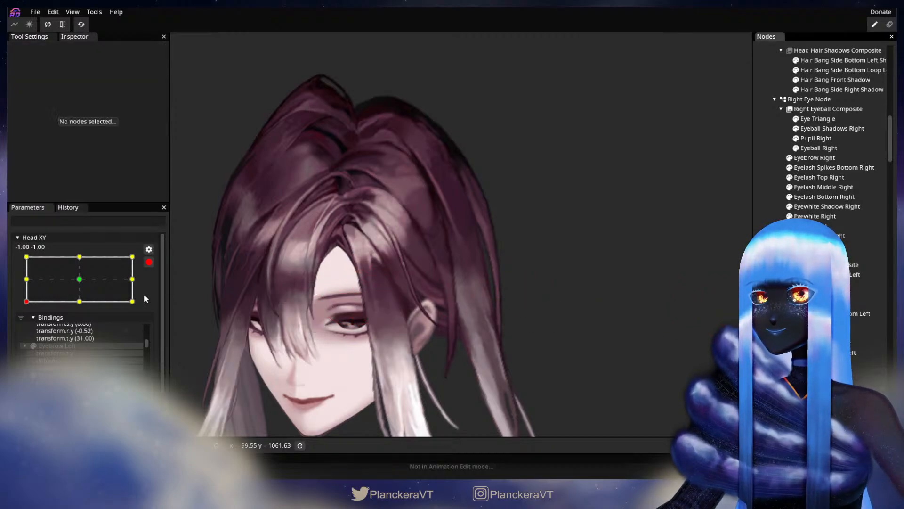
left_click(149, 261)
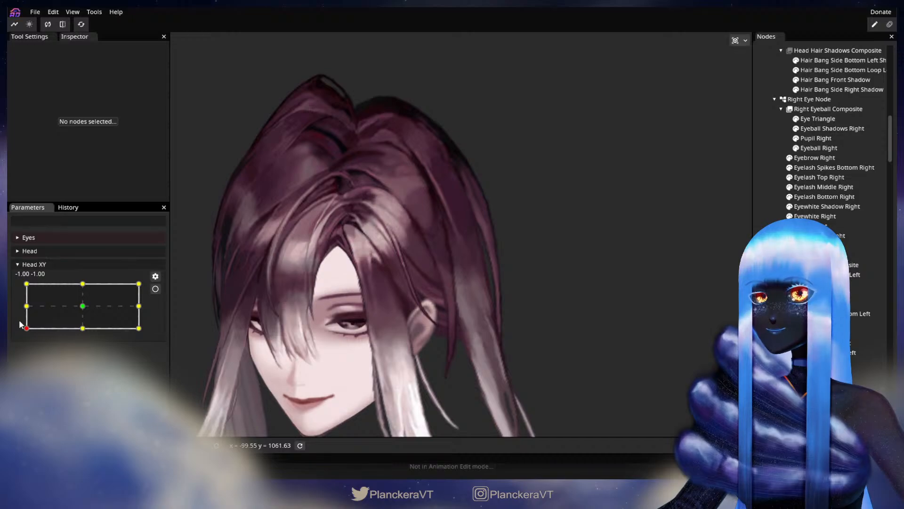
Find both eyelids in the Head XY bindings and examine them at -1.00, 1.00, plus the right eyelid at -1.00, -1.00.
left_click_drag(27, 331, 14, 280)
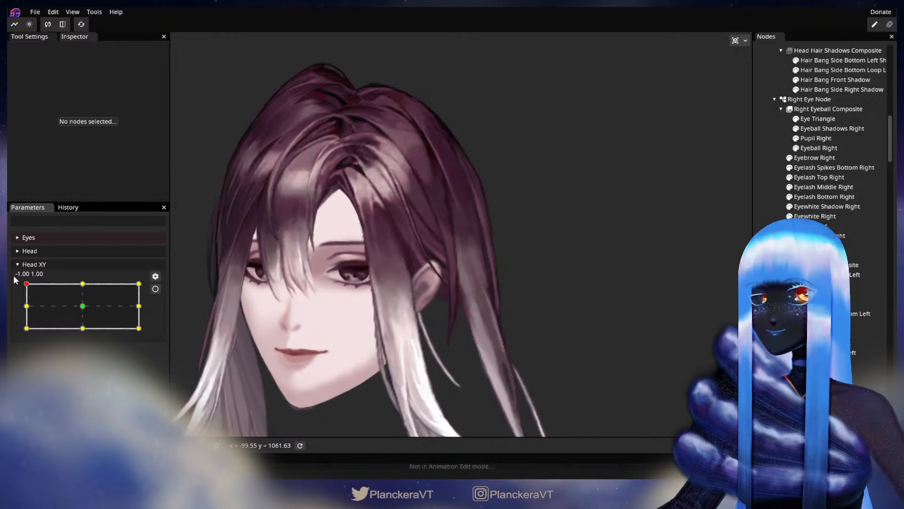
left_click(157, 290)
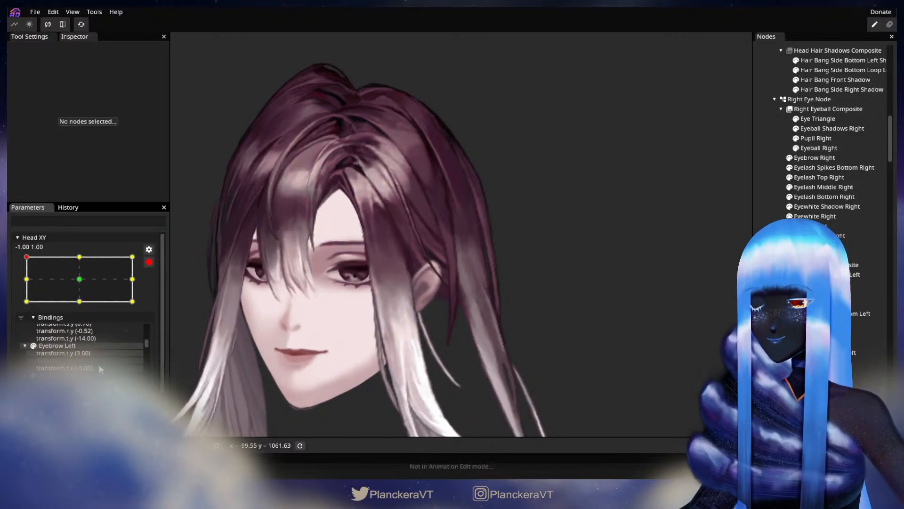
scroll(104, 369, "down", 3)
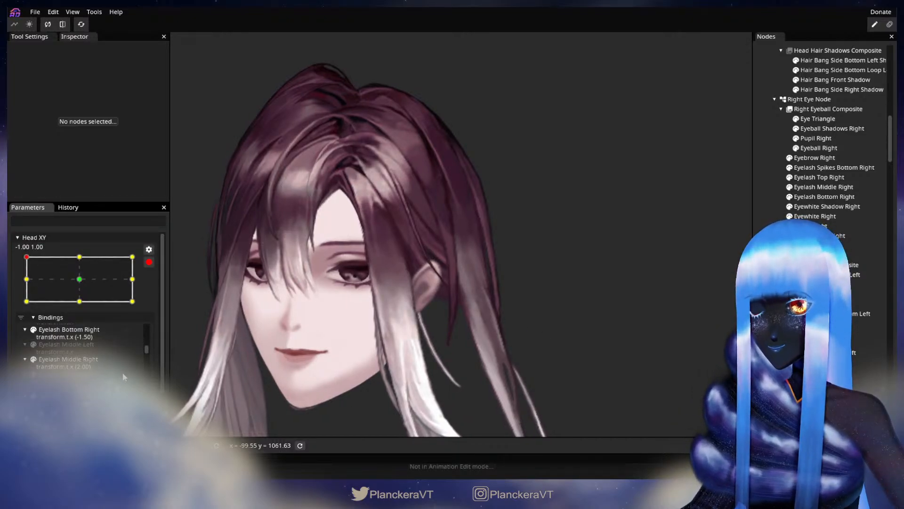
scroll(124, 377, "down", 2)
scroll(120, 375, "down", 2)
left_click(113, 372)
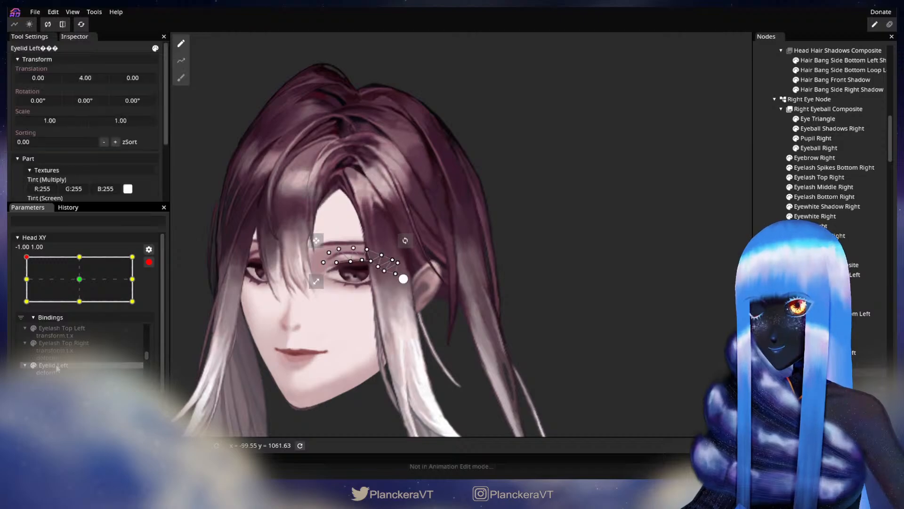
left_click(108, 380)
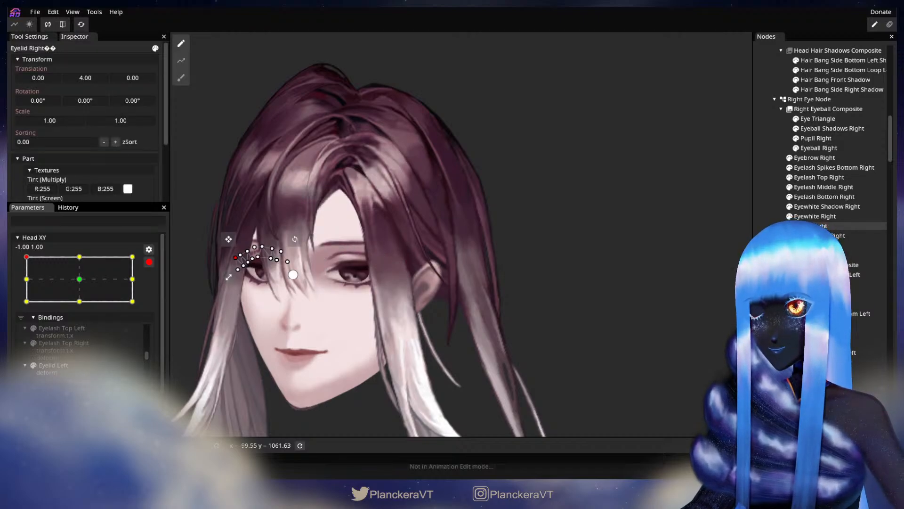
left_click(120, 401)
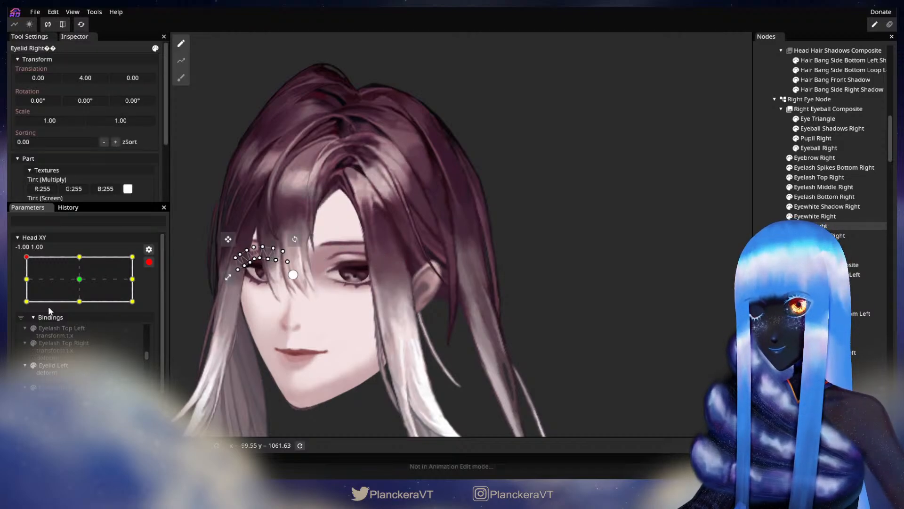
left_click(27, 301)
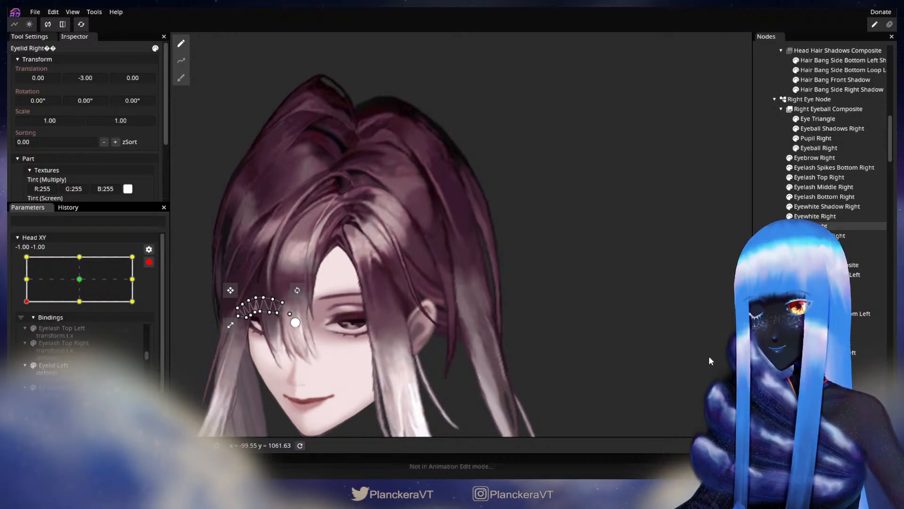
Preview the whole head with nothing selected while swinging Head XY from -1.00, -1.00 to 1.00, 1.00.
left_click(555, 353)
scroll(555, 353, "down", 3)
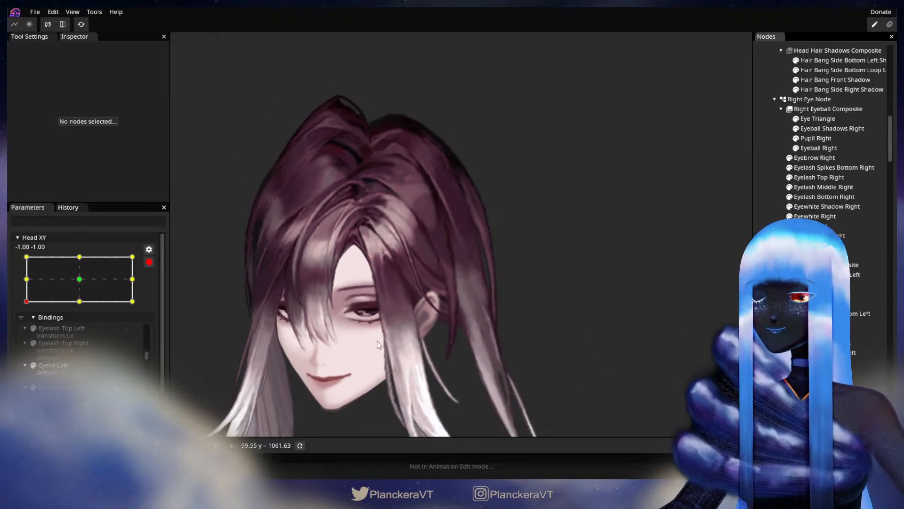
left_click(148, 262)
mouse_move(27, 328)
left_mouse_down()
mouse_move(150, 332)
mouse_move(155, 291)
mouse_move(55, 279)
mouse_move(17, 290)
mouse_move(117, 328)
mouse_move(44, 284)
mouse_move(70, 340)
mouse_move(124, 300)
mouse_move(26, 305)
mouse_move(120, 310)
mouse_move(53, 291)
mouse_move(136, 296)
mouse_move(77, 303)
mouse_move(135, 292)
mouse_move(40, 313)
mouse_move(143, 290)
mouse_move(39, 316)
mouse_move(141, 282)
left_mouse_up()
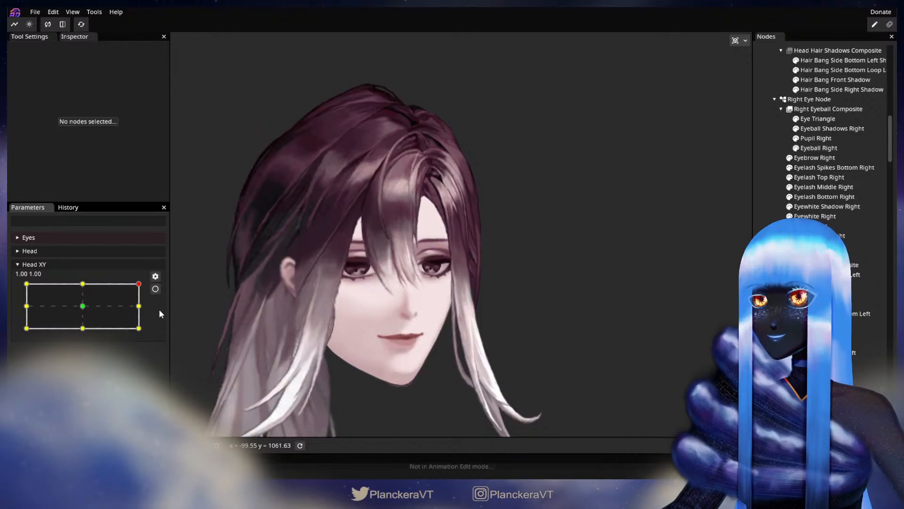
Arm Head XY at the 1.00, 1.00 keypoint and set the Left Eye Node's Z rotation to 5.65°.
left_click(155, 289)
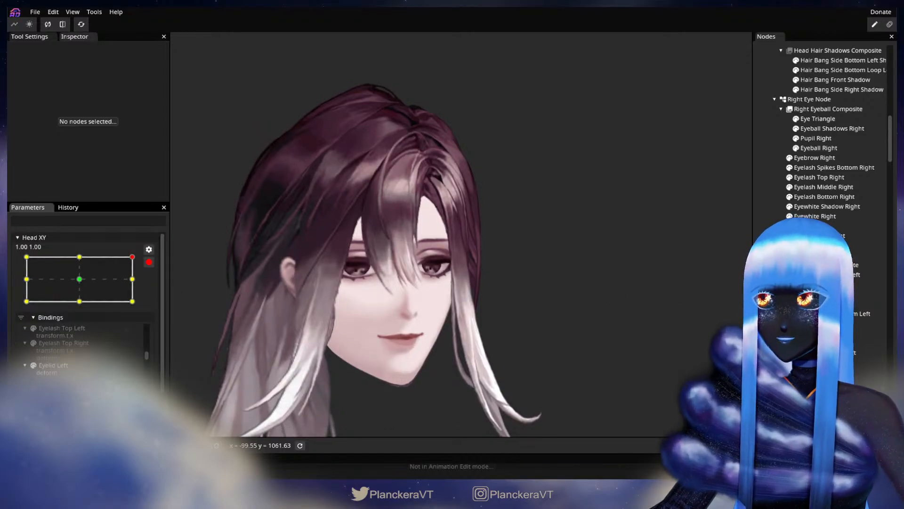
left_click(809, 255)
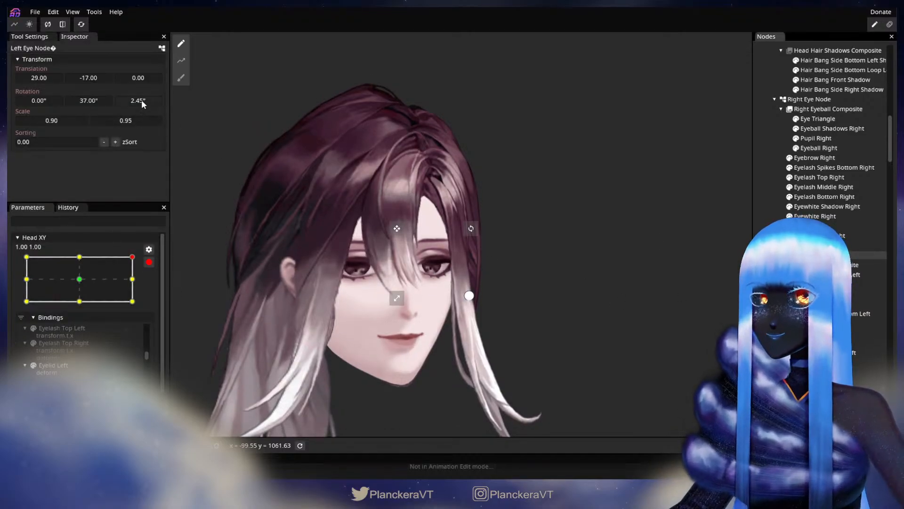
left_click_drag(143, 103, 147, 102)
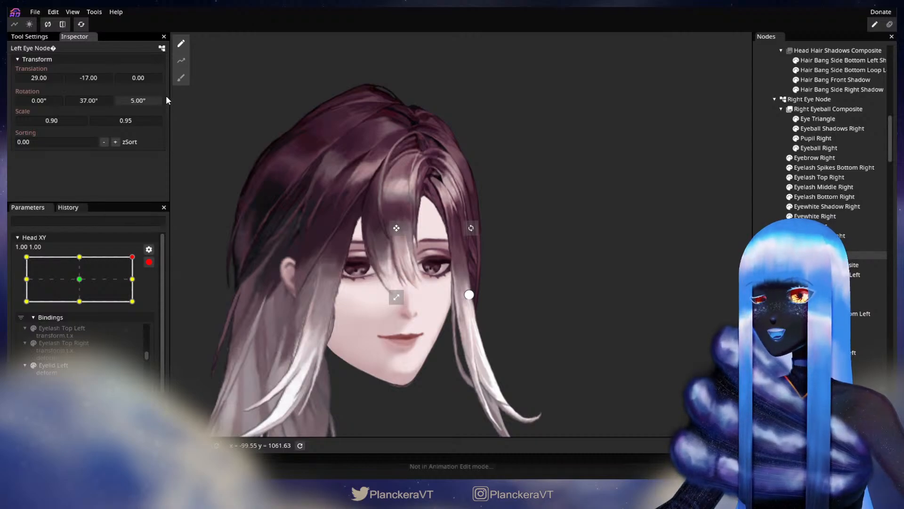
left_click_drag(170, 96, 173, 96)
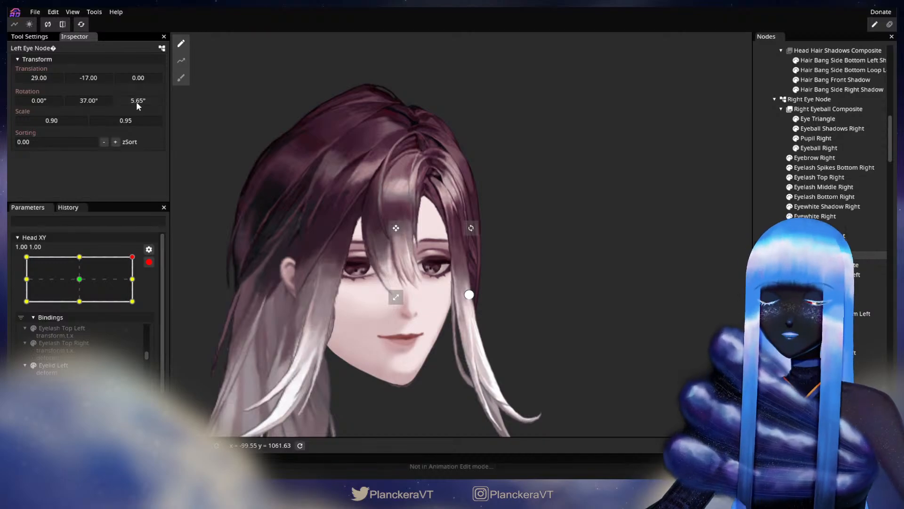
left_click(515, 319)
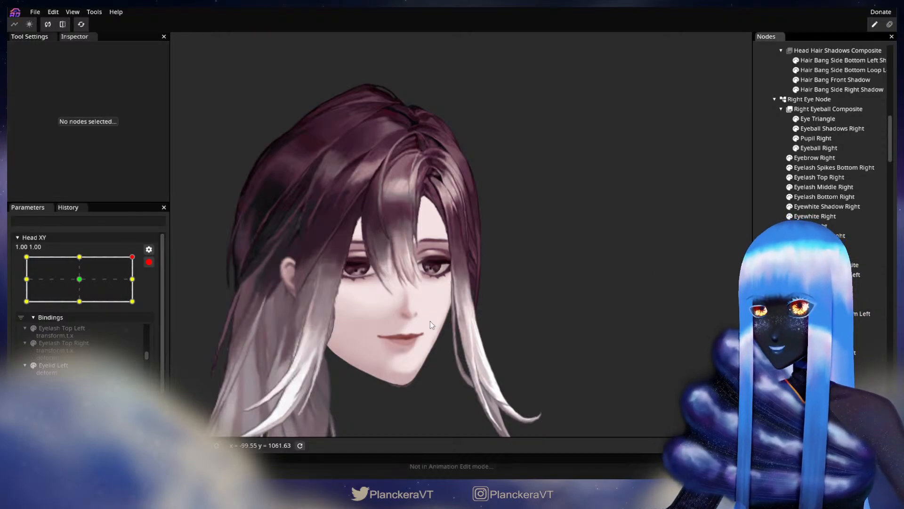
Disarm Head XY and preview the left eye's tilt while swinging the head away from 1.00, 1.00 and back.
left_click(149, 262)
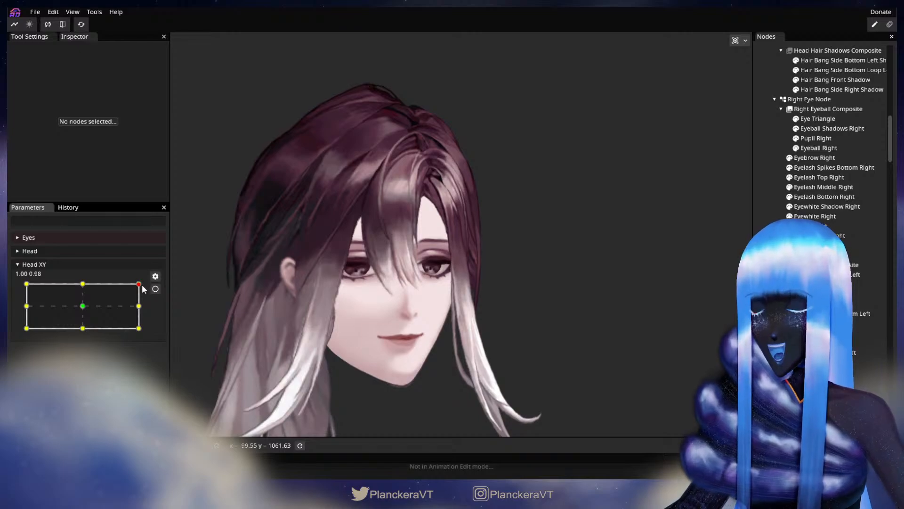
left_click_drag(144, 289, 68, 281)
left_click_drag(121, 275, 139, 283)
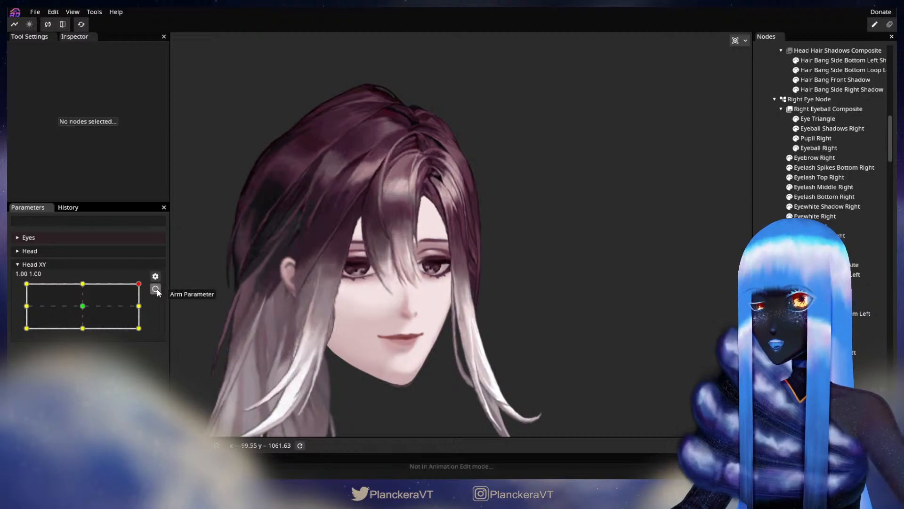
Set the Left Eye Node's X translation to 28 and Z rotation to 3.80° at Head XY 1.00, 1.00, and preview the pose.
left_click(155, 289)
left_click(815, 255)
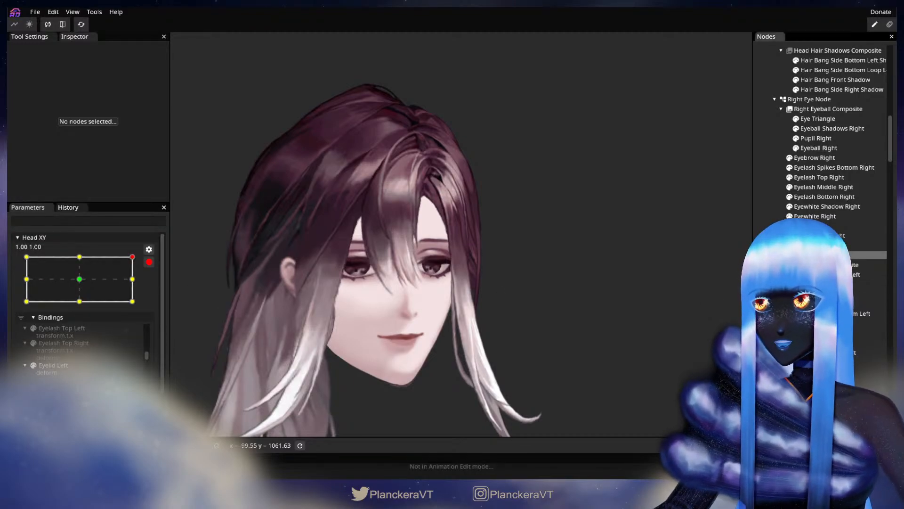
left_click(142, 100)
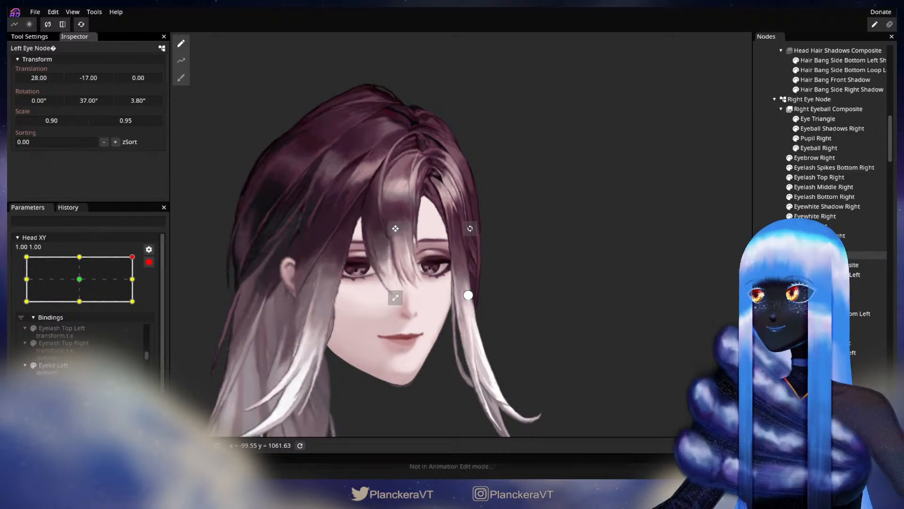
left_click(721, 284)
left_click(149, 262)
mouse_move(141, 284)
left_mouse_down()
mouse_move(53, 280)
mouse_move(143, 271)
mouse_move(144, 332)
mouse_move(141, 281)
left_mouse_up()
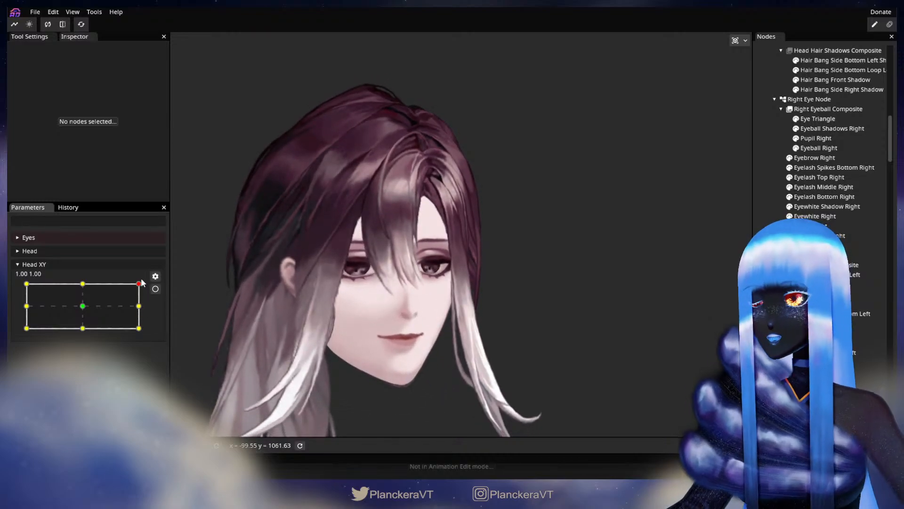
Mirror the left eye's adjustment onto the Right Eye Node at Head XY -1.00, 1.00, with X translation -28 and Z rotation -3.80°.
left_click(155, 288)
left_click(401, 236)
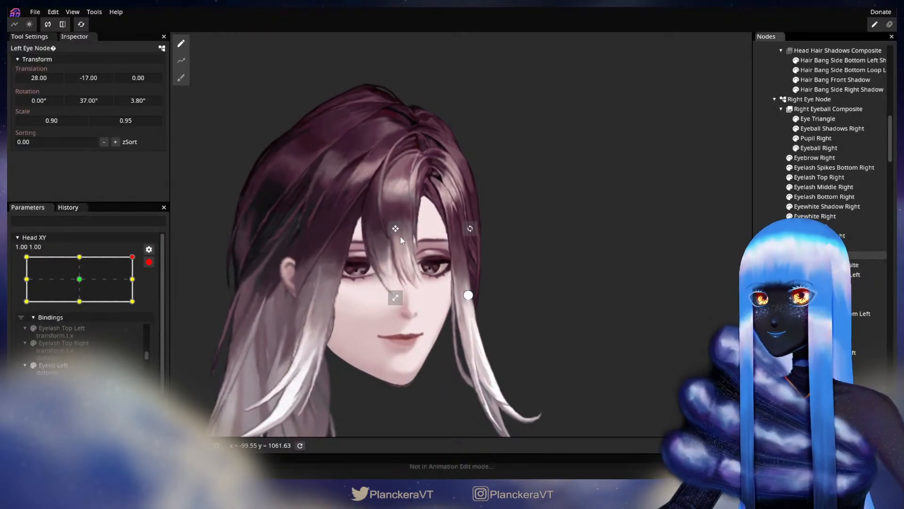
double_click(142, 101)
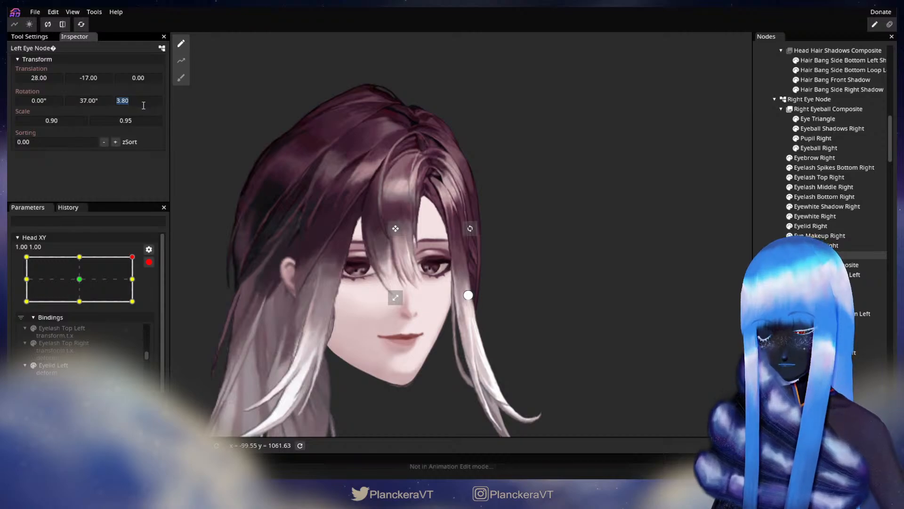
left_click_drag(60, 257, 11, 259)
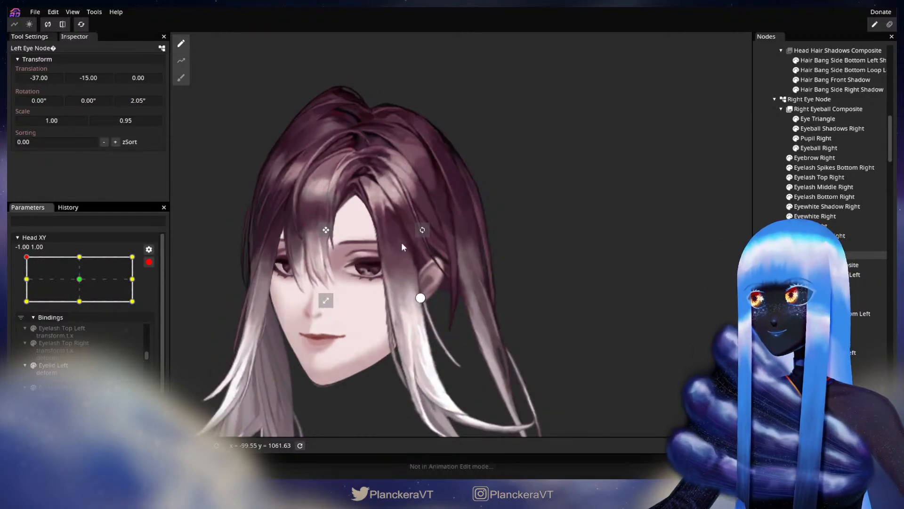
left_click(810, 99)
double_click(136, 101)
type("3.80")
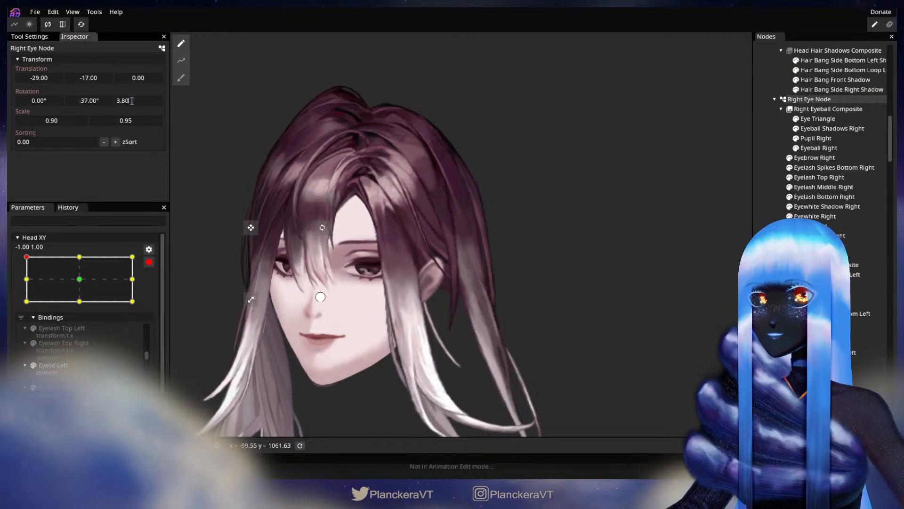
type("-")
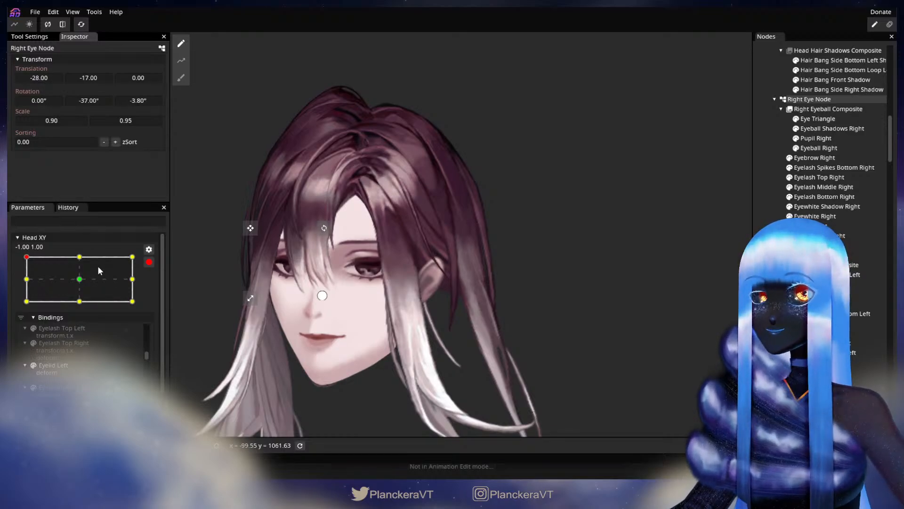
Compare the Left and Right Eye Node transforms at the Head XY 1.00, 1.00 and -1.00, 1.00 keypoints.
left_click_drag(100, 271, 141, 259)
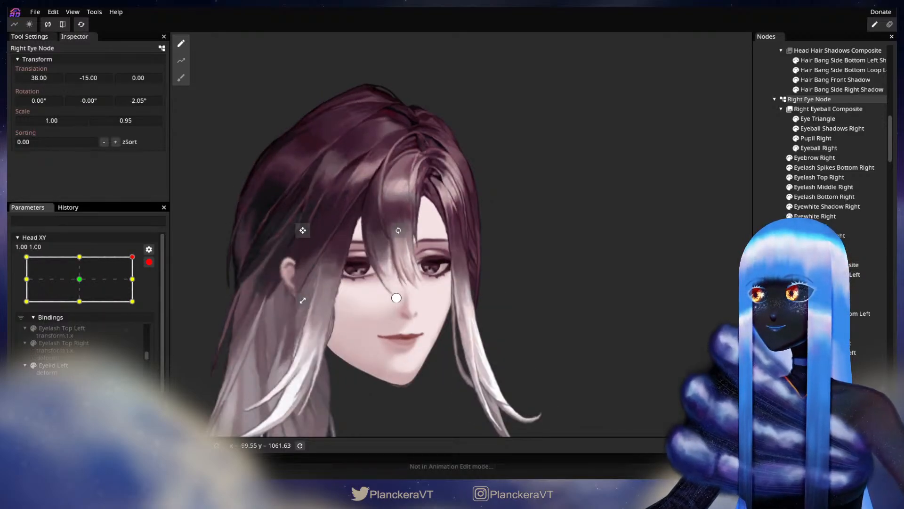
left_click(812, 255)
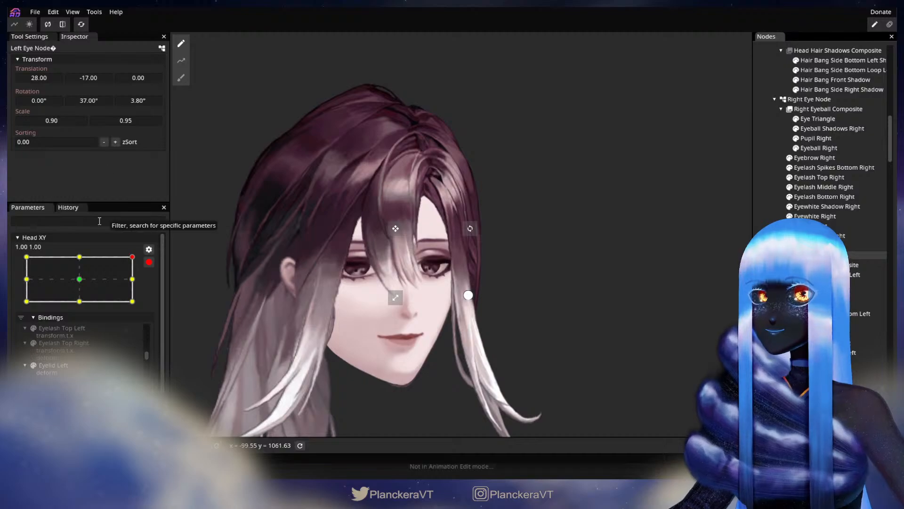
left_click_drag(89, 256, 22, 257)
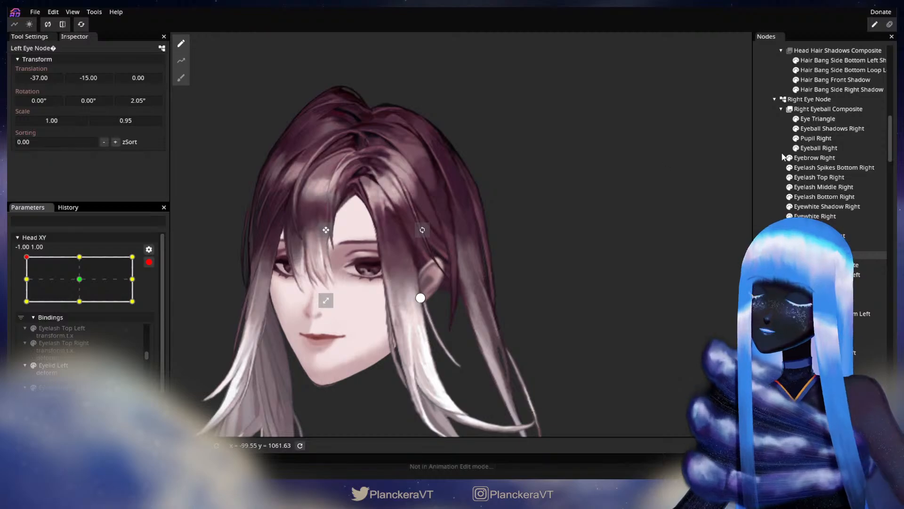
left_click(779, 101)
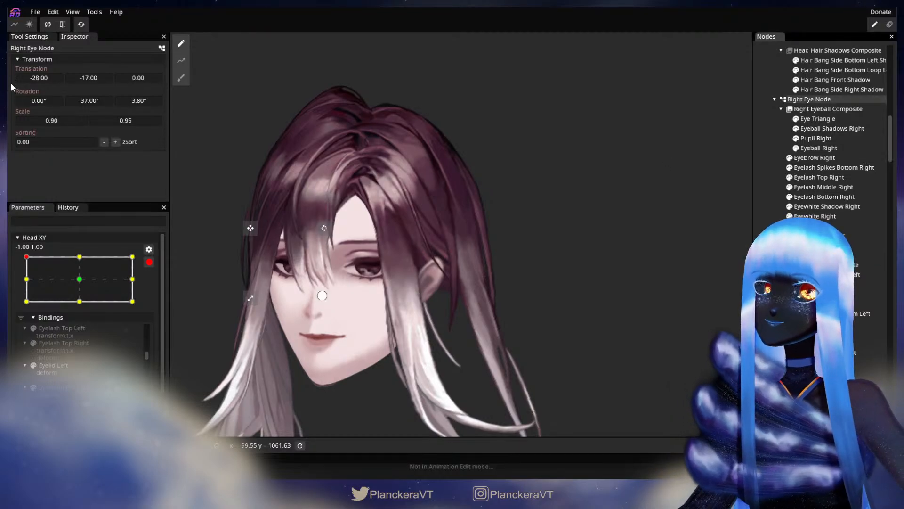
left_click(132, 257)
left_click(801, 255)
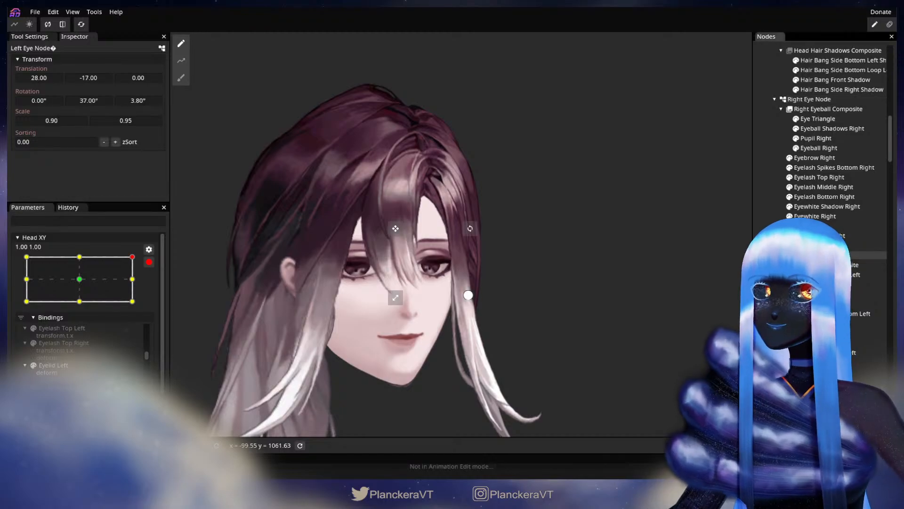
Disarm Head XY with nothing selected and preview the whole head from 1.00, 1.00 back to near the centre.
left_click(725, 311)
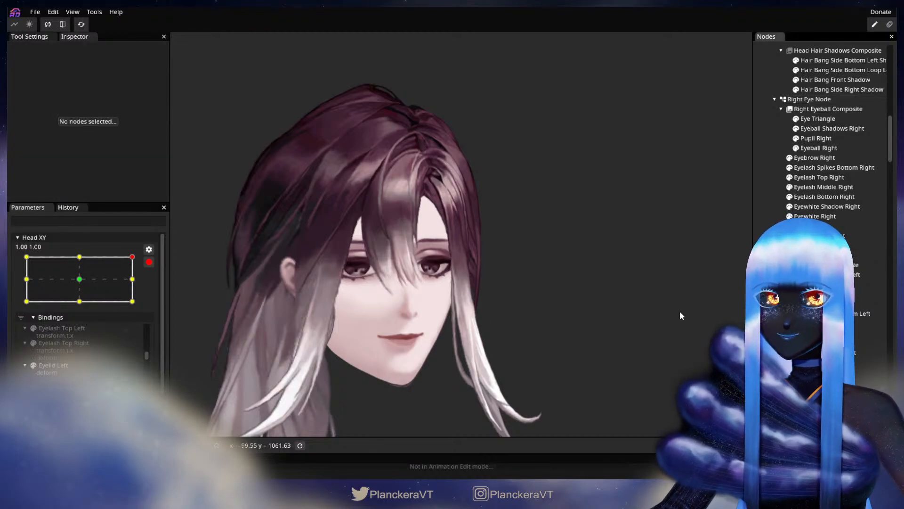
left_click(149, 262)
mouse_move(139, 283)
left_mouse_down()
mouse_move(81, 287)
mouse_move(20, 273)
mouse_move(147, 273)
mouse_move(153, 333)
mouse_move(156, 285)
left_mouse_up()
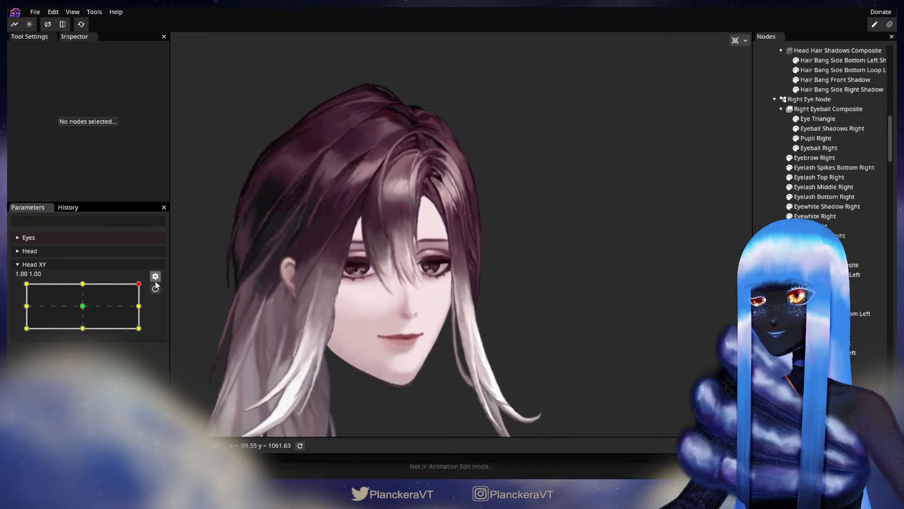
scroll(657, 321, "down", 2)
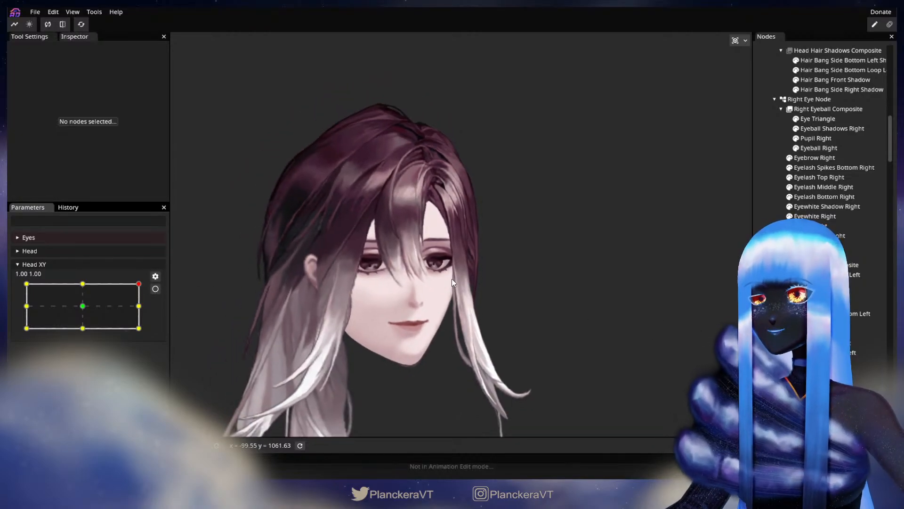
scroll(481, 304, "down", 2)
mouse_move(96, 304)
left_mouse_down()
mouse_move(29, 306)
mouse_move(83, 306)
left_mouse_up()
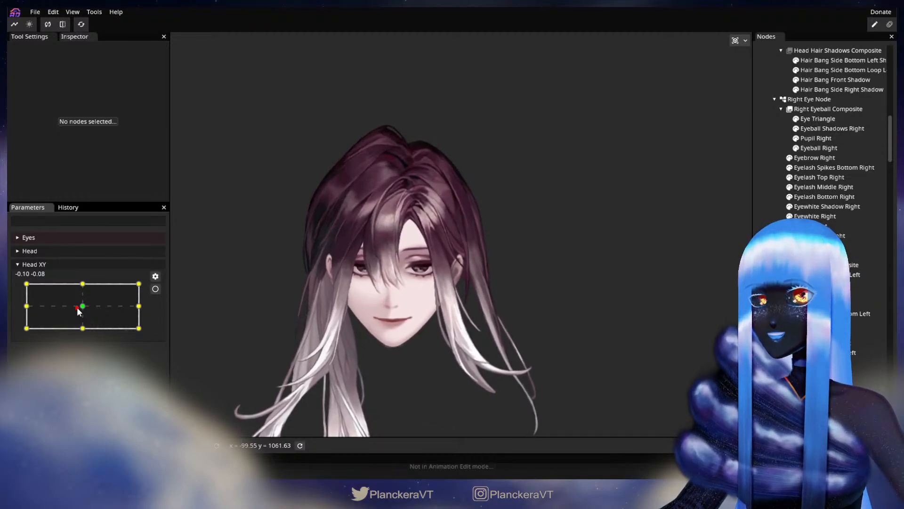
Hide the Head part so the eyes, nose and mouth can be examined without the face behind them.
scroll(402, 329, "up", 2)
scroll(824, 186, "up", 10)
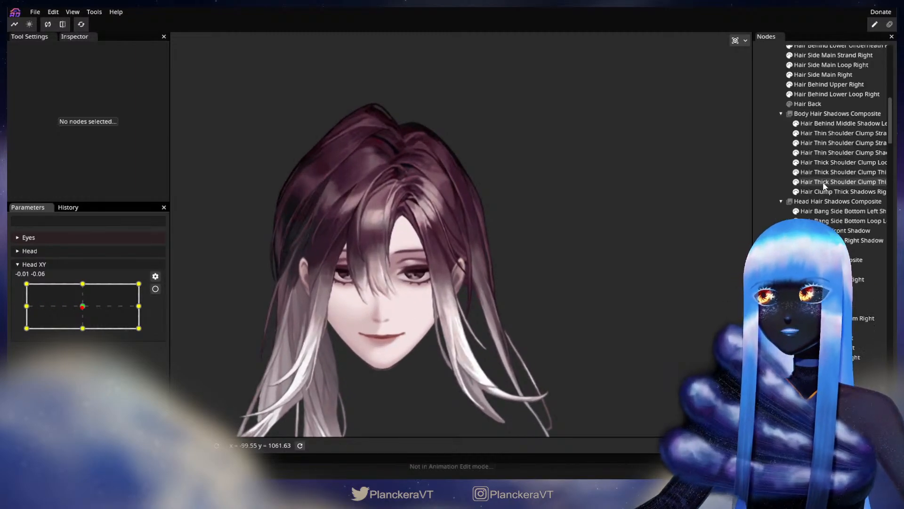
scroll(823, 183, "up", 2)
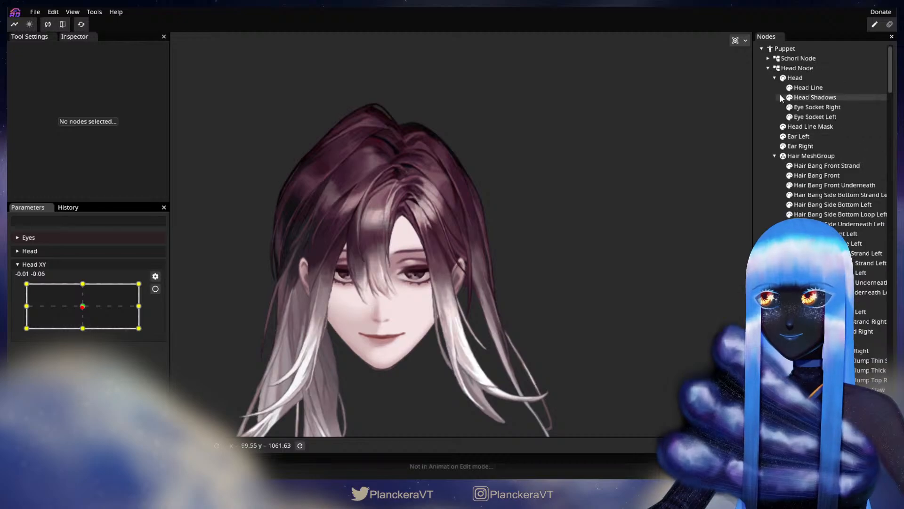
left_click(783, 78)
scroll(415, 286, "up", 5)
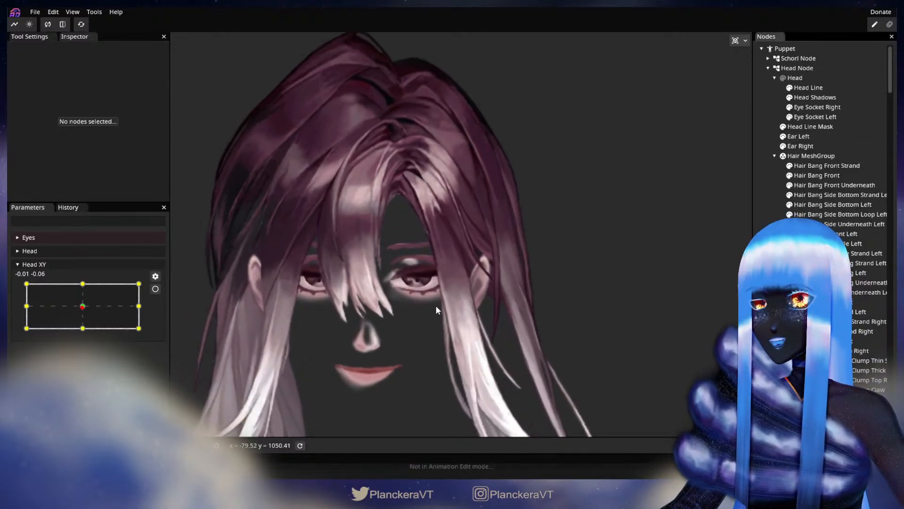
scroll(630, 318, "up", 3)
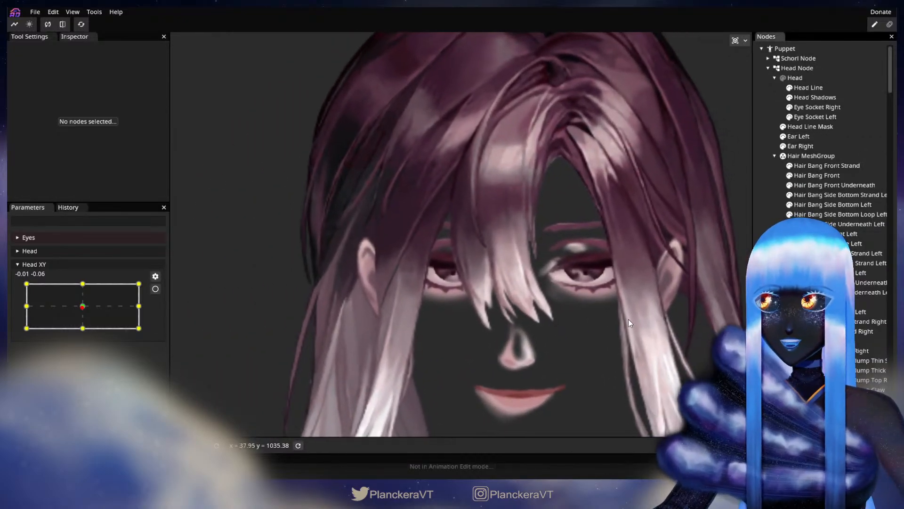
Inspect the Hair Bang Front mesh and the eye area at Head XY -1.00, 0.00 with the deformation brush active.
left_click_drag(88, 310, 24, 306)
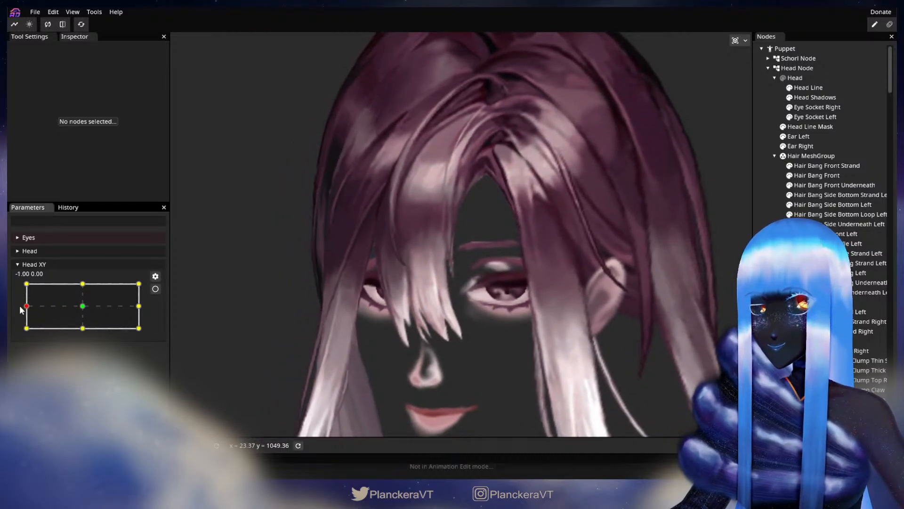
left_click(155, 289)
scroll(445, 377, "up", 4)
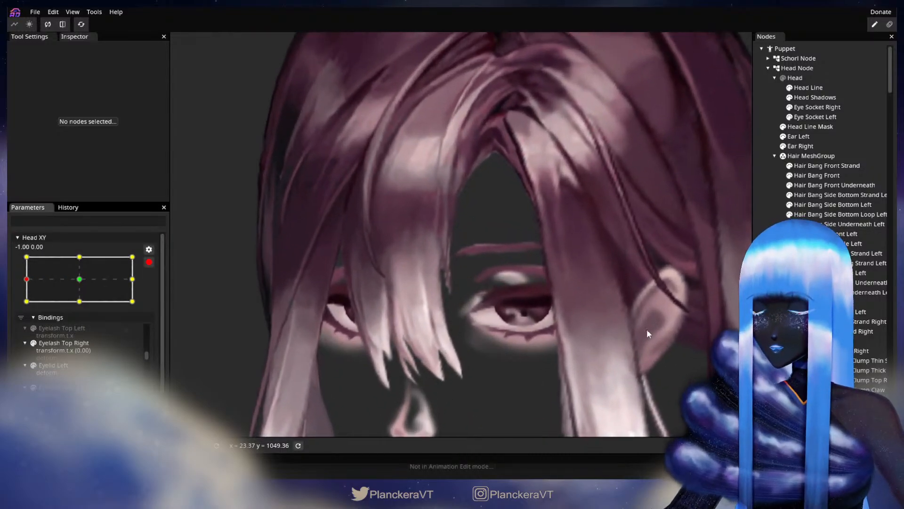
left_click(790, 175)
scroll(603, 263, "up", 3)
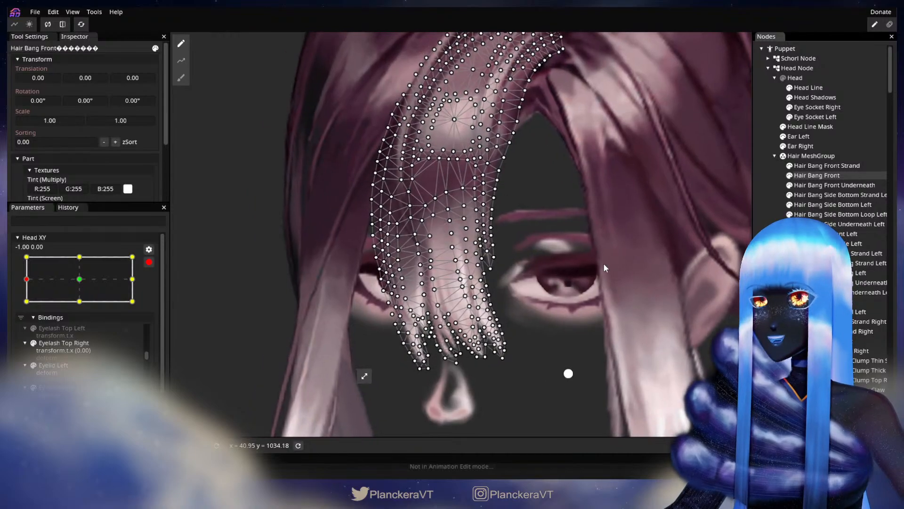
left_click(181, 78)
mouse_move(593, 164)
left_mouse_down()
mouse_move(525, 164)
mouse_move(425, 129)
left_mouse_up()
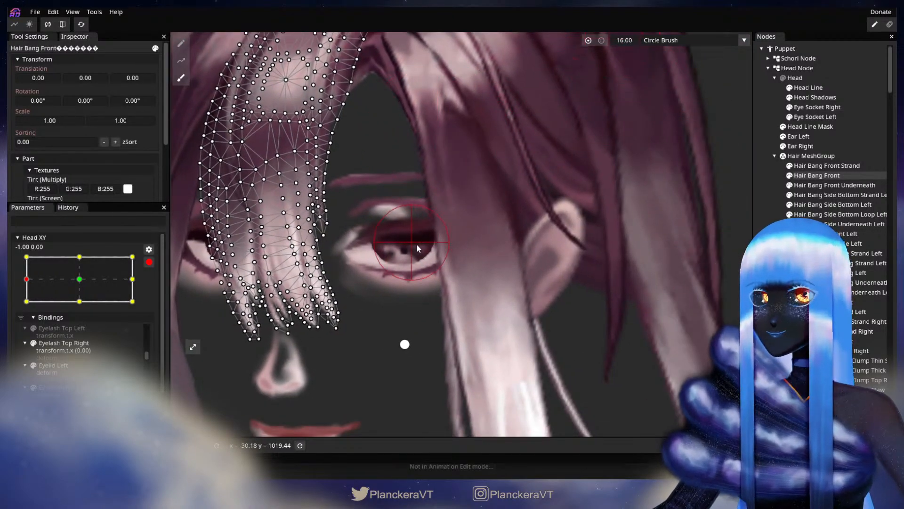
left_click_drag(413, 245, 628, 259)
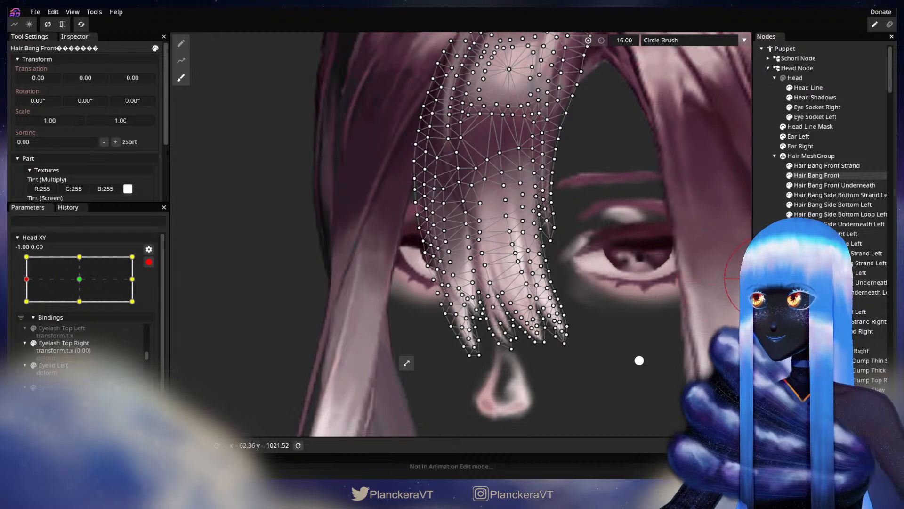
Deselect the bang, disarm Head XY and preview the eyes around the -1.00, 0.00 keypoint.
left_click(772, 302)
scroll(633, 312, "down", 2)
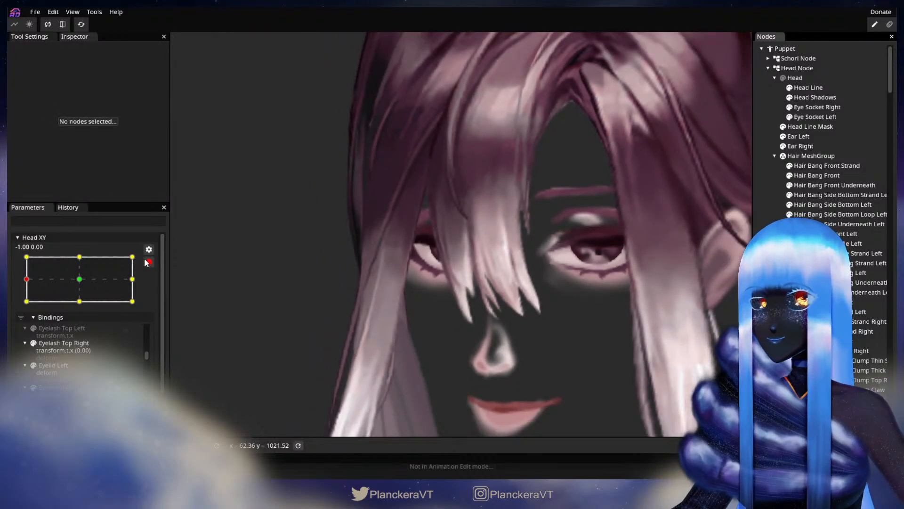
left_click(149, 262)
mouse_move(28, 307)
left_mouse_down()
mouse_move(91, 306)
mouse_move(23, 308)
left_mouse_up()
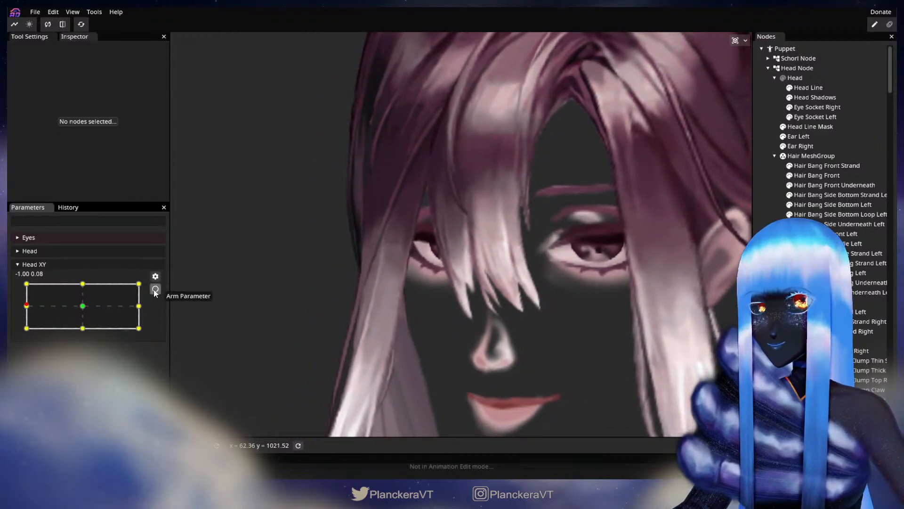
At the armed Head XY keypoint -1.00, 0.00, reshape the lower strands of Hair Bang Front with the circle deformation brush.
left_click(155, 288)
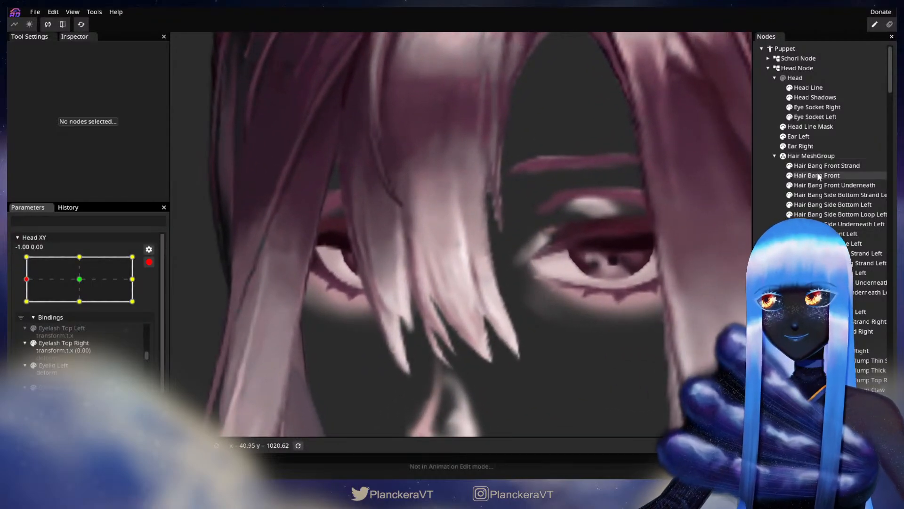
left_click(817, 173)
left_click(181, 78)
mouse_move(641, 90)
left_mouse_down()
mouse_move(595, 67)
mouse_move(618, 44)
left_mouse_up()
left_click_drag(565, 201, 640, 246)
scroll(643, 247, "up", 1)
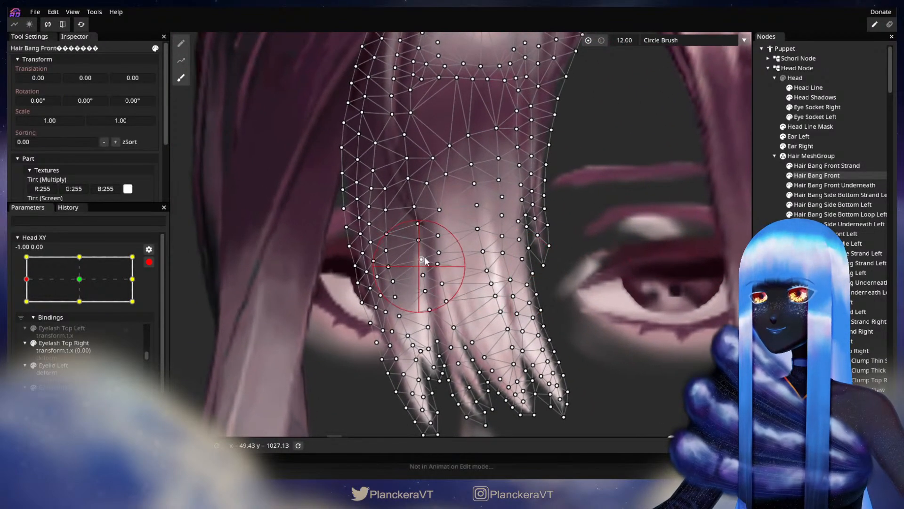
left_click_drag(438, 258, 435, 311)
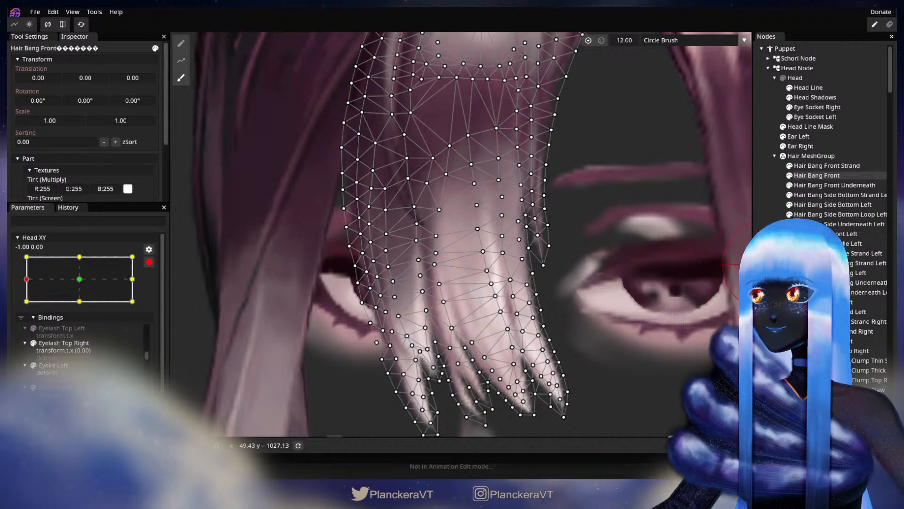
left_click(773, 265)
Fine-tune individual Hair Bang Front vertices around the thin middle strand tips at Head XY -1.00, 0.00.
scroll(613, 312, "down", 2)
left_click_drag(494, 384, 538, 319)
scroll(541, 316, "up", 2)
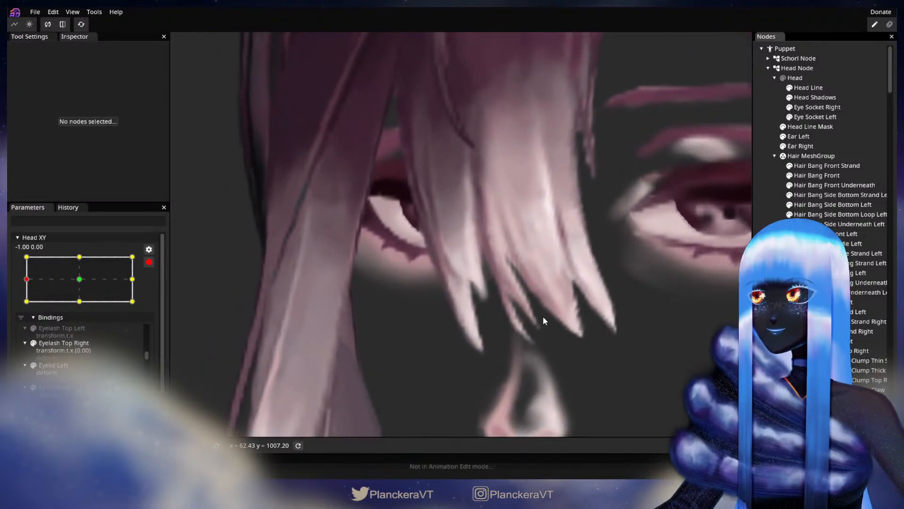
left_click(816, 176)
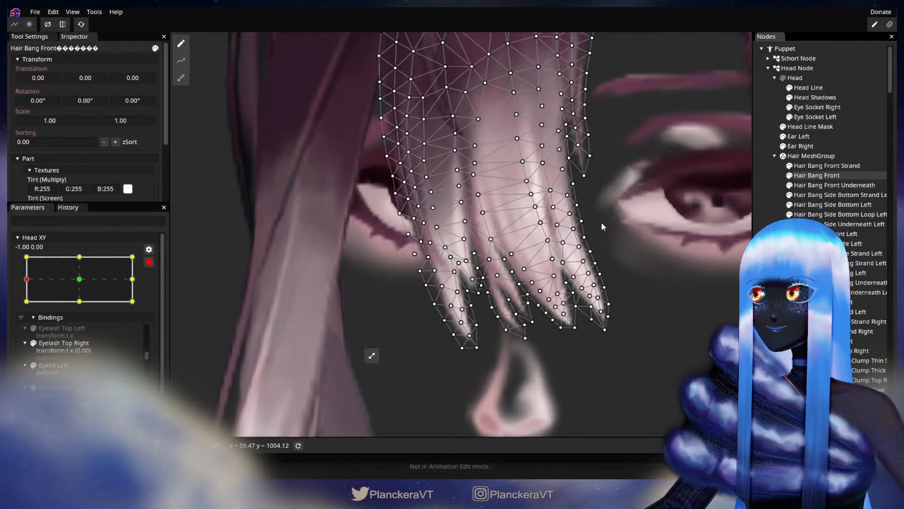
scroll(497, 283, "up", 3)
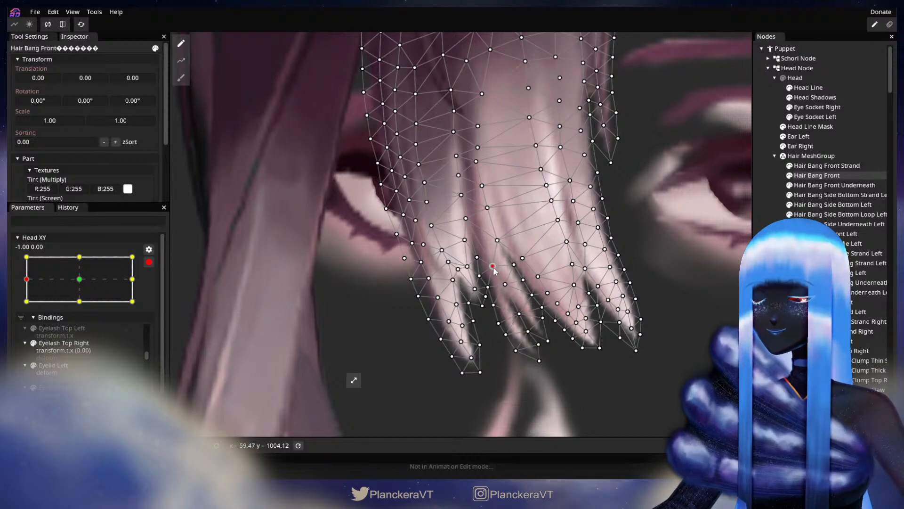
left_click(505, 285)
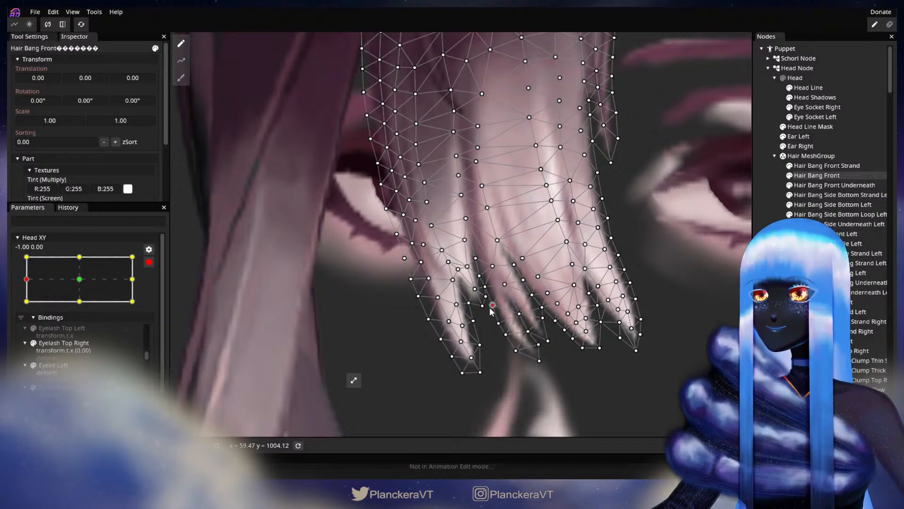
left_click(699, 272)
Disarm Head XY and preview the reshaped front bang around -1.00, 0.00.
scroll(609, 301, "down", 5)
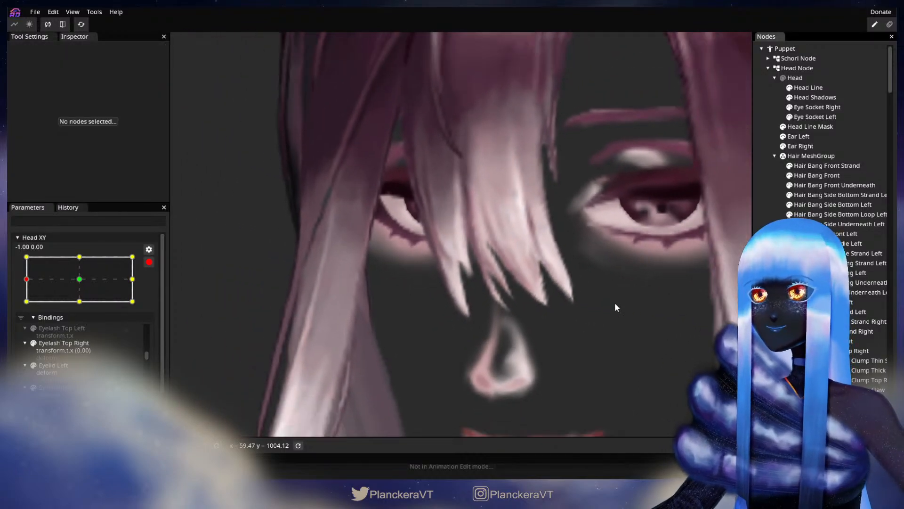
scroll(615, 303, "down", 6)
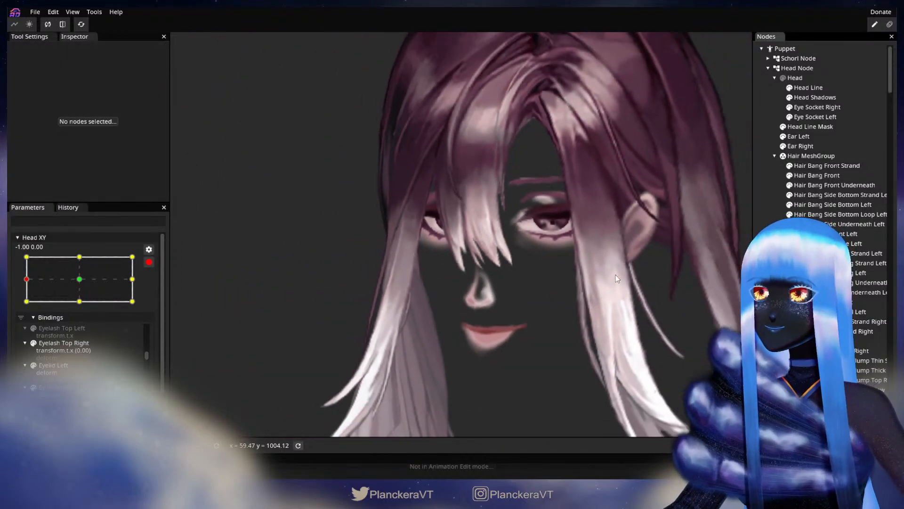
left_click(149, 262)
mouse_move(26, 307)
left_mouse_down()
mouse_move(93, 309)
mouse_move(23, 310)
left_mouse_up()
Rearm Head XY at -1.00, 0.00 and adjust Hair Bang Front vertices in the clump beside the partly covered eye.
left_click(153, 290)
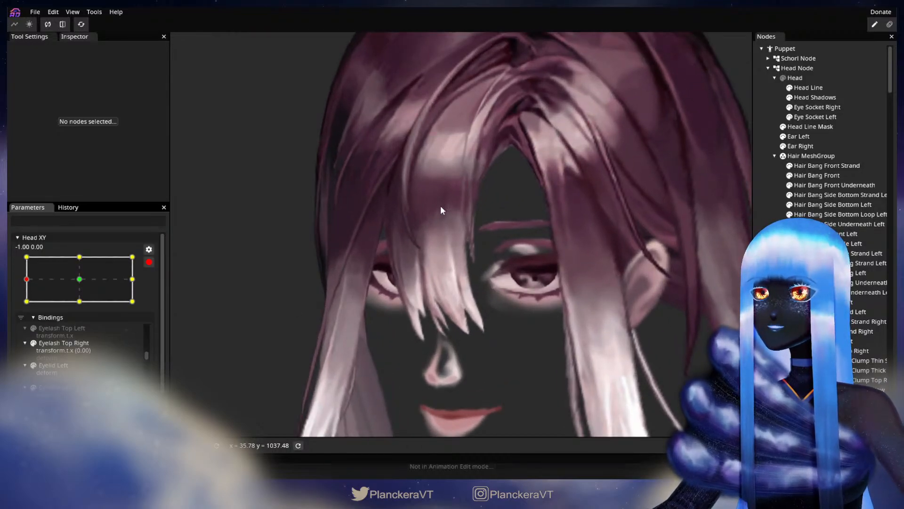
scroll(435, 220, "up", 5)
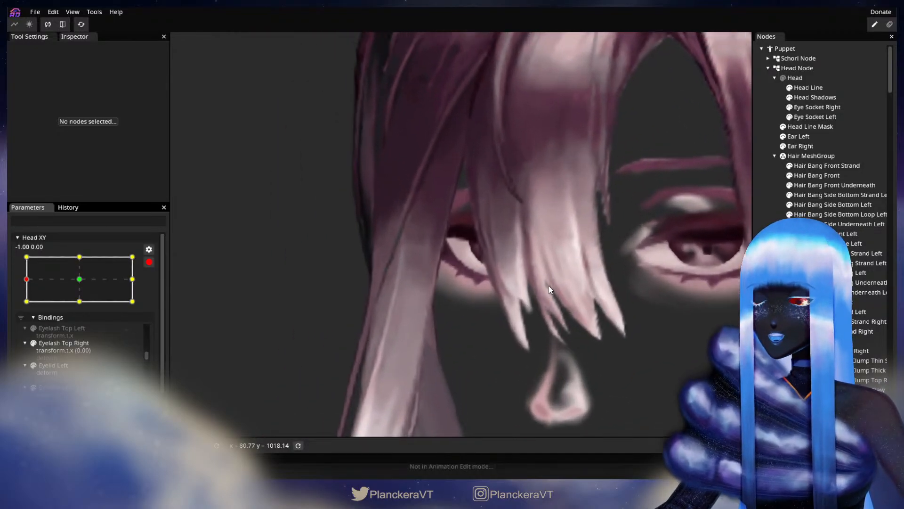
scroll(550, 290, "up", 3)
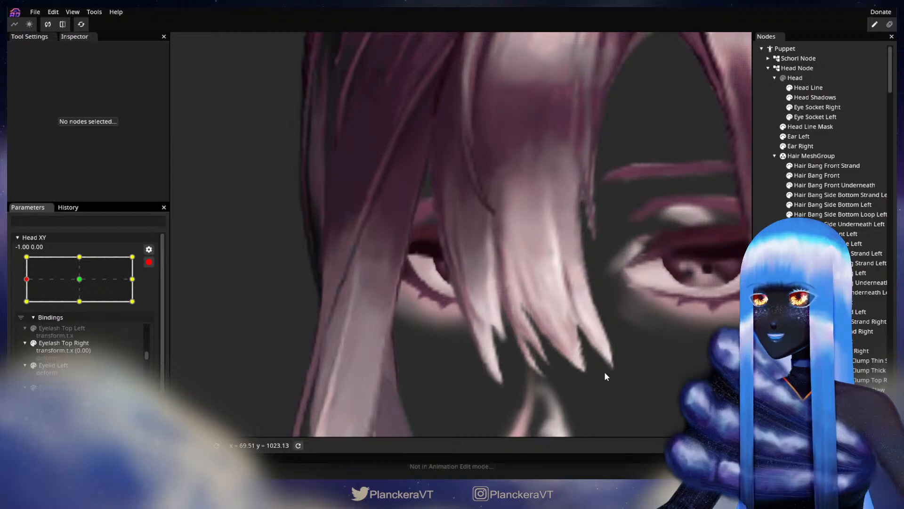
scroll(574, 276, "up", 2)
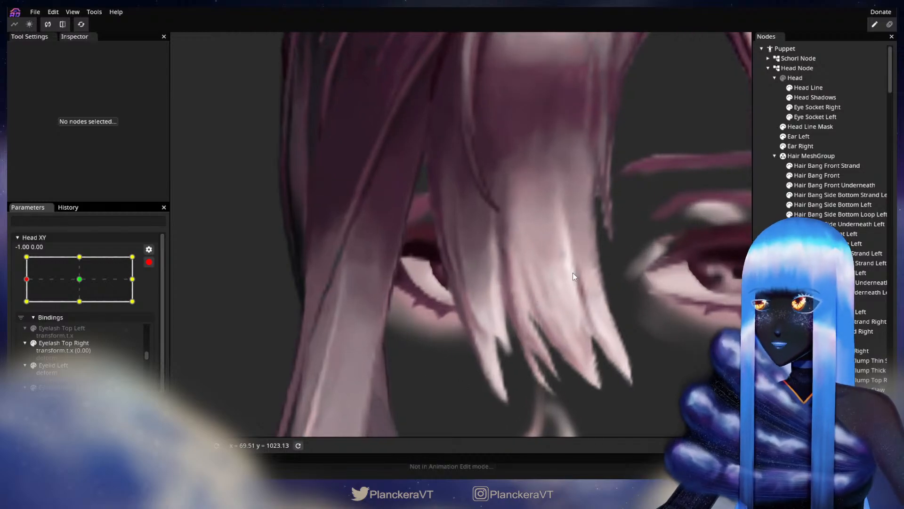
left_click(819, 176)
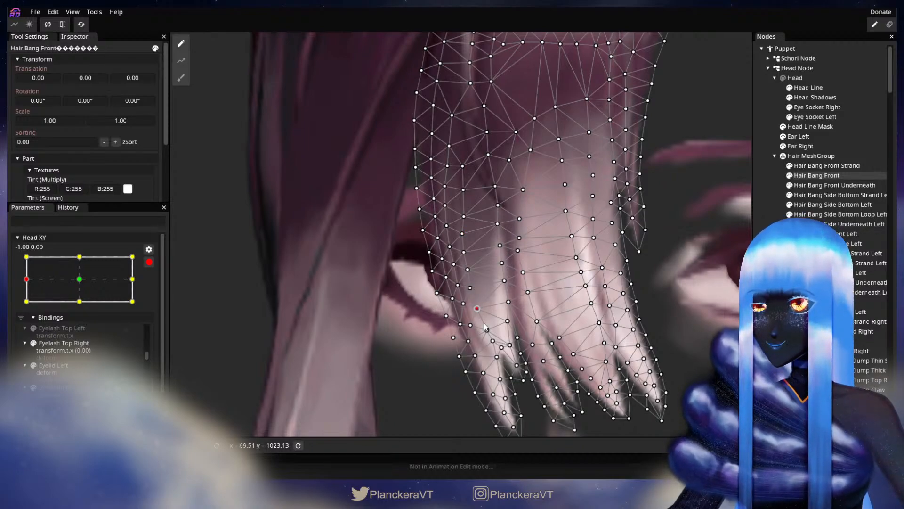
left_click(719, 327)
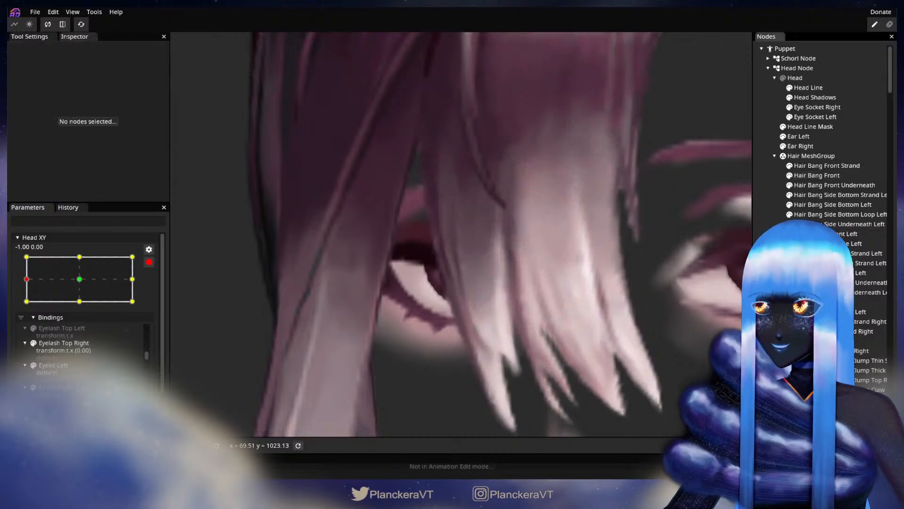
Preview the whole head with Head XY disarmed, moving from -1.00, 0.00 through the centre area to 0.12, -1.00.
scroll(663, 267, "down", 5)
scroll(647, 275, "down", 5)
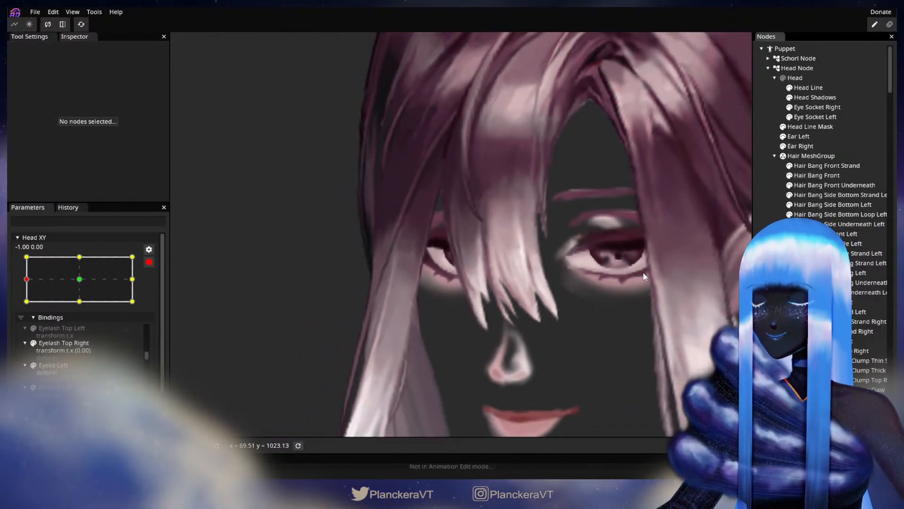
scroll(530, 297, "down", 1)
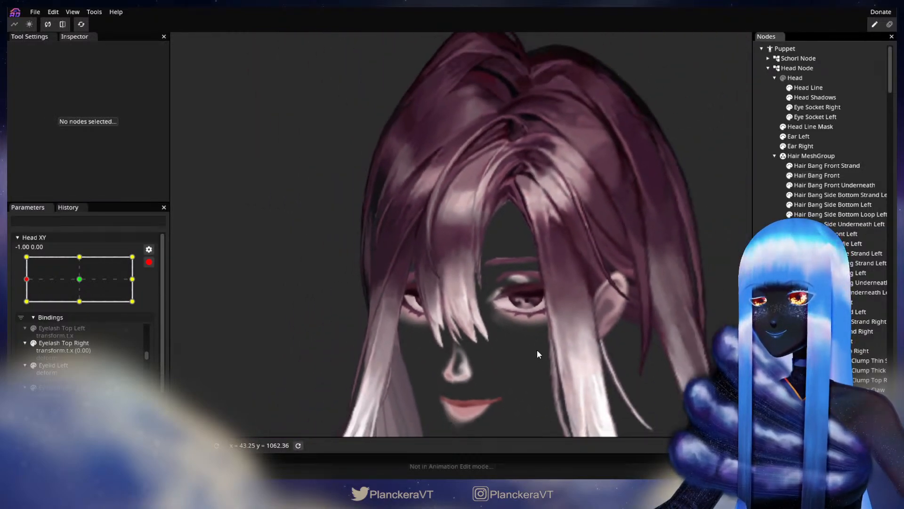
left_click_drag(538, 352, 524, 309)
left_click_drag(27, 309, 66, 307)
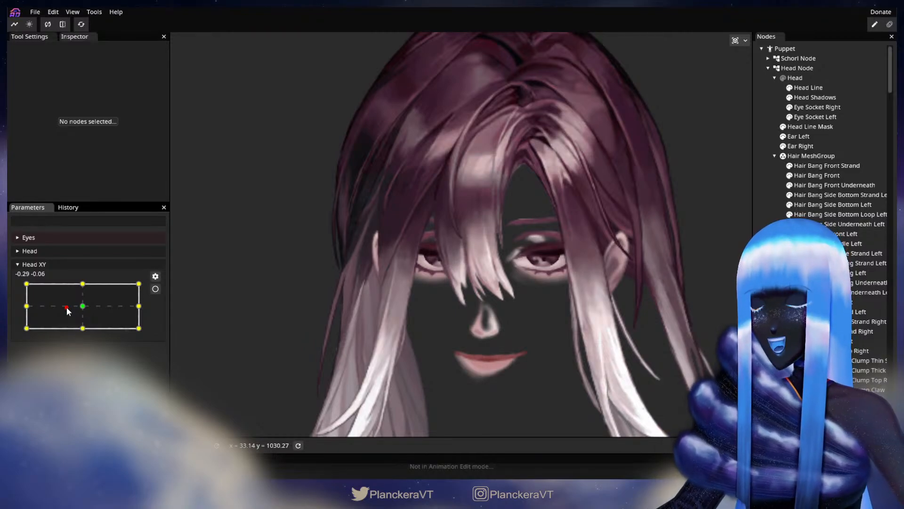
left_click_drag(66, 307, 90, 330)
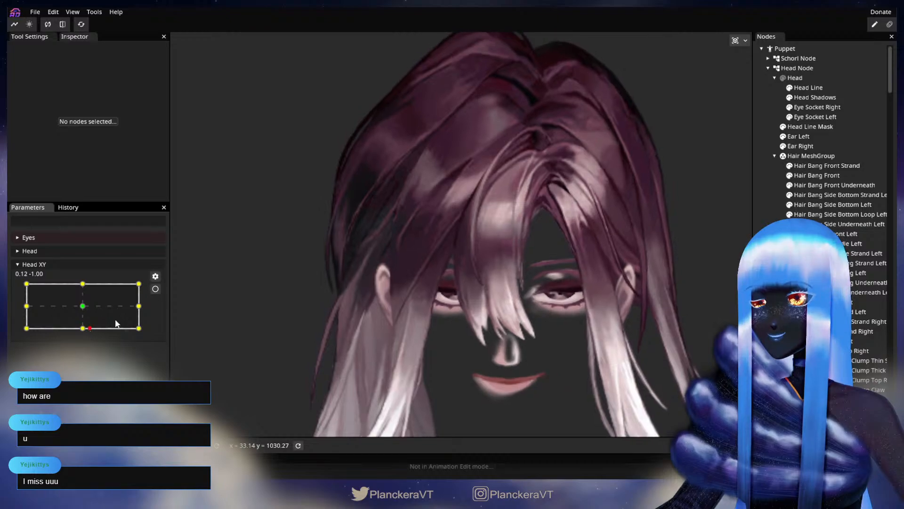
Arm Head XY at 0.00, -1.00 and reshape Hair Bang Front's thin middle strand tips above the nose with the circle deformation brush.
left_click(153, 288)
scroll(459, 378, "up", 2)
left_click_drag(445, 372, 429, 210)
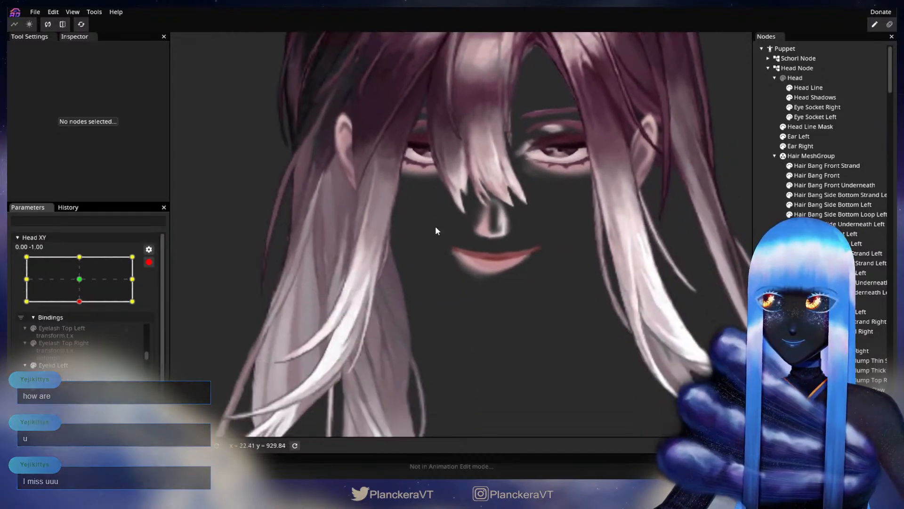
scroll(533, 291, "up", 2)
scroll(534, 291, "up", 3)
left_click_drag(552, 231, 541, 314)
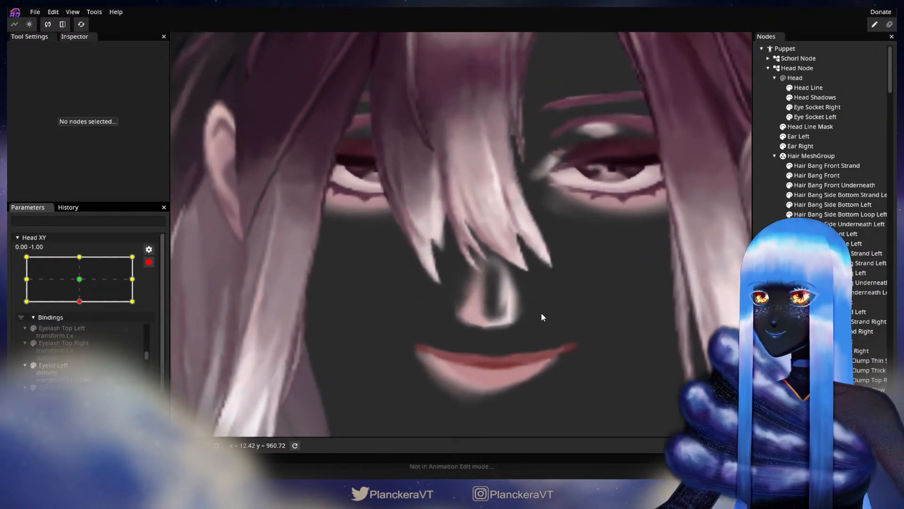
scroll(541, 313, "up", 1)
left_click(815, 176)
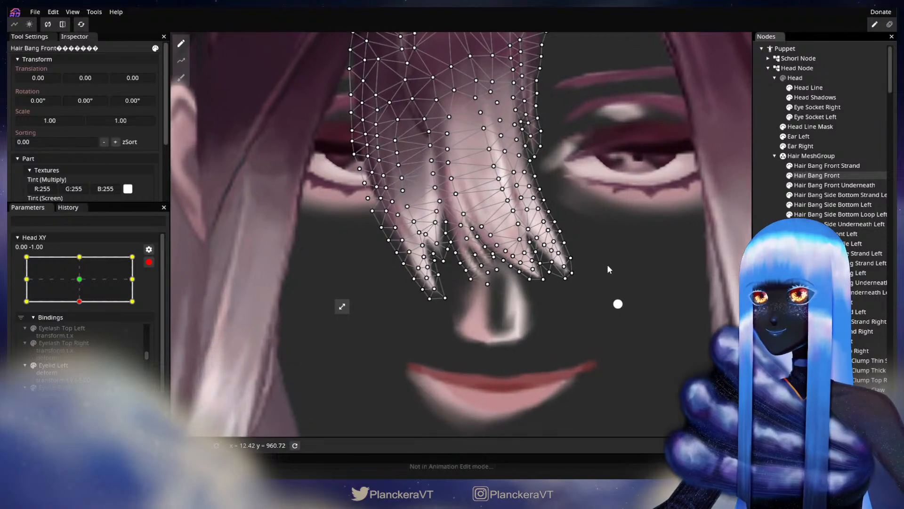
left_click(182, 77)
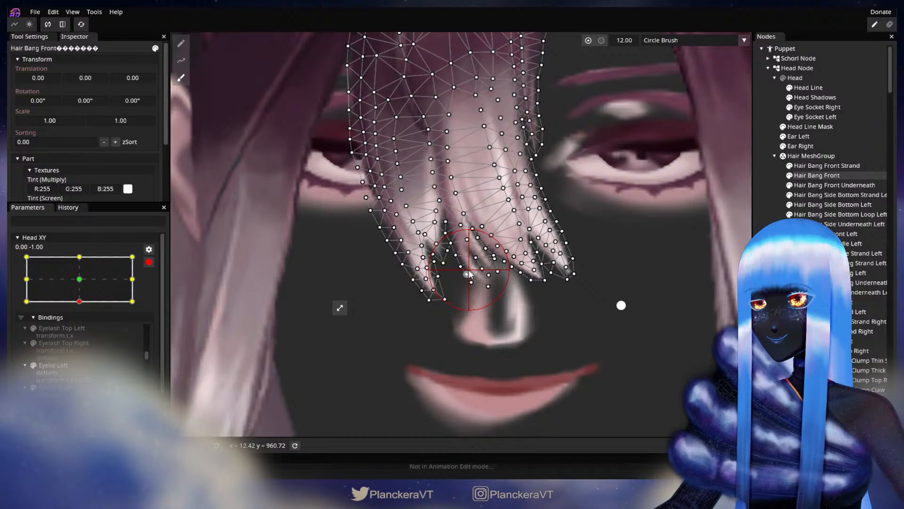
left_click_drag(481, 292, 481, 299)
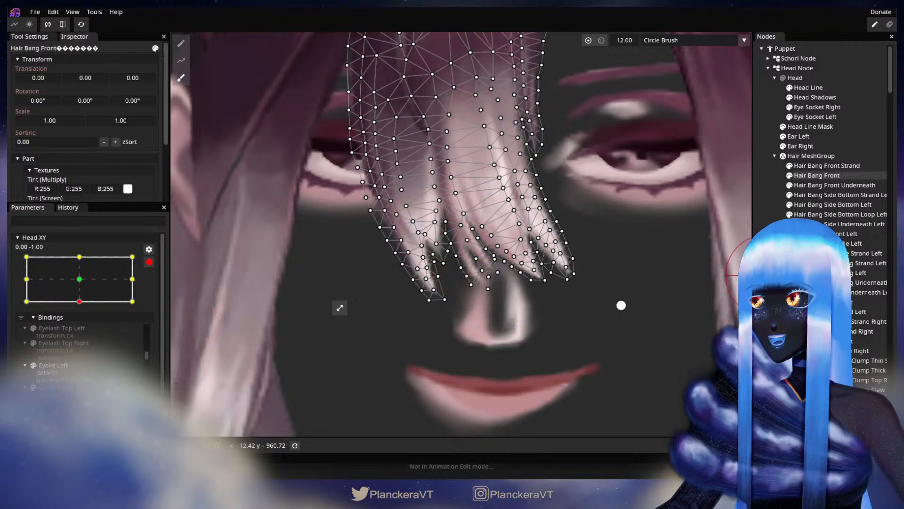
left_click(552, 320)
Fine-tune individual Hair Bang Front vertices between the side clump and thin middle strands at Head XY 0.00, -1.00.
scroll(553, 320, "down", 2)
scroll(546, 316, "up", 4)
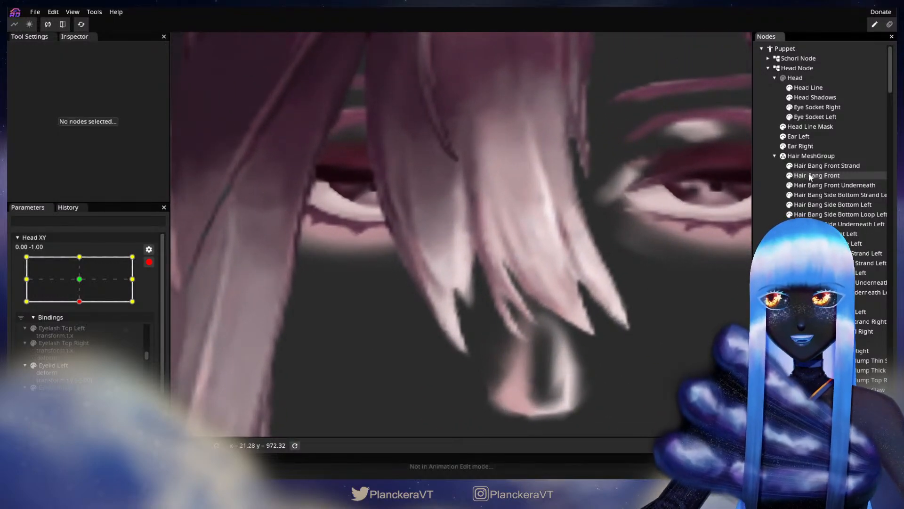
left_click(816, 175)
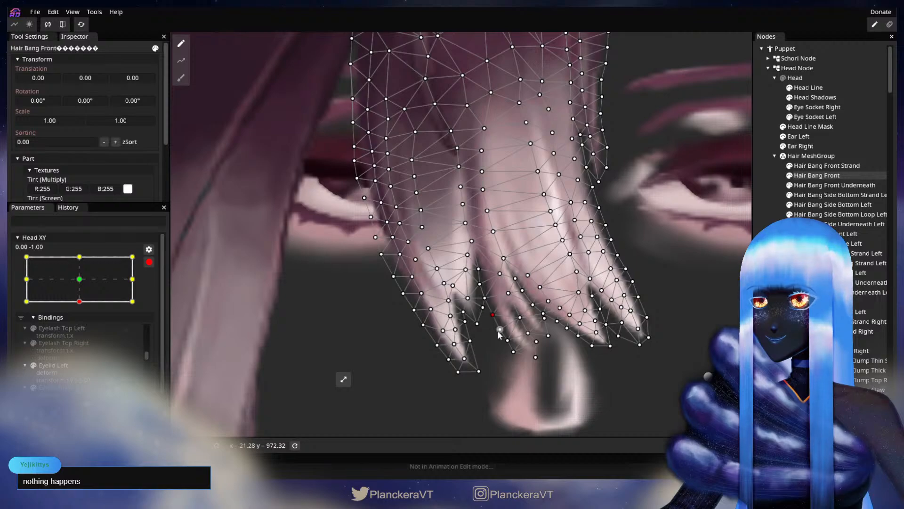
left_click(730, 312)
Disarm Head XY and preview the whole head around the 0.00, -1.00 keypoint.
scroll(683, 314, "down", 5)
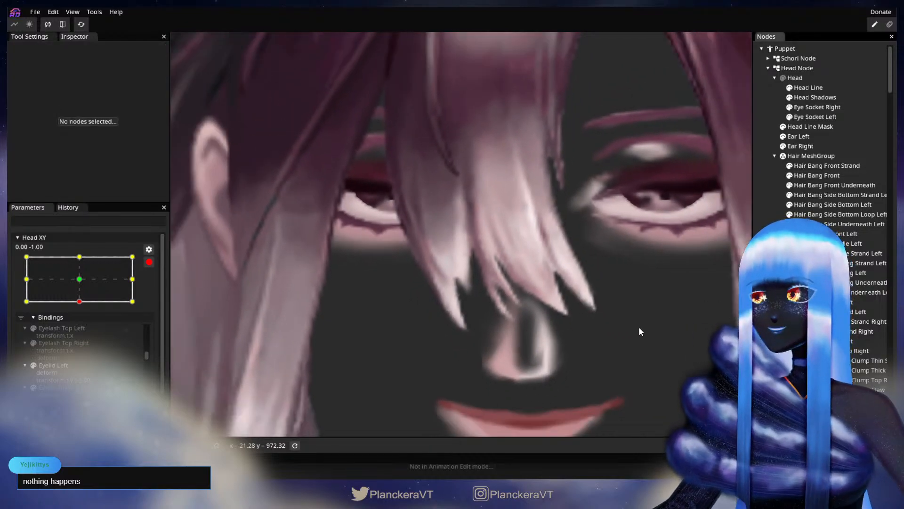
scroll(641, 325, "down", 5)
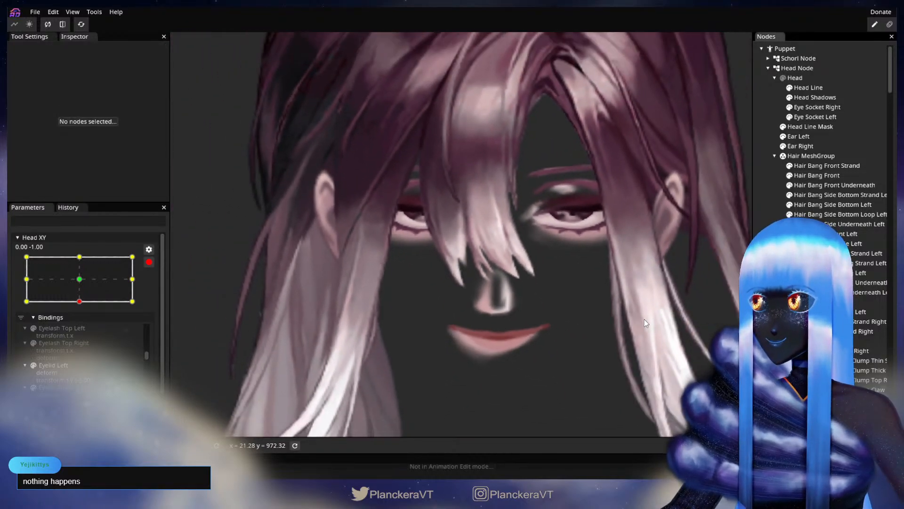
scroll(644, 329, "down", 4)
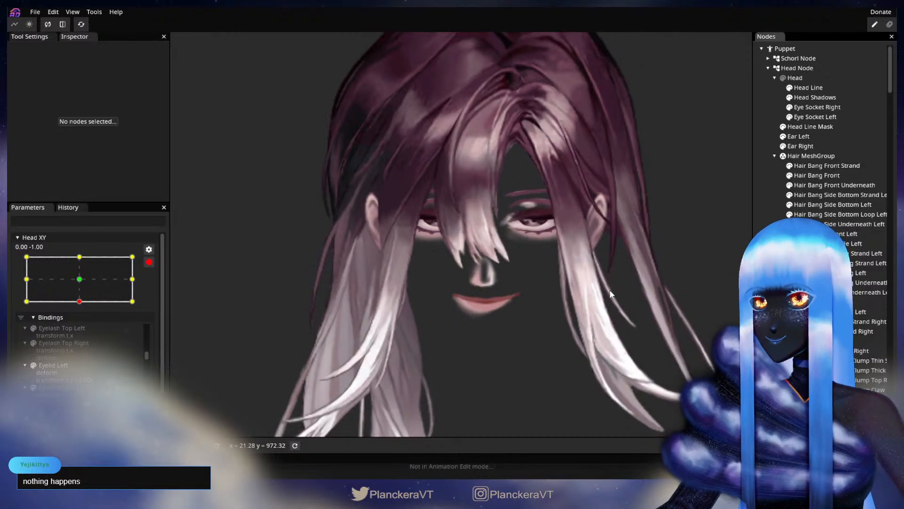
left_click(149, 262)
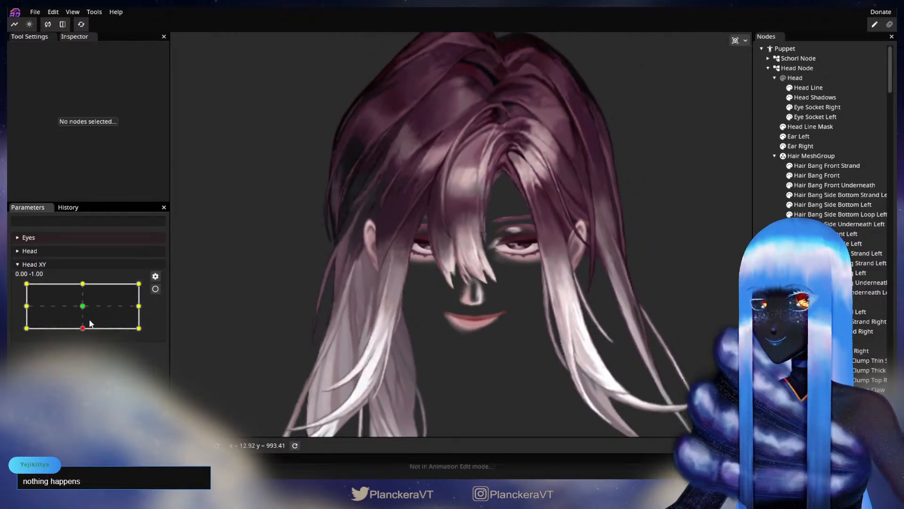
mouse_move(83, 328)
left_mouse_down()
mouse_move(83, 306)
mouse_move(85, 336)
left_mouse_up()
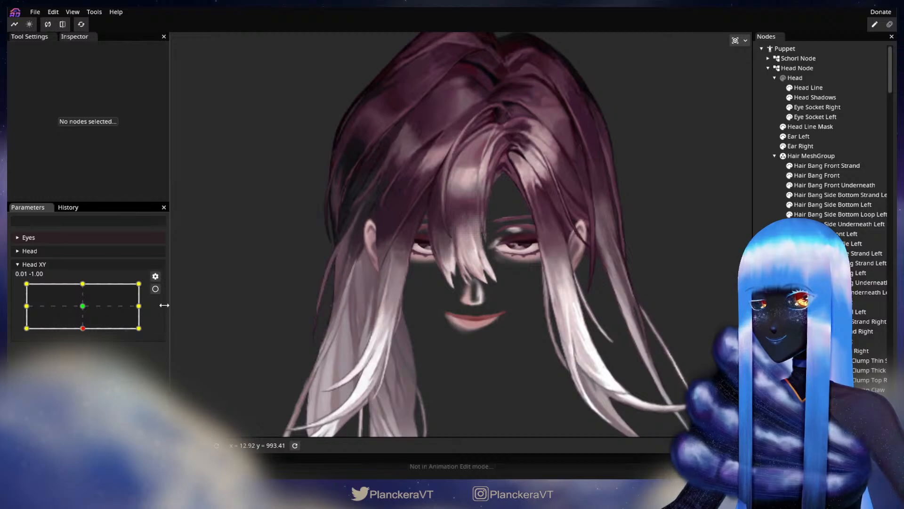
Arm Head XY at 0.00, -1.00 and nudge Hair Bang Front's vertices around the thin middle strands above the nose.
left_click(155, 289)
scroll(494, 324, "up", 5)
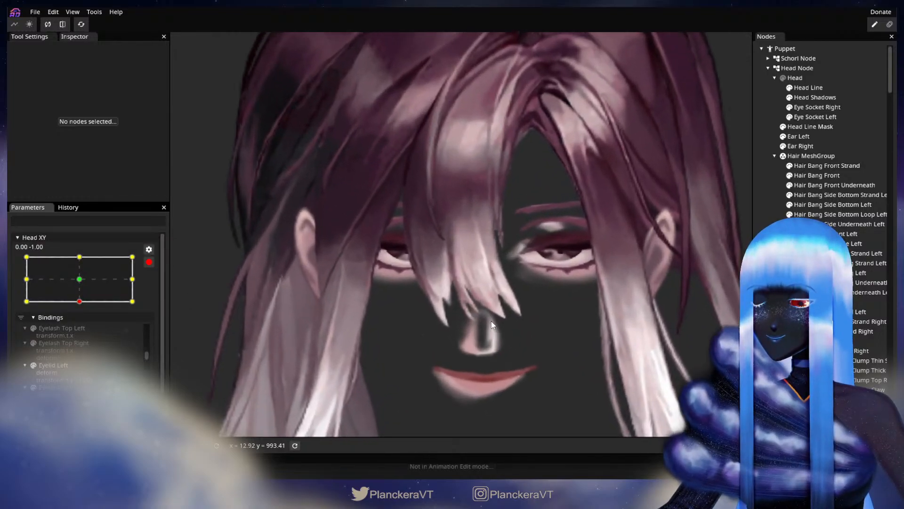
scroll(491, 321, "up", 3)
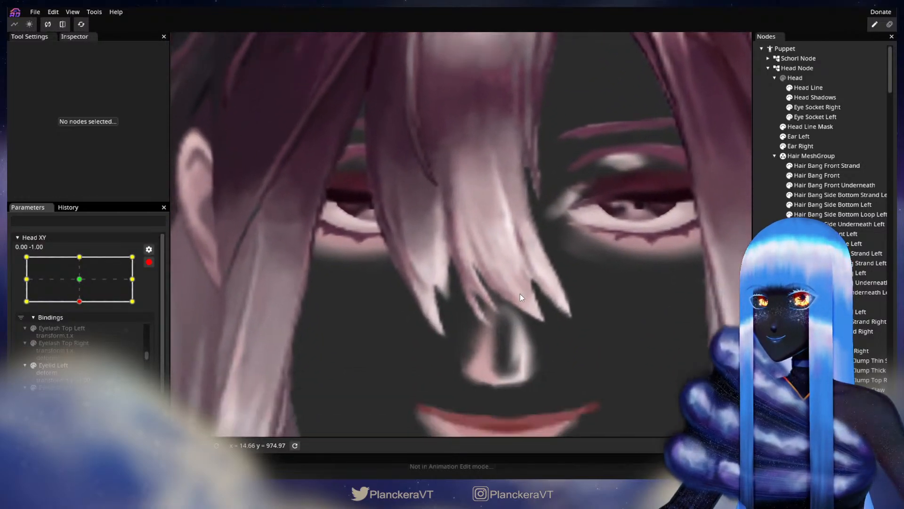
scroll(520, 297, "up", 4)
left_click(816, 175)
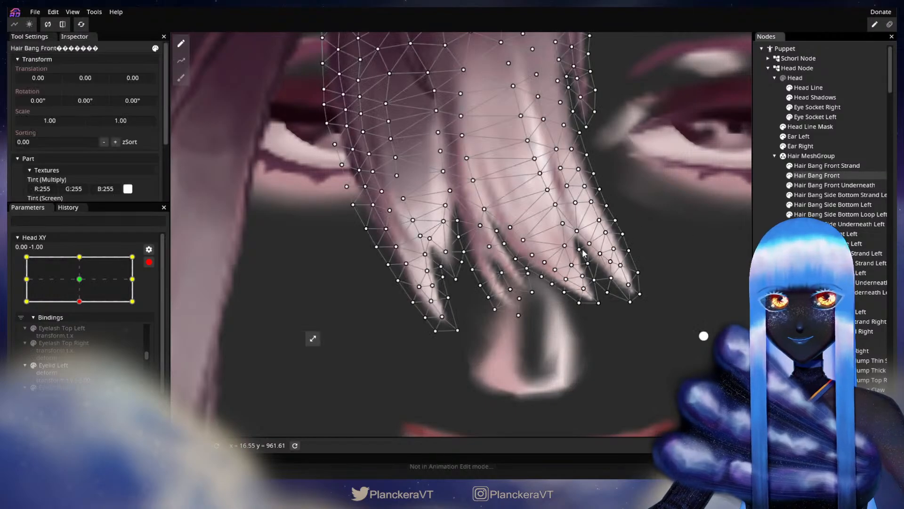
scroll(565, 248, "up", 1)
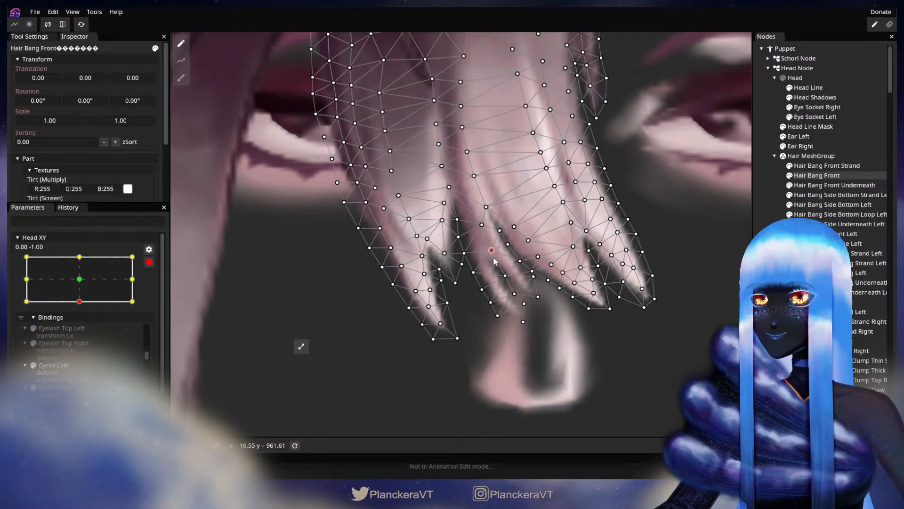
left_click(614, 285)
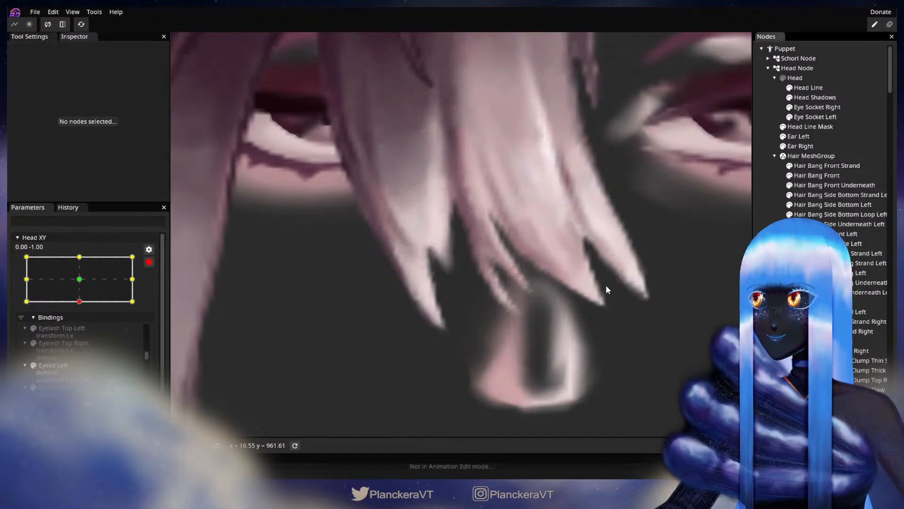
scroll(584, 287, "down", 5)
scroll(577, 295, "down", 5)
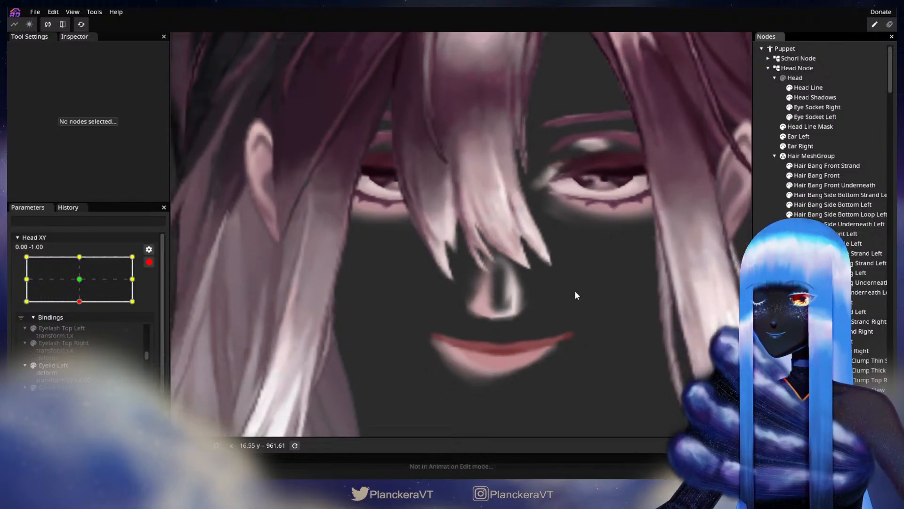
scroll(575, 292, "down", 5)
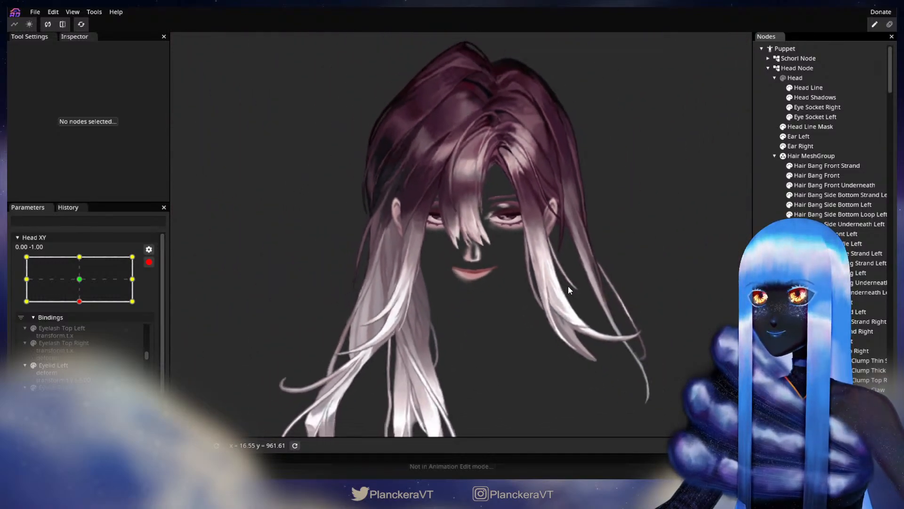
scroll(560, 302, "down", 3)
Disarm Head XY and move the head pose from 0.00, -1.00 to -1.00, 1.00 to inspect the front bang.
left_click(153, 265)
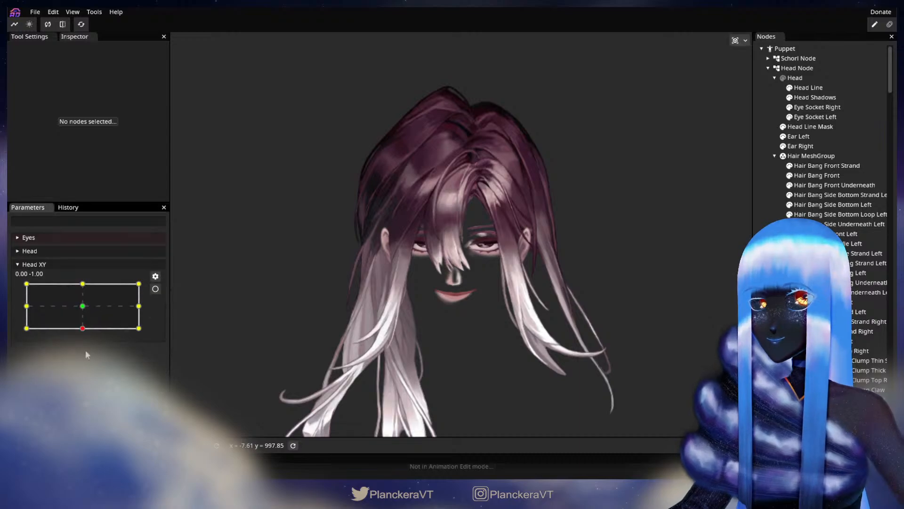
left_click_drag(84, 332, 29, 307)
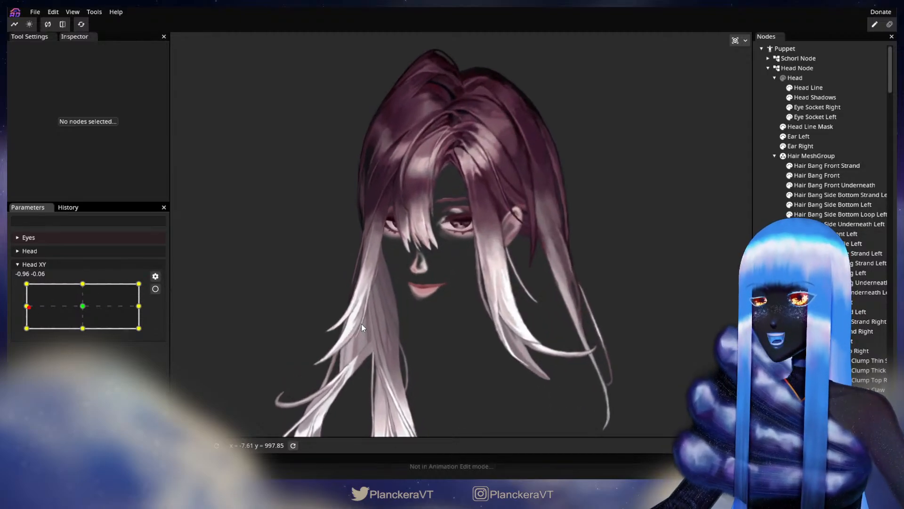
scroll(361, 323, "up", 5)
scroll(360, 327, "up", 2)
left_click_drag(318, 296, 425, 366)
scroll(426, 366, "up", 2)
left_click_drag(33, 305, 21, 285)
left_click_drag(478, 263, 443, 256)
scroll(446, 278, "up", 3)
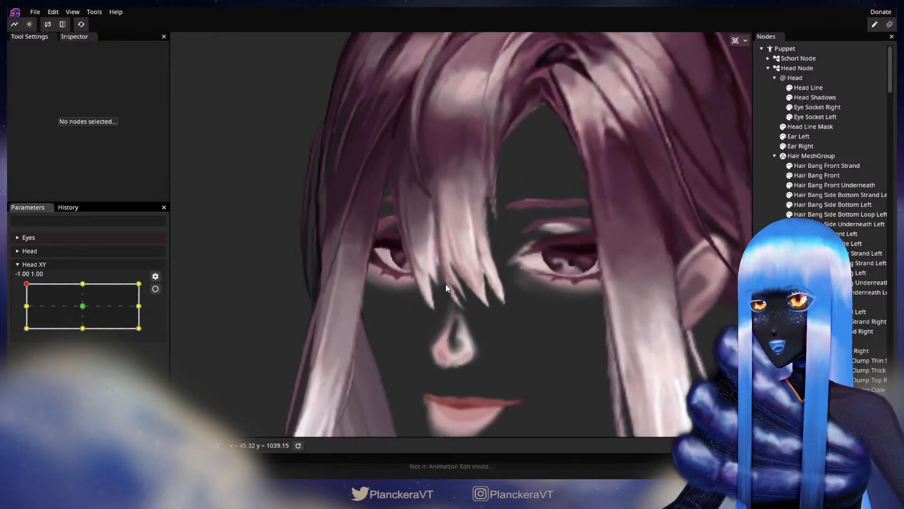
Reshape Hair Bang Front's side clump at the armed Head XY keypoint -1.00, 1.00 with the size 12 circle brush, then disarm Head XY.
left_click(156, 289)
scroll(513, 278, "up", 4)
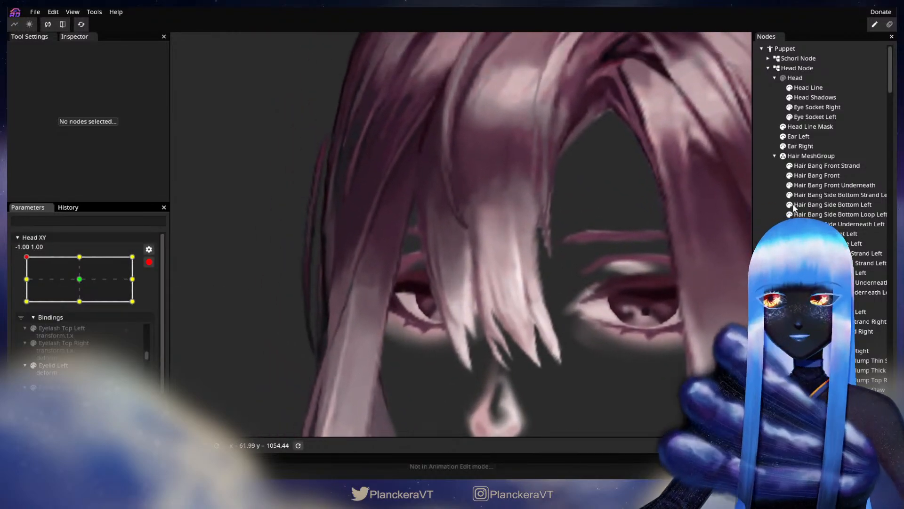
double_click(802, 175)
scroll(466, 243, "up", 1)
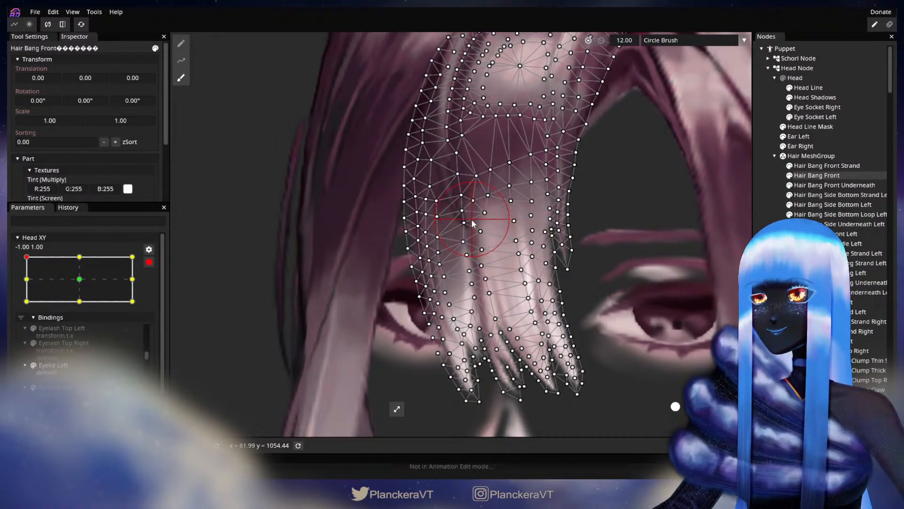
left_click_drag(475, 285, 472, 285)
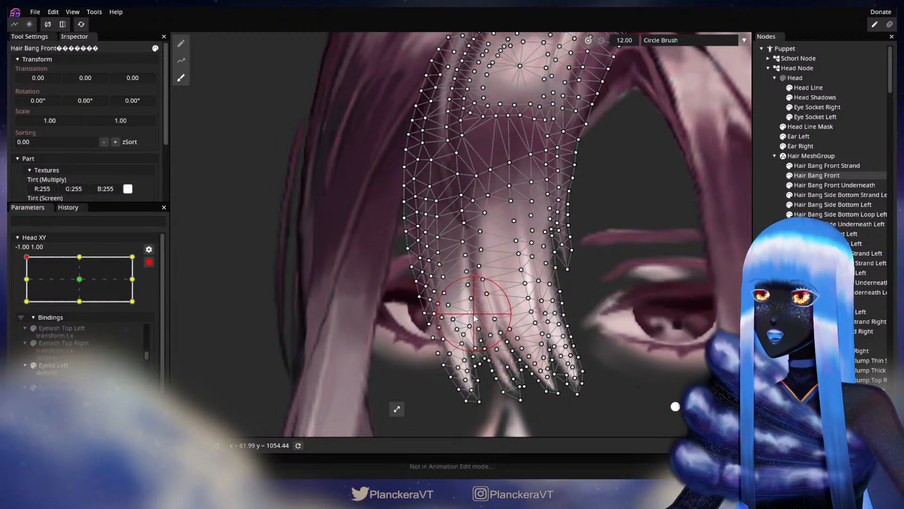
left_click(763, 260)
scroll(572, 359, "down", 4)
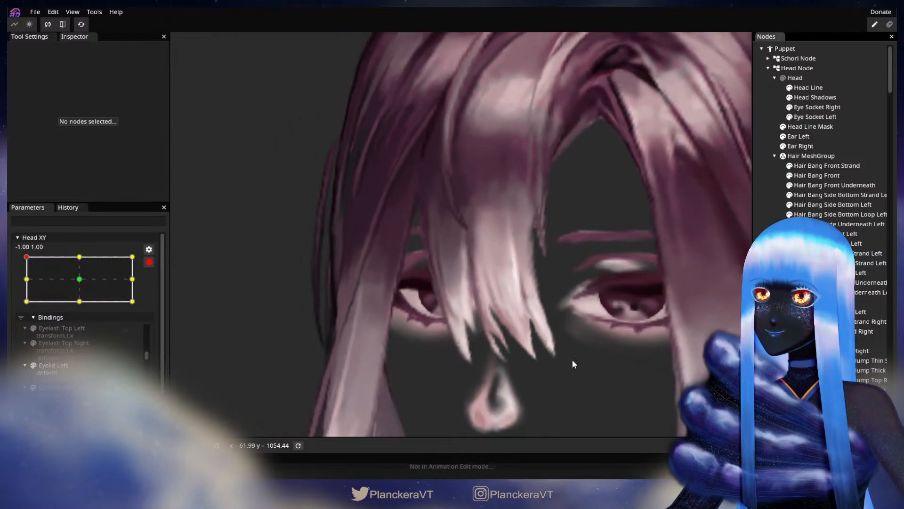
left_click_drag(596, 307, 570, 296)
scroll(570, 295, "down", 2)
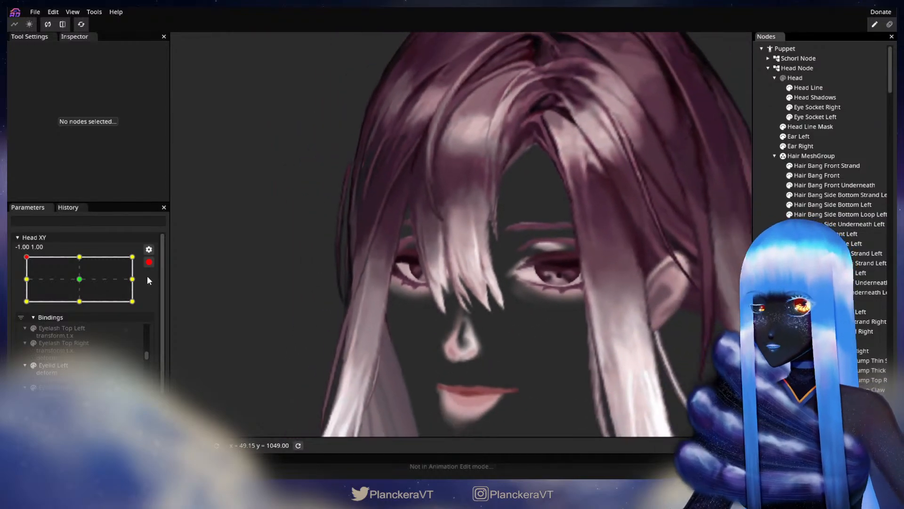
left_click(149, 262)
mouse_move(21, 289)
left_mouse_down()
mouse_move(21, 304)
mouse_move(21, 284)
left_mouse_up()
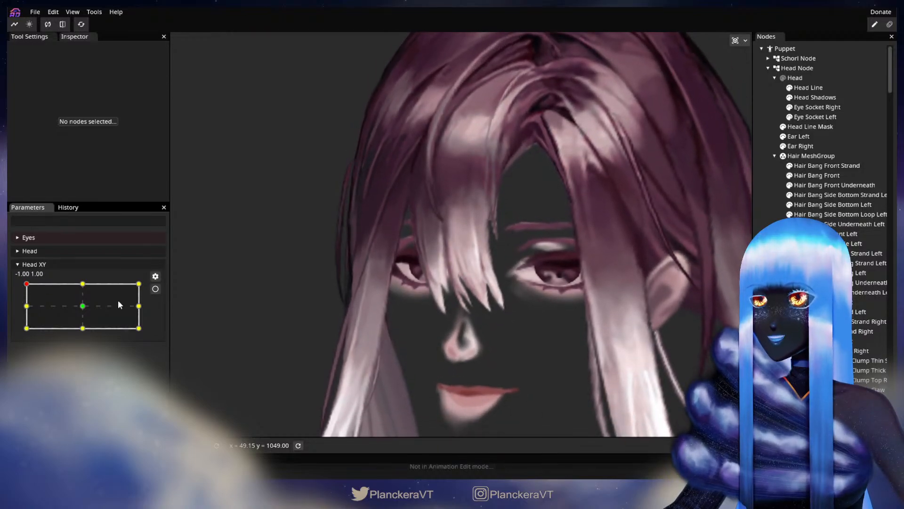
Rearm Head XY at -1.00, 1.00 and adjust individual Hair Bang Front vertices along the seam between the side clump and central clump.
left_click(155, 289)
scroll(402, 326, "up", 8)
left_click_drag(476, 326, 581, 275)
scroll(552, 231, "up", 2)
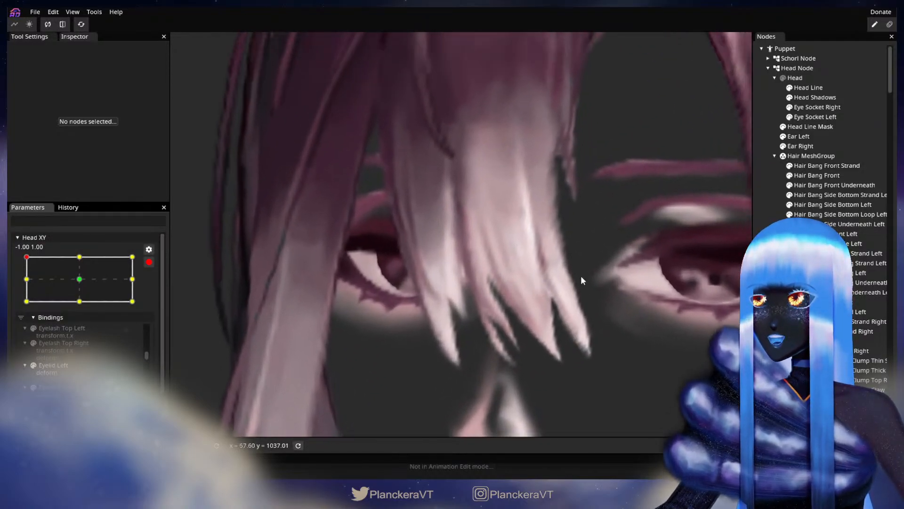
left_click(836, 176)
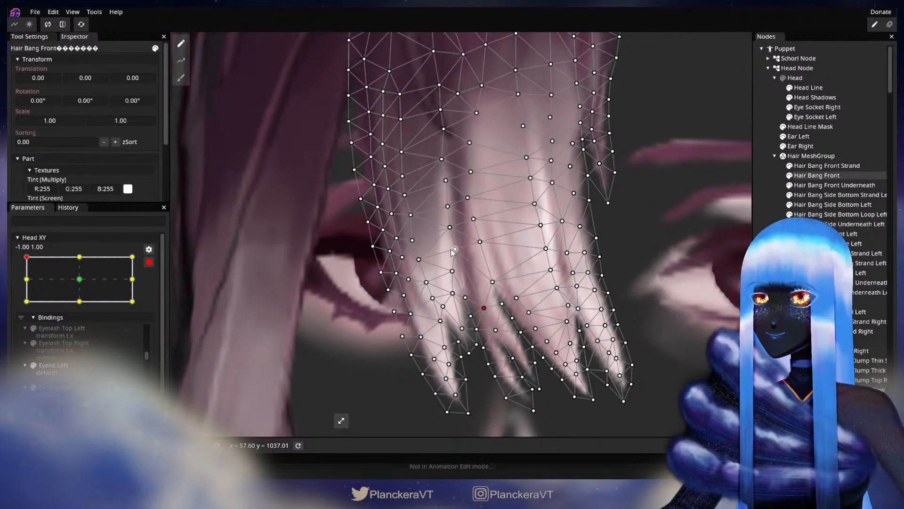
left_click_drag(461, 249, 472, 288)
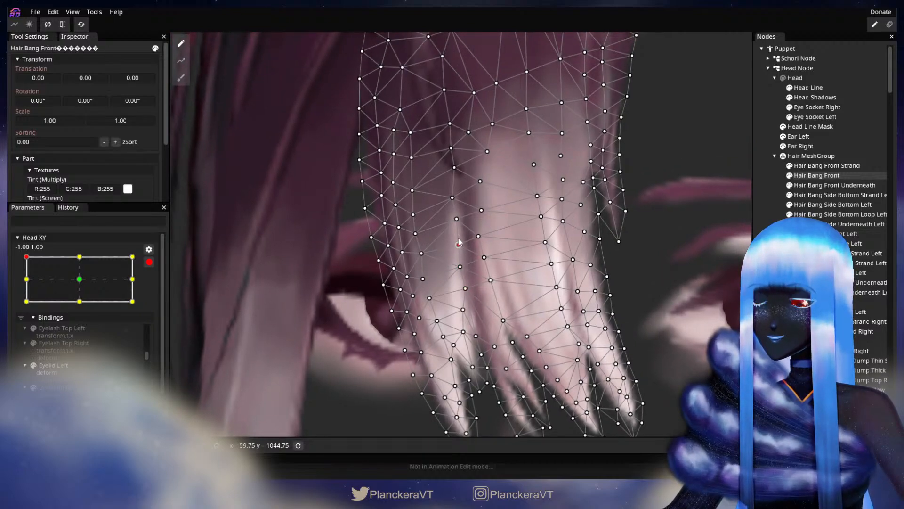
left_click(479, 208)
left_click_drag(490, 204, 507, 283)
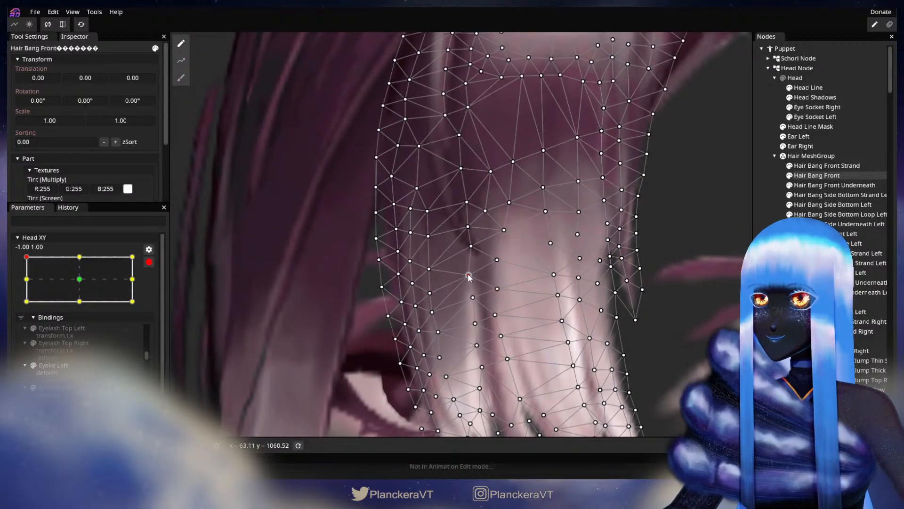
left_click(504, 230)
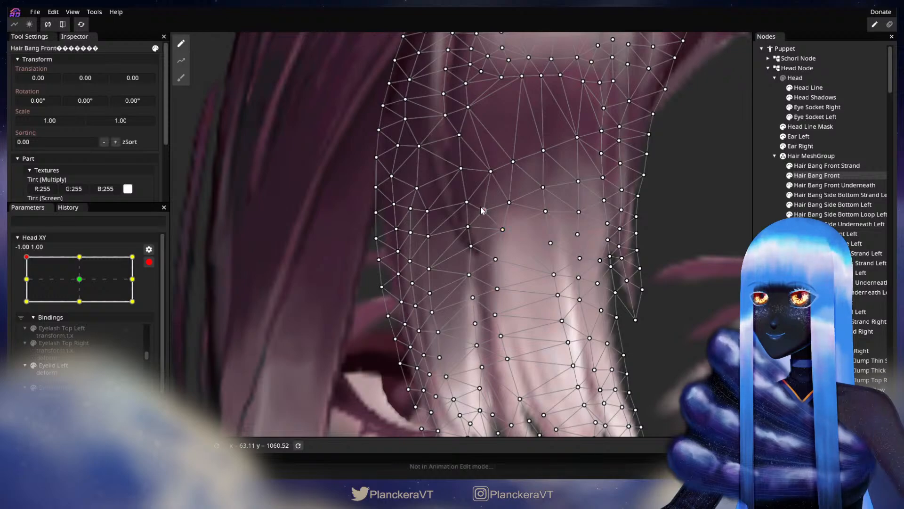
Fine-tune Hair Bang Front's lower vertices around the thin middle strands at Head XY -1.00, 1.00.
left_click_drag(496, 390, 505, 282)
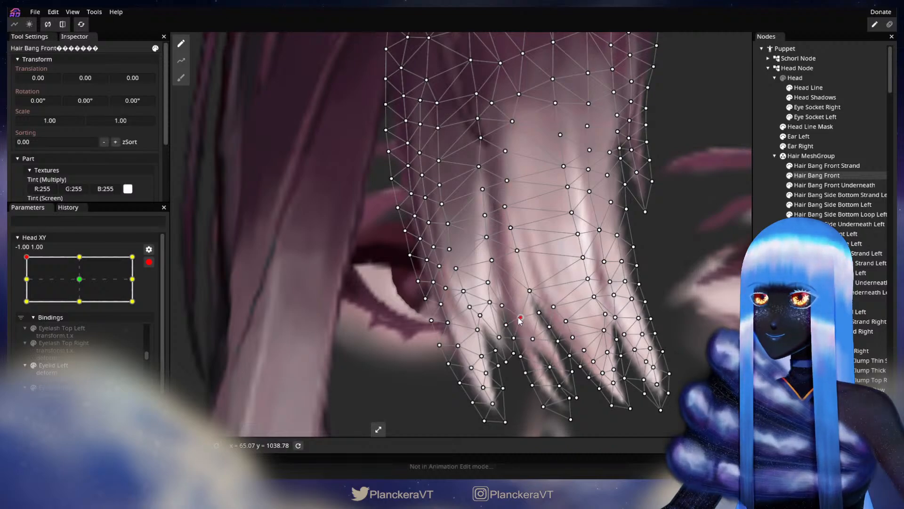
left_click_drag(520, 321, 507, 289)
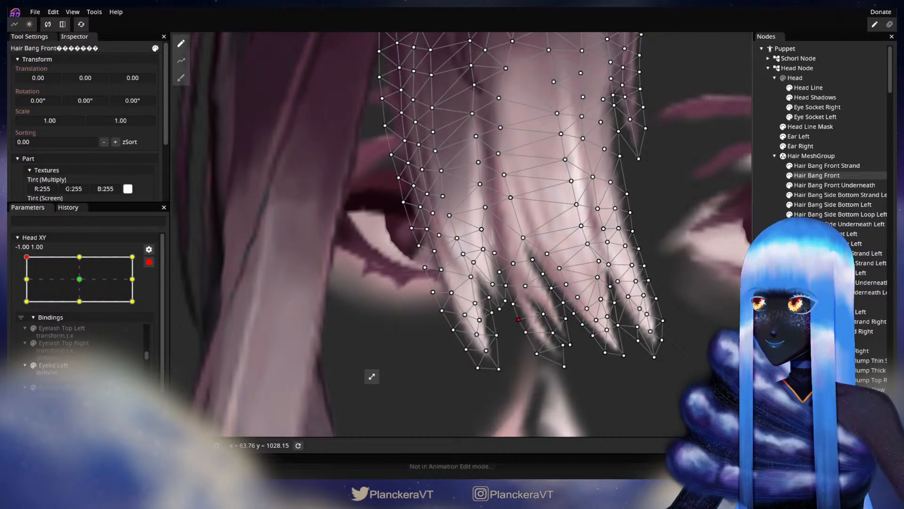
scroll(372, 376, "down", 3)
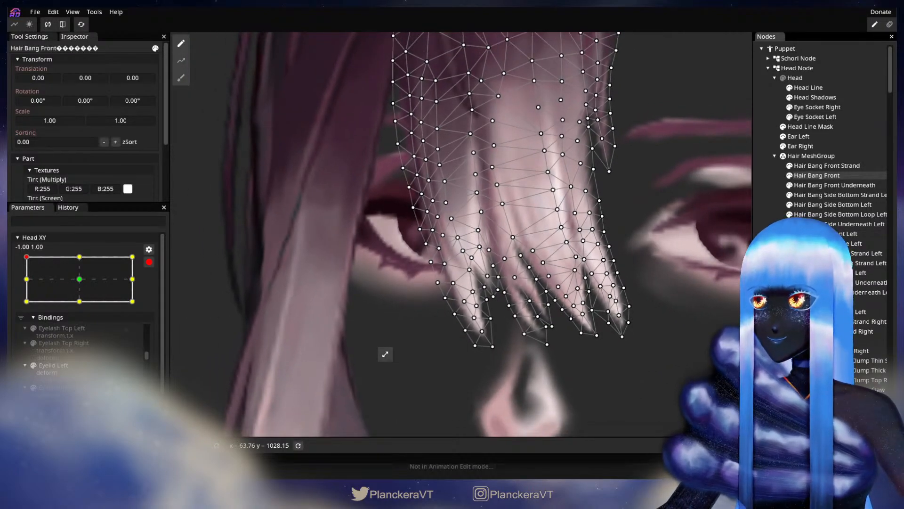
left_click(612, 286)
Disarm Head XY and move the head pose from -1.00, 1.00 to -1.00, -1.00.
scroll(600, 284, "down", 5)
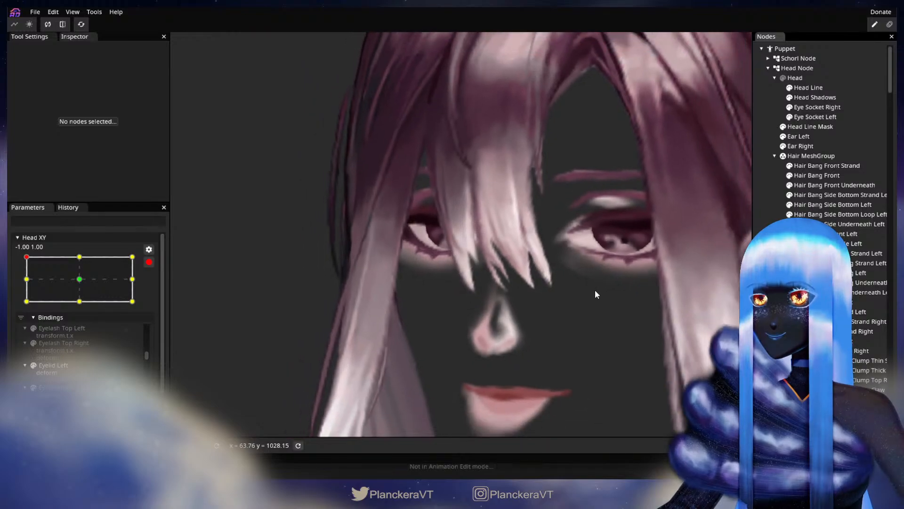
scroll(591, 293, "down", 5)
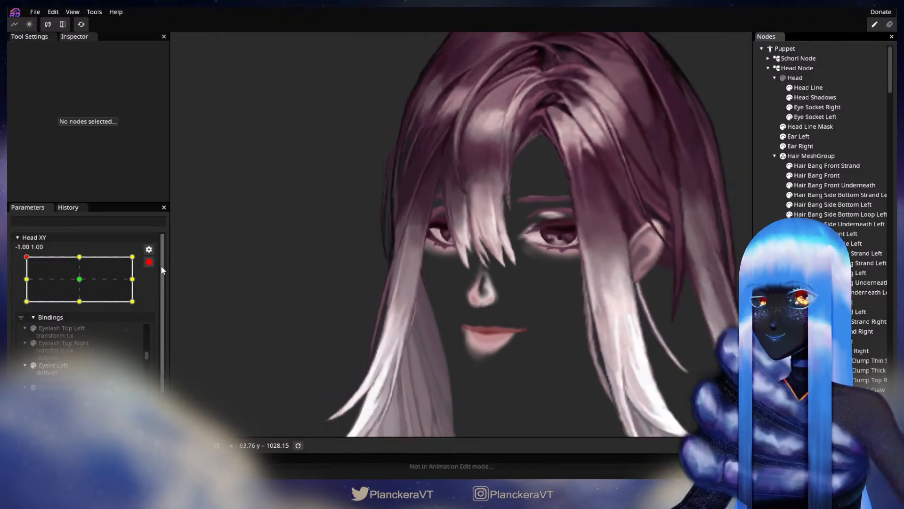
left_click(149, 262)
left_click_drag(27, 285, 27, 335)
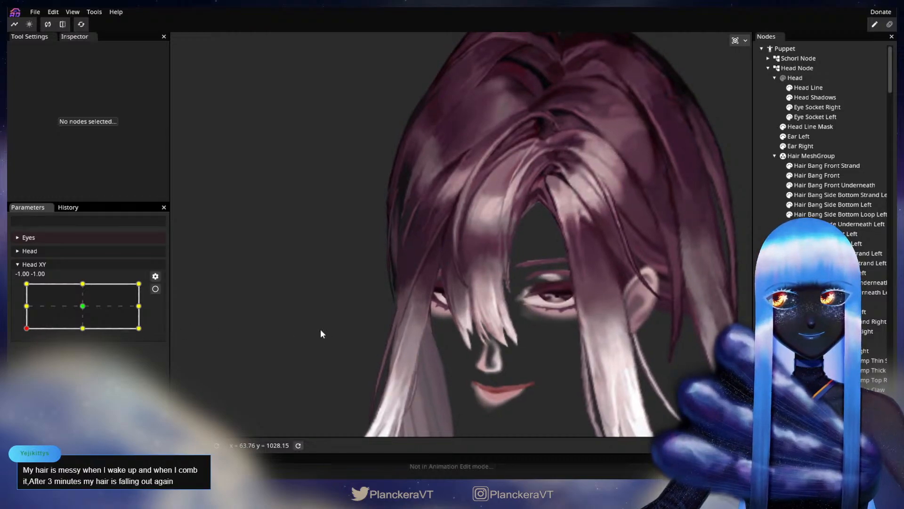
Arm Head XY at -1.00, -1.00 and reshape Hair Bang Front's side clump and inner seam with the size 12 circle brush.
left_click(155, 289)
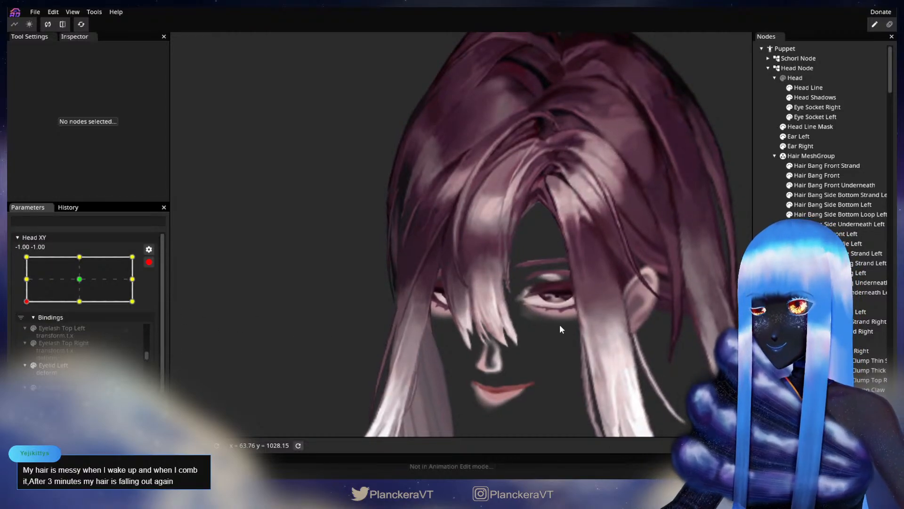
scroll(559, 325, "up", 2)
scroll(553, 306, "down", 2)
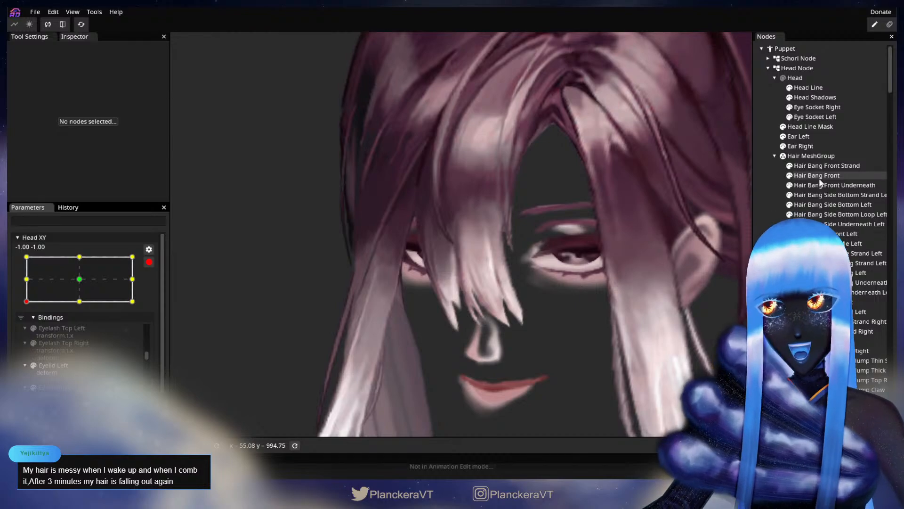
left_click(818, 177)
scroll(518, 264, "up", 2)
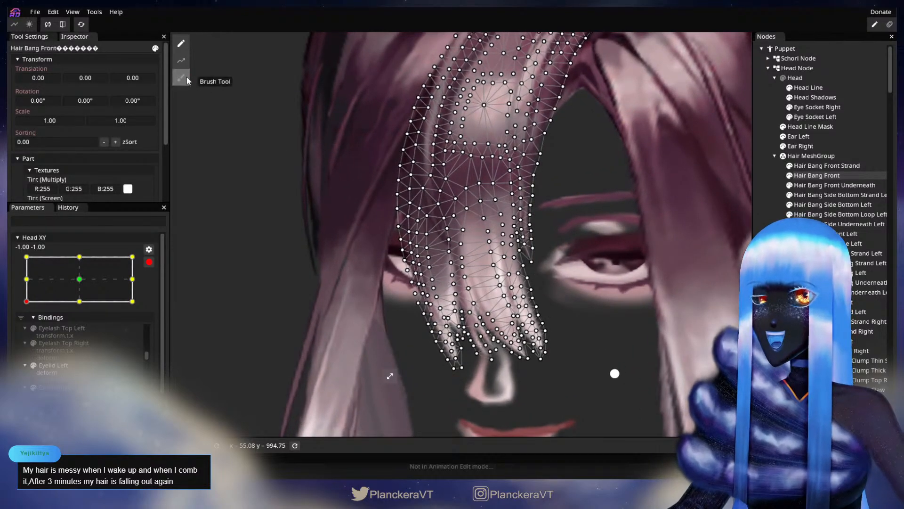
left_click(181, 77)
scroll(286, 252, "up", 1)
scroll(289, 253, "up", 1)
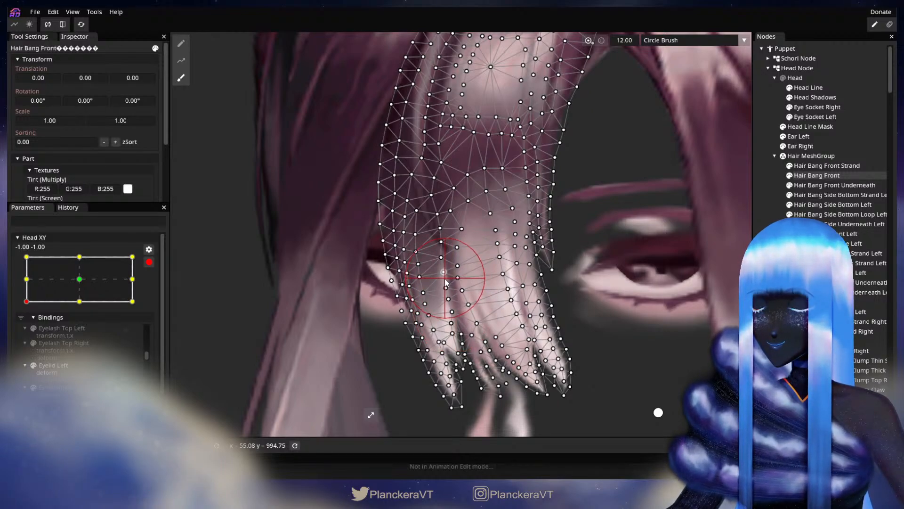
left_click(763, 258)
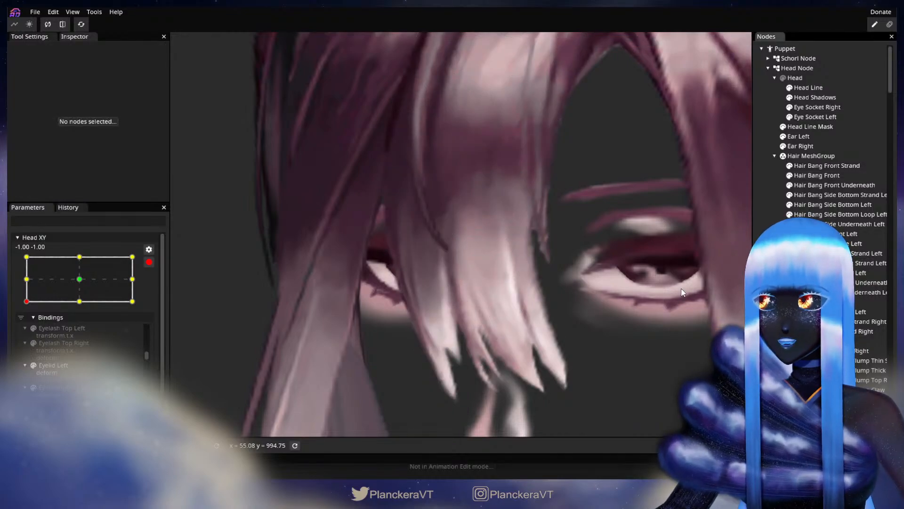
scroll(681, 290, "down", 5)
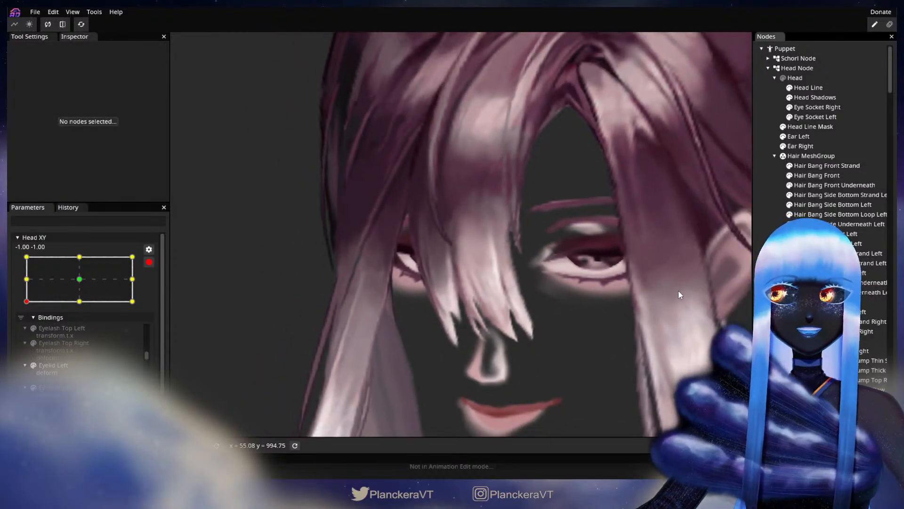
scroll(669, 291, "down", 2)
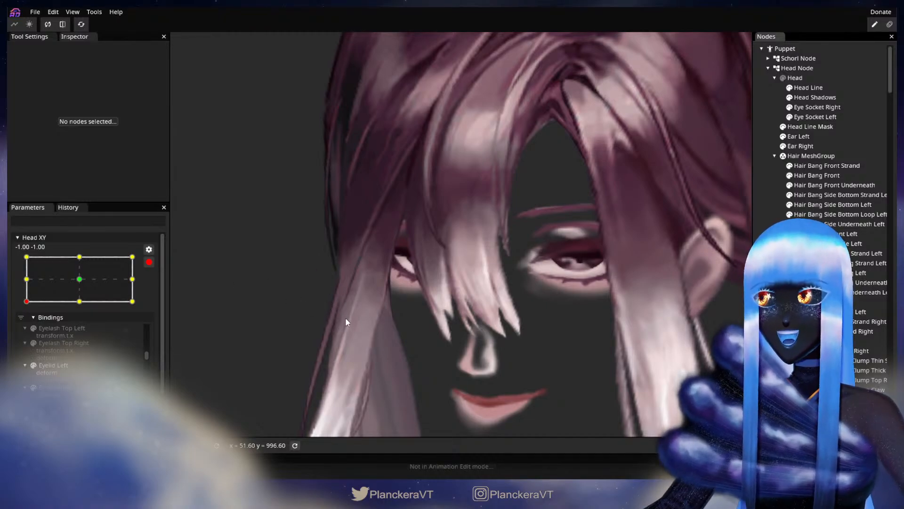
scroll(346, 318, "up", 1)
left_click_drag(395, 296, 358, 267)
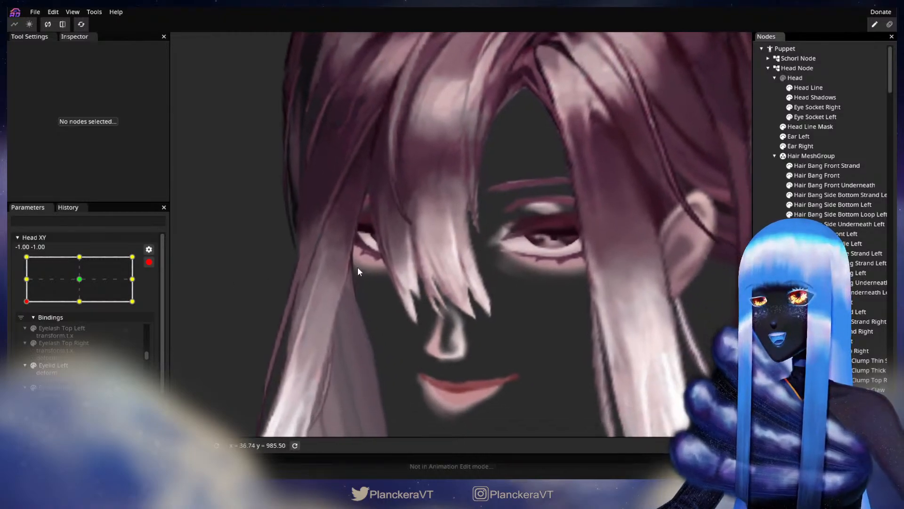
Disarm Head XY, move the head pose from -1.00, -1.00 to -1.00, 1.00, and rearm the parameter there.
left_click(149, 262)
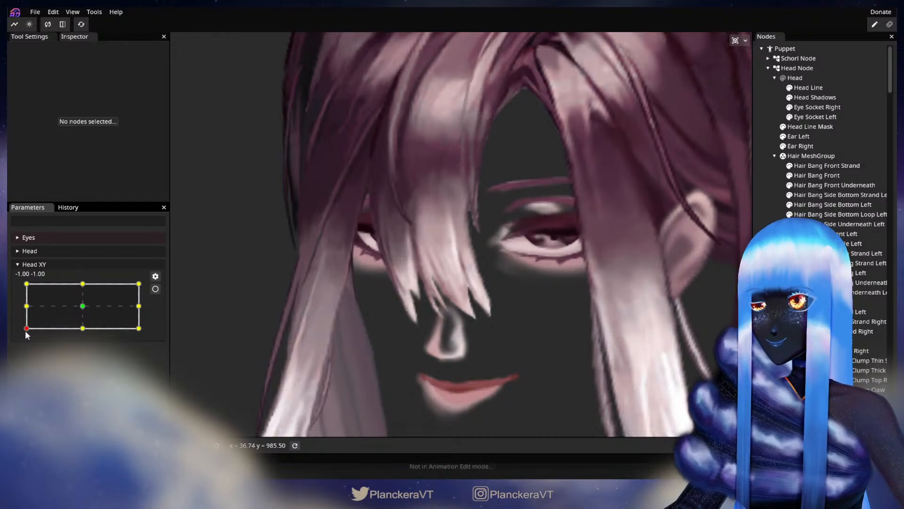
left_click_drag(25, 329, 21, 283)
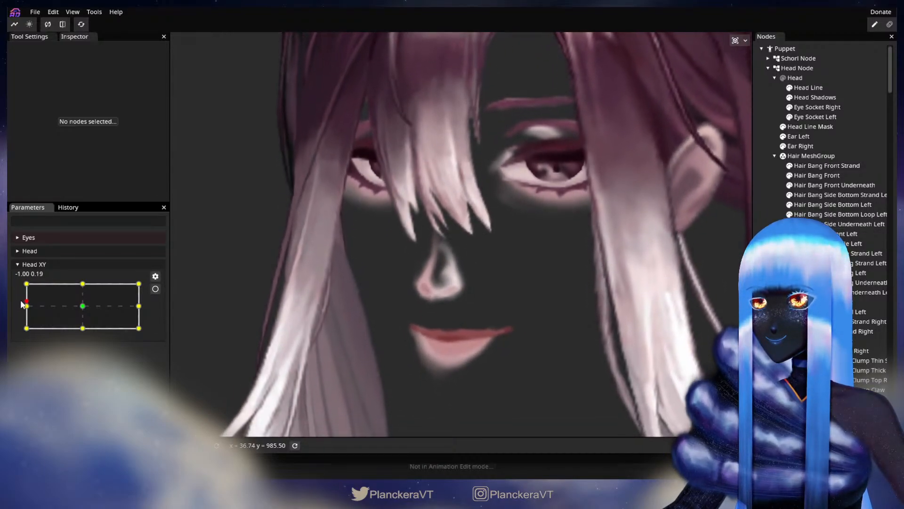
left_click(156, 289)
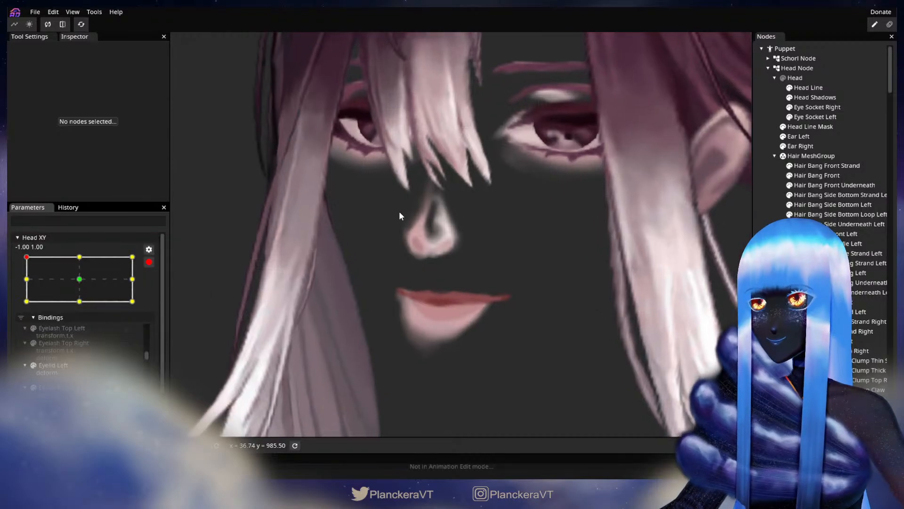
Adjust Hair Bang Front vertices along the central clump's inner seam and around the thin middle strands at Head XY -1.00, 1.00.
scroll(400, 221, "up", 3)
scroll(436, 224, "up", 2)
left_click_drag(448, 188, 542, 356)
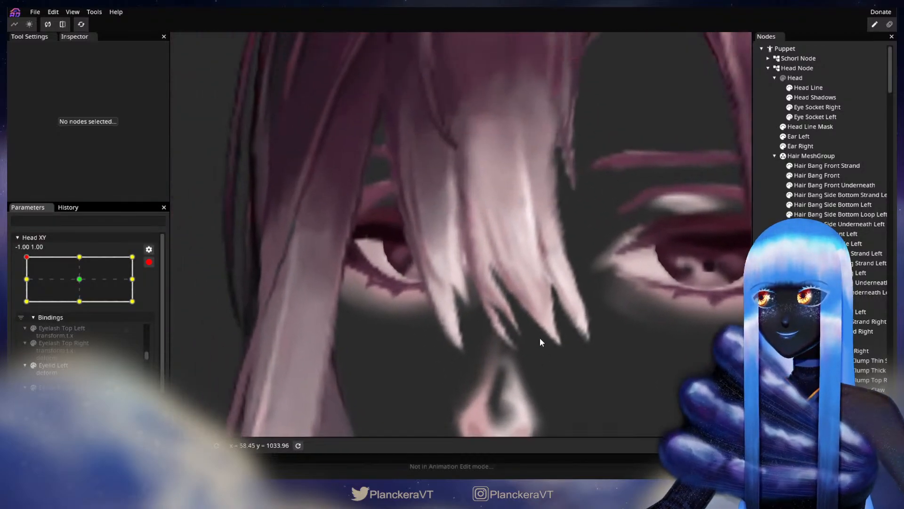
scroll(536, 317, "up", 3)
left_click_drag(554, 315, 579, 339)
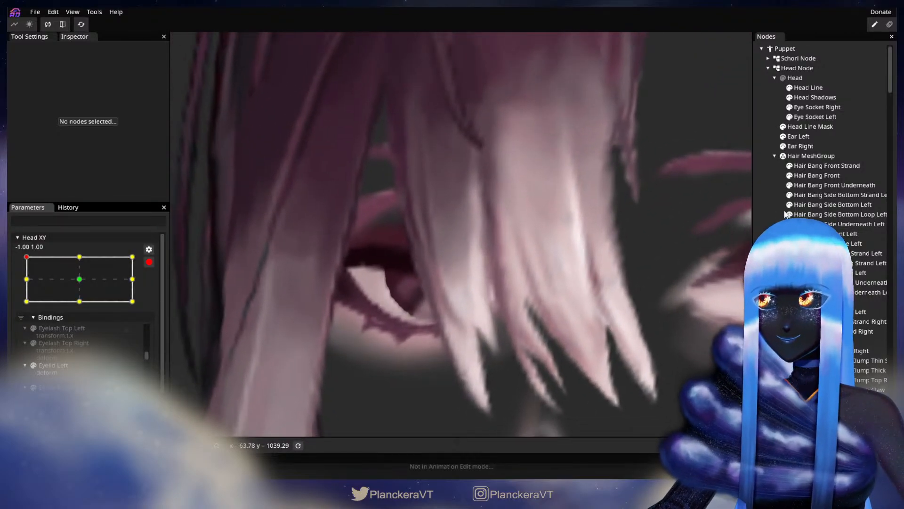
left_click(811, 177)
scroll(584, 310, "up", 2)
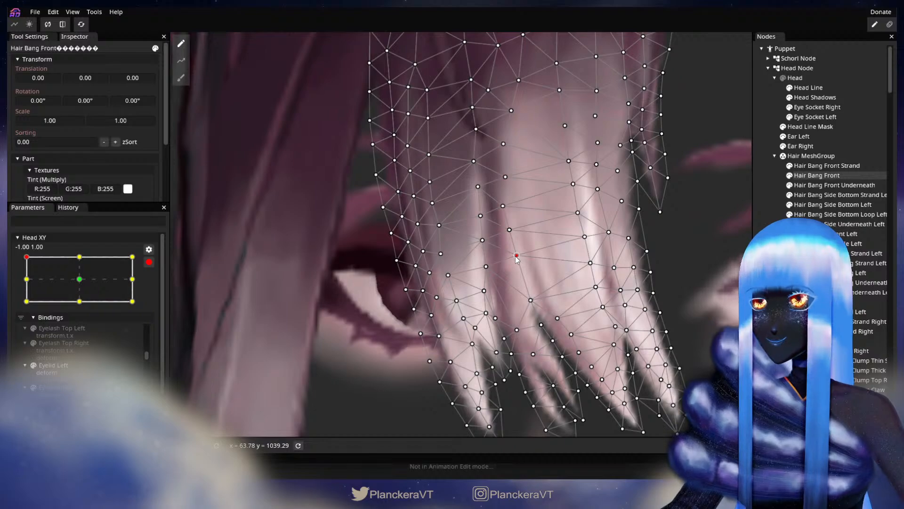
left_click_drag(506, 263, 512, 236)
left_click(536, 275)
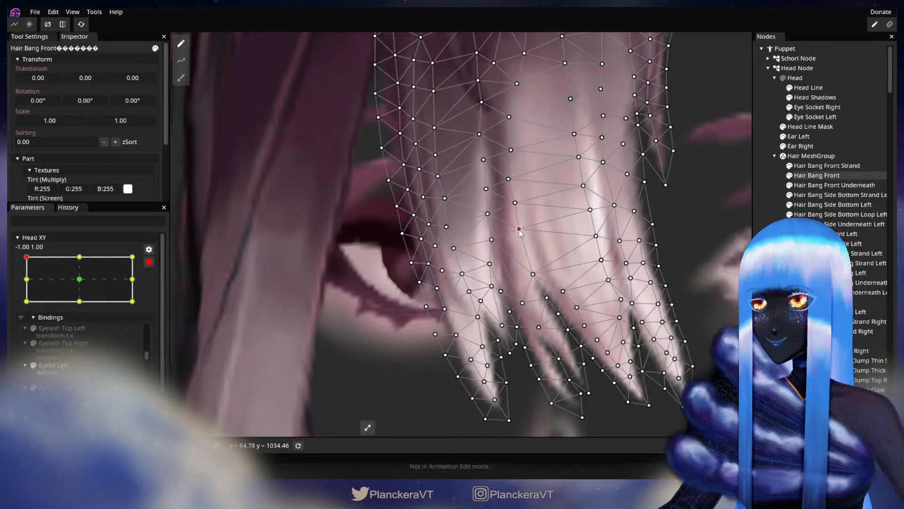
left_click_drag(560, 257, 548, 221)
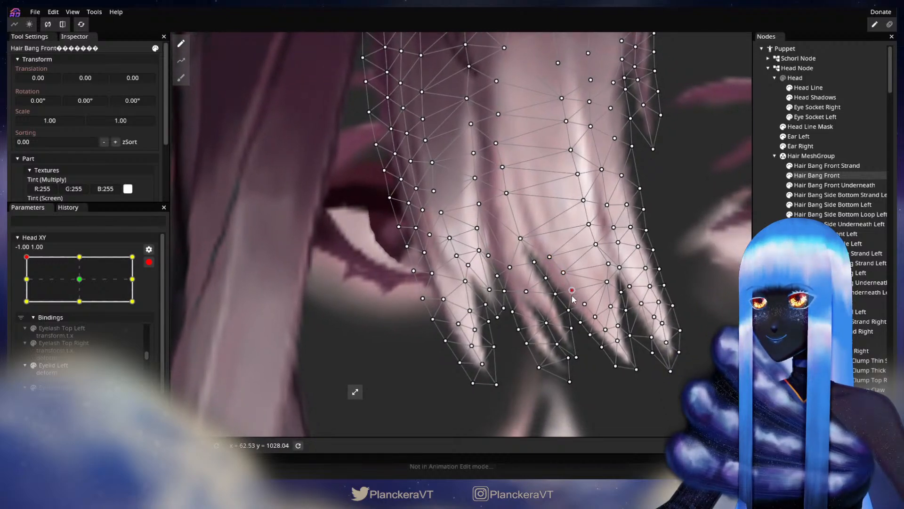
left_click_drag(519, 325, 526, 345)
key("Escape")
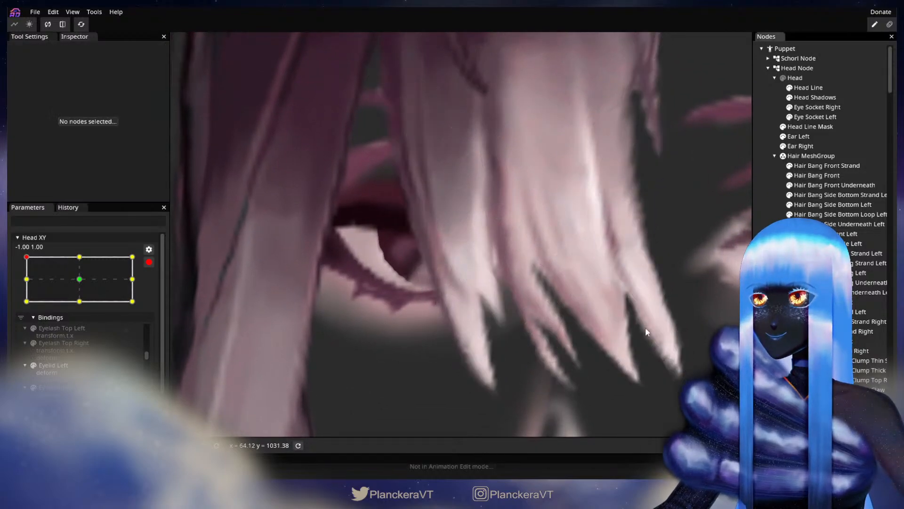
Nudge the Hair Bang Front vertex on the side clump's inner edge just above the gap between the strand tips.
left_click(806, 175)
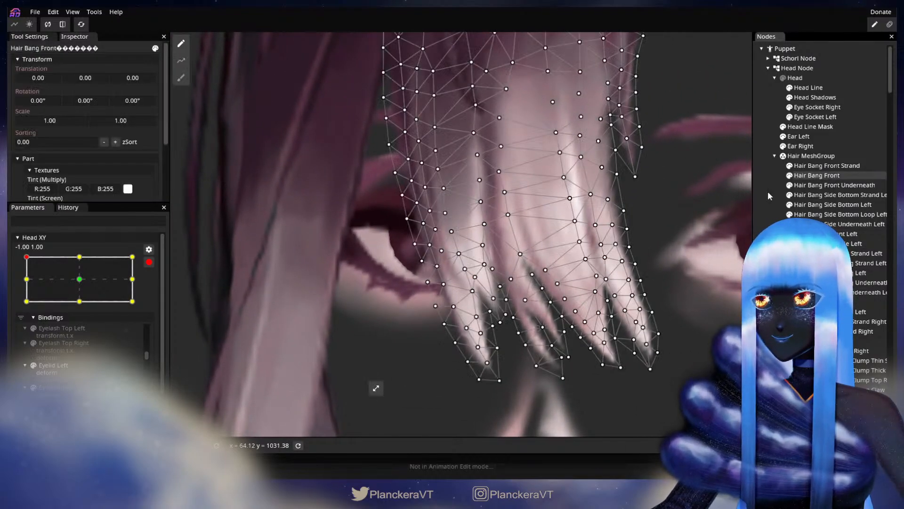
scroll(503, 308, "up", 2)
left_click_drag(497, 306, 495, 308)
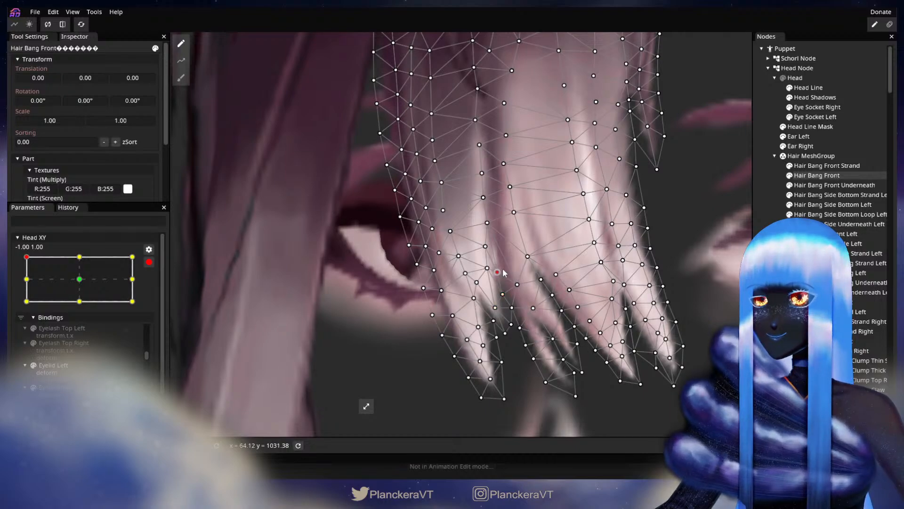
key("Escape")
scroll(646, 317, "down", 2)
scroll(646, 316, "up", 2)
scroll(649, 322, "down", 2)
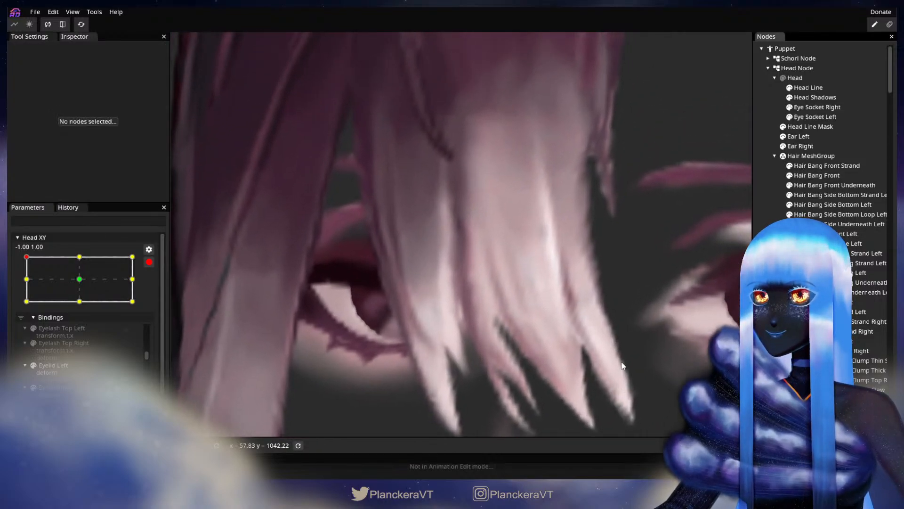
Reposition individual Hair Bang Front vertices down the dark seam, following the side clump's inner highlight, and deselect the part.
left_click(816, 175)
left_click_drag(480, 272, 477, 274)
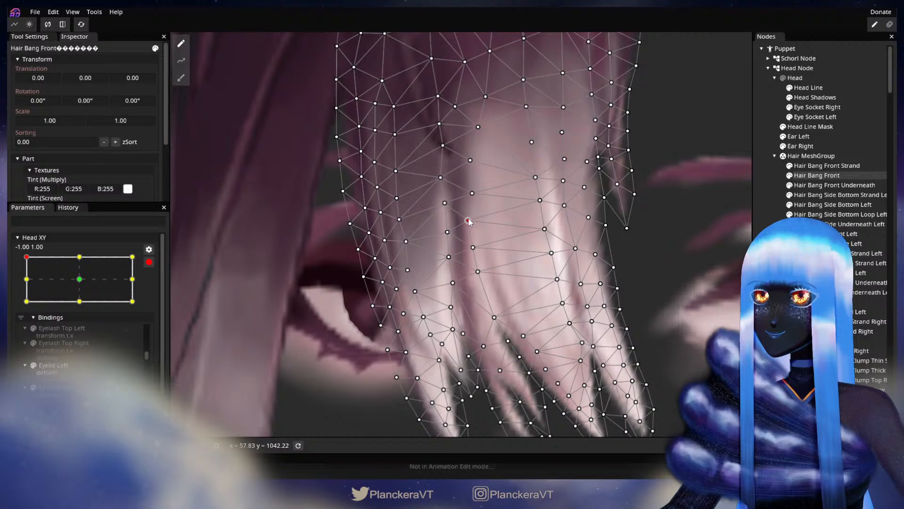
left_click(444, 202)
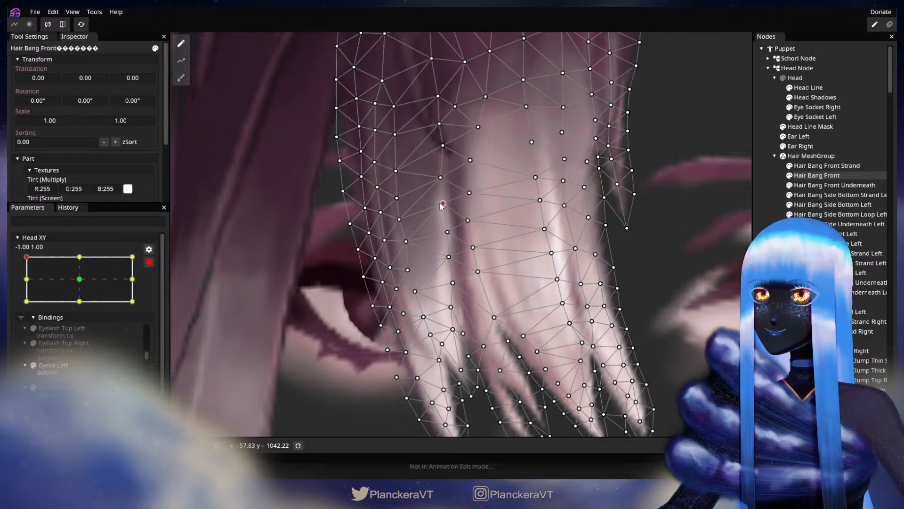
left_click(448, 258)
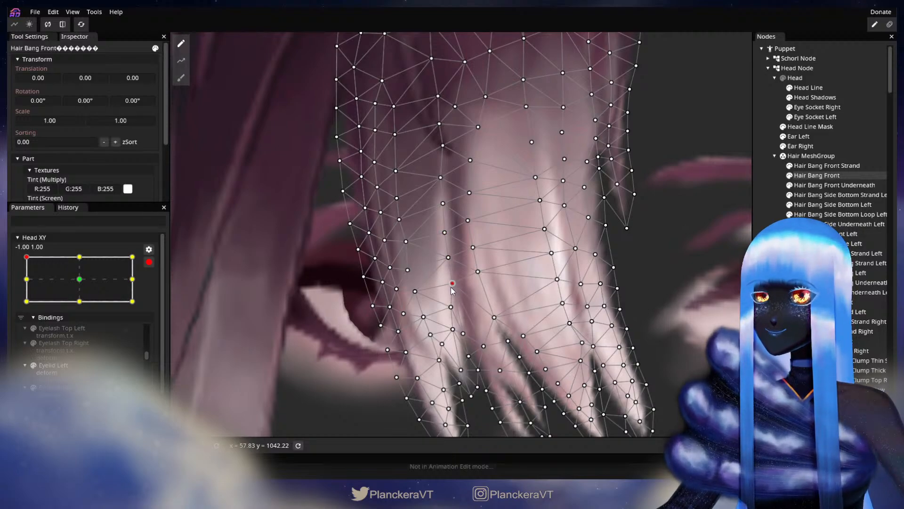
key("Escape")
scroll(577, 301, "down", 3)
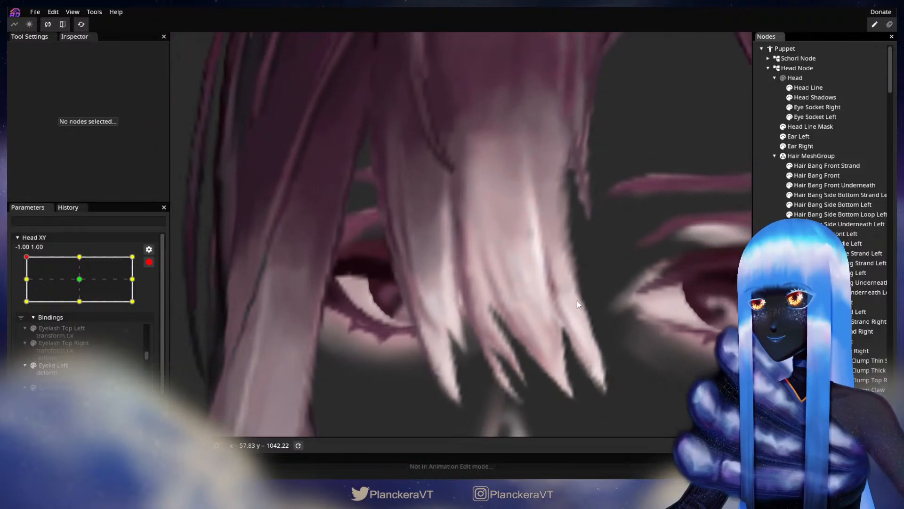
scroll(578, 301, "down", 5)
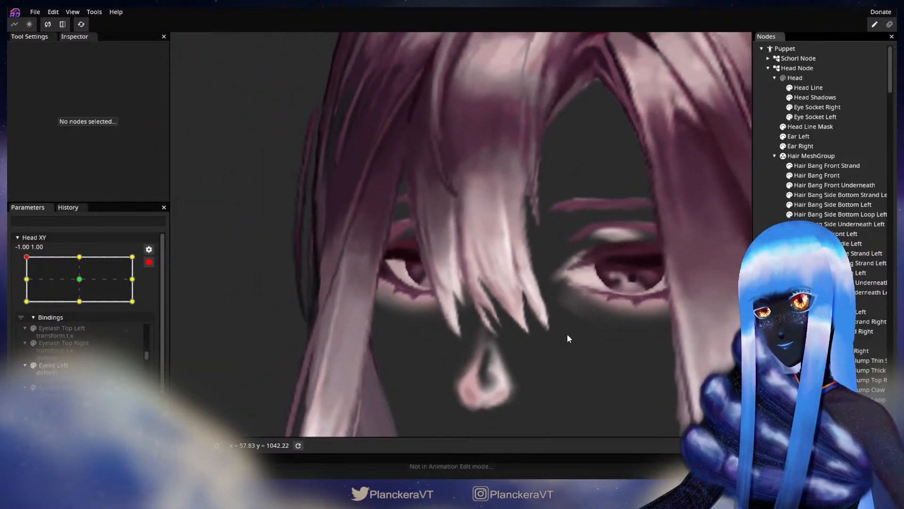
scroll(568, 338, "down", 4)
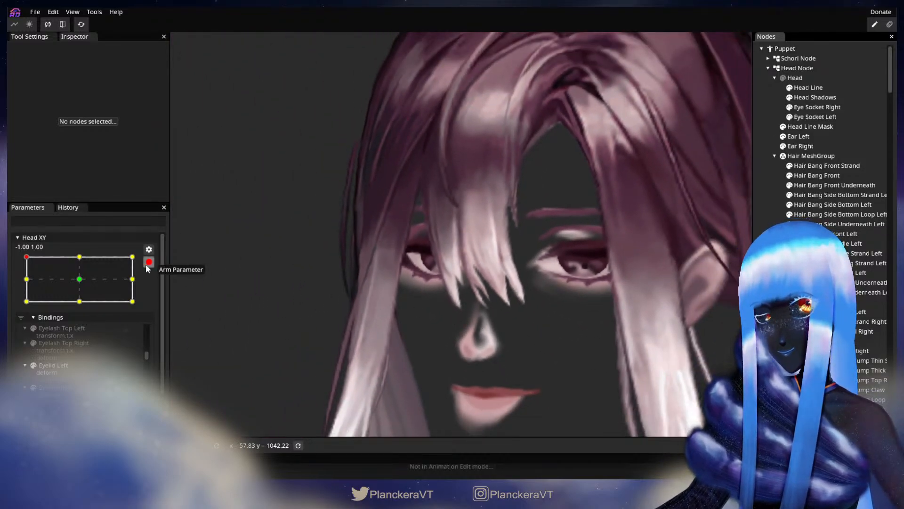
Disarm Head XY at -1.00, 1.00 and hide the eye behind the front bang.
left_click(149, 262)
mouse_move(27, 284)
left_mouse_down()
mouse_move(24, 303)
mouse_move(26, 282)
left_mouse_up()
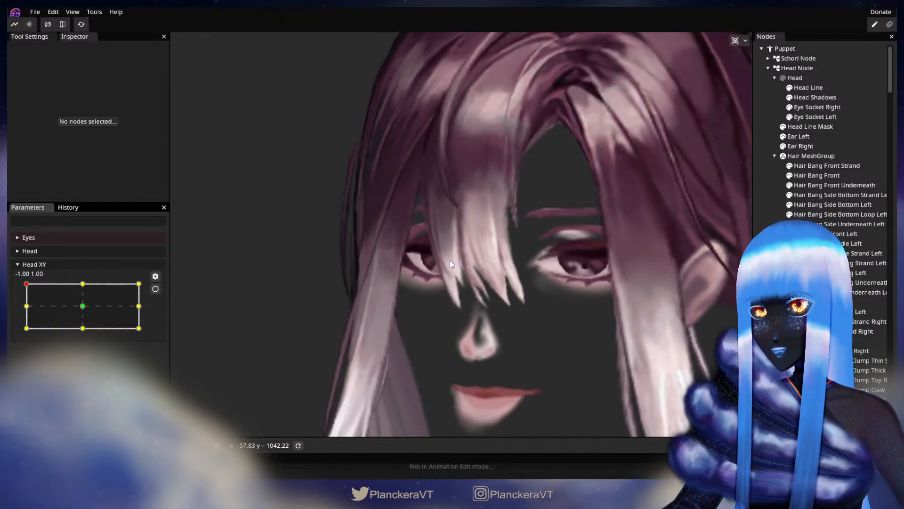
scroll(829, 141, "down", 10)
scroll(836, 142, "down", 4)
left_click(790, 319)
left_click_drag(533, 296, 502, 289)
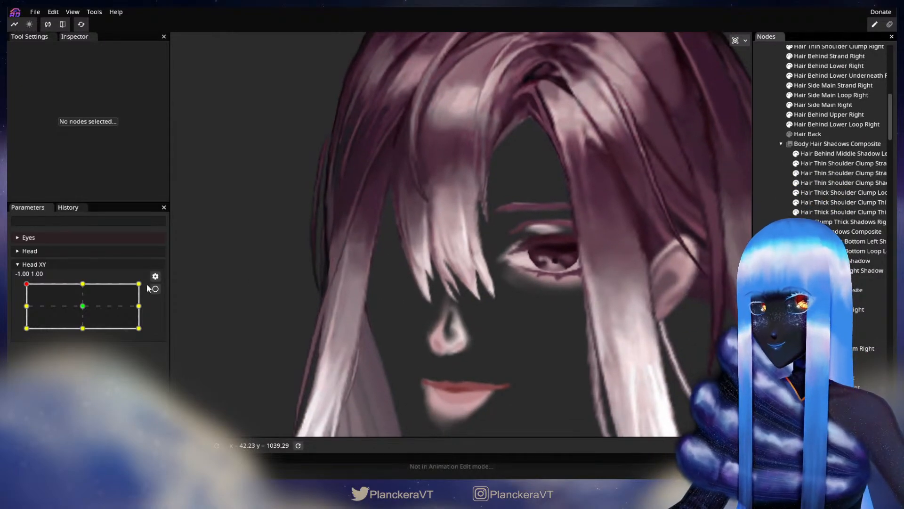
Sweep Head XY between -1.00, 1.00 and -1.00, -0.02 to examine how the front bang's strands deform.
left_click_drag(26, 284, 26, 305)
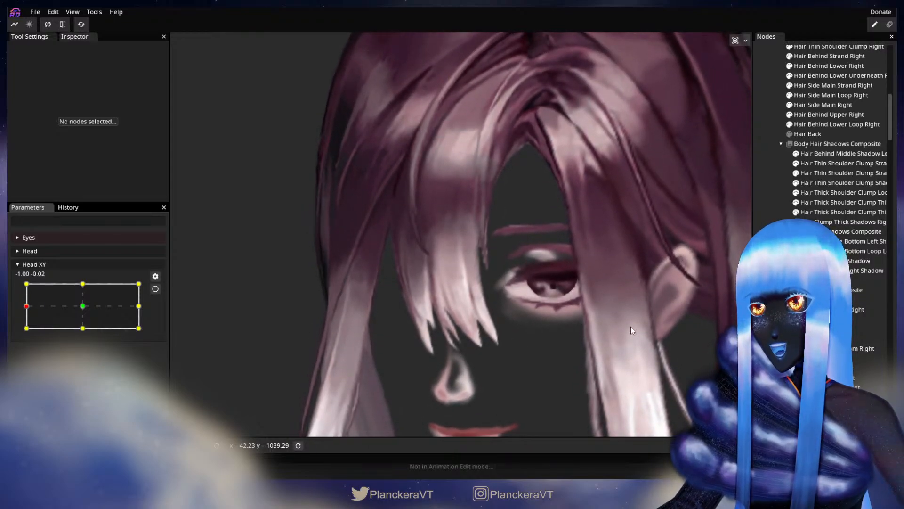
scroll(535, 279, "up", 1)
left_click_drag(556, 270, 599, 215)
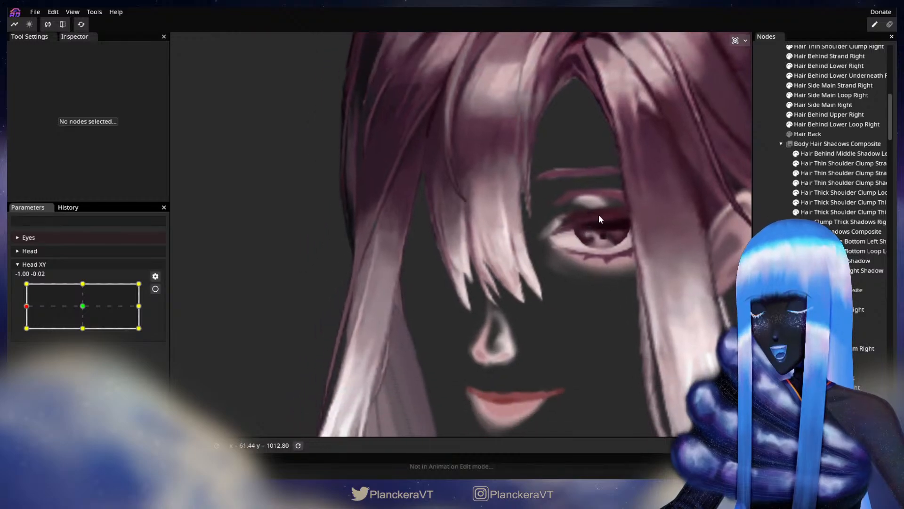
scroll(599, 217, "up", 1)
scroll(615, 236, "up", 1)
left_click_drag(460, 247, 434, 238)
left_click(26, 305)
left_click_drag(26, 306, 18, 280)
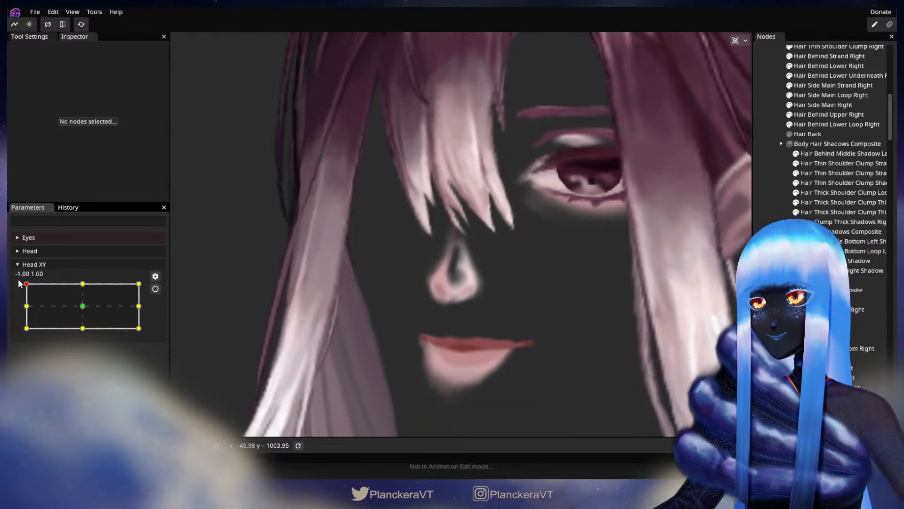
Rearm Head XY at -1.00, 1.00 and reshape Hair Bang Front's thin middle strands and side clump with a size 18 circle brush.
left_click(155, 289)
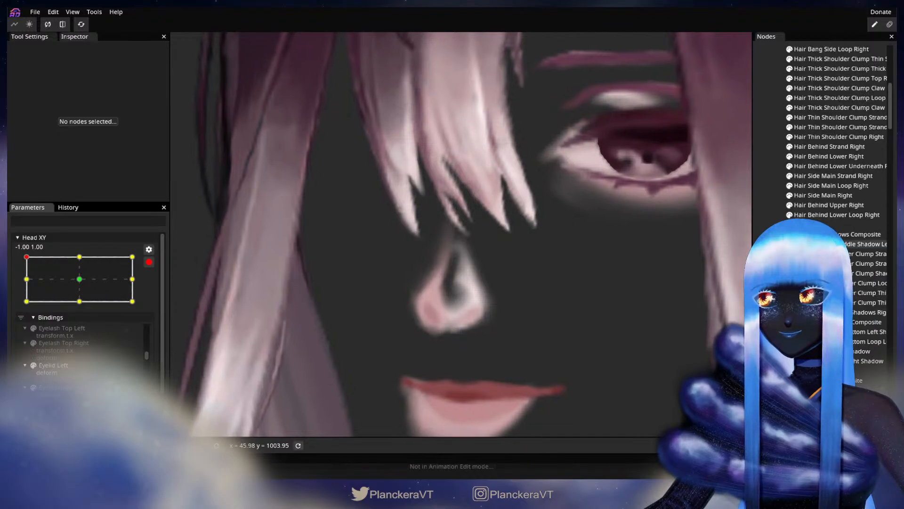
scroll(827, 178, "up", 10)
left_click(820, 175)
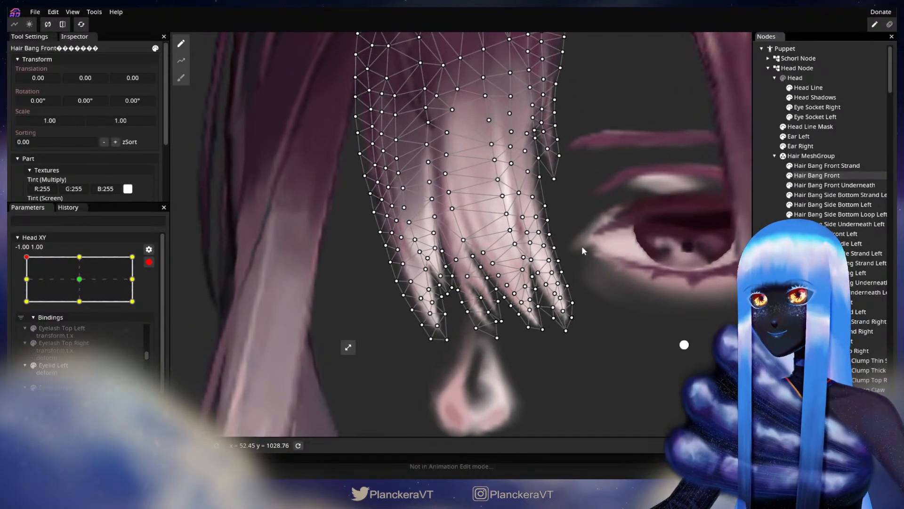
left_click(181, 78)
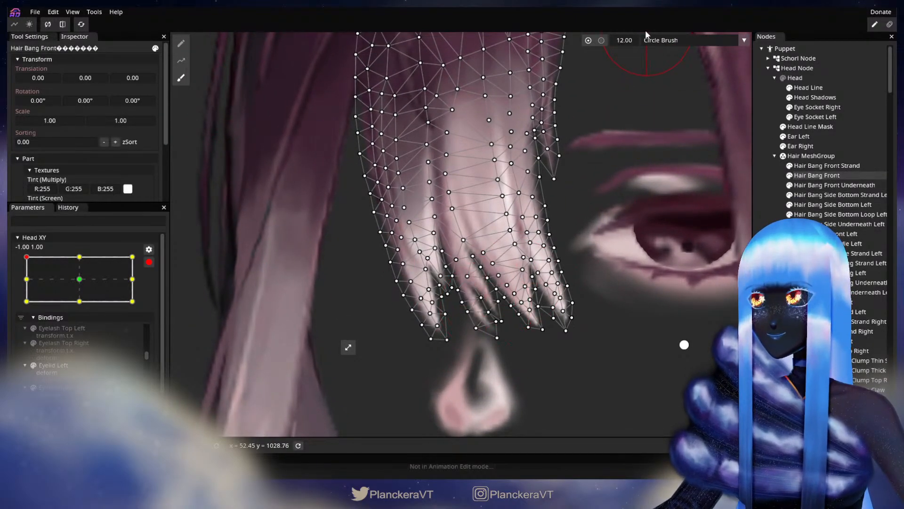
left_click_drag(657, 91, 578, 74)
left_click_drag(635, 167, 686, 166)
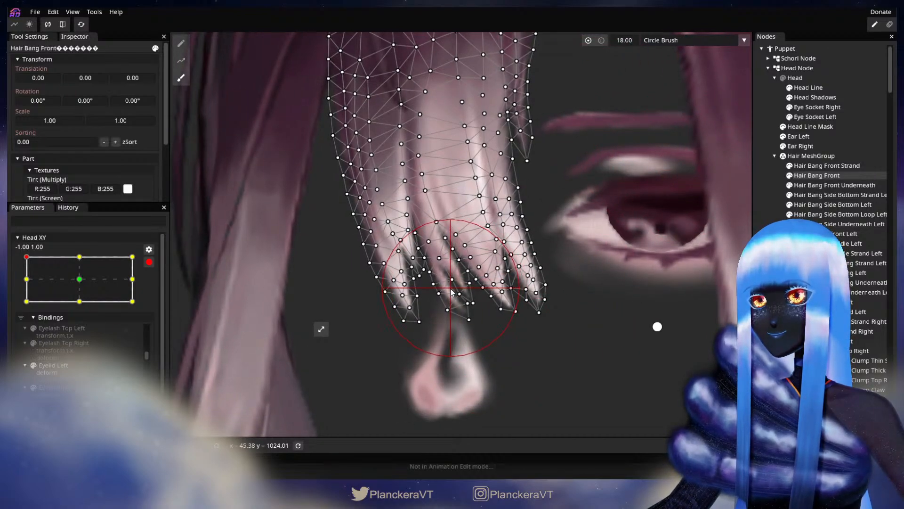
left_click_drag(462, 324, 456, 323)
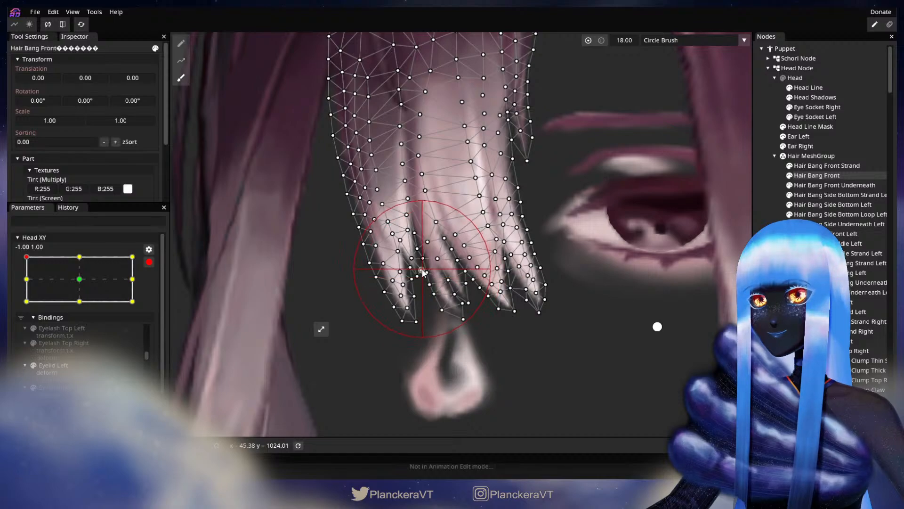
mouse_move(421, 269)
left_mouse_down()
mouse_move(396, 299)
mouse_move(364, 273)
left_mouse_up()
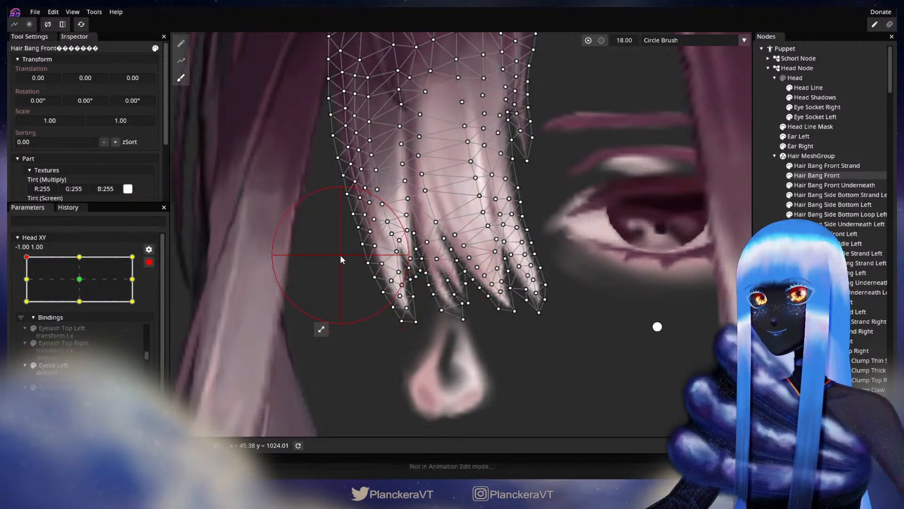
left_click(765, 269)
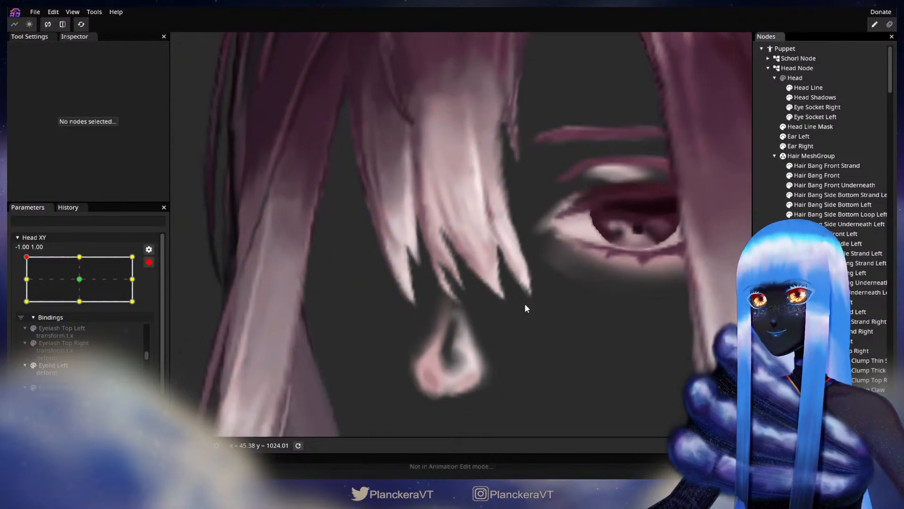
Disarm Head XY to check the bang's motion near -1.00, 1.00, and rearm it at that keypoint.
left_click(149, 262)
mouse_move(35, 285)
left_mouse_down()
mouse_move(22, 308)
mouse_move(26, 284)
left_mouse_up()
left_click(155, 289)
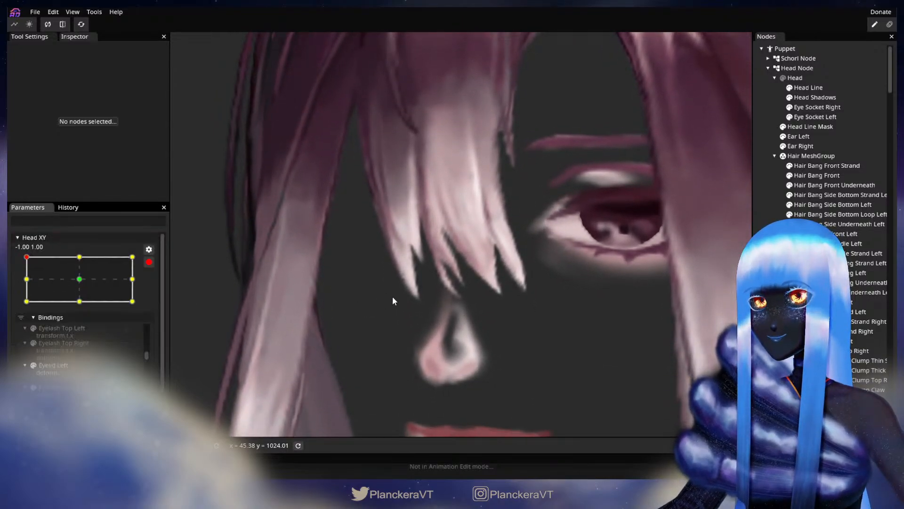
Fine-tune individual Hair Bang Front vertices along the outer edge and tip of the side clump, and deselect the part.
scroll(390, 294, "up", 4)
left_click_drag(441, 304, 623, 269)
scroll(622, 266, "up", 1)
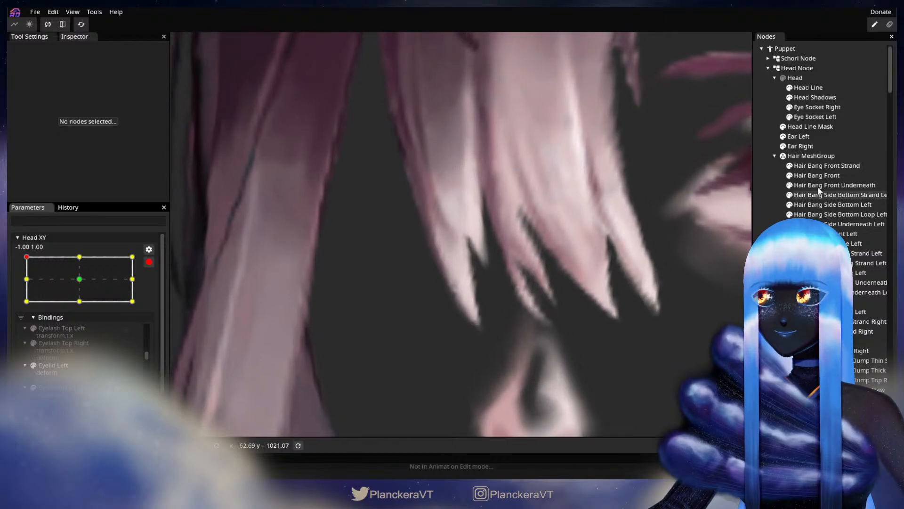
left_click(828, 177)
scroll(394, 302, "up", 1)
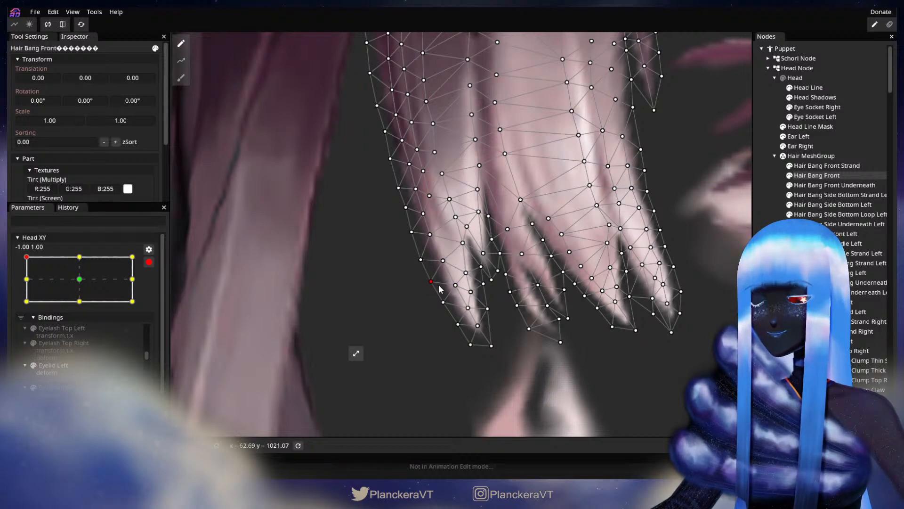
scroll(417, 242, "up", 1)
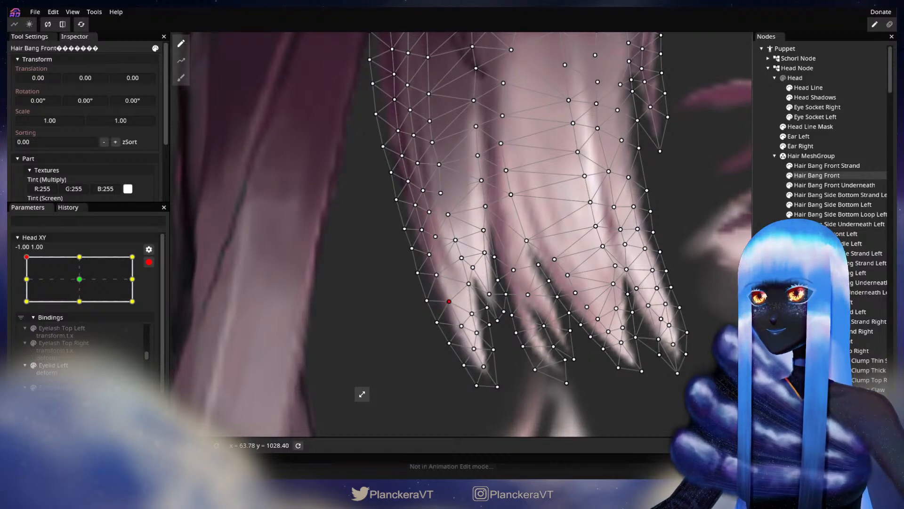
left_click(665, 281)
scroll(612, 298, "down", 7)
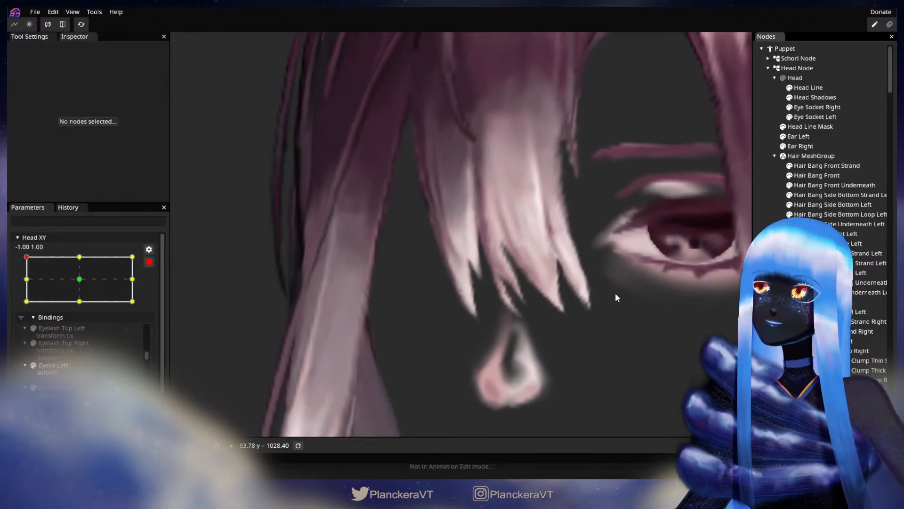
Disarm Head XY, sweep it down from -1.00, 1.00 and back to check the front bang, and rearm that keypoint.
scroll(612, 298, "down", 5)
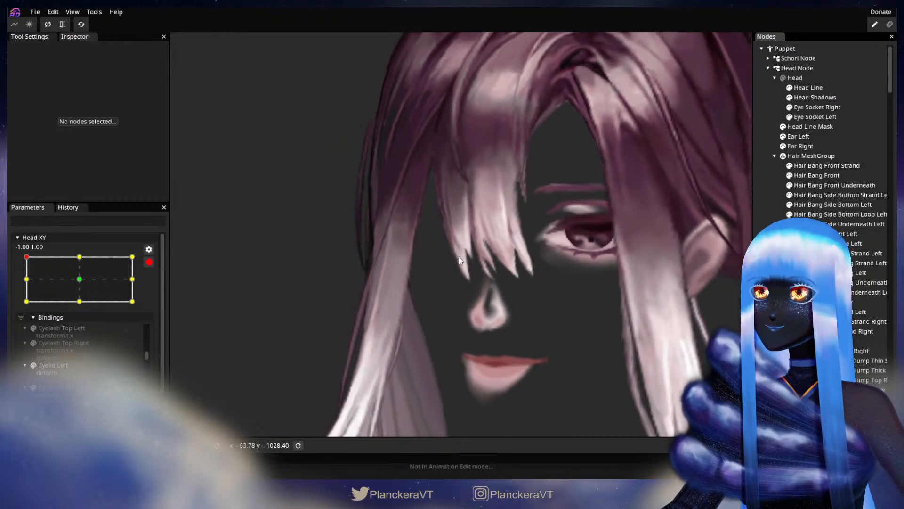
left_click(149, 261)
left_click_drag(24, 283, 22, 299)
left_click_drag(22, 308, 16, 280)
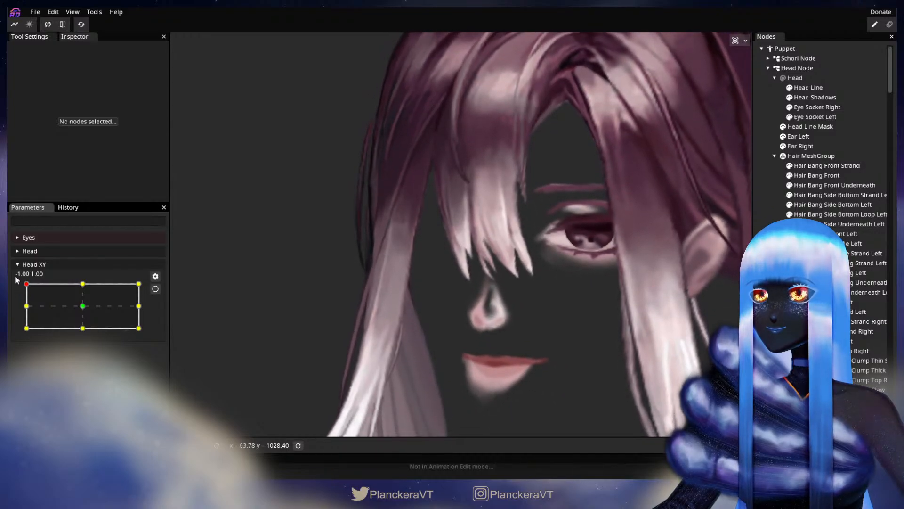
left_click(156, 290)
Fine-tune Hair Bang Front vertices around the top and inner edge of the gap beside the thin middle strands, and deselect the part.
scroll(428, 297, "up", 5)
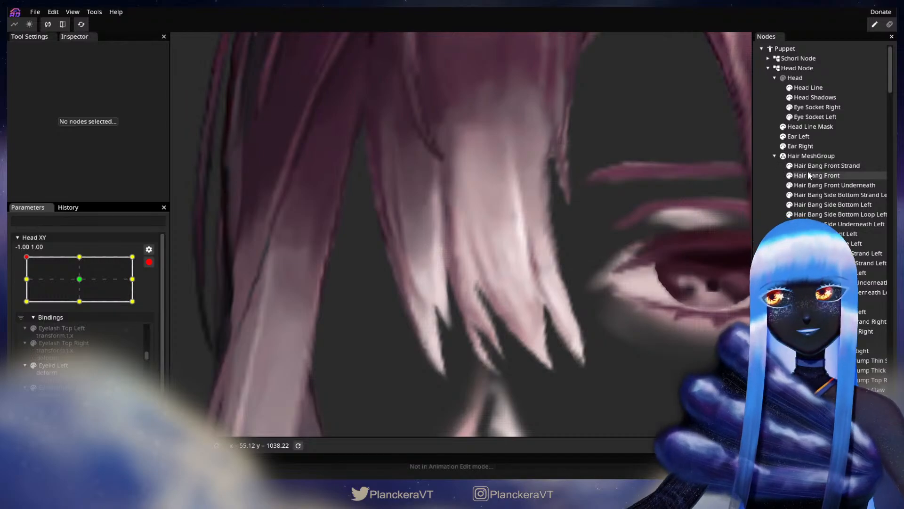
left_click(808, 175)
scroll(473, 296, "up", 1)
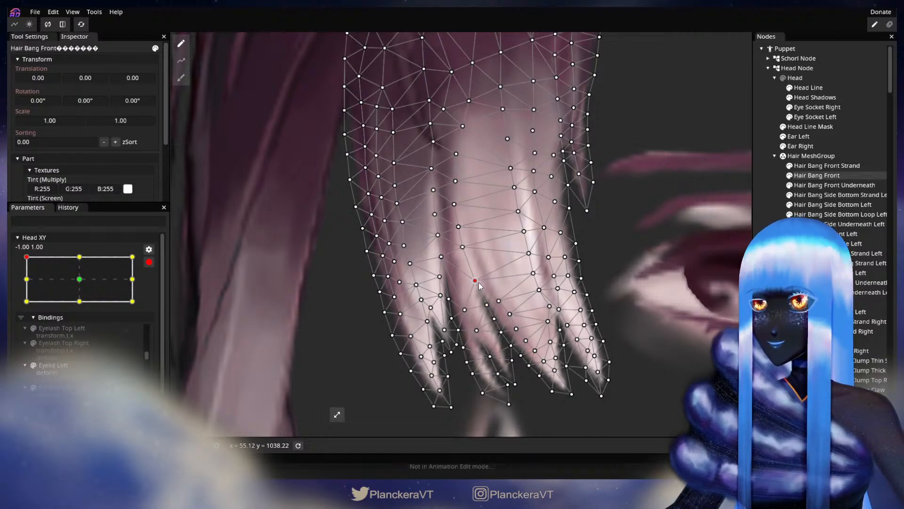
left_click(495, 318)
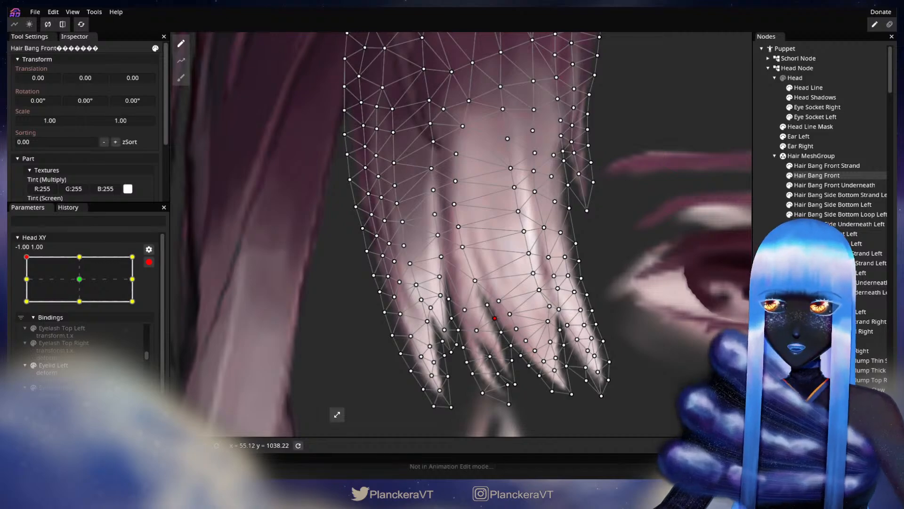
key("Escape")
scroll(538, 271, "down", 5)
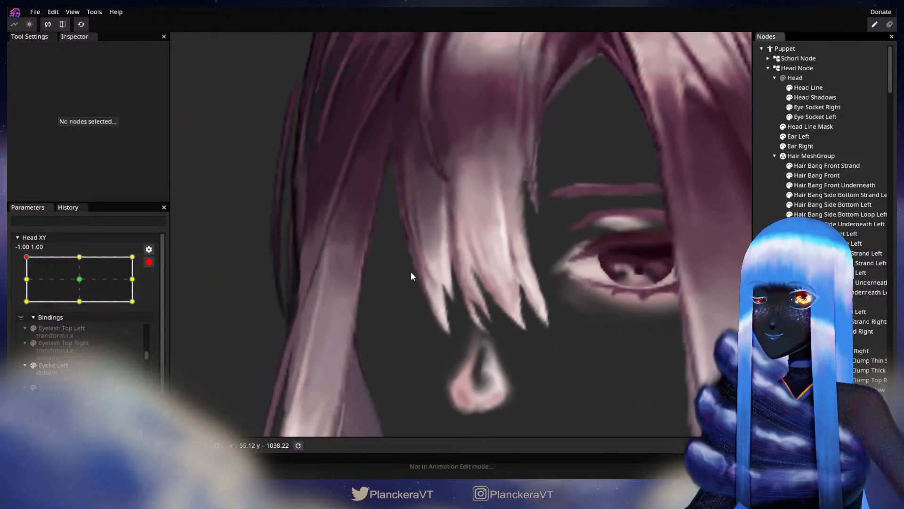
Disarm Head XY, sweep between -1.00, 1.00 and -1.00, -0.12 to examine the bang's strands, and rearm it at -1.00, 1.00.
scroll(411, 272, "down", 2)
left_click(149, 262)
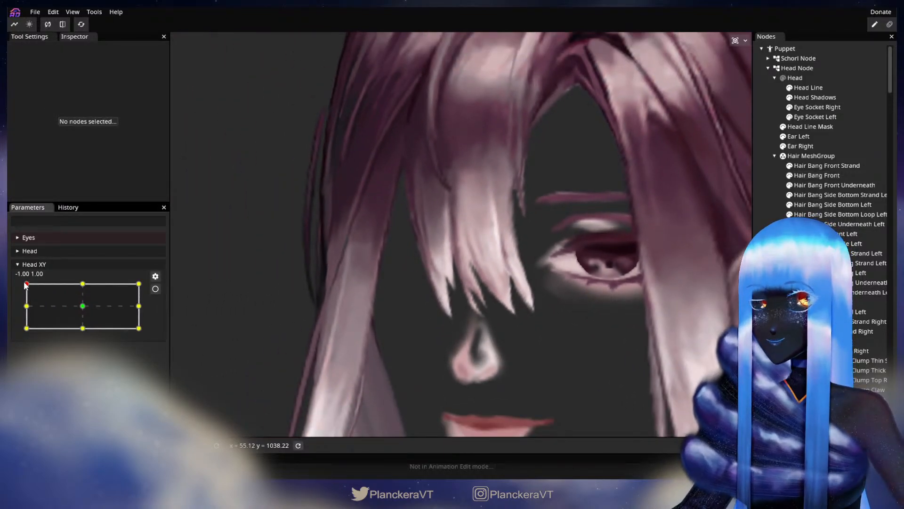
left_click_drag(26, 284, 20, 308)
left_click_drag(447, 331, 440, 276)
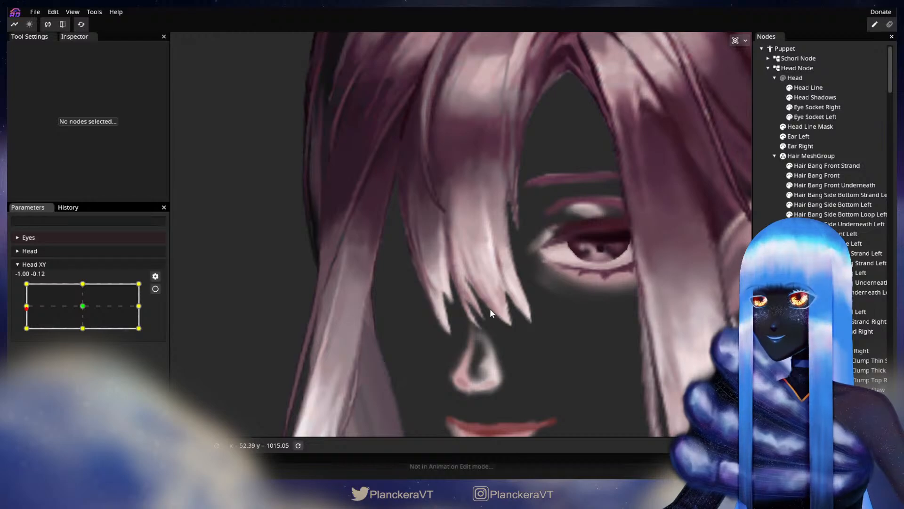
left_click_drag(26, 311, 26, 286)
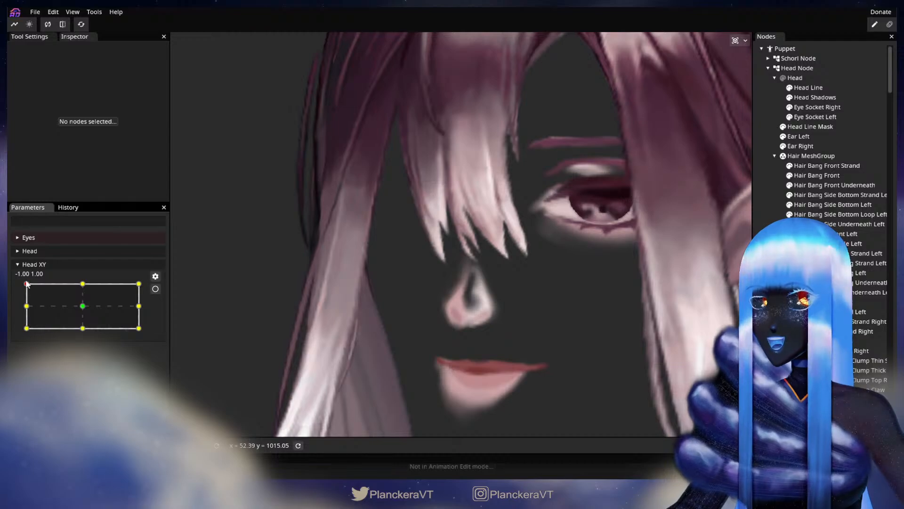
left_click_drag(25, 283, 26, 284)
left_click(155, 289)
Adjust Hair Bang Front vertices along the thin middle strand above the gap in the bang, and deselect the part.
scroll(440, 228, "up", 5)
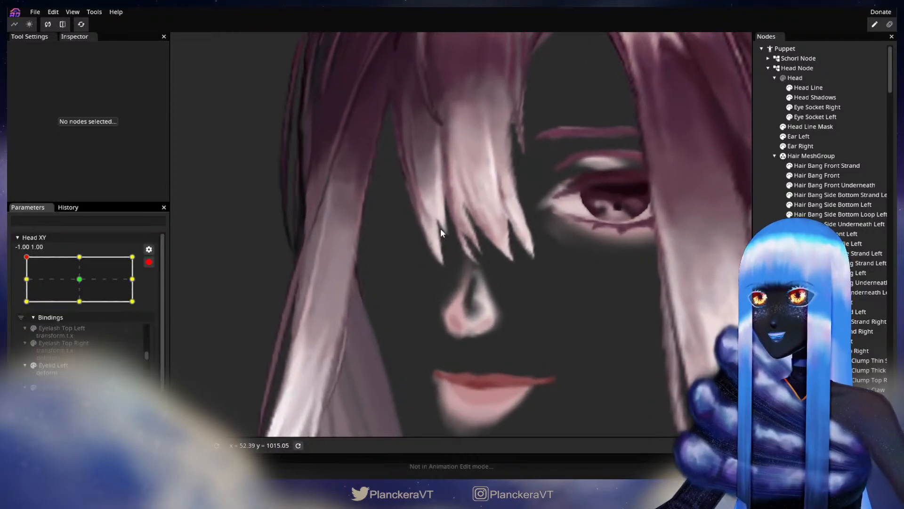
scroll(512, 220, "up", 3)
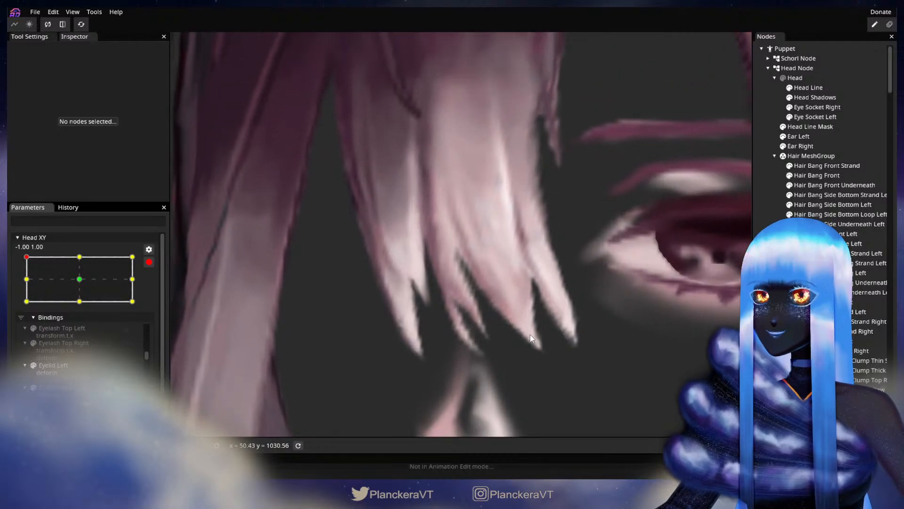
left_click(817, 175)
scroll(462, 292, "up", 1)
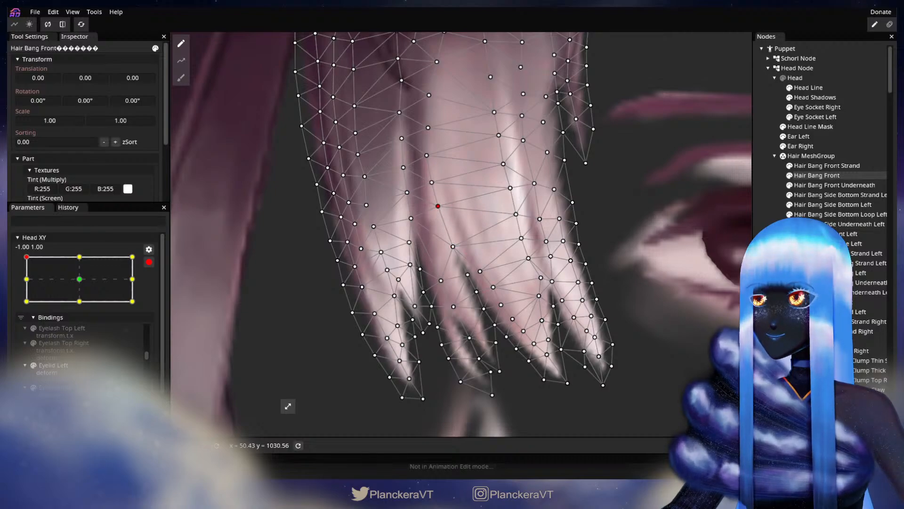
key("Escape")
scroll(628, 325, "down", 4)
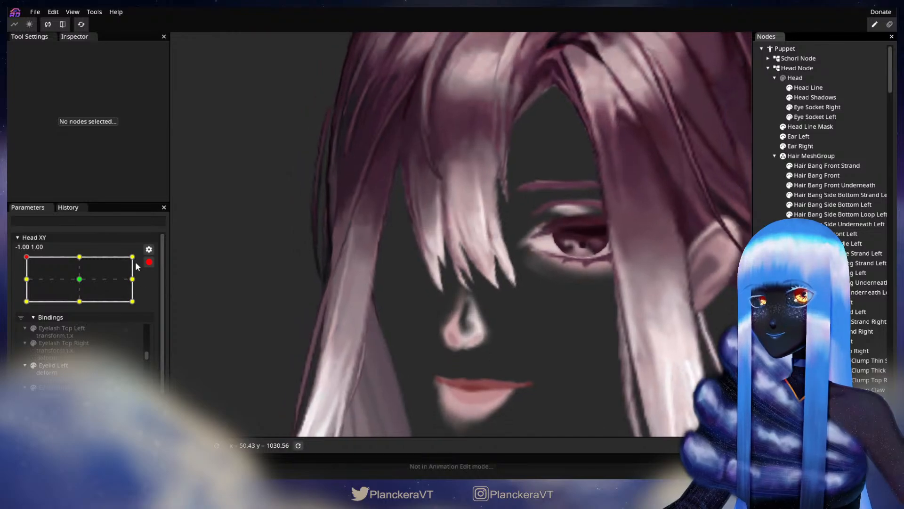
Disarm Head XY to check the bang's motion close to -1.00, 1.00, and rearm it at that keypoint.
left_click(149, 262)
mouse_move(26, 282)
left_mouse_down()
mouse_move(26, 311)
mouse_move(23, 286)
left_mouse_up()
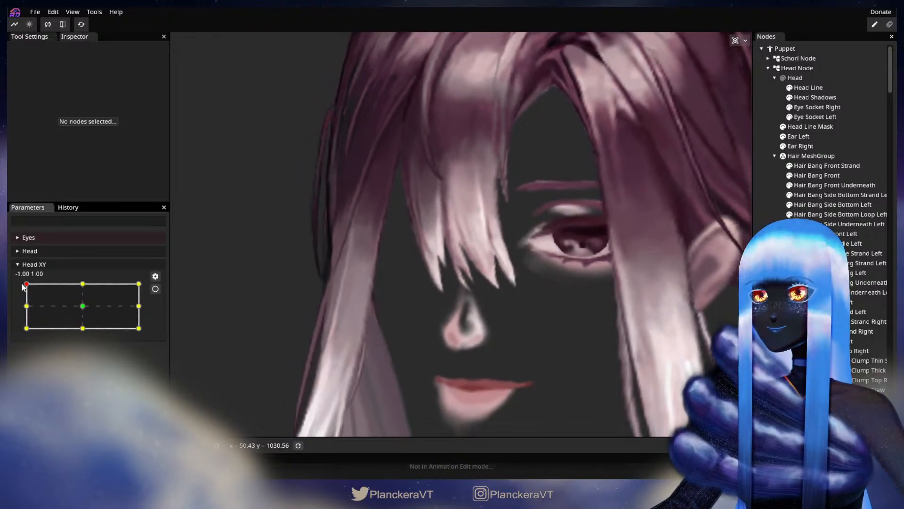
left_click(155, 289)
Nudge the Hair Bang Front vertex at the top of the gap between the middle strands, and deselect the part.
scroll(454, 282, "up", 3)
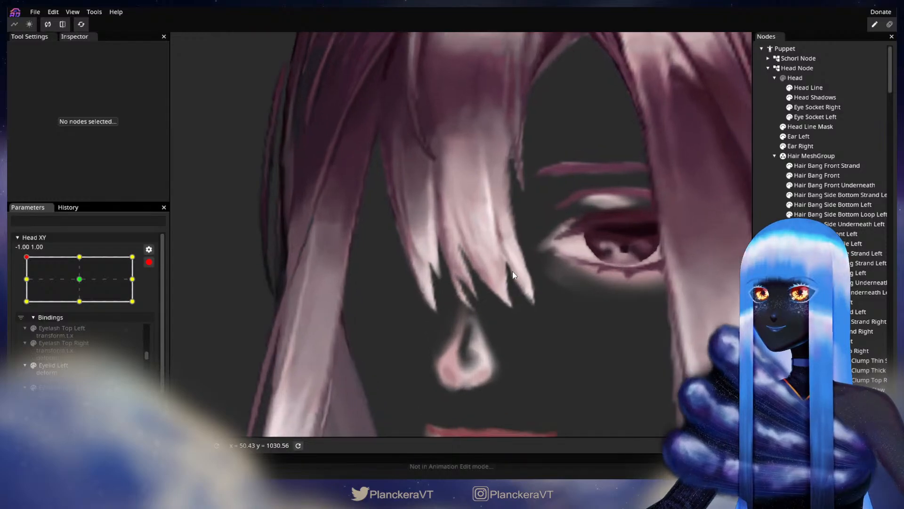
scroll(590, 264, "up", 2)
left_click(816, 175)
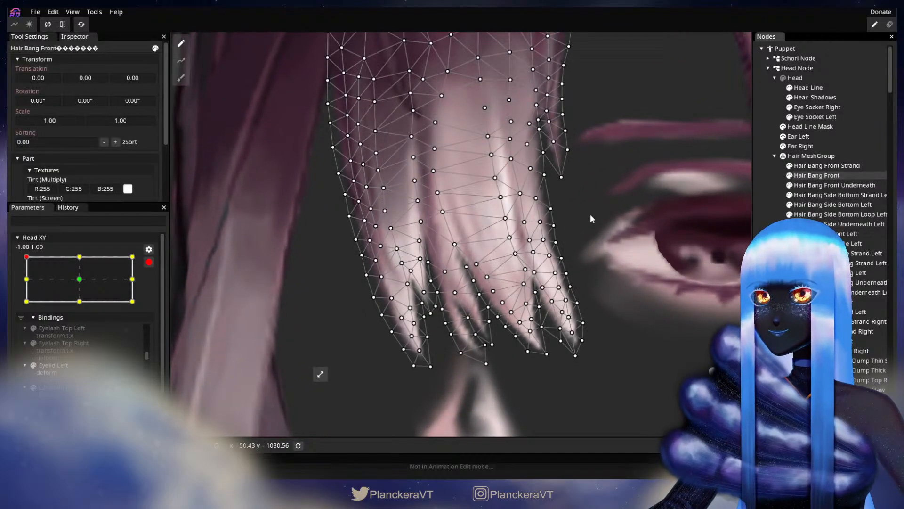
left_click(452, 247)
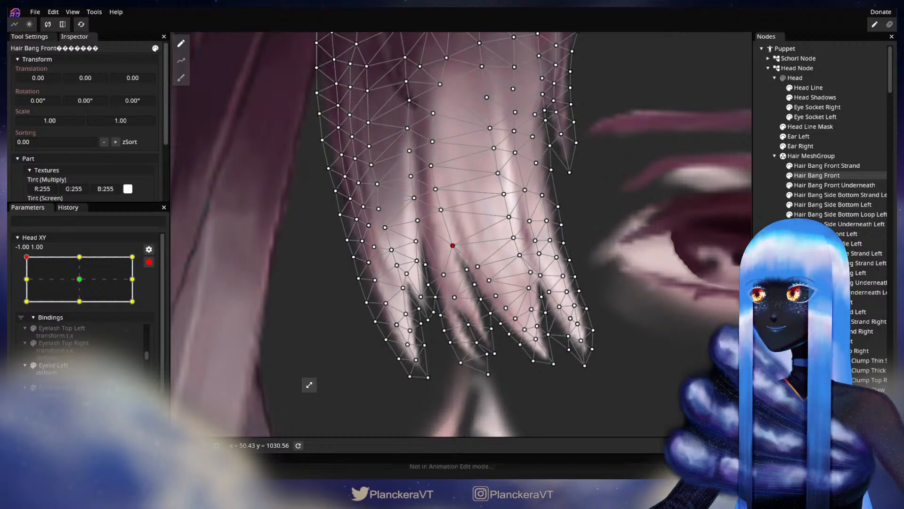
key("Escape")
scroll(559, 319, "down", 5)
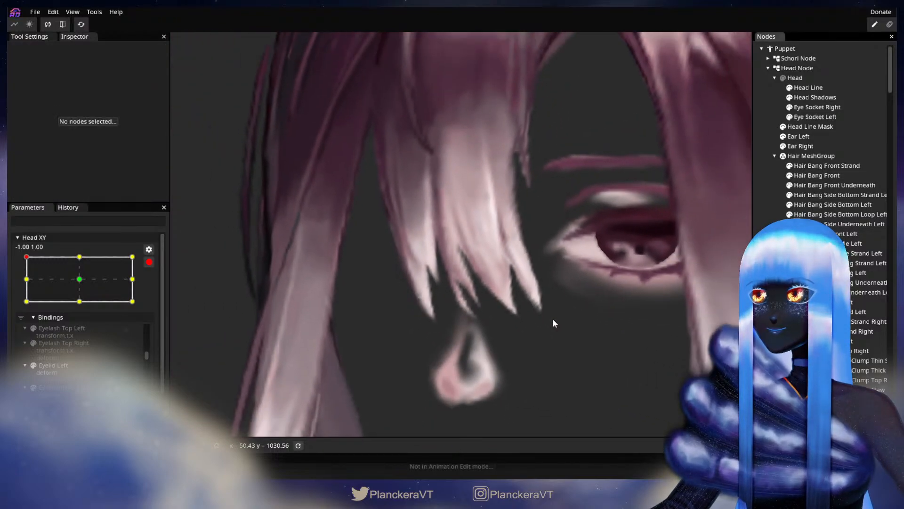
Disarm Head XY, sweep down the -1.00 side past -1.00, 0.19 and back to inspect the bang, and rearm it at -1.00, 1.00.
scroll(553, 318, "down", 2)
left_click(149, 261)
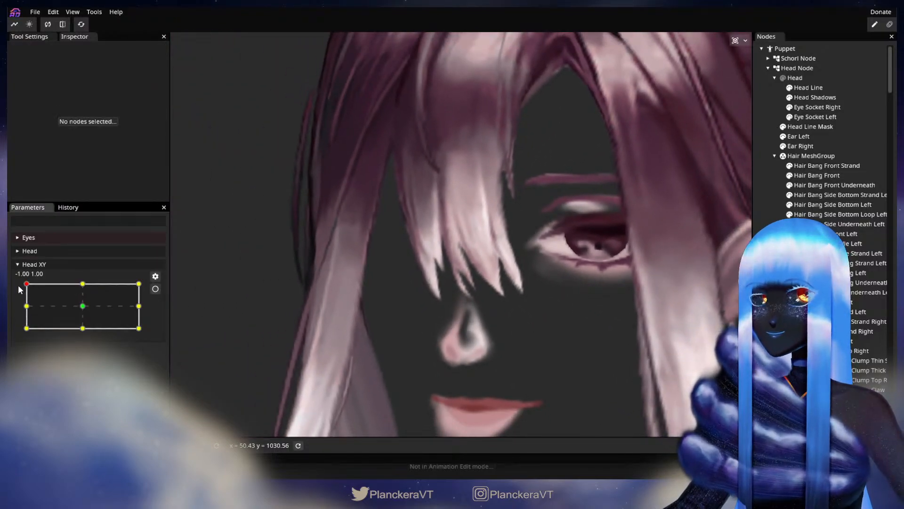
left_click_drag(25, 283, 16, 303)
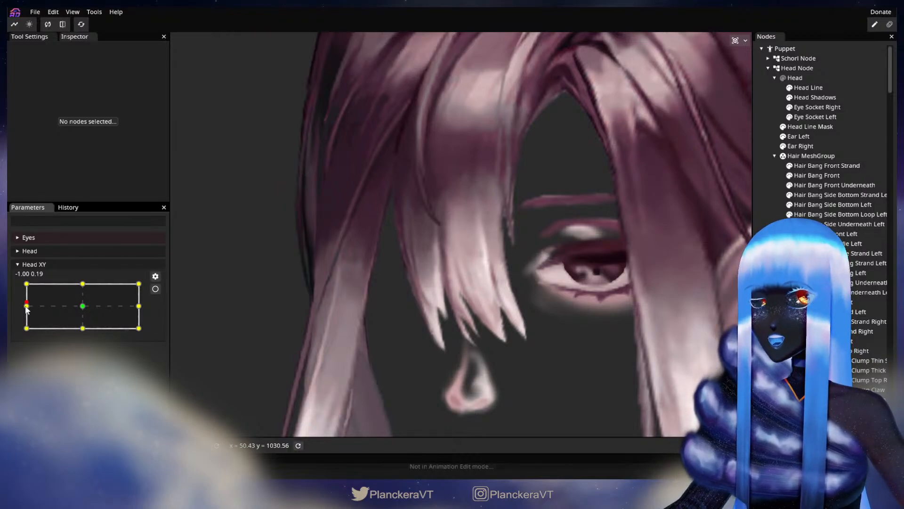
left_click_drag(26, 306, 25, 284)
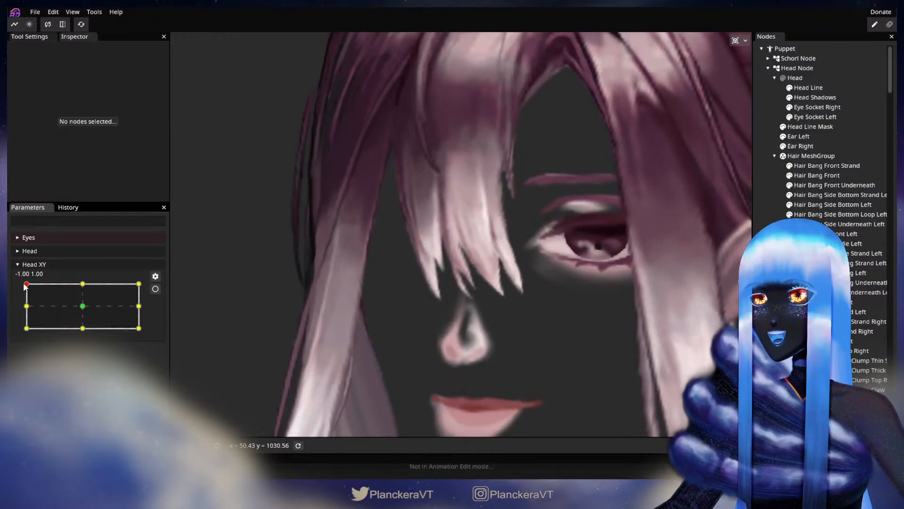
left_click(156, 289)
Refine the Hair Bang Front vertex above the split between the thin and wide middle strands, and deselect the part.
scroll(501, 310, "up", 3)
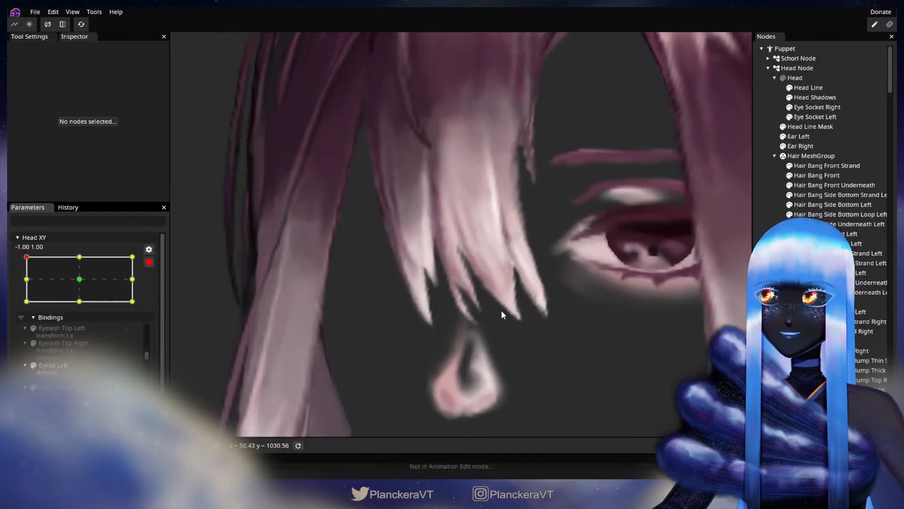
left_click(817, 176)
scroll(473, 266, "up", 2)
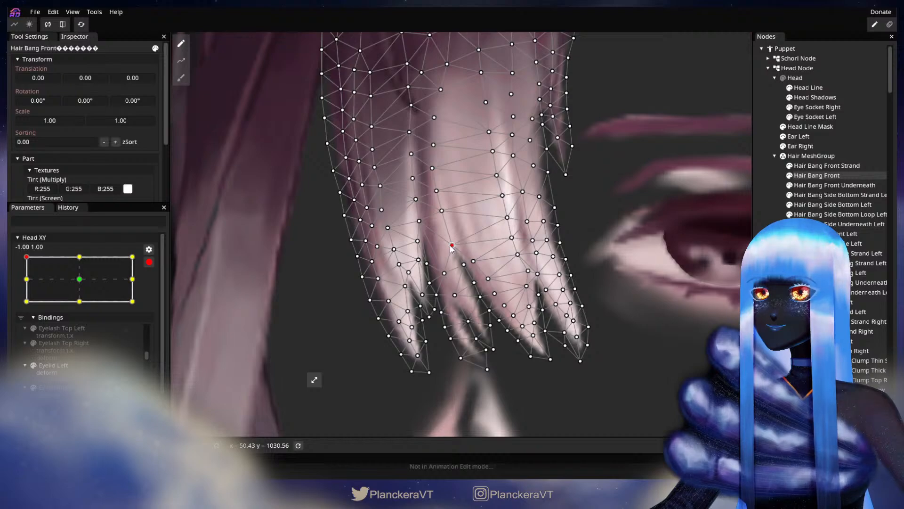
left_click(760, 241)
scroll(589, 302, "down", 5)
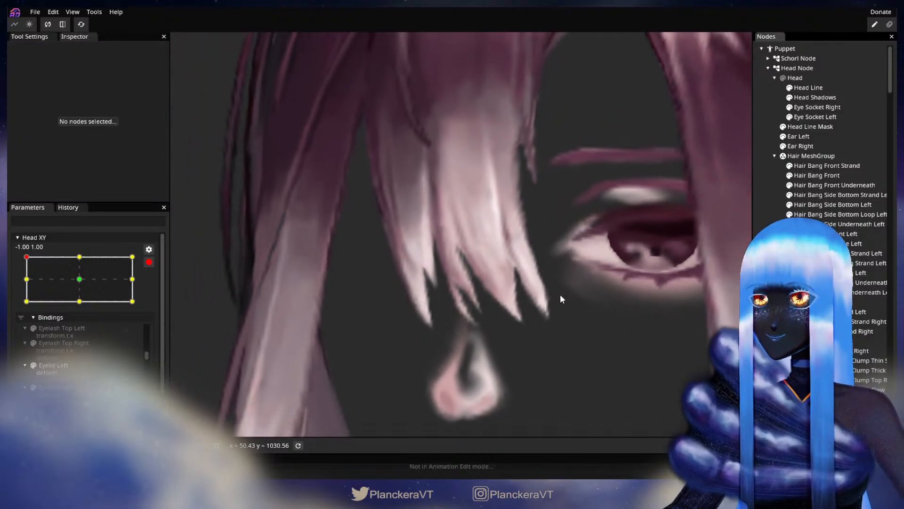
scroll(450, 259, "down", 1)
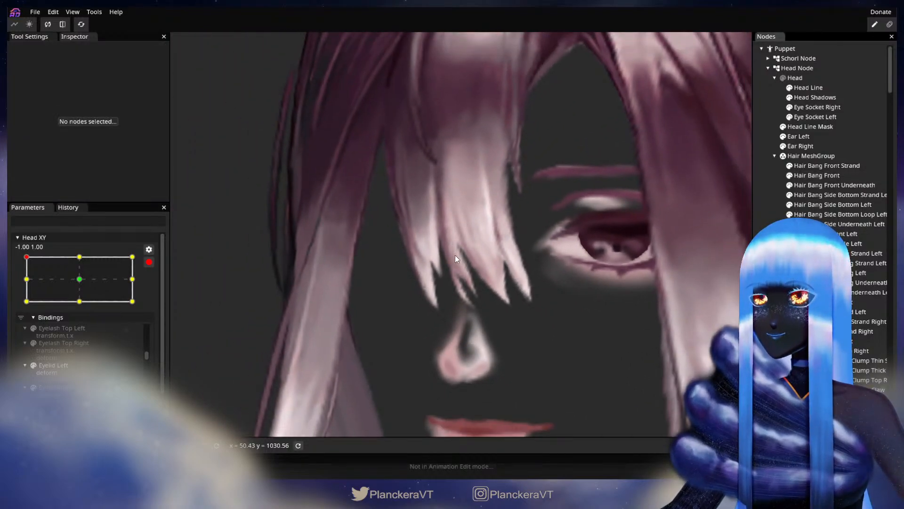
scroll(443, 236, "down", 2)
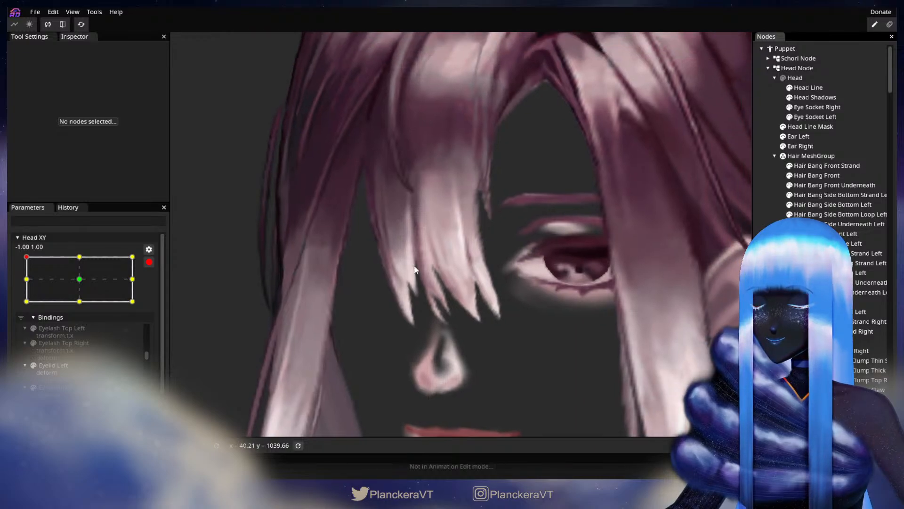
Disarm Head XY, test the bang's motion between -1.00, 1.00 and -1.00, 0.94, and rearm it at -1.00, 1.00.
left_click(148, 263)
mouse_move(27, 283)
left_mouse_down()
mouse_move(27, 311)
mouse_move(26, 285)
left_mouse_up()
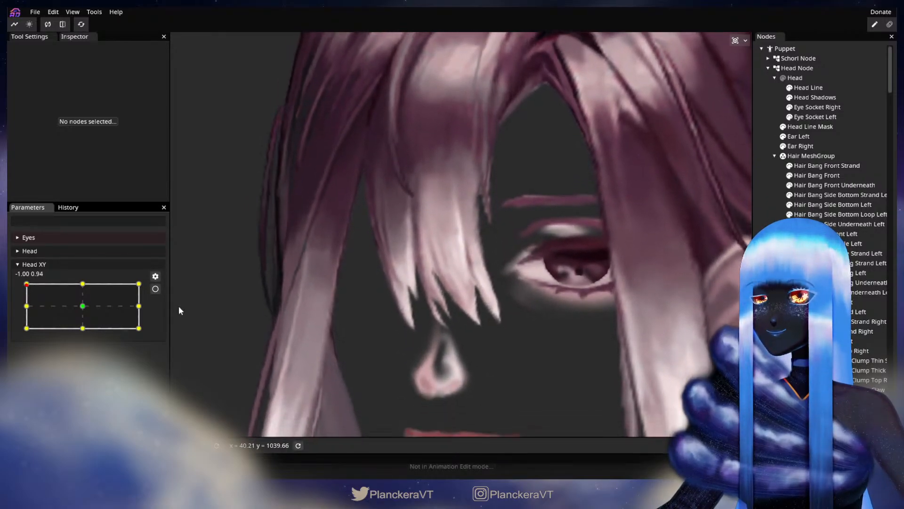
left_click(156, 289)
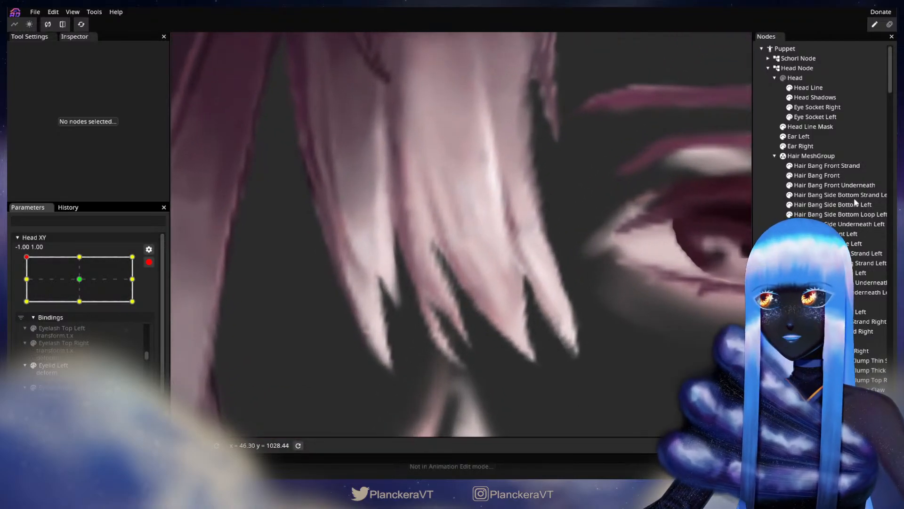
Adjust Hair Bang Front vertices at the upper end of the gap beside the thin middle strands, and deselect the part.
left_click(817, 175)
left_click(440, 262)
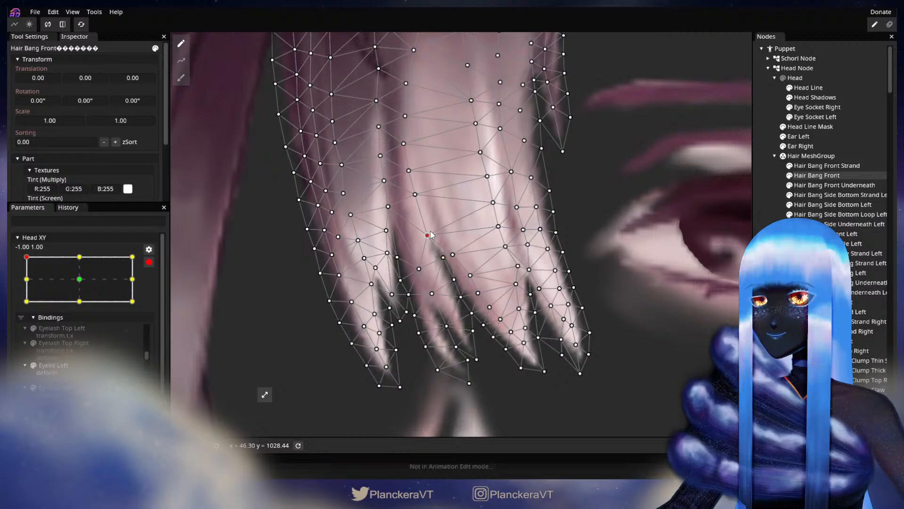
left_click(626, 271)
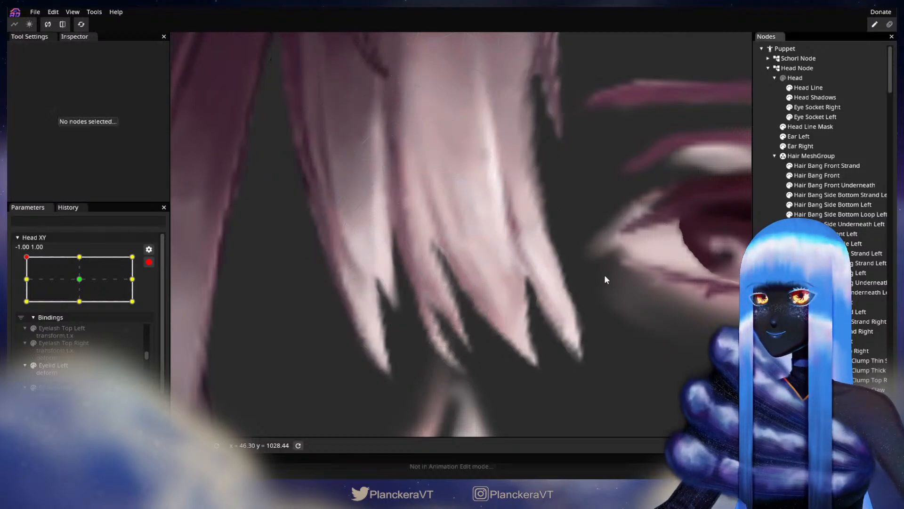
scroll(553, 296, "down", 3)
scroll(555, 300, "down", 4)
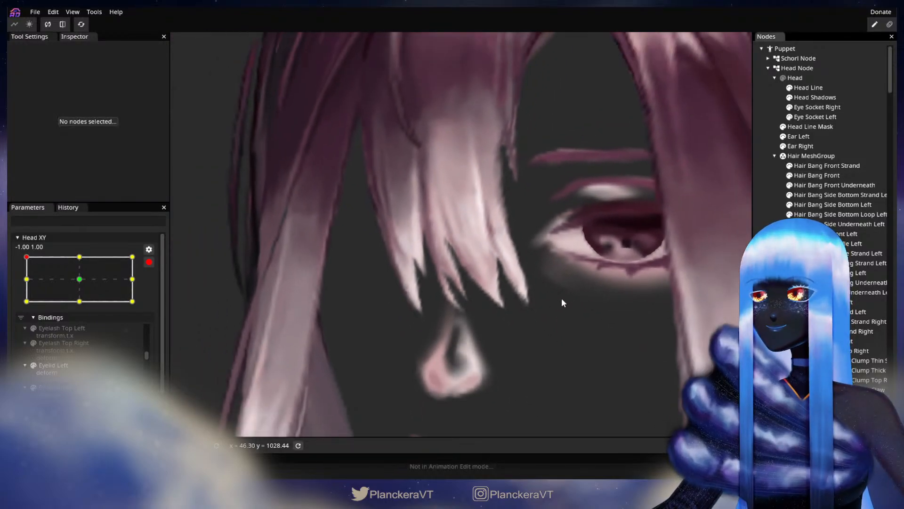
Compare the bang at Head XY -1.00, 1.00 and -1.00, 0.00, sweep between them, and rearm the parameter at -1.00, 1.00.
scroll(567, 295, "down", 4)
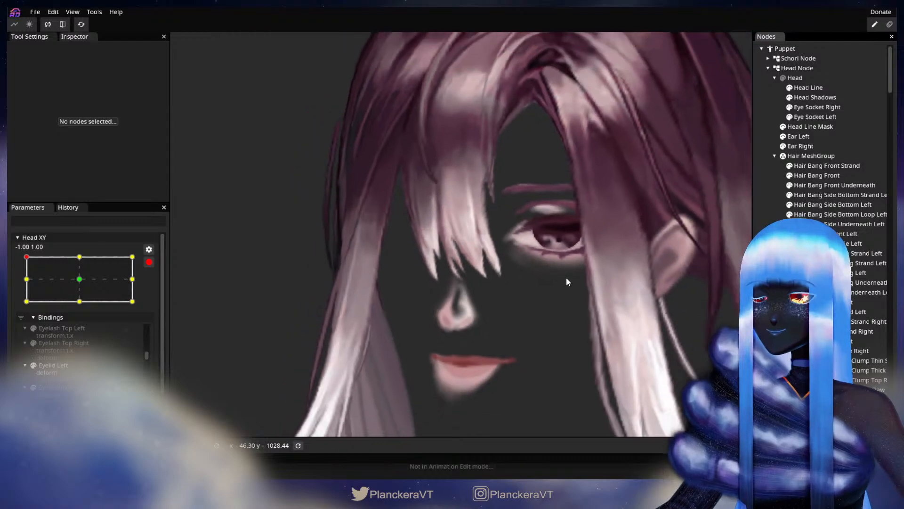
left_click_drag(566, 278, 544, 317)
scroll(459, 321, "up", 2)
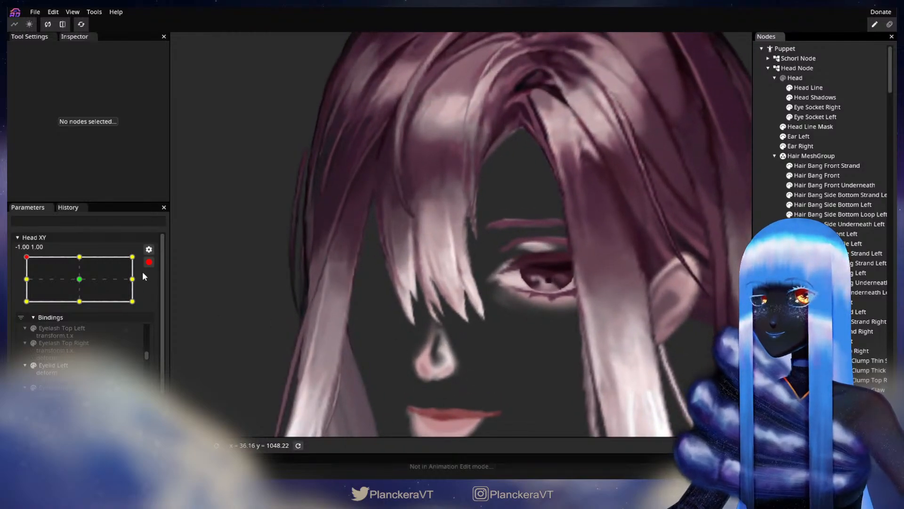
left_click_drag(26, 262, 26, 272)
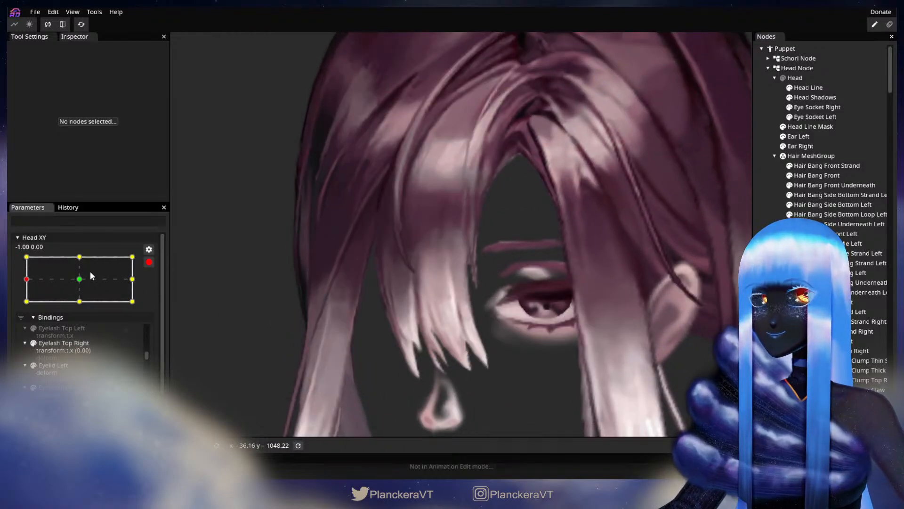
scroll(142, 263, "up", 1)
left_click_drag(27, 306, 26, 284)
left_click(155, 289)
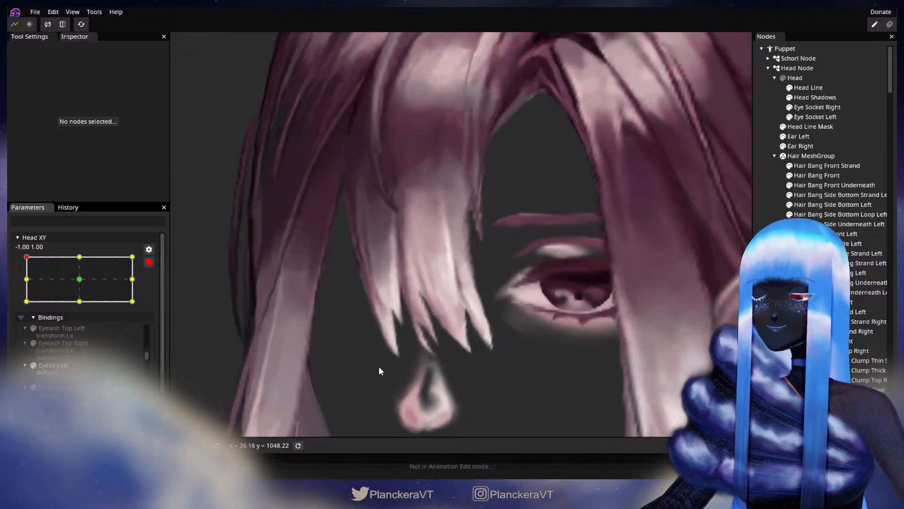
Reshape the tips of the thin middle strands of Hair Bang Front using the Circle Brush at 7.00, and deselect the part.
scroll(379, 366, "up", 5)
left_click_drag(448, 363, 490, 264)
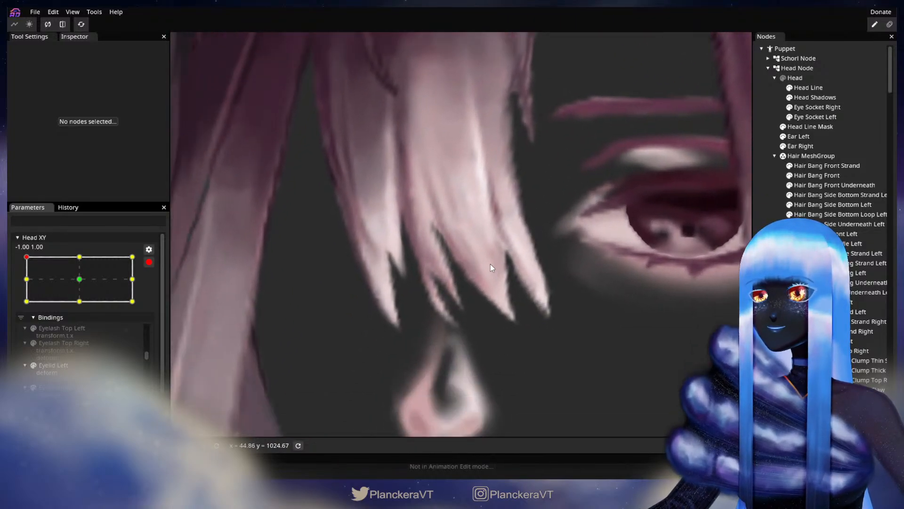
scroll(492, 262, "up", 3)
left_click(813, 174)
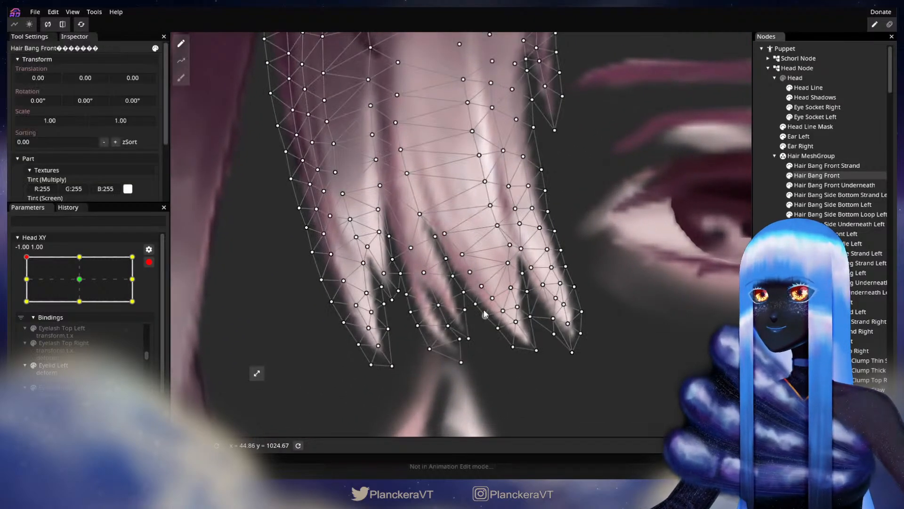
left_click(181, 78)
mouse_move(710, 112)
left_mouse_down()
mouse_move(518, 127)
mouse_move(478, 159)
left_mouse_up()
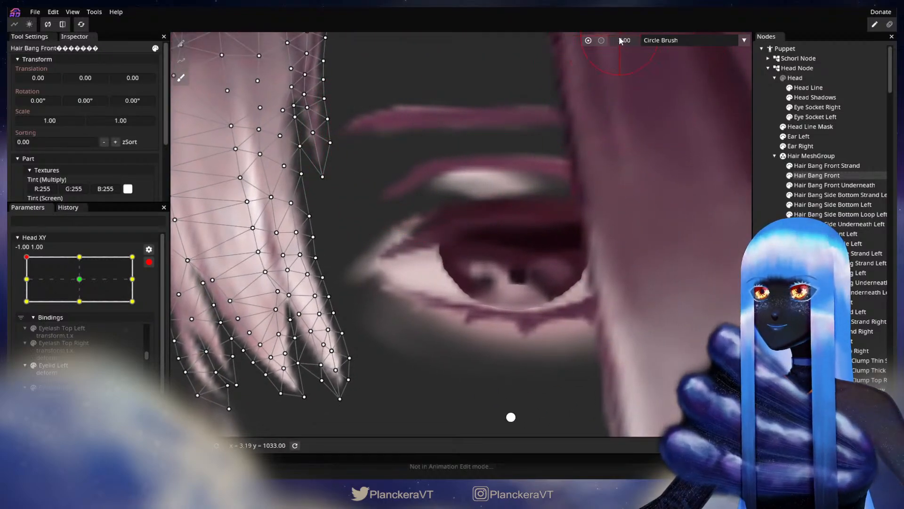
left_click_drag(236, 423, 430, 307)
left_click_drag(416, 248, 422, 247)
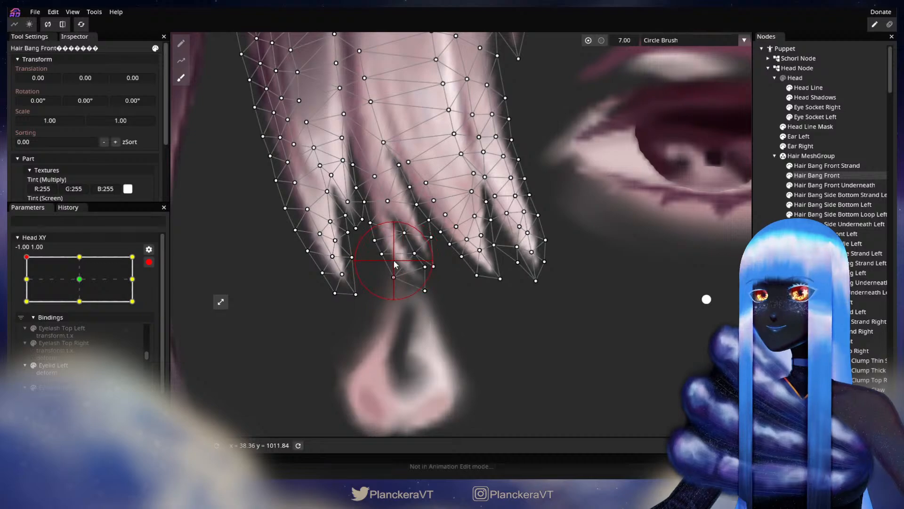
left_click_drag(416, 261, 424, 257)
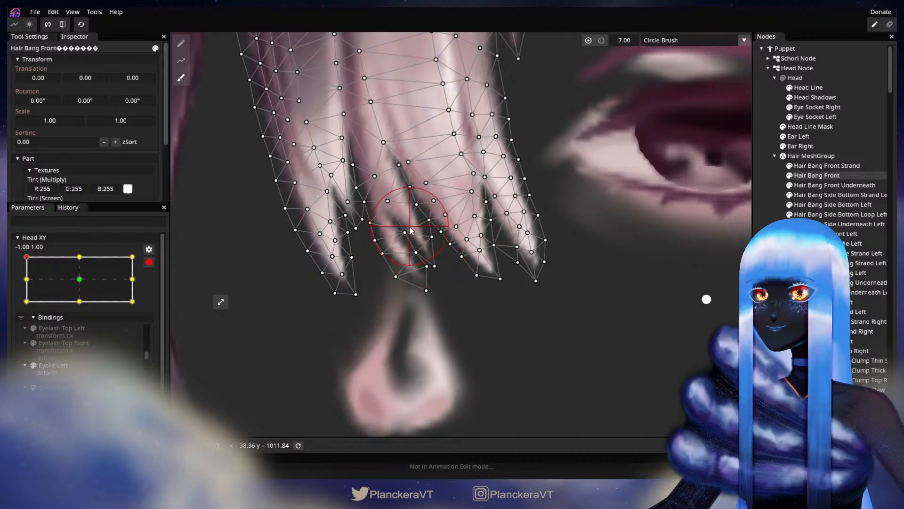
left_click_drag(410, 226, 493, 306)
left_click(604, 226)
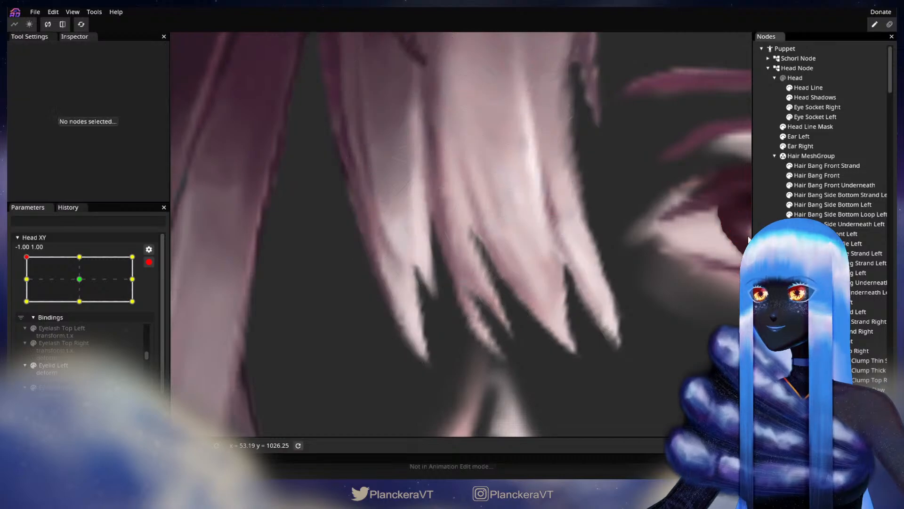
Disarm Head XY, test the reshaped strand tips by sweeping from -1.00, 1.00, and rearm the parameter at that keypoint.
scroll(605, 226, "down", 1)
scroll(604, 230, "down", 5)
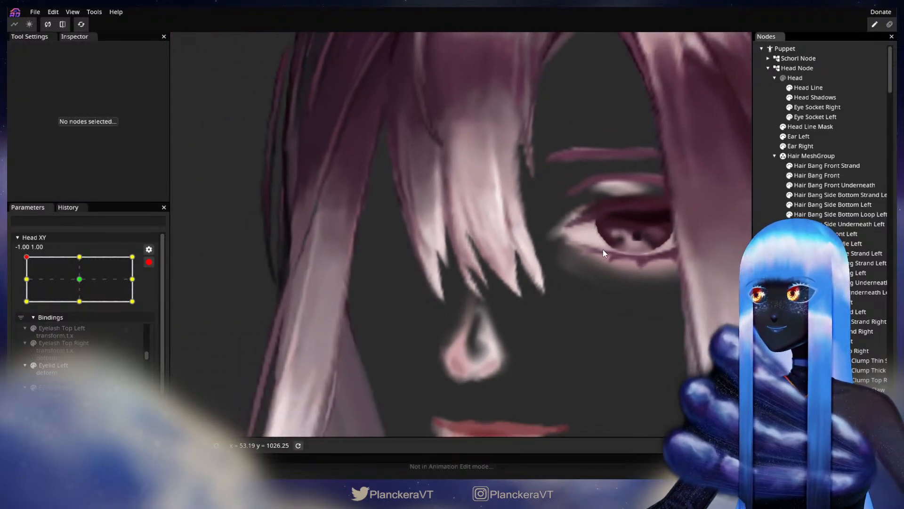
scroll(599, 255, "down", 3)
left_click_drag(570, 222, 549, 264)
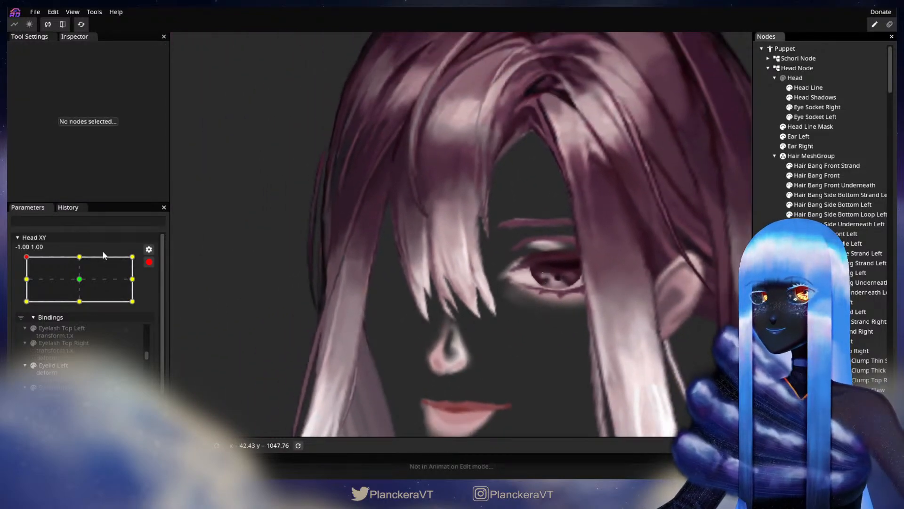
left_click(149, 261)
mouse_move(29, 283)
left_mouse_down()
mouse_move(22, 313)
mouse_move(22, 288)
mouse_move(11, 302)
mouse_move(13, 283)
left_mouse_up()
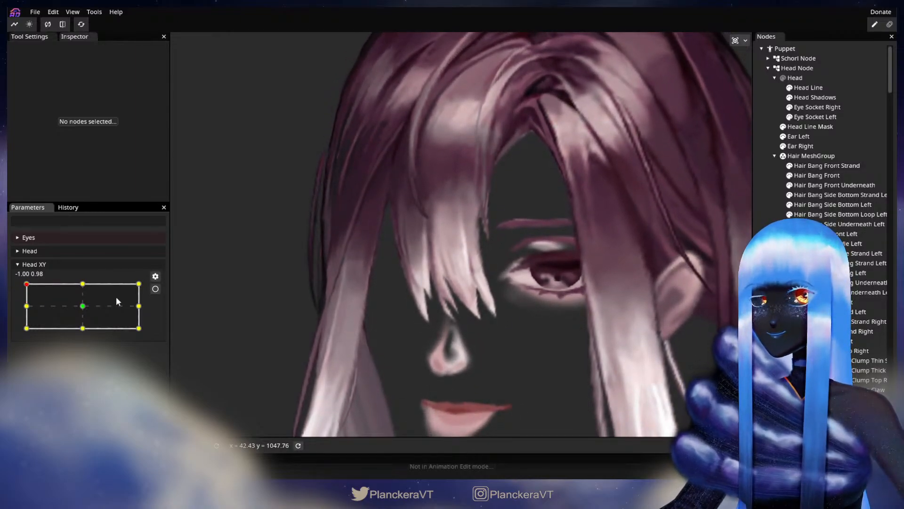
left_click(156, 289)
Select Hair Bang Front, disarm Head XY, preview the mesh's motion around -1.00, 1.00, and rearm the parameter there.
scroll(155, 297, "down", 1)
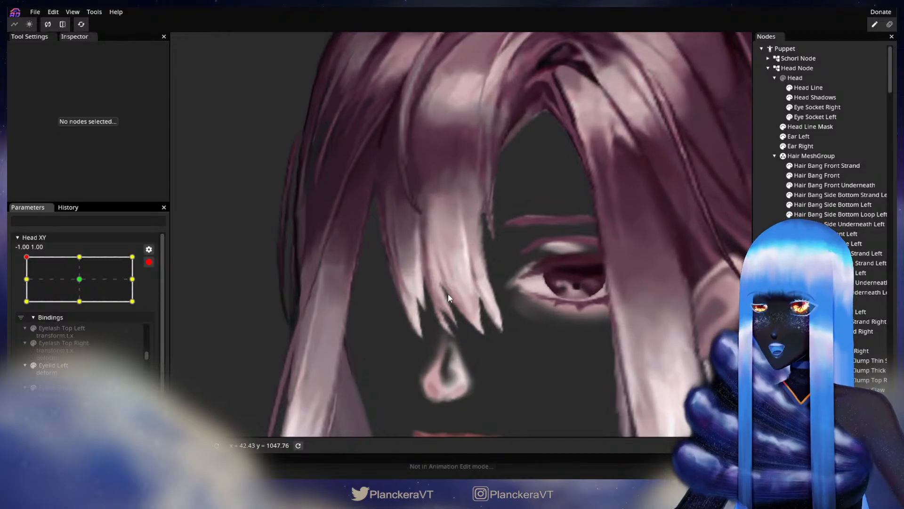
scroll(444, 311, "up", 2)
scroll(469, 293, "up", 3)
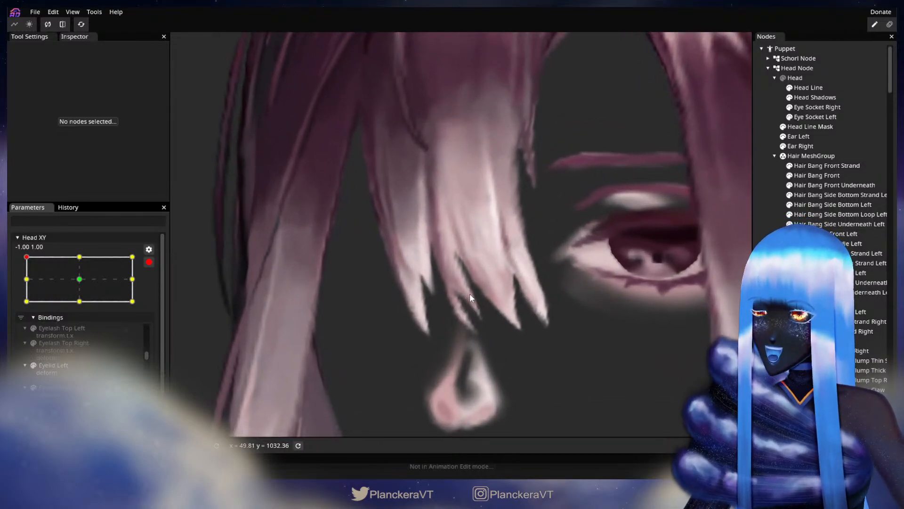
left_click(816, 175)
left_click(150, 263)
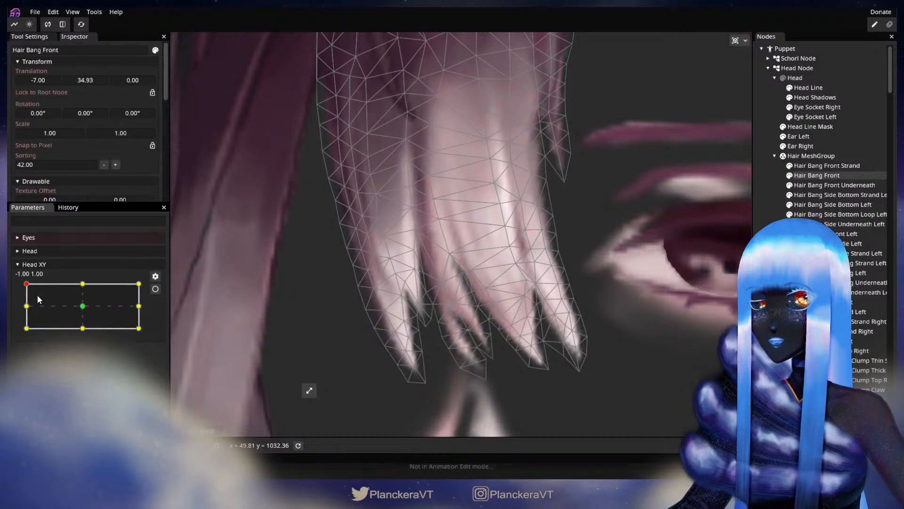
mouse_move(26, 285)
left_mouse_down()
mouse_move(22, 310)
mouse_move(18, 286)
left_mouse_up()
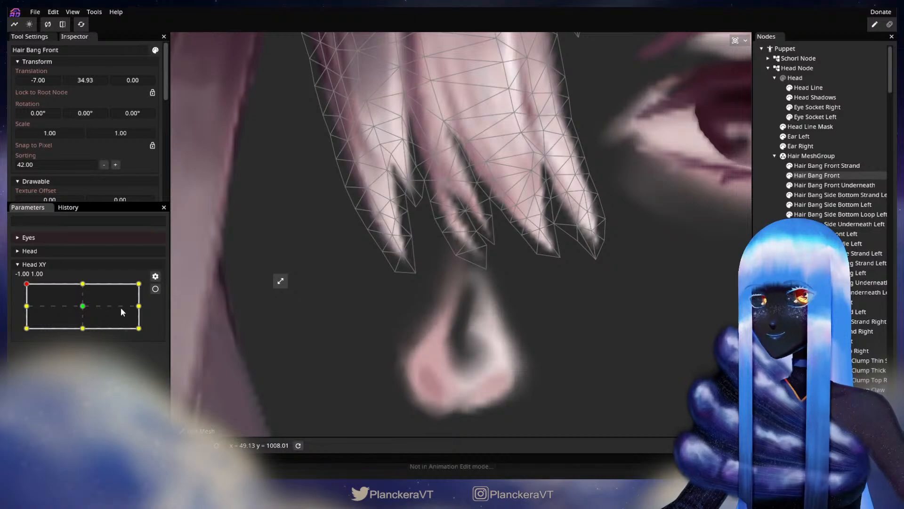
left_click(155, 290)
Adjust Hair Bang Front vertices along the highlight of the wide middle strand.
left_click_drag(514, 93, 512, 81)
left_click_drag(515, 113, 522, 130)
left_click_drag(450, 179, 439, 260)
Disarm Head XY, compare the bang mesh at -1.00, 0.00 and -1.00, 1.00, and rearm the parameter at -1.00, 1.00.
left_click(149, 262)
mouse_move(31, 285)
left_mouse_down()
mouse_move(27, 309)
mouse_move(25, 280)
left_mouse_up()
left_click(155, 289)
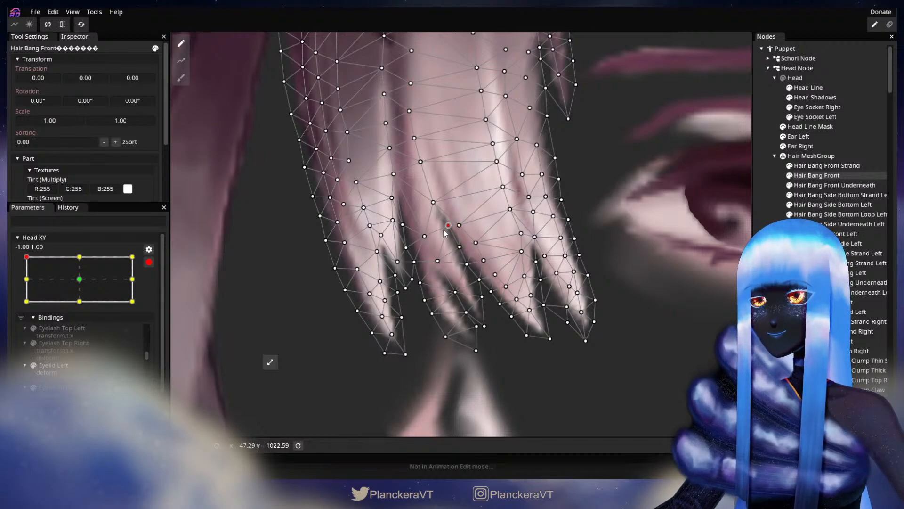
left_click(149, 262)
left_click(27, 306)
left_click_drag(27, 306, 25, 287)
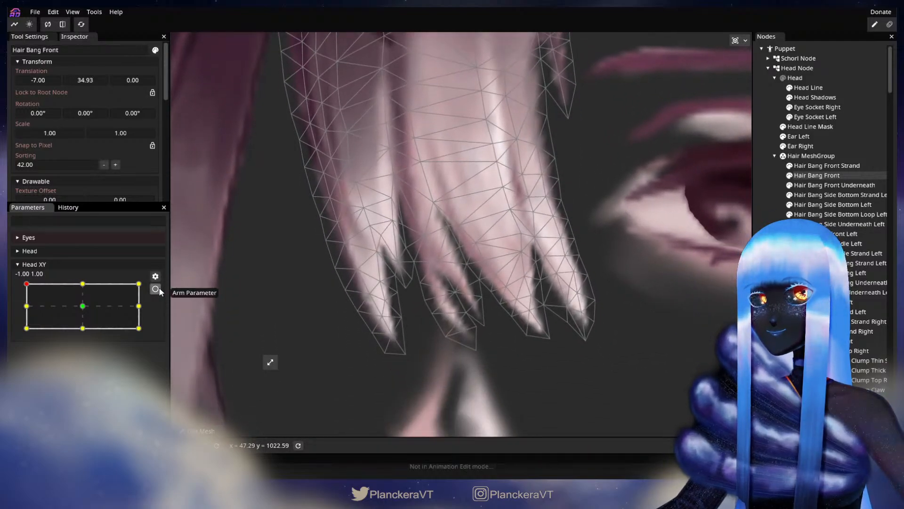
left_click(155, 289)
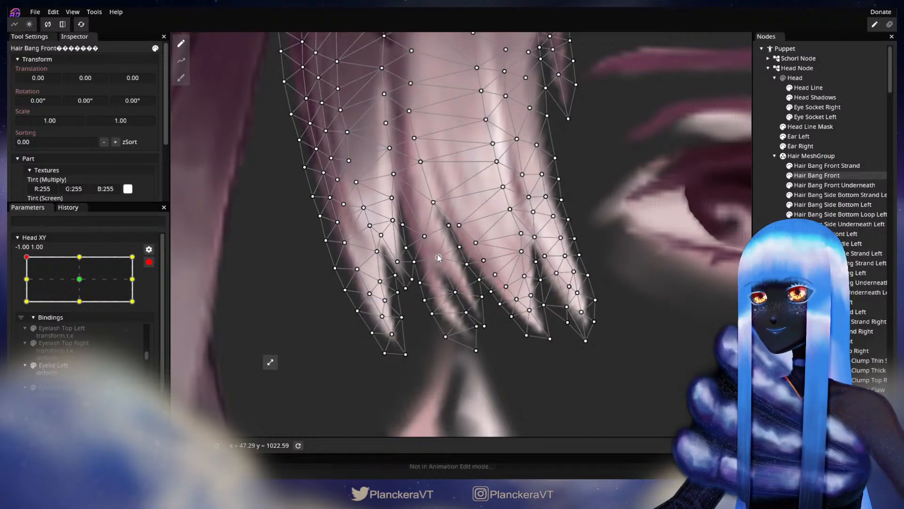
Deselect the part, disarm Head XY, check the whole head's motion from -1.00, 1.00, and rearm the parameter there.
key("Escape")
scroll(458, 254, "down", 5)
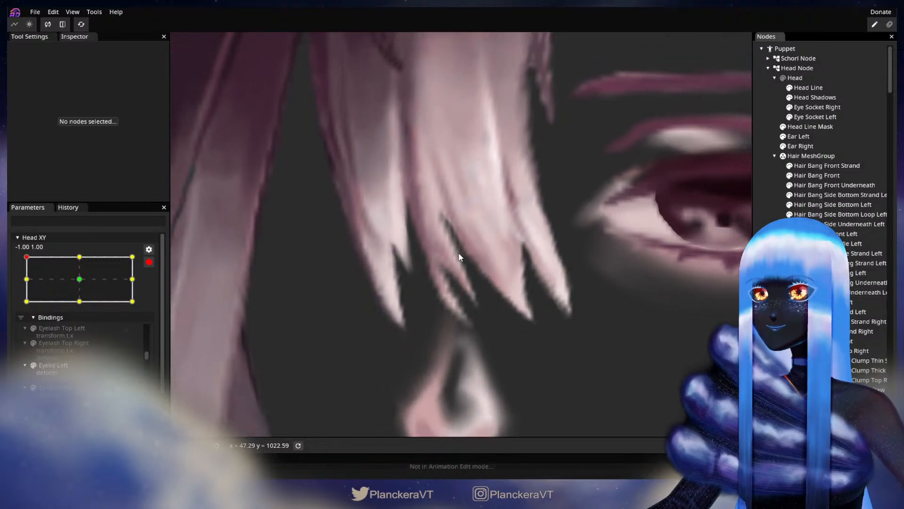
scroll(469, 301, "down", 5)
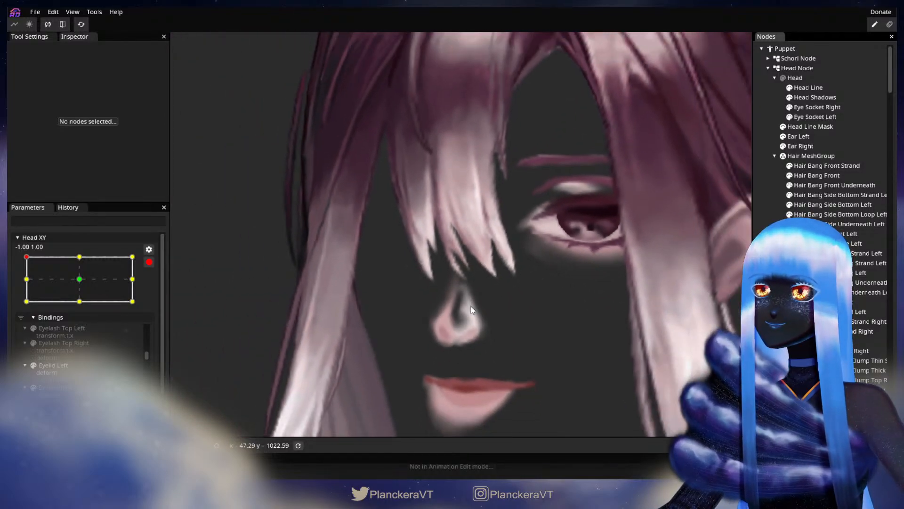
scroll(468, 315, "down", 3)
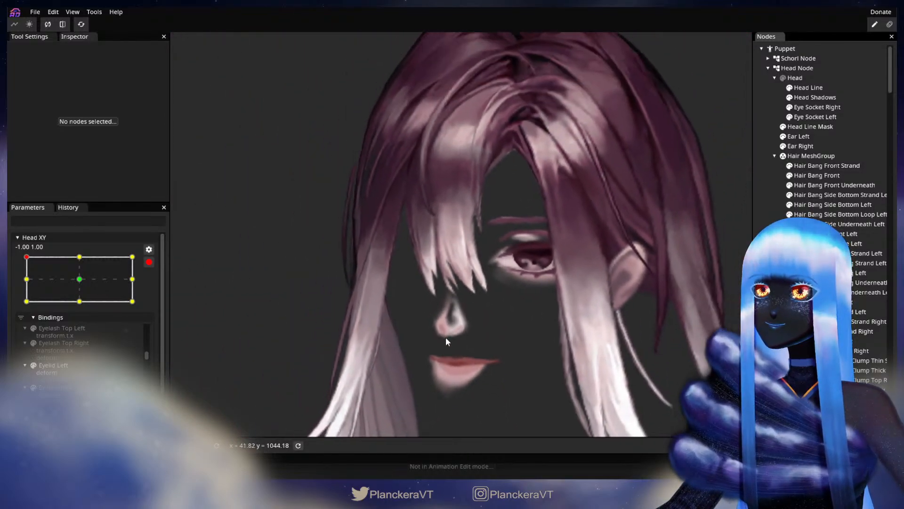
left_click(150, 262)
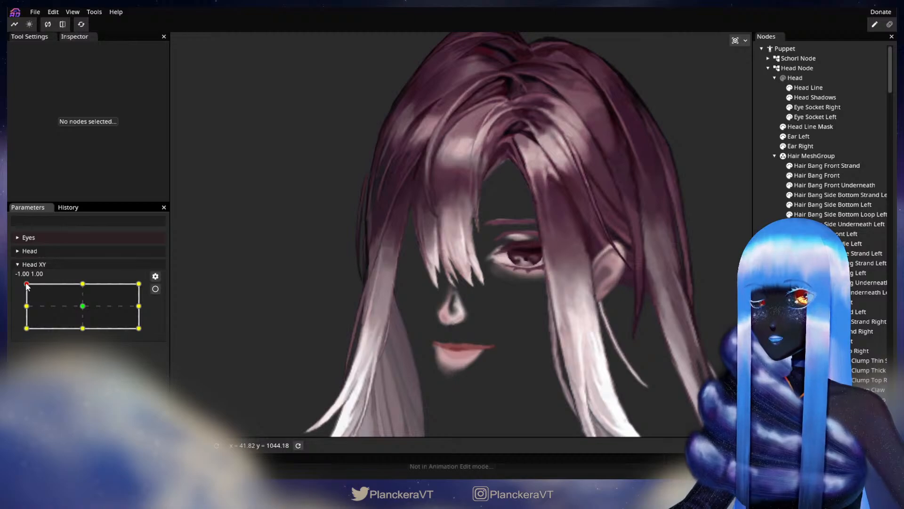
left_click_drag(26, 284, 8, 281)
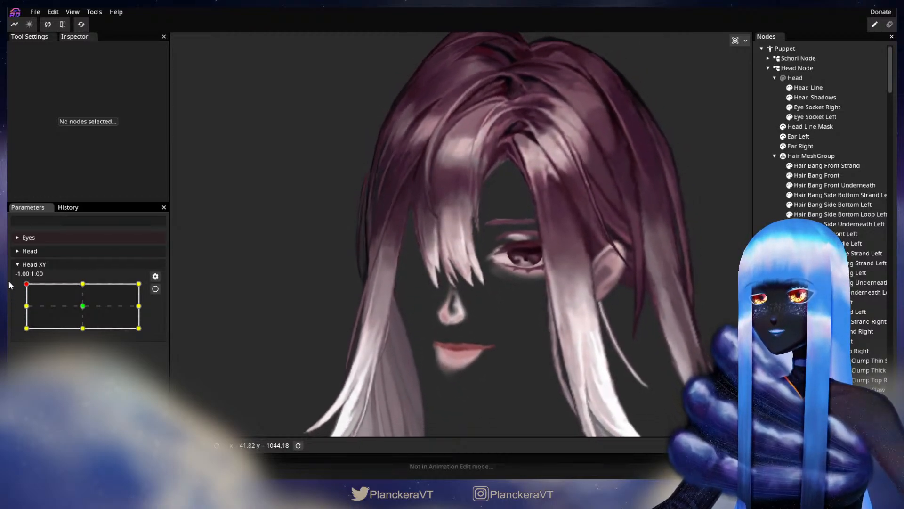
left_click(156, 289)
Inspect the Hair Bang Front mesh around the thin middle strands at -1.00, 1.00, and deselect the part.
scroll(400, 367, "up", 5)
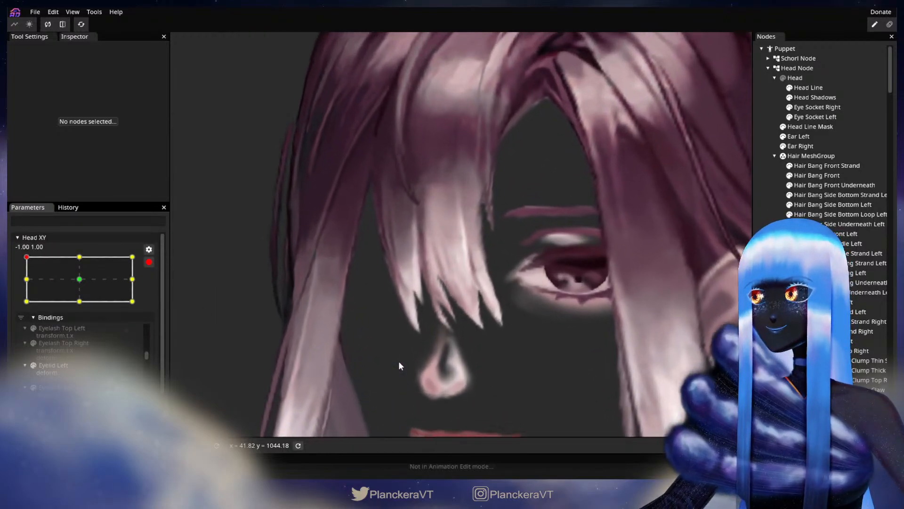
scroll(398, 361, "up", 2)
left_click_drag(440, 319, 507, 227)
scroll(594, 225, "up", 3)
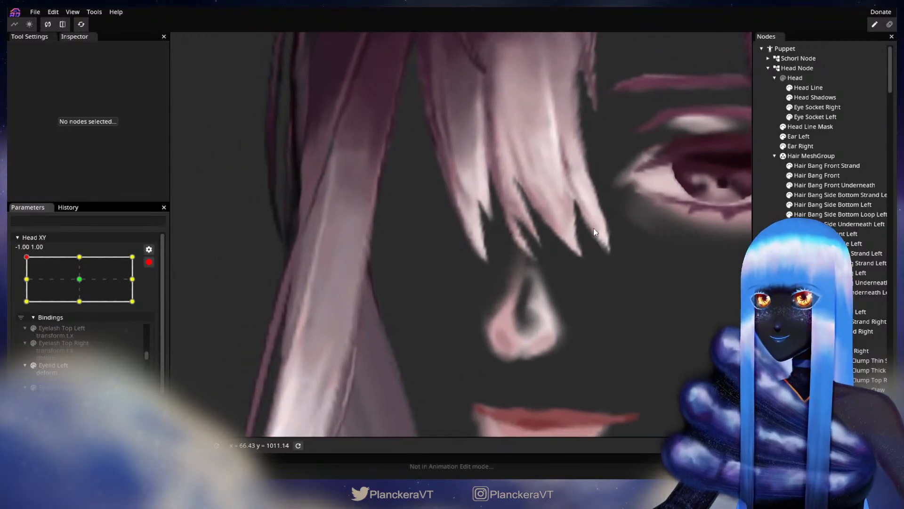
left_click_drag(595, 224, 526, 269)
scroll(526, 270, "up", 1)
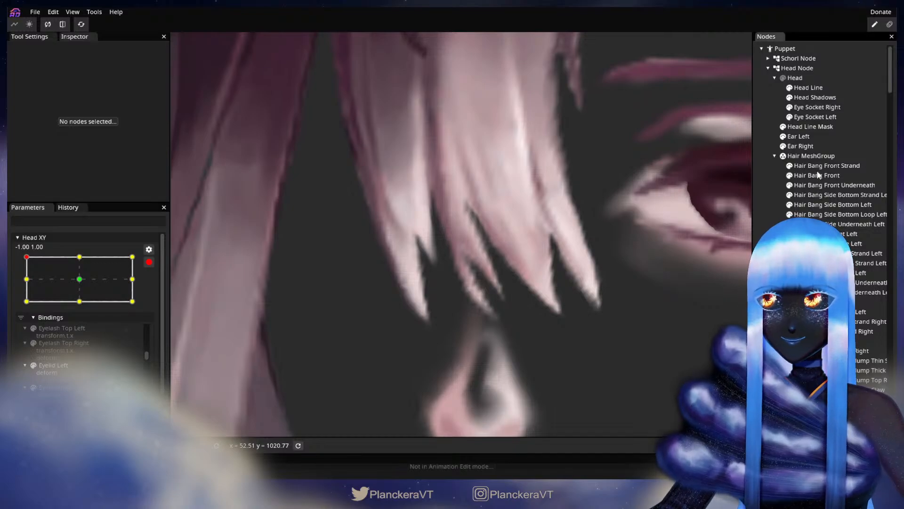
left_click(810, 178)
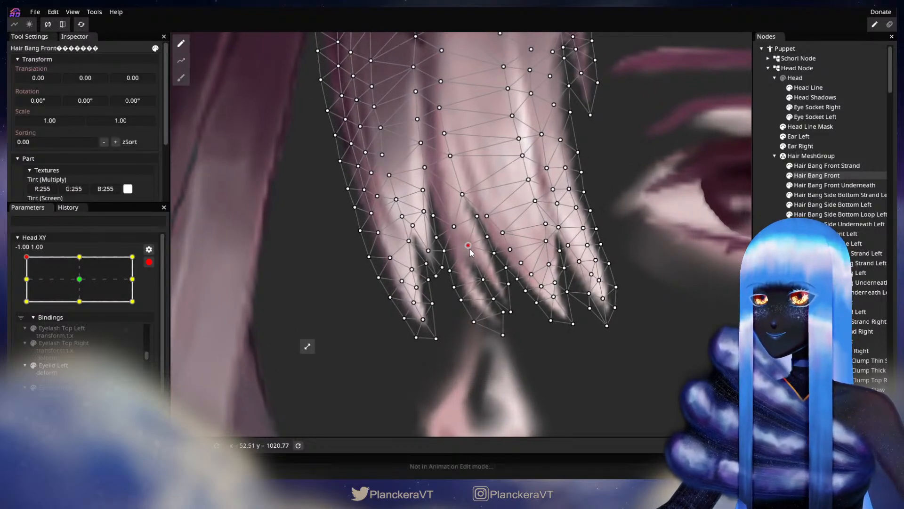
left_click(451, 270)
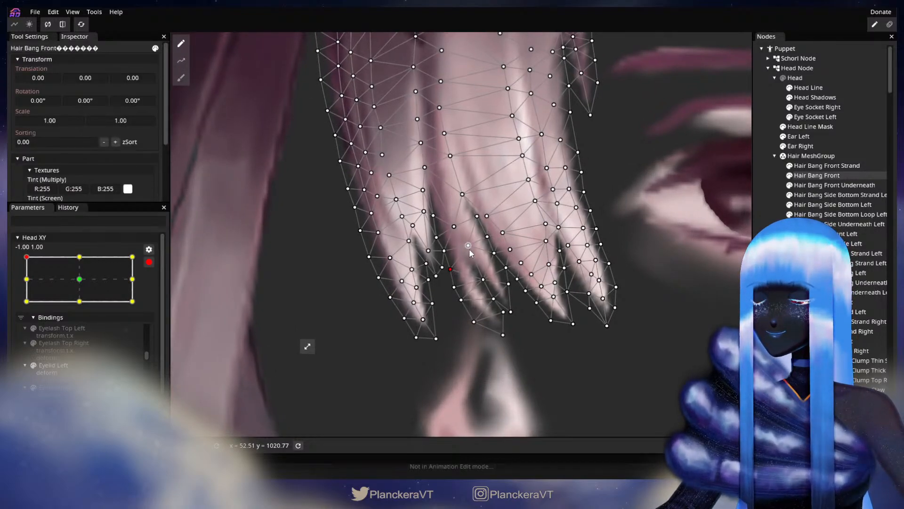
left_click(615, 242)
scroll(607, 288, "up", 2)
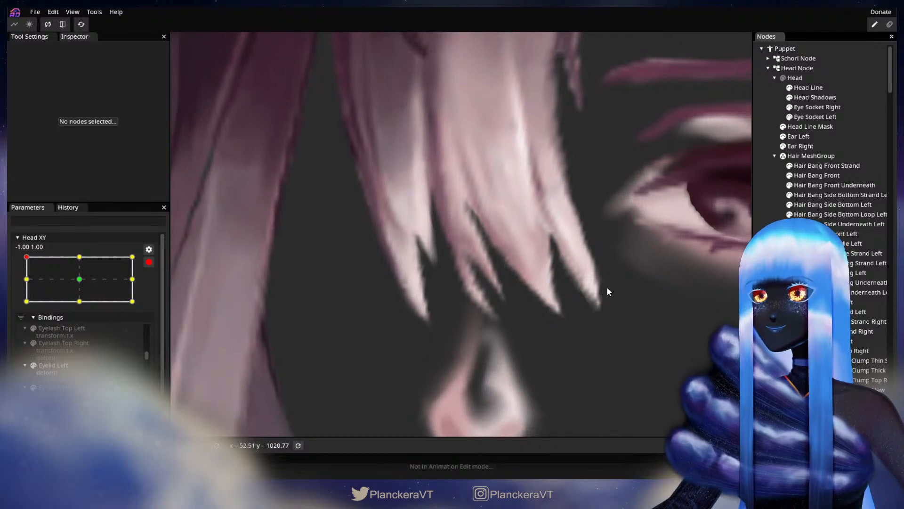
Disarm Head XY, move it to -1.00, -1.00 while checking the bang's motion, and arm the parameter at that keypoint.
scroll(610, 292, "down", 4)
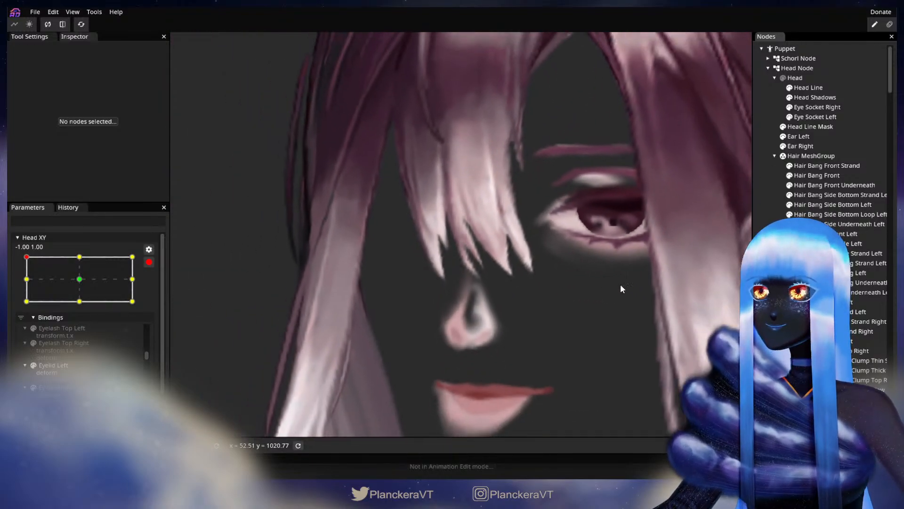
scroll(612, 287, "down", 4)
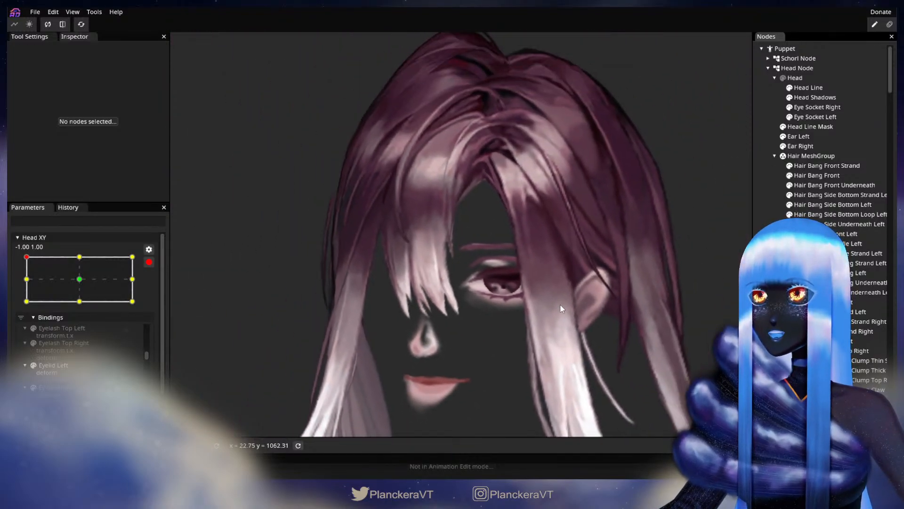
left_click(149, 262)
left_click_drag(26, 283, 8, 334)
left_click_drag(302, 357, 290, 252)
scroll(343, 236, "up", 4)
mouse_move(26, 333)
left_mouse_down()
mouse_move(19, 283)
mouse_move(11, 326)
left_mouse_up()
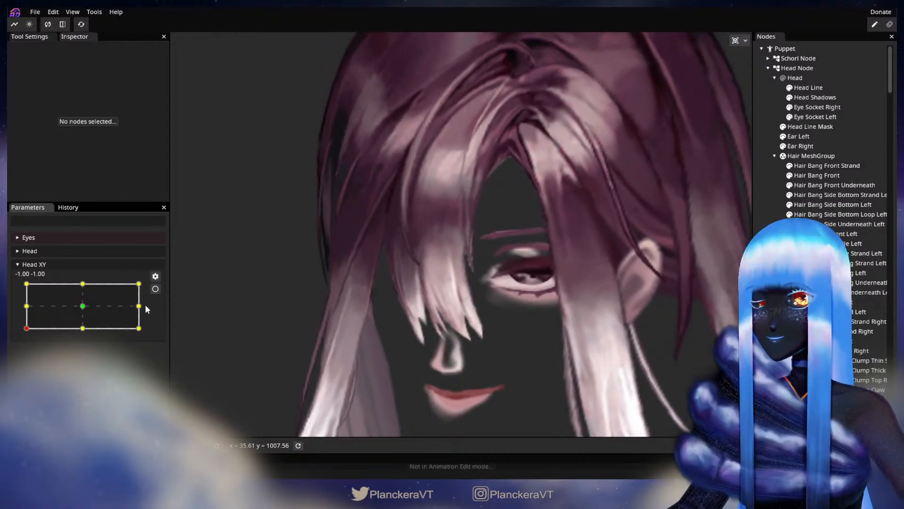
left_click(156, 289)
Nudge Hair Bang Front's mesh vertices around the thin middle strands at Head XY -1.00, -1.00, and deselect the part.
scroll(235, 325, "up", 3)
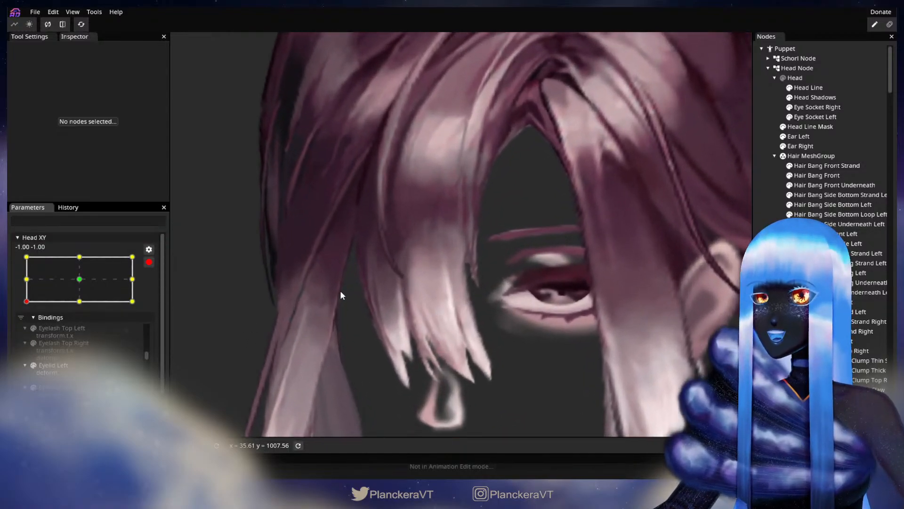
left_click_drag(452, 224, 537, 154)
scroll(602, 265, "up", 4)
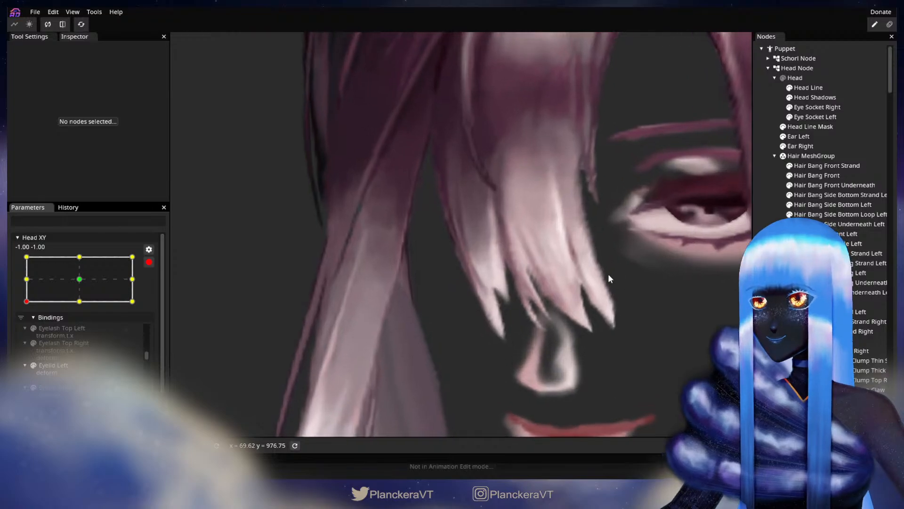
left_click_drag(609, 274, 558, 273)
left_click(817, 176)
scroll(605, 294, "up", 3)
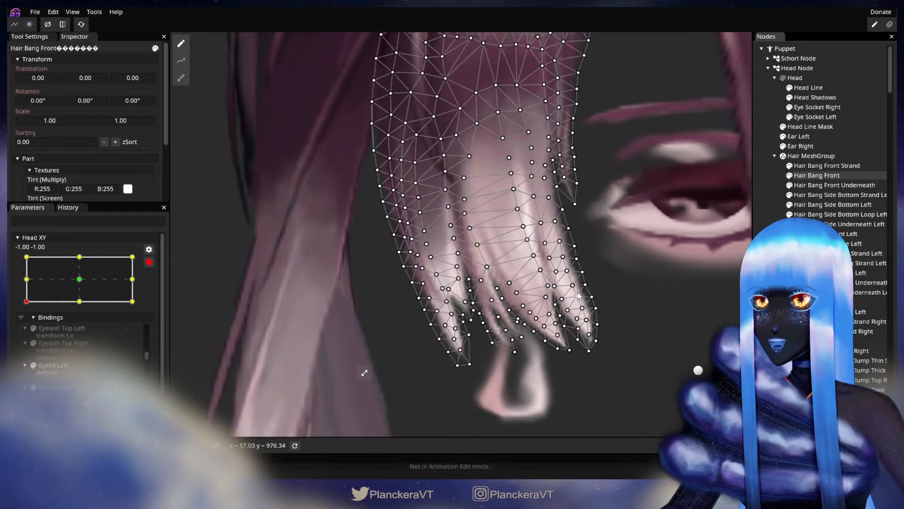
scroll(604, 293, "up", 1)
left_click_drag(673, 290, 630, 253)
scroll(612, 254, "up", 1)
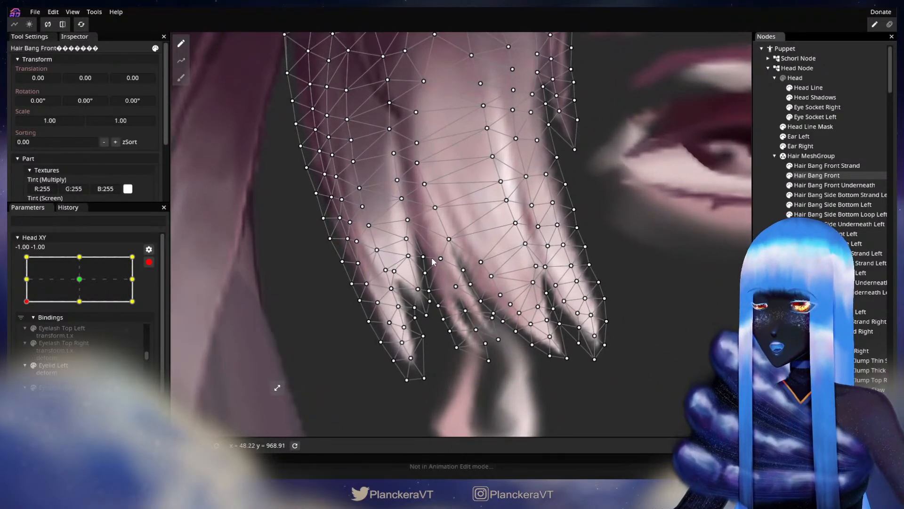
left_click(420, 261)
left_click_drag(442, 262, 437, 264)
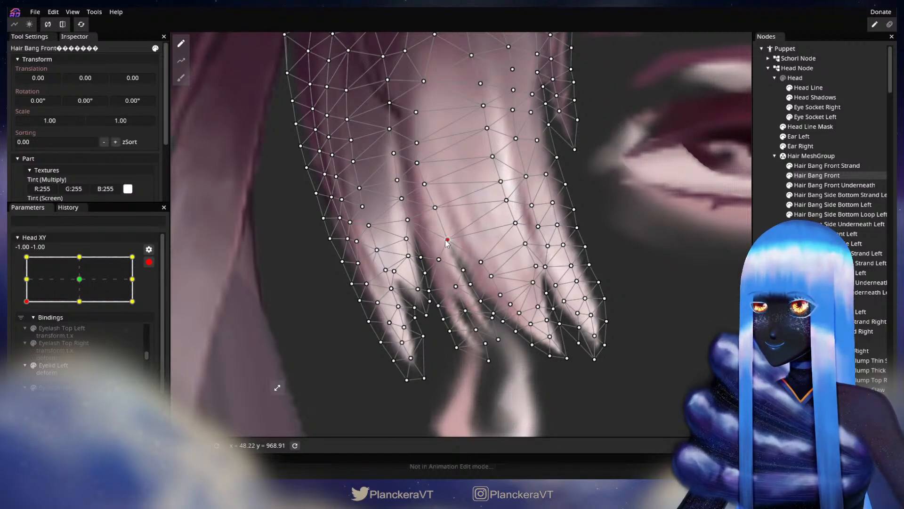
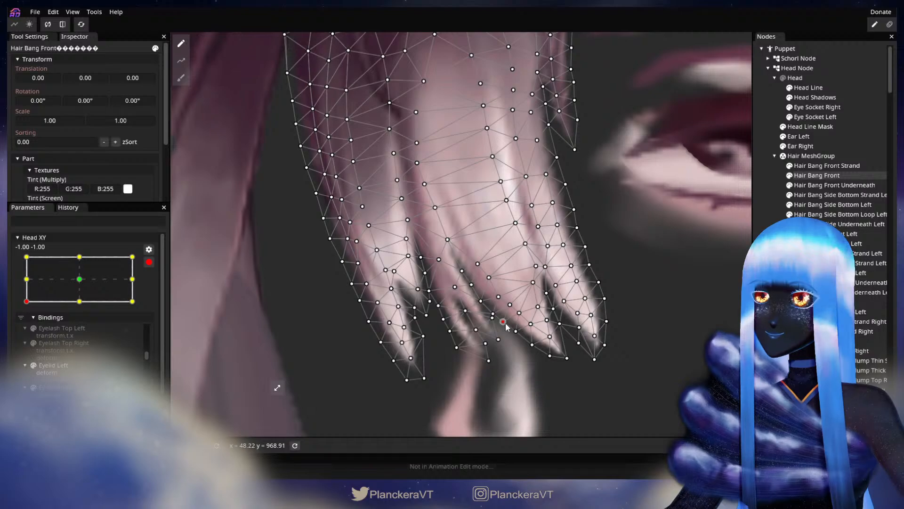
left_click(654, 253)
Disarm Head XY, check the bang's motion from -1.00, -1.00, and rearm the parameter at that keypoint.
scroll(653, 254, "down", 3)
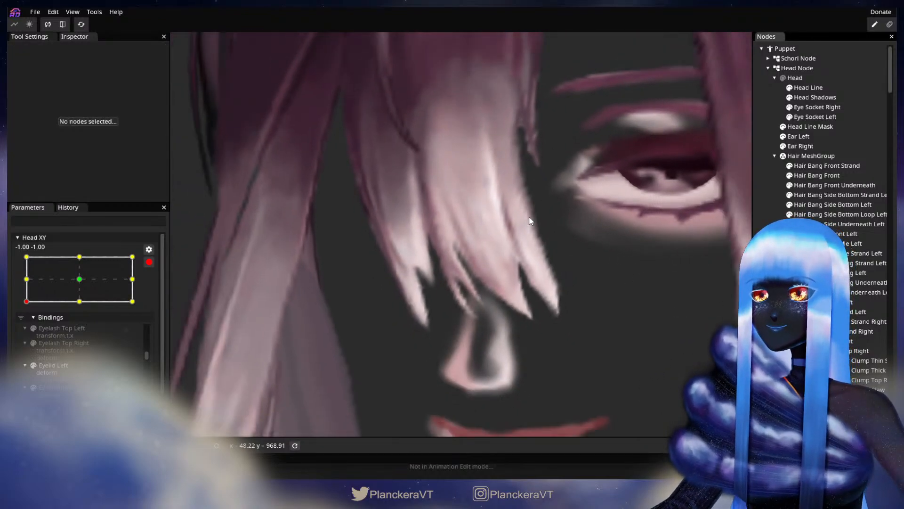
scroll(540, 264, "down", 3)
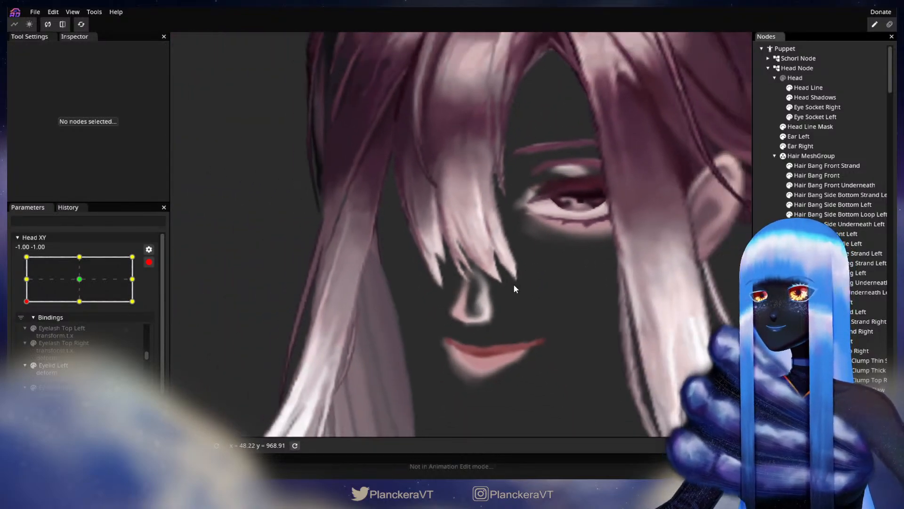
left_click_drag(515, 281, 504, 308)
left_click(149, 262)
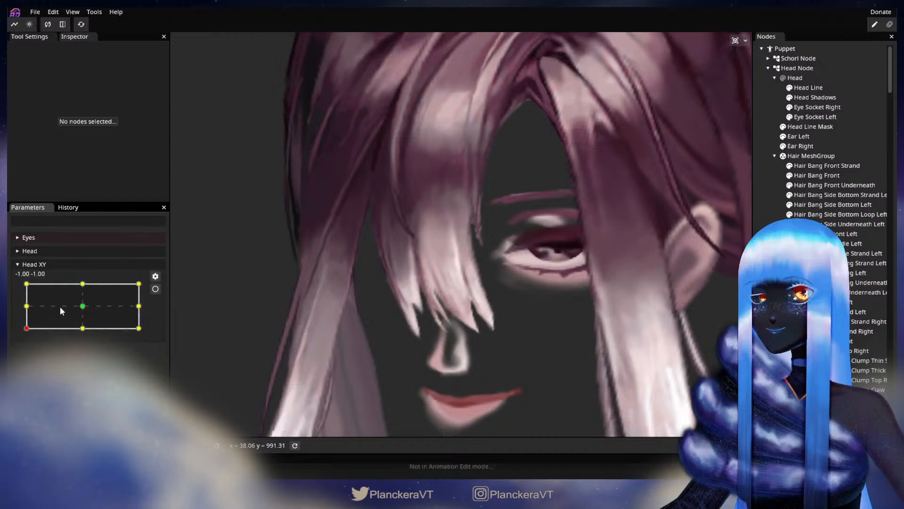
left_click(25, 329)
left_click_drag(25, 330, 20, 332)
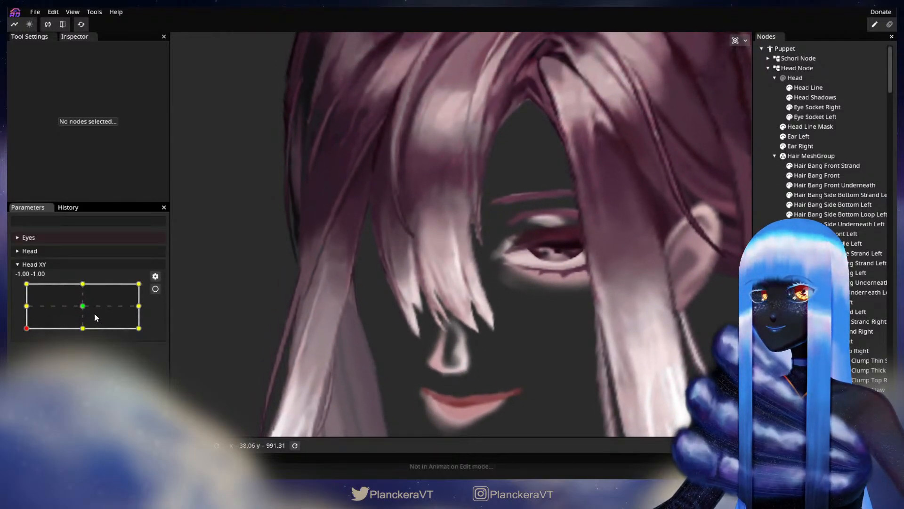
left_click(156, 288)
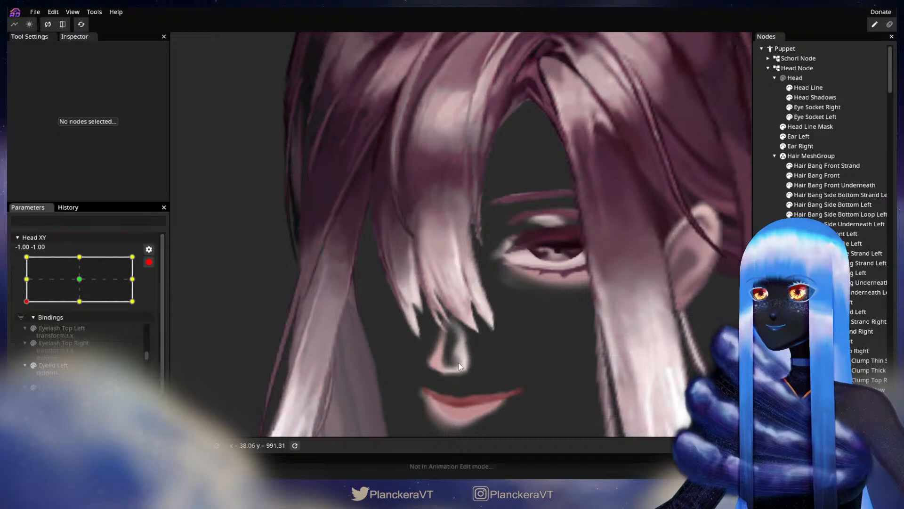
Adjust the Hair Bang Front vertices at the root of the thin middle strands at -1.00, -1.00, and deselect the part.
scroll(458, 363, "up", 3)
left_click_drag(469, 360, 516, 302)
scroll(517, 299, "up", 3)
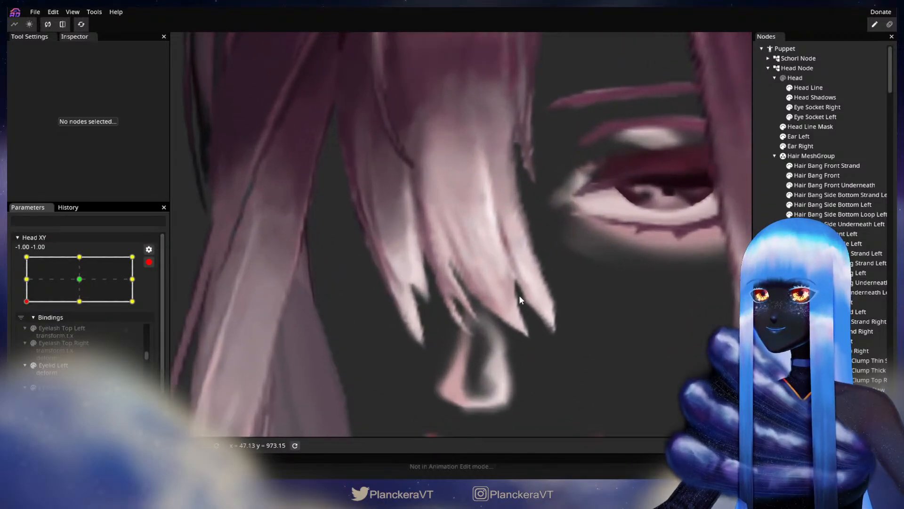
left_click(850, 175)
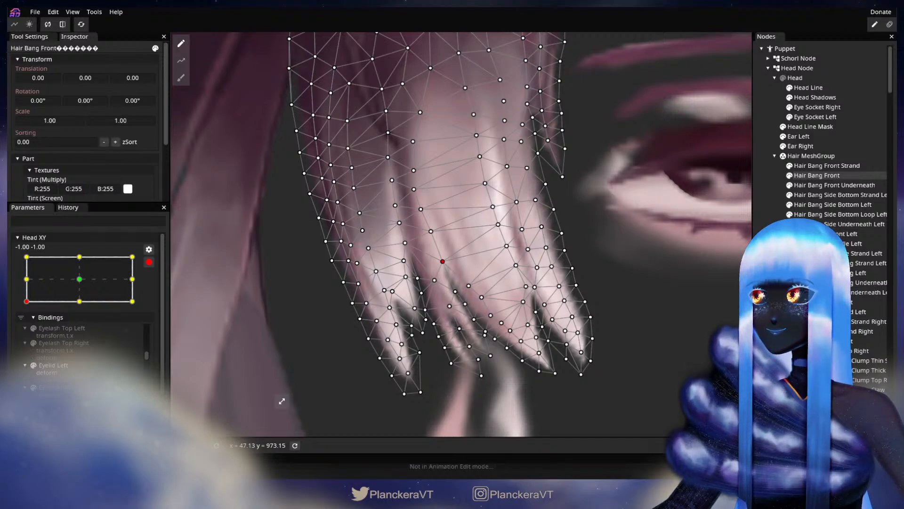
left_click(561, 303)
Disarm Head XY, compare the whole head between -1.00, -1.00 and the middle height, and rearm it at -1.00, -1.00.
scroll(558, 328, "down", 5)
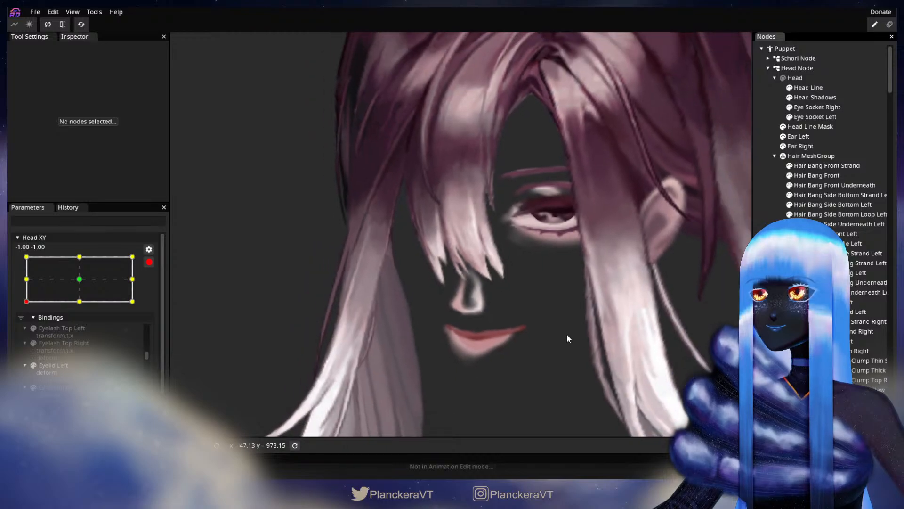
scroll(563, 337, "down", 2)
scroll(560, 335, "down", 2)
scroll(153, 302, "down", 1)
scroll(147, 291, "up", 1)
left_click(149, 262)
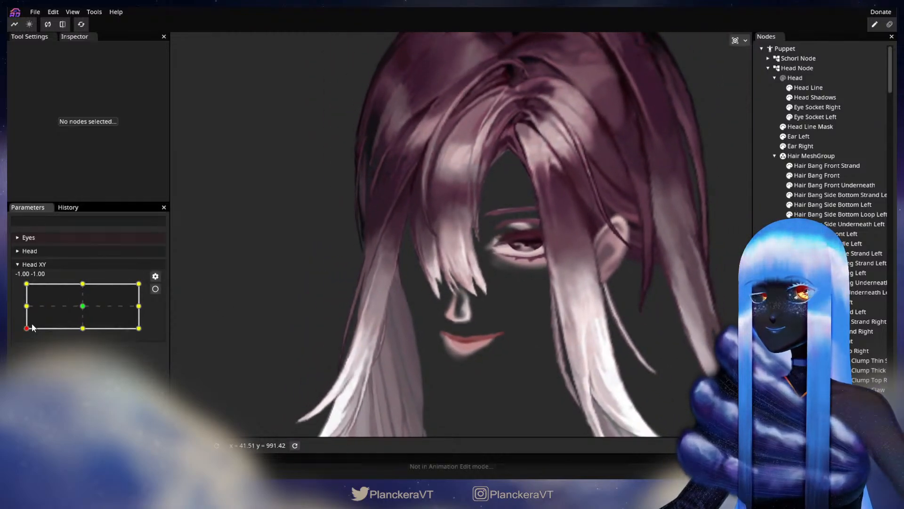
left_click_drag(26, 330, 24, 338)
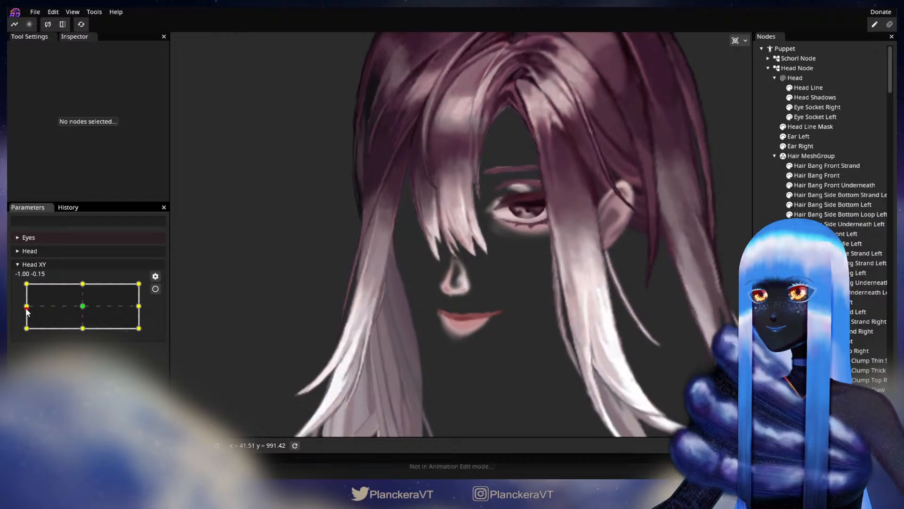
left_click(155, 289)
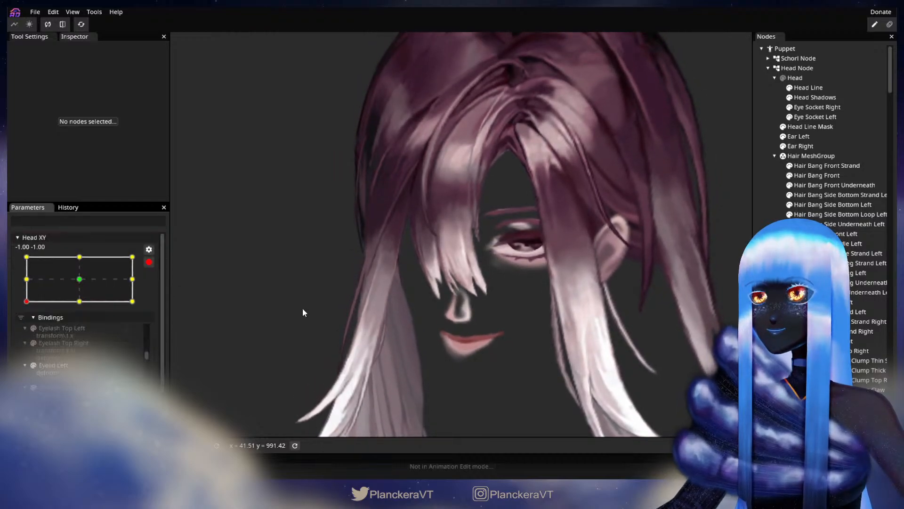
Adjust the Hair Bang Front vertices along the bright highlight of the main clump at -1.00, -1.00, and deselect the part.
scroll(494, 308, "up", 3)
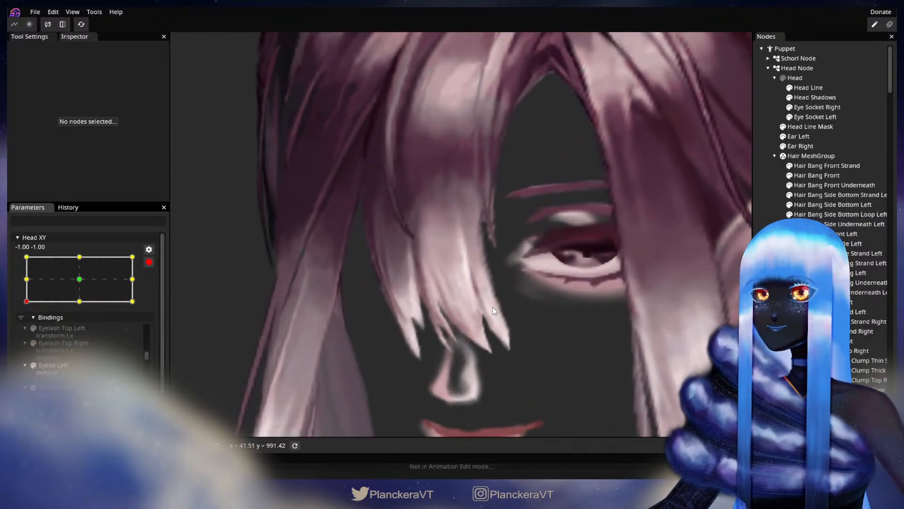
left_click(817, 176)
scroll(664, 217, "up", 2)
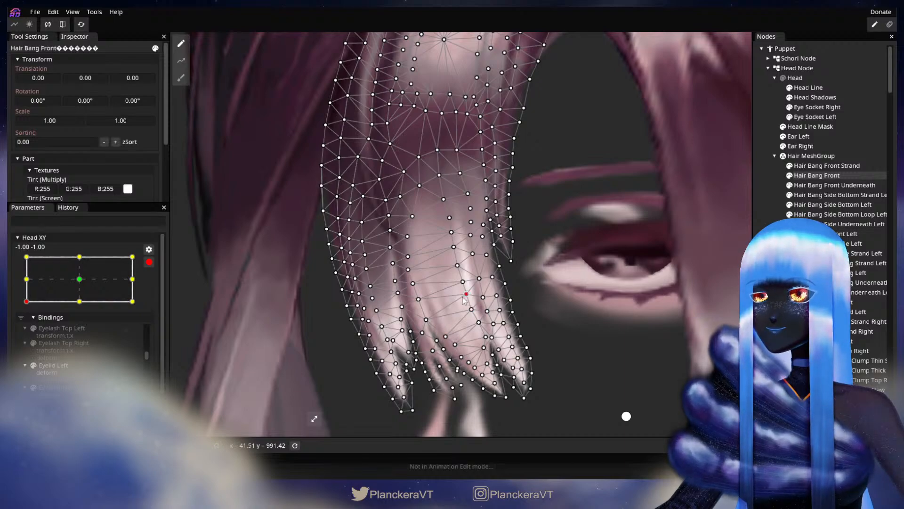
left_click(492, 292)
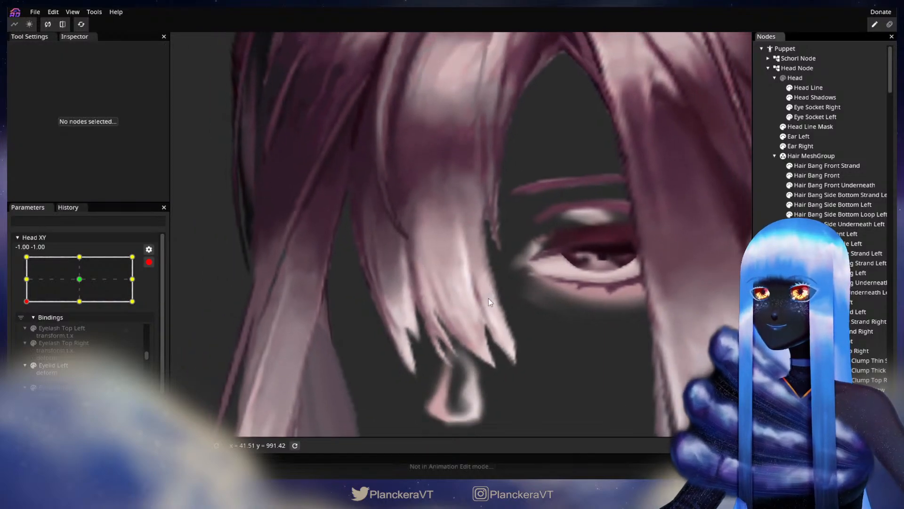
Disarm Head XY, review the head's vertical motion on the -1.00 side, and rearm the parameter at -1.00, -1.00.
scroll(565, 321, "down", 7)
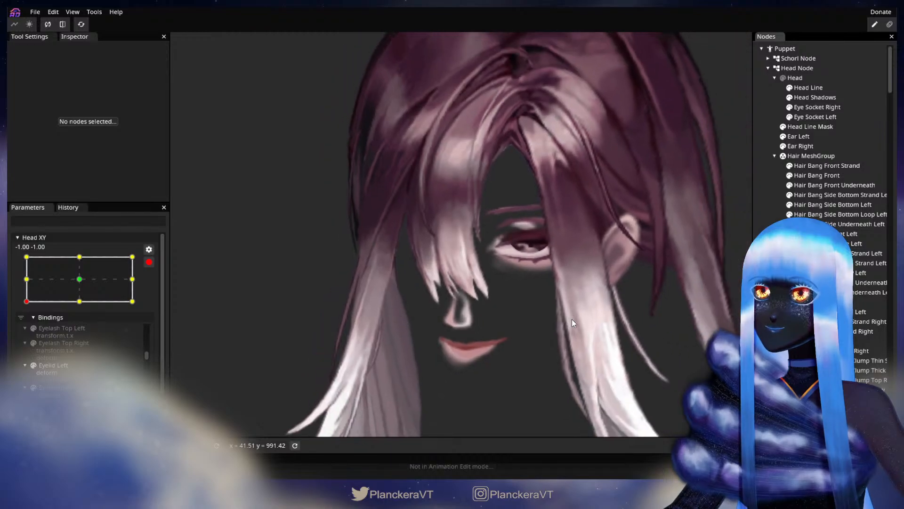
left_click(149, 262)
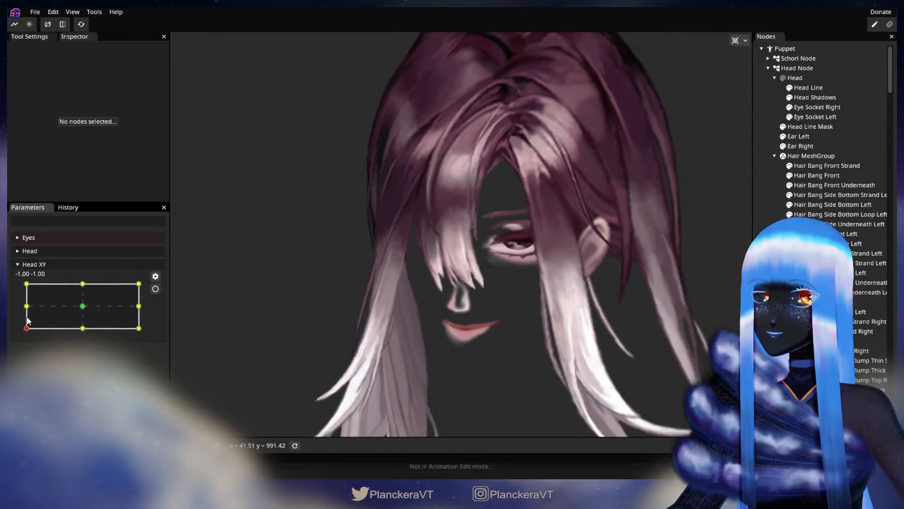
left_click_drag(27, 333, 10, 330)
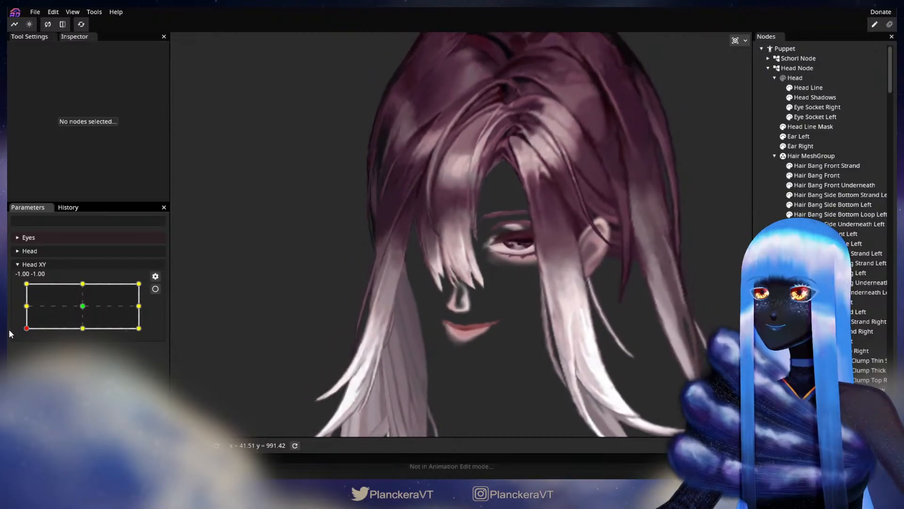
left_click(155, 289)
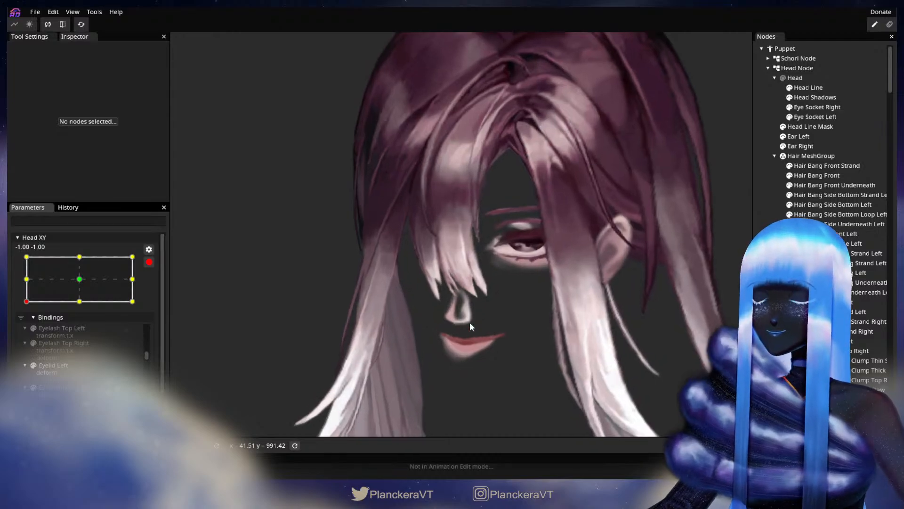
Fine-tune the Hair Bang Front vertices around the gap between the two pointed inner tips at -1.00, -1.00, and deselect the part.
scroll(470, 322, "up", 6)
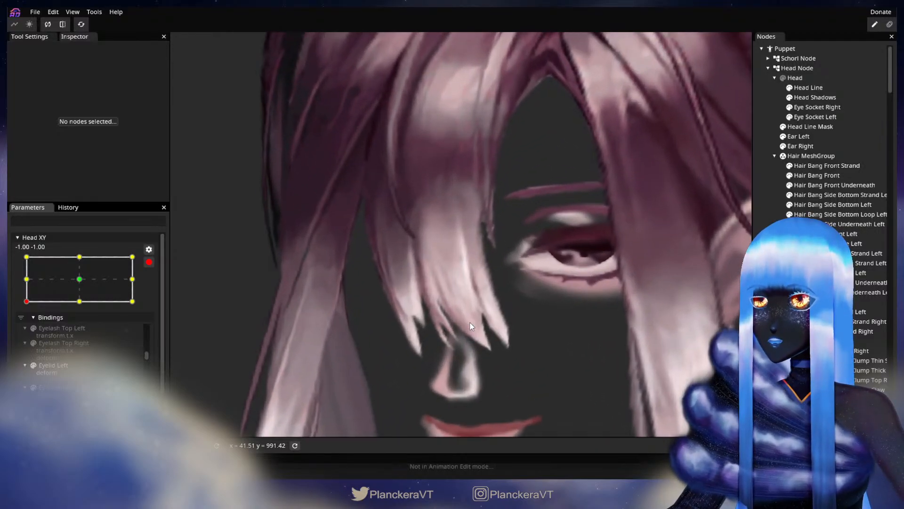
left_click_drag(526, 338, 545, 253)
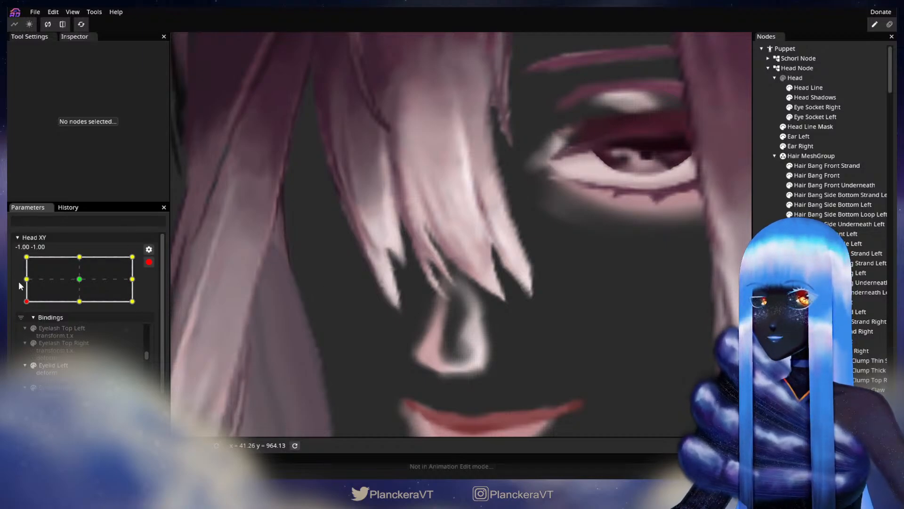
left_click_drag(552, 294, 554, 335)
scroll(564, 329, "up", 1)
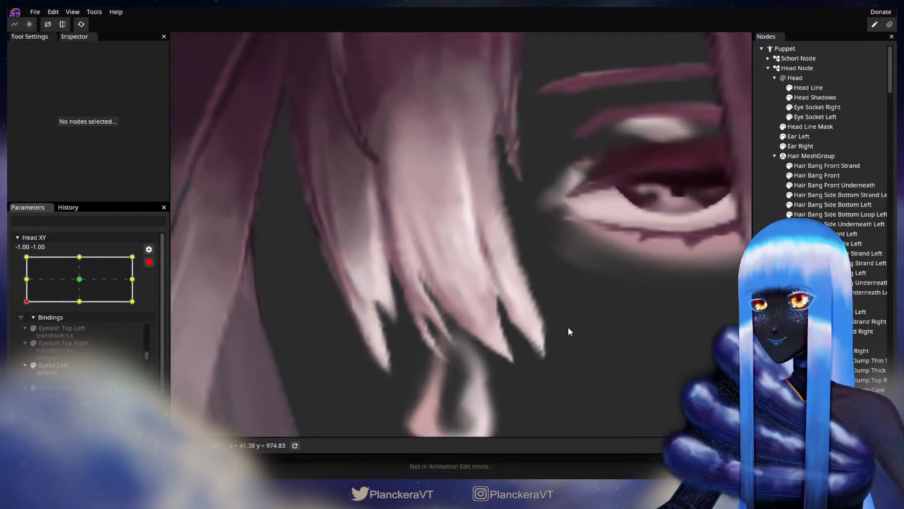
left_click(824, 175)
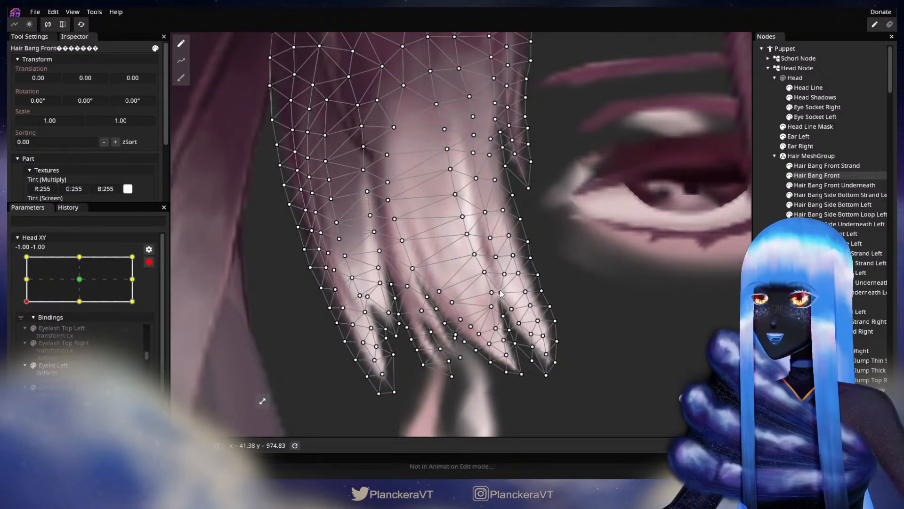
left_click(500, 293)
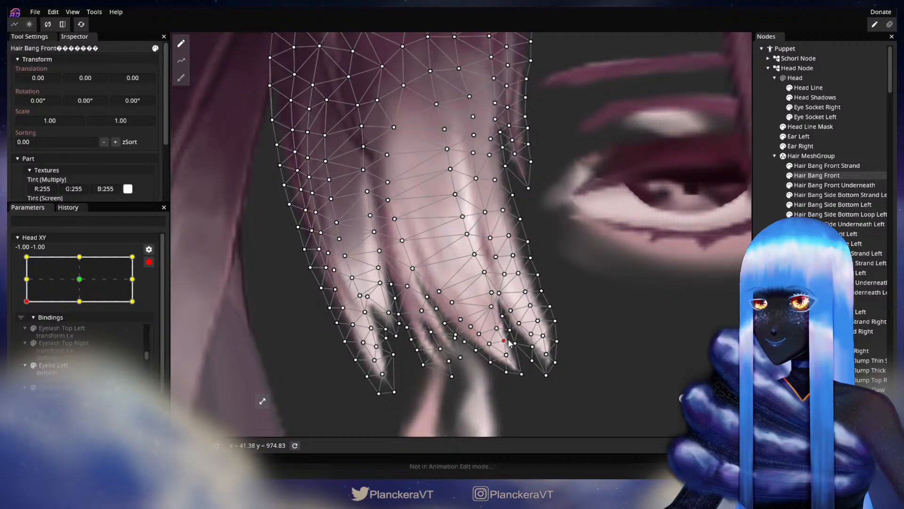
left_click(563, 295)
Disarm Head XY and check how the whole head and bang move to and from -1.00, -1.00.
scroll(550, 339, "down", 5)
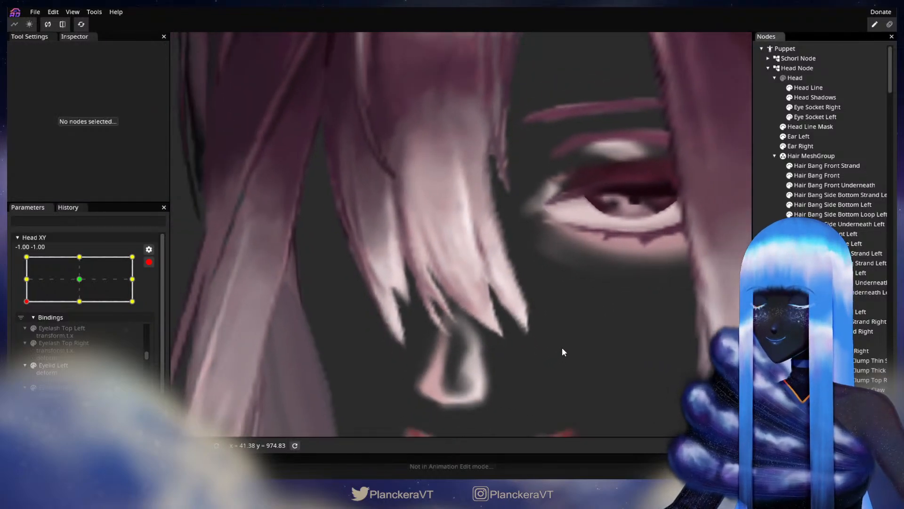
scroll(563, 349, "down", 6)
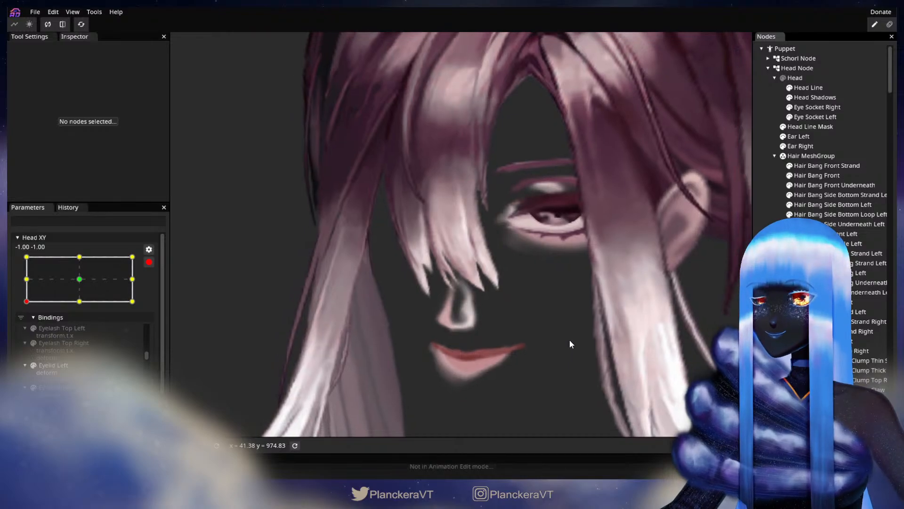
scroll(575, 332, "down", 8)
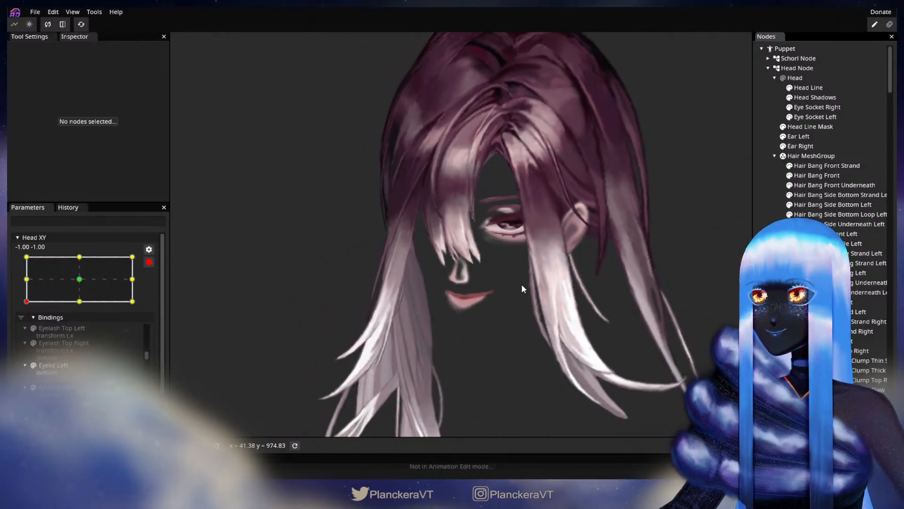
left_click(149, 262)
mouse_move(27, 329)
left_mouse_down()
mouse_move(20, 283)
mouse_move(15, 334)
left_mouse_up()
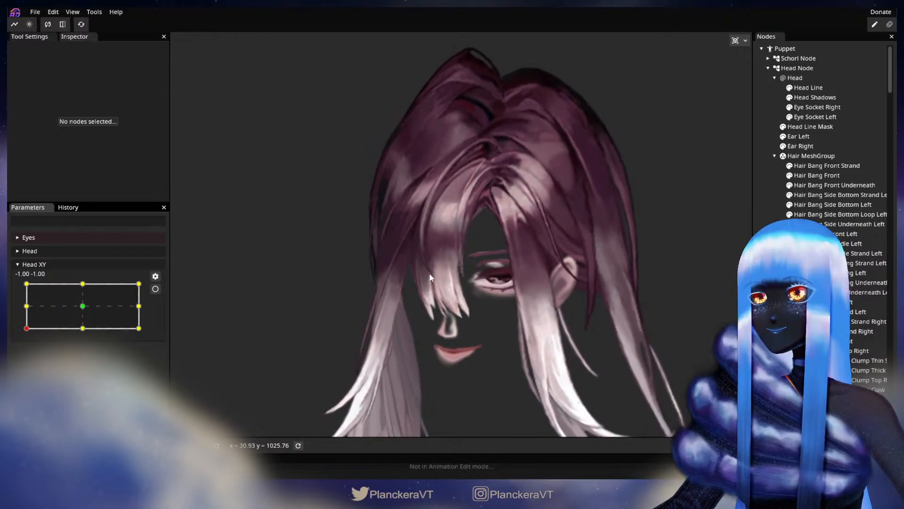
Move Head XY to -1.00, 1.00 and arm the parameter there to work on the bang's tips.
left_click_drag(26, 327, 16, 295)
left_click(155, 289)
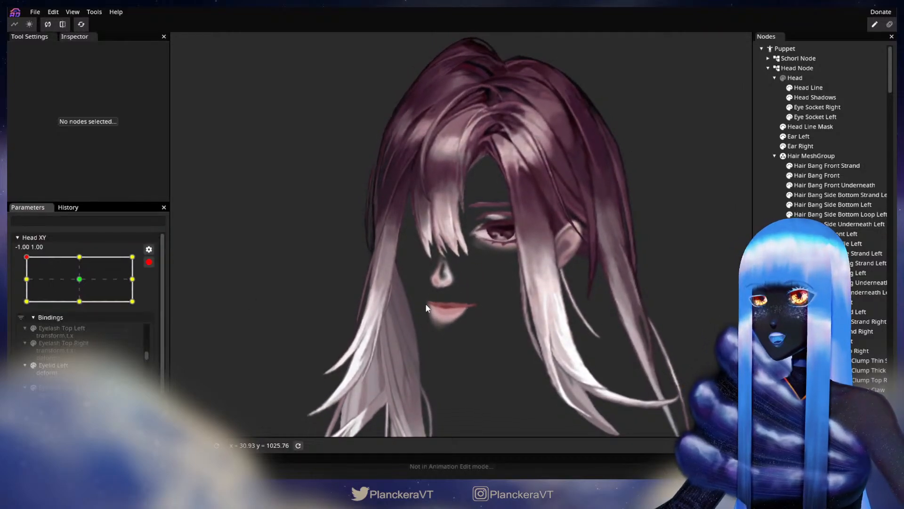
scroll(421, 292, "up", 5)
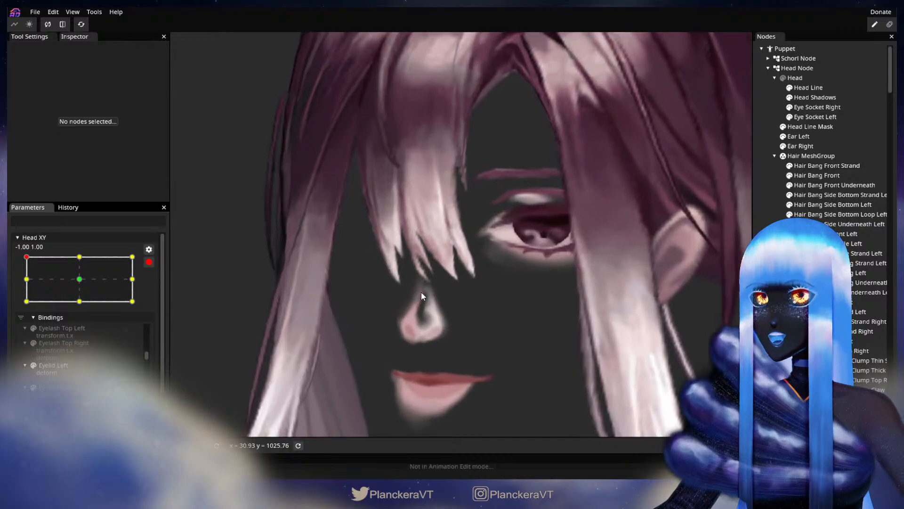
Touch up the Hair Bang Front vertices along the bang's outer strand at Head XY -1.00, 1.00, and deselect the part.
scroll(437, 280, "up", 1)
scroll(433, 220, "up", 1)
left_click_drag(392, 239, 523, 328)
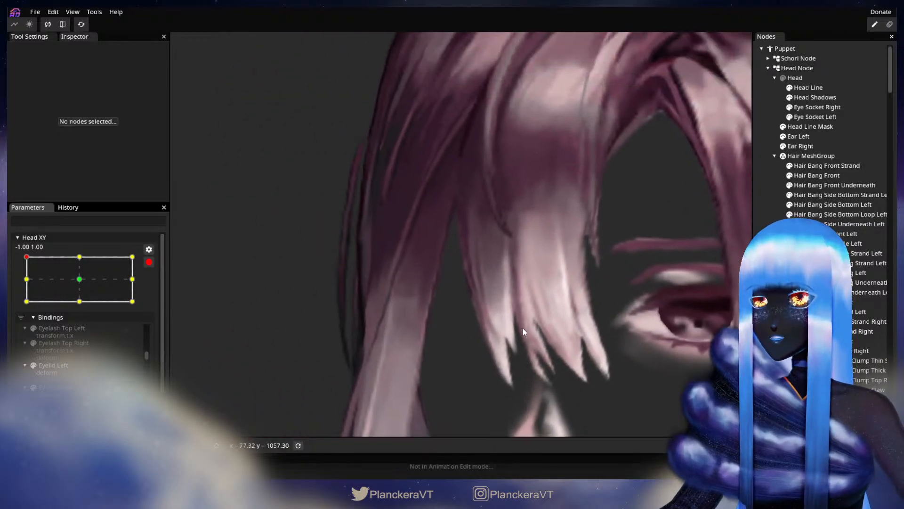
scroll(523, 331, "up", 4)
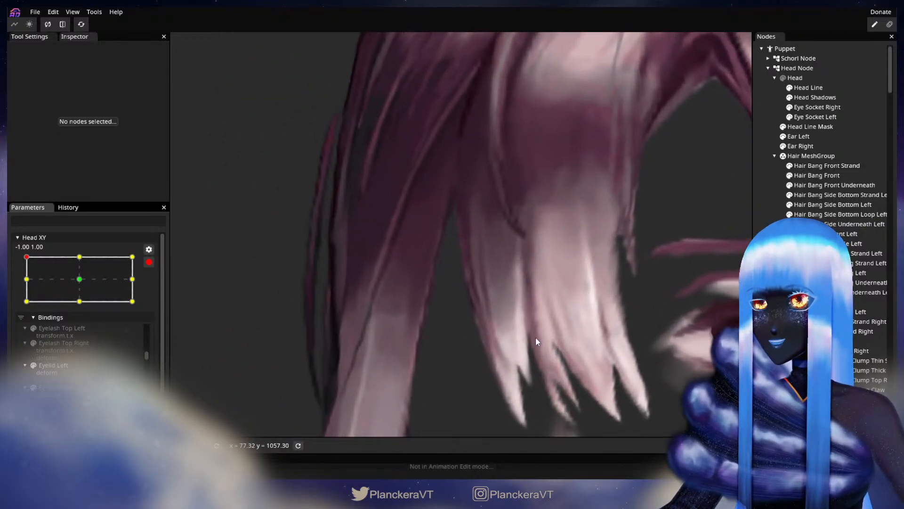
left_click(801, 175)
scroll(496, 275, "up", 5)
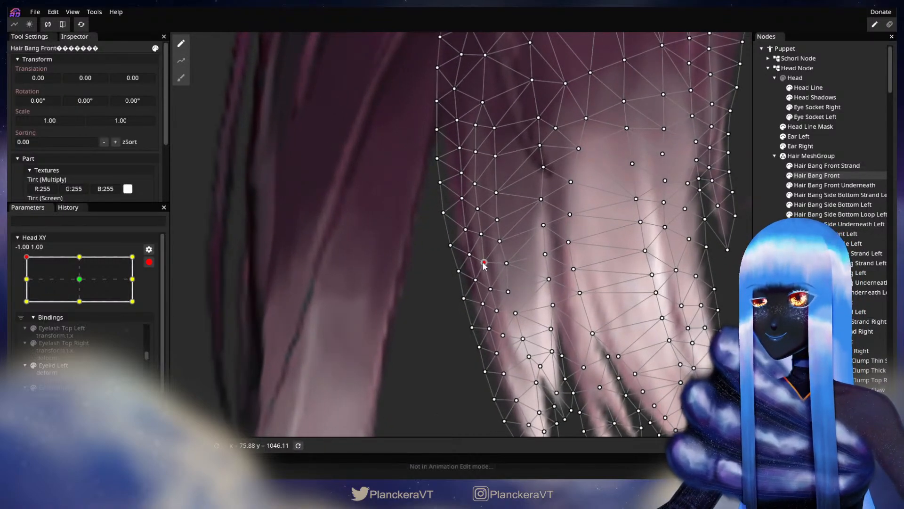
left_click(495, 218)
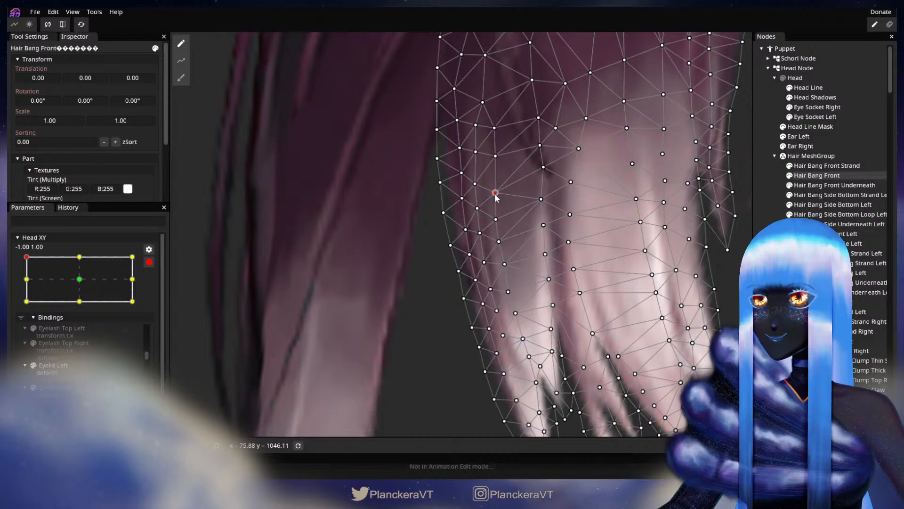
left_click(597, 325)
scroll(598, 339, "down", 7)
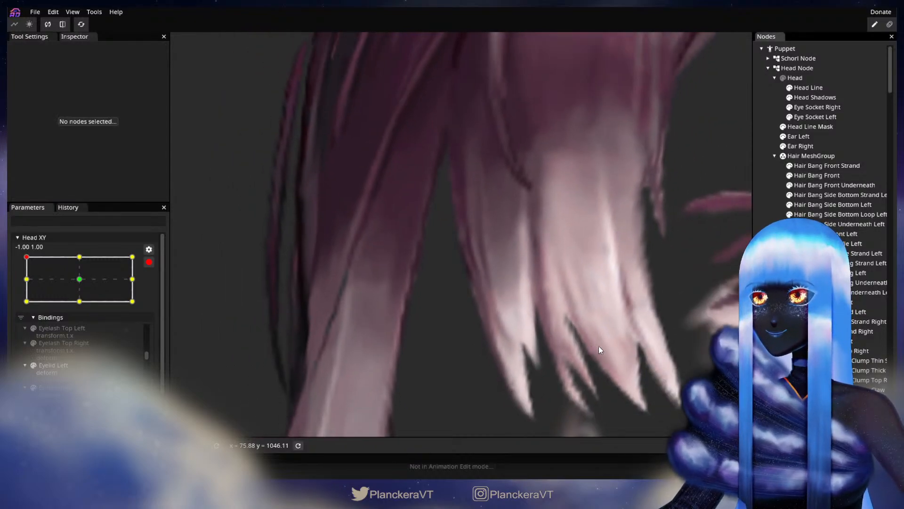
Disarm Head XY, move the head down to -1.00, -1.00 while reviewing the bang, and rearm the parameter there.
scroll(602, 344, "down", 8)
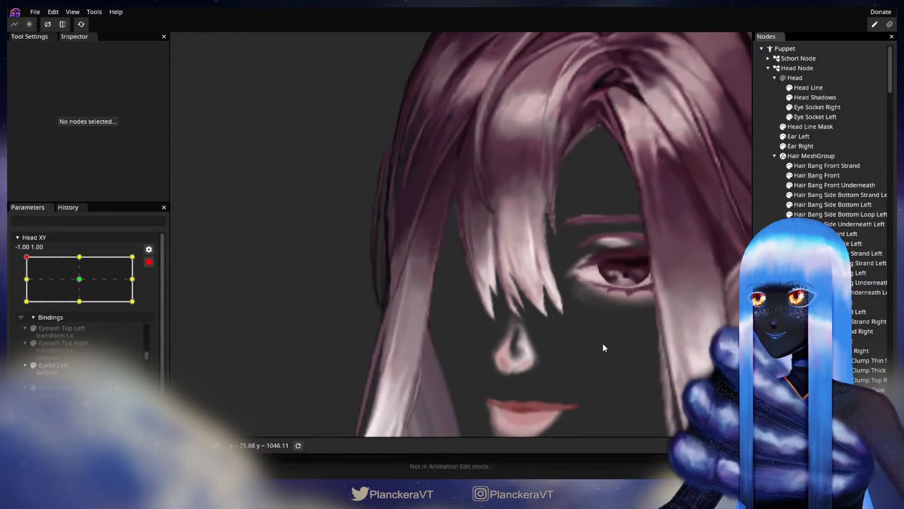
scroll(611, 331, "down", 3)
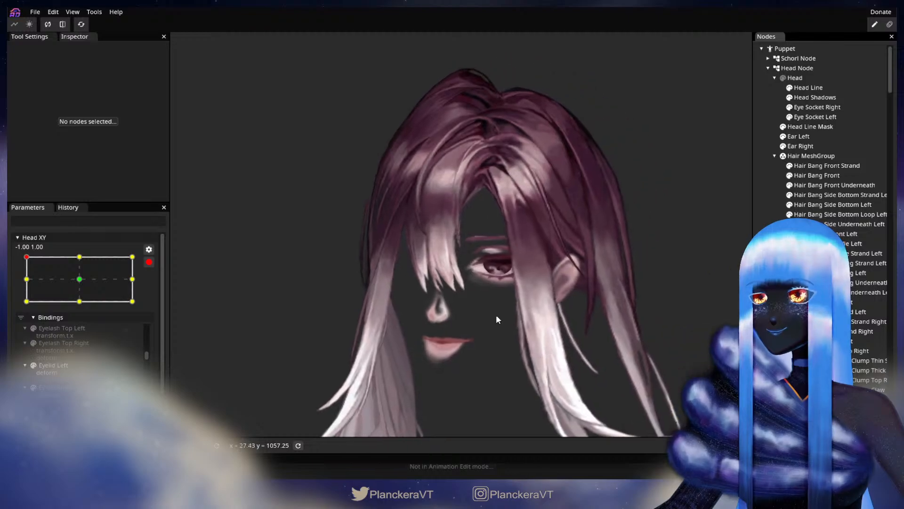
left_click(148, 262)
left_click_drag(33, 293, 18, 330)
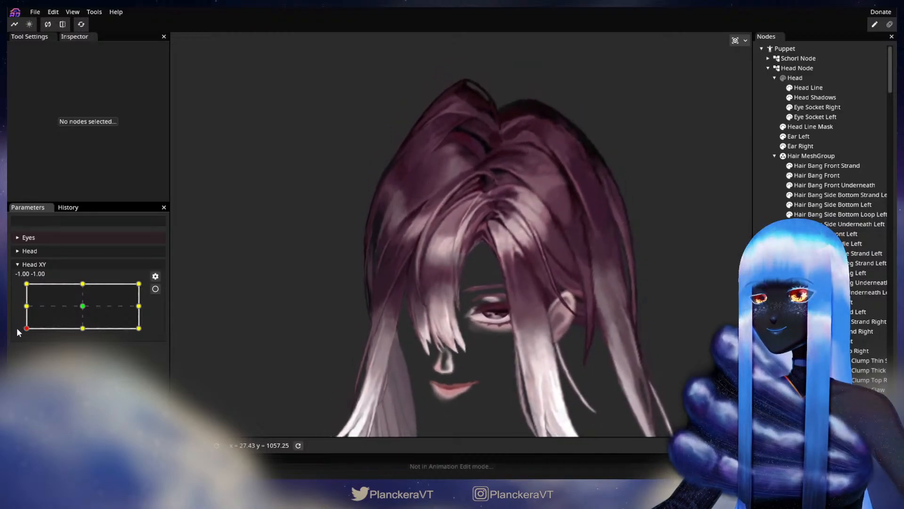
left_click(156, 289)
Select Hair Bang Front at -1.00, -1.00 and nudge the mesh vertices along its outer strand to smooth the edge.
scroll(284, 371, "up", 6)
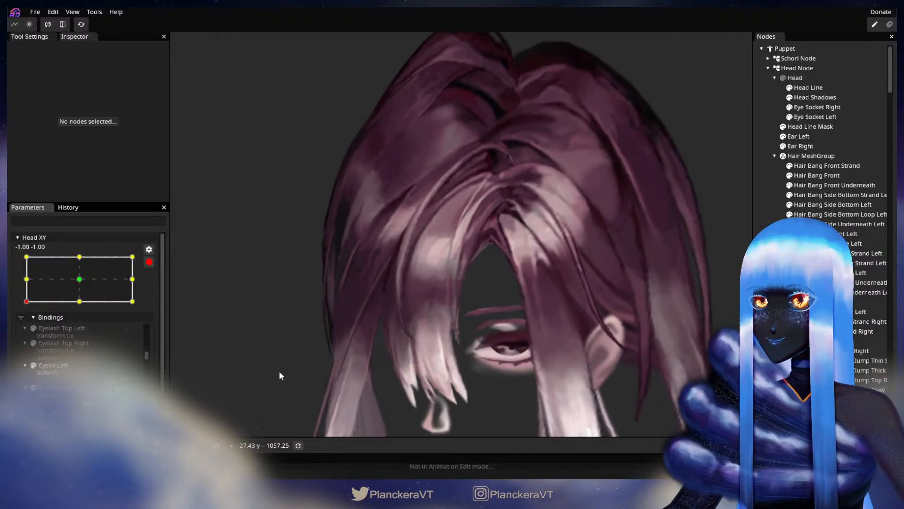
left_click_drag(278, 371, 475, 161)
scroll(510, 177, "up", 4)
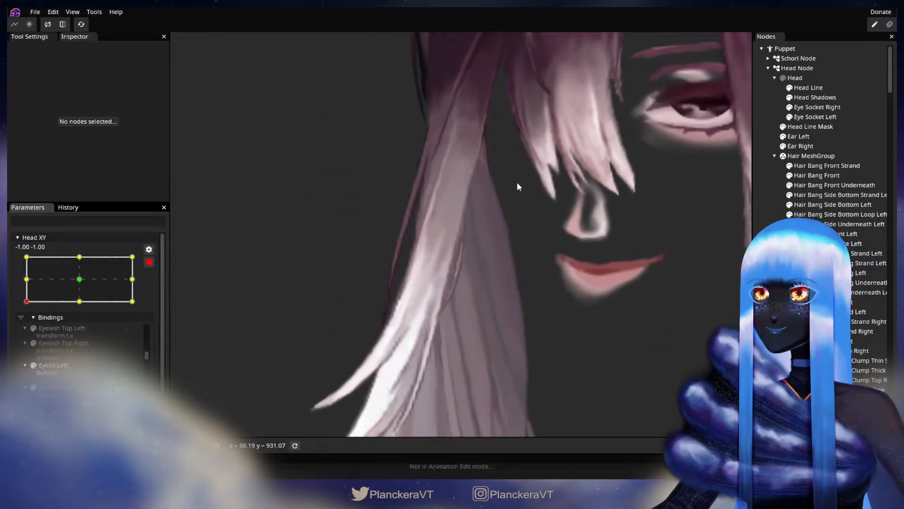
left_click_drag(538, 143, 516, 271)
scroll(466, 300, "up", 5)
left_click(821, 175)
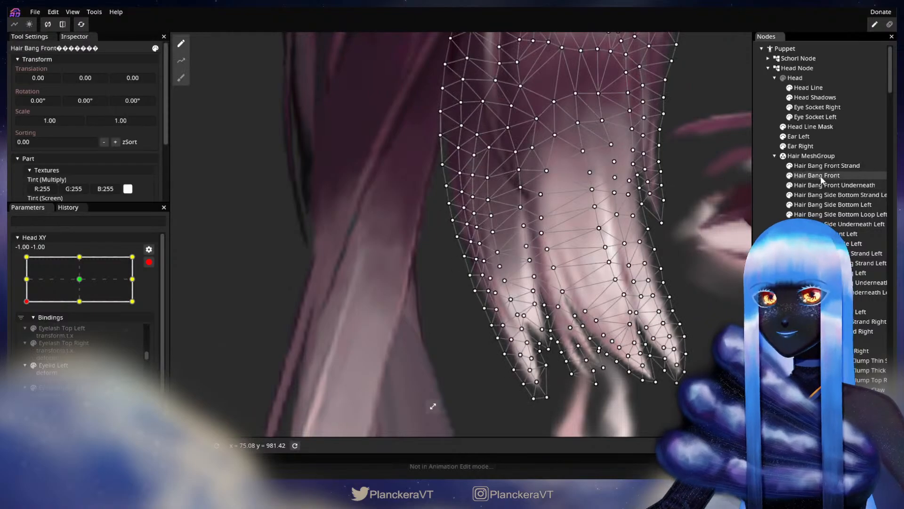
scroll(411, 279, "up", 2)
scroll(451, 284, "up", 3)
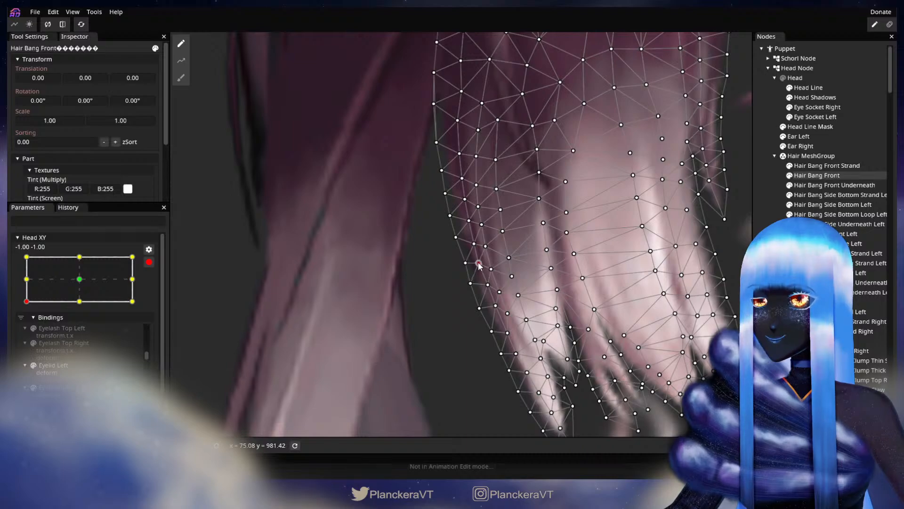
left_click_drag(464, 264, 491, 278)
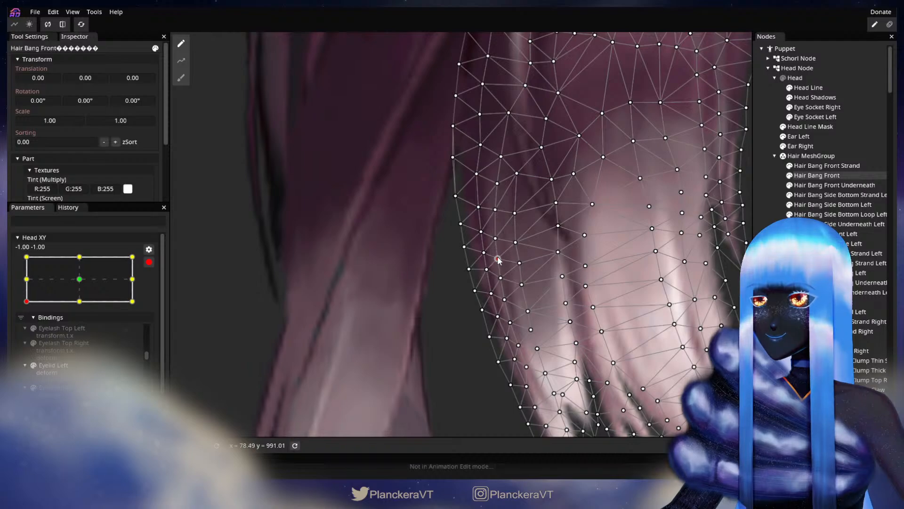
left_click_drag(482, 234, 481, 226)
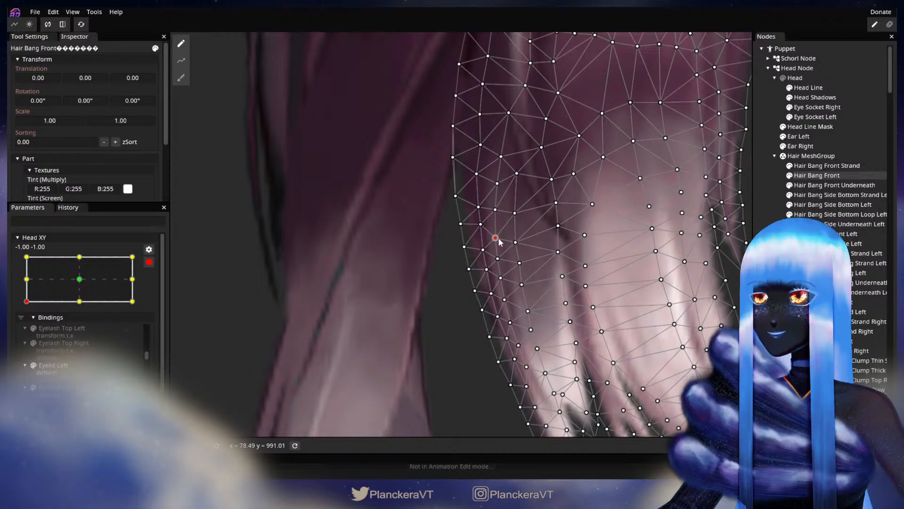
Smooth the outer left edge of the Hair Bang Front mesh by repositioning its points at the Head XY -1.00, -1.00 keypoint.
left_click_drag(502, 234, 443, 185)
left_click_drag(436, 326, 438, 269)
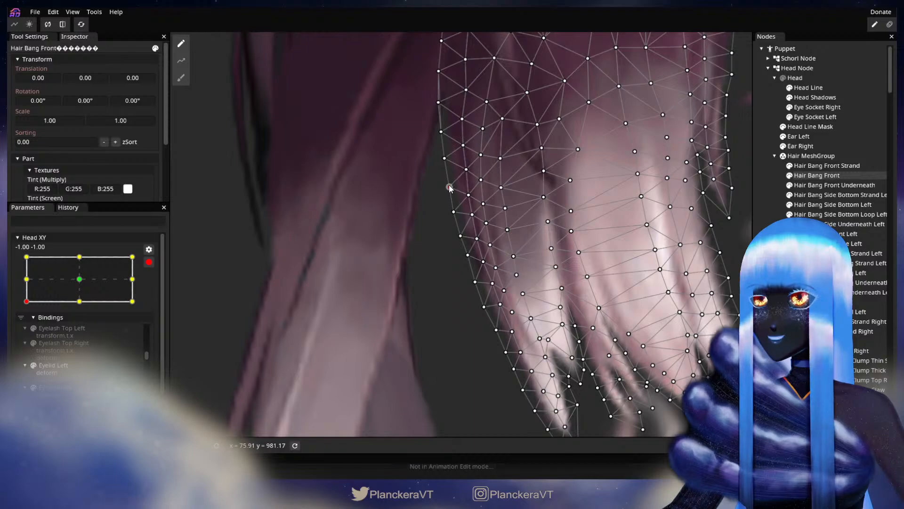
left_click_drag(470, 195, 458, 226)
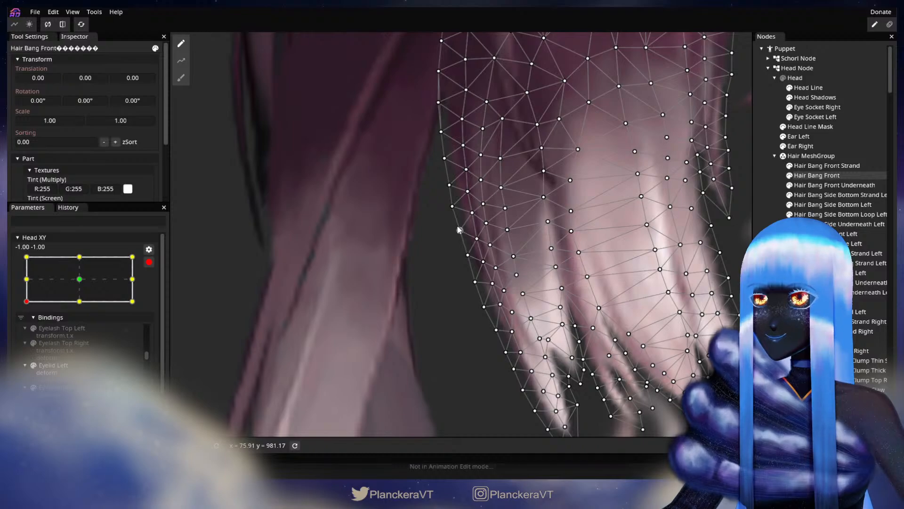
left_click_drag(491, 284, 465, 272)
left_click(483, 271)
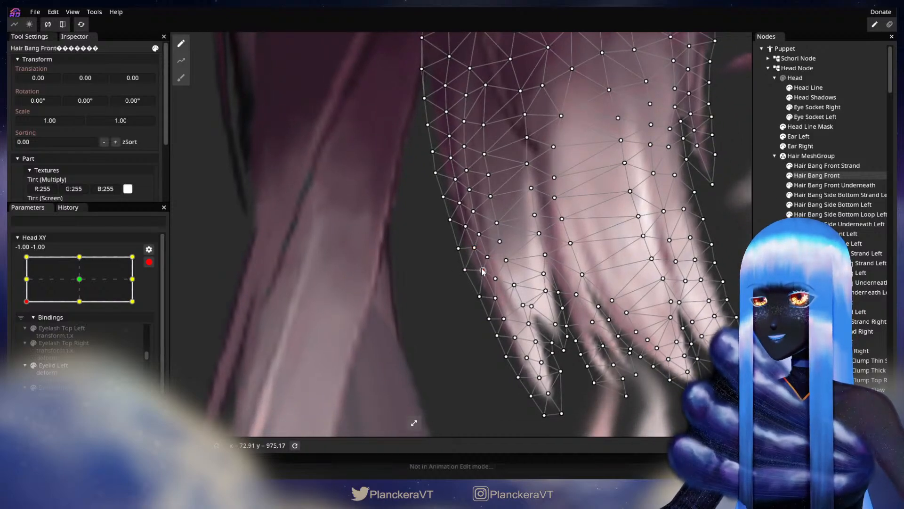
left_click(729, 303)
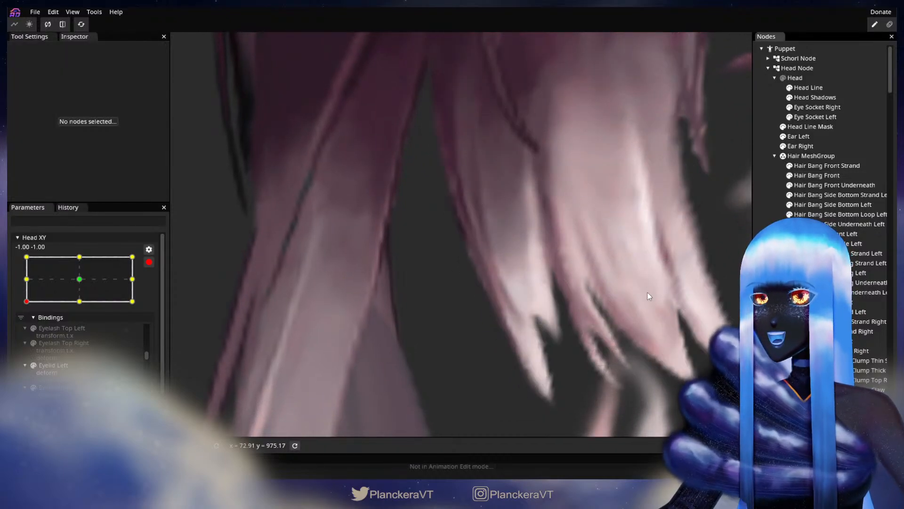
Stop keypoint editing and sweep Head XY from -1.00, -1.00 to -1.00, 1.00 to check how the bangs deform.
scroll(673, 339, "down", 2)
scroll(674, 338, "down", 3)
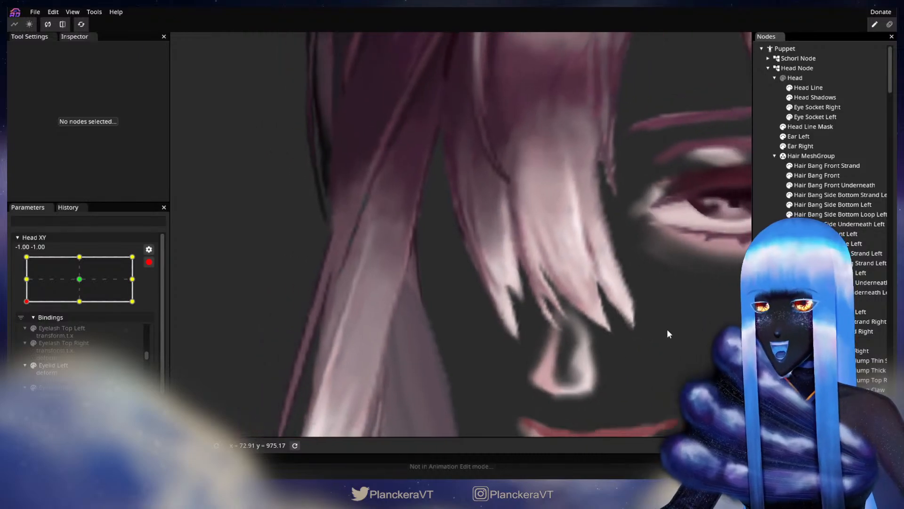
scroll(646, 315, "down", 5)
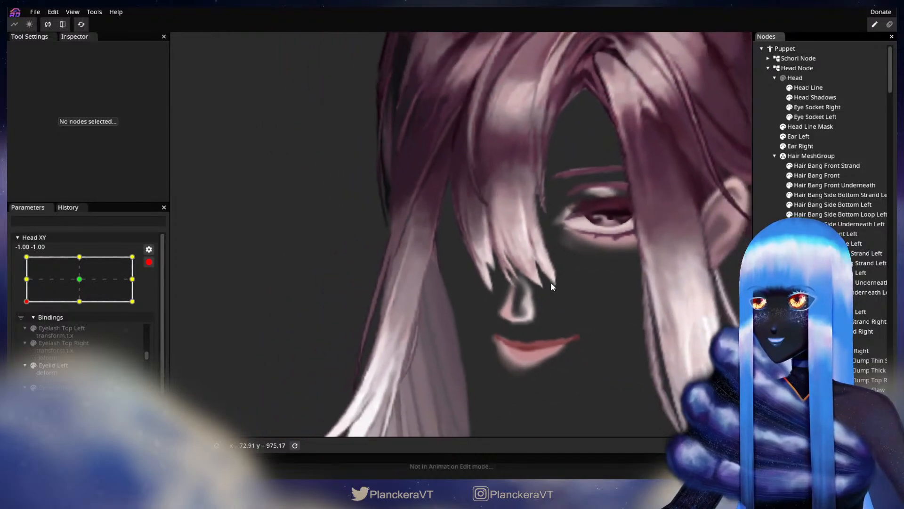
scroll(552, 302, "down", 4)
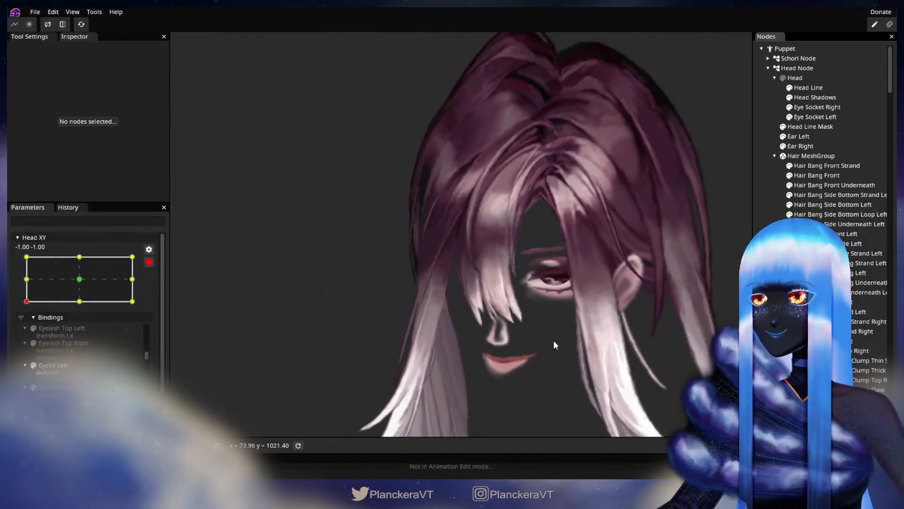
left_click(148, 262)
left_click(27, 329)
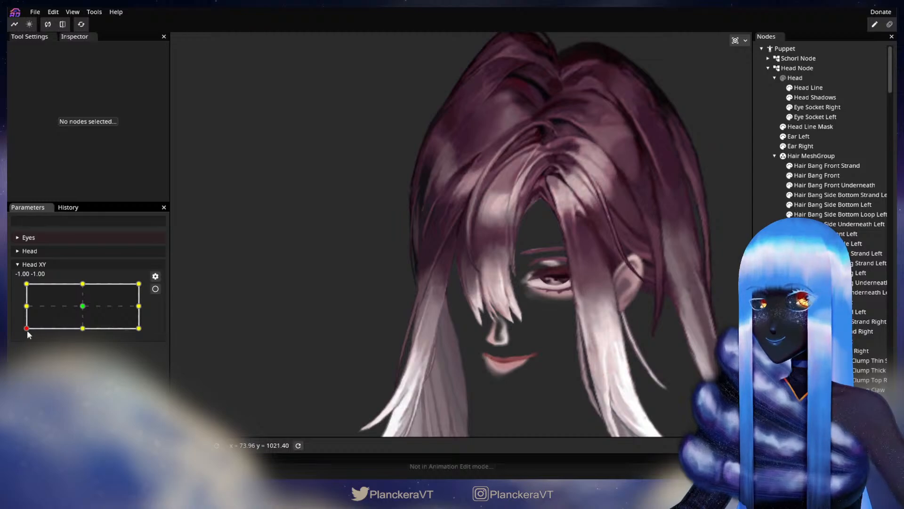
left_click_drag(27, 330, 10, 285)
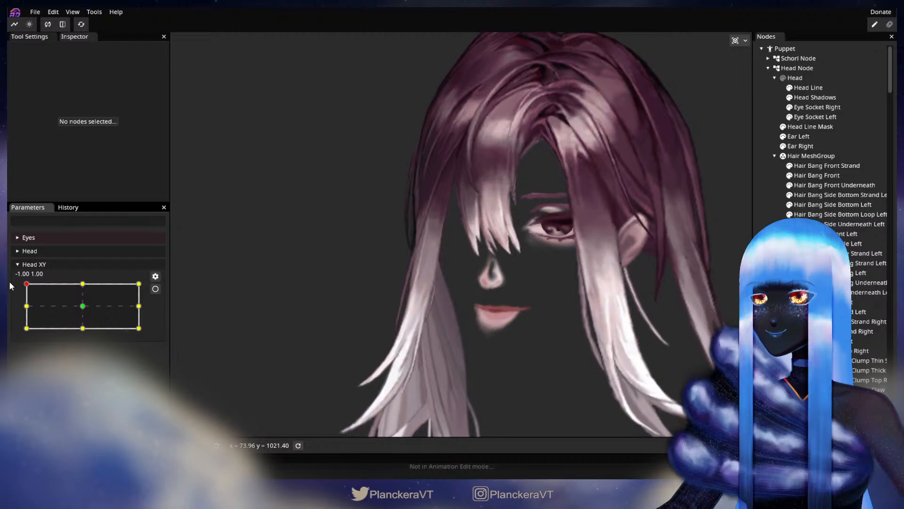
Adjust the mesh points of the left strand of Hair Bang Front at the Head XY -1.00, 1.00 keypoint.
left_click(156, 289)
scroll(386, 323, "up", 4)
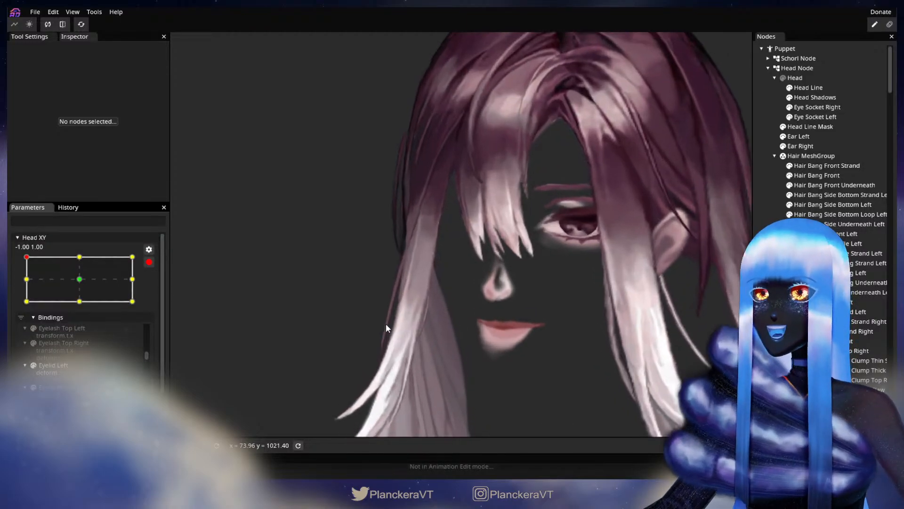
scroll(478, 271, "up", 5)
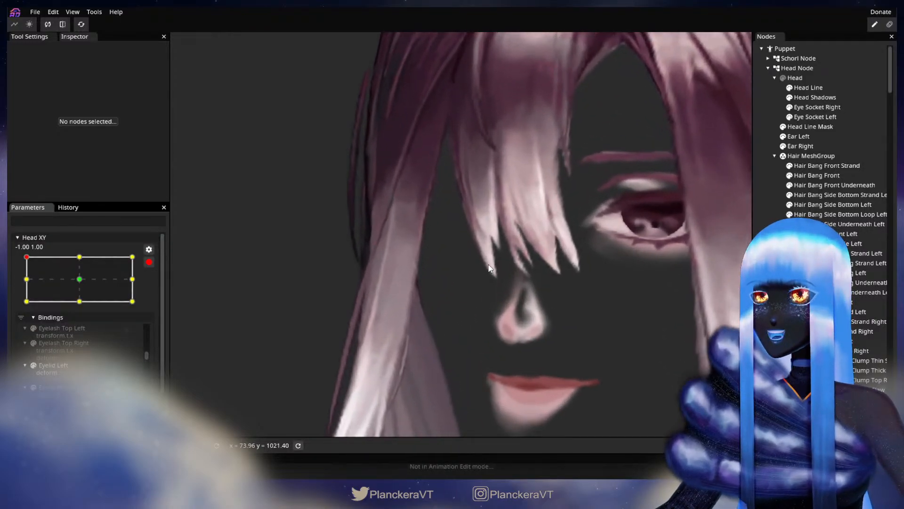
scroll(489, 263, "up", 5)
left_click_drag(488, 239, 514, 306)
scroll(486, 353, "up", 2)
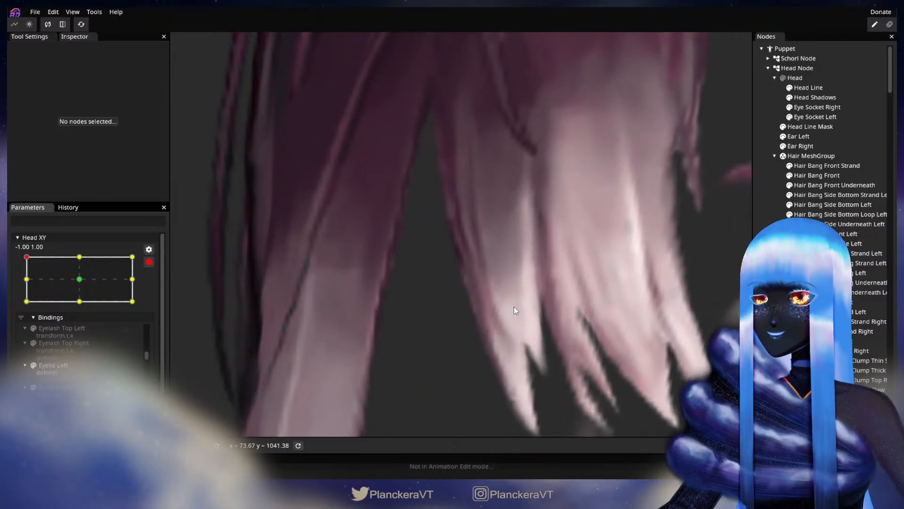
left_click(828, 178)
scroll(474, 294, "up", 1)
left_click(486, 285)
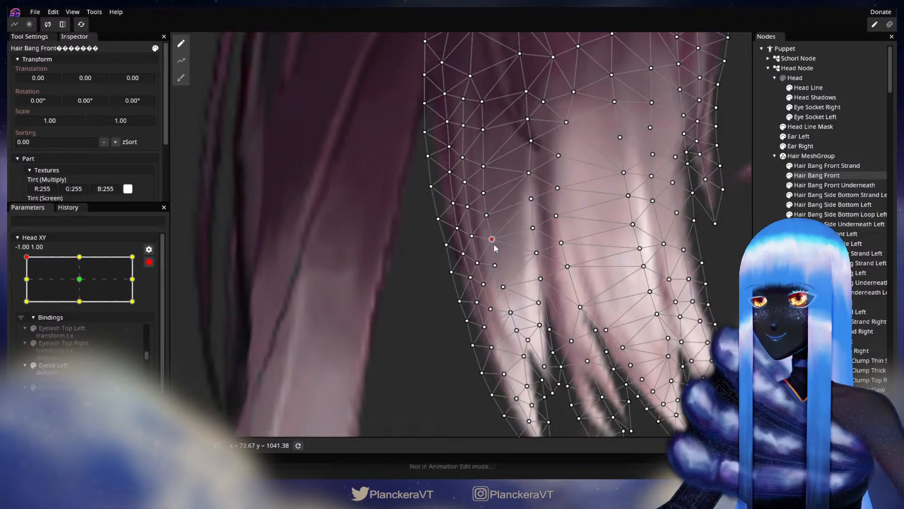
key("Escape")
Leave keypoint editing and preview the bangs while moving Head XY along X -1.00, ending at -1.00, -1.00.
scroll(513, 301, "down", 2)
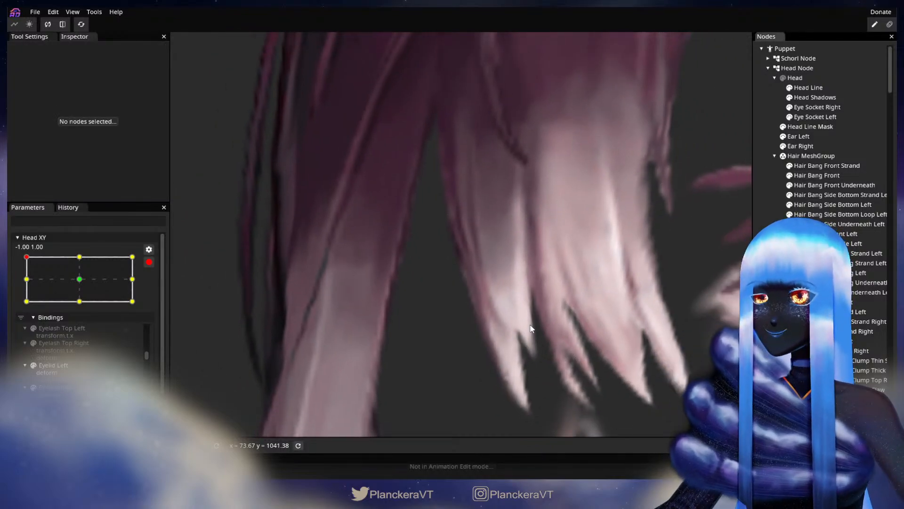
scroll(531, 328, "down", 5)
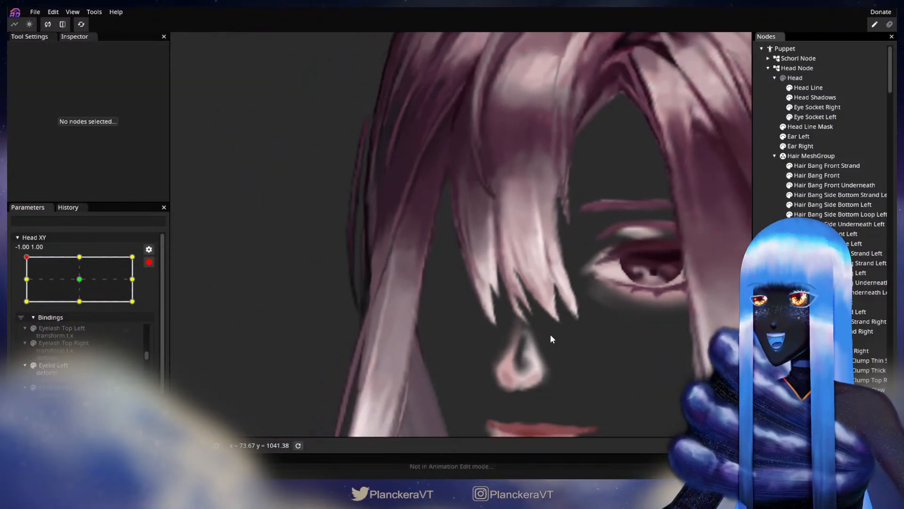
scroll(556, 334, "down", 4)
scroll(567, 332, "down", 4)
scroll(567, 333, "down", 2)
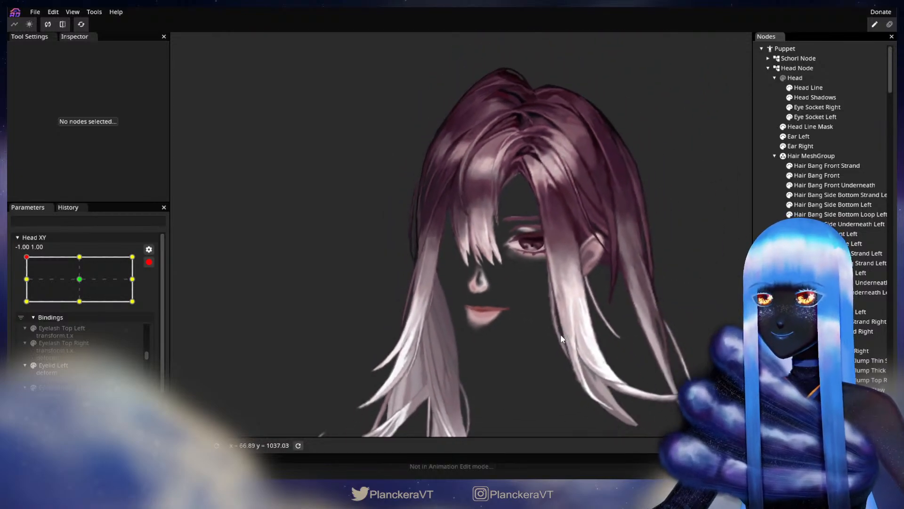
left_click(149, 262)
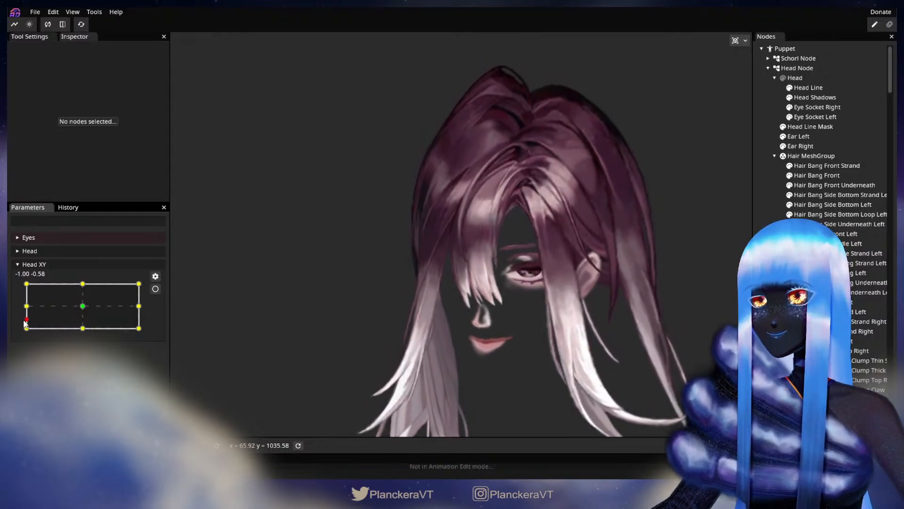
left_click_drag(25, 332, 20, 300)
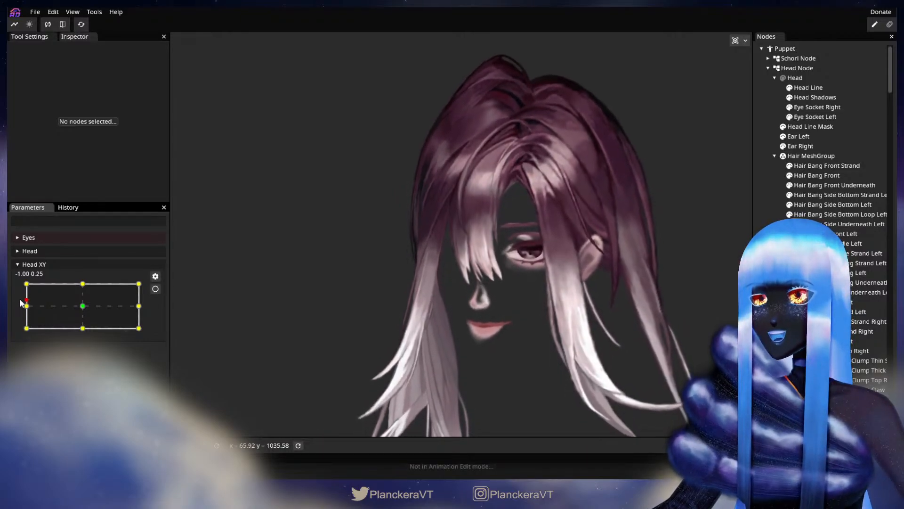
mouse_move(22, 332)
left_mouse_down()
mouse_move(28, 284)
mouse_move(30, 336)
mouse_move(27, 302)
mouse_move(27, 329)
left_mouse_up()
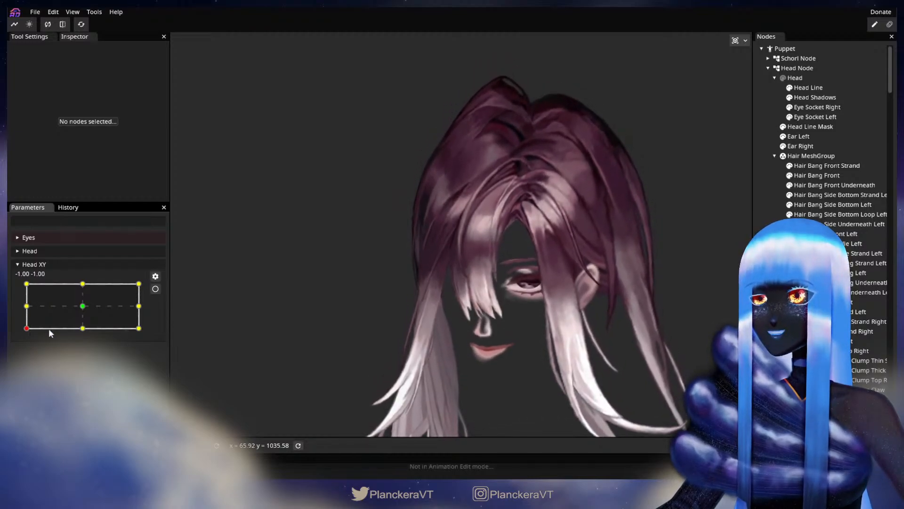
Touch up the lower tips of Hair Bang Front with the Circle Brush at size 7.00 for the Head XY -1.00, -1.00 keypoint.
left_click(155, 289)
scroll(505, 290, "up", 2)
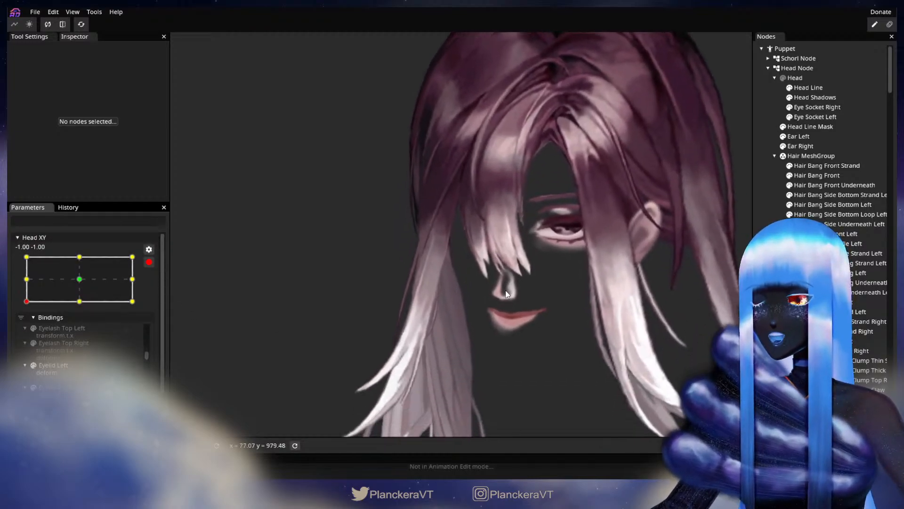
scroll(545, 327, "up", 2)
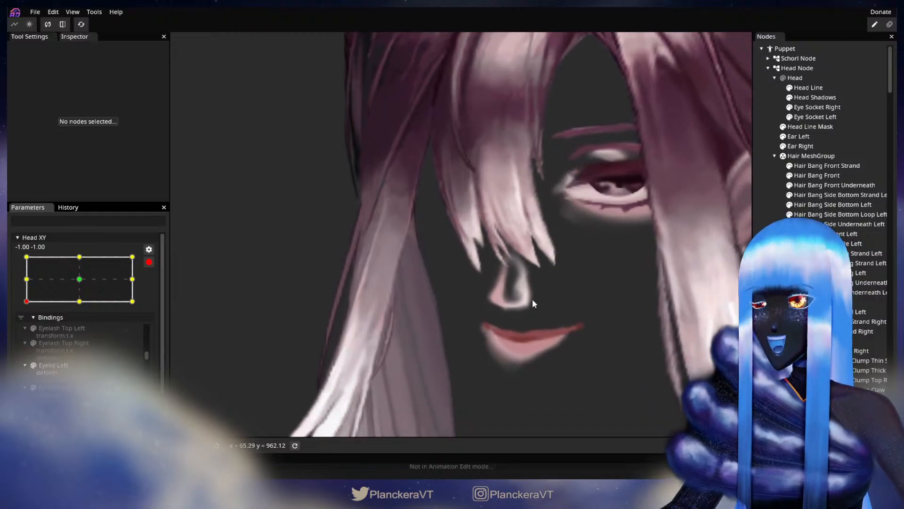
scroll(536, 302, "up", 2)
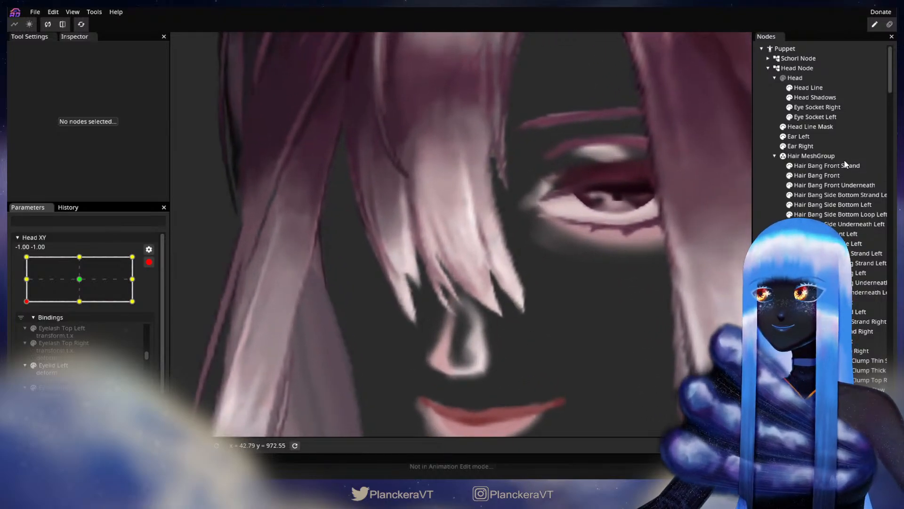
left_click(838, 176)
scroll(605, 284, "up", 2)
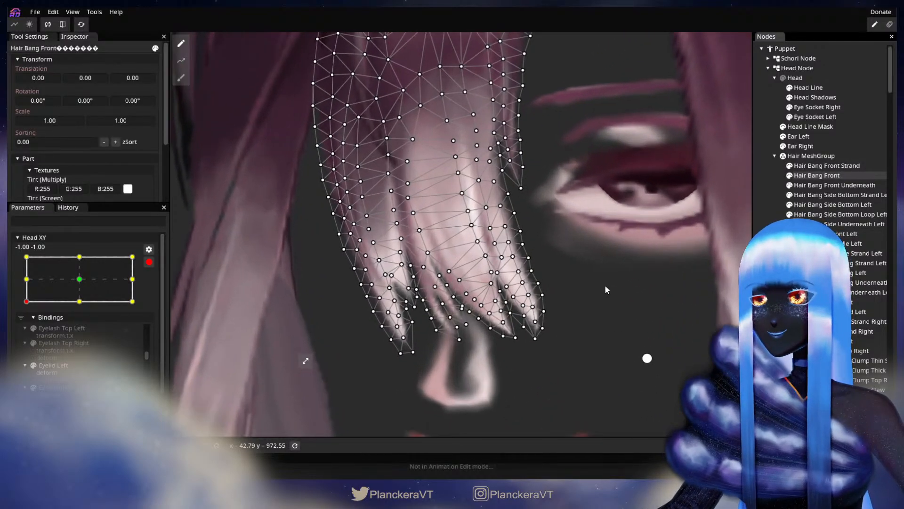
left_click(181, 79)
scroll(639, 241, "up", 2)
left_click_drag(638, 264, 664, 192)
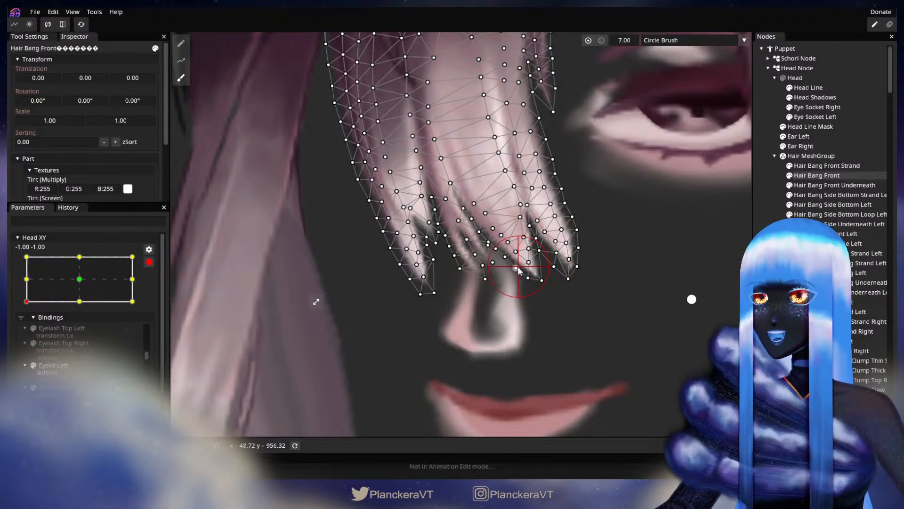
left_click_drag(518, 267, 526, 297)
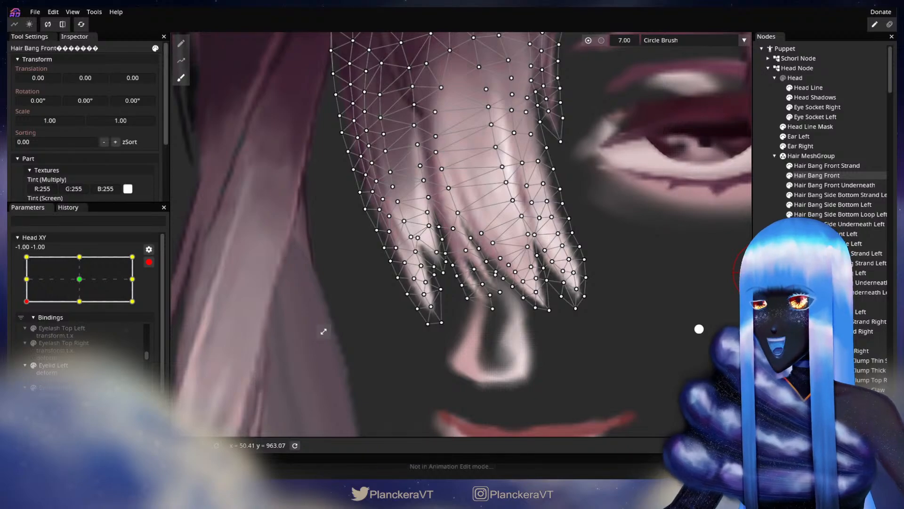
left_click(613, 290)
Stop keypoint editing and move Head XY around the -1.00, -1.00 corner to examine the bang tips in motion.
scroll(613, 293, "down", 3)
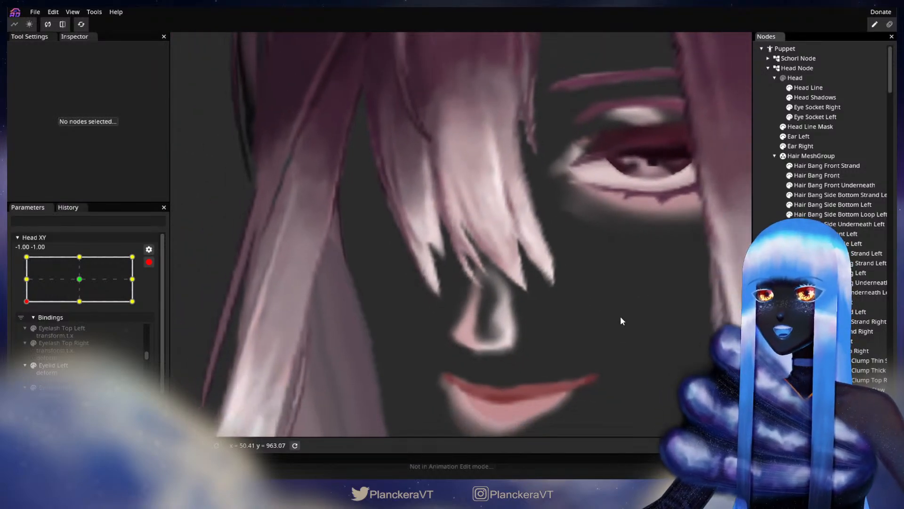
scroll(622, 319, "down", 3)
scroll(624, 317, "down", 3)
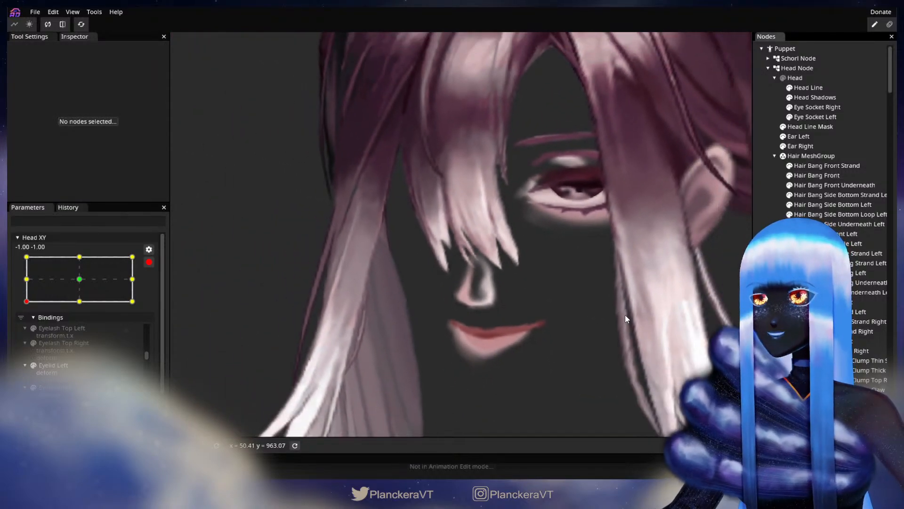
scroll(627, 315, "down", 3)
scroll(599, 277, "down", 2)
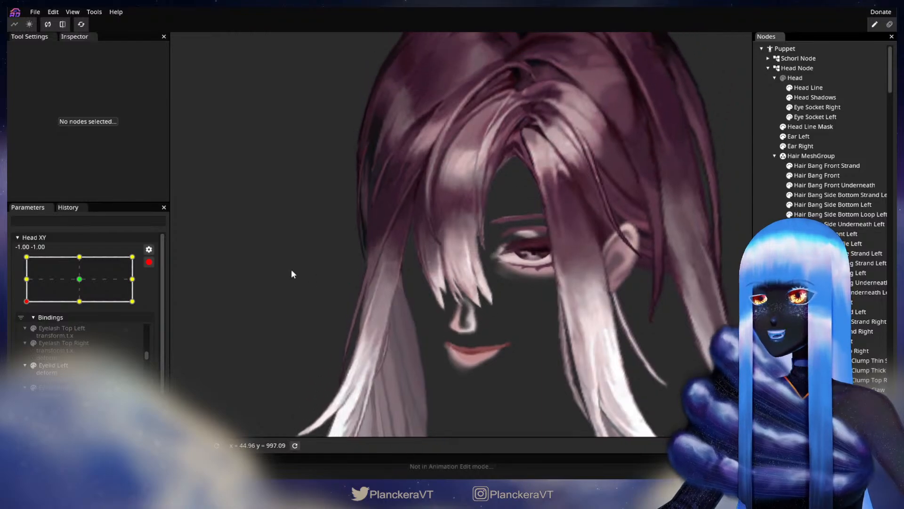
left_click(149, 262)
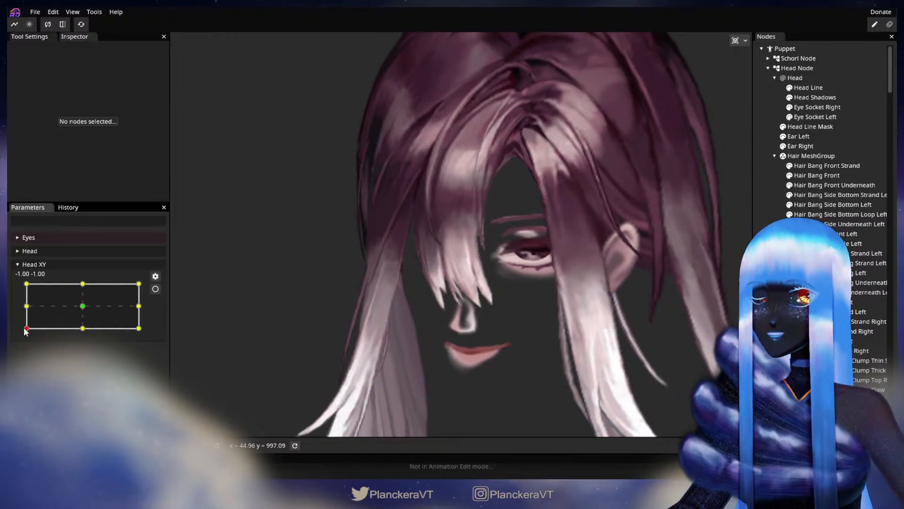
mouse_move(28, 333)
left_mouse_down()
mouse_move(22, 321)
mouse_move(20, 330)
left_mouse_up()
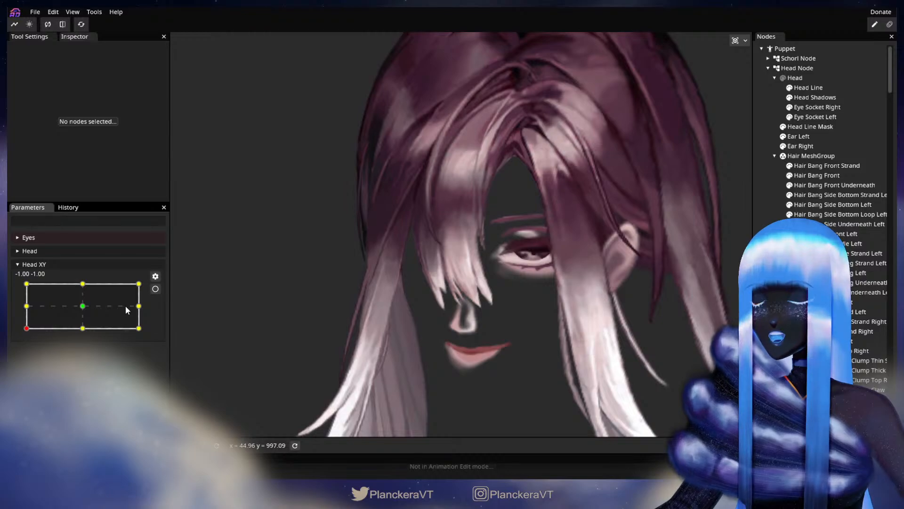
Refine individual mesh points at the tips of Hair Bang Front near the nose for the Head XY -1.00, -1.00 keypoint.
left_click(155, 289)
scroll(373, 328, "up", 5)
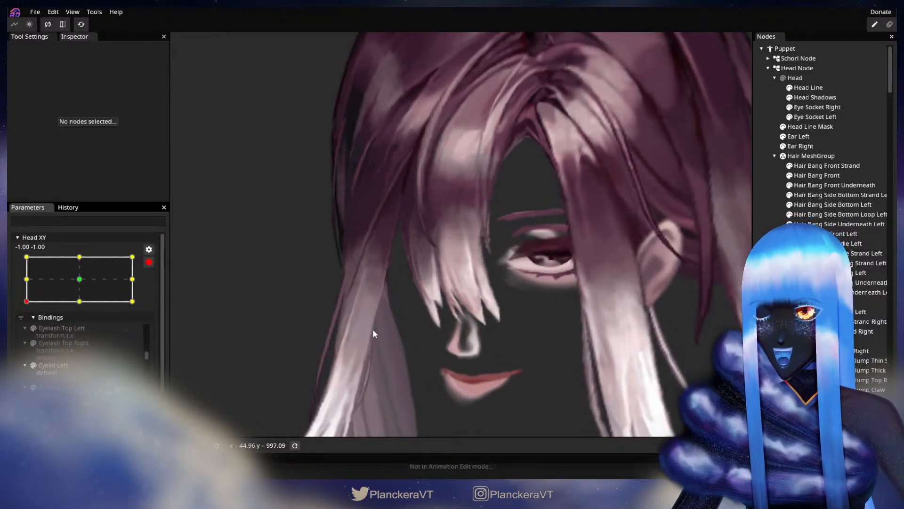
scroll(367, 328, "up", 3)
left_click_drag(514, 391, 501, 261)
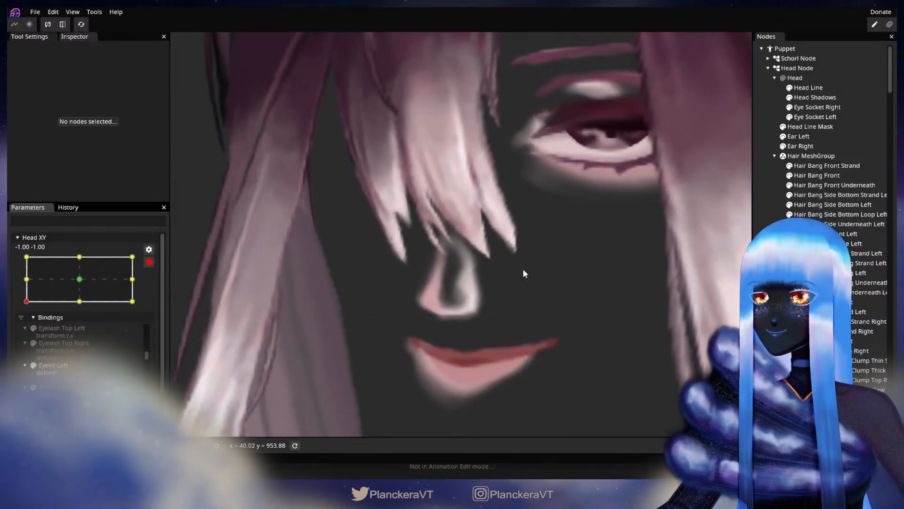
left_click(815, 177)
scroll(527, 292, "up", 1)
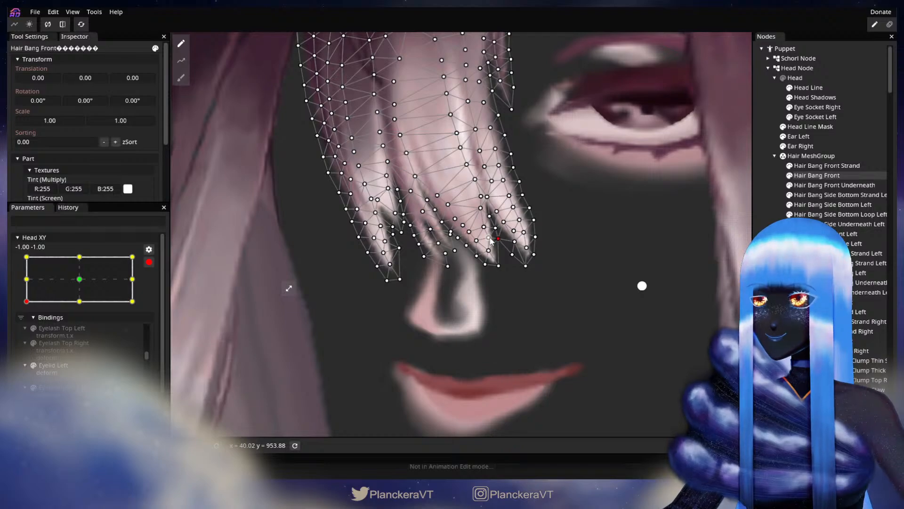
left_click(590, 266)
scroll(592, 268, "down", 3)
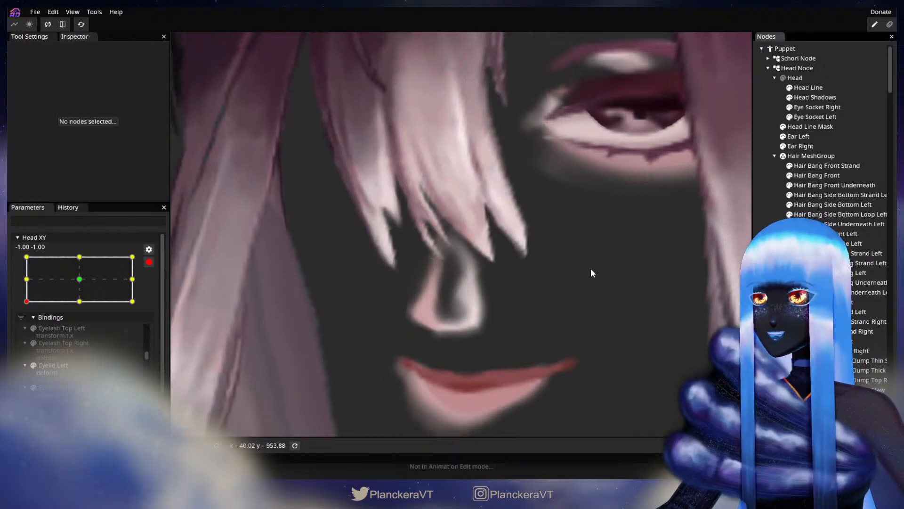
scroll(607, 311, "down", 5)
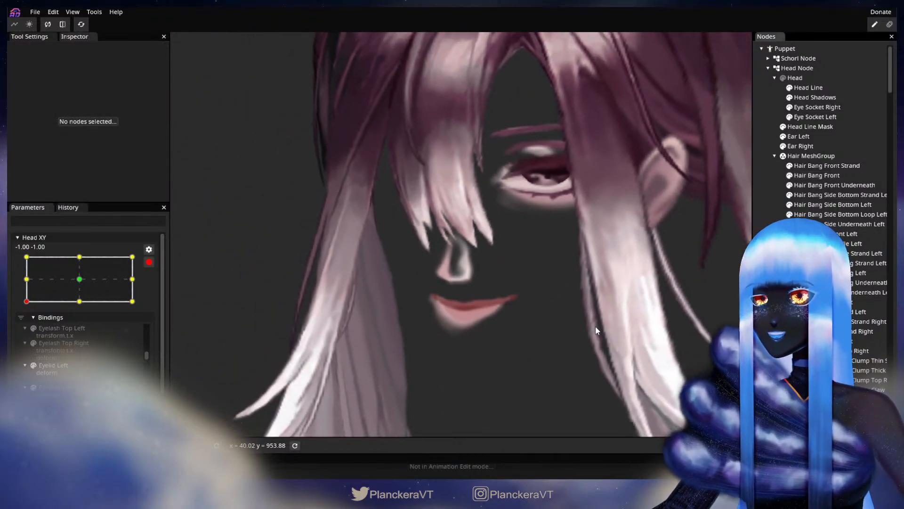
Stop keypoint editing and sweep Head XY along X -1.00 to check the bangs, ending at -1.00, 1.00.
scroll(556, 352, "down", 4)
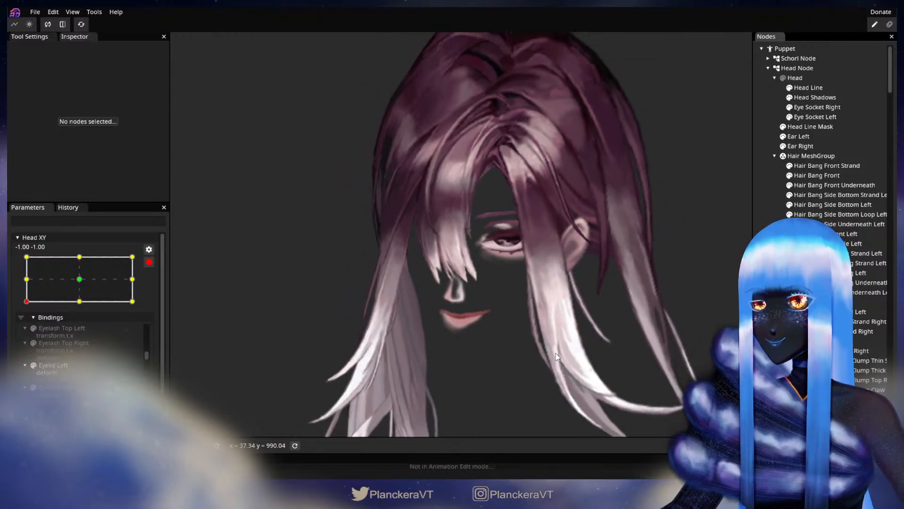
left_click(150, 263)
left_click_drag(27, 333, 14, 286)
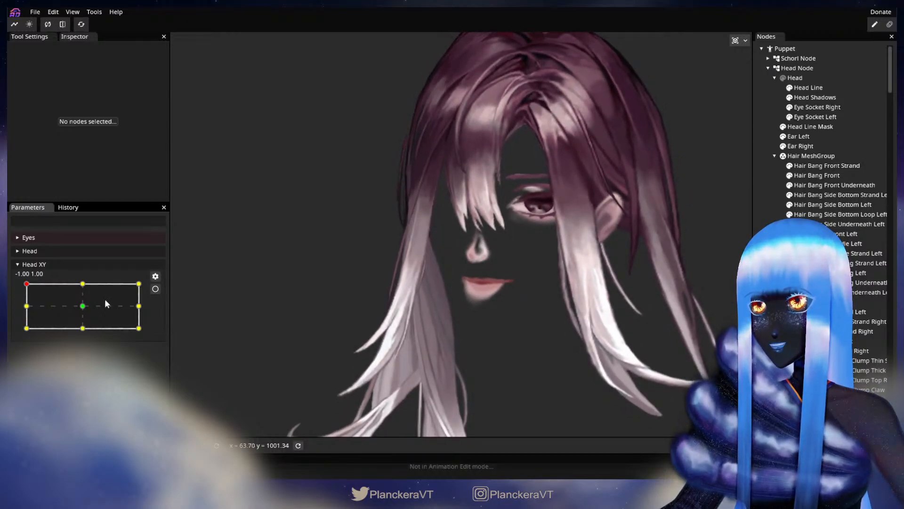
Pull in the end points of the wide middle tip of Hair Bang Front for the Head XY -1.00, 1.00 keypoint.
left_click(155, 288)
scroll(463, 279, "up", 5)
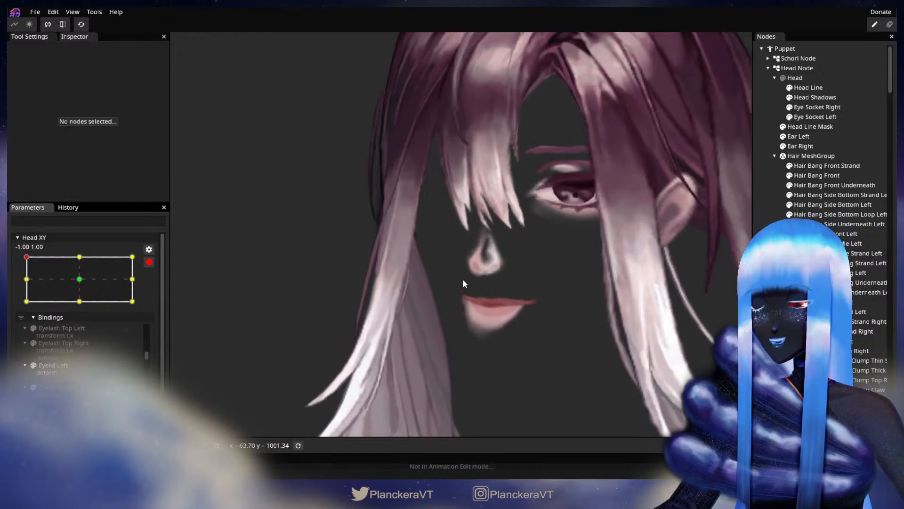
scroll(463, 280, "up", 5)
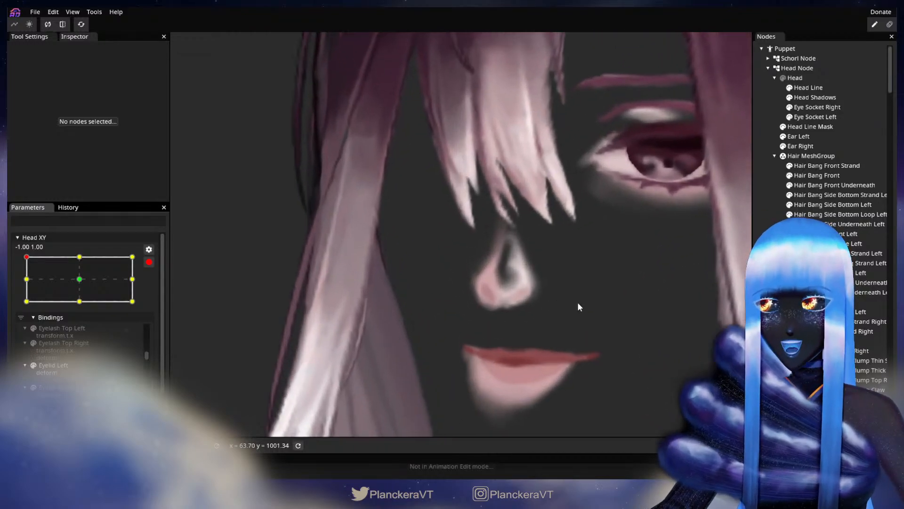
scroll(598, 283, "up", 3)
left_click(868, 174)
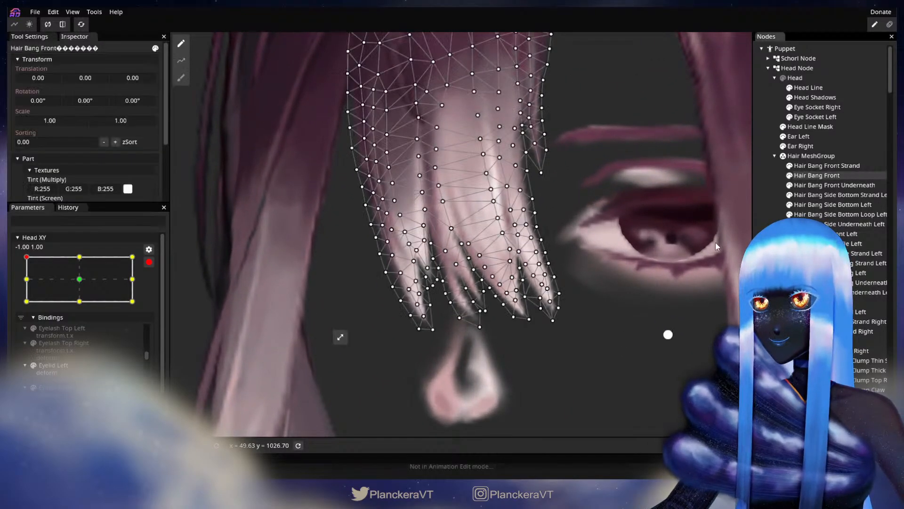
scroll(611, 322, "up", 3)
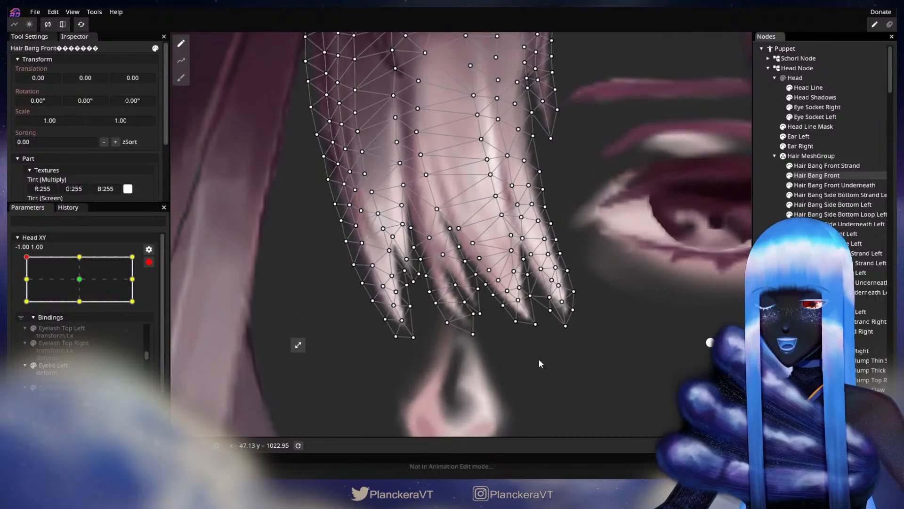
left_click_drag(526, 323, 527, 321)
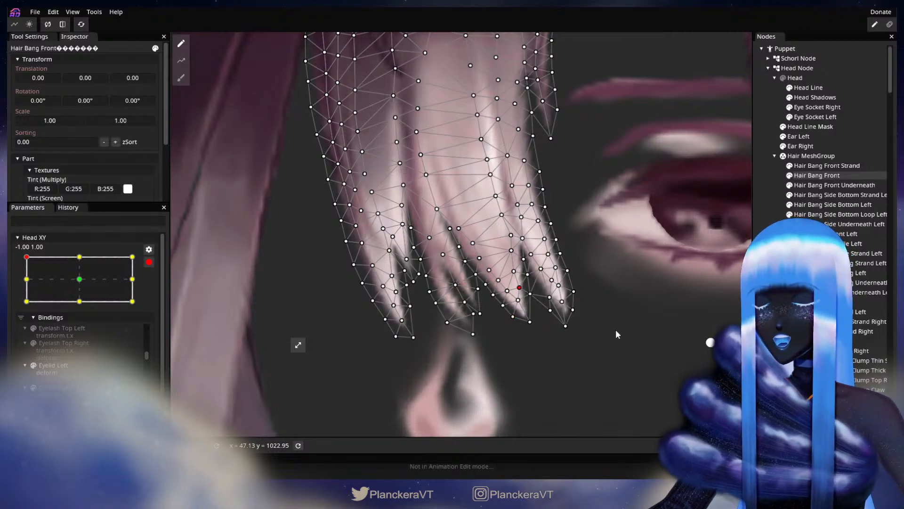
left_click(591, 348)
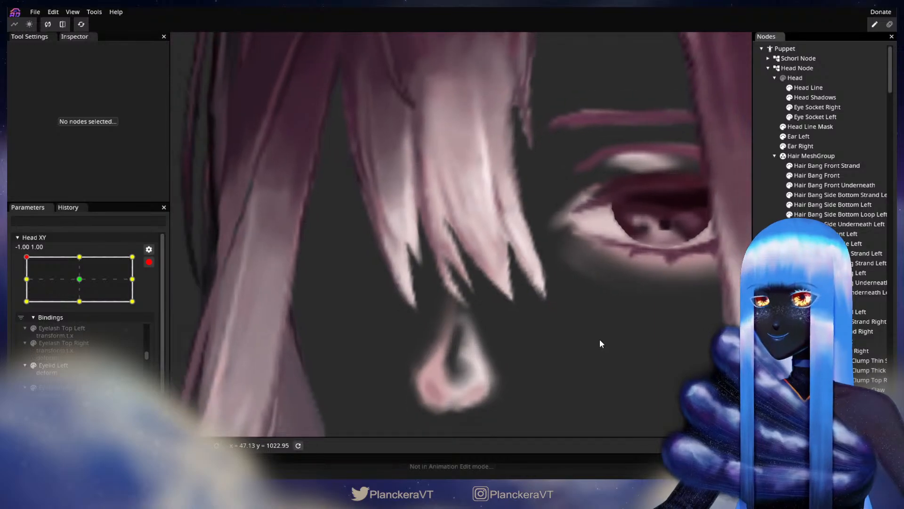
Leave keypoint editing and preview the whole head while moving Head XY along X -1.00, returning to -1.00, 1.00.
scroll(601, 347, "down", 2)
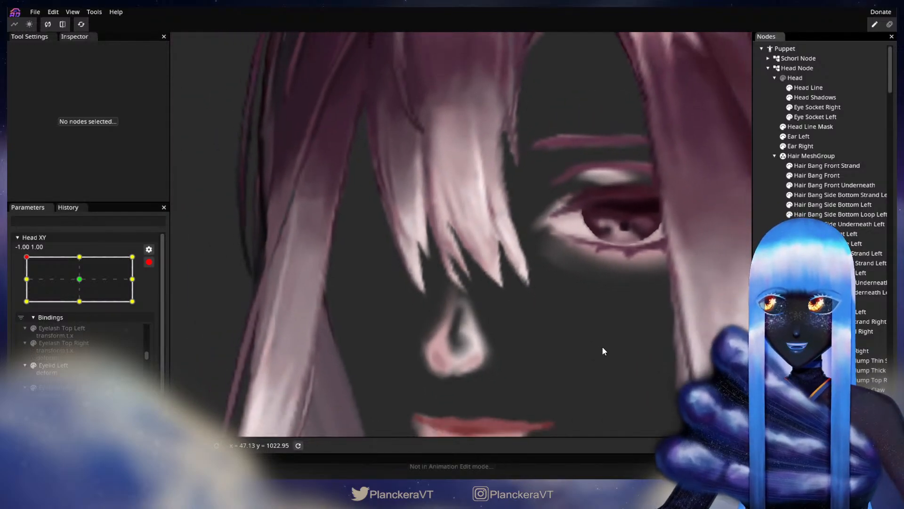
scroll(600, 352, "down", 2)
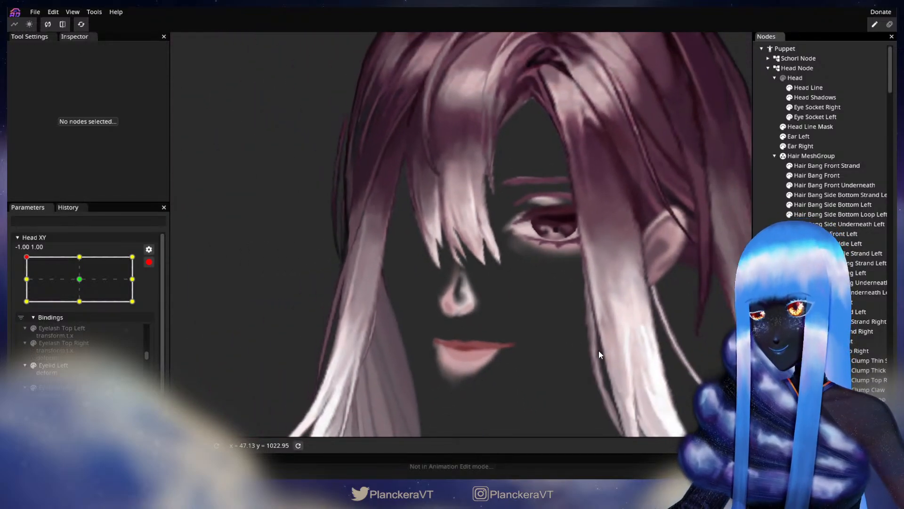
scroll(595, 346, "down", 2)
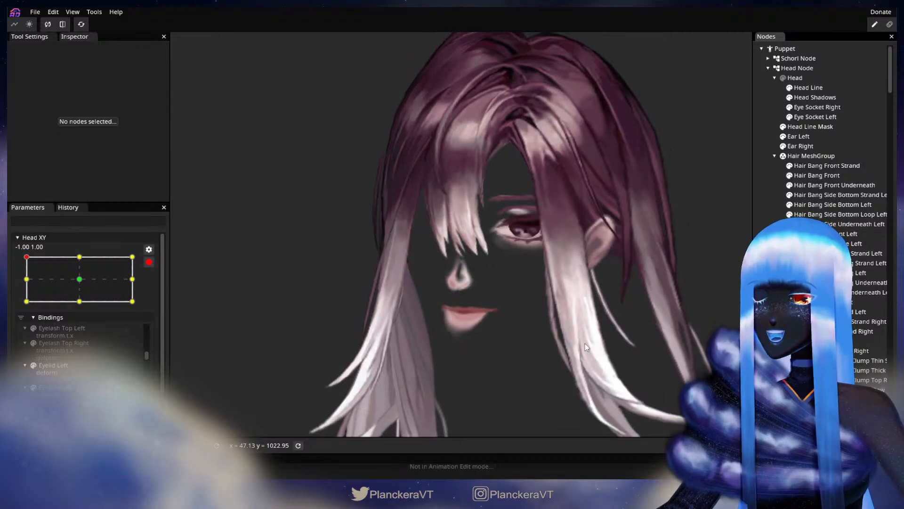
left_click_drag(326, 300, 322, 290)
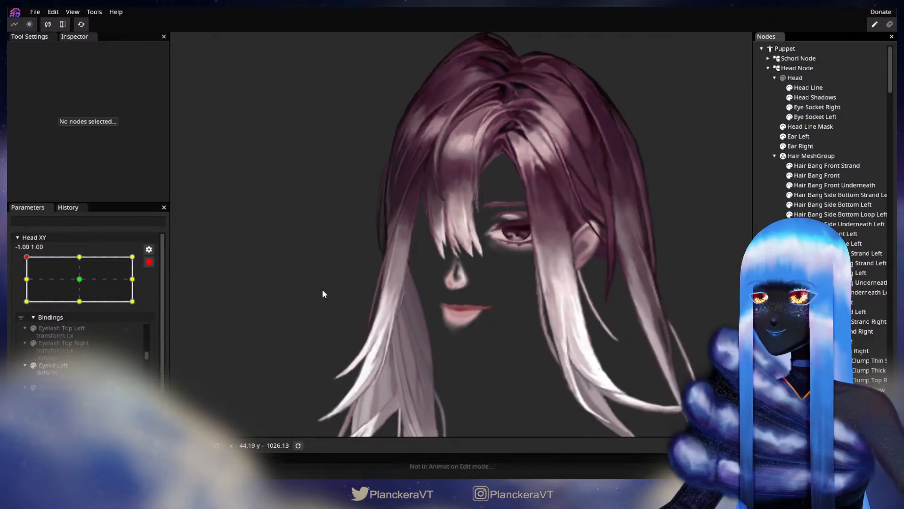
left_click(149, 261)
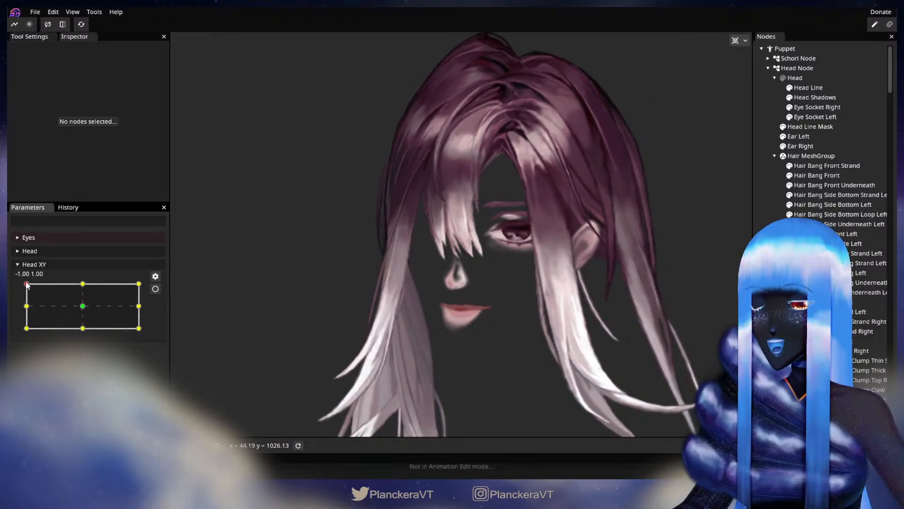
mouse_move(26, 284)
left_mouse_down()
mouse_move(18, 334)
mouse_move(13, 300)
mouse_move(27, 283)
left_mouse_up()
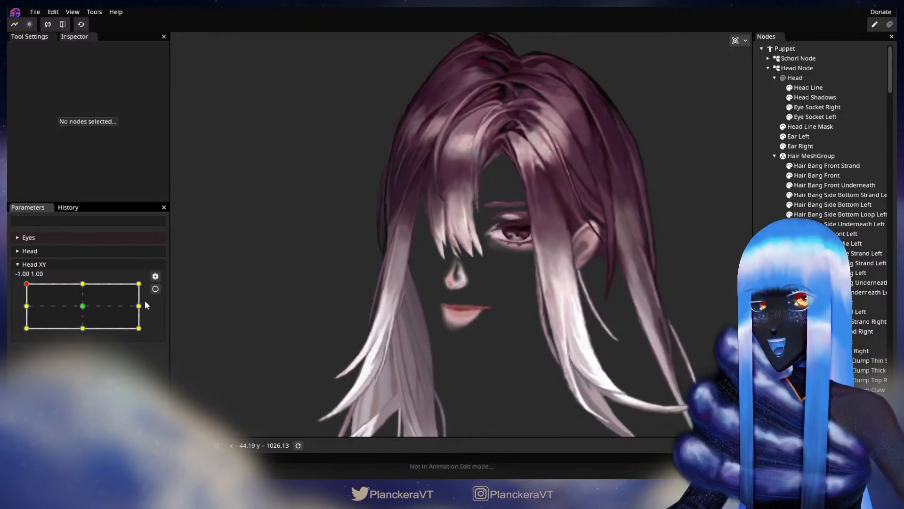
Adjust the Hair Bang Front mesh points around the gap between the two tips nearest the eye for Head XY -1.00, 1.00.
left_click(155, 289)
scroll(437, 323, "up", 3)
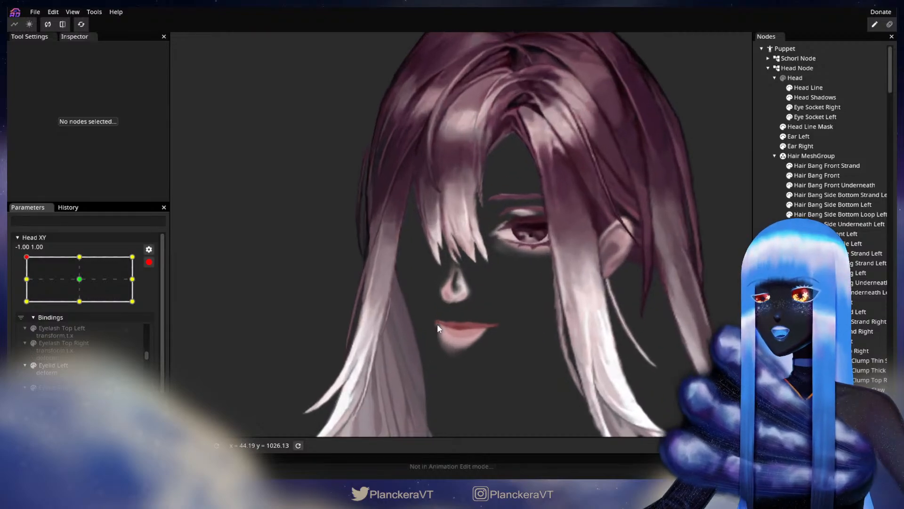
scroll(437, 324, "up", 5)
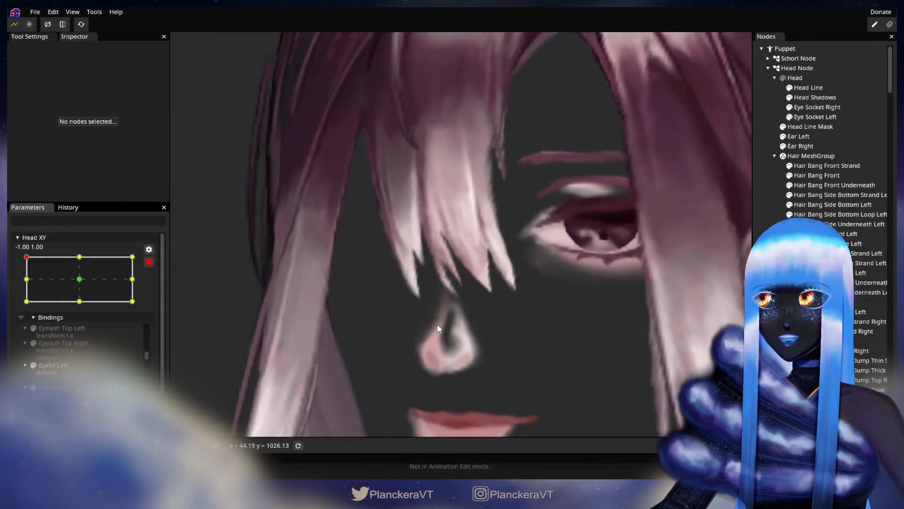
scroll(483, 314, "up", 2)
left_click(814, 177)
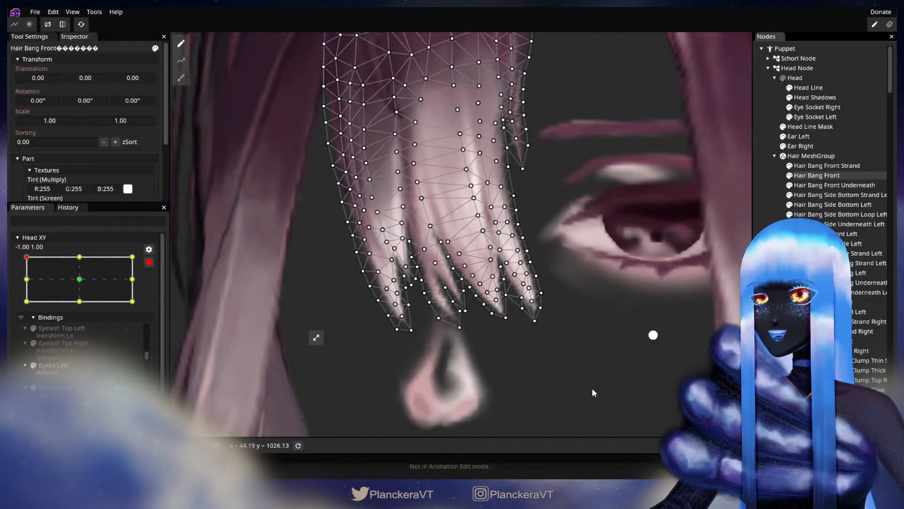
scroll(593, 388, "up", 2)
scroll(507, 354, "up", 3)
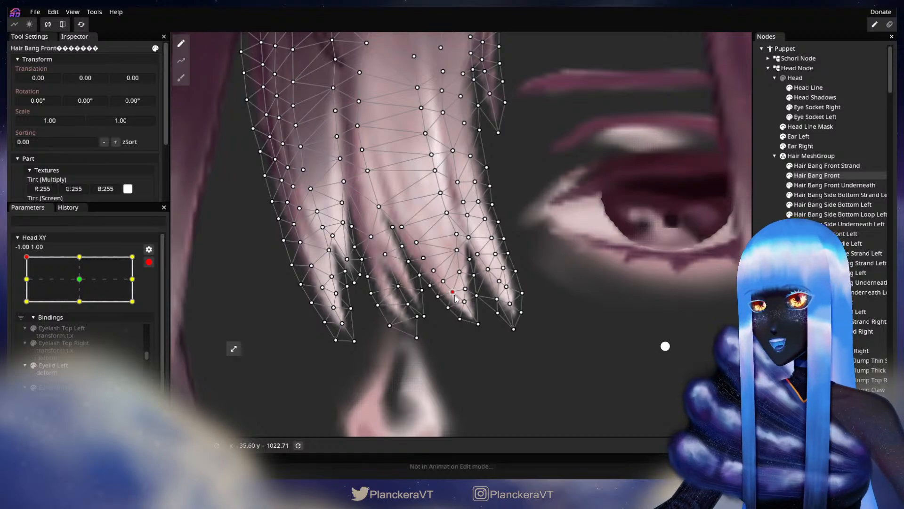
left_click(468, 292)
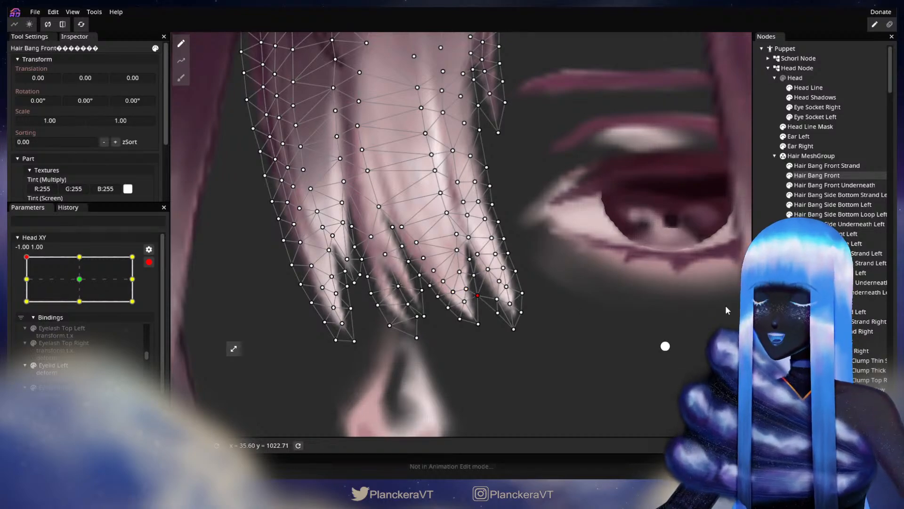
left_click(747, 298)
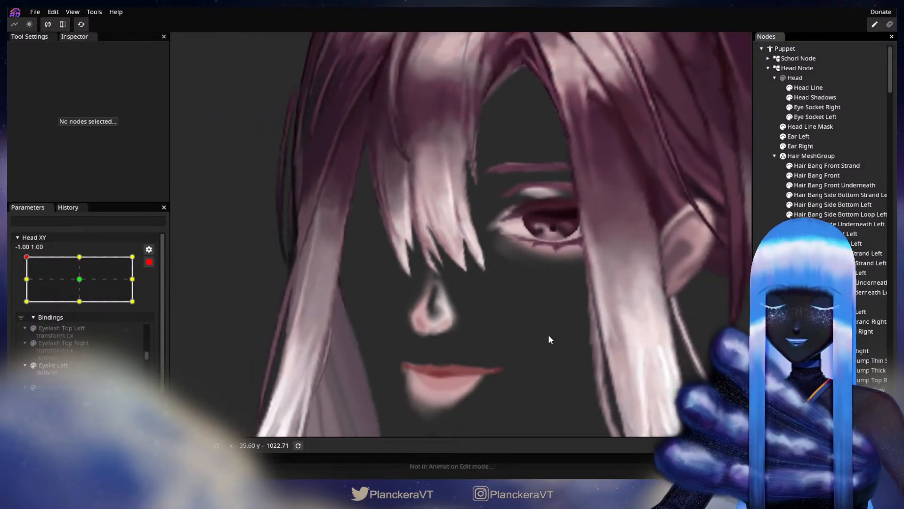
Stop keypoint editing and move Head XY from -1.00, 1.00 down to -1.00, -1.00 to review the bang motion.
left_click_drag(533, 283, 534, 321)
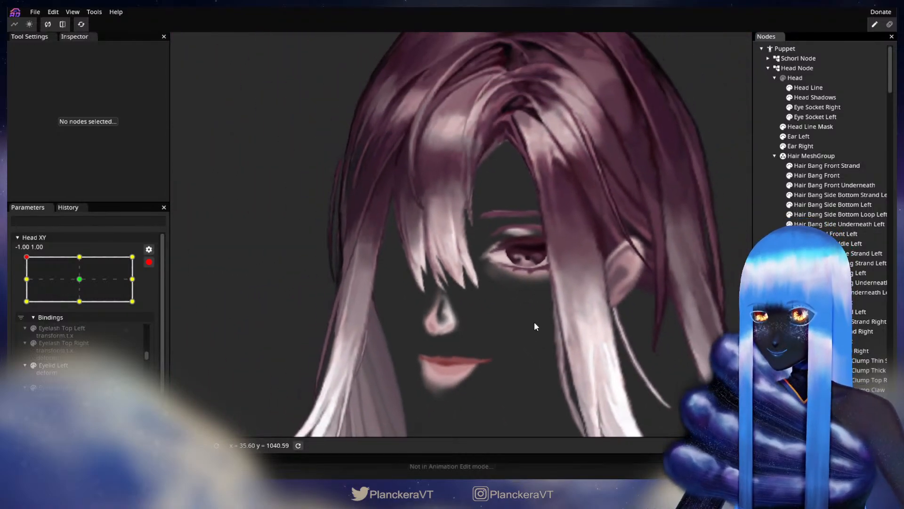
scroll(534, 322, "down", 1)
left_click(148, 262)
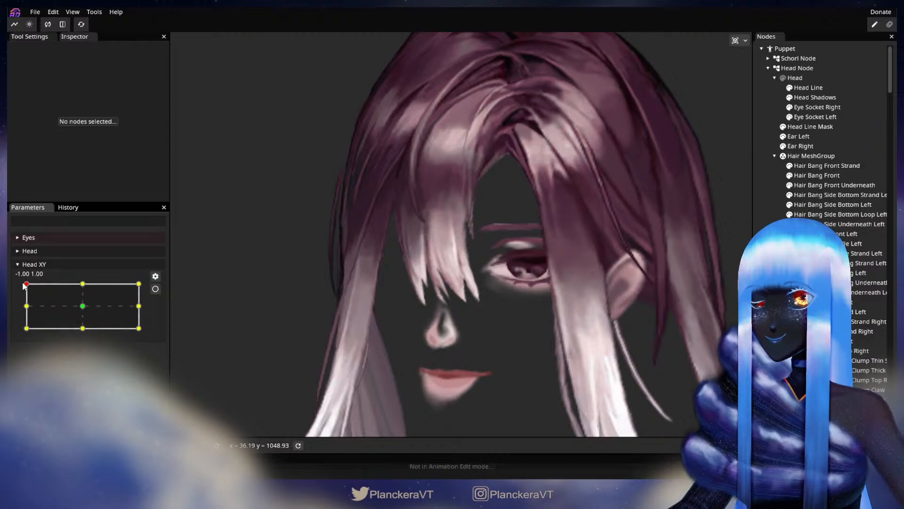
left_click_drag(27, 284, 14, 329)
Reshape the wide middle tip and the thin strands above the nose in Hair Bang Front for the Head XY -1.00, -1.00 keypoint.
left_click(155, 289)
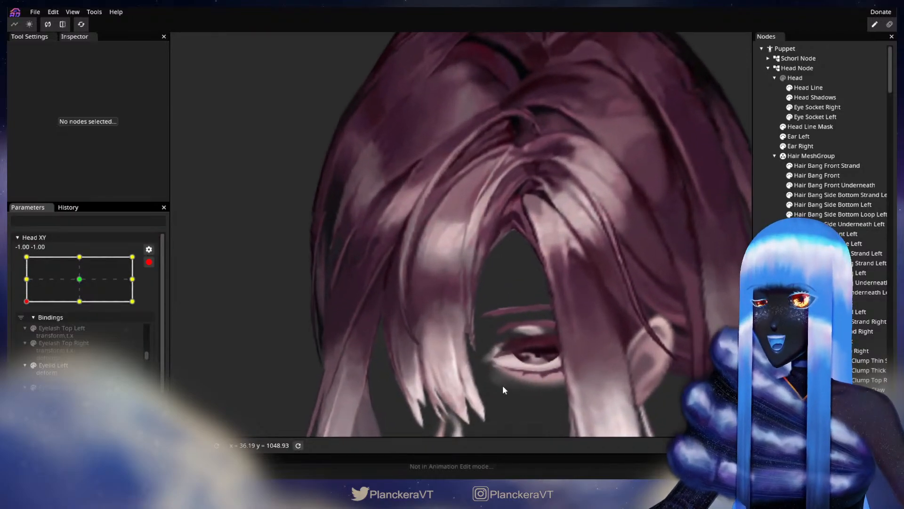
left_click_drag(498, 431, 513, 306)
scroll(513, 306, "up", 7)
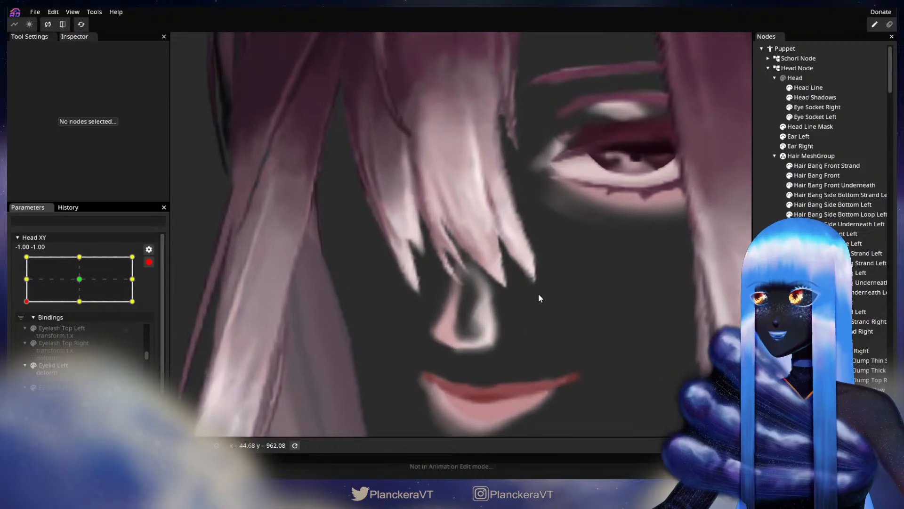
left_click(819, 175)
scroll(519, 297, "up", 3)
scroll(577, 300, "up", 2)
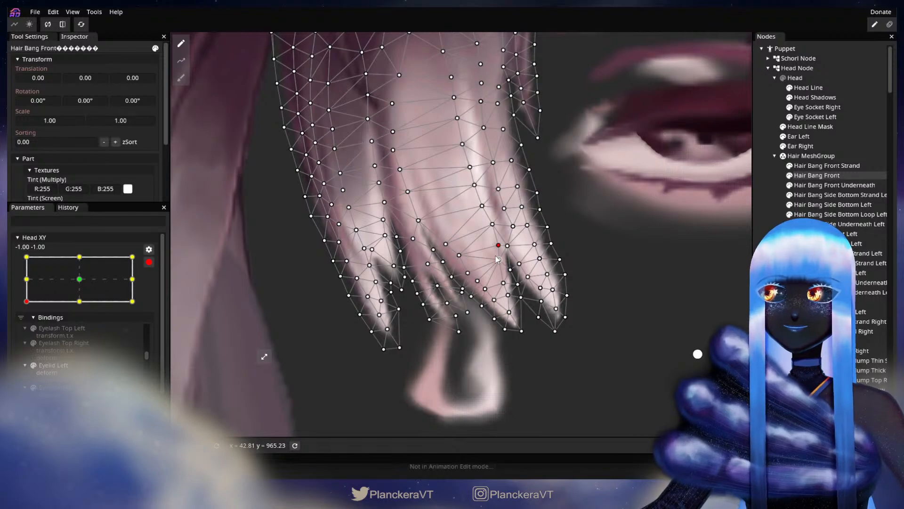
scroll(496, 271, "up", 1)
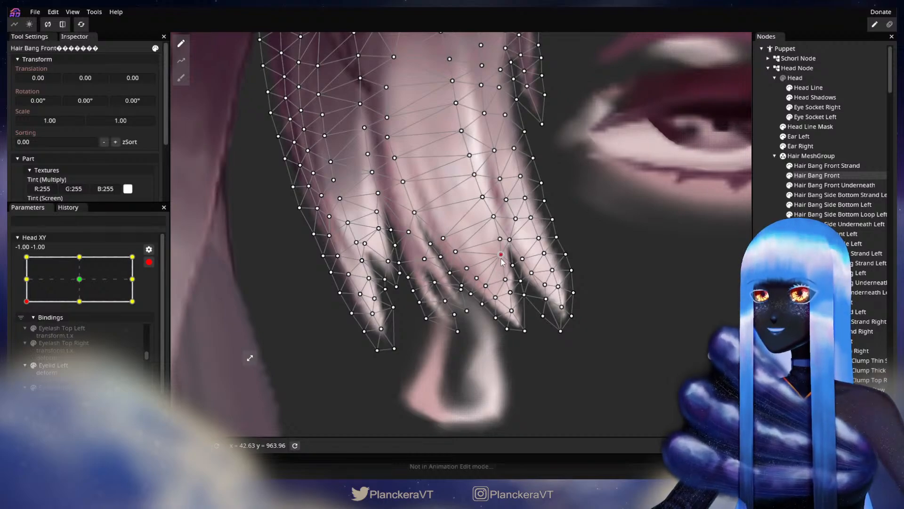
left_click(506, 347)
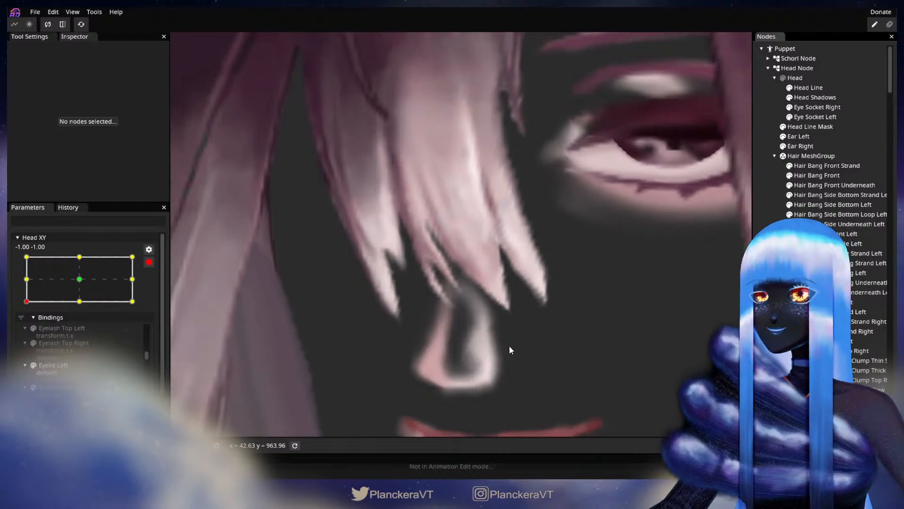
left_click(826, 176)
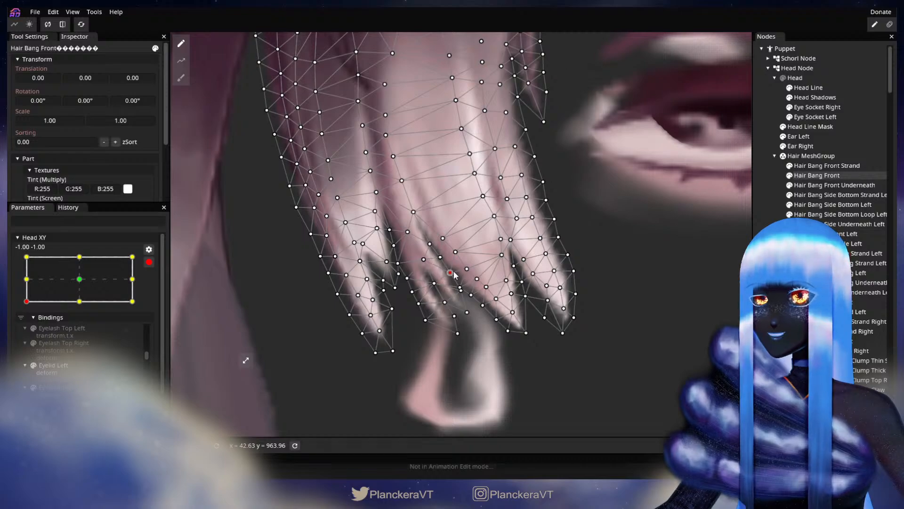
left_click(623, 295)
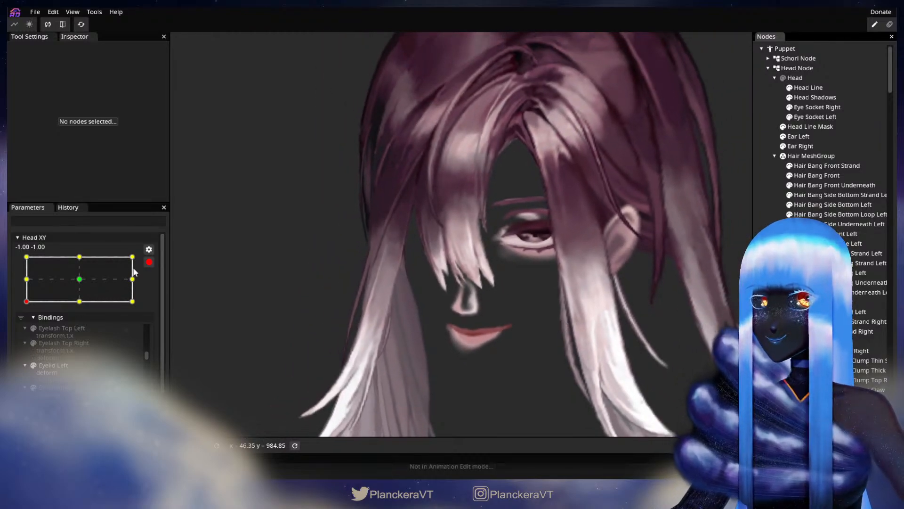
Turn off keypoint editing and move Head XY up and back to -1.00, -1.00 to examine the reshaped tips.
left_click(148, 262)
left_click_drag(26, 328, 24, 311)
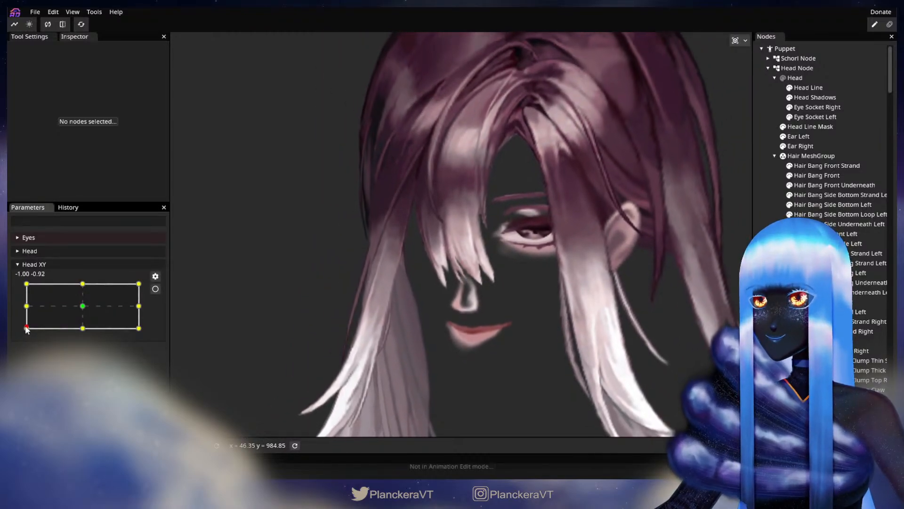
left_click_drag(22, 309, 23, 331)
Fine-tune the Hair Bang Front mesh points where the two tips nearest the eye split for the Head XY -1.00, -1.00 keypoint.
left_click(156, 289)
scroll(511, 301, "up", 5)
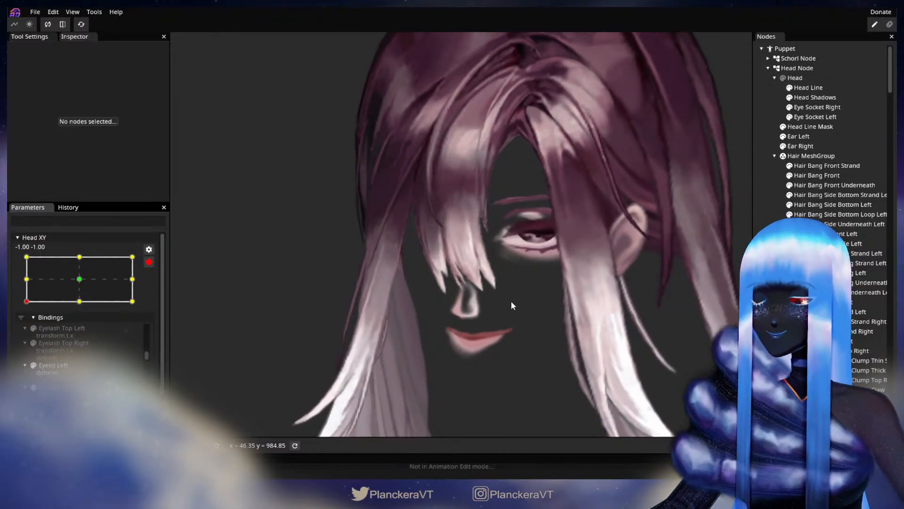
scroll(511, 299, "up", 5)
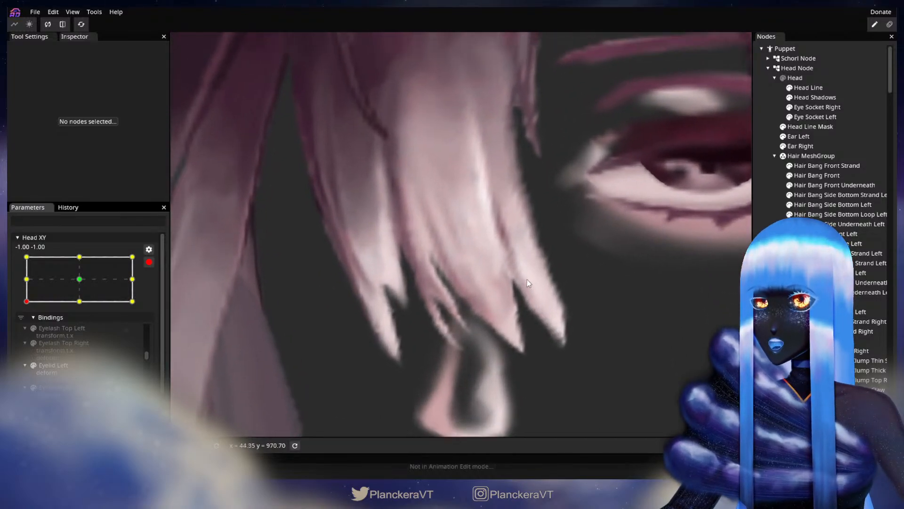
left_click(820, 175)
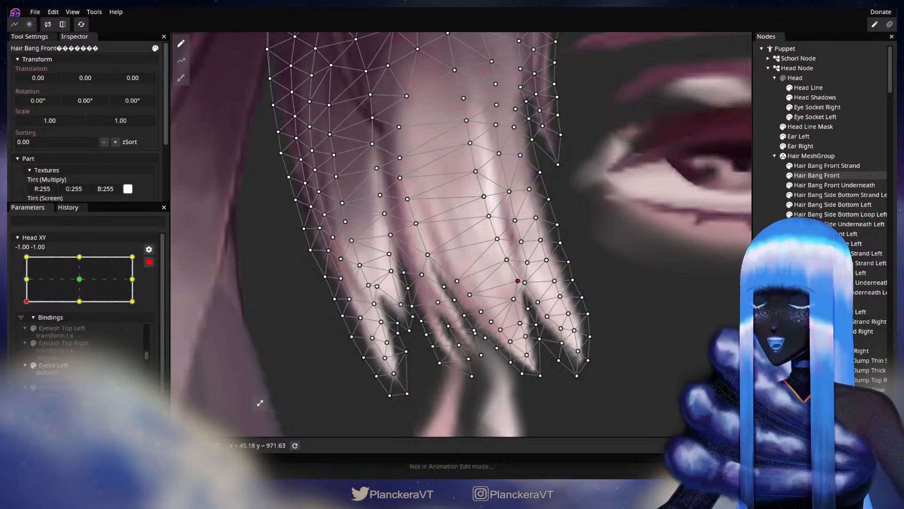
left_click(759, 289)
scroll(602, 313, "down", 5)
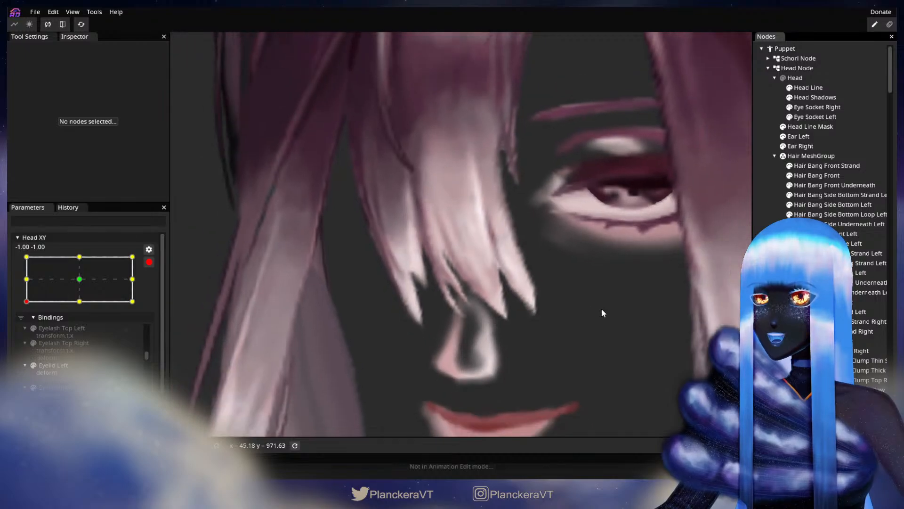
scroll(601, 312, "down", 5)
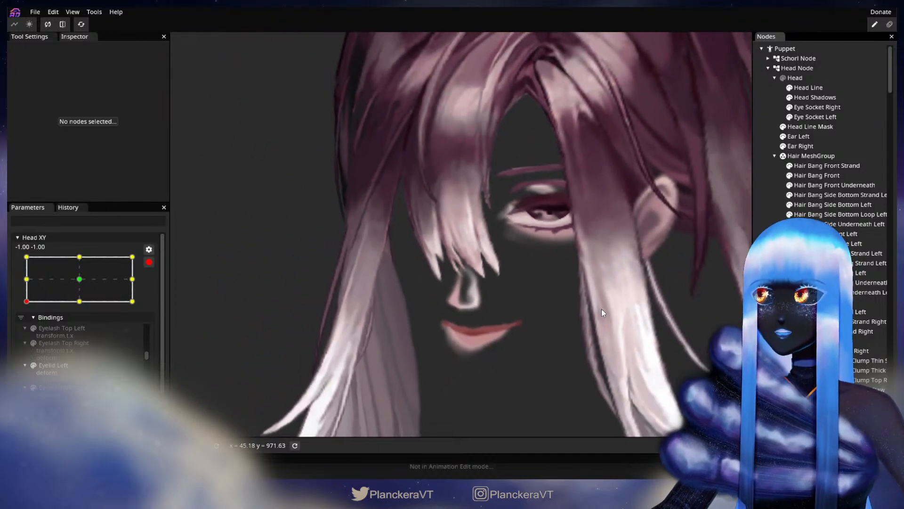
Turn off keypoint editing and move Head XY away from and back to -1.00, -1.00 to review the bang tips.
scroll(601, 309, "down", 5)
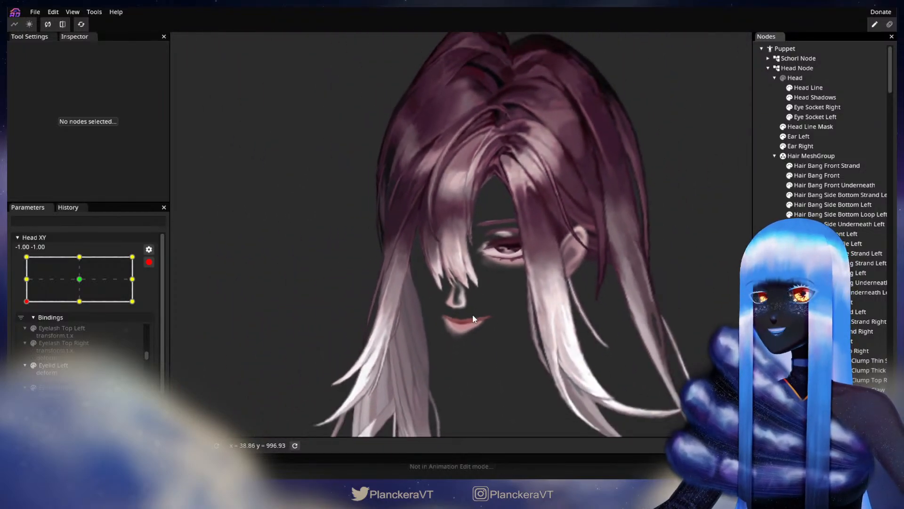
left_click(149, 262)
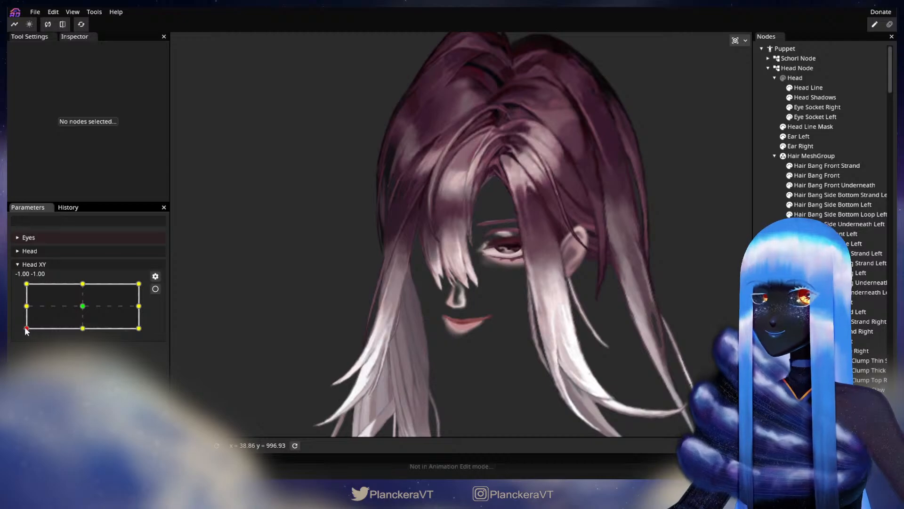
mouse_move(26, 330)
left_mouse_down()
mouse_move(24, 285)
mouse_move(22, 332)
left_mouse_up()
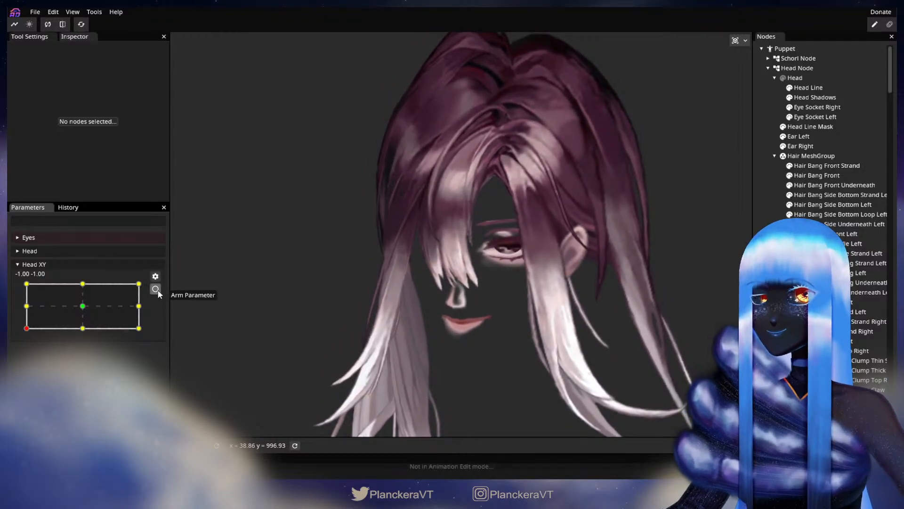
Nudge the wide middle tip of Hair Bang Front with the Circle Brush for the Head XY -1.00, -1.00 keypoint.
left_click(156, 291)
scroll(507, 391, "up", 5)
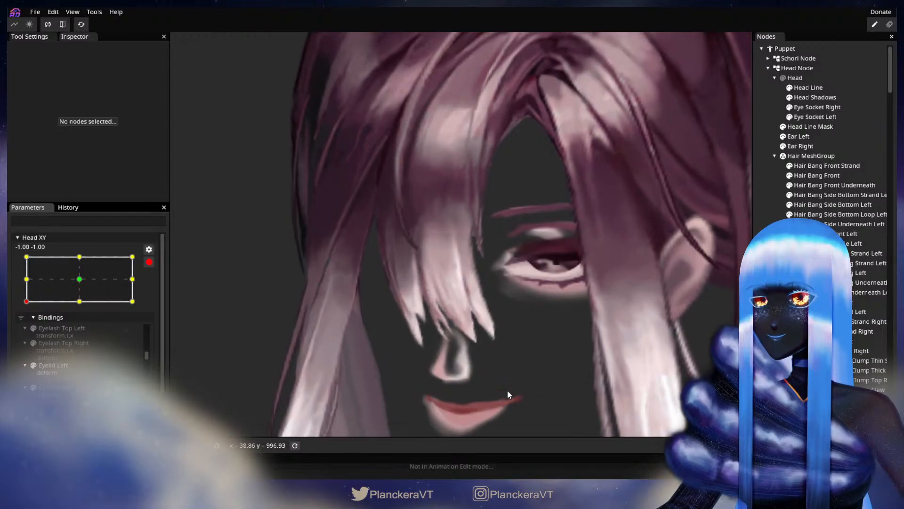
scroll(507, 391, "up", 3)
left_click_drag(507, 391, 508, 240)
scroll(522, 271, "up", 3)
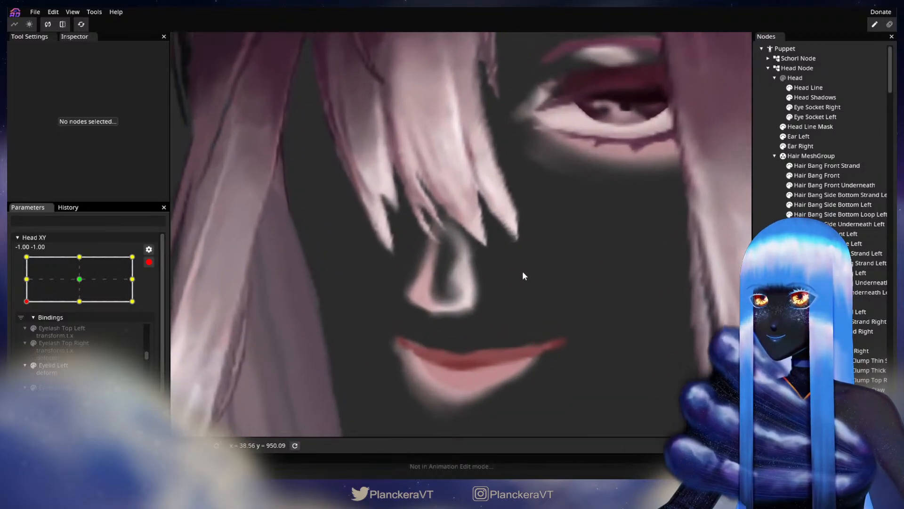
left_click_drag(523, 275, 523, 323)
left_click(853, 175)
scroll(582, 318, "up", 2)
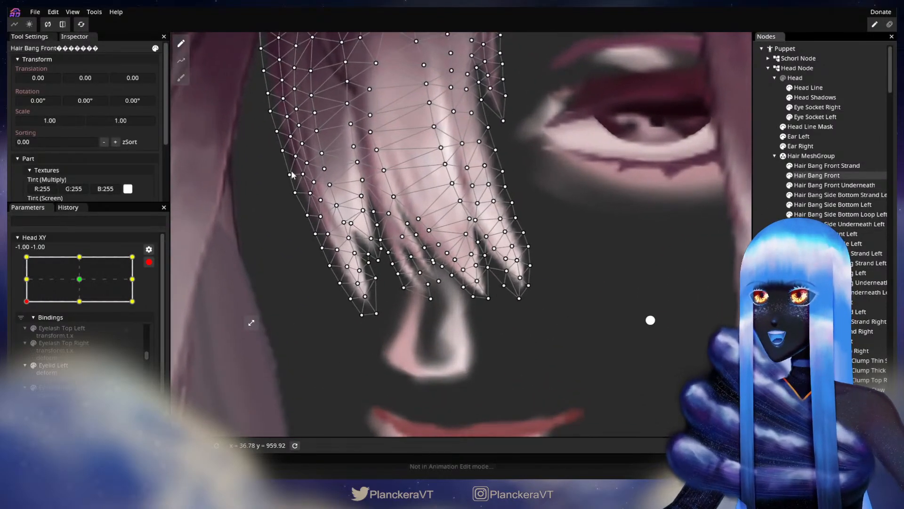
left_click(181, 77)
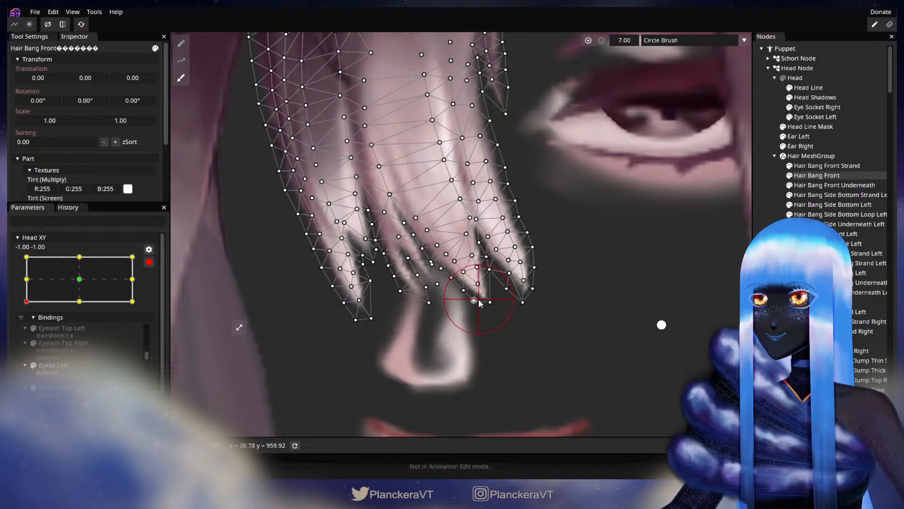
left_click_drag(482, 303, 484, 302)
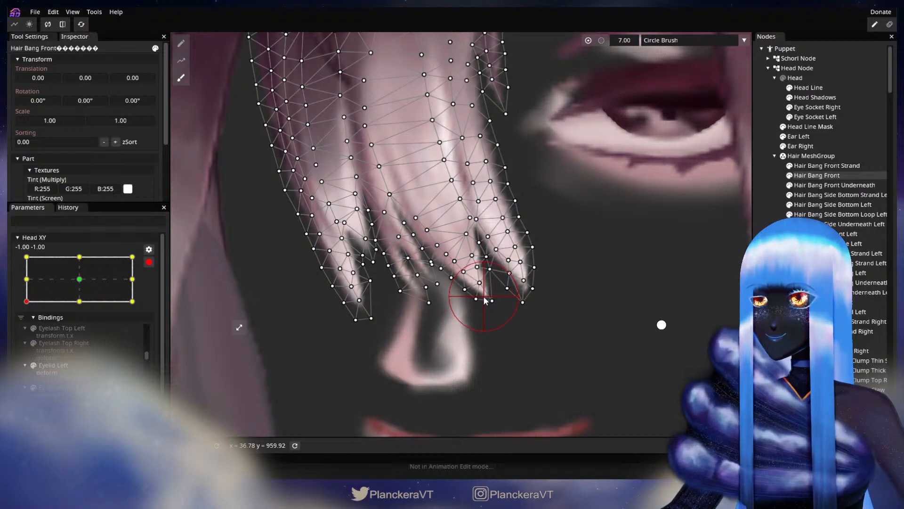
left_click(768, 282)
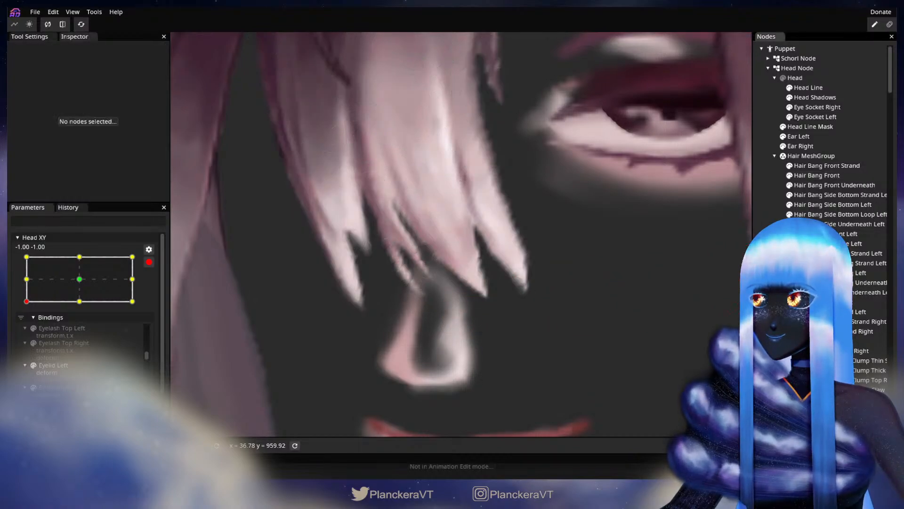
Stop keypoint editing and move Head XY from -1.00, -1.00 up to -1.00, 1.00 to review the bang motion.
scroll(547, 240, "down", 5)
scroll(578, 288, "down", 5)
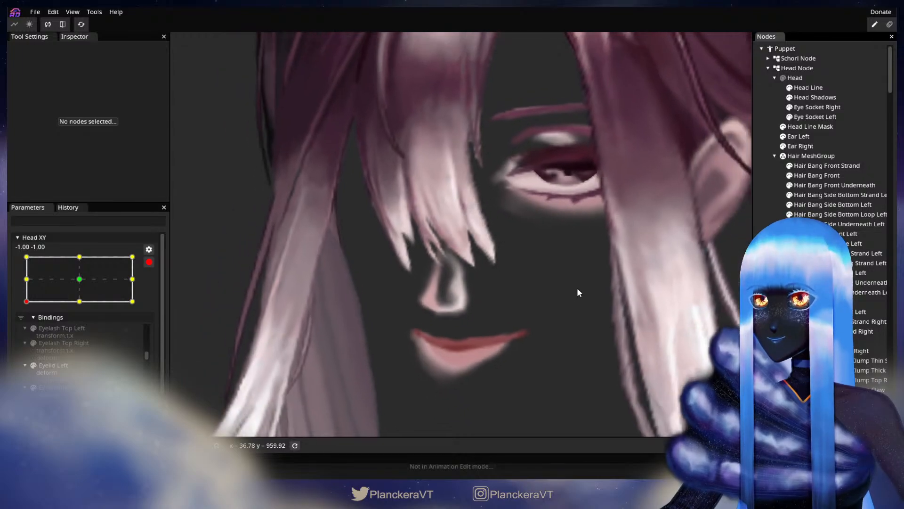
scroll(573, 301, "down", 4)
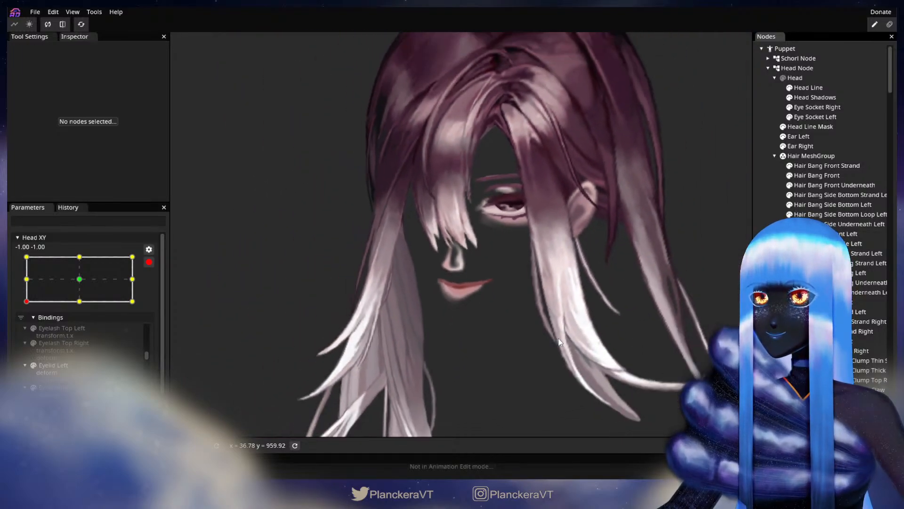
scroll(141, 267, "up", 2)
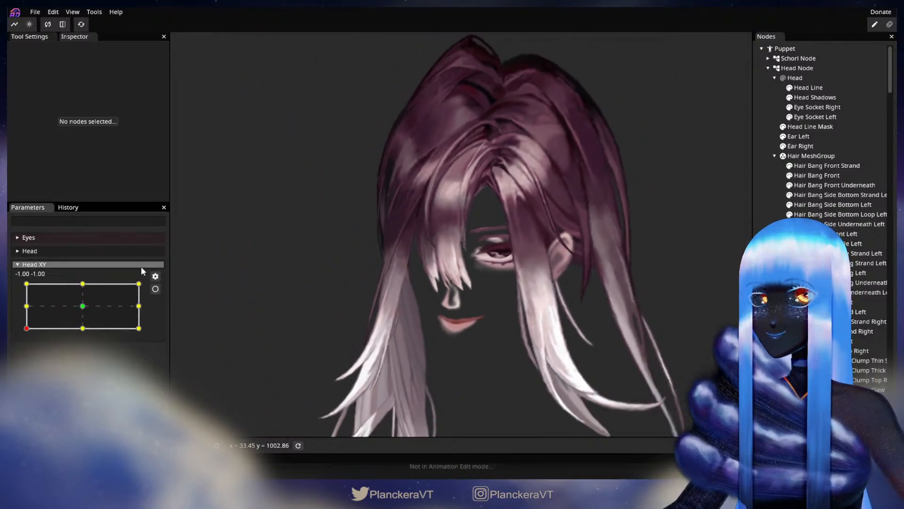
left_click_drag(26, 331, 9, 281)
Adjust the Hair Bang Front mesh points in the gap between the two tips nearest the eye for the Head XY -1.00, 1.00 keypoint.
left_click(155, 289)
scroll(448, 262, "up", 5)
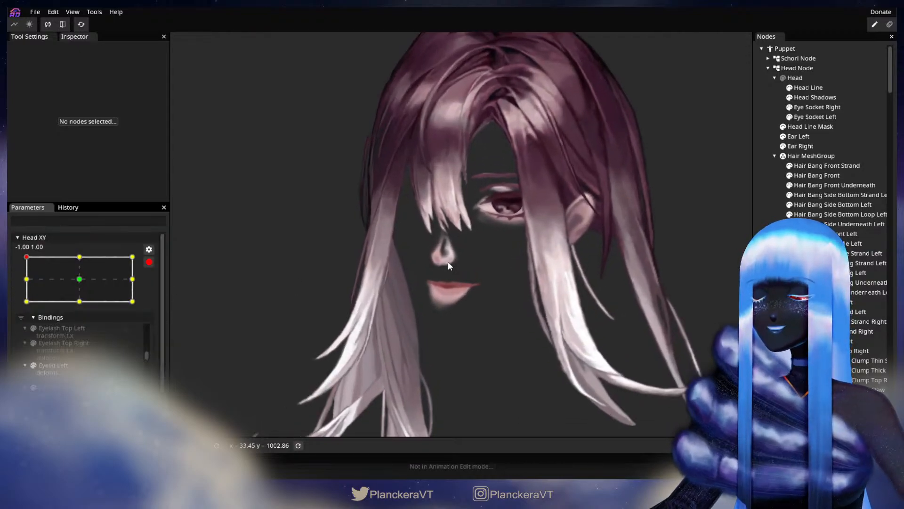
scroll(447, 267, "up", 5)
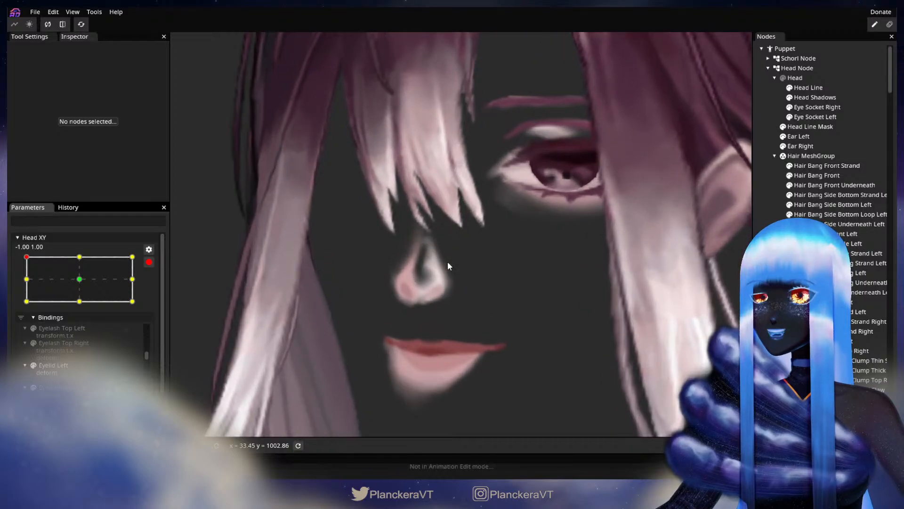
scroll(469, 216, "up", 5)
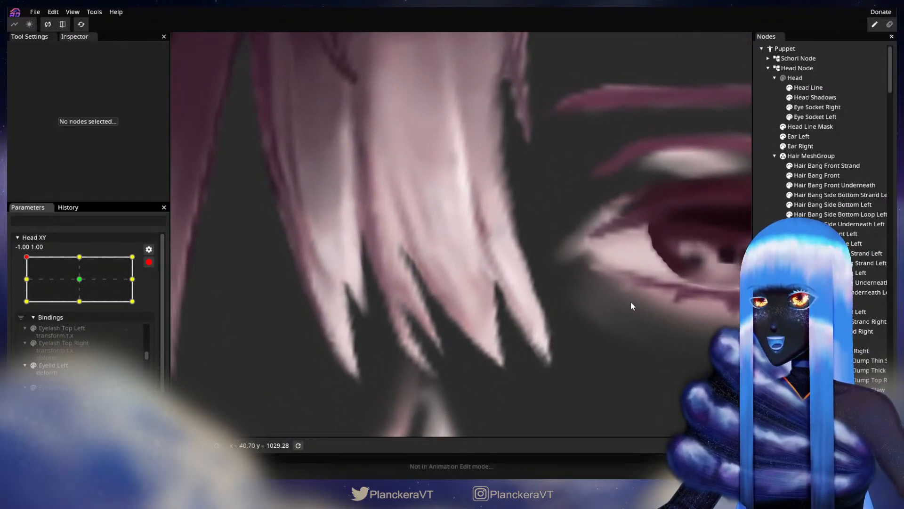
left_click(498, 276)
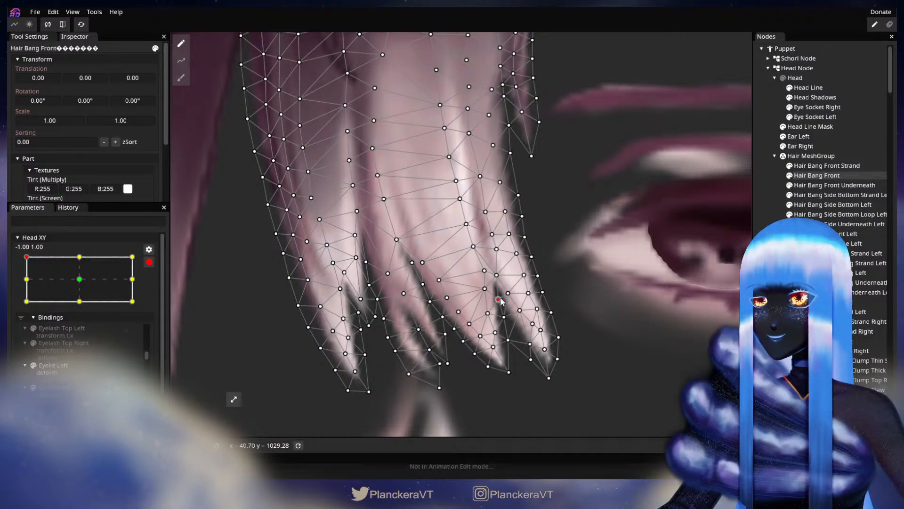
left_click_drag(507, 296, 518, 313)
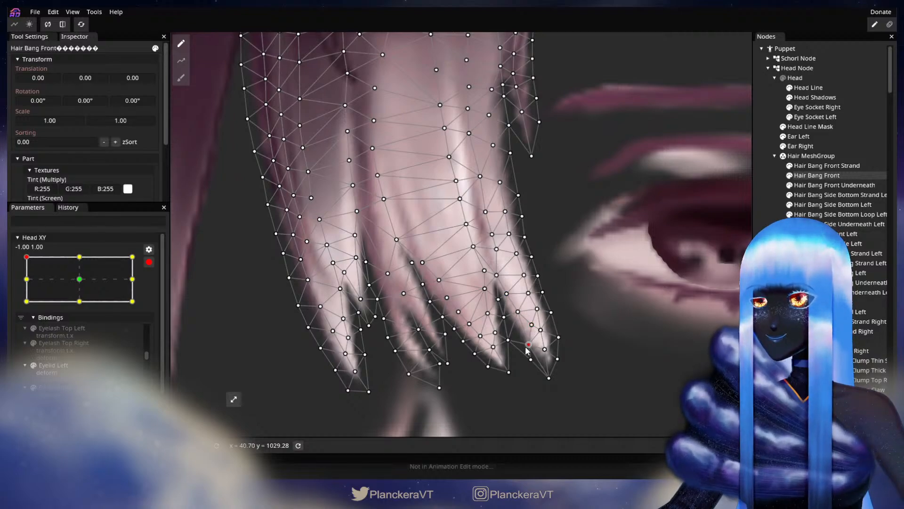
left_click(694, 316)
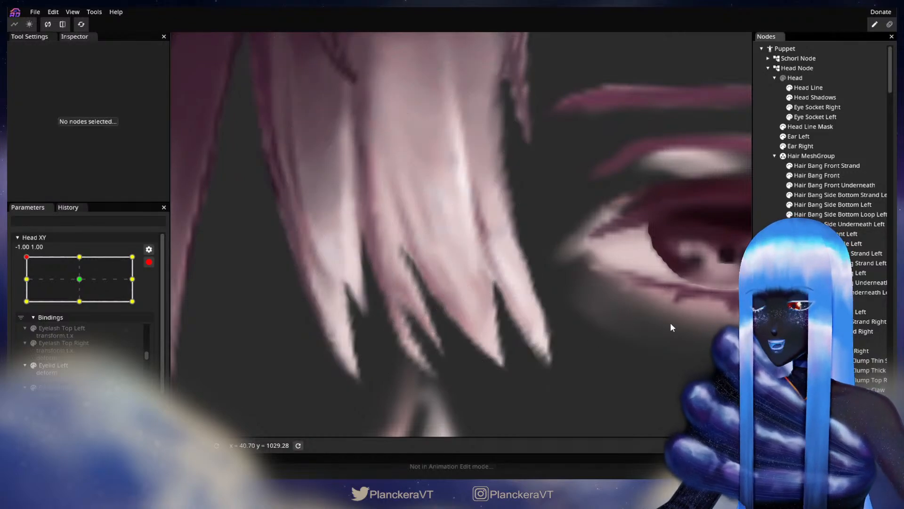
Turn off keypoint editing and sweep Head XY out from and back to -1.00, 1.00 to check the adjusted tips.
scroll(602, 323, "down", 2)
scroll(602, 326, "down", 6)
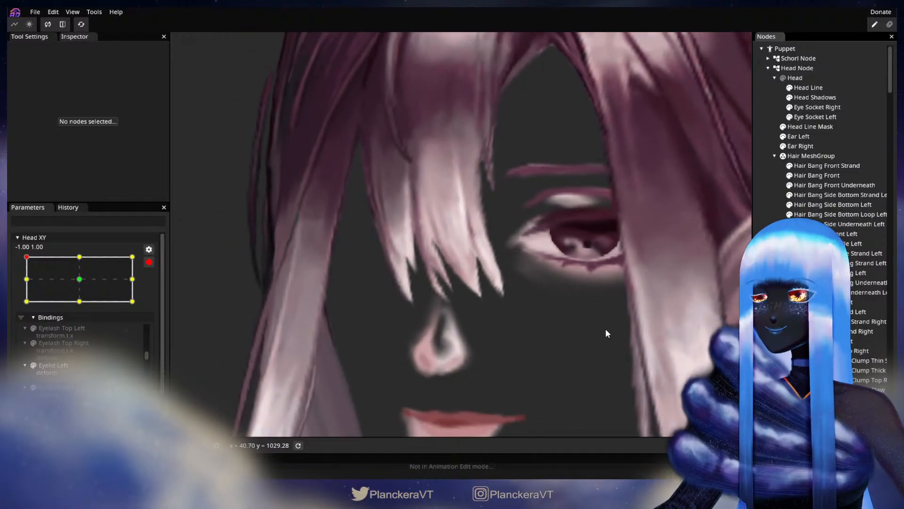
scroll(609, 333, "down", 6)
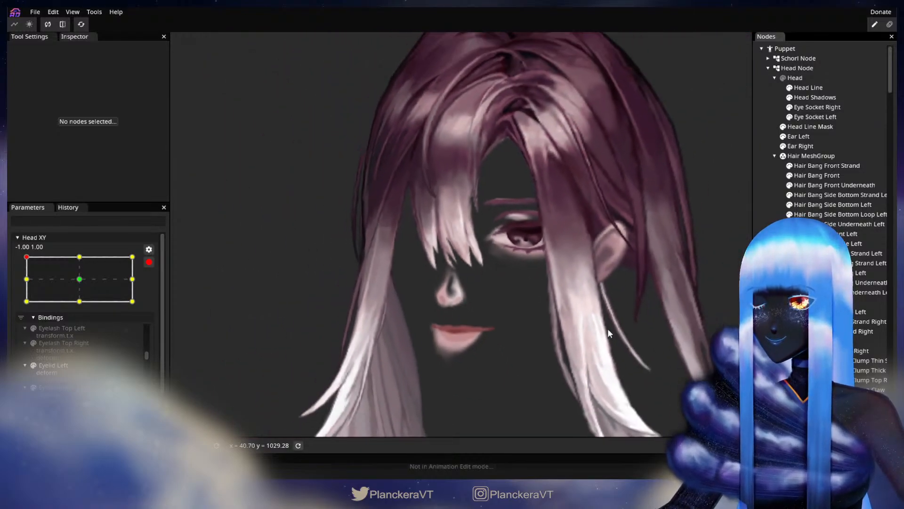
scroll(609, 333, "down", 1)
left_click(149, 262)
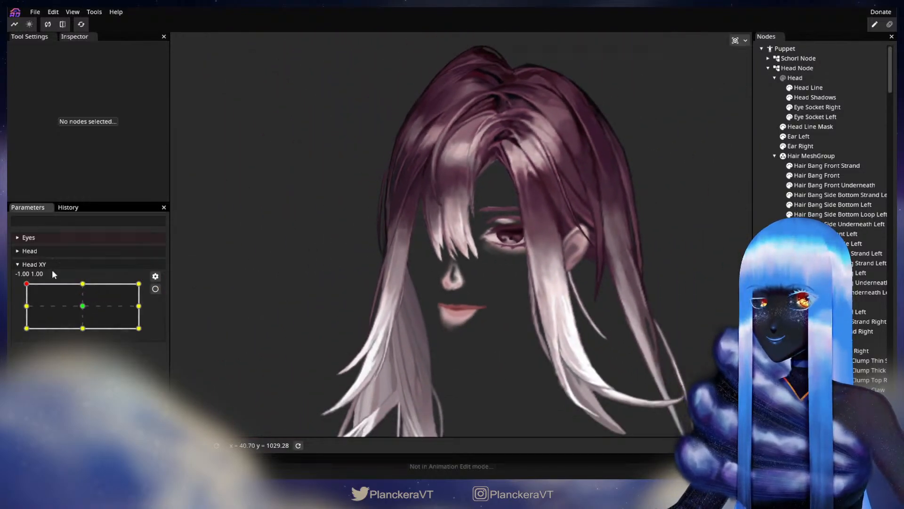
left_click(28, 284)
mouse_move(27, 284)
left_mouse_down()
mouse_move(27, 306)
mouse_move(27, 283)
left_mouse_up()
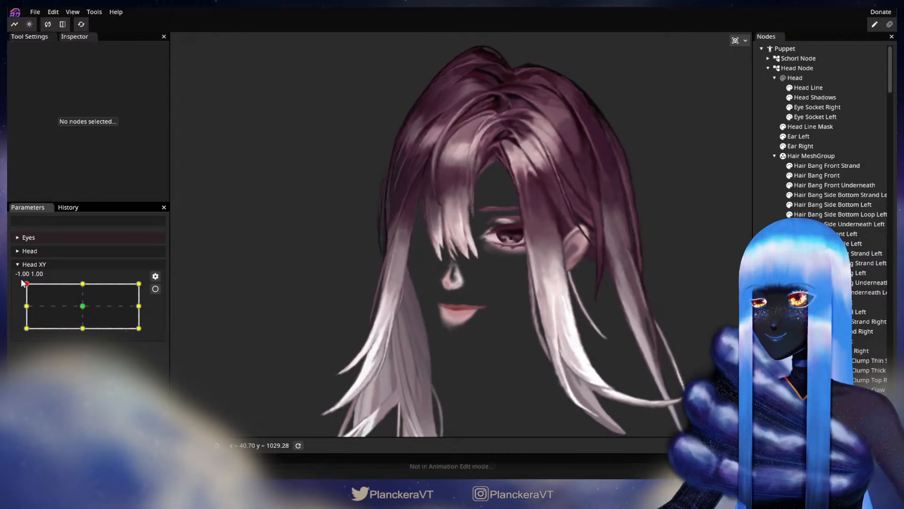
Shift the Hair Bang Front mesh points along the wide middle strand's highlight above the tip split for the Head XY -1.00, 1.00 keypoint.
left_click(155, 288)
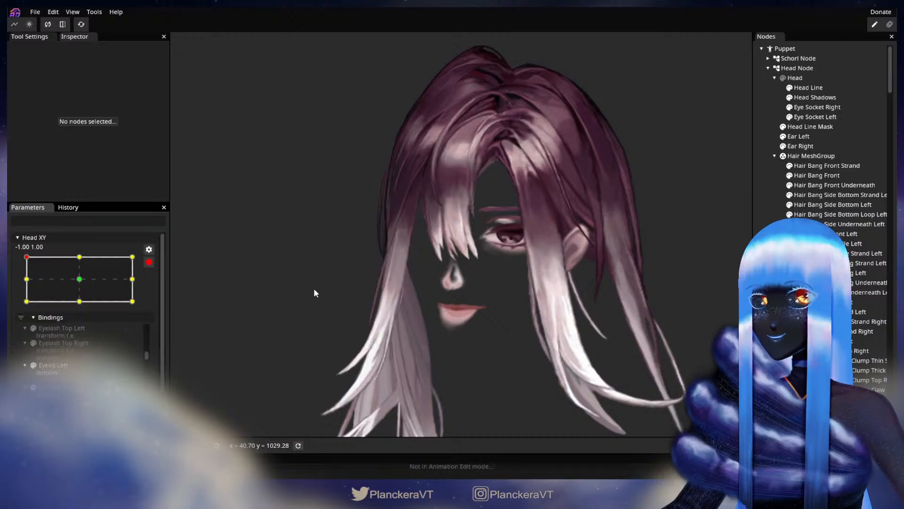
scroll(571, 269, "up", 6)
scroll(571, 269, "up", 6)
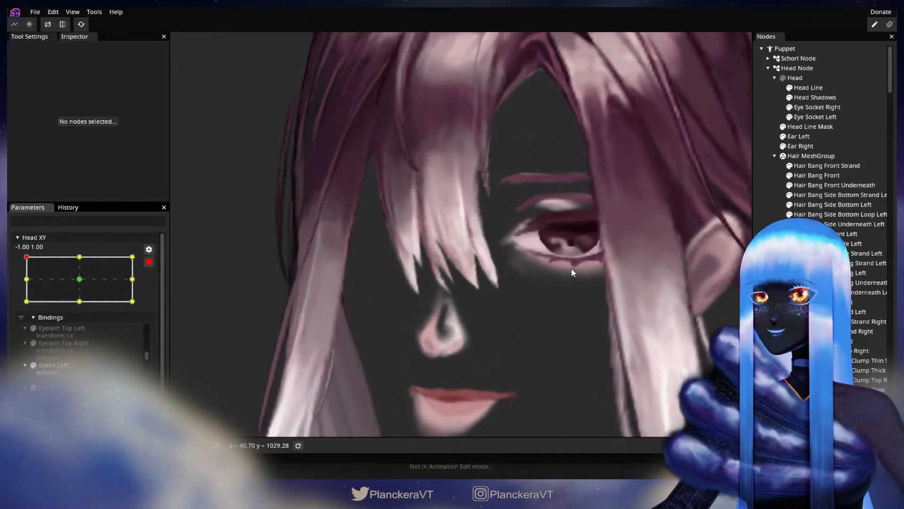
scroll(573, 271, "up", 6)
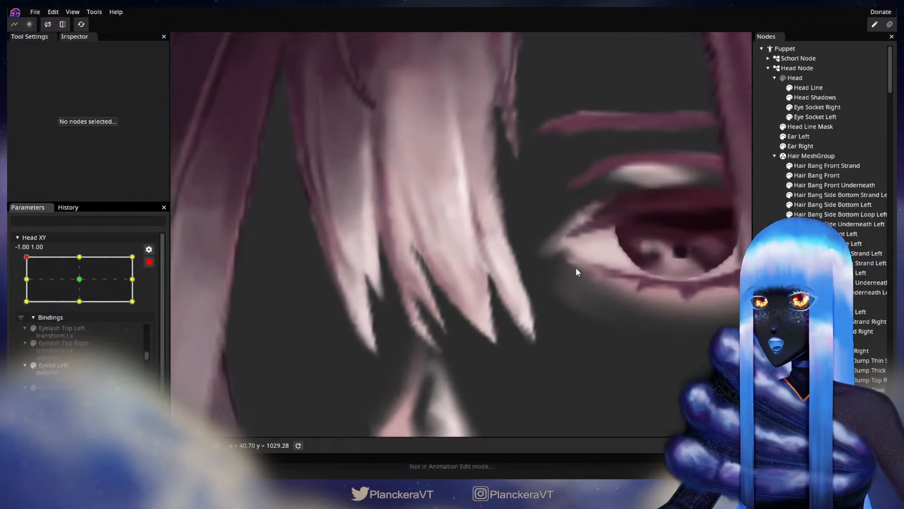
left_click(812, 175)
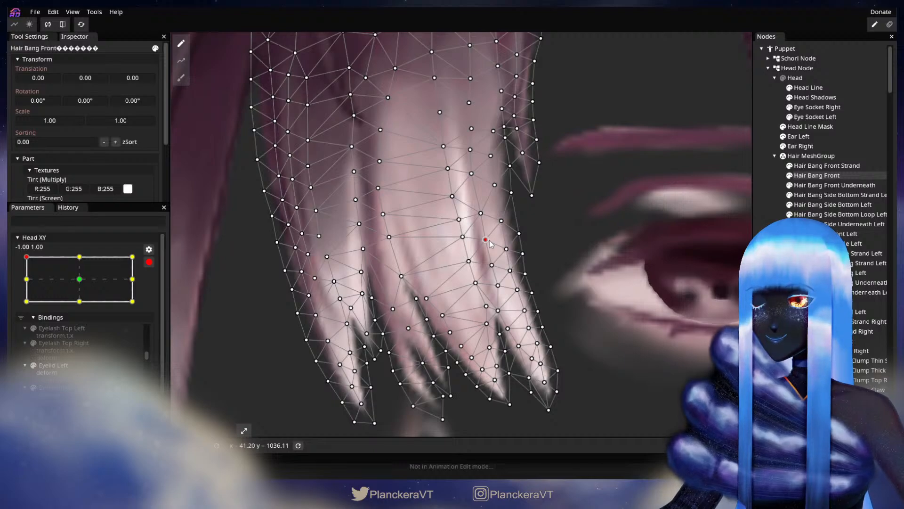
left_click(491, 265)
left_click(468, 258)
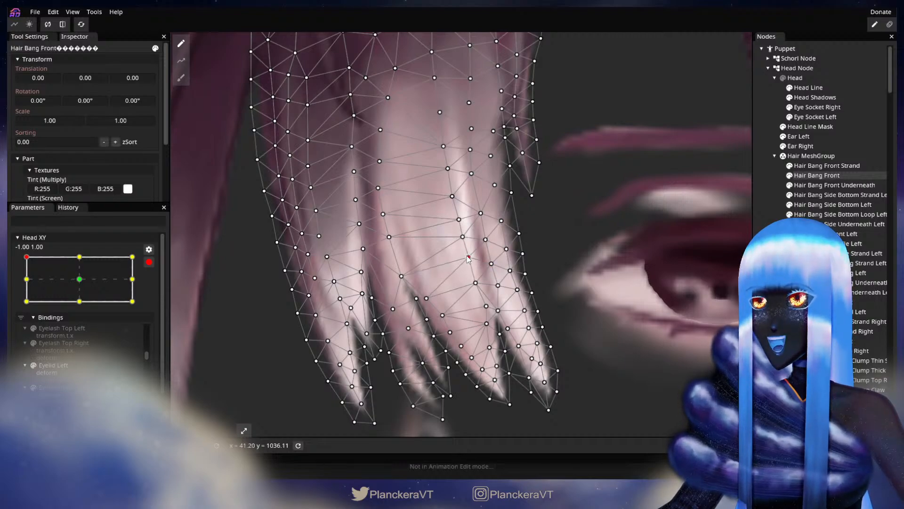
left_click(796, 415)
Stop keypoint editing and move Head XY down the X -1.00 edge and back to -1.00, 1.00 to examine the middle strand.
scroll(577, 318, "down", 3)
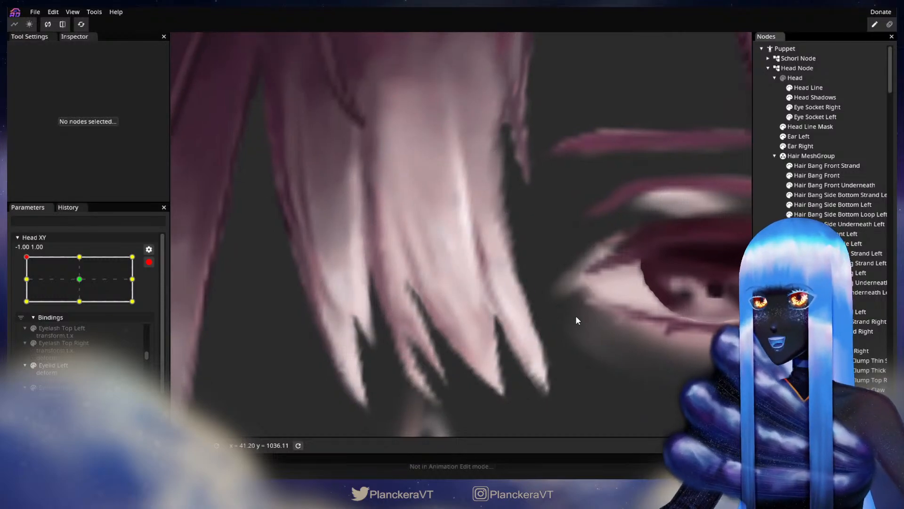
scroll(660, 332, "down", 5)
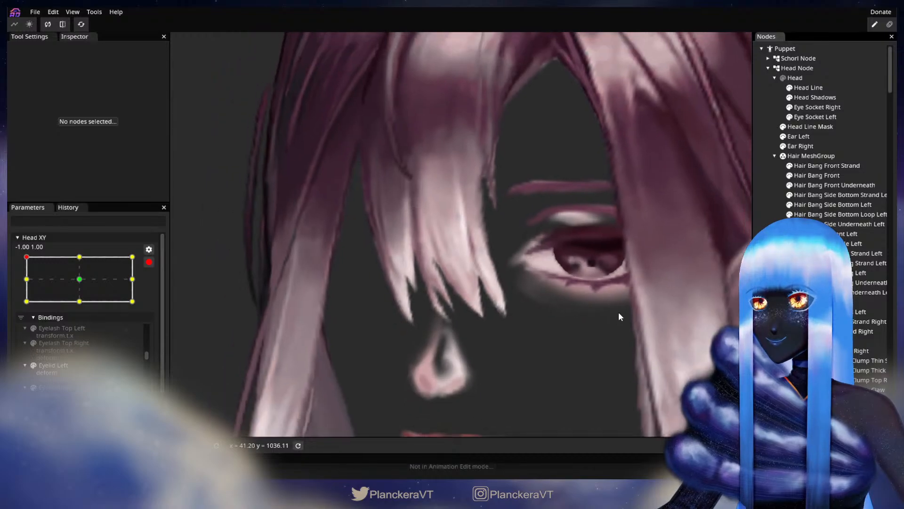
scroll(617, 323, "down", 5)
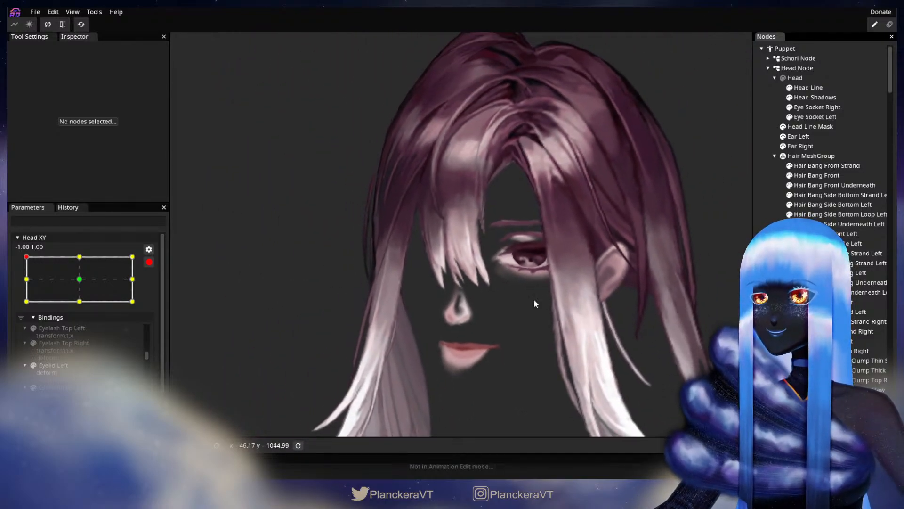
left_click(149, 261)
left_click_drag(28, 283, 26, 306)
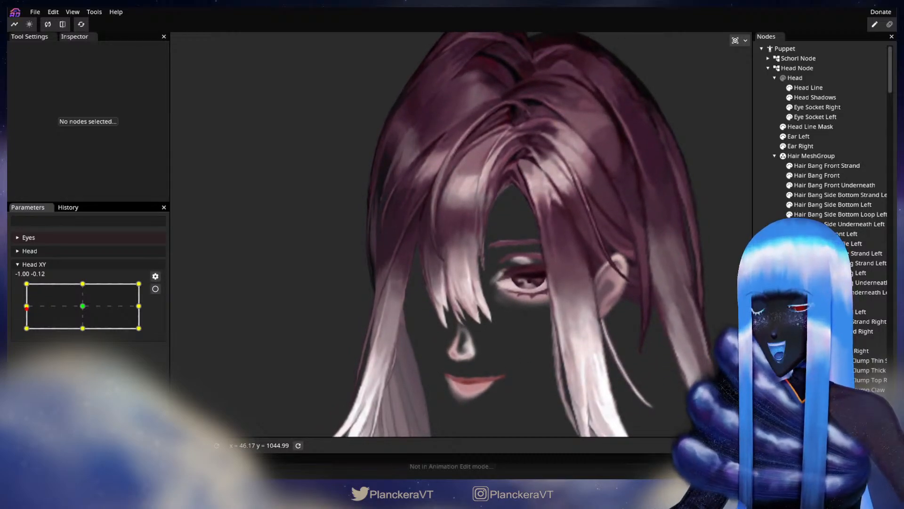
left_click_drag(26, 307, 12, 281)
Refine the Hair Bang Front mesh points down the middle strand's bright highlight for the Head XY -1.00, 1.00 keypoint.
left_click(155, 289)
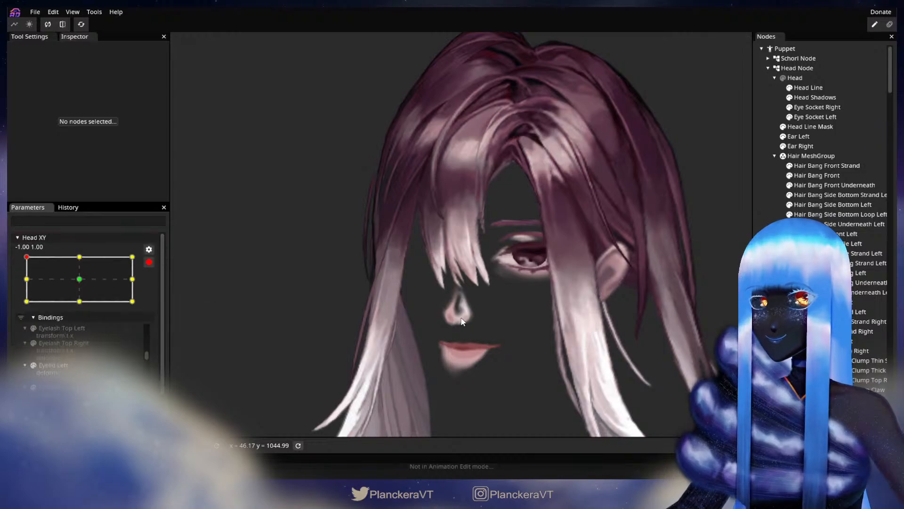
scroll(471, 309, "up", 5)
scroll(473, 314, "up", 5)
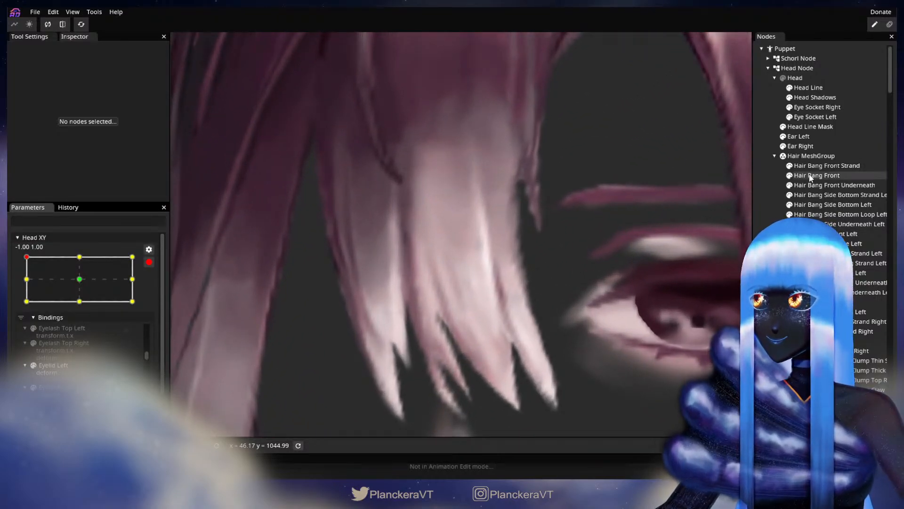
left_click(817, 175)
left_click_drag(484, 266, 481, 266)
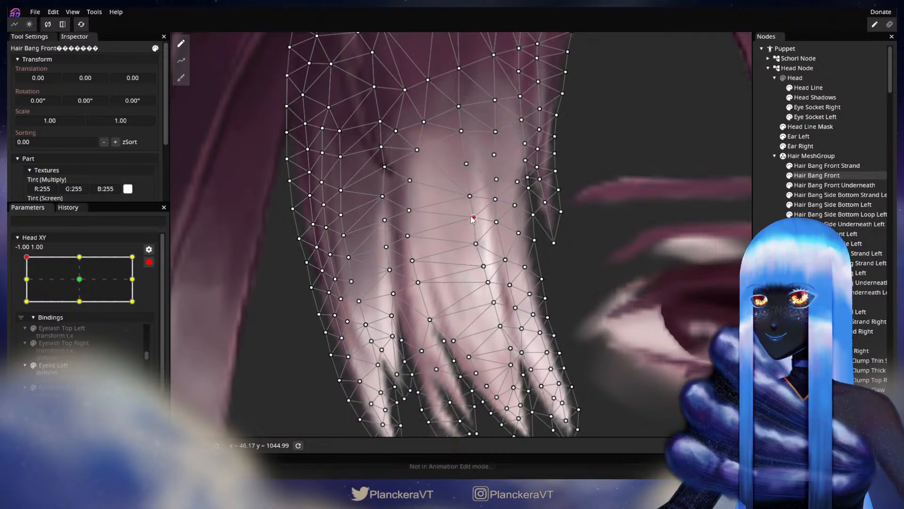
left_click(496, 199)
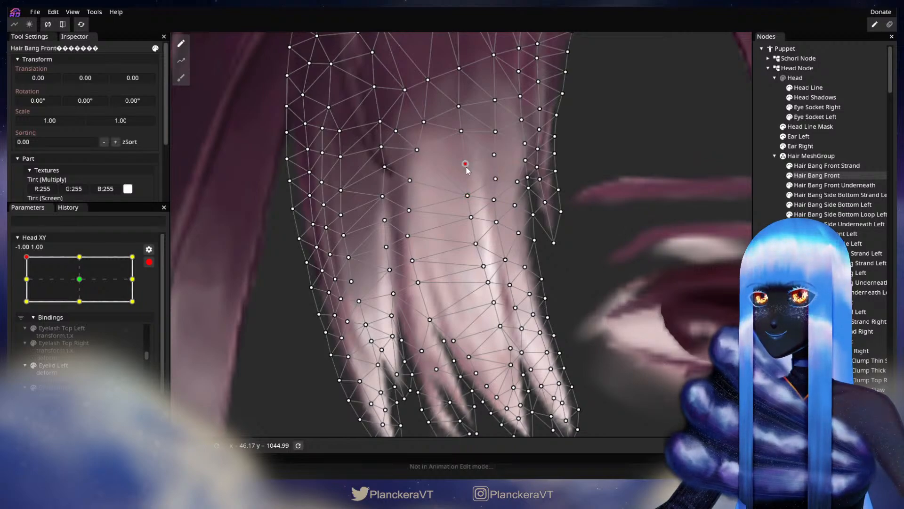
left_click_drag(496, 158, 494, 158)
left_click_drag(486, 247, 487, 225)
left_click(483, 242)
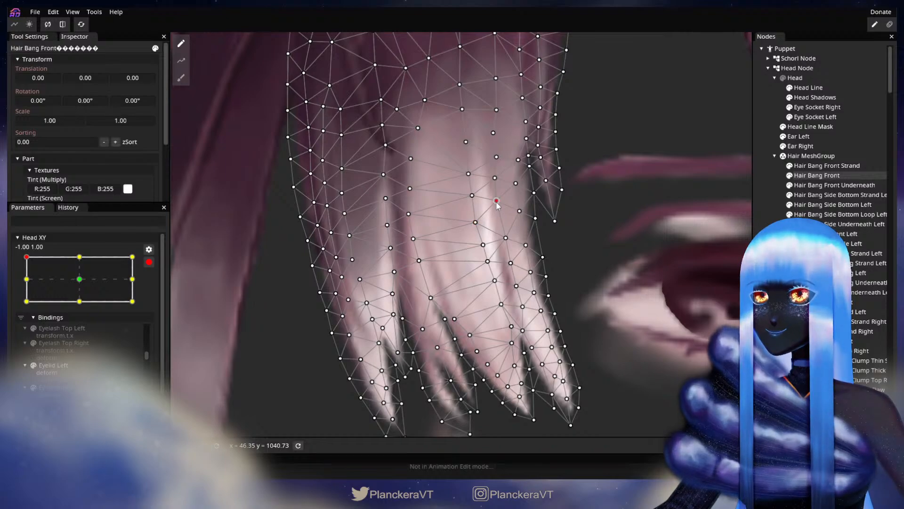
scroll(520, 258, "down", 1)
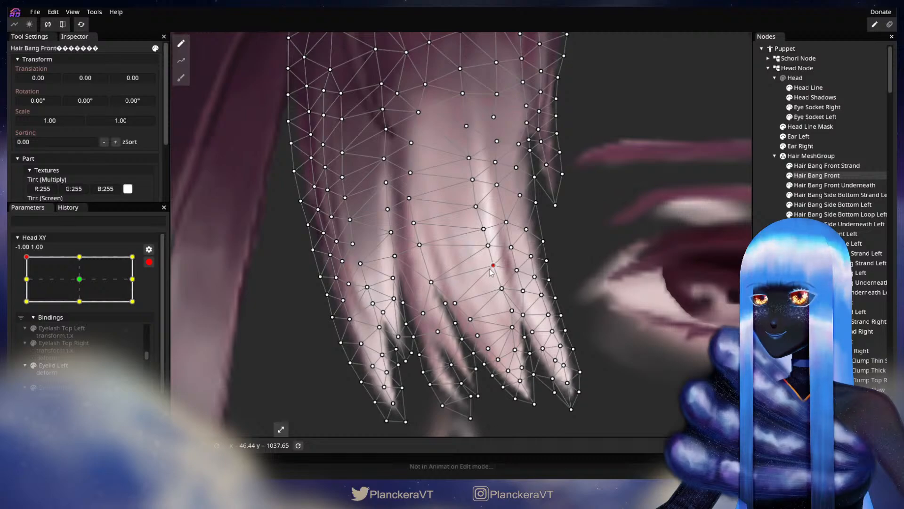
left_click(612, 309)
Stop keypoint editing and move Head XY slightly below and back to -1.00, 1.00 to check the strand's highlight.
scroll(610, 304, "down", 5)
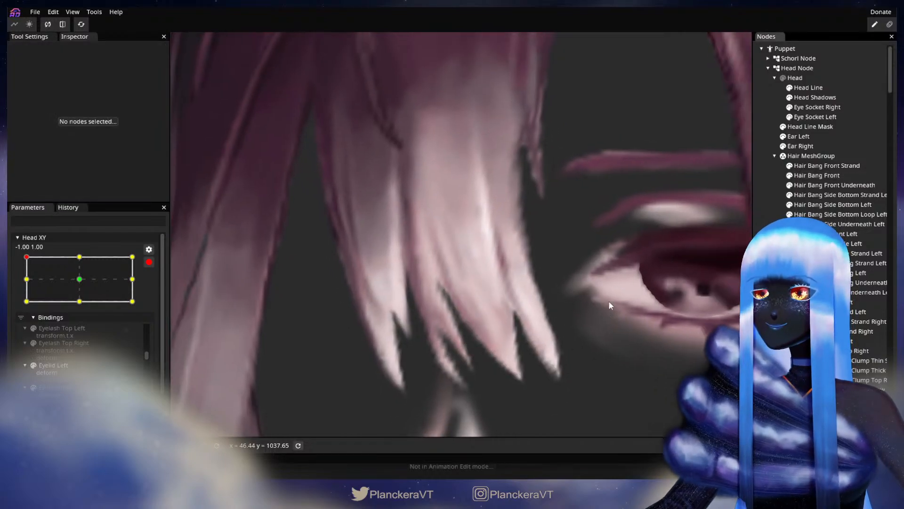
scroll(610, 314, "down", 5)
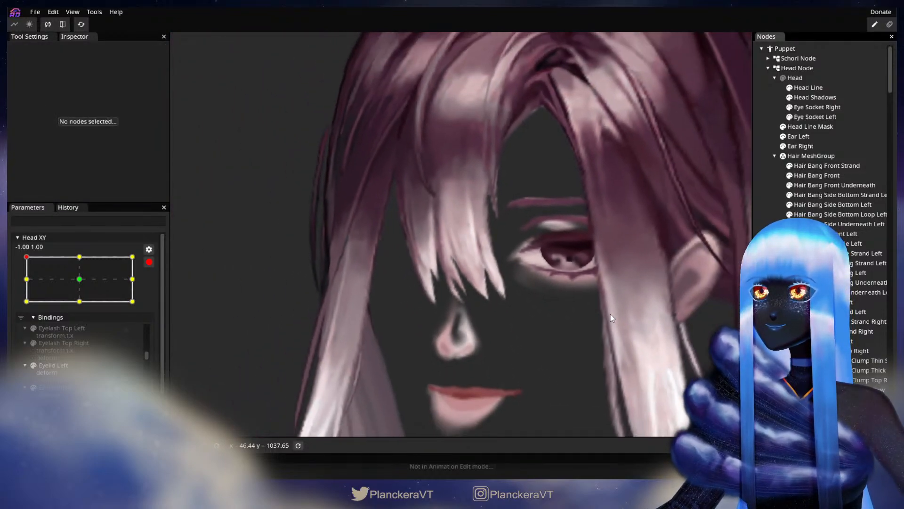
scroll(607, 314, "down", 2)
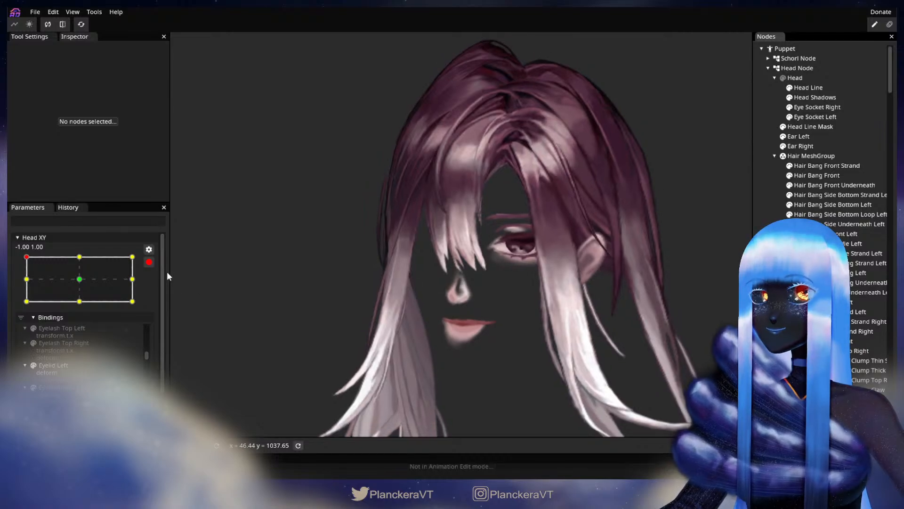
left_click(149, 261)
left_click(28, 285)
mouse_move(27, 285)
left_mouse_down()
mouse_move(27, 314)
mouse_move(20, 286)
left_mouse_up()
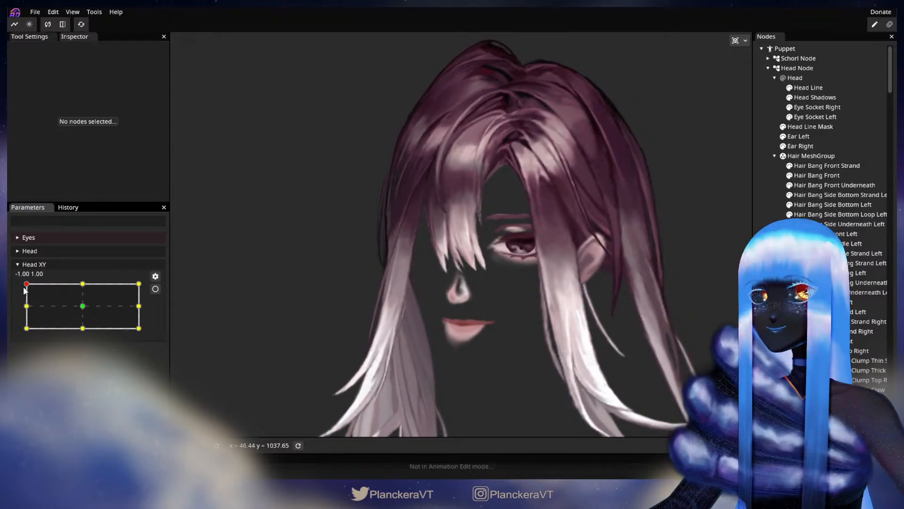
left_click_drag(28, 300, 21, 282)
Adjust the Hair Bang Front mesh points on the middle strand's edge facing the eye, below the small wisp, for Head XY -1.00, 1.00.
left_click(155, 289)
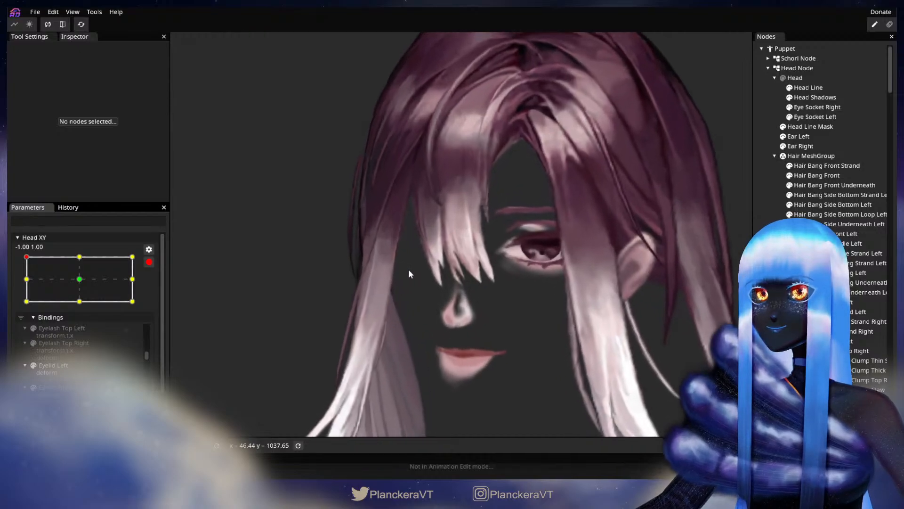
scroll(474, 217, "up", 5)
scroll(558, 286, "up", 10)
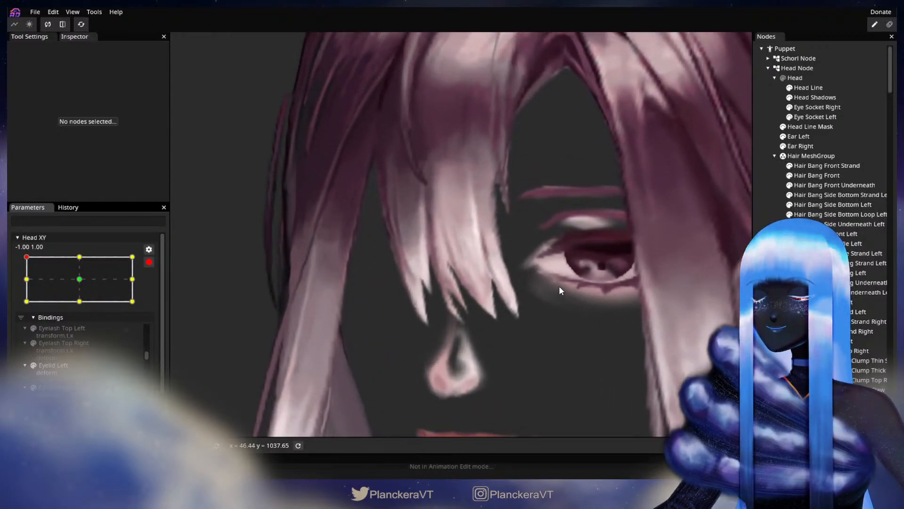
scroll(509, 301, "up", 8)
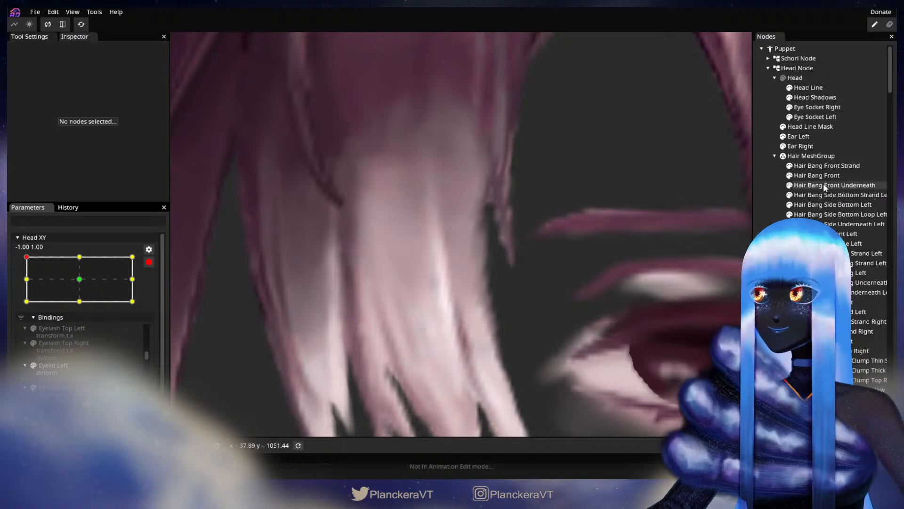
left_click(819, 175)
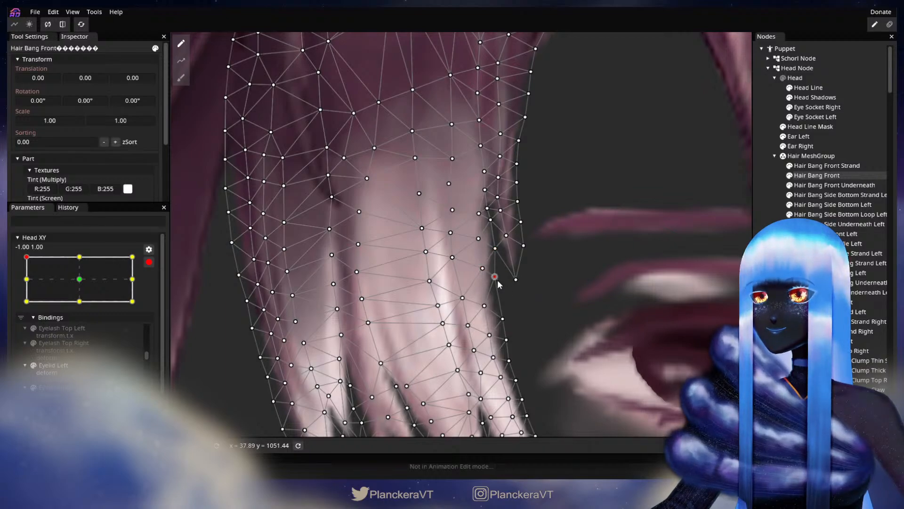
left_click_drag(502, 298, 473, 262)
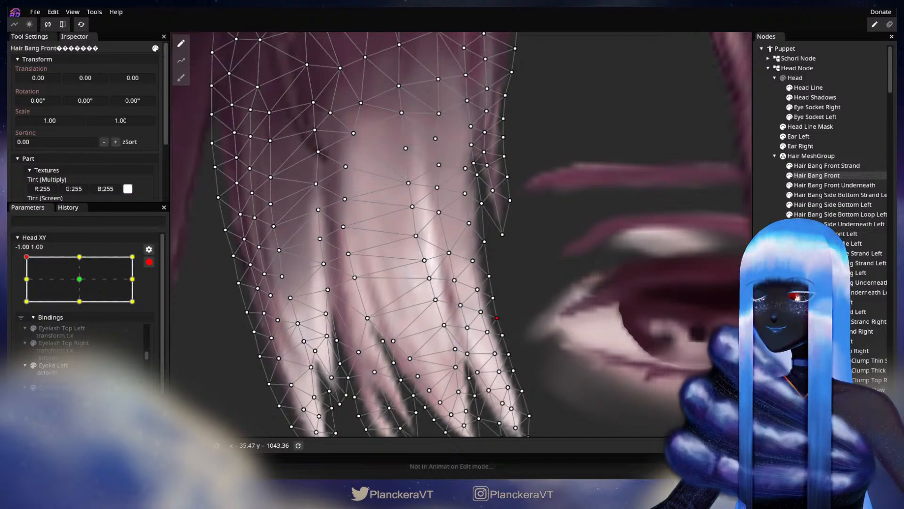
left_click(626, 282)
Turn off keypoint editing and sweep Head XY along the X -1.00 edge, ending at -1.00, 1.00, to check the eye-side strand edge.
scroll(563, 284, "down", 5)
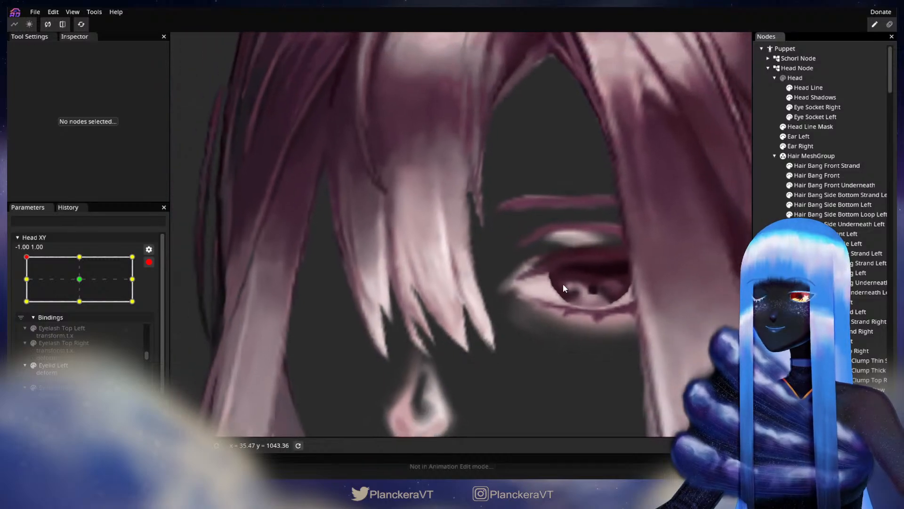
scroll(561, 284, "down", 6)
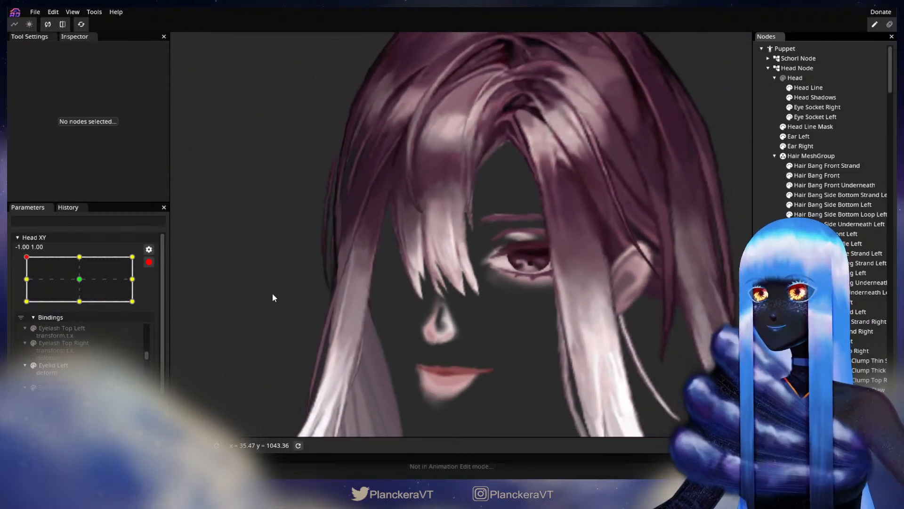
left_click_drag(269, 299, 338, 334)
left_click(149, 263)
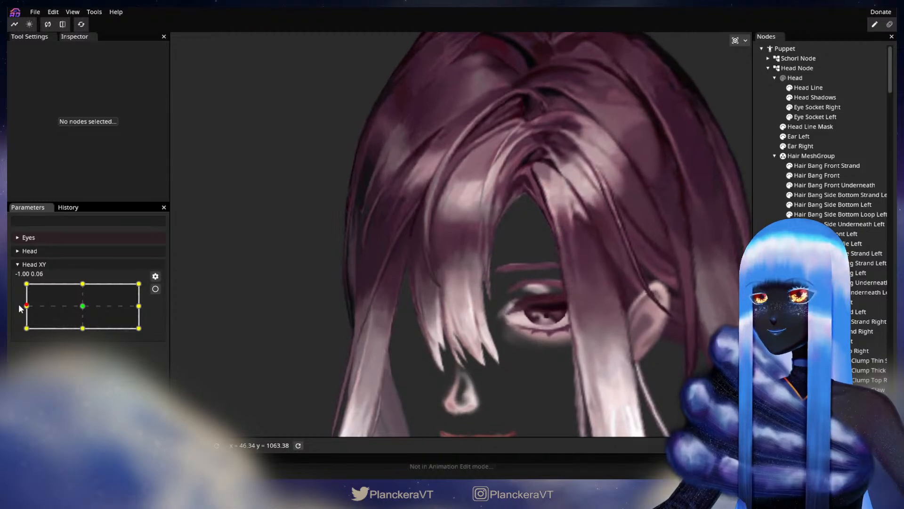
mouse_move(16, 284)
left_mouse_down()
mouse_move(17, 310)
mouse_move(17, 281)
left_mouse_up()
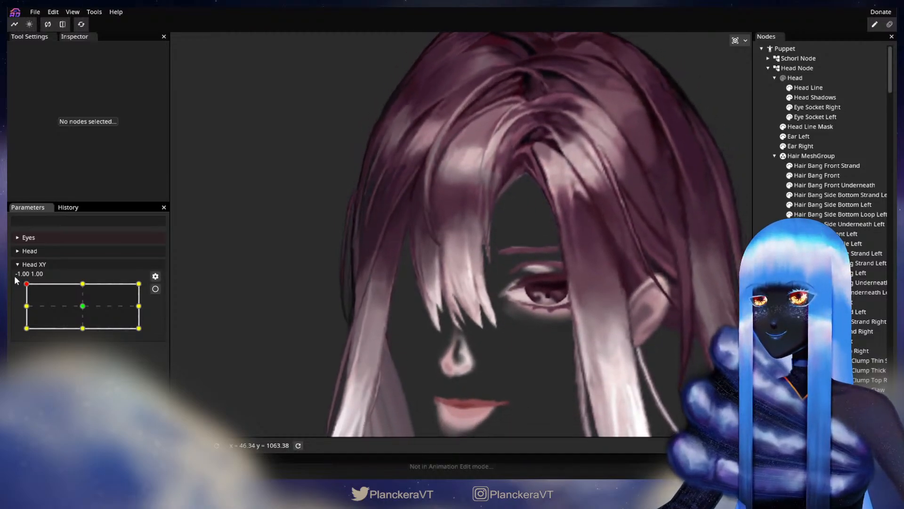
Nudge the Hair Bang Front mesh points at the center of the middle strand for the Head XY -1.00, 1.00 keypoint.
left_click(156, 289)
scroll(484, 309, "up", 5)
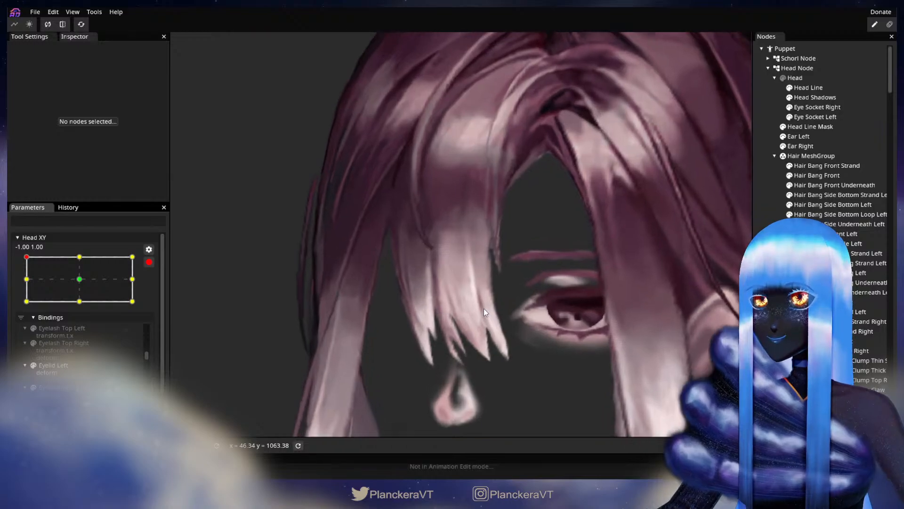
scroll(504, 325, "up", 2)
left_click_drag(508, 339, 499, 276)
scroll(507, 287, "up", 3)
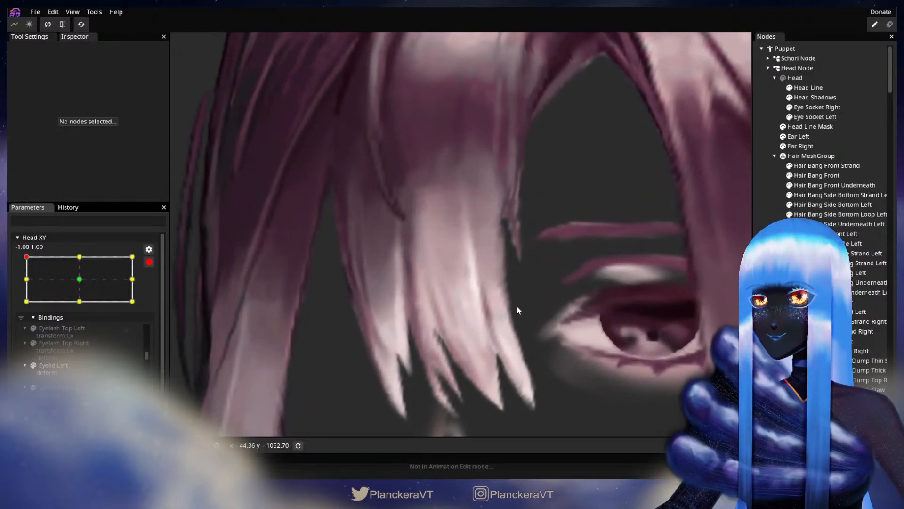
left_click_drag(517, 305, 521, 279)
left_click(816, 176)
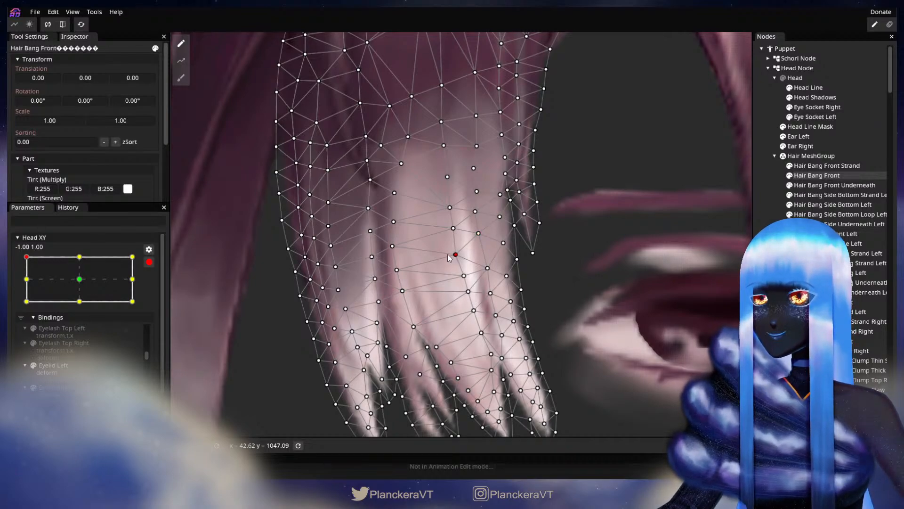
left_click(727, 267)
Stop keypoint editing and move Head XY down the X -1.00 edge to -1.00, -1.00 to examine the whole bangs.
scroll(492, 296, "down", 5)
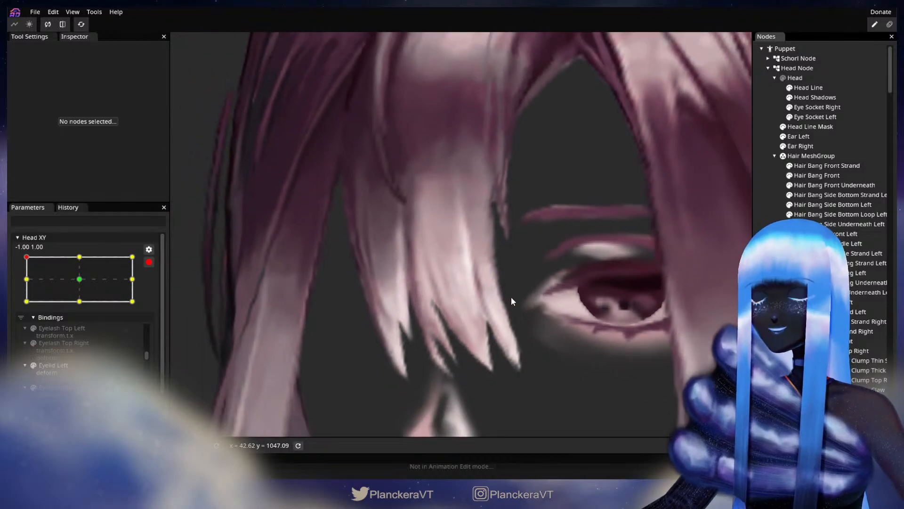
scroll(513, 298, "down", 3)
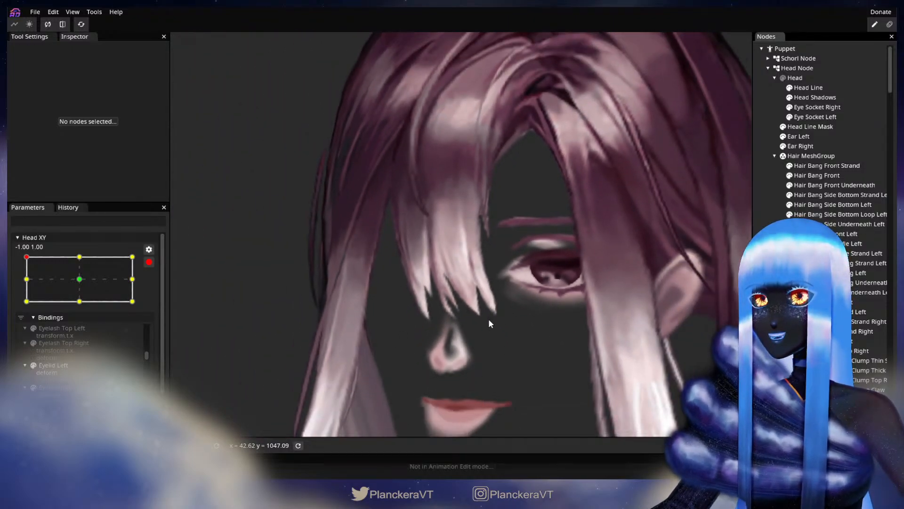
scroll(510, 300, "down", 5)
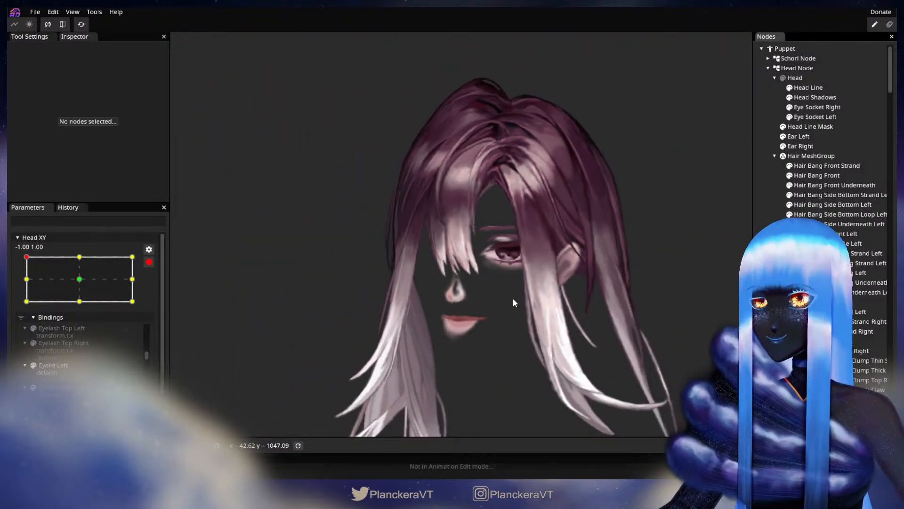
left_click_drag(513, 298, 501, 318)
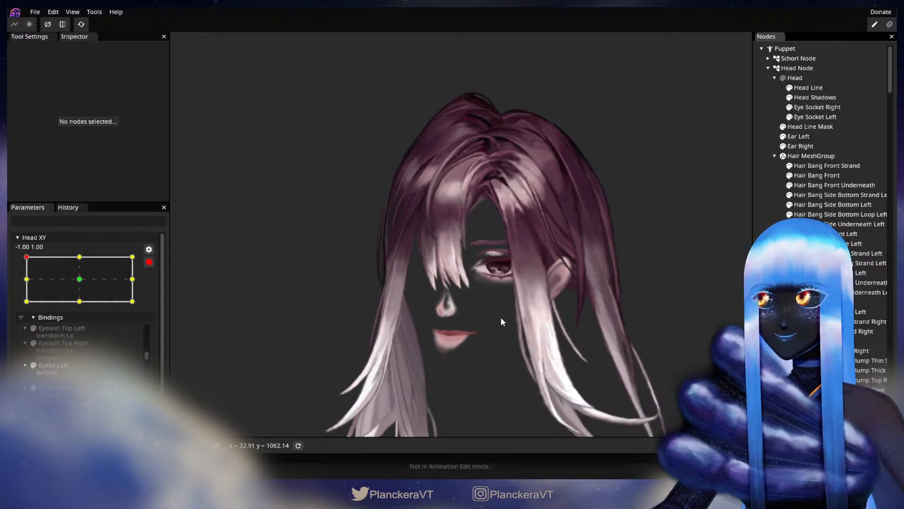
left_click(149, 263)
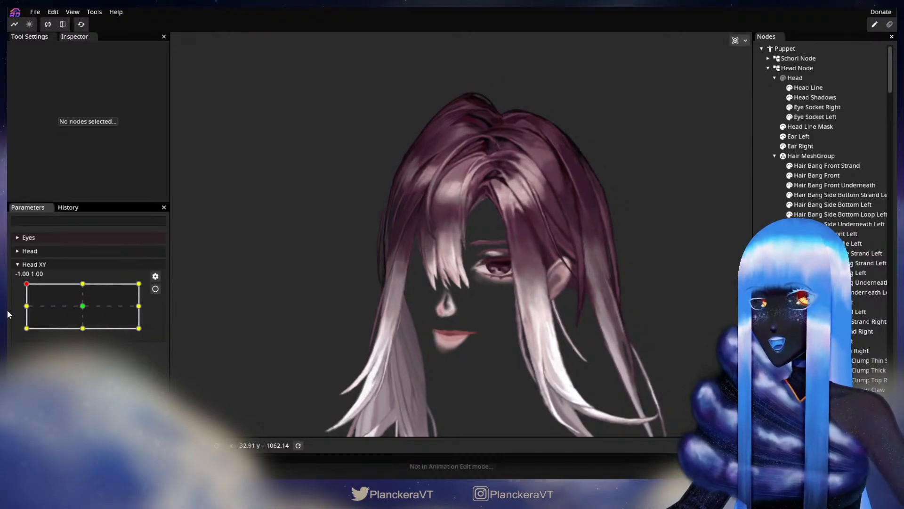
left_click_drag(26, 283, 26, 328)
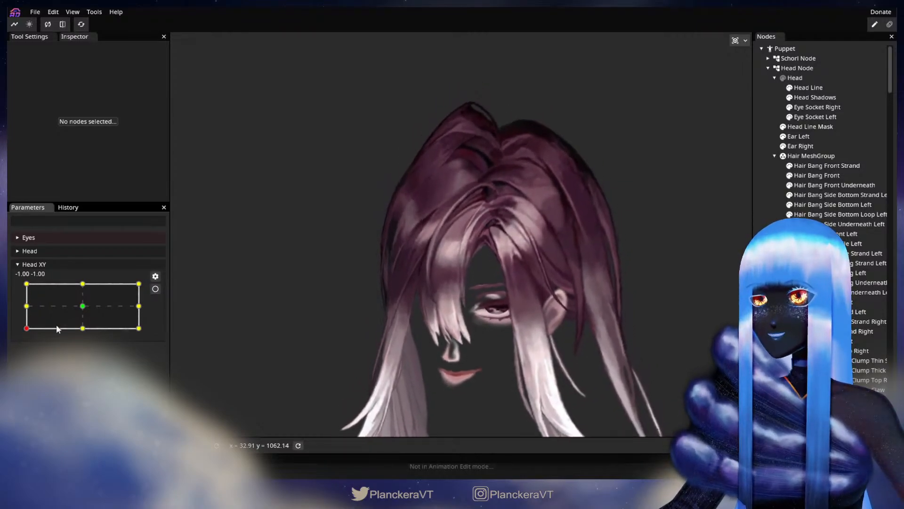
Smooth the middle strand's Hair Bang Front mesh points with the size 7.00 Circle Brush for the Head XY -1.00, -1.00 keypoint.
left_click(155, 288)
scroll(484, 290, "up", 6)
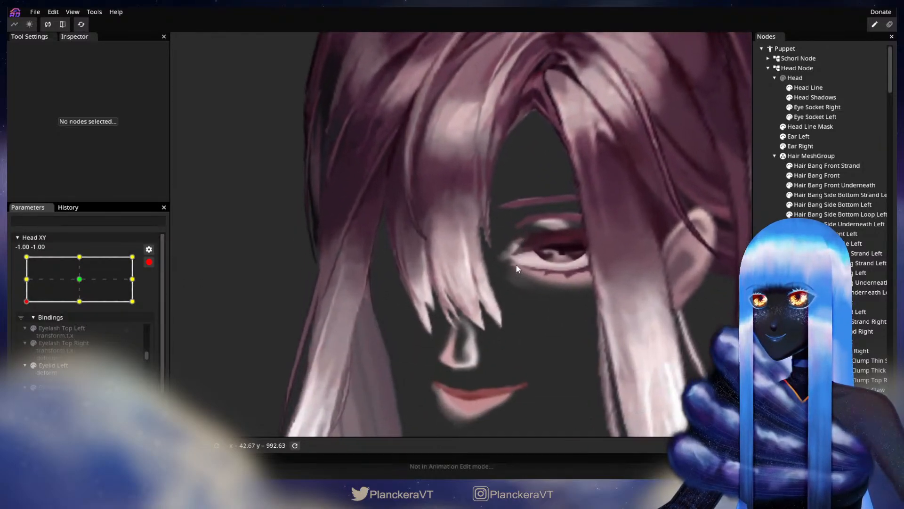
scroll(515, 264, "up", 5)
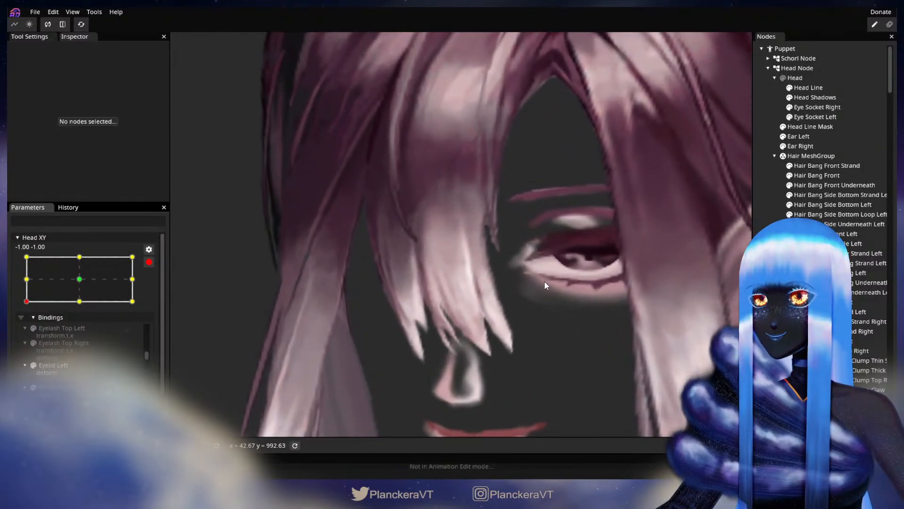
scroll(820, 183, "down", 1)
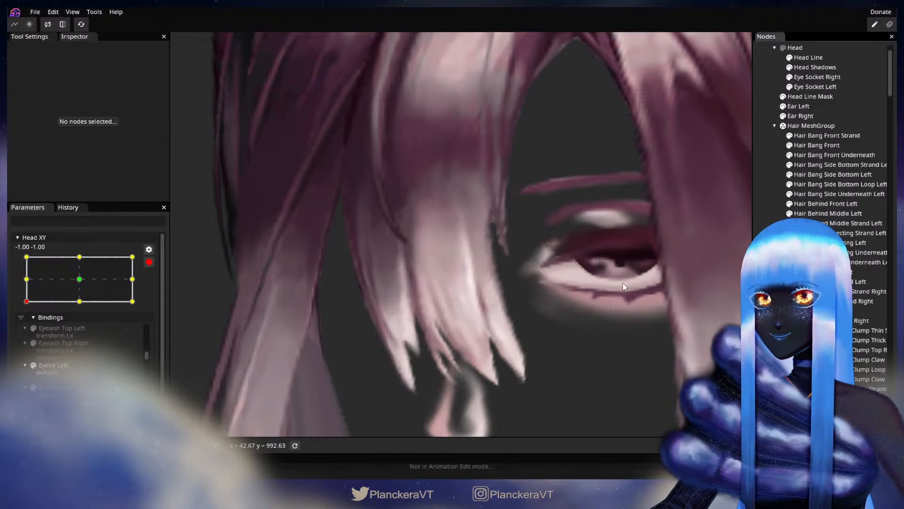
scroll(626, 286, "up", 1)
scroll(786, 177, "up", 1)
left_click(815, 178)
scroll(577, 292, "up", 1)
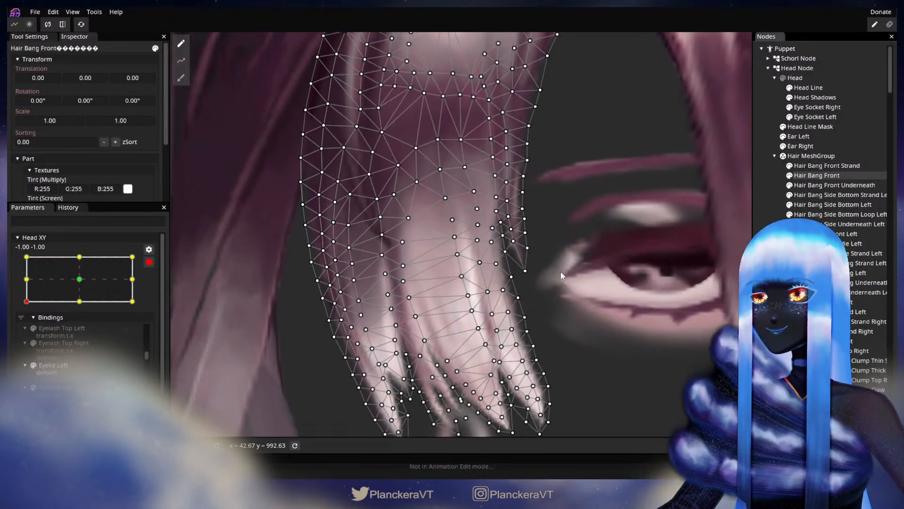
left_click(181, 78)
scroll(452, 264, "up", 1)
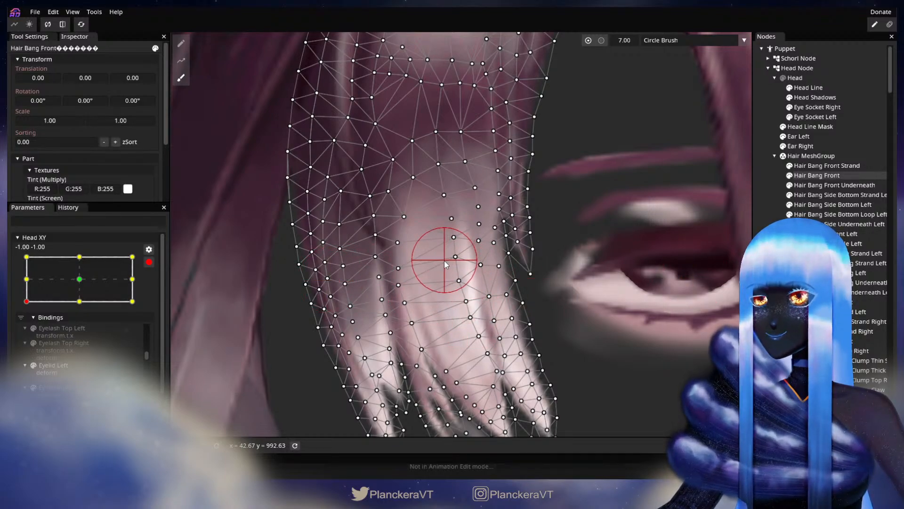
left_click(816, 175)
scroll(625, 298, "down", 5)
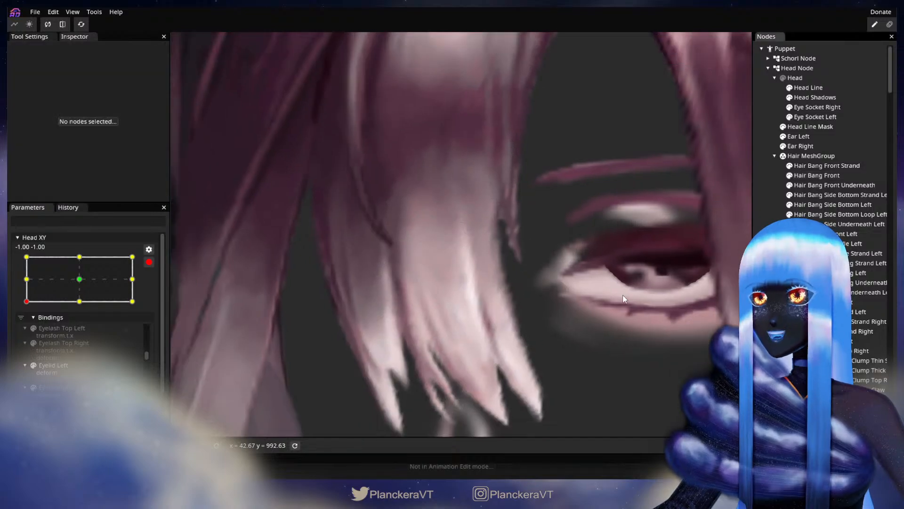
scroll(596, 301, "down", 5)
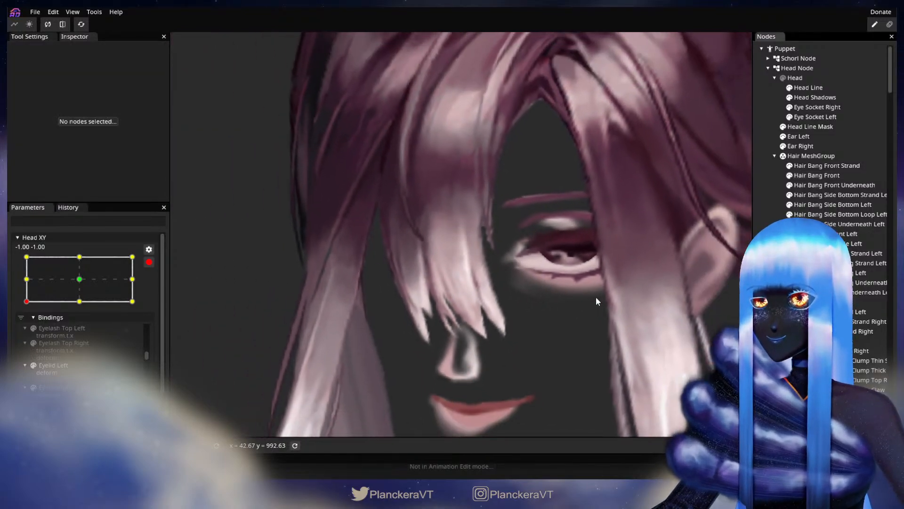
Stop keypoint editing and move Head XY up the X -1.00 edge to -1.00, 1.00 to check the bangs' movement.
scroll(595, 299, "down", 4)
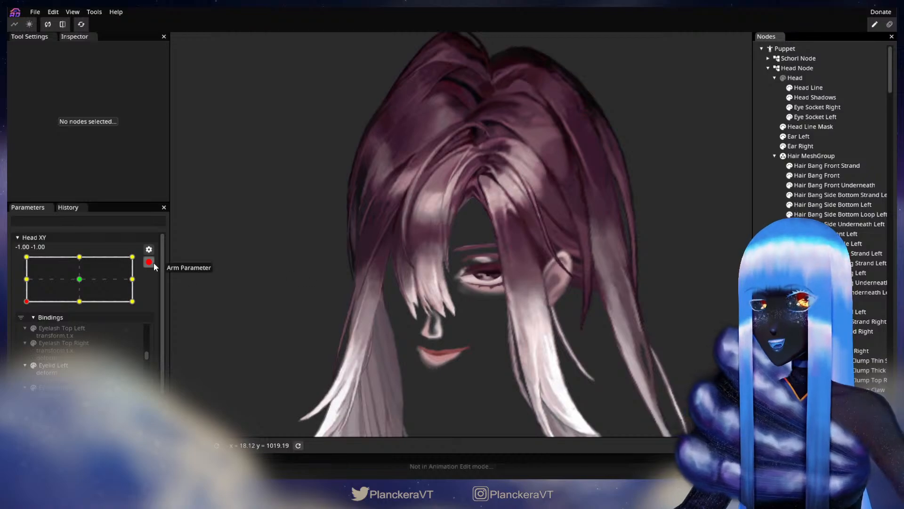
left_click(151, 263)
left_click_drag(26, 333, 12, 284)
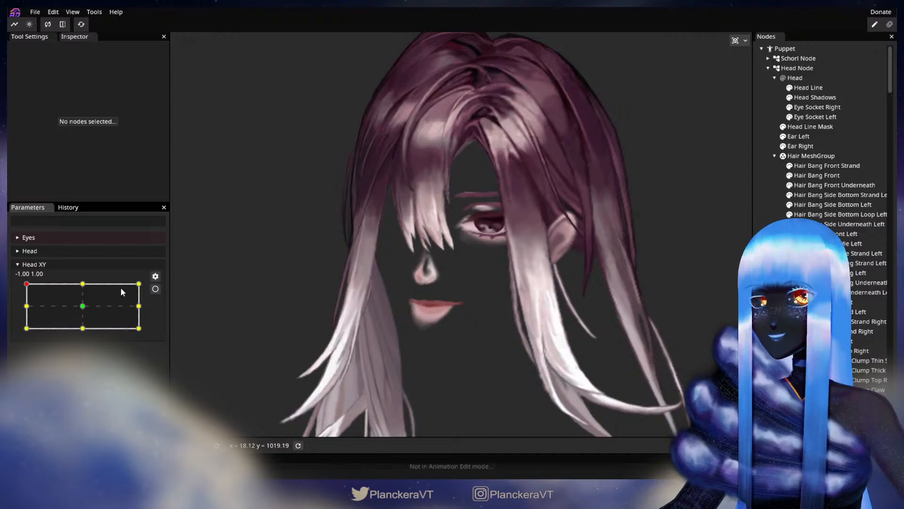
Nudge the Hair Bang Front mesh point midway down the middle strand for the Head XY -1.00, 1.00 keypoint.
left_click(156, 288)
scroll(515, 242, "up", 3)
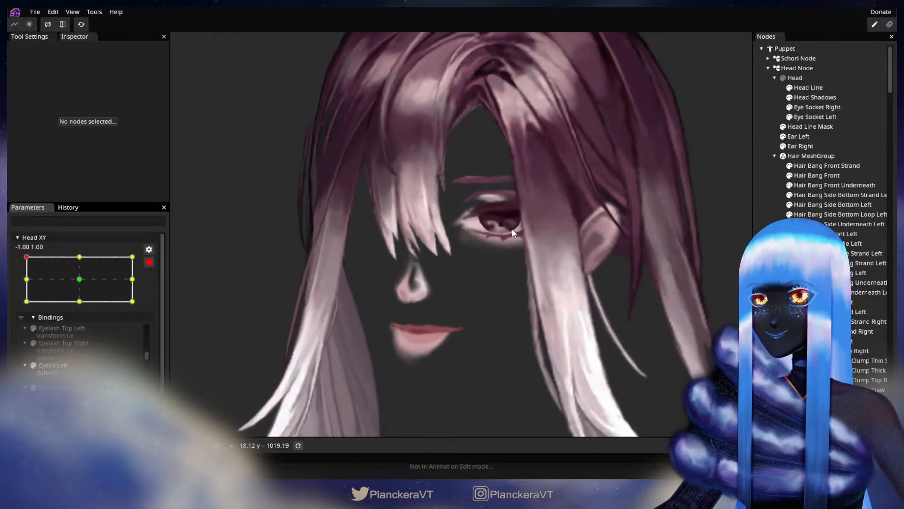
scroll(513, 229, "up", 5)
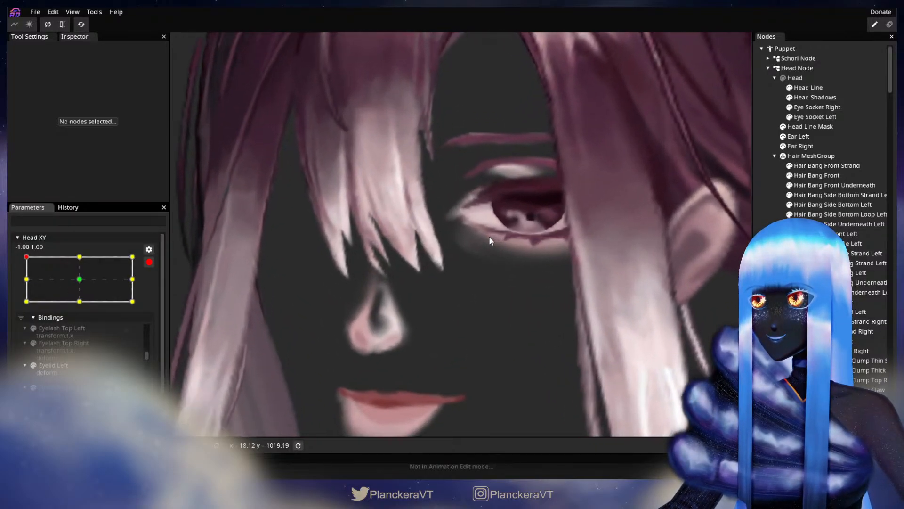
scroll(489, 236, "up", 4)
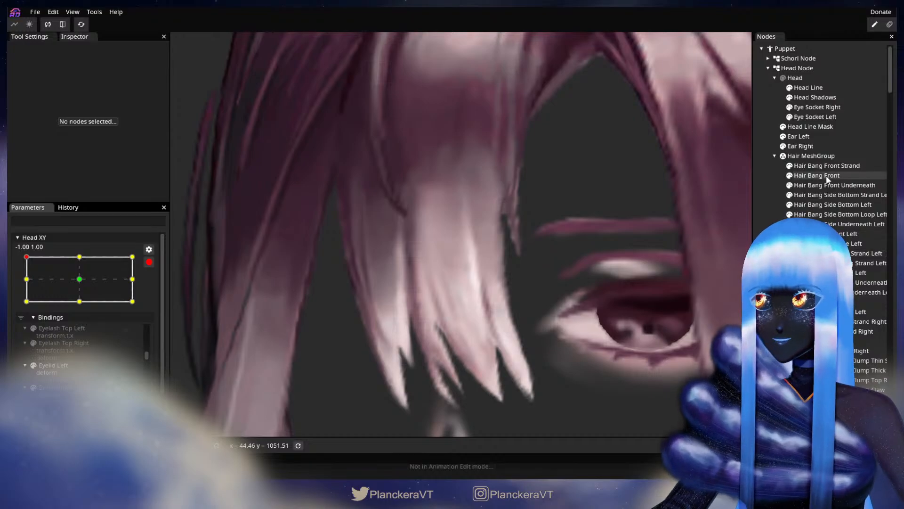
left_click(826, 176)
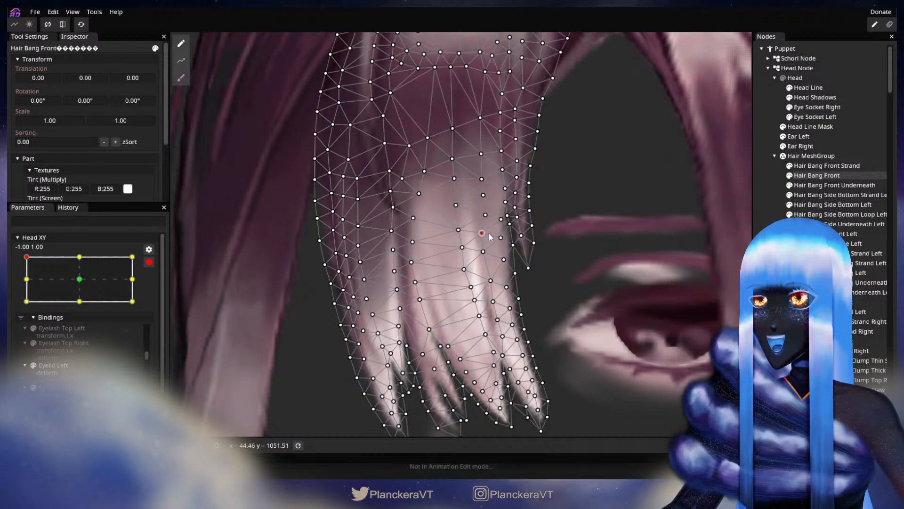
left_click(655, 304)
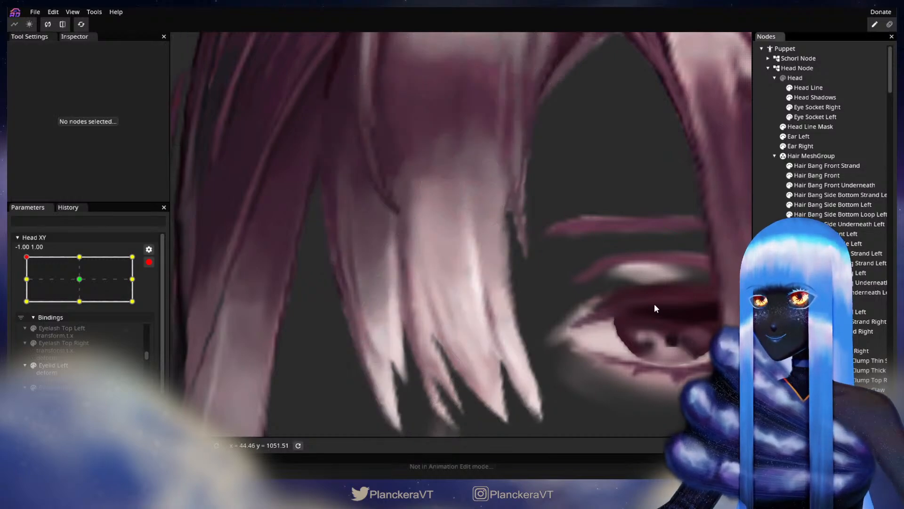
Turn off keypoint editing and bring Head XY down to -1.00, -1.00 to review how the bangs follow.
scroll(654, 303, "down", 5)
scroll(607, 279, "down", 6)
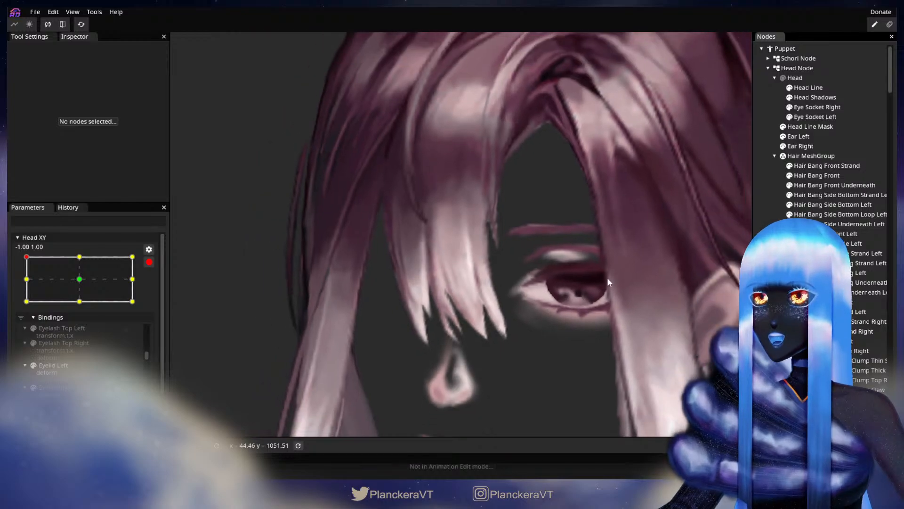
scroll(609, 279, "down", 2)
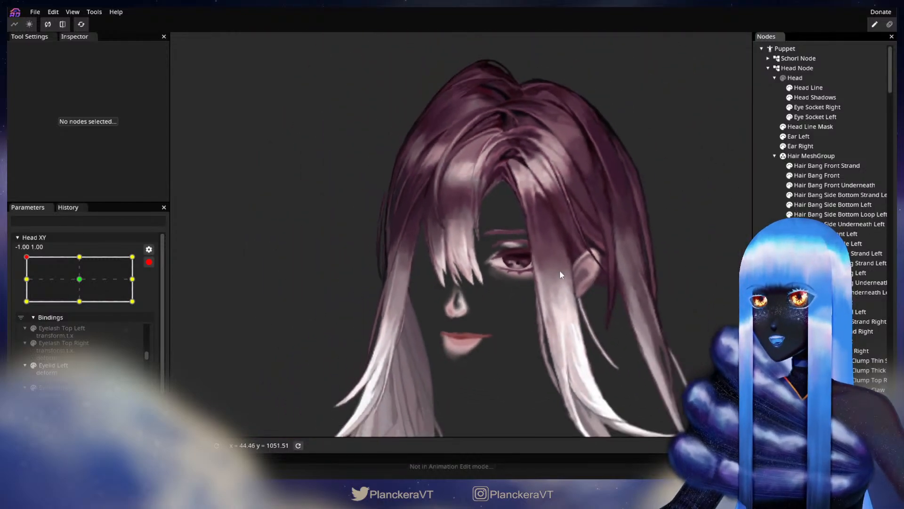
left_click(149, 262)
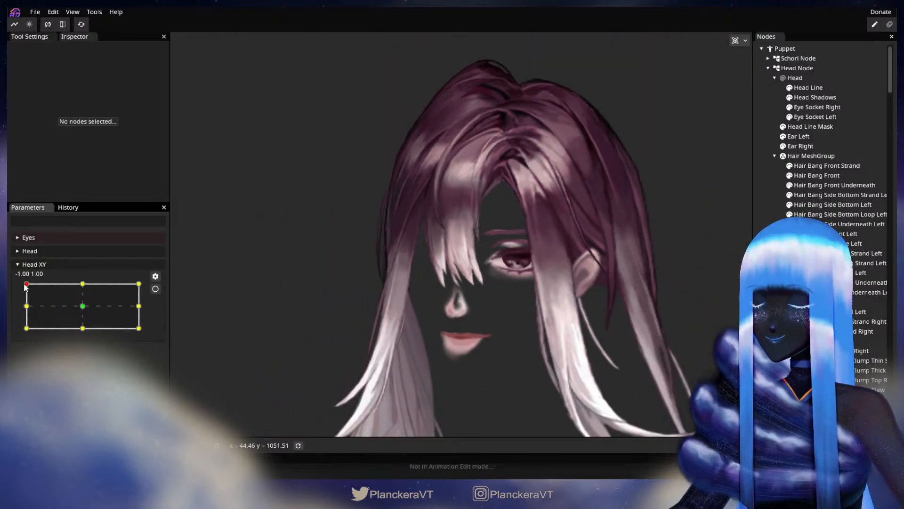
left_click_drag(25, 286, 16, 327)
Adjust the Hair Bang Front mesh points around the center of the middle strand for the Head XY -1.00, -1.00 keypoint.
left_click(155, 289)
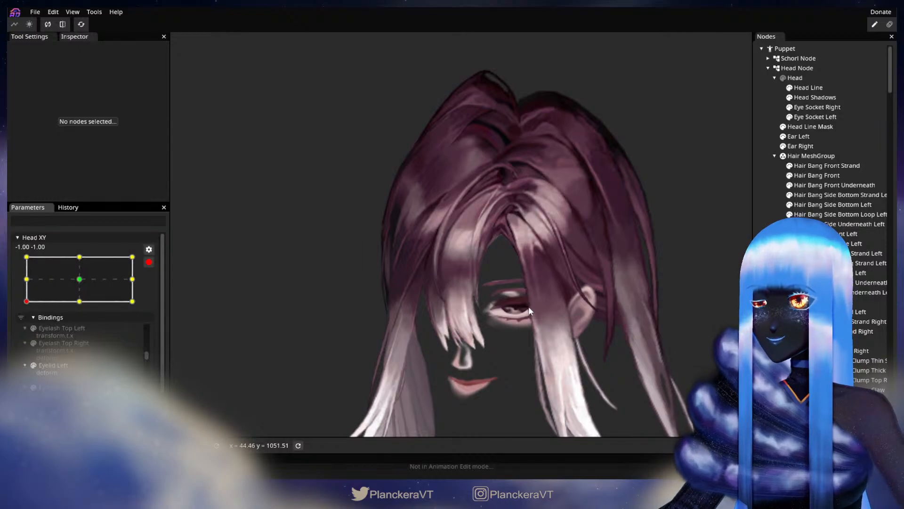
scroll(528, 307, "up", 5)
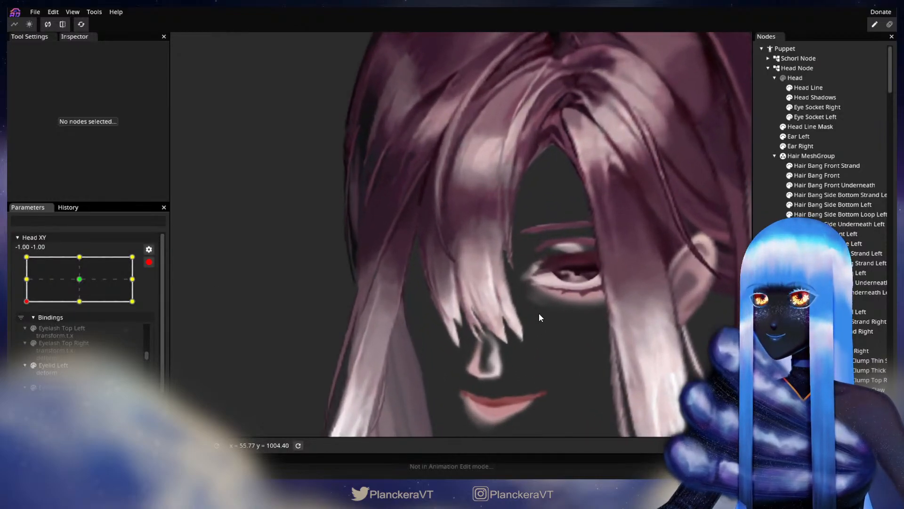
scroll(538, 312, "up", 5)
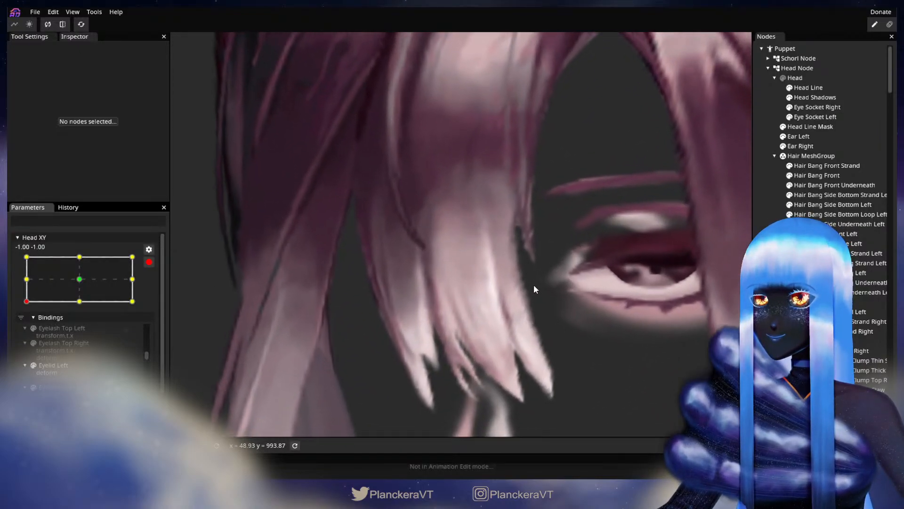
left_click(816, 175)
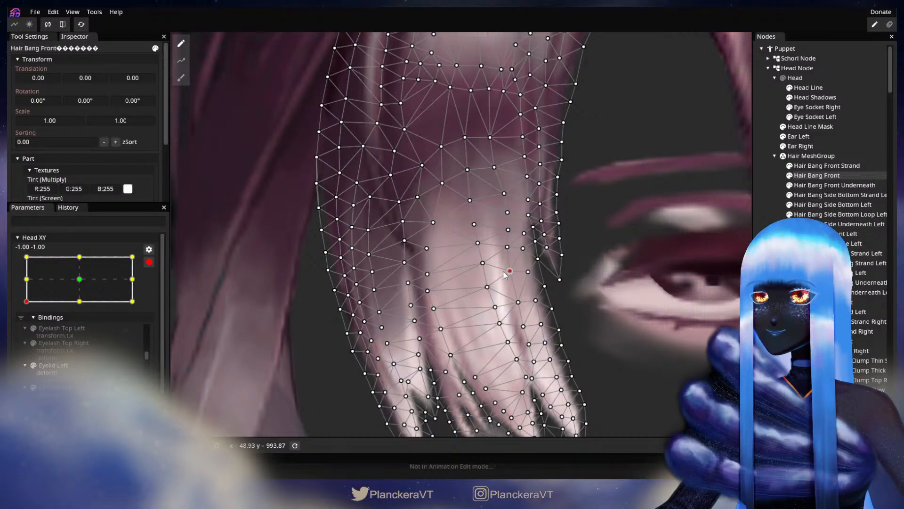
left_click(765, 301)
Stop keypoint editing and sweep Head XY along the X -1.00 edge, ending at -1.00, -1.00, to examine the bangs' motion.
scroll(663, 298, "down", 3)
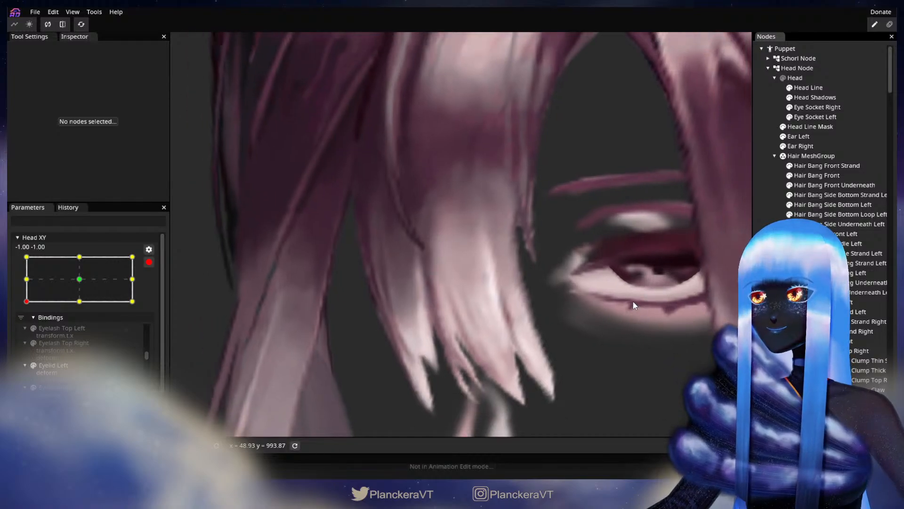
scroll(632, 299, "down", 5)
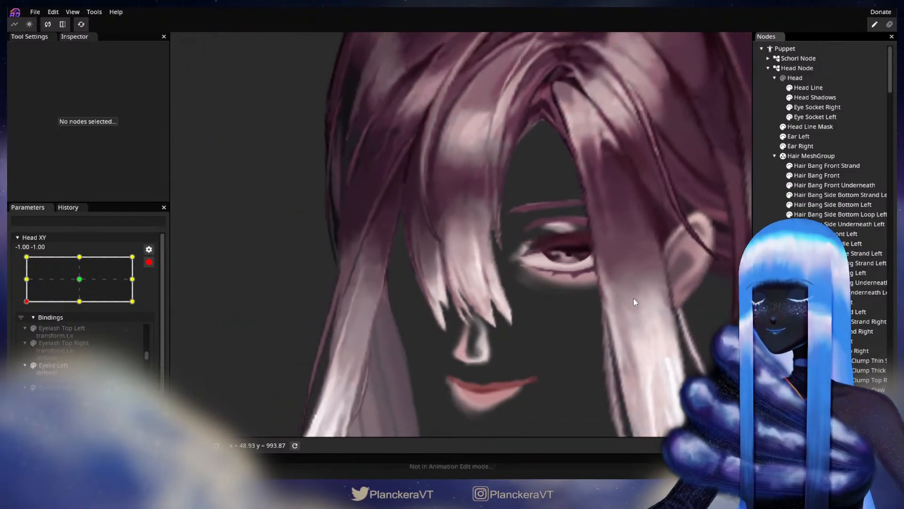
scroll(629, 293, "down", 5)
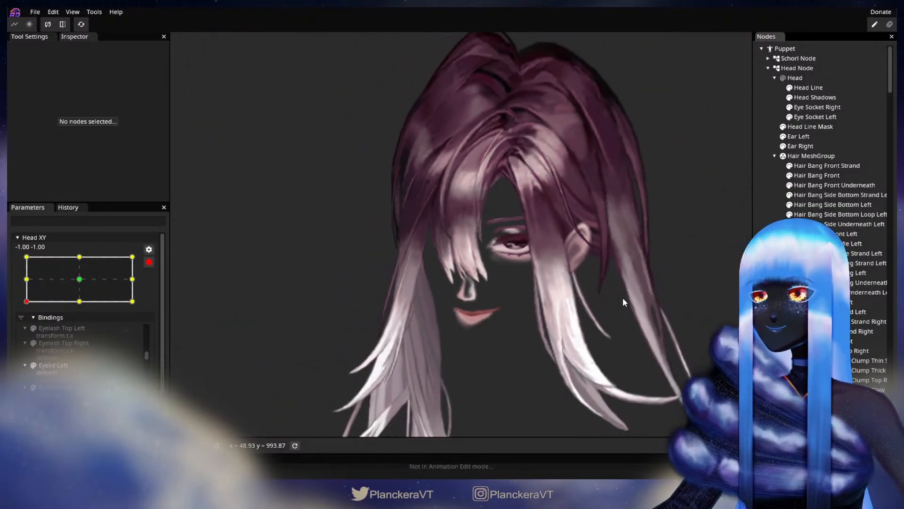
scroll(626, 282, "down", 3)
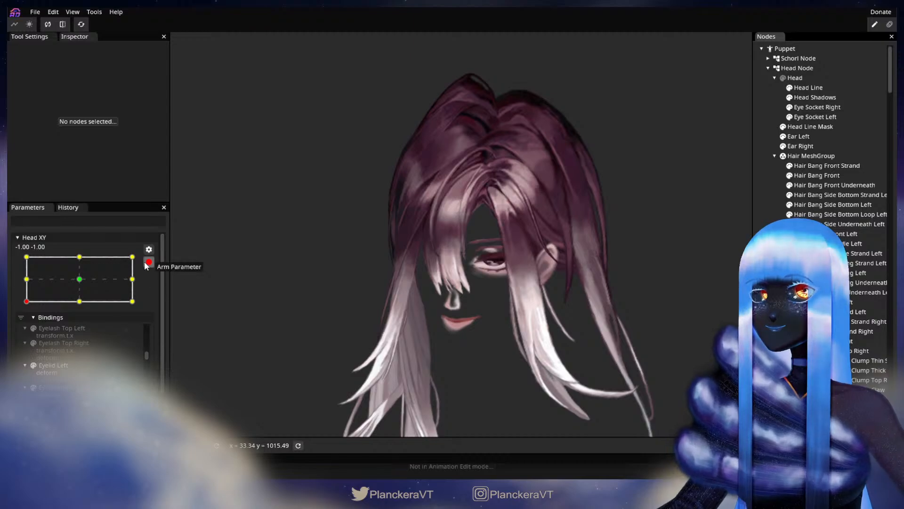
left_click(147, 264)
mouse_move(26, 328)
left_mouse_down()
mouse_move(14, 277)
mouse_move(17, 337)
mouse_move(17, 287)
mouse_move(27, 285)
mouse_move(27, 330)
left_mouse_up()
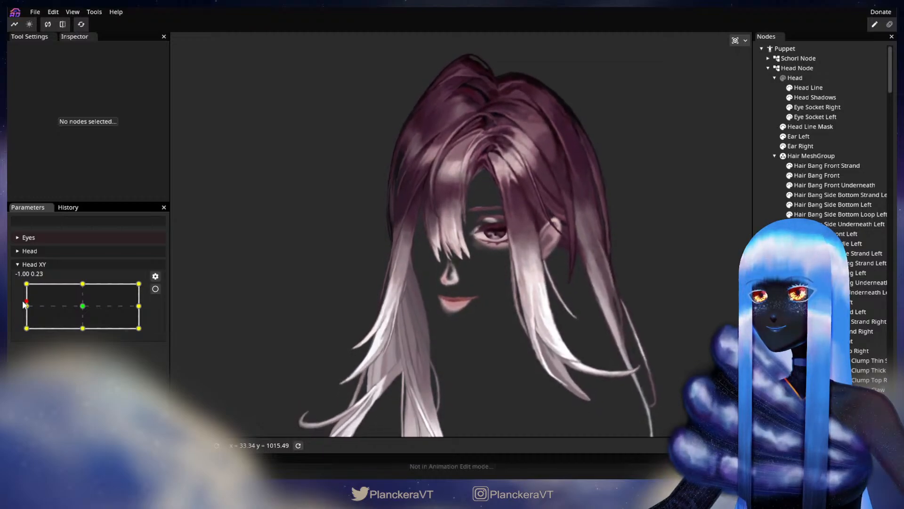
Reposition the Hair Bang Front mesh points along the middle strand's lower highlight for the Head XY -1.00, -1.00 keypoint.
left_click(155, 288)
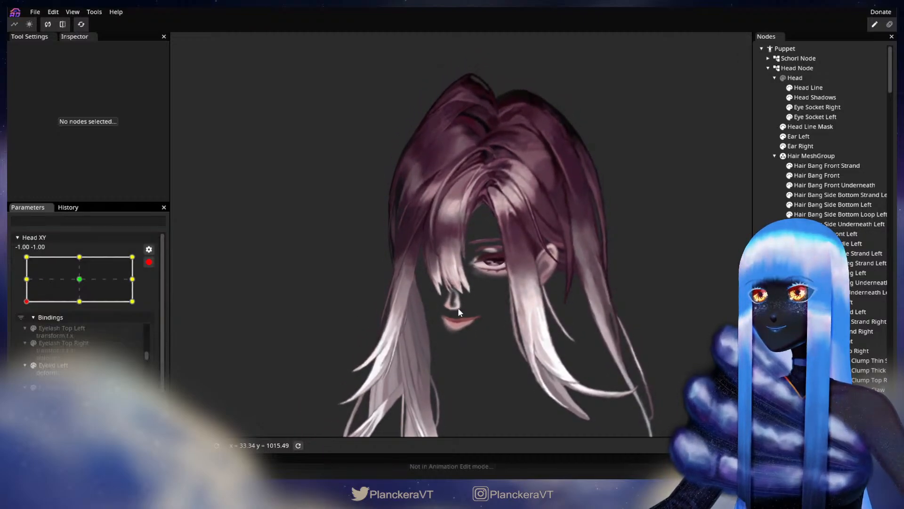
scroll(452, 304, "up", 4)
scroll(452, 303, "up", 4)
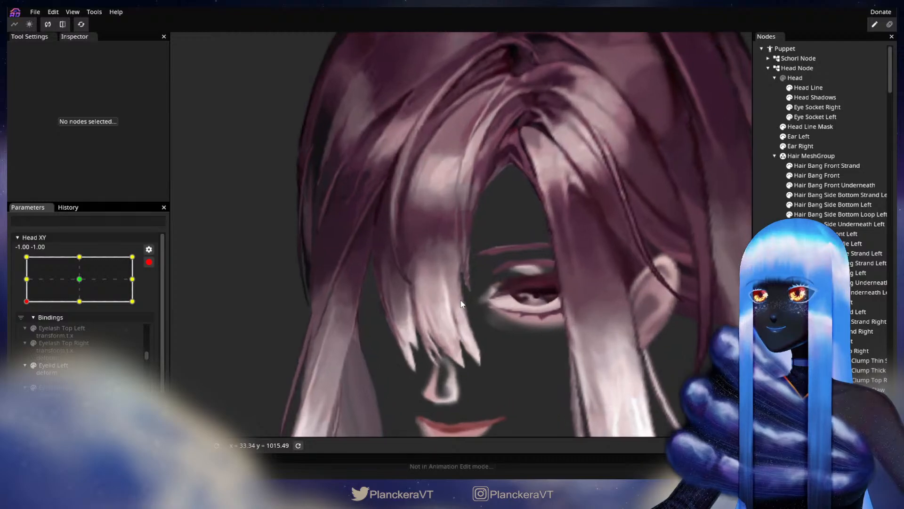
left_click_drag(471, 330, 521, 253)
scroll(541, 258, "up", 5)
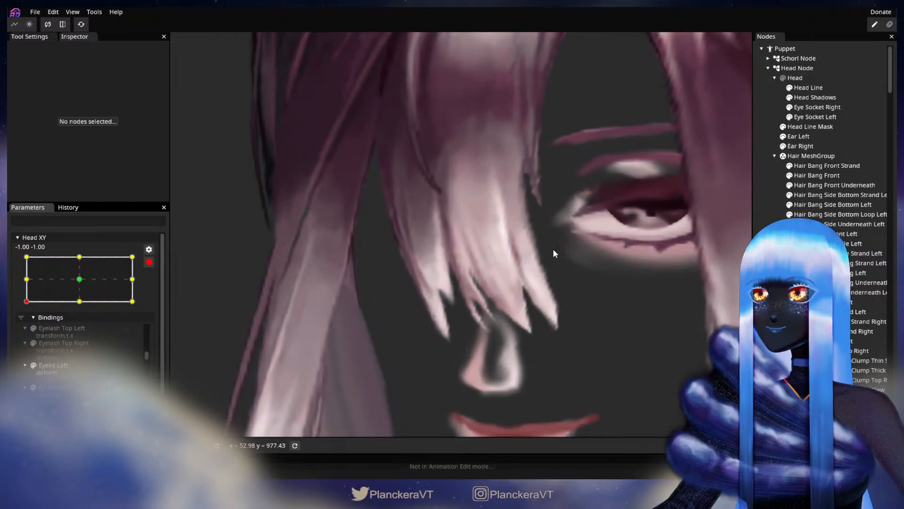
left_click(817, 175)
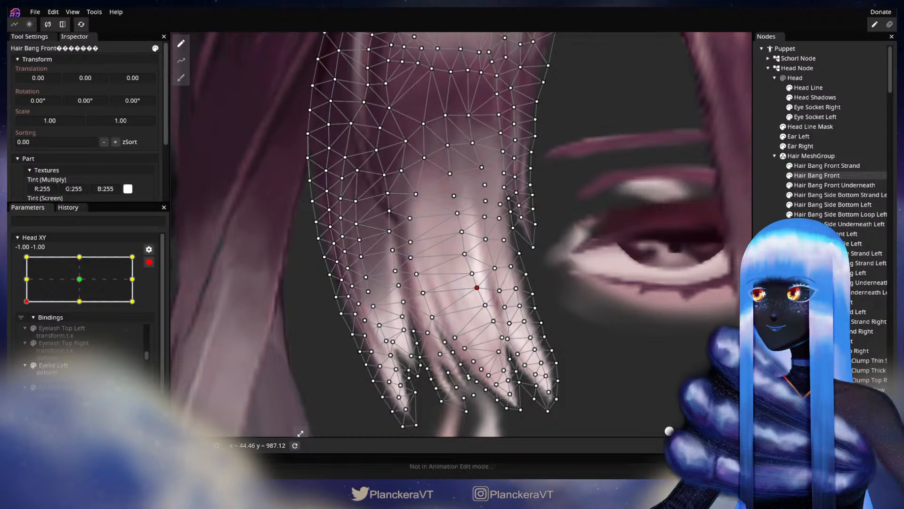
left_click(529, 279)
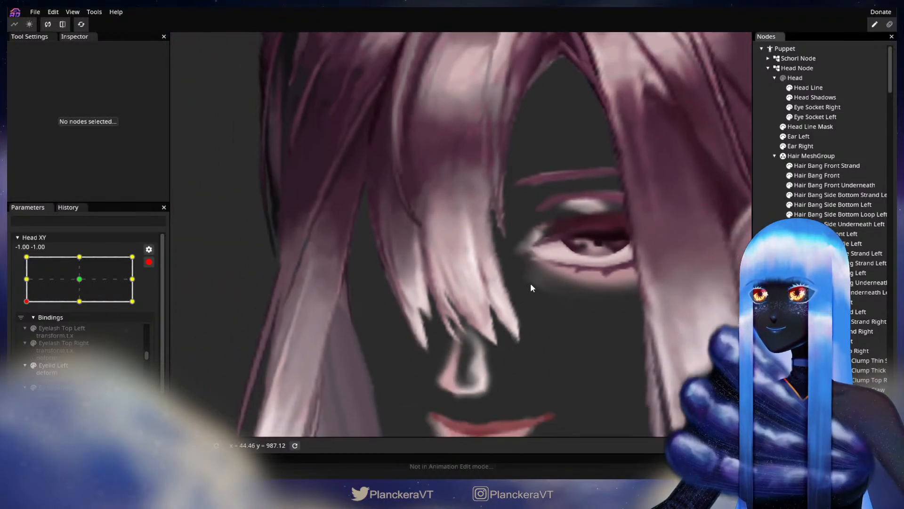
Turn off keypoint editing and sweep Head XY along the X -1.00 edge back to -1.00, -1.00 to recheck the middle strand.
scroll(530, 284, "down", 3)
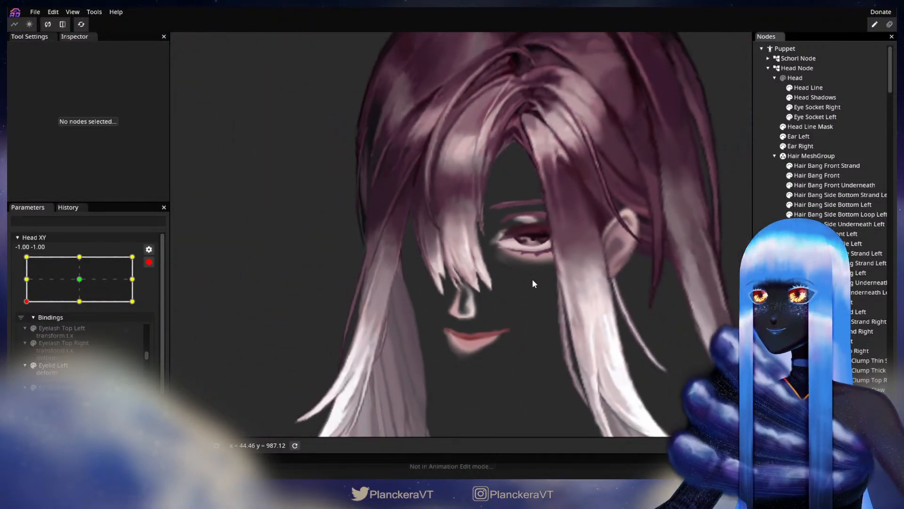
scroll(532, 280, "down", 3)
scroll(533, 260, "down", 2)
left_click(149, 262)
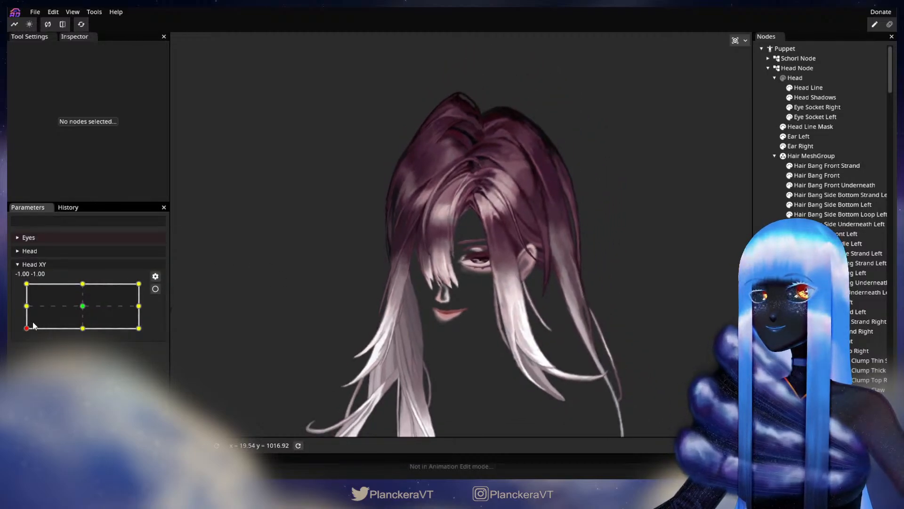
mouse_move(26, 323)
left_mouse_down()
mouse_move(25, 286)
mouse_move(18, 334)
left_mouse_up()
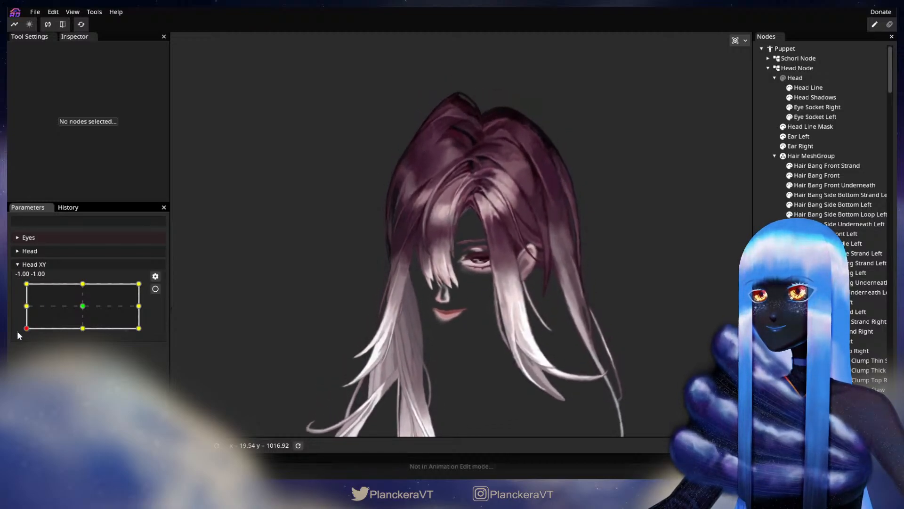
Fine-tune the Hair Bang Front mesh points on the middle strand's lower eye side for the Head XY -1.00, -1.00 keypoint.
left_click(154, 290)
scroll(431, 336, "up", 5)
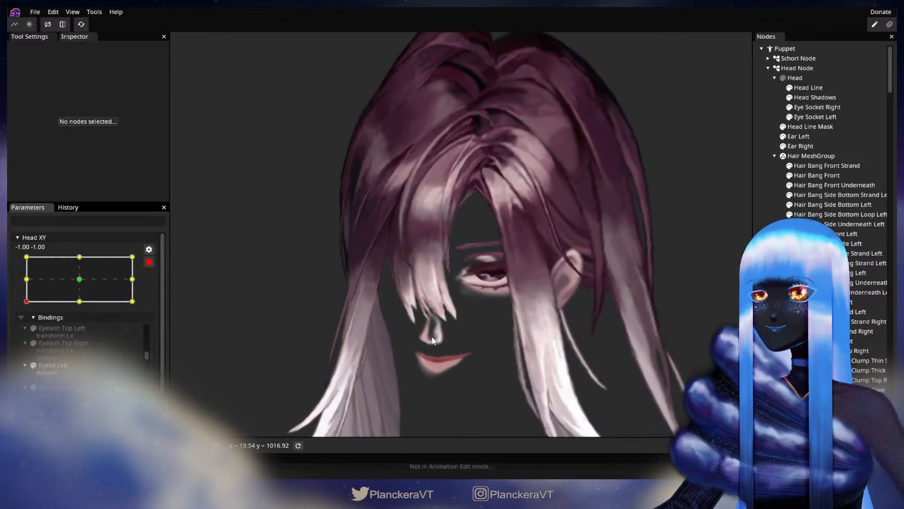
scroll(432, 336, "up", 5)
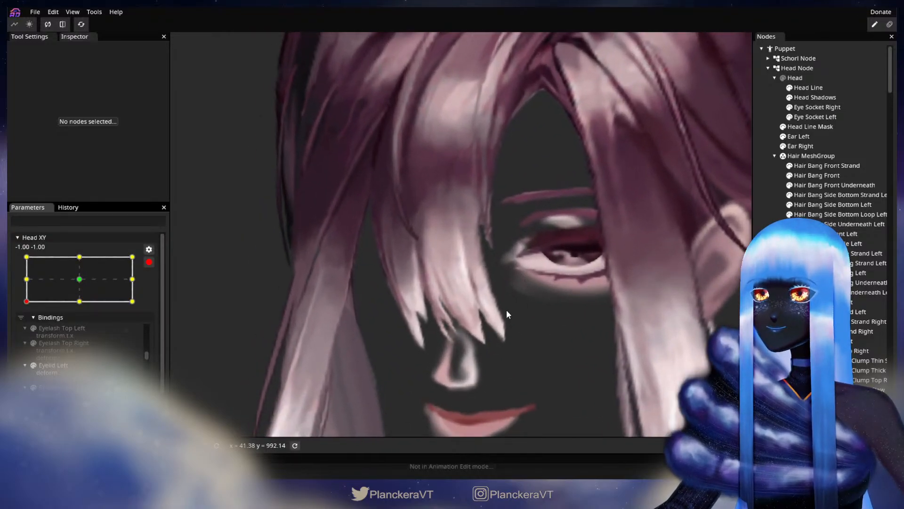
scroll(507, 309, "up", 4)
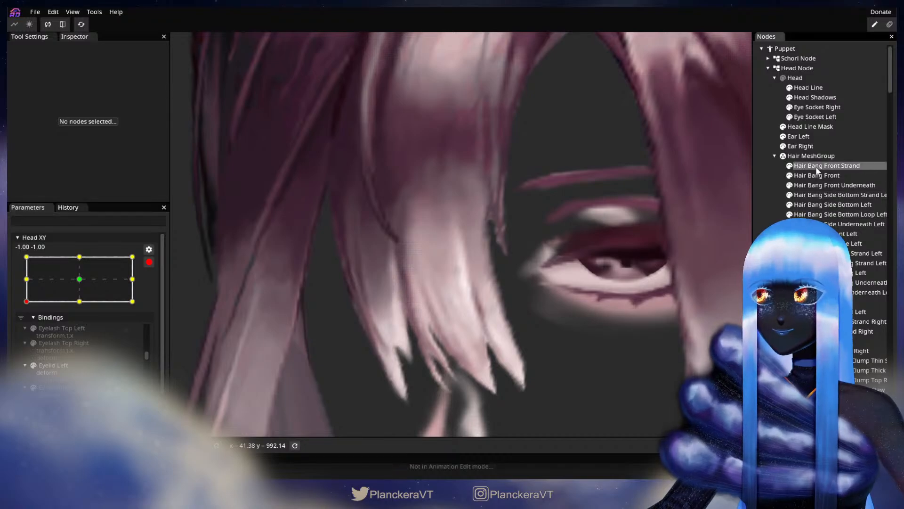
left_click(818, 173)
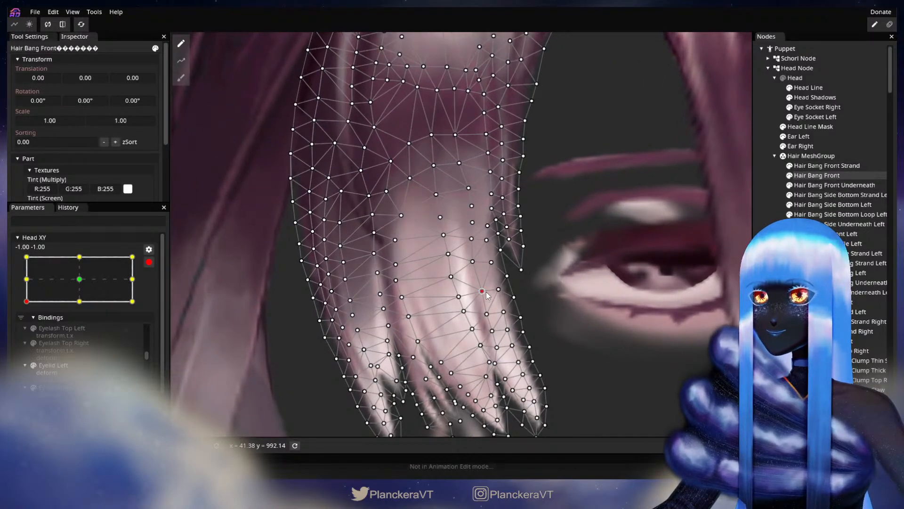
left_click(459, 304)
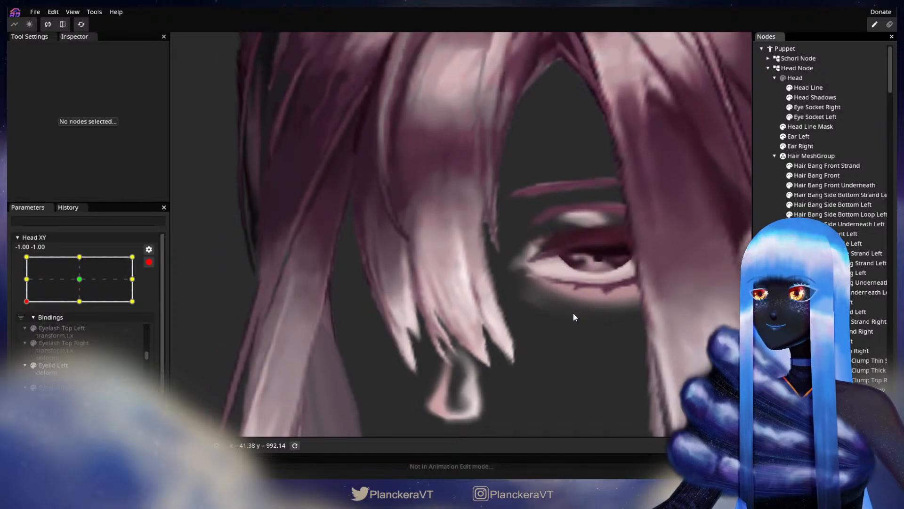
Stop keypoint editing and move Head XY from the lower X -1.00 corner to -1.00, 1.00 to inspect the bangs up close.
scroll(573, 313, "down", 4)
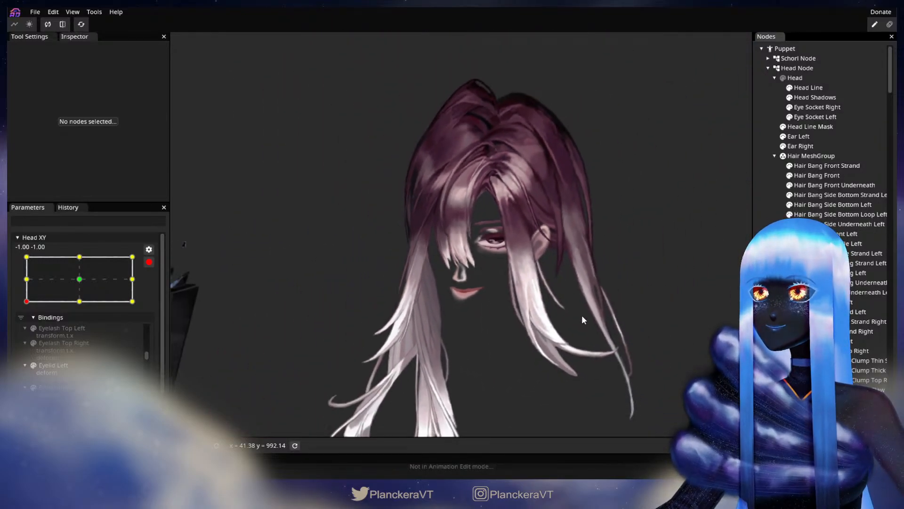
left_click_drag(582, 317, 451, 288)
left_click(150, 262)
left_click_drag(27, 329, 26, 284)
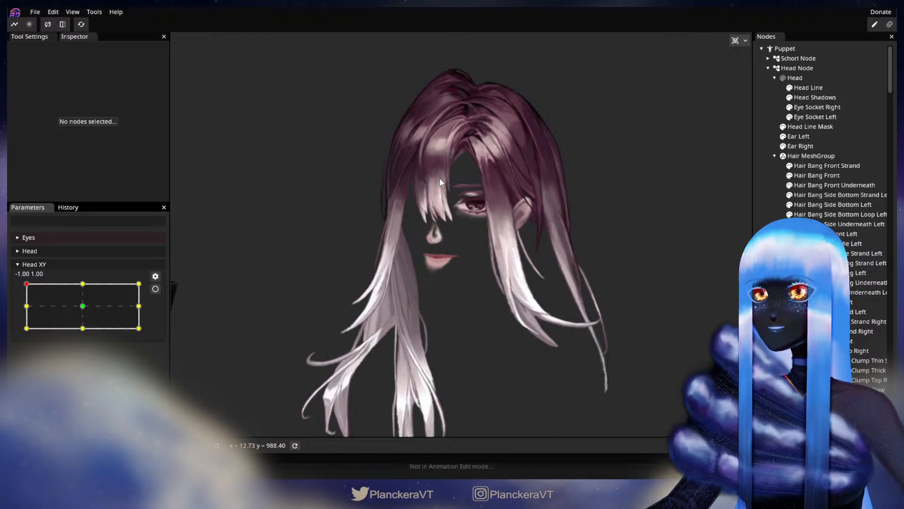
left_click_drag(479, 226, 490, 326)
scroll(491, 326, "up", 5)
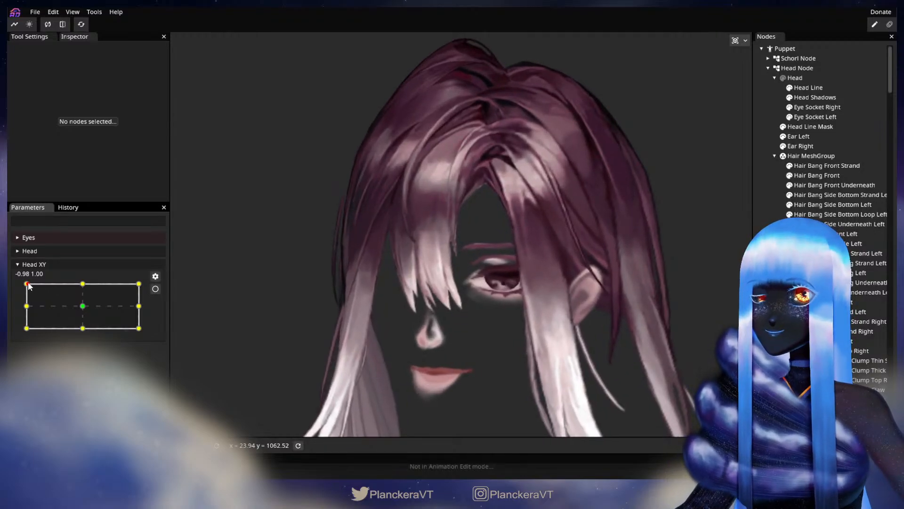
Adjust the Hair Bang Front mesh points beside the small eye-side wisp for the Head XY -1.00, 1.00 keypoint.
mouse_move(25, 285)
left_mouse_down()
mouse_move(14, 283)
mouse_move(17, 307)
mouse_move(22, 282)
left_mouse_up()
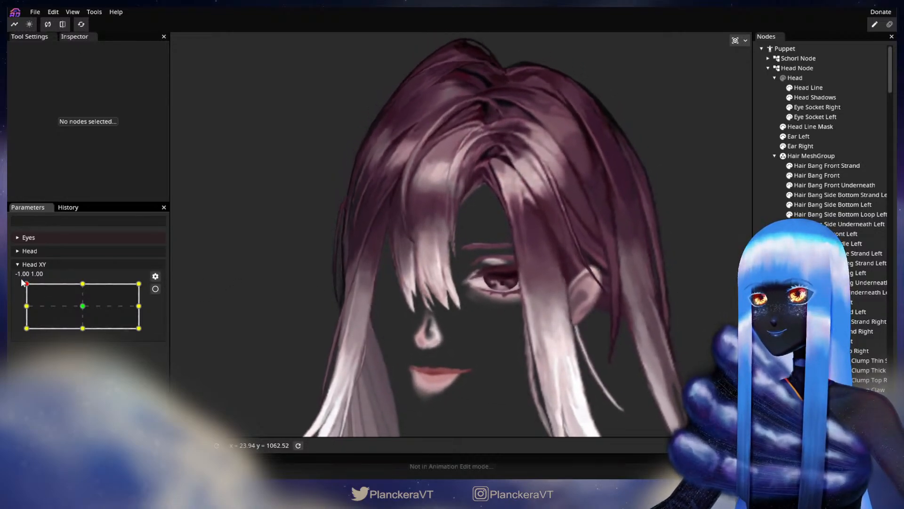
left_click(161, 292)
scroll(445, 319, "up", 5)
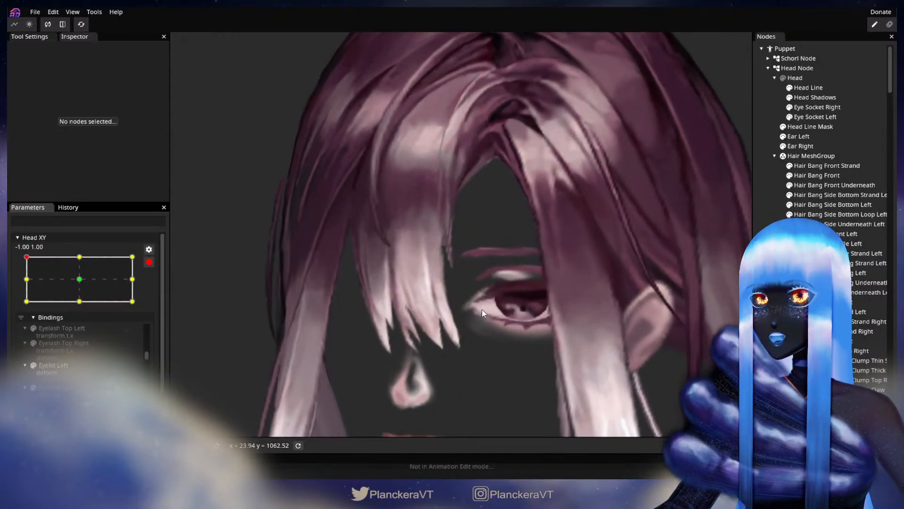
scroll(483, 310, "up", 4)
scroll(497, 319, "up", 2)
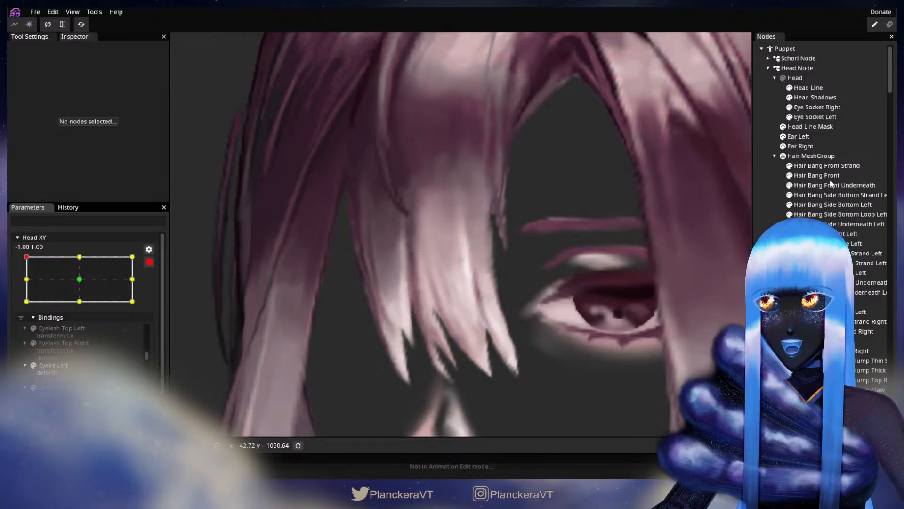
left_click(829, 176)
left_click_drag(518, 264, 477, 267)
scroll(491, 283, "up", 2)
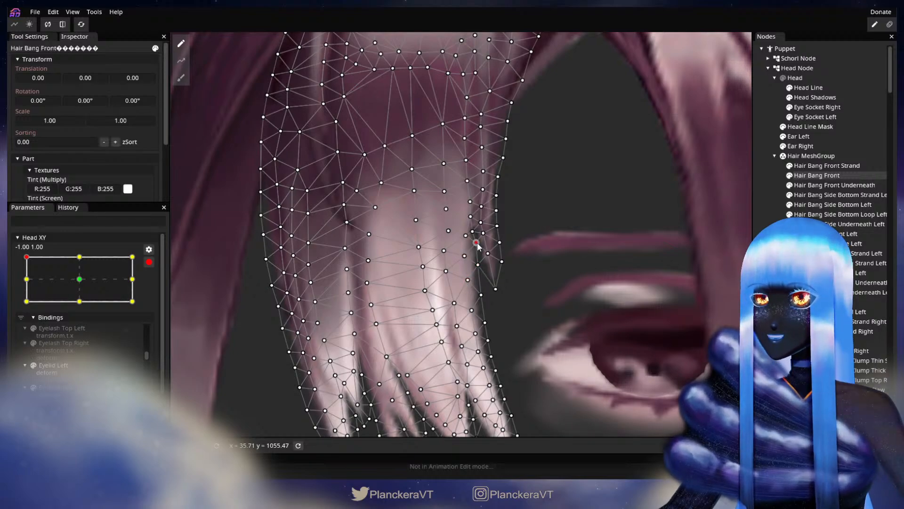
left_click(772, 292)
Turn off keypoint editing and sweep Head XY along the Y 1.00 edge back to -1.00, 1.00 to recheck the bangs.
scroll(627, 314, "down", 2)
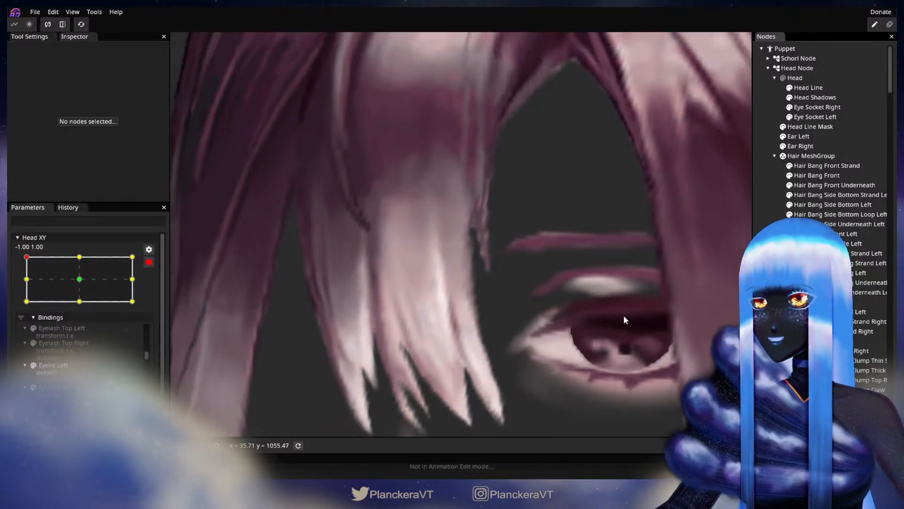
left_click_drag(551, 342, 541, 282)
scroll(546, 320, "down", 2)
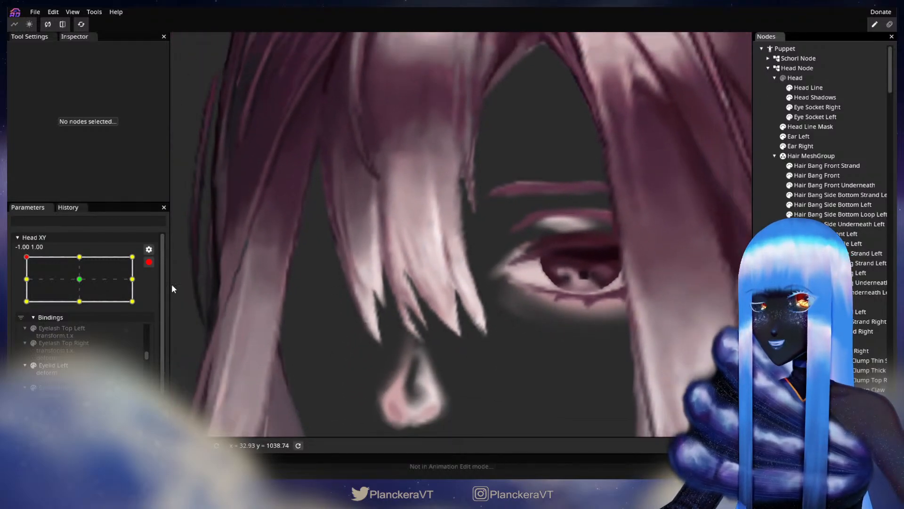
left_click(149, 262)
scroll(287, 295, "down", 2)
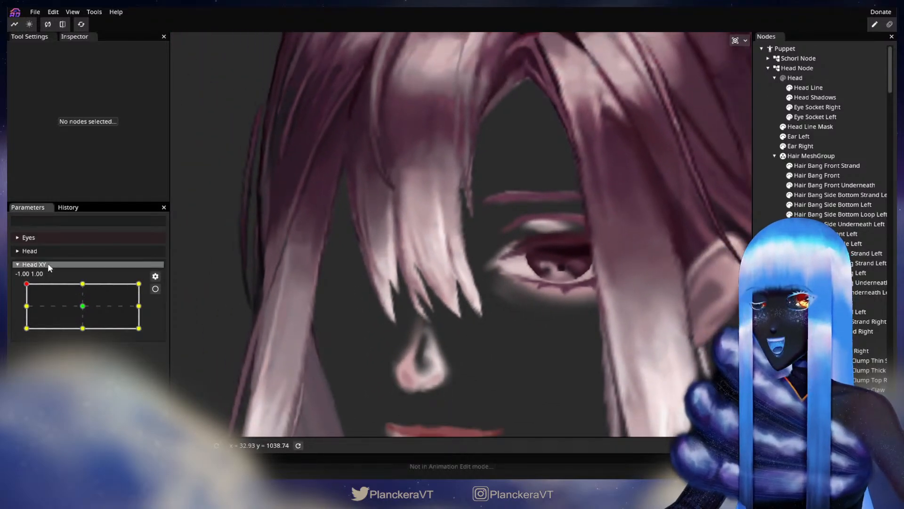
left_click_drag(25, 284, 69, 284)
Reposition the Hair Bang Front mesh points along the eye-side strand's outer edge and tip for the Head XY -1.00, 1.00 keypoint.
left_click(155, 289)
scroll(495, 295, "up", 2)
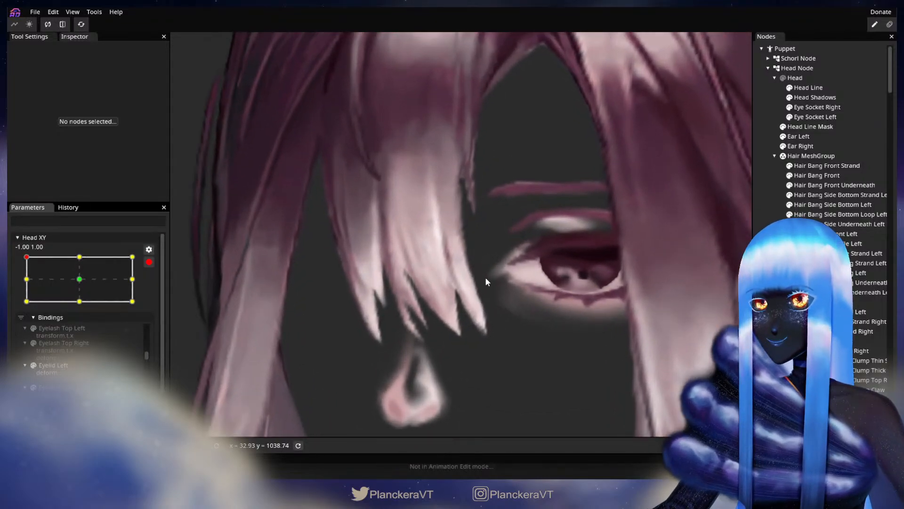
left_click(826, 175)
scroll(508, 278, "up", 4)
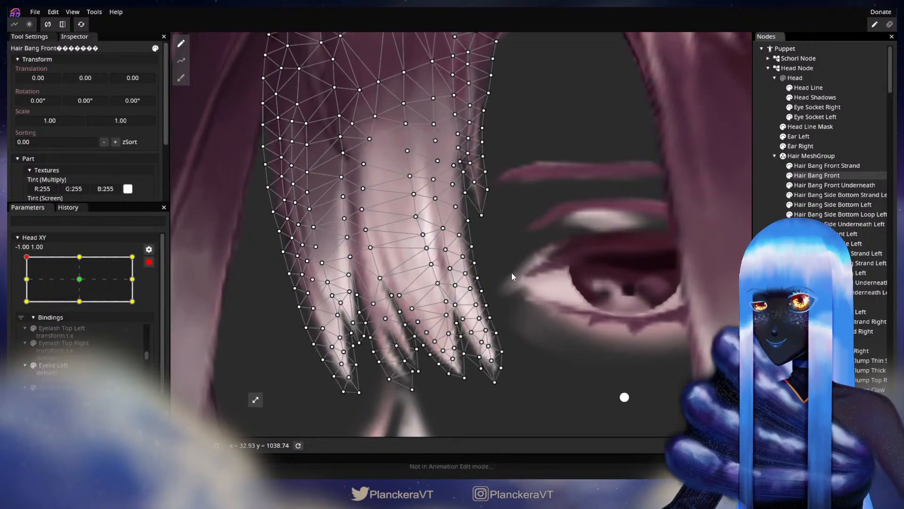
left_click_drag(514, 290, 497, 261)
left_click(469, 262)
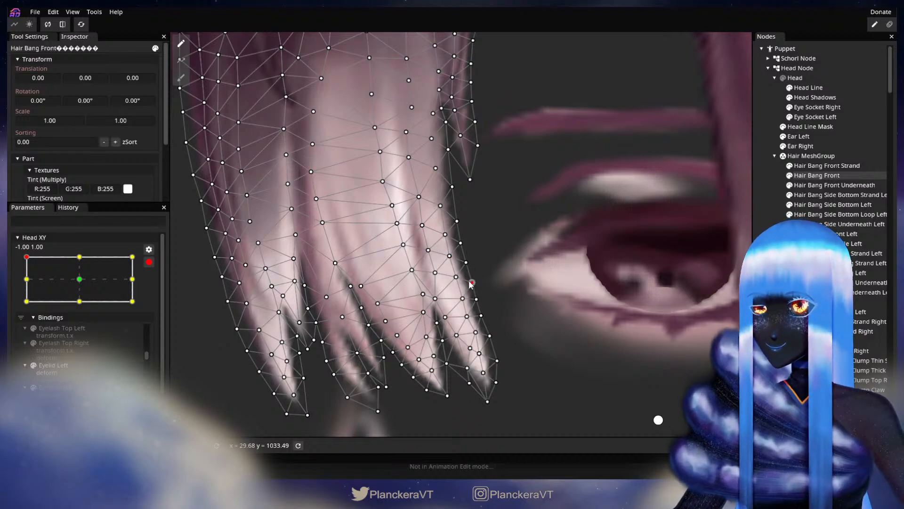
left_click_drag(513, 287, 500, 241)
left_click(471, 271)
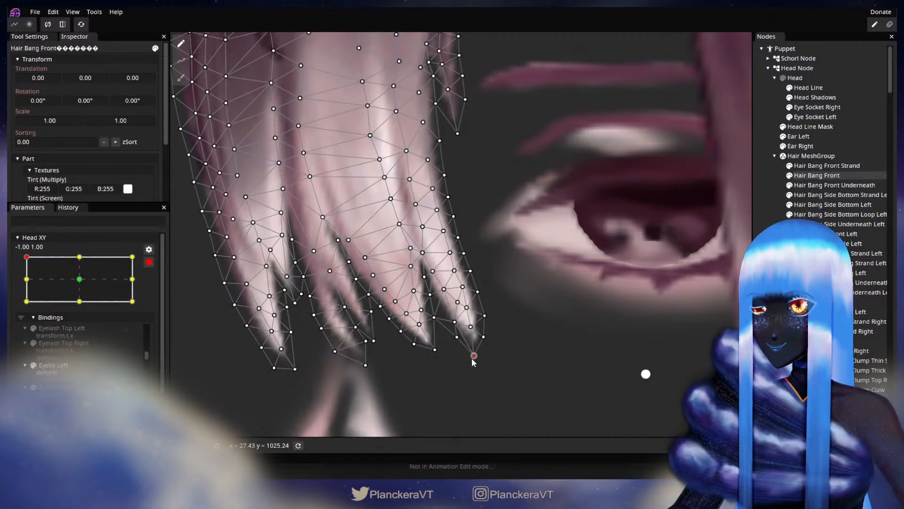
left_click(606, 324)
Stop keypoint editing and move Head XY around the -1.00, 1.00 corner to check the eye-side strand tip.
scroll(459, 274, "down", 6)
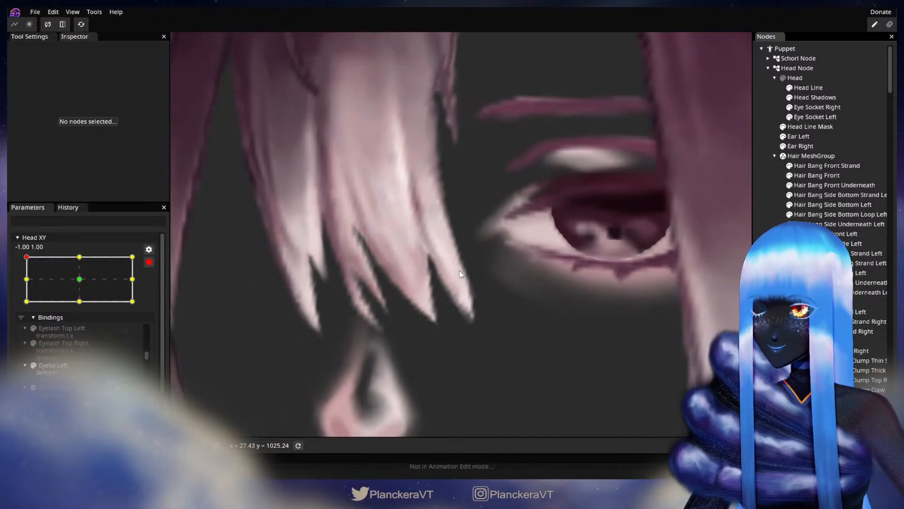
scroll(508, 277, "down", 6)
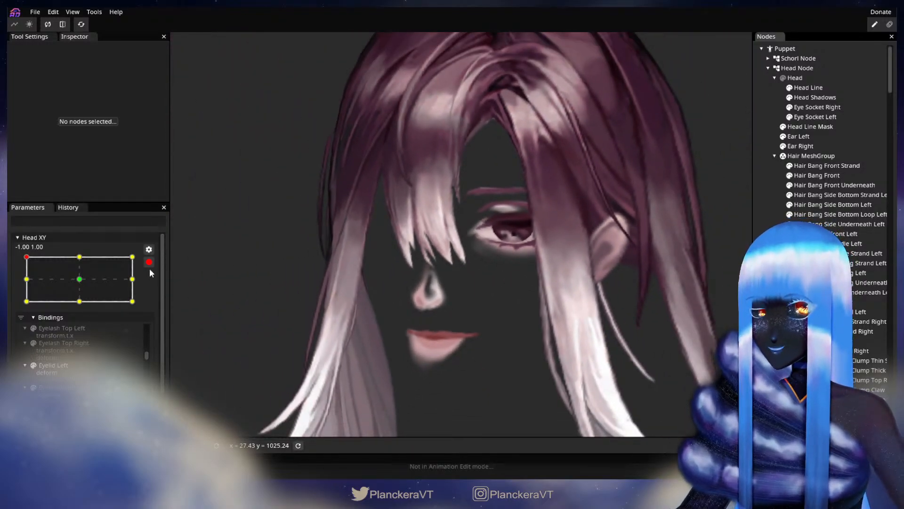
left_click(148, 262)
mouse_move(27, 284)
left_mouse_down()
mouse_move(27, 313)
mouse_move(22, 282)
left_mouse_up()
Shift Hair Bang Front's eye-side tip with a 14.00 Circle Brush and fine-tune its edge points for the Head XY -1.00, 1.00 keypoint.
left_click(156, 289)
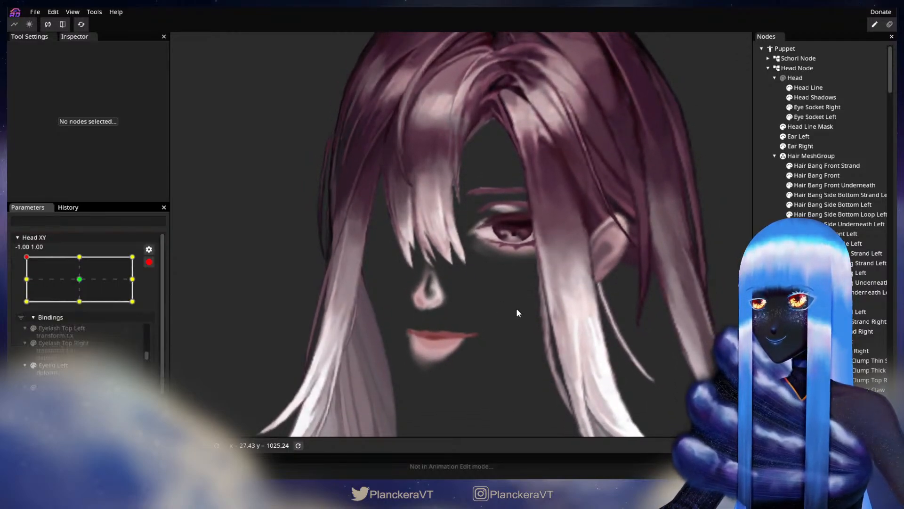
scroll(518, 306, "up", 5)
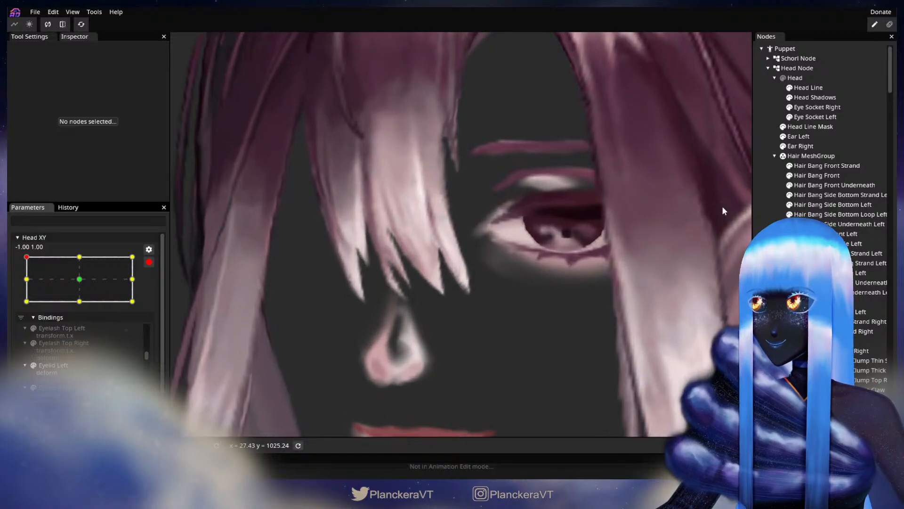
left_click(817, 175)
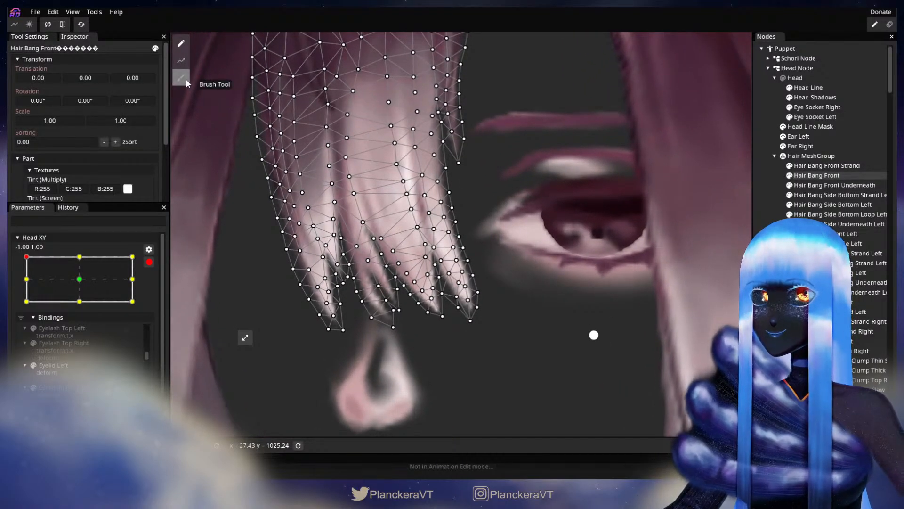
left_click(185, 80)
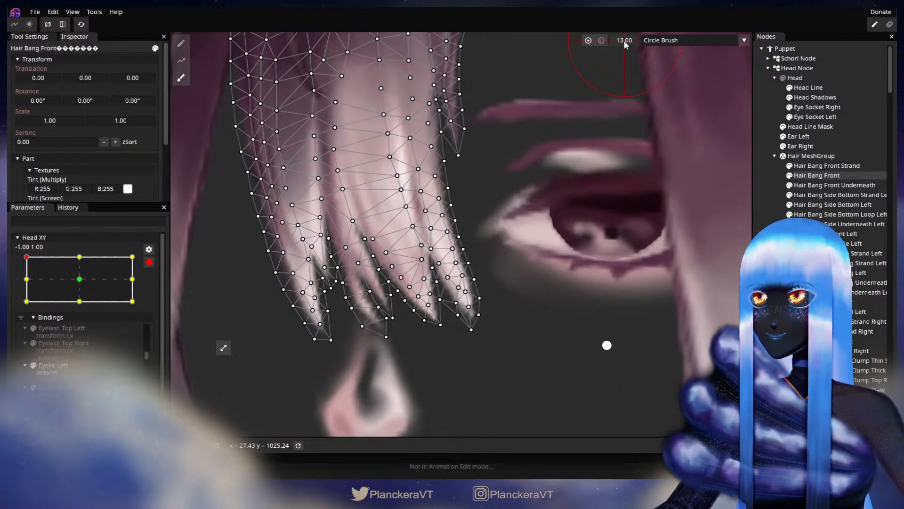
left_click_drag(498, 295, 501, 293)
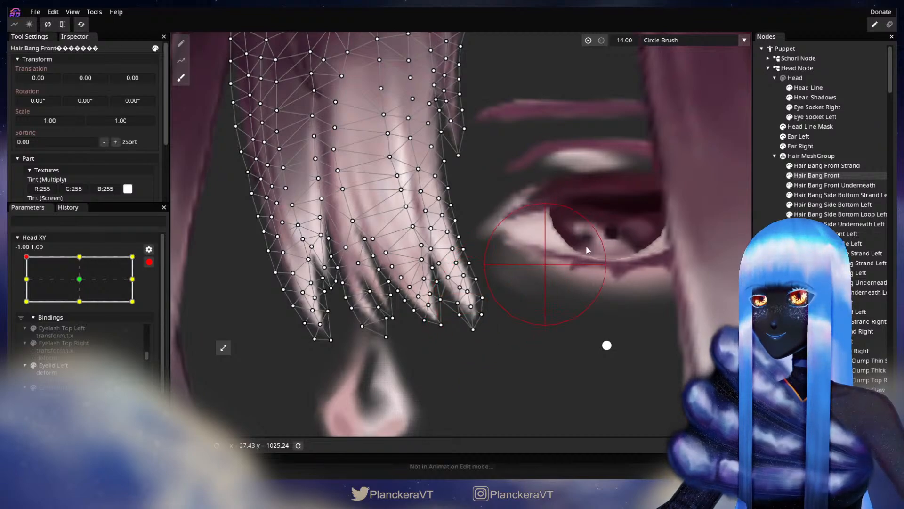
left_click(181, 43)
scroll(467, 298, "up", 1)
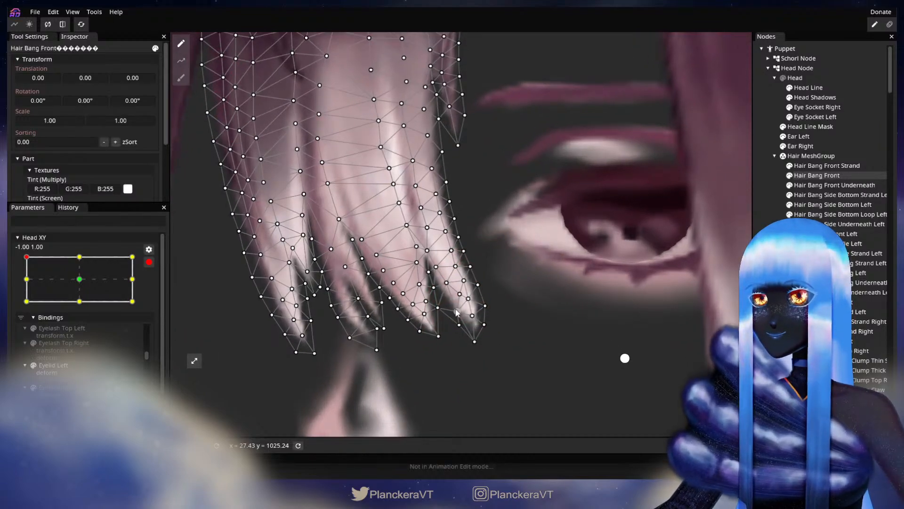
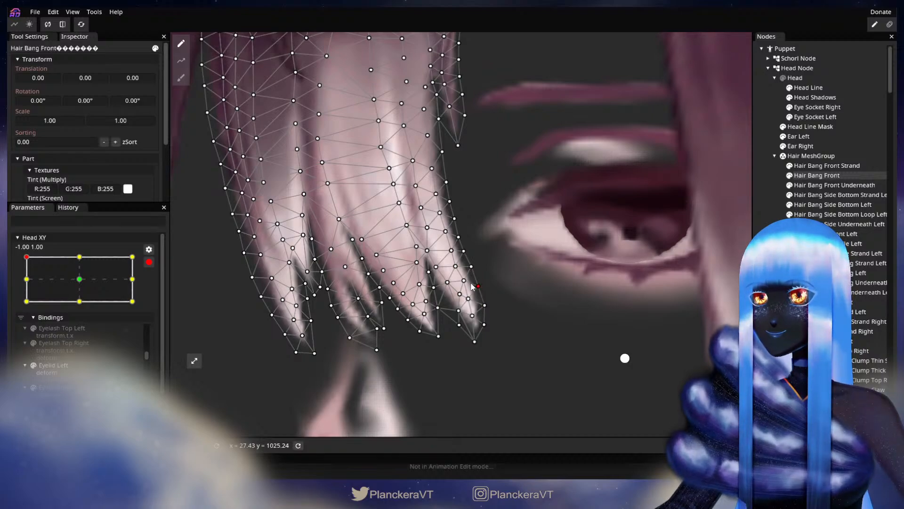
left_click(766, 282)
Turn off keypoint editing and test Head XY near -1.00, 1.00 to see how the reshaped eye-side tip moves.
scroll(514, 322, "down", 3)
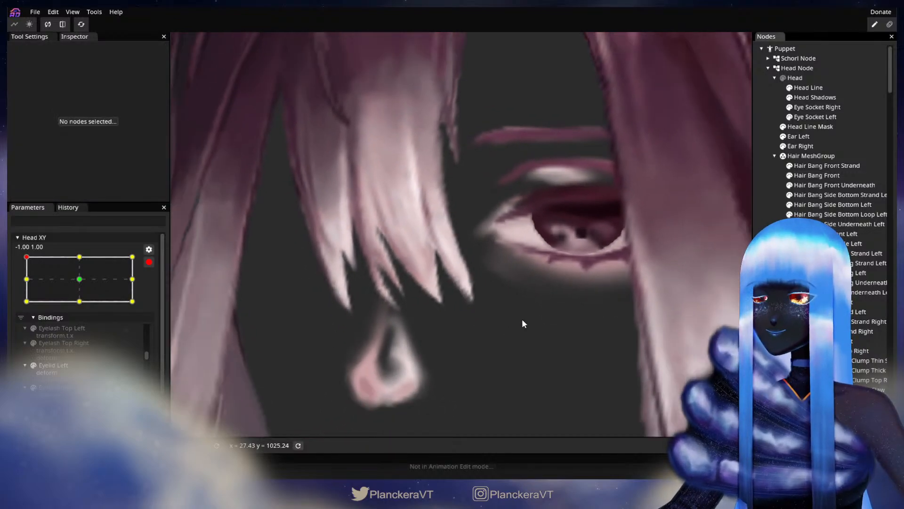
scroll(526, 319, "down", 5)
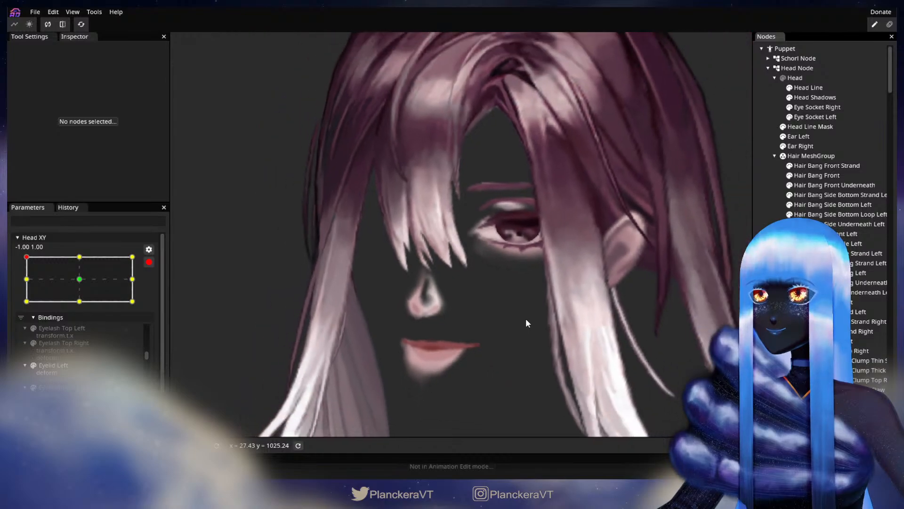
left_click(152, 262)
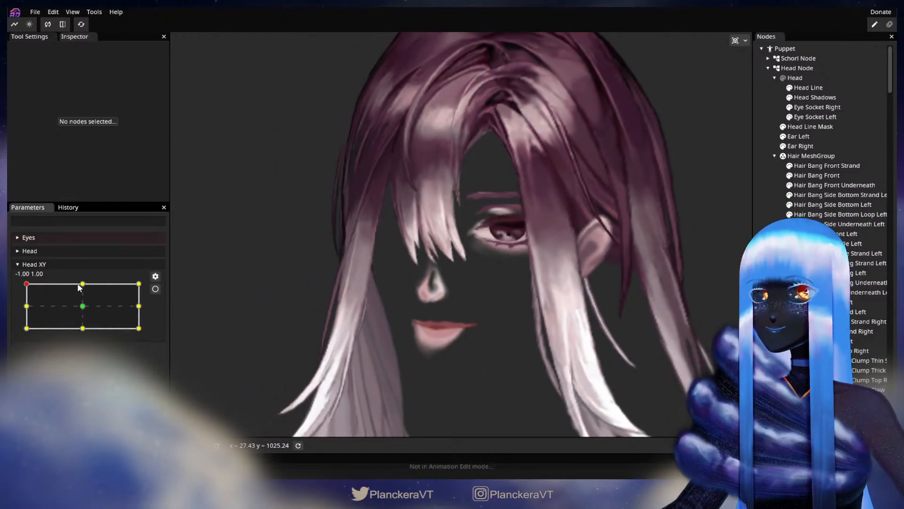
left_click(29, 285)
mouse_move(28, 285)
left_mouse_down()
mouse_move(28, 313)
mouse_move(21, 282)
left_mouse_up()
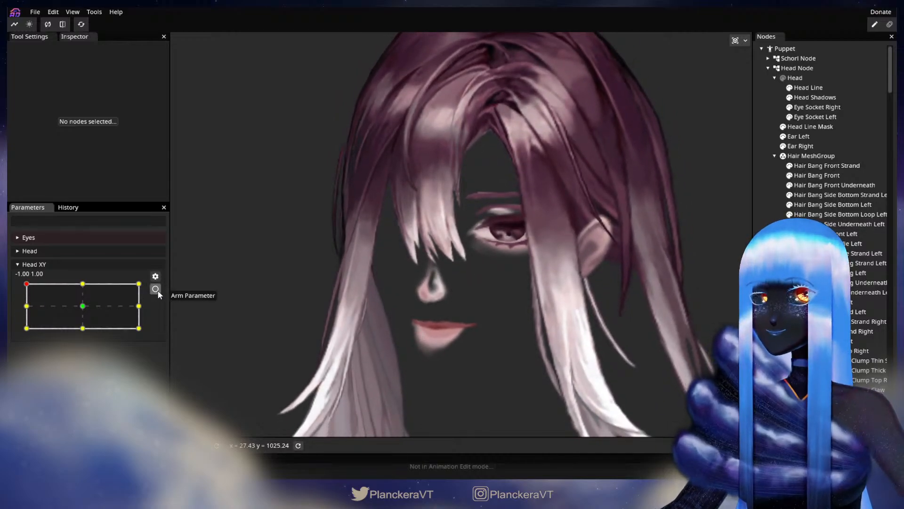
Adjust the Hair Bang Front mesh points beside the gap between the two eye-side tips for the Head XY -1.00, 1.00 keypoint.
left_click(155, 289)
scroll(488, 310, "up", 5)
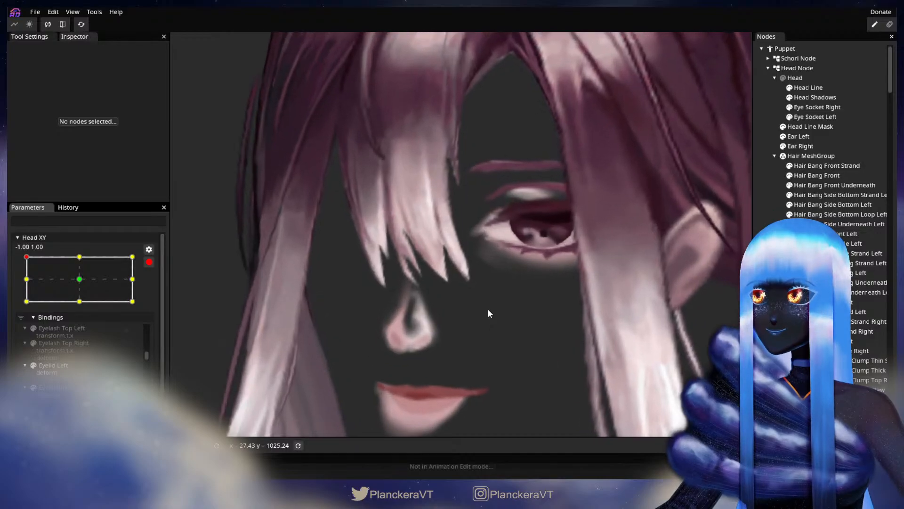
scroll(488, 310, "up", 5)
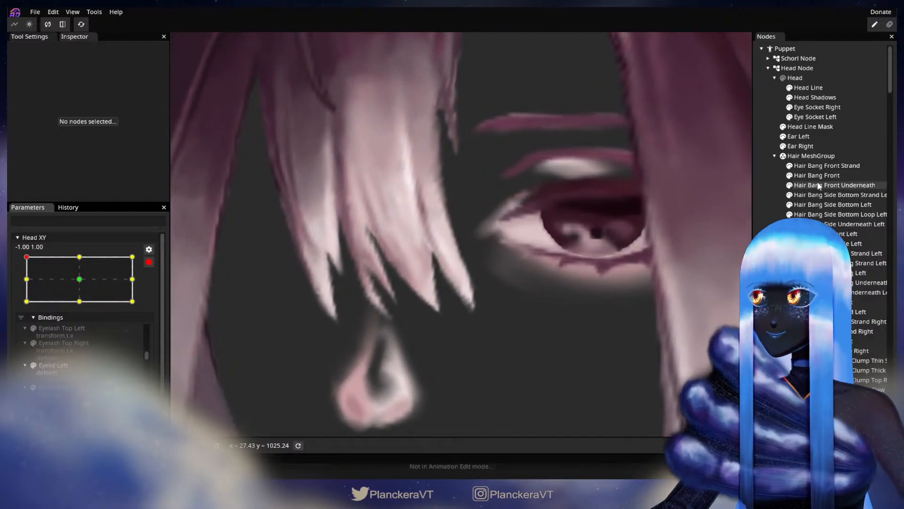
left_click(817, 175)
scroll(425, 289, "up", 3)
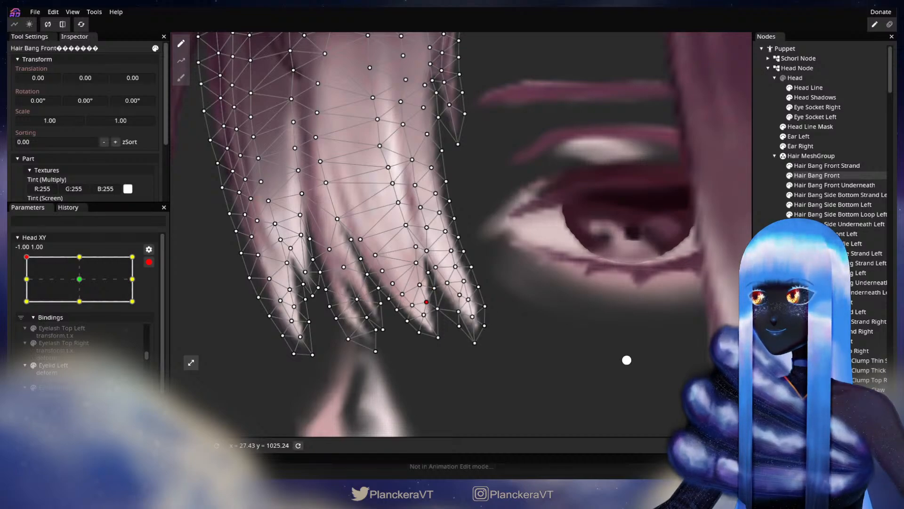
left_click(627, 360)
Stop keypoint editing and move Head XY around the -1.00, 1.00 corner to recheck the gap between the tips.
scroll(538, 302, "down", 6)
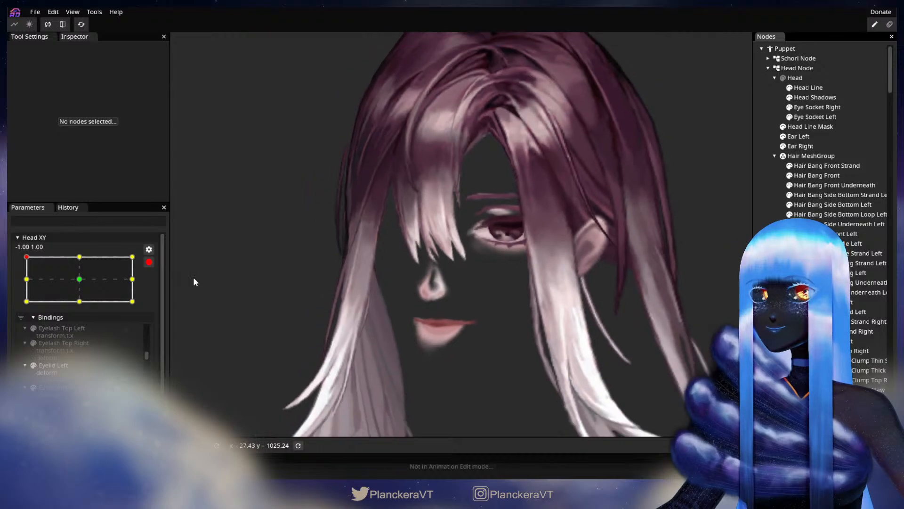
left_click(148, 263)
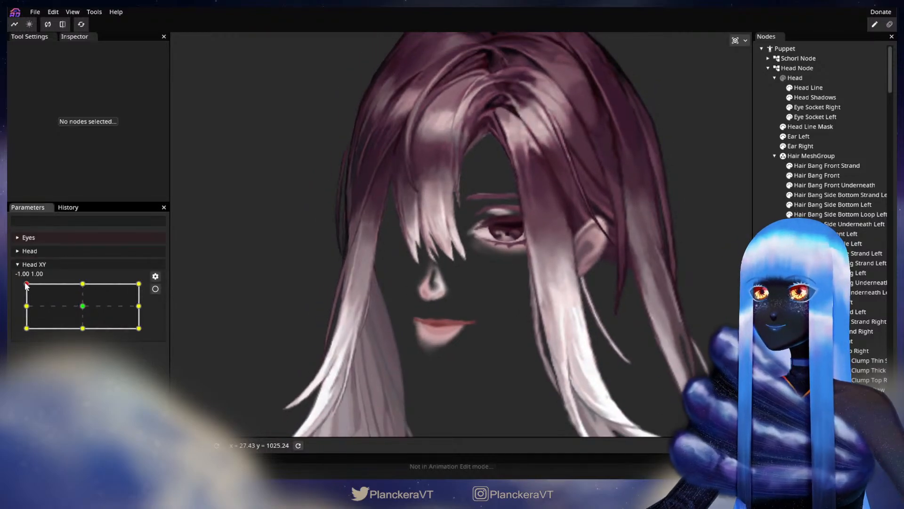
mouse_move(26, 284)
left_mouse_down()
mouse_move(26, 336)
mouse_move(31, 286)
mouse_move(22, 307)
mouse_move(20, 284)
left_mouse_up()
Refine the Hair Bang Front mesh points just above the eye-side tip for the Head XY -1.00, 1.00 keypoint.
left_click(155, 289)
scroll(400, 291, "up", 5)
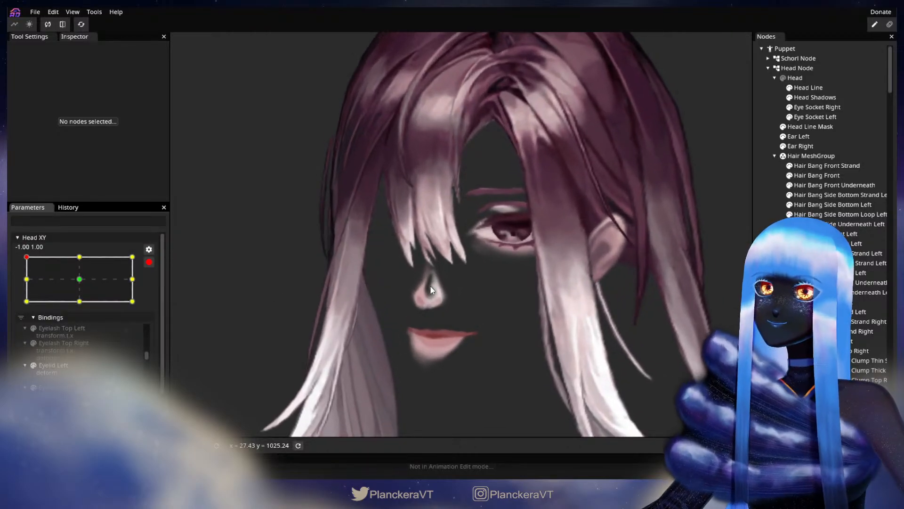
scroll(431, 286, "up", 6)
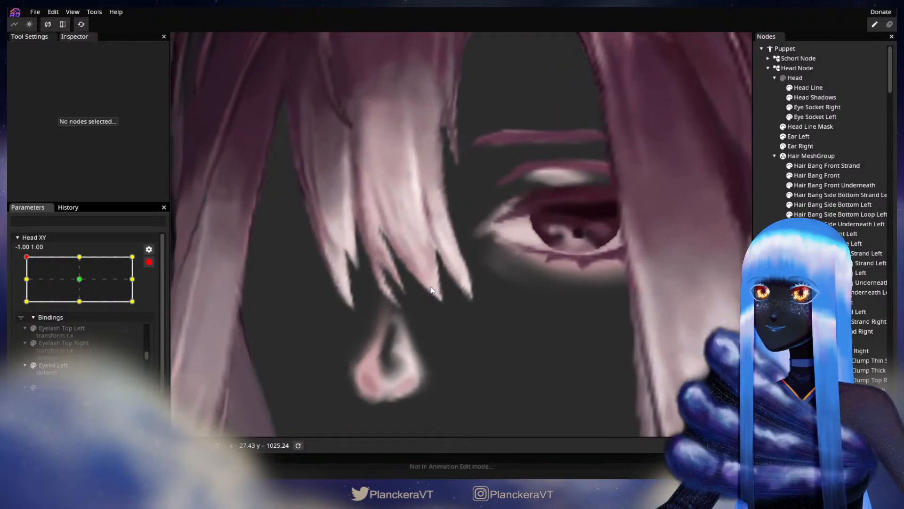
left_click_drag(458, 248, 517, 283)
scroll(528, 321, "up", 1)
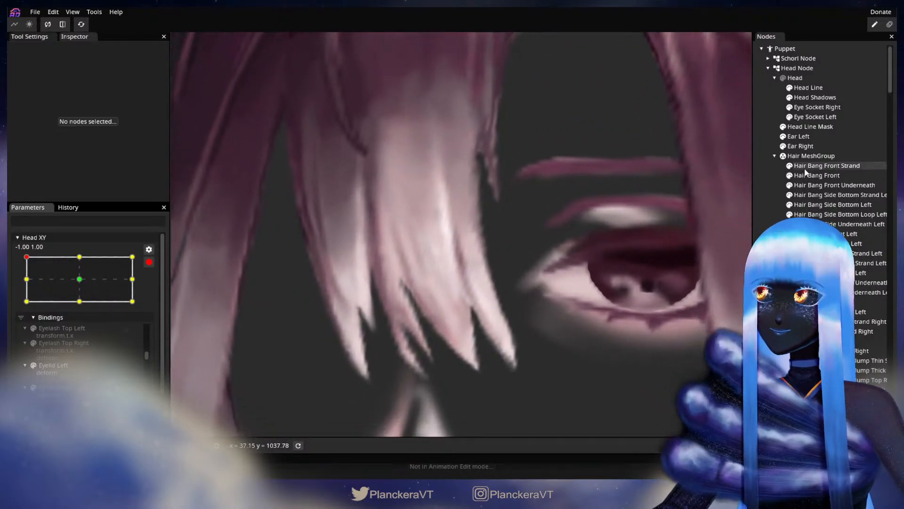
left_click(811, 175)
scroll(507, 256, "up", 1)
left_click(483, 252)
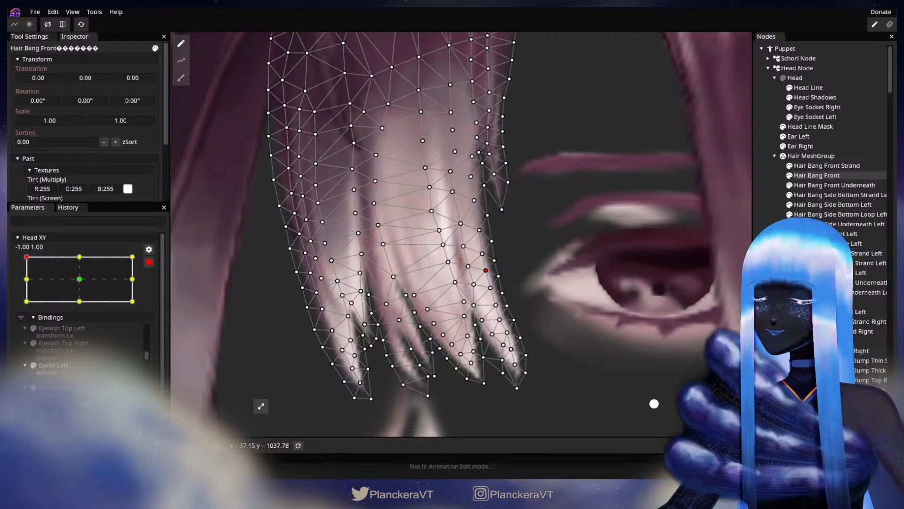
left_click(817, 175)
scroll(600, 318, "down", 5)
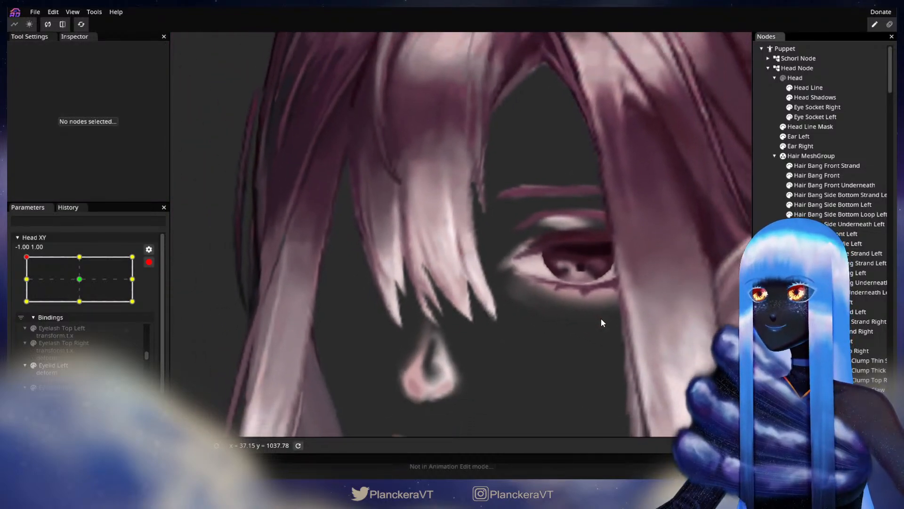
scroll(601, 318, "down", 6)
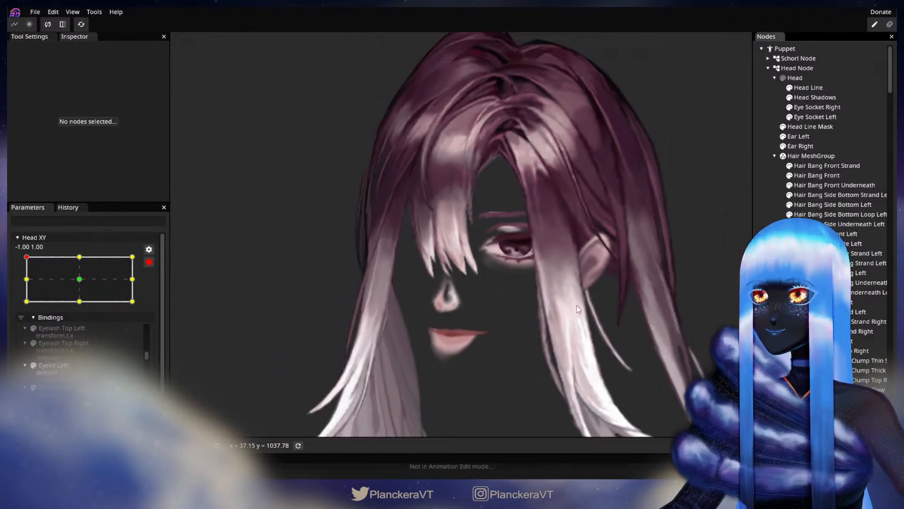
Stop keypoint editing and sweep Head XY along the X -1.00 side and the Y 1.00 edge to check the bangs' motion.
scroll(578, 308, "down", 3)
left_click(150, 262)
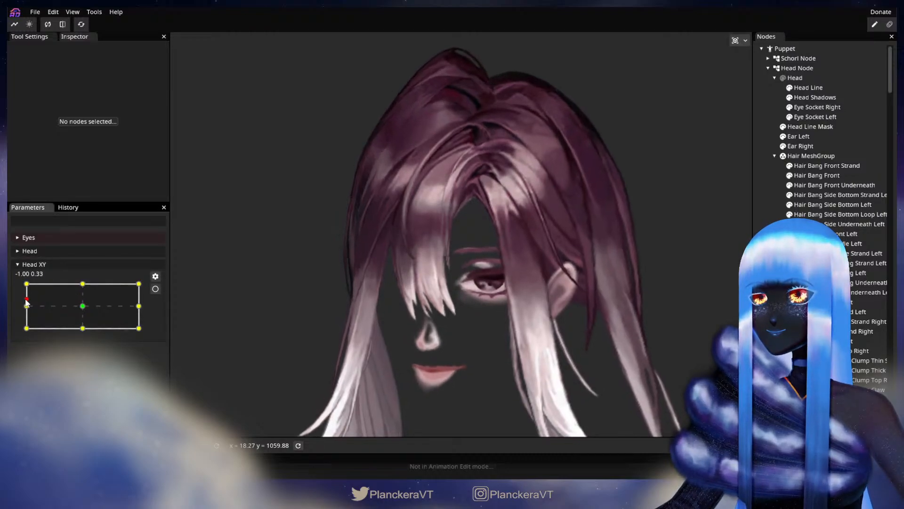
mouse_move(24, 281)
left_mouse_down()
mouse_move(18, 324)
mouse_move(19, 281)
left_mouse_up()
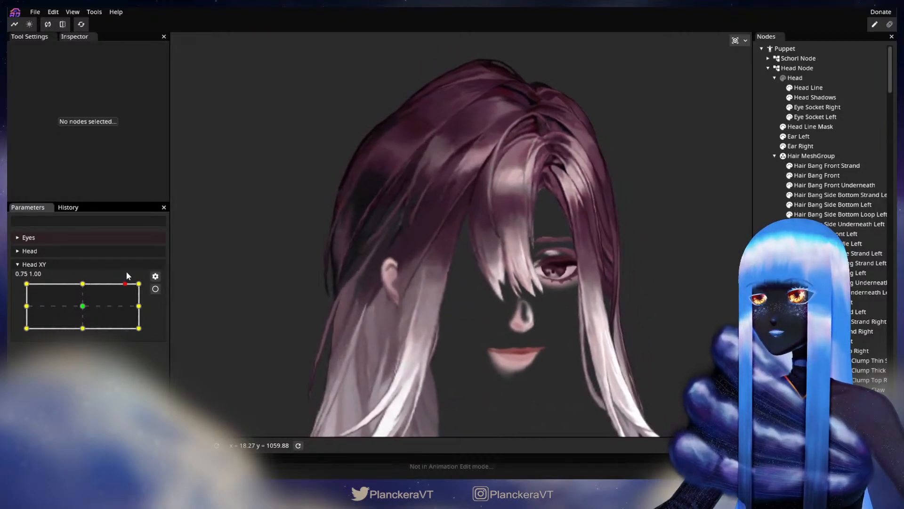
left_click_drag(144, 272, 83, 273)
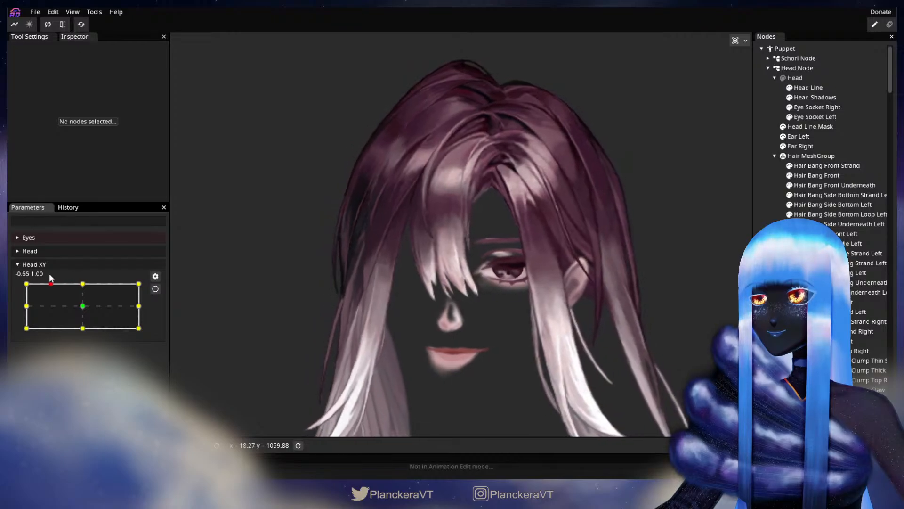
left_click_drag(92, 273, 24, 281)
Adjust the Hair Bang Front mesh points in the middle of the central strand for Head XY -1.00, 1.00 and test around that corner.
left_click(156, 288)
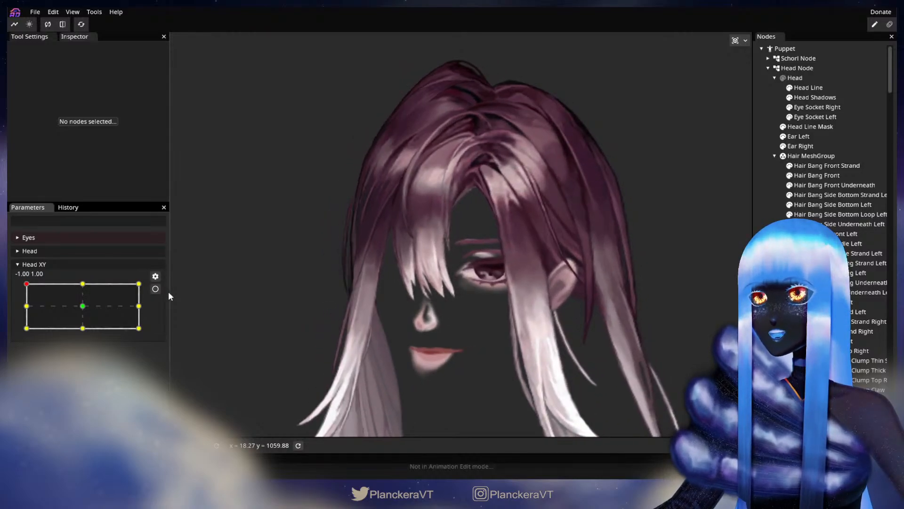
scroll(437, 243, "up", 5)
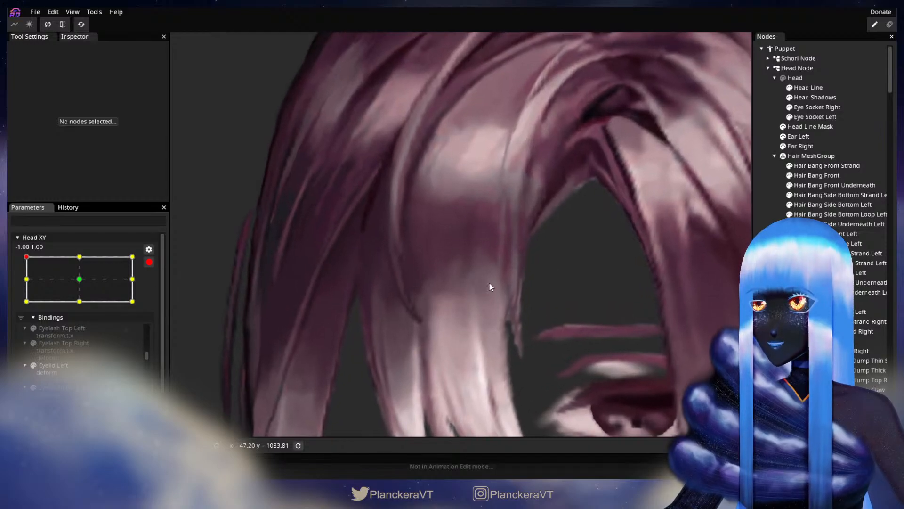
left_click(838, 175)
scroll(535, 297, "up", 3)
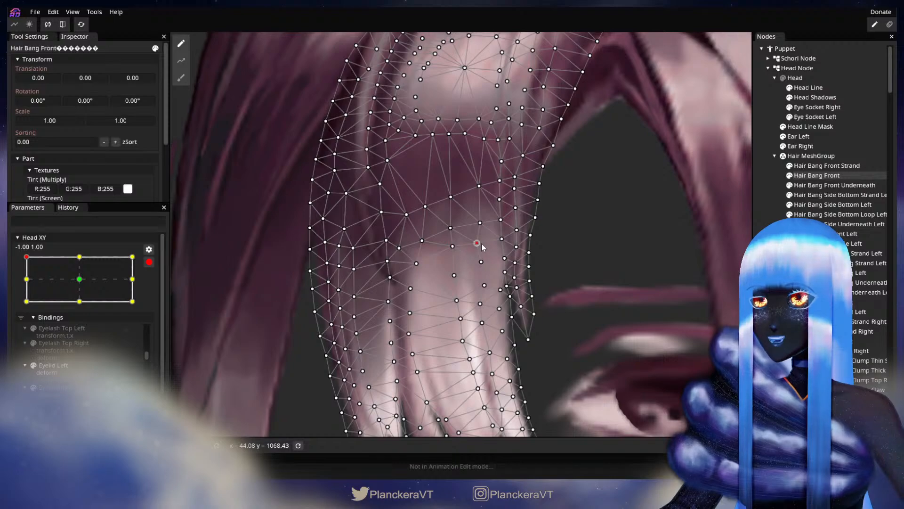
left_click(630, 303)
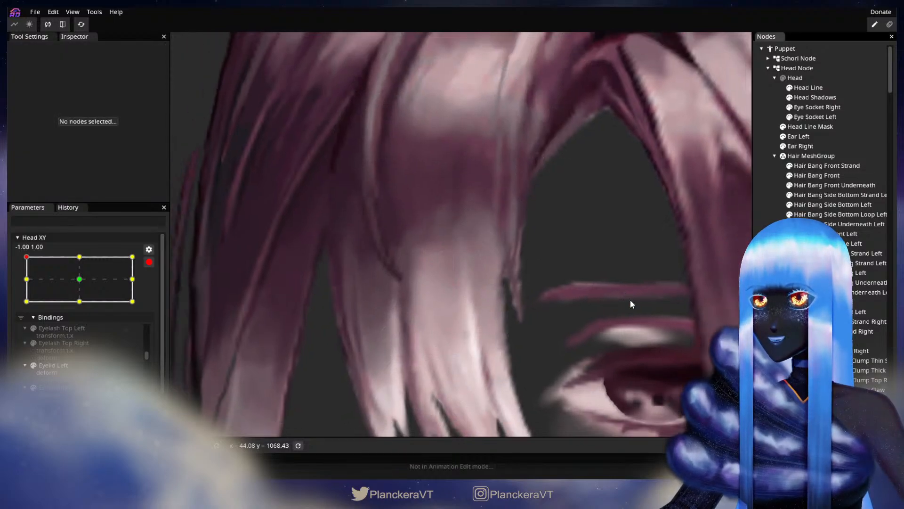
scroll(630, 301, "down", 5)
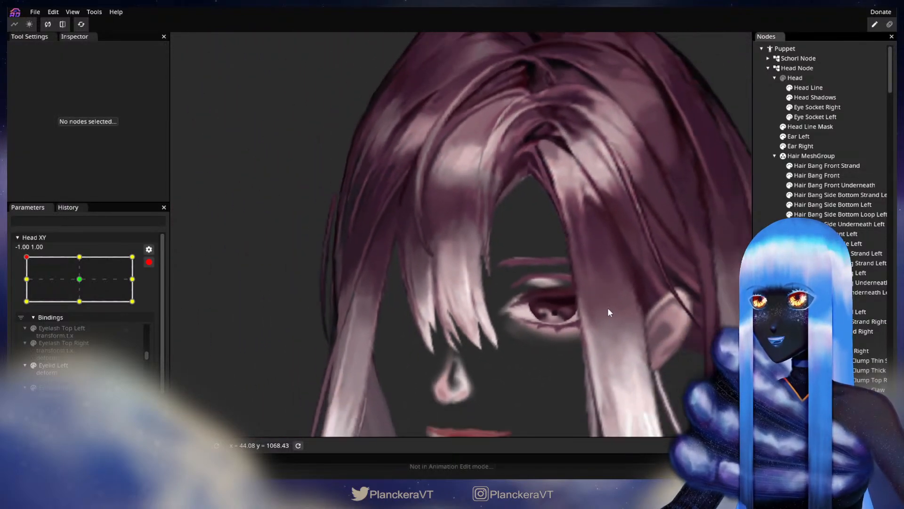
scroll(555, 306, "down", 4)
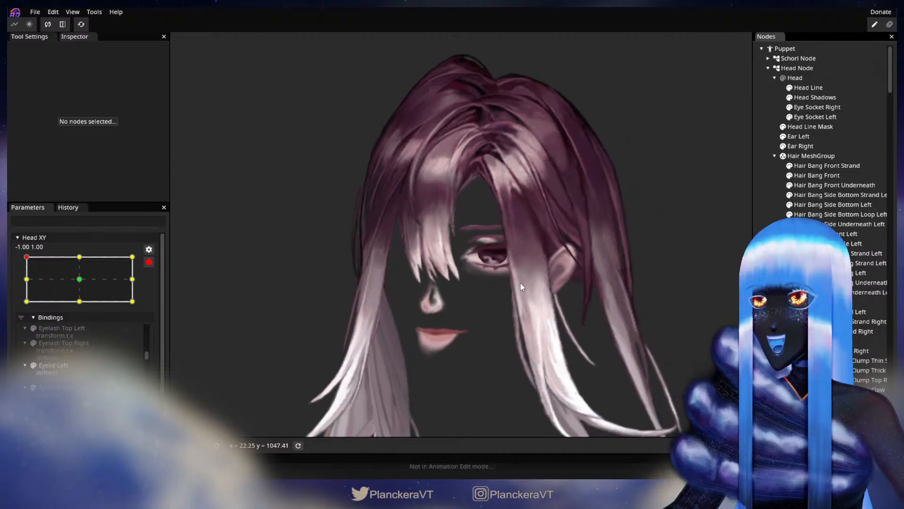
left_click(149, 262)
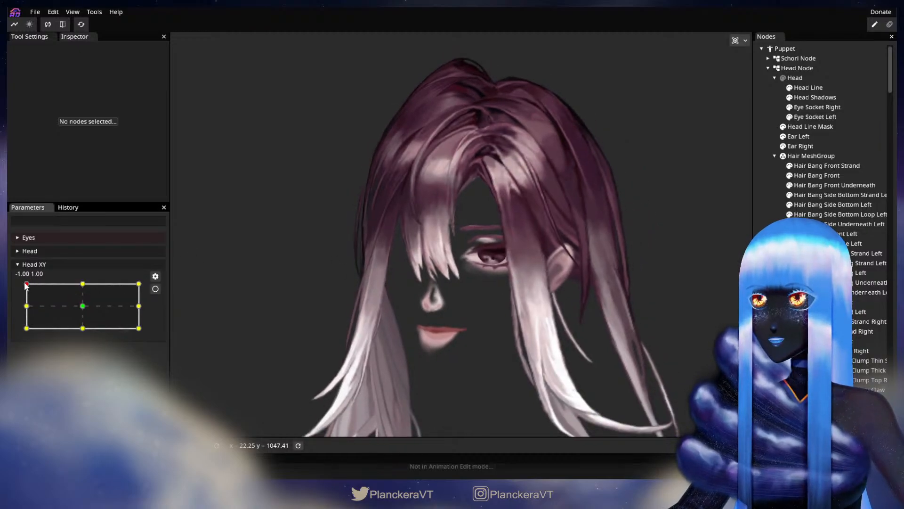
mouse_move(27, 282)
left_mouse_down()
mouse_move(74, 278)
mouse_move(21, 276)
mouse_move(92, 267)
mouse_move(36, 271)
mouse_move(27, 283)
mouse_move(53, 282)
mouse_move(25, 278)
mouse_move(80, 279)
mouse_move(19, 282)
left_mouse_up()
Refine the Hair Bang Front mesh points beside the lower end of the dark strand line for the Head XY -1.00, 1.00 keypoint.
left_click(156, 289)
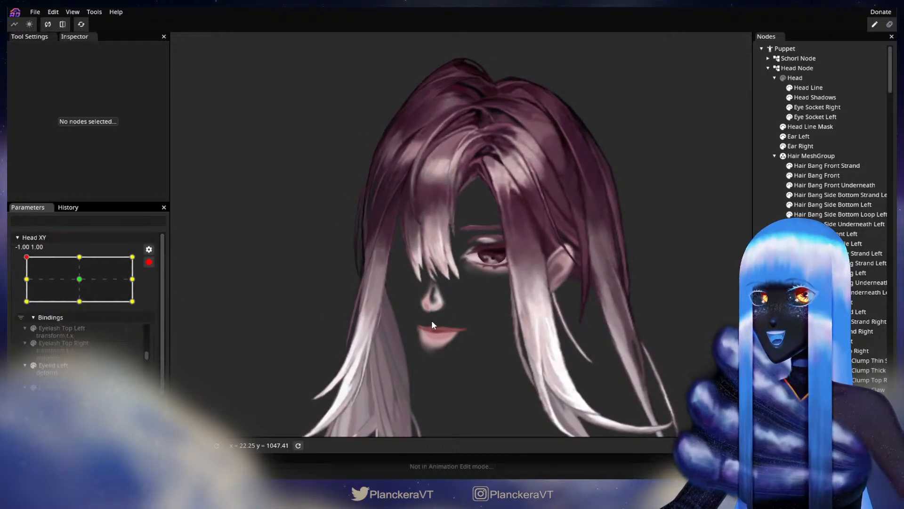
scroll(427, 313, "up", 5)
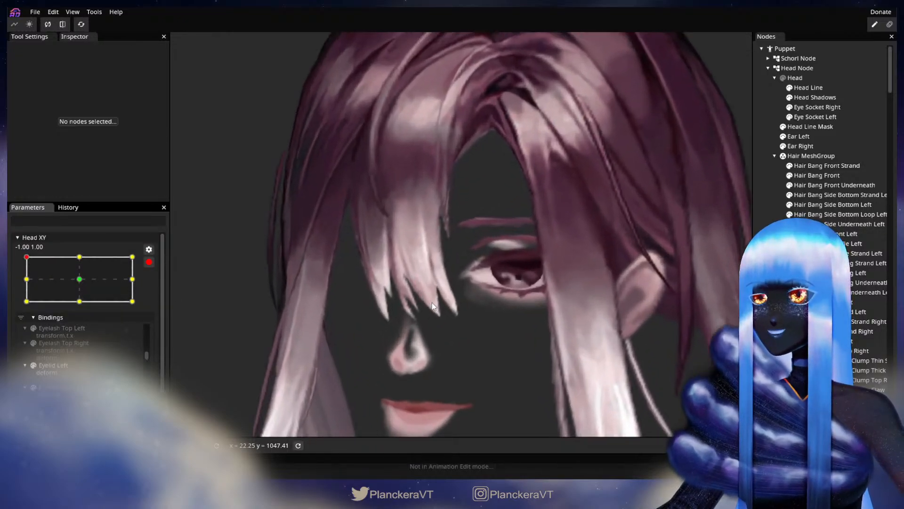
scroll(485, 325, "up", 4)
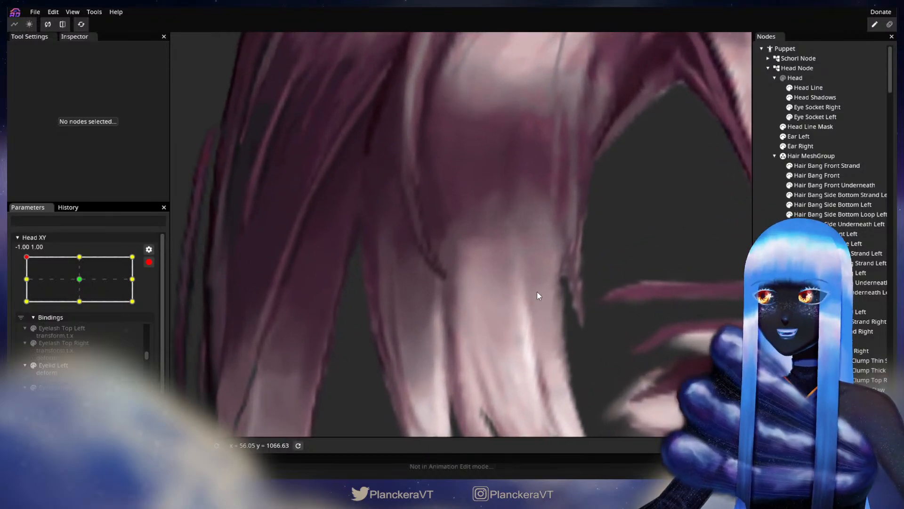
left_click(817, 175)
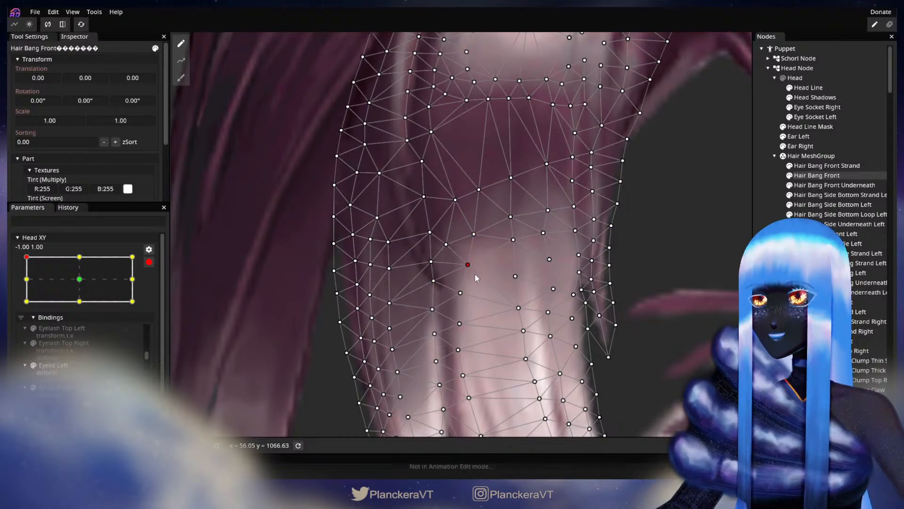
left_click(694, 270)
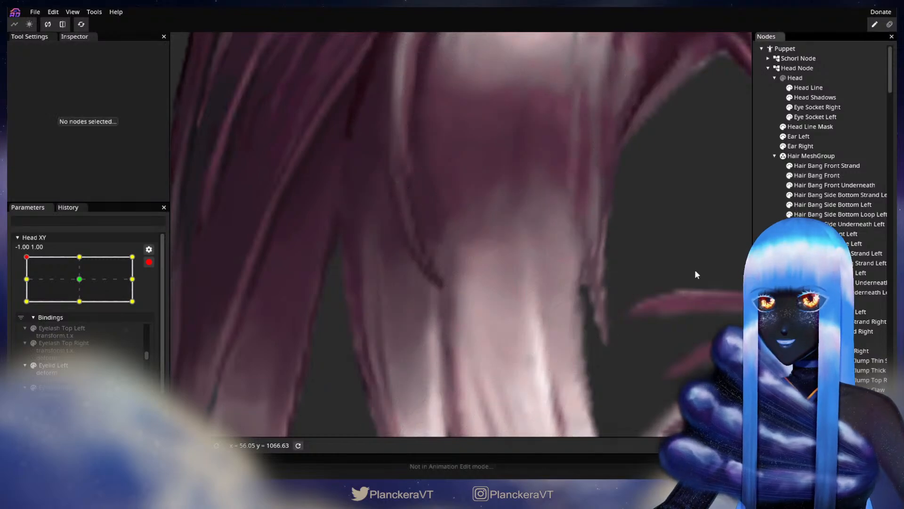
scroll(558, 293, "up", 5)
scroll(557, 301, "down", 5)
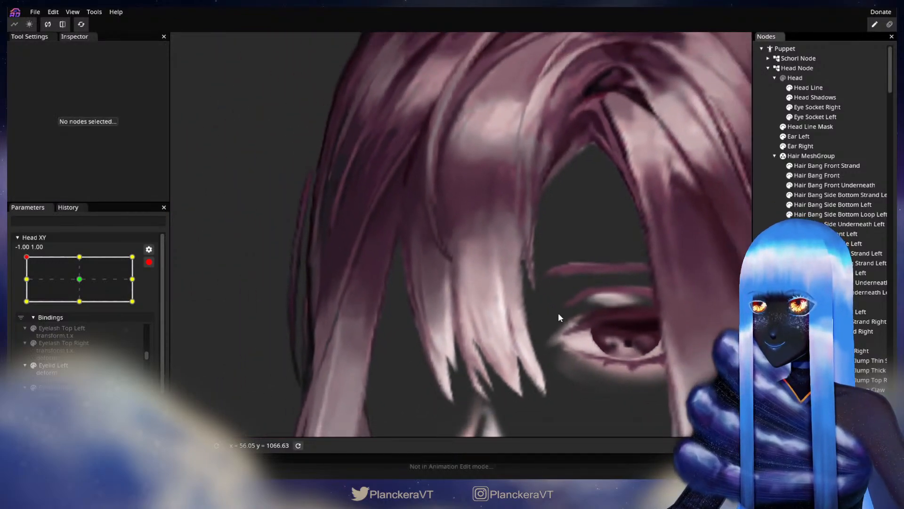
scroll(561, 315, "down", 5)
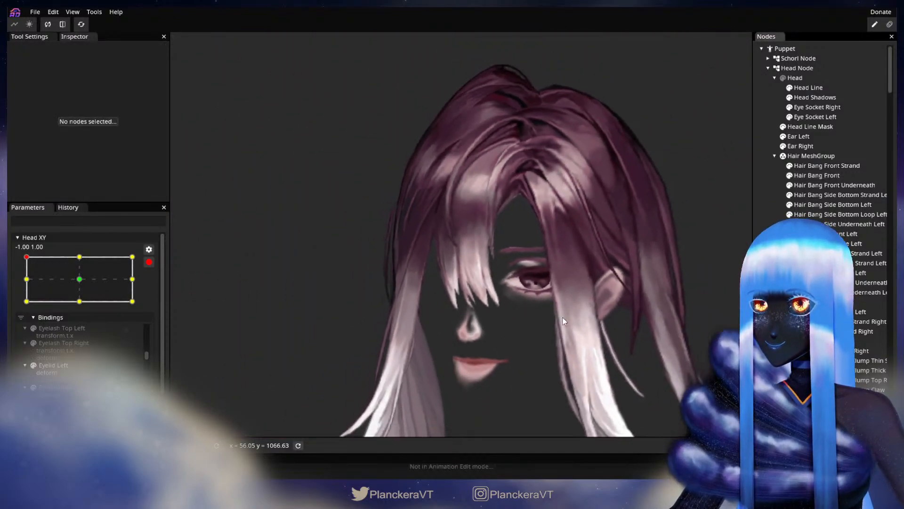
Turn off keypoint editing and move Head XY from -1.00, 1.00 down to -1.00, -1.00 to inspect the bangs.
left_click(148, 262)
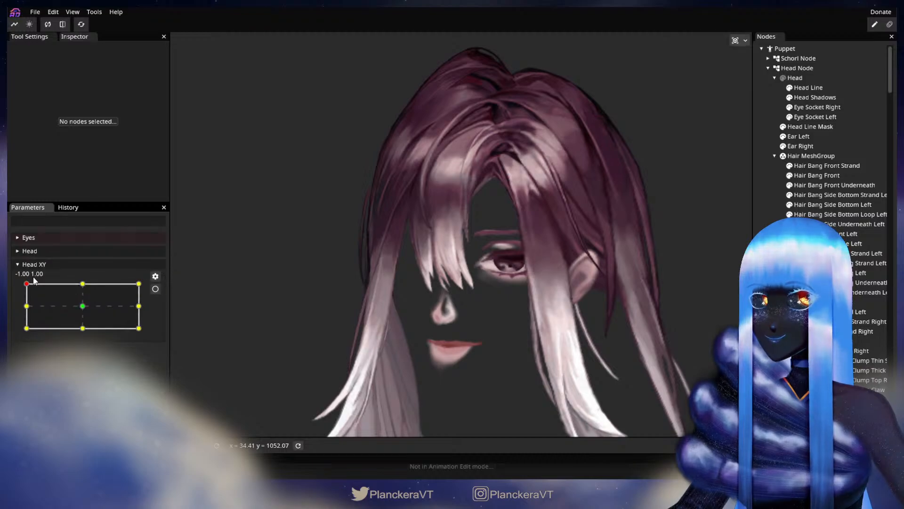
left_click_drag(26, 284, 8, 331)
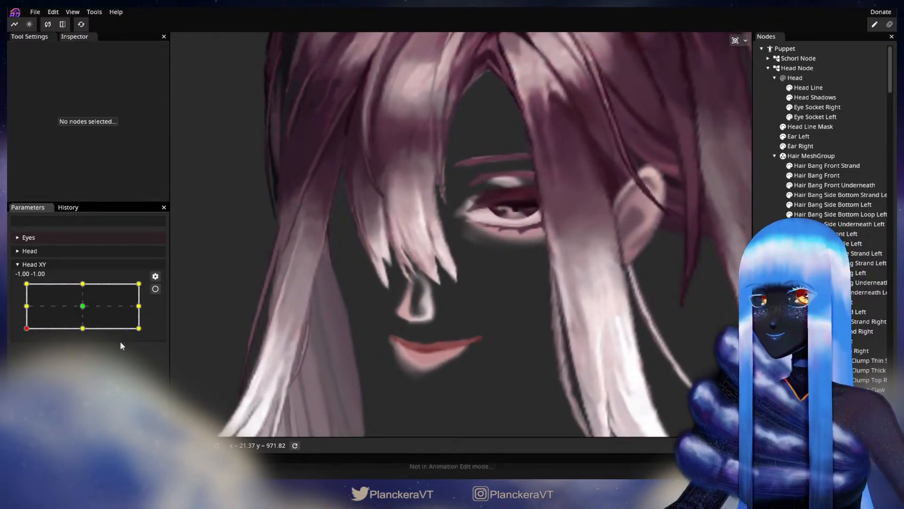
mouse_move(26, 334)
left_mouse_down()
mouse_move(24, 323)
mouse_move(24, 335)
left_mouse_up()
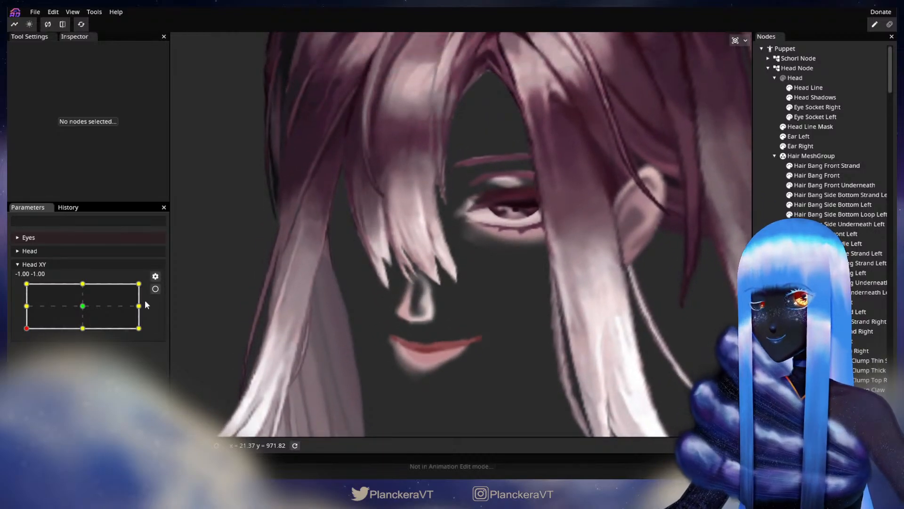
Adjust the Hair Bang Front mesh points along the central strand's highlight for the Head XY -1.00, -1.00 keypoint.
left_click(156, 288)
scroll(422, 322, "up", 3)
left_click_drag(500, 286, 597, 314)
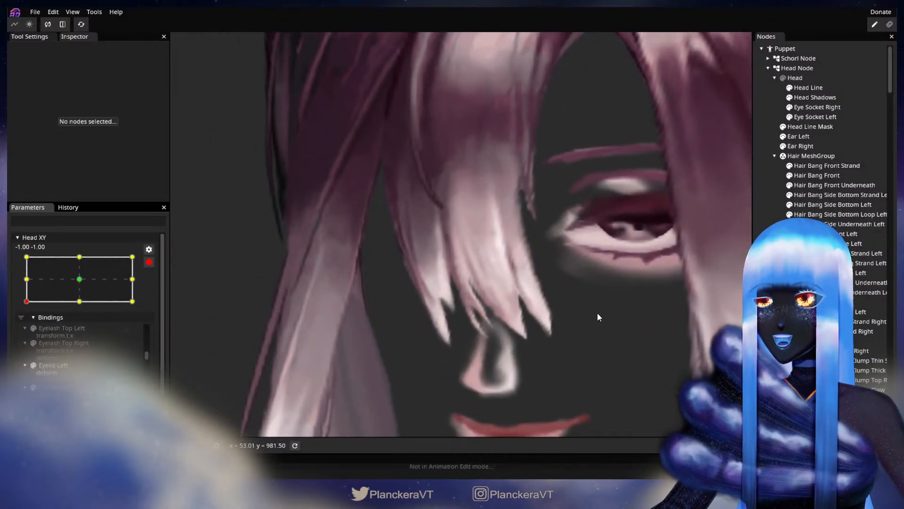
scroll(603, 311, "up", 2)
left_click(816, 176)
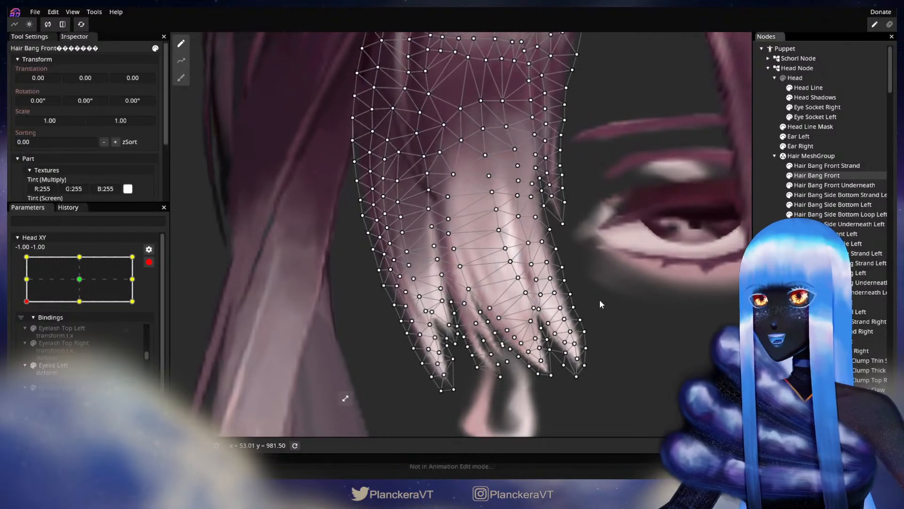
scroll(603, 298, "up", 1)
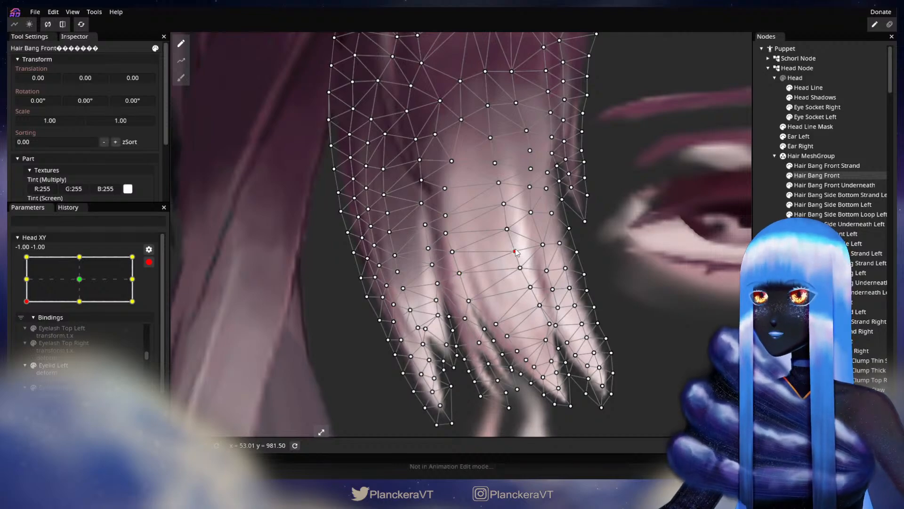
left_click_drag(545, 274, 489, 250)
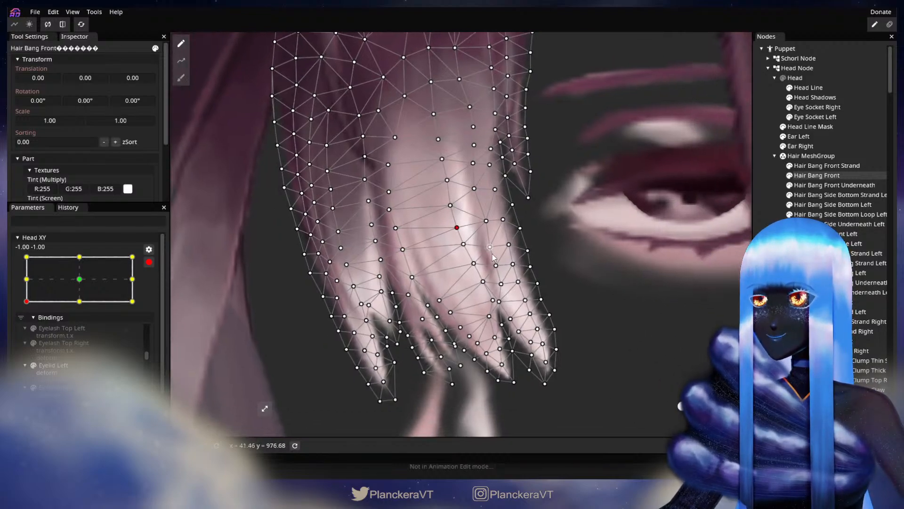
double_click(575, 312)
scroll(576, 309, "down", 5)
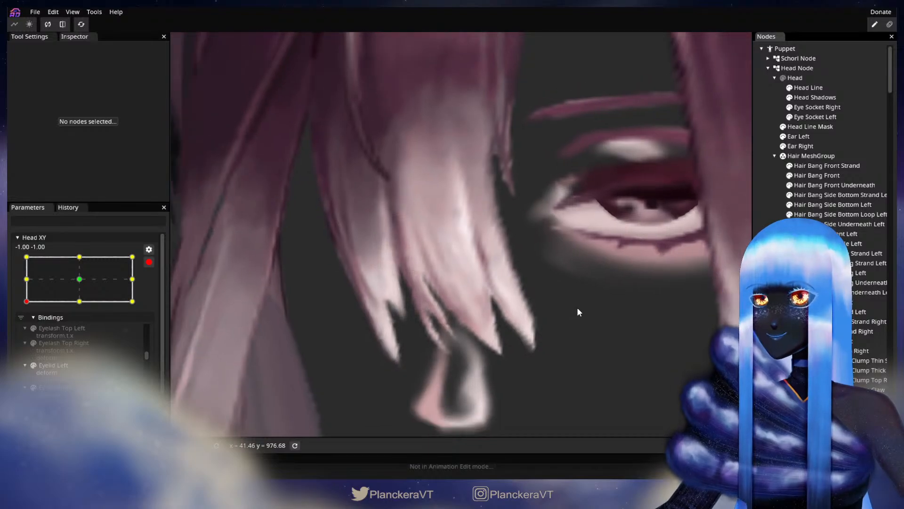
scroll(577, 306, "down", 5)
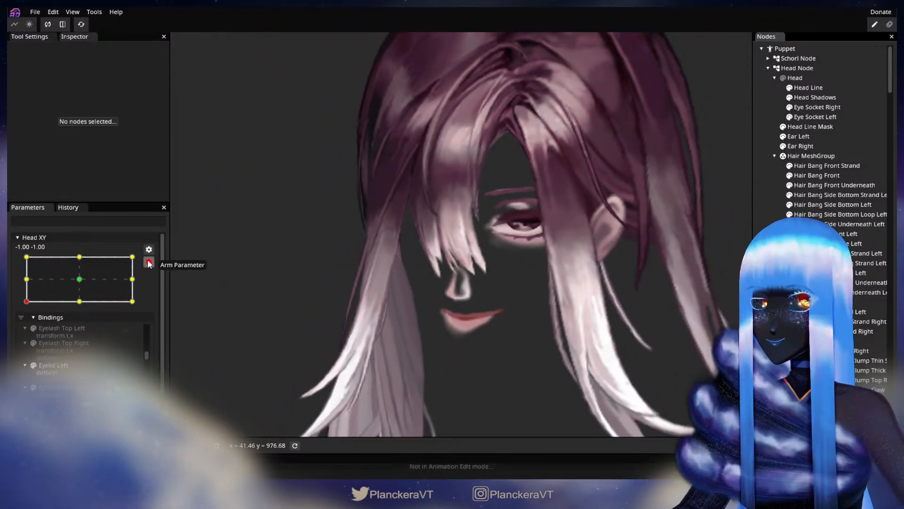
Stop keypoint editing and move Head XY between -1.00, 0.15 and -1.00, -1.00 to test the reshaped central strand.
left_click(149, 262)
left_click(28, 329)
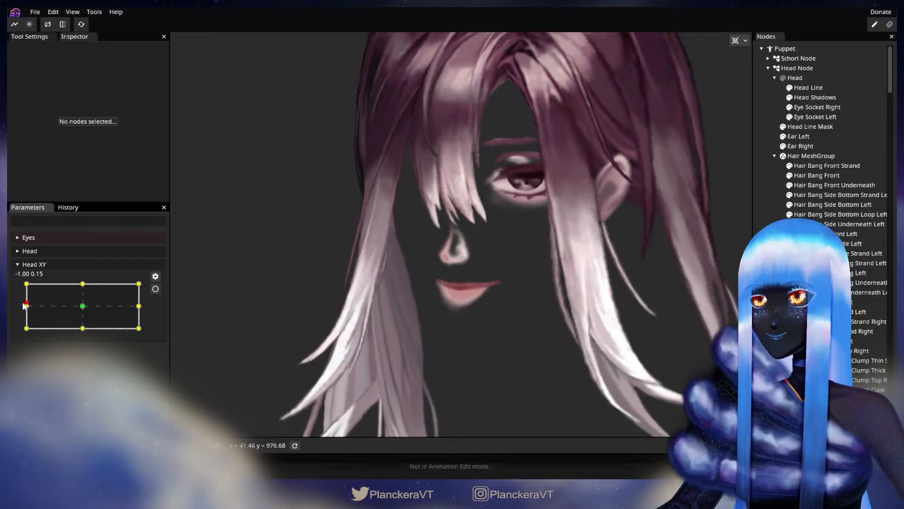
left_click(24, 306)
left_click_drag(24, 306, 22, 337)
Refine the Hair Bang Front mesh points along the inner edge of the central strand's tip for the Head XY -1.00, -1.00 keypoint.
left_click(155, 289)
scroll(524, 338, "up", 5)
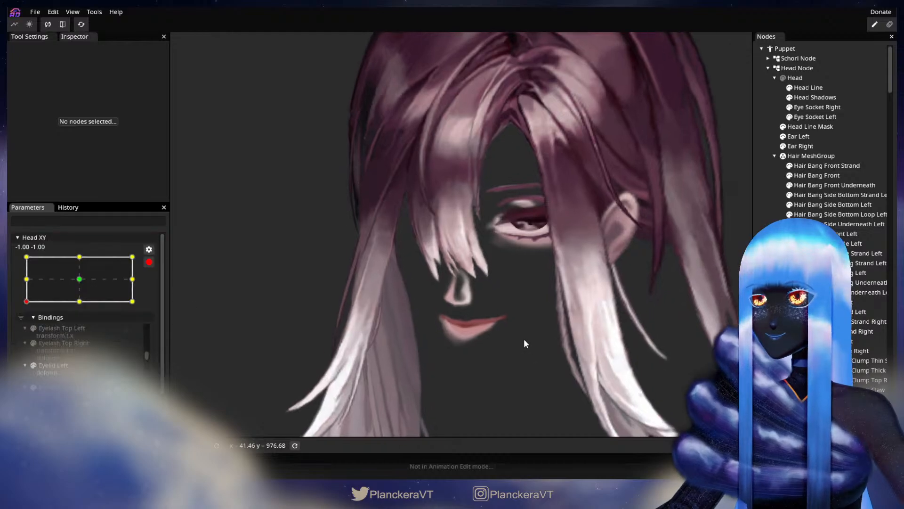
scroll(523, 337, "up", 5)
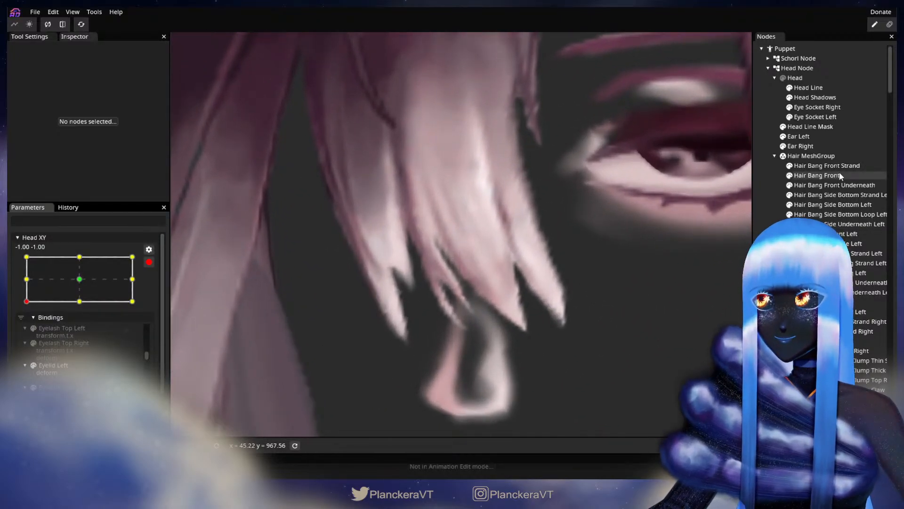
left_click(834, 175)
left_click(481, 290)
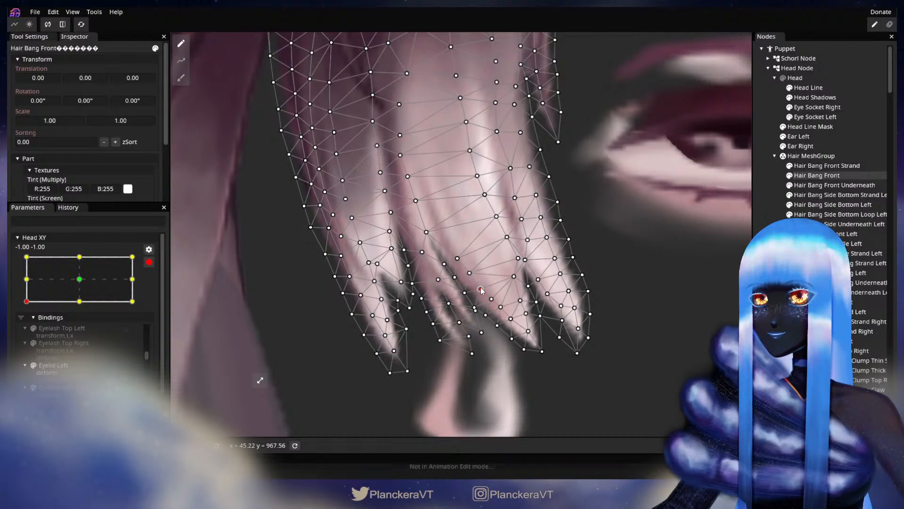
left_click(490, 299)
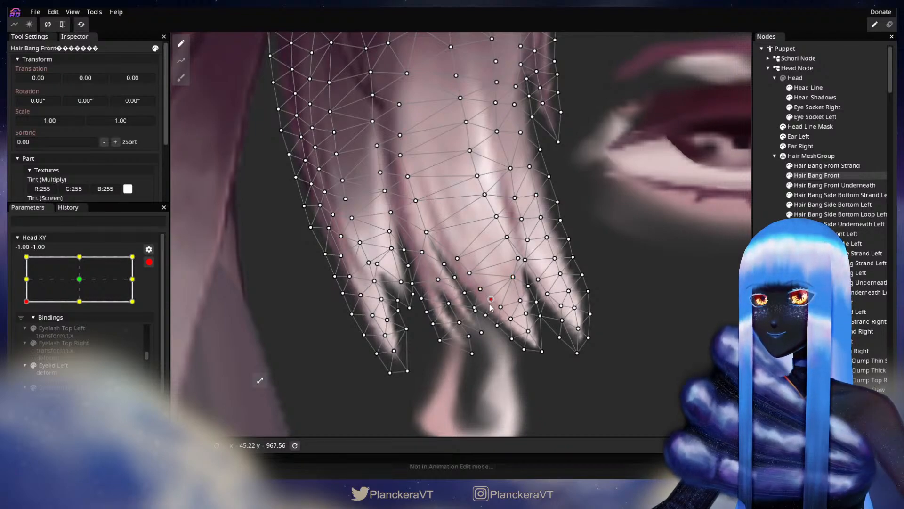
left_click(511, 320)
left_click(497, 326)
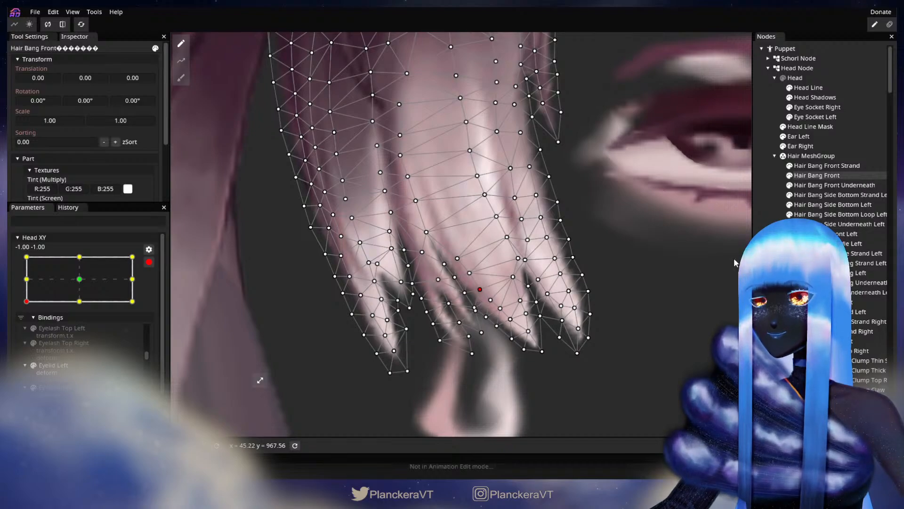
left_click(703, 282)
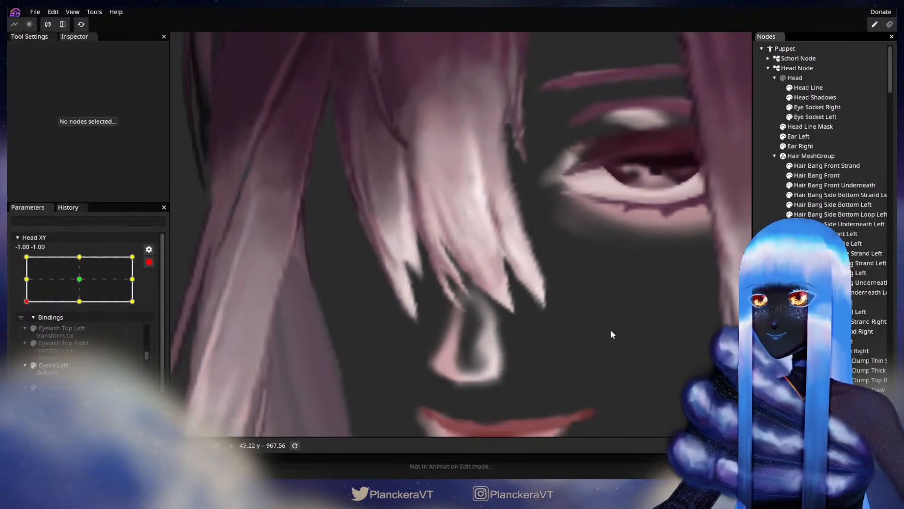
scroll(616, 323, "down", 4)
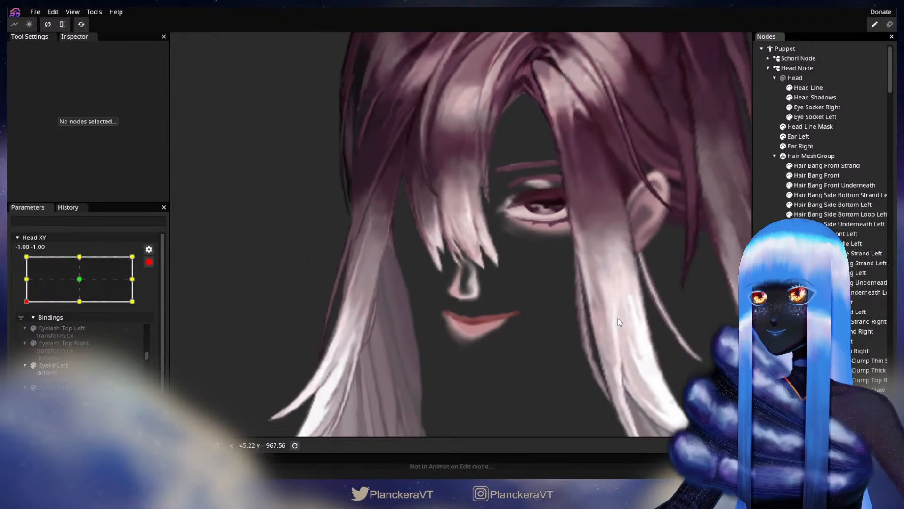
scroll(601, 311, "down", 1)
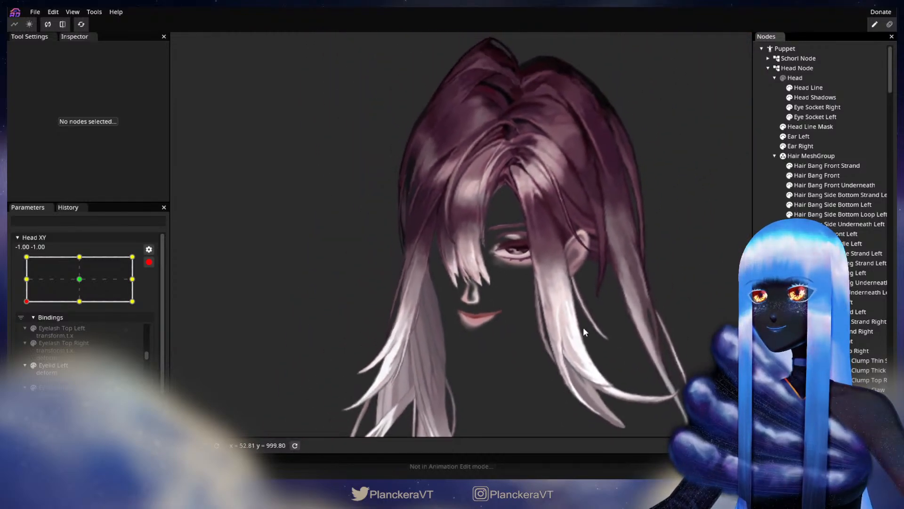
Test the bangs by moving Head XY around -1.00, -1.00 with keypoint editing off, and resume editing at that corner.
left_click(149, 262)
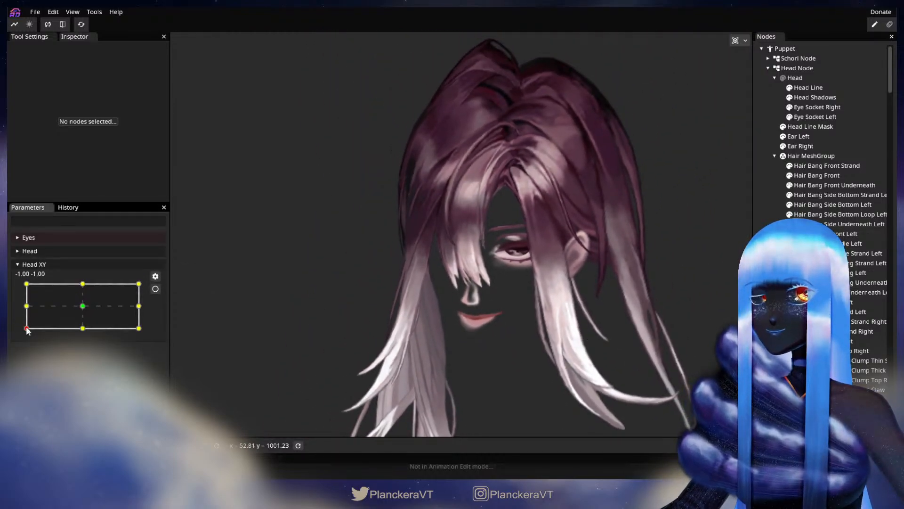
left_click_drag(27, 329, 7, 331)
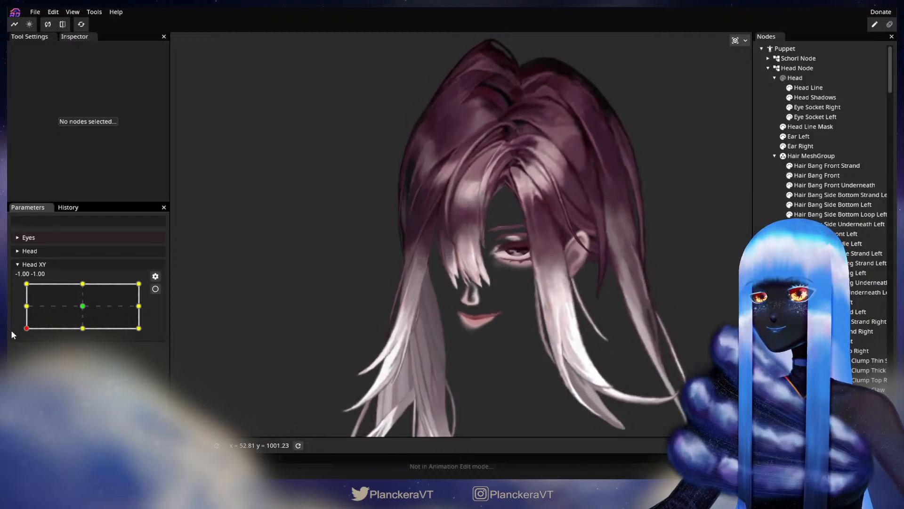
left_click(155, 288)
Adjust the Hair Bang Front mesh points along the crease between the central strand and the eye-side strand for Head XY -1.00, -1.00.
scroll(564, 329, "up", 5)
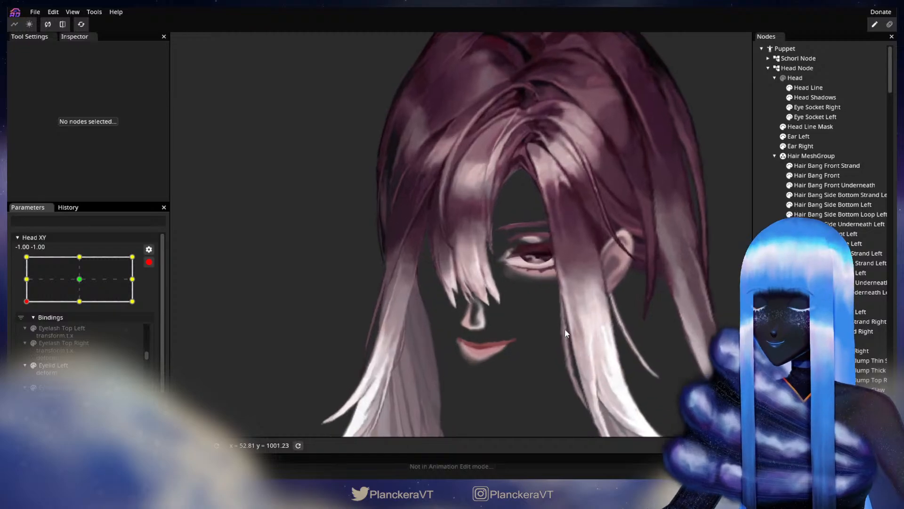
scroll(554, 323, "up", 4)
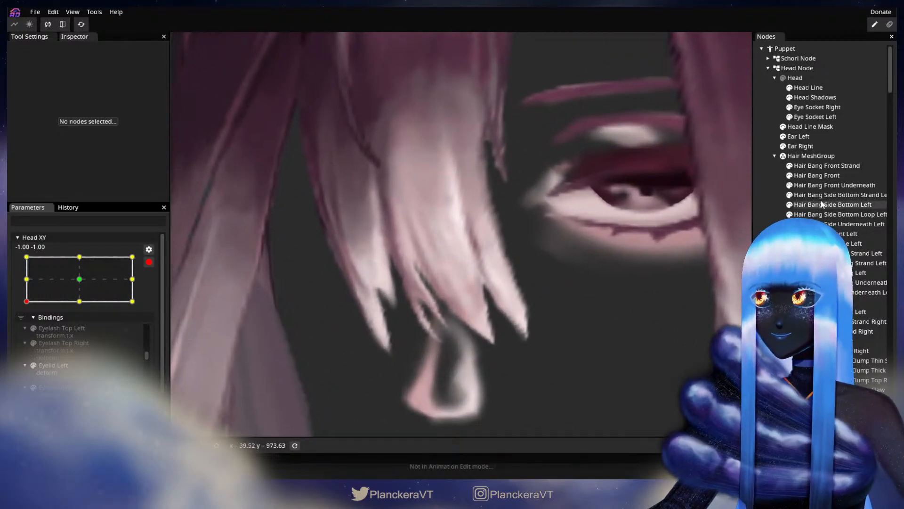
left_click(816, 175)
left_click(482, 287)
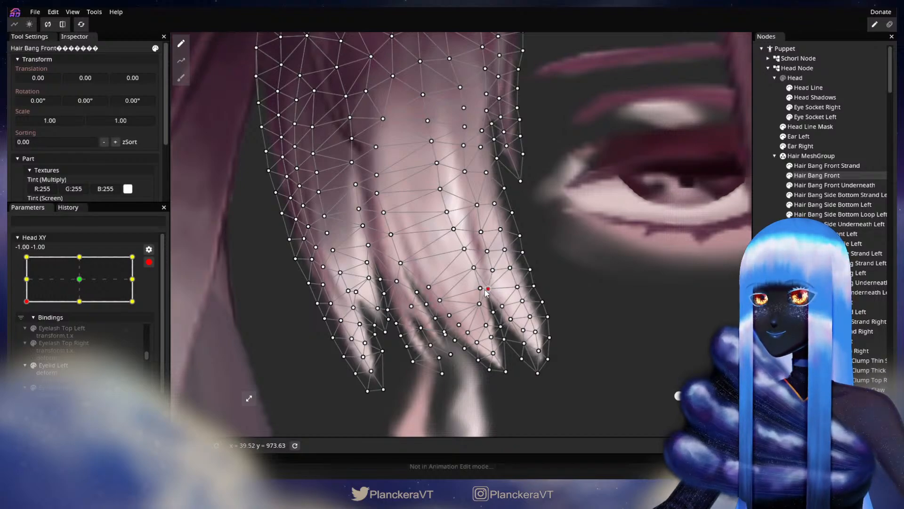
left_click_drag(486, 290, 482, 253)
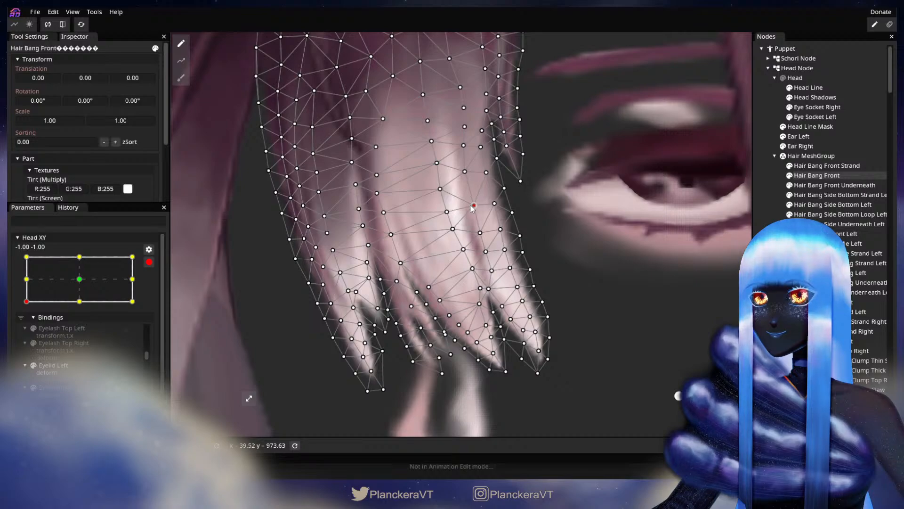
left_click_drag(474, 207, 465, 184)
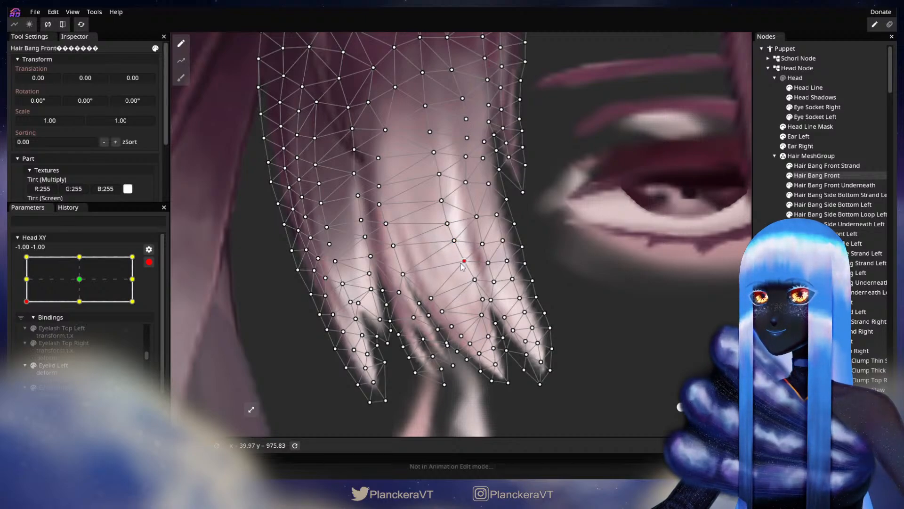
left_click_drag(686, 292, 667, 268)
key("Escape")
Check the reshaped crease by moving Head XY around -1.00, -1.00 outside keypoint editing, and re-enable editing there.
scroll(553, 281, "down", 6)
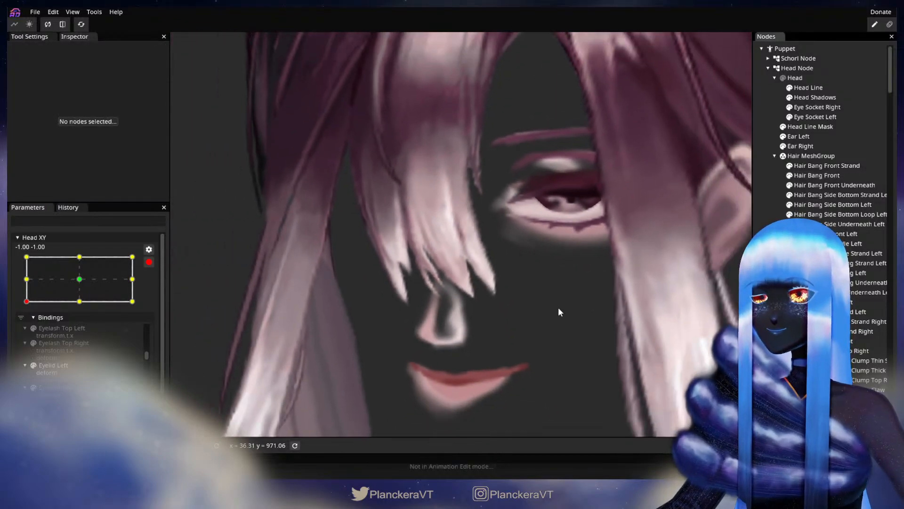
scroll(559, 312, "down", 6)
left_click_drag(503, 335, 485, 356)
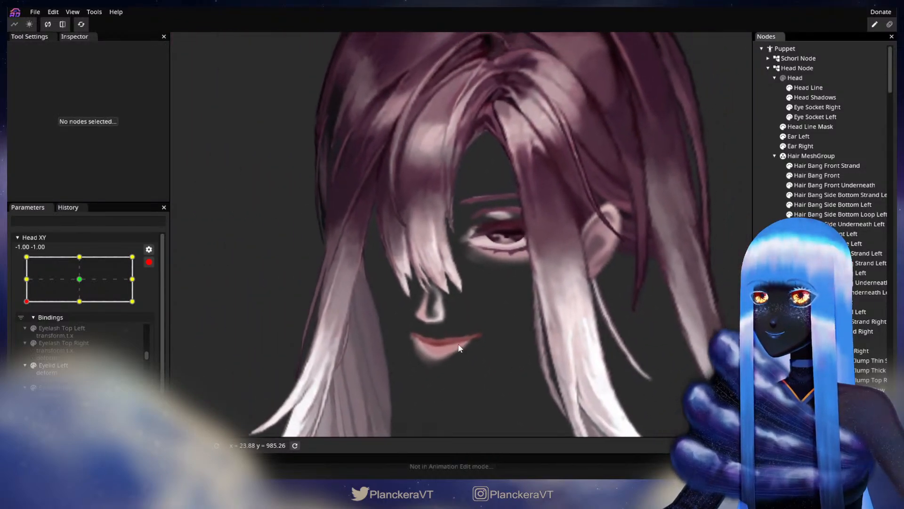
left_click(149, 262)
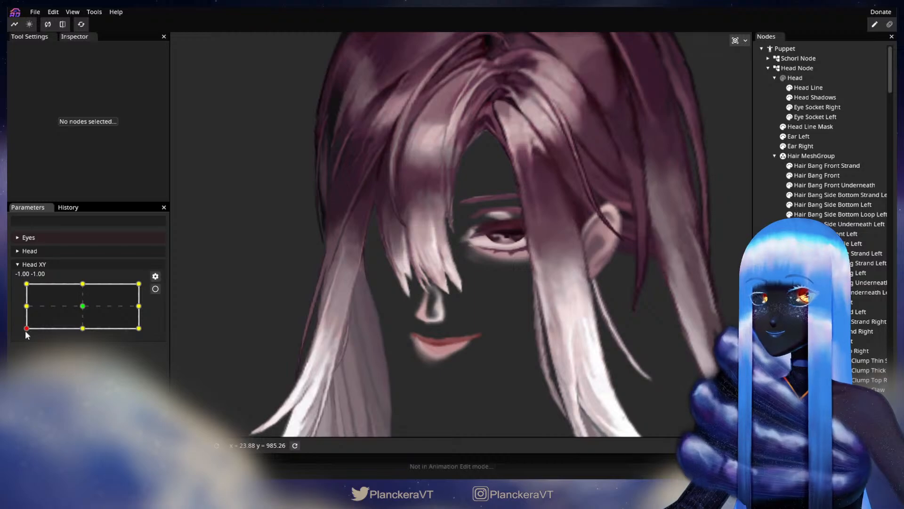
mouse_move(26, 331)
left_mouse_down()
mouse_move(20, 306)
mouse_move(25, 331)
left_mouse_up()
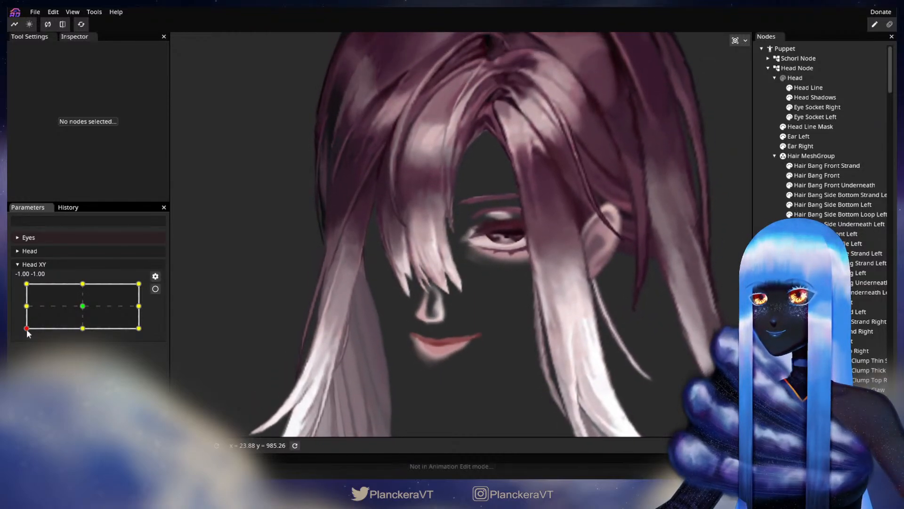
left_click(155, 288)
Refine the Hair Bang Front mesh points around both edges of the eye-side strand's tip for the Head XY -1.00, -1.00 keypoint.
scroll(473, 325, "up", 5)
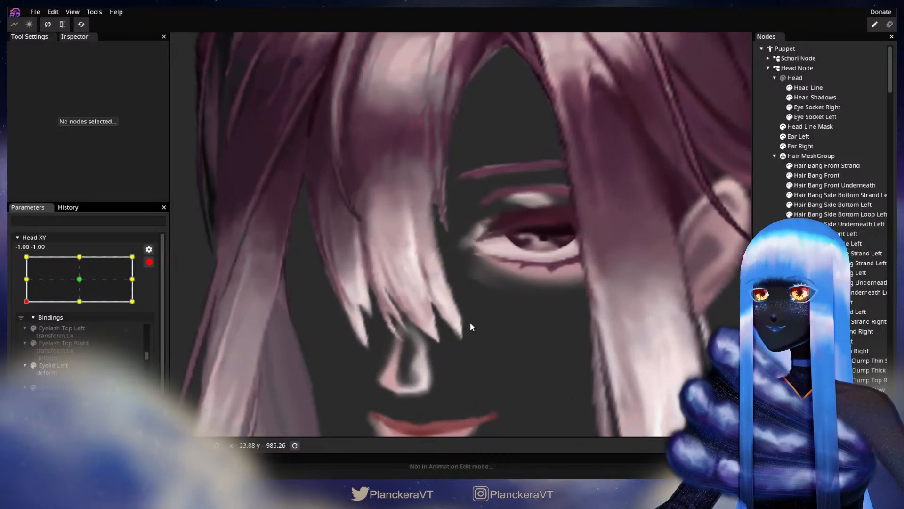
left_click_drag(473, 325, 510, 262)
scroll(556, 273, "up", 3)
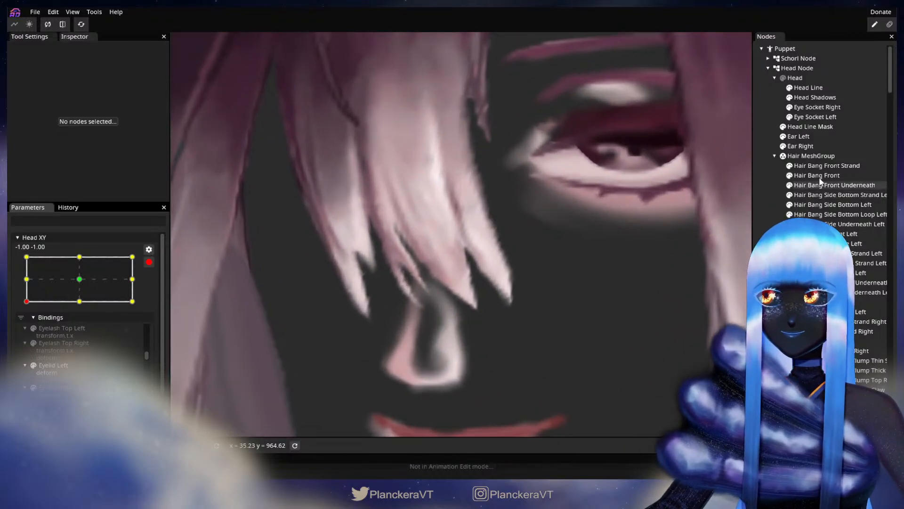
left_click(817, 176)
scroll(536, 276, "up", 1)
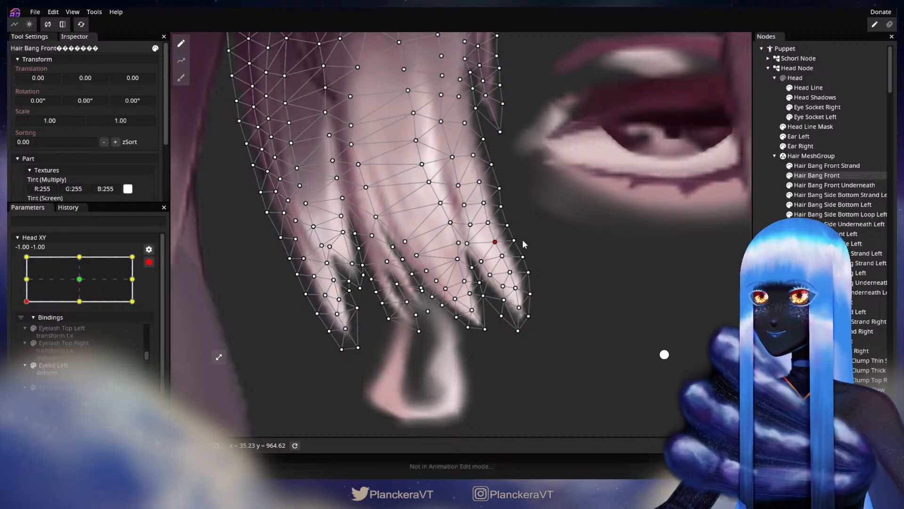
left_click_drag(514, 241, 526, 275)
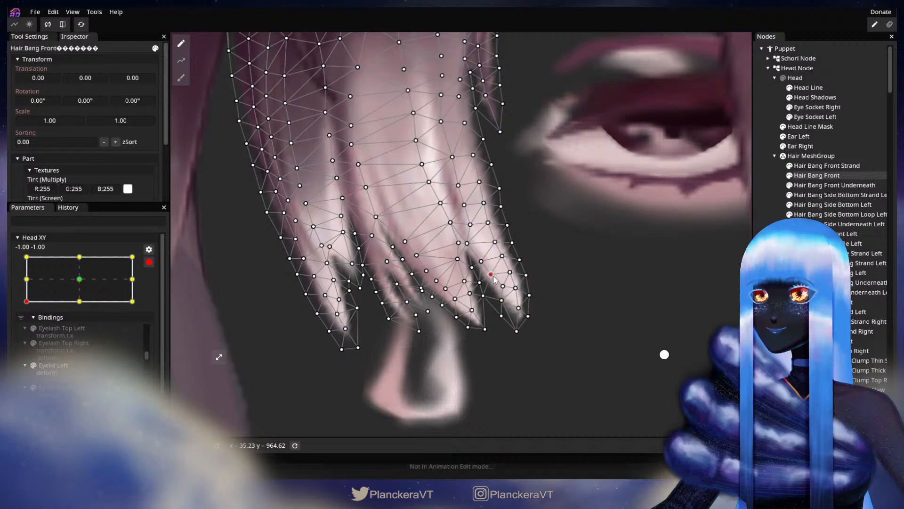
mouse_move(481, 281)
left_mouse_down()
mouse_move(473, 272)
mouse_move(482, 264)
mouse_move(494, 282)
left_mouse_up()
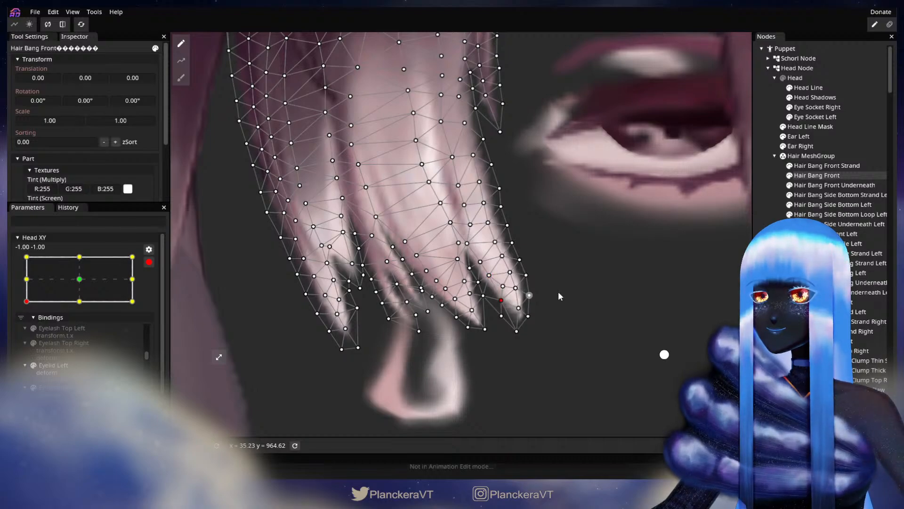
left_click(664, 354)
Test the eye-side tip's motion by moving Head XY around -1.00, -1.00 with keypoint editing off, and resume editing.
scroll(563, 312, "down", 6)
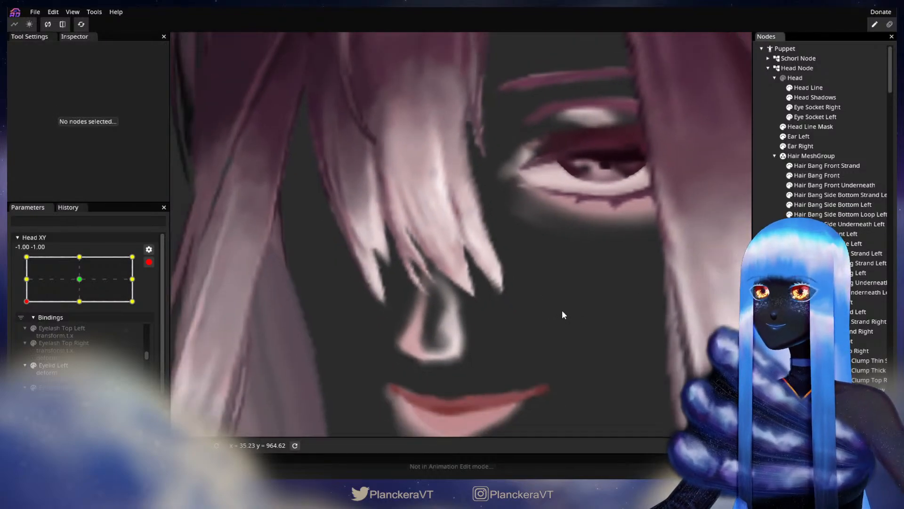
scroll(567, 309, "down", 6)
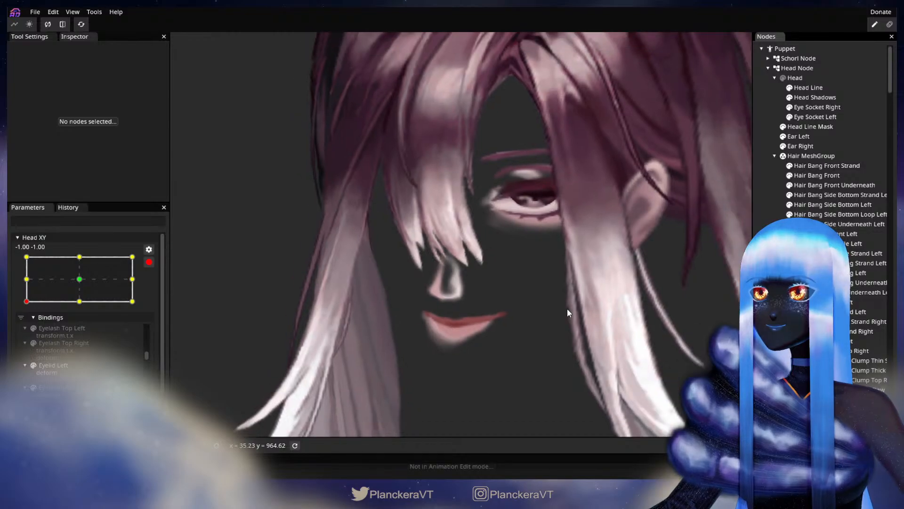
scroll(567, 310, "down", 1)
left_click_drag(549, 307, 543, 336)
scroll(543, 336, "down", 2)
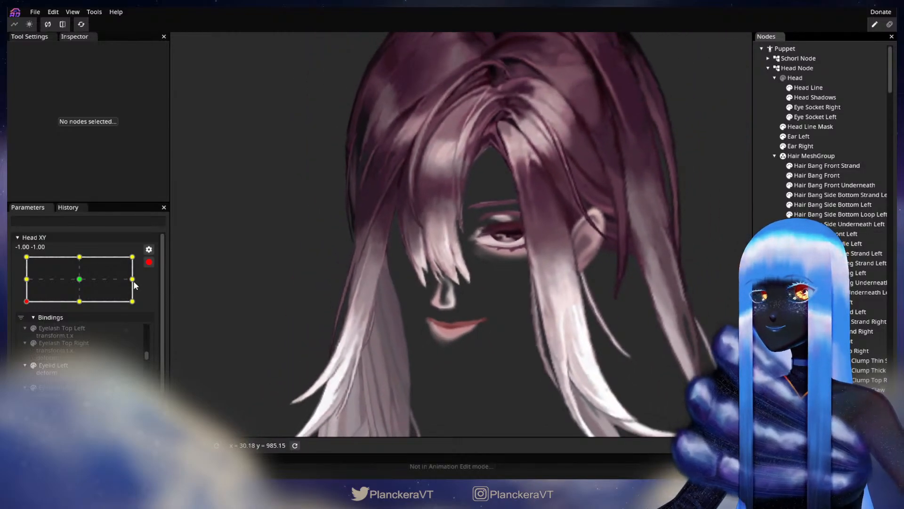
left_click(148, 262)
mouse_move(27, 328)
left_mouse_down()
mouse_move(21, 310)
mouse_move(27, 328)
left_mouse_up()
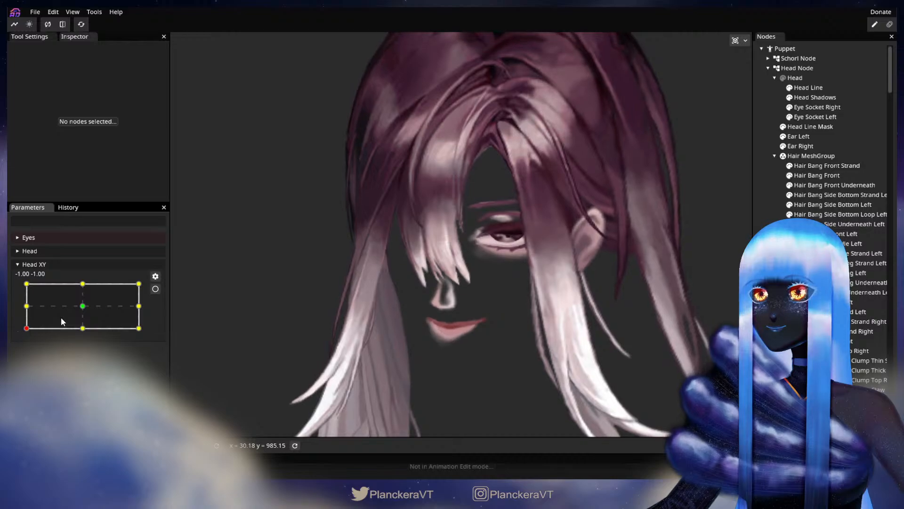
left_click(155, 289)
Smooth the Hair Bang Front mesh points along the eye-side strand's outer edge above its tip for the Head XY -1.00, -1.00 keypoint.
scroll(487, 300, "up", 5)
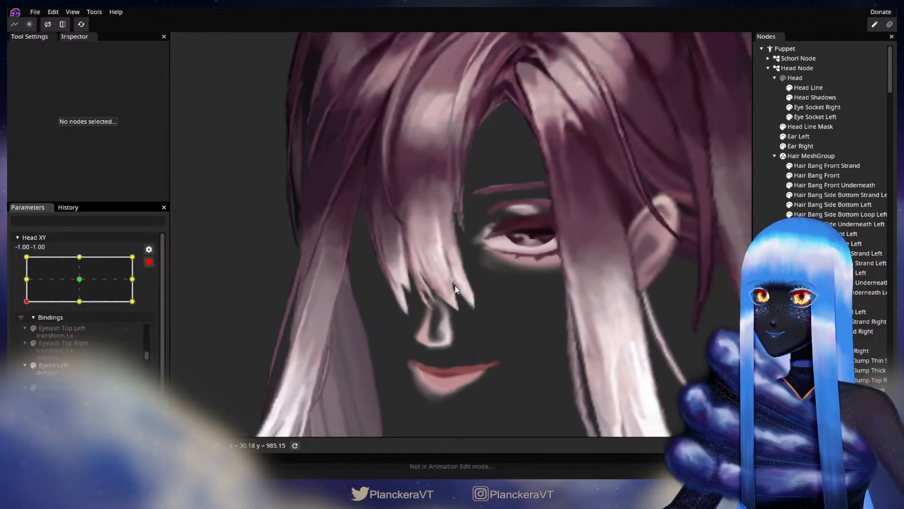
scroll(454, 286, "up", 5)
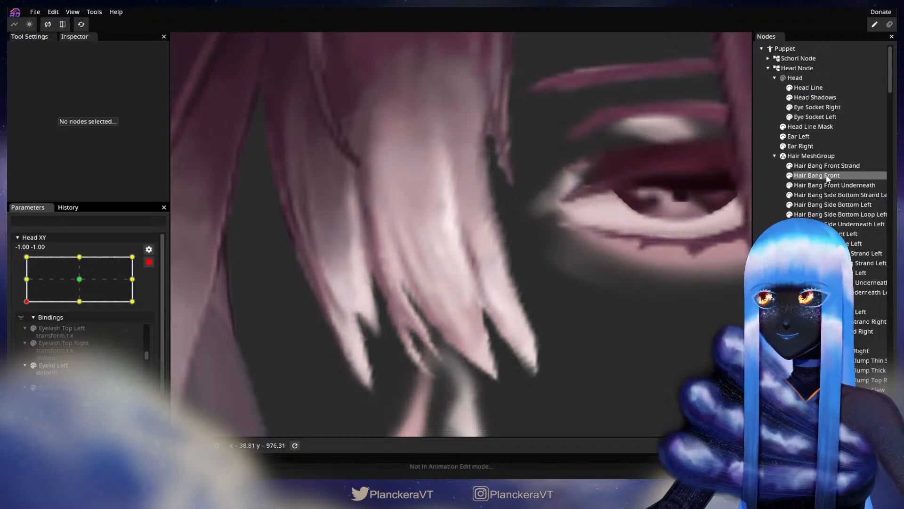
left_click(824, 176)
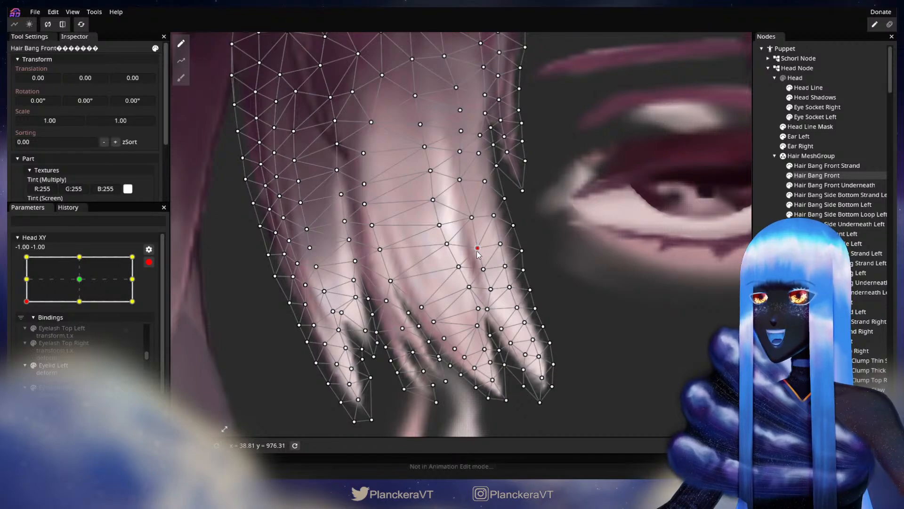
left_click_drag(553, 248, 533, 256)
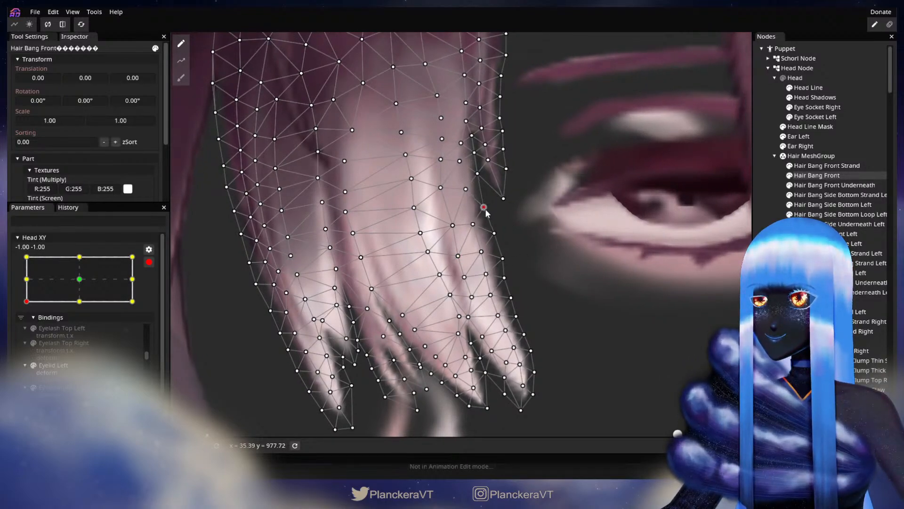
left_click_drag(482, 252, 492, 236)
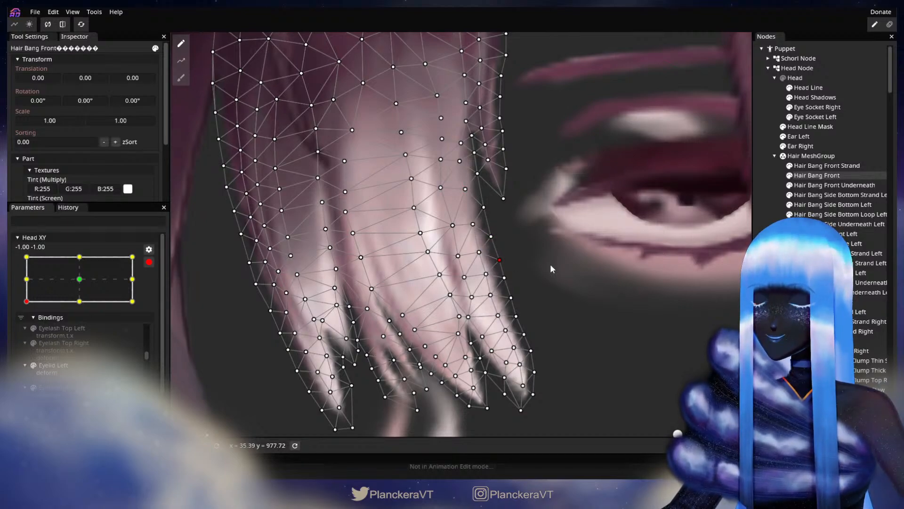
scroll(484, 269, "down", 2)
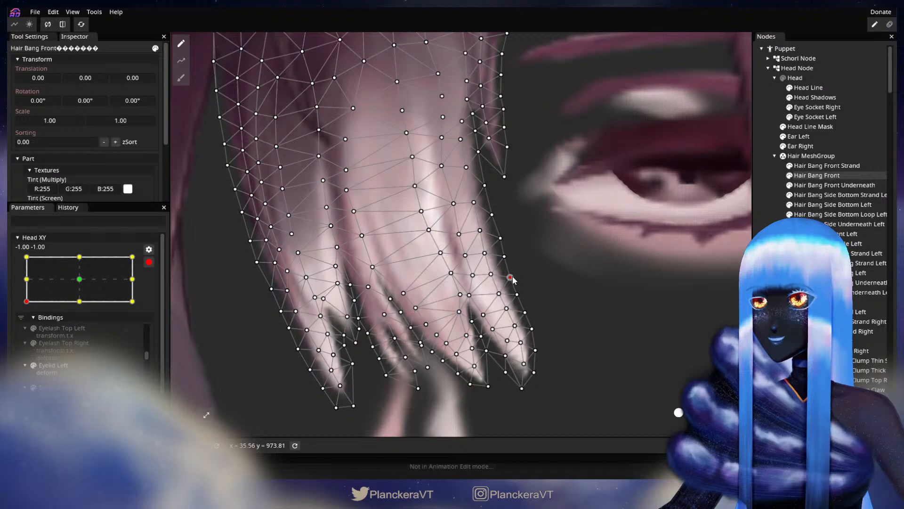
left_click(569, 333)
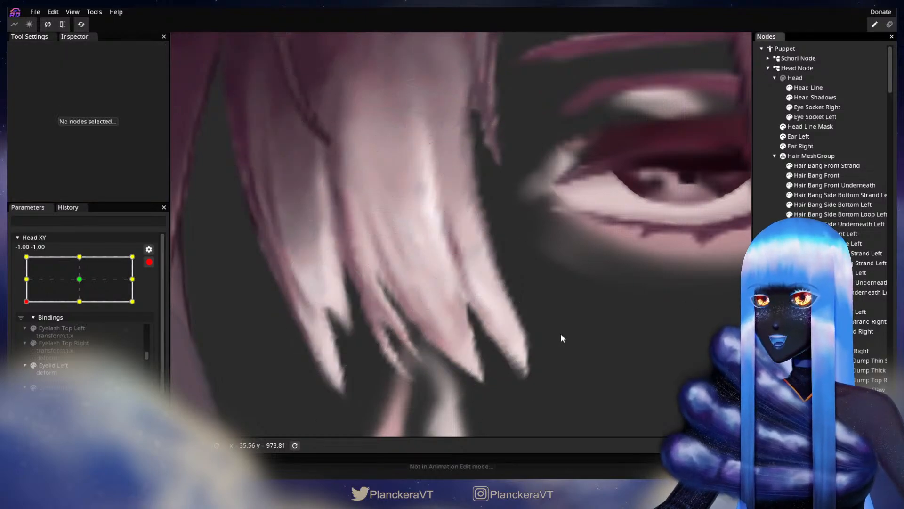
Check the smoothed outer edge by moving Head XY around -1.00, -1.00 outside keypoint editing, and re-enable editing at the corner.
scroll(569, 332, "down", 4)
scroll(572, 328, "down", 5)
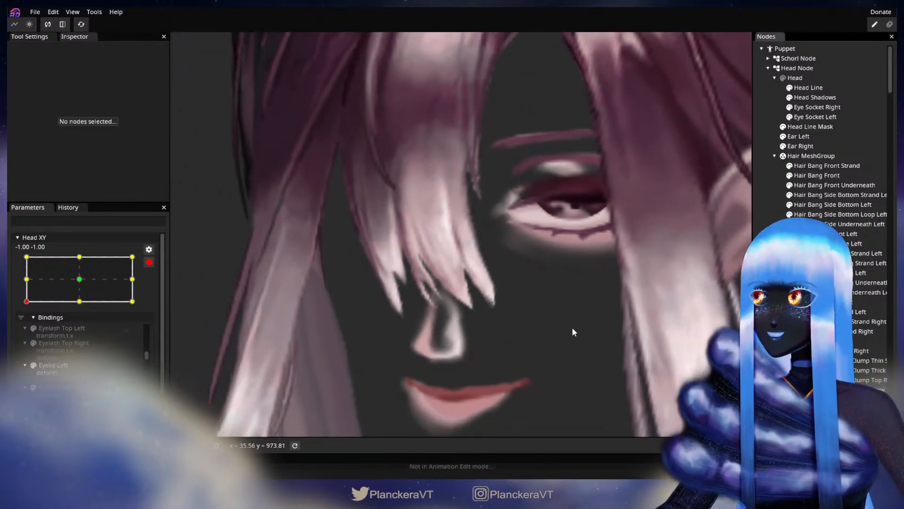
scroll(573, 332, "down", 1)
left_click_drag(572, 333, 561, 369)
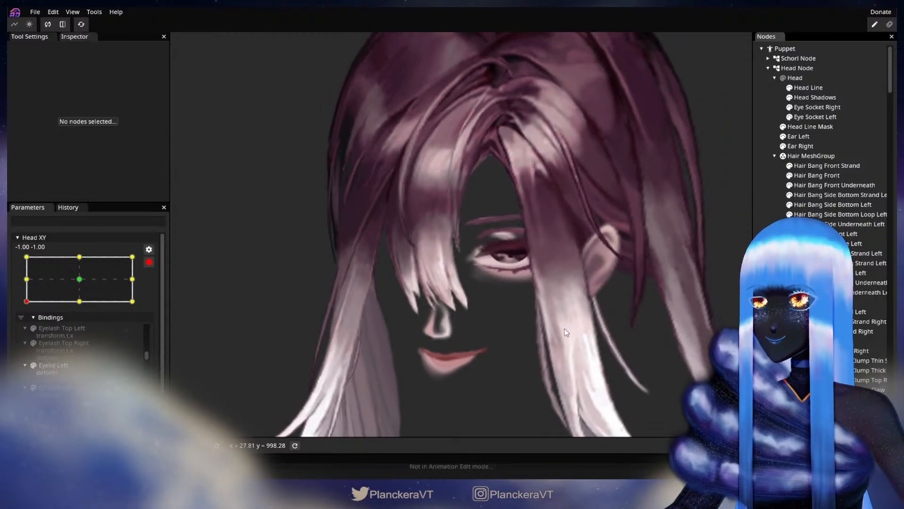
scroll(561, 369, "down", 1)
left_click(149, 262)
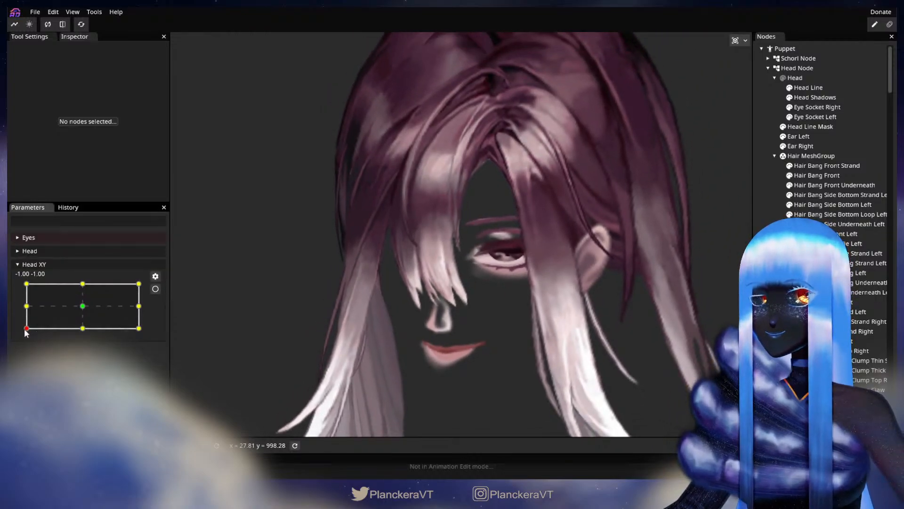
mouse_move(26, 330)
left_mouse_down()
mouse_move(24, 309)
mouse_move(27, 332)
left_mouse_up()
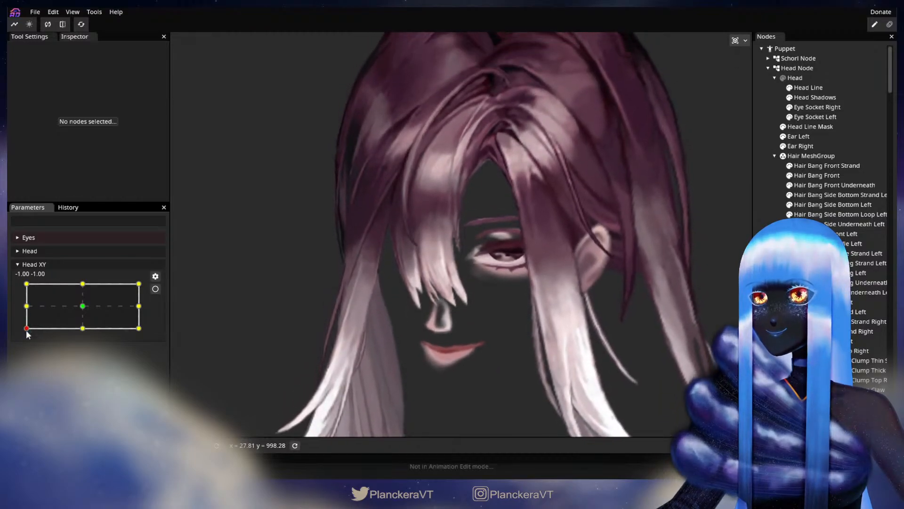
left_click(155, 289)
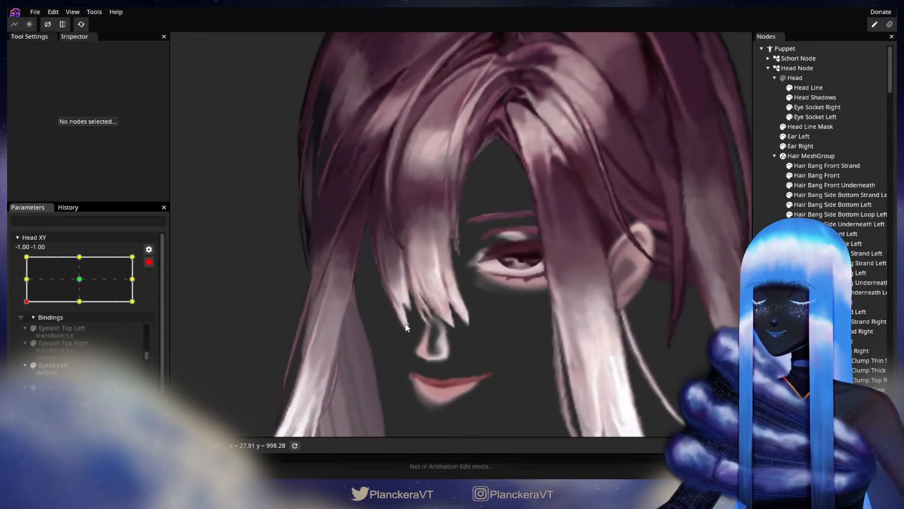
Adjust the Hair Bang Front mesh point in the middle of the central bang strand for the Head XY -1.00, -1.00 keypoint.
scroll(405, 323, "up", 5)
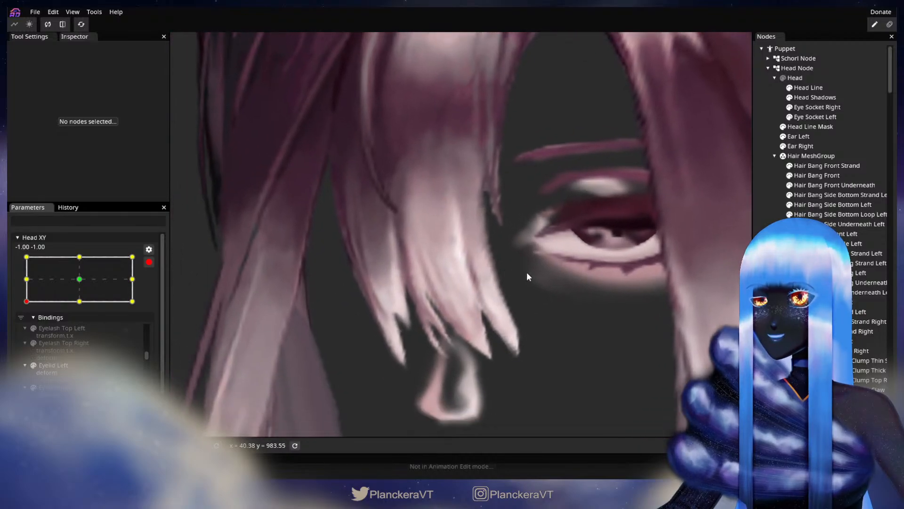
left_click(817, 175)
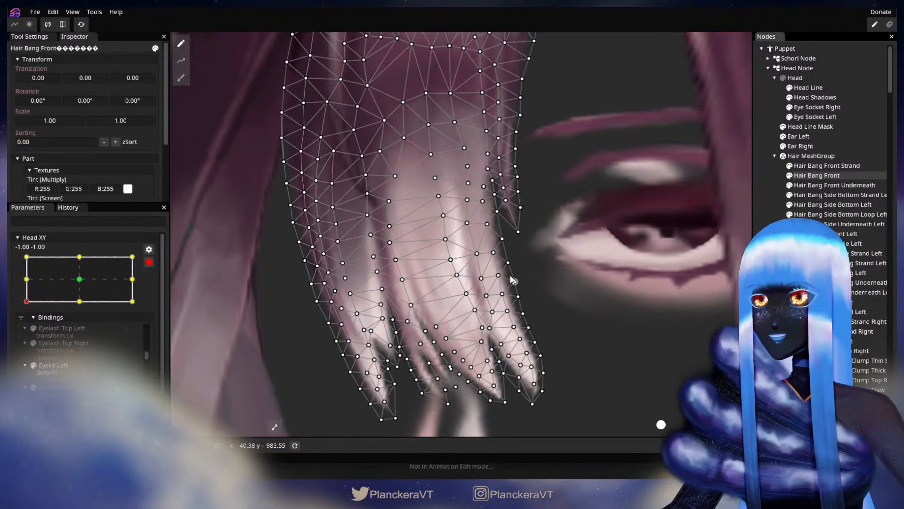
left_click(450, 262)
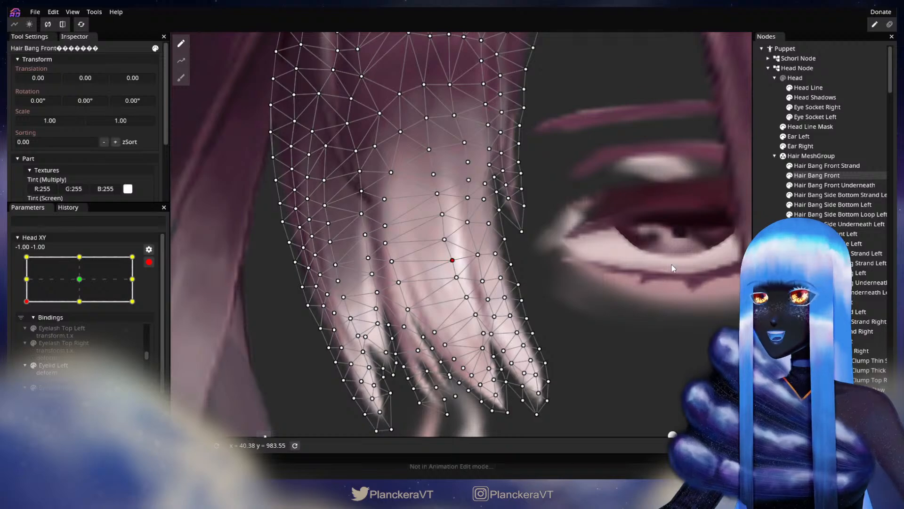
key("Escape")
scroll(543, 353, "down", 4)
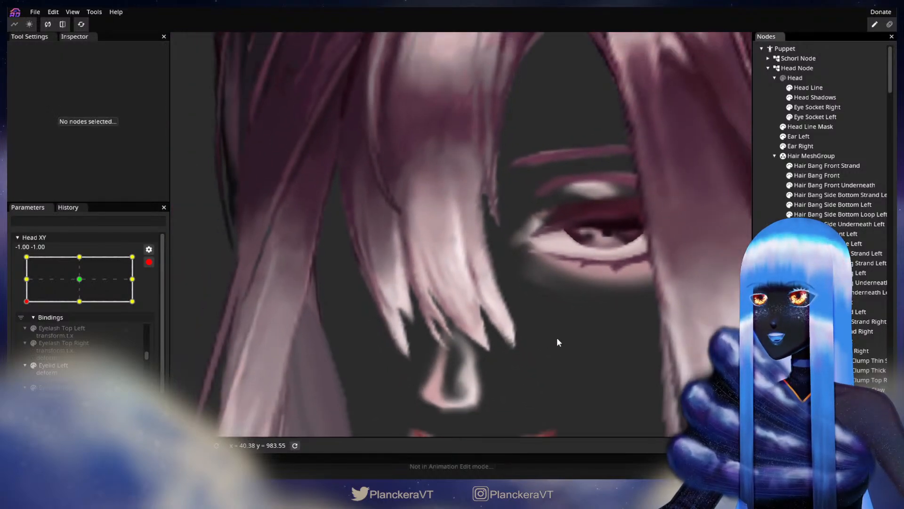
Test the central strand's motion by moving Head XY around -1.00, -1.00 with keypoint editing off, and resume editing at the corner.
scroll(558, 339, "down", 2)
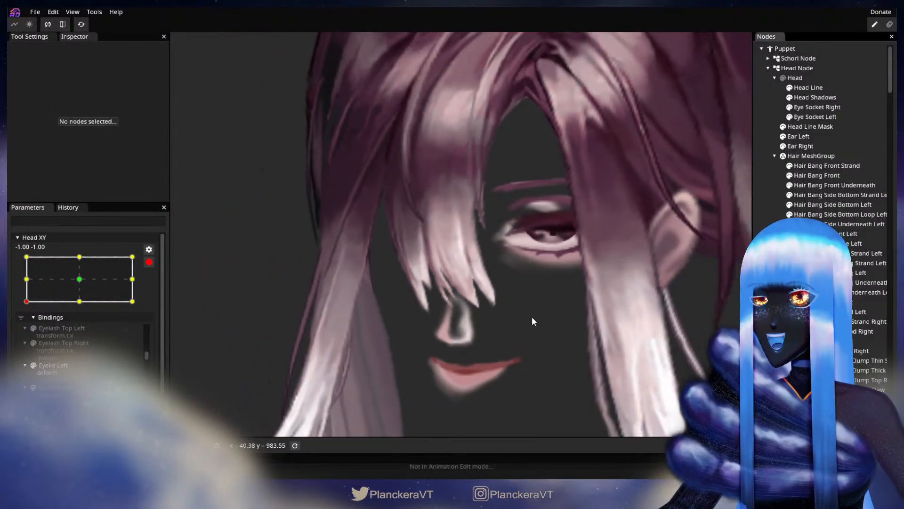
scroll(553, 307, "down", 2)
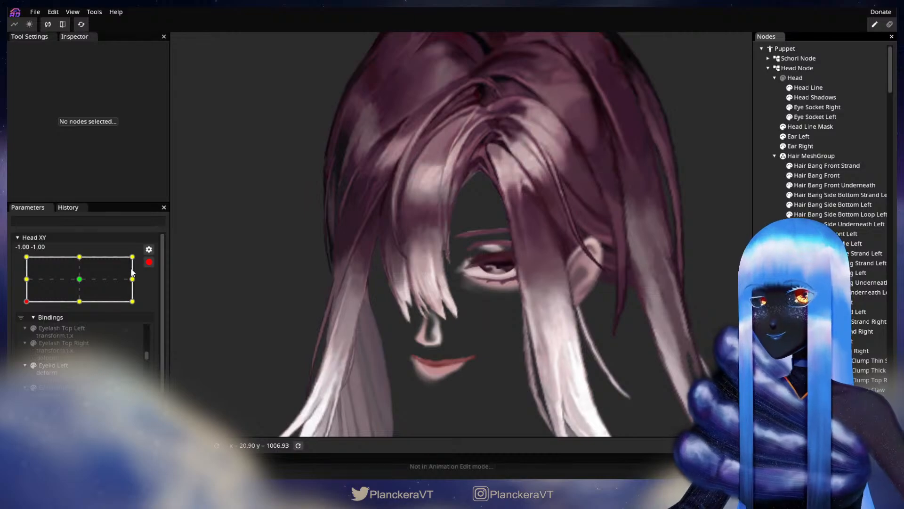
left_click(149, 262)
mouse_move(26, 328)
left_mouse_down()
mouse_move(24, 306)
mouse_move(17, 328)
mouse_move(14, 308)
mouse_move(19, 328)
left_mouse_up()
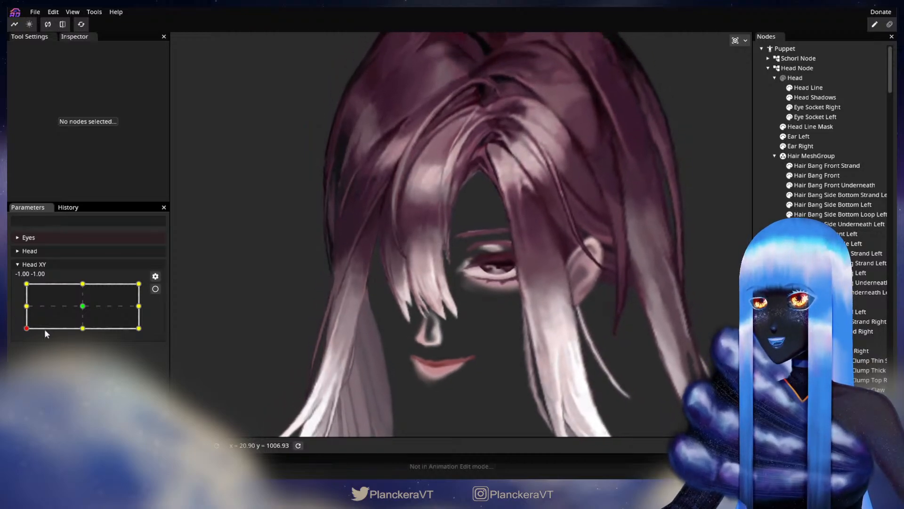
left_click(155, 288)
Refine the Hair Bang Front mesh points along the eye-side strand's outer edge just above its tip for the Head XY -1.00, -1.00 keypoint.
scroll(440, 335, "up", 3)
scroll(442, 334, "up", 2)
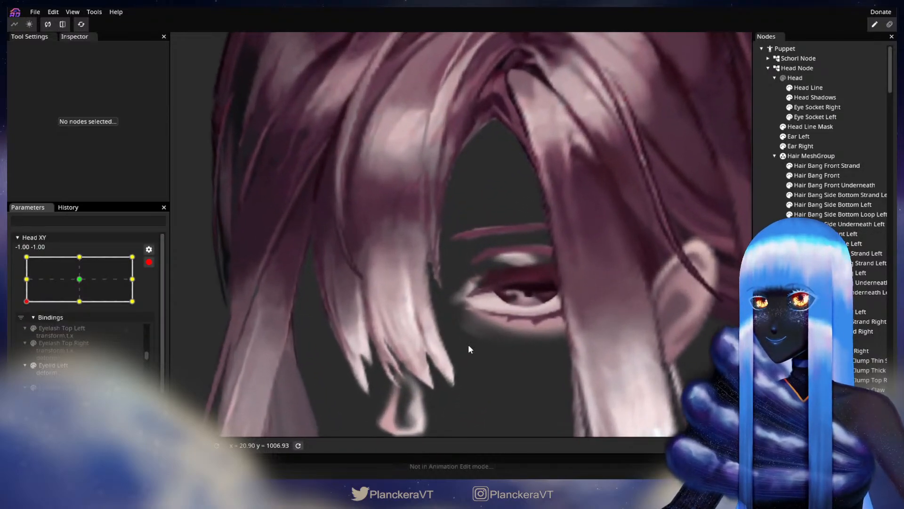
left_click_drag(472, 343, 516, 278)
scroll(525, 284, "up", 2)
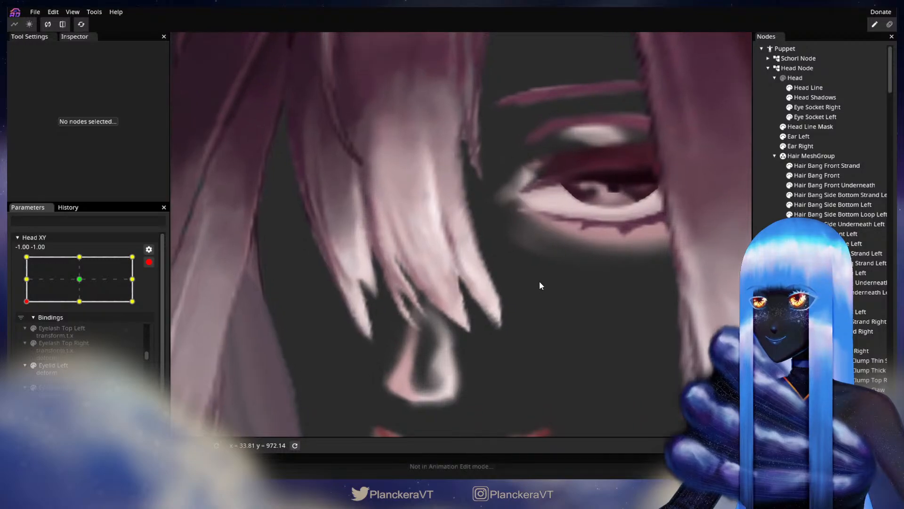
left_click(824, 177)
scroll(546, 250, "up", 2)
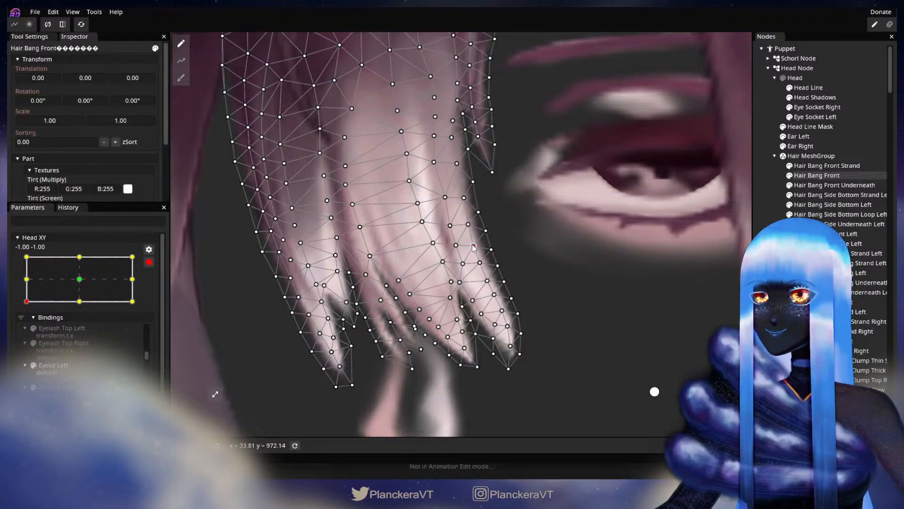
left_click(486, 231)
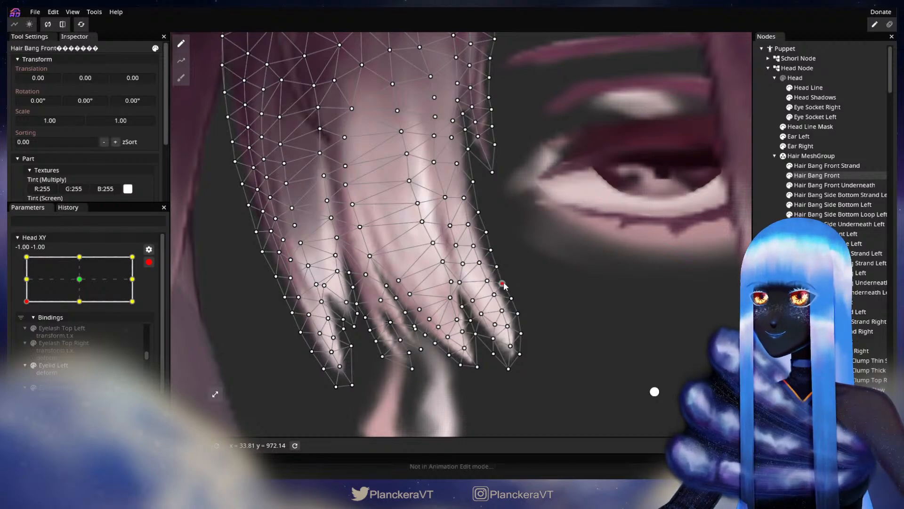
left_click(654, 391)
Check the eye-side strand's outer edge by moving Head XY around -1.00, -1.00 outside keypoint editing, and re-enable editing.
scroll(579, 315, "down", 5)
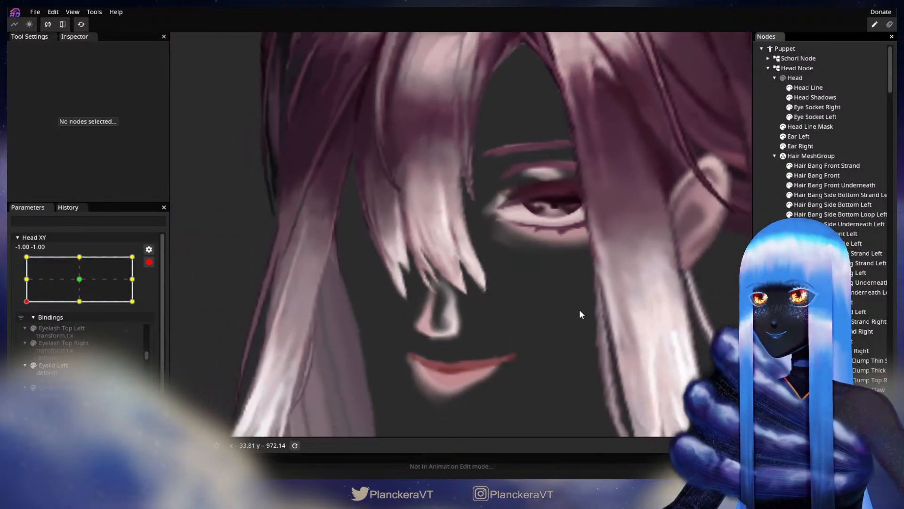
scroll(579, 311, "down", 5)
left_click_drag(548, 298, 522, 301)
scroll(539, 330, "down", 1)
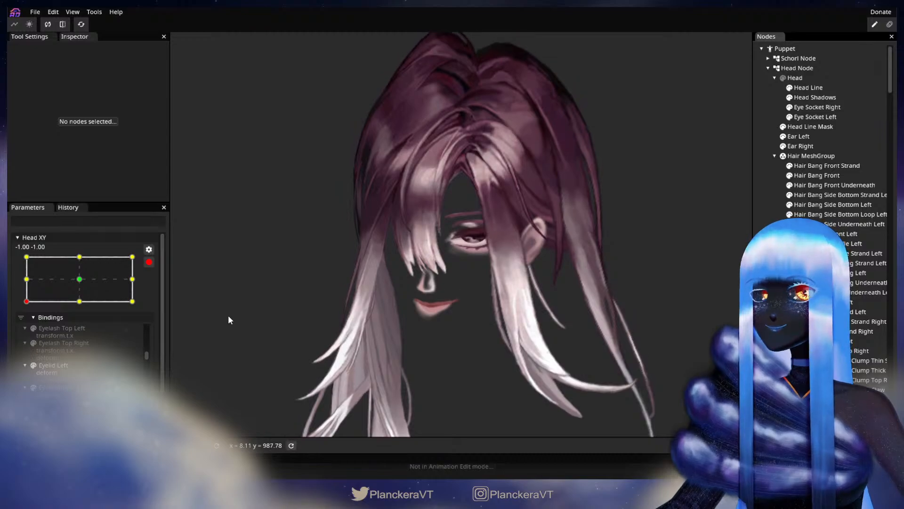
left_click(149, 262)
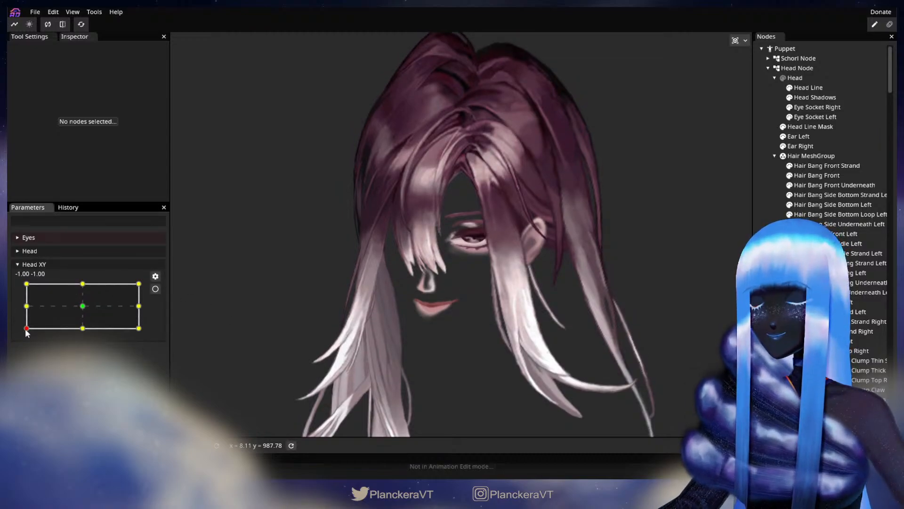
mouse_move(27, 331)
left_mouse_down()
mouse_move(19, 309)
mouse_move(17, 338)
left_mouse_up()
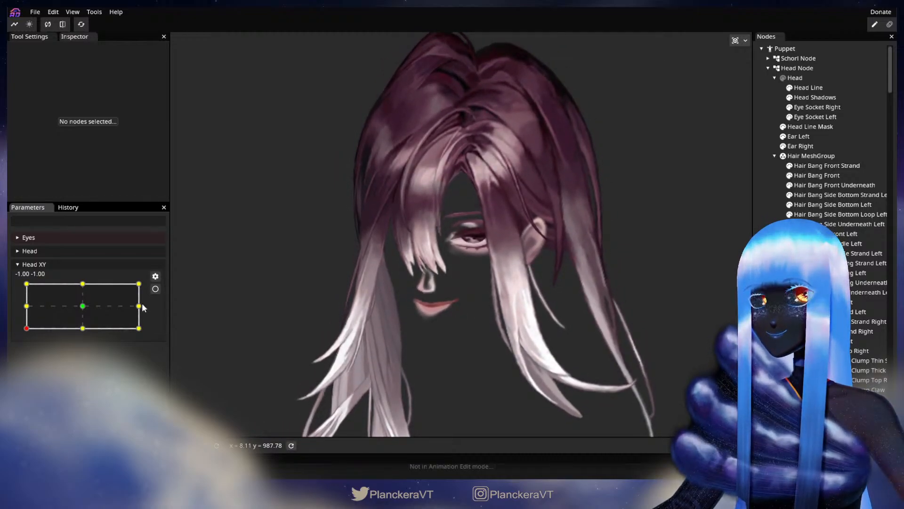
left_click(155, 289)
Adjust the Hair Bang Front mesh points beside the notch on the eye-side tip's inner edge for the Head XY -1.00, -1.00 keypoint.
scroll(398, 326, "up", 5)
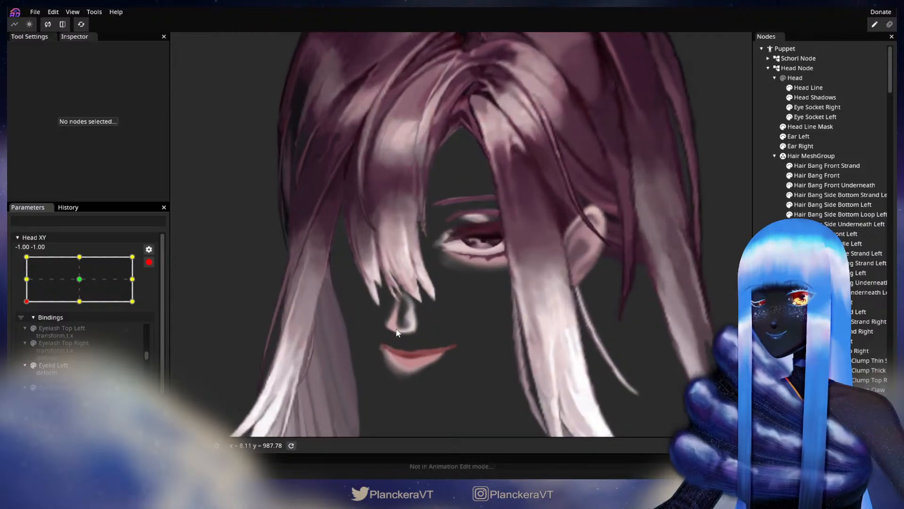
scroll(396, 331, "up", 4)
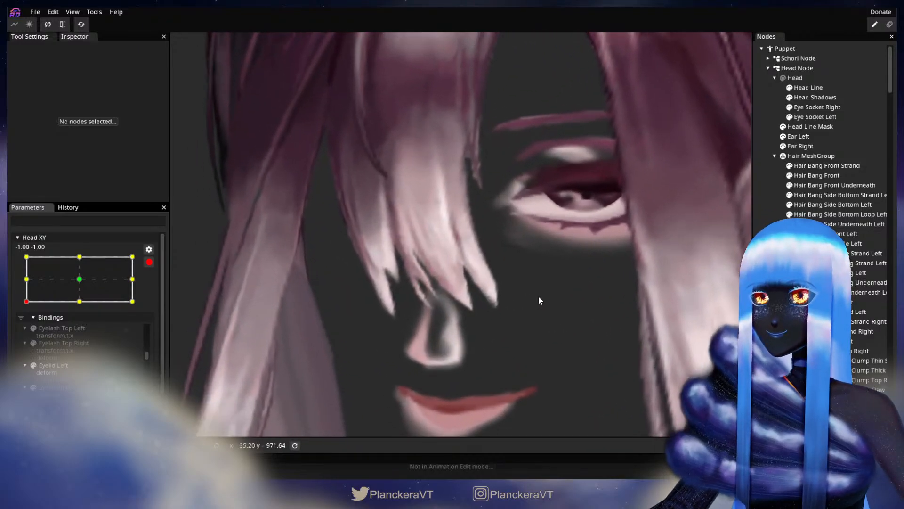
left_click(815, 176)
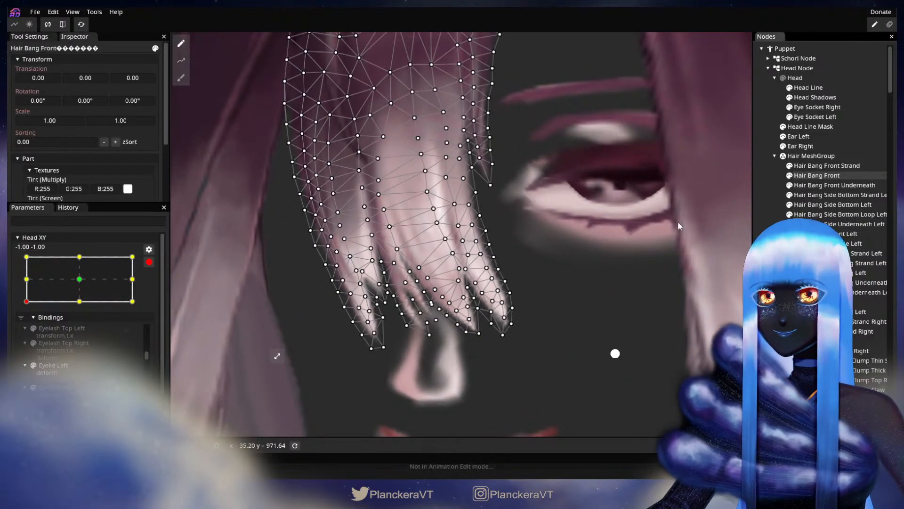
scroll(541, 284, "up", 3)
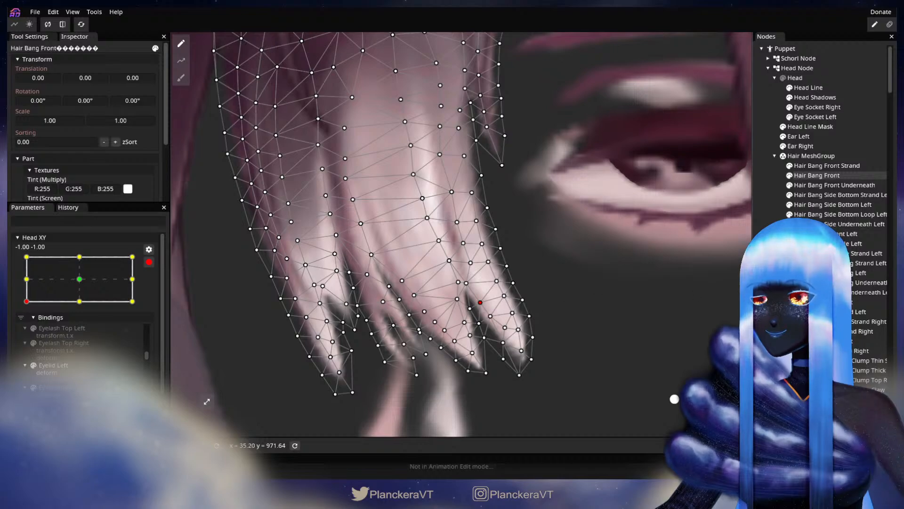
left_click(665, 300)
Test the notch area's motion by moving Head XY near -1.00, -1.00 with keypoint editing off, and resume editing at the corner.
scroll(609, 313, "down", 3)
scroll(610, 312, "down", 5)
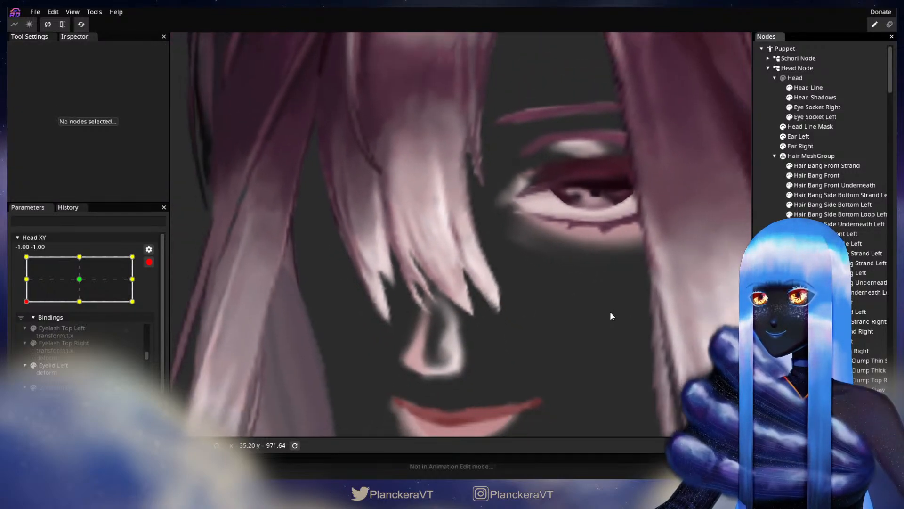
scroll(612, 311, "down", 5)
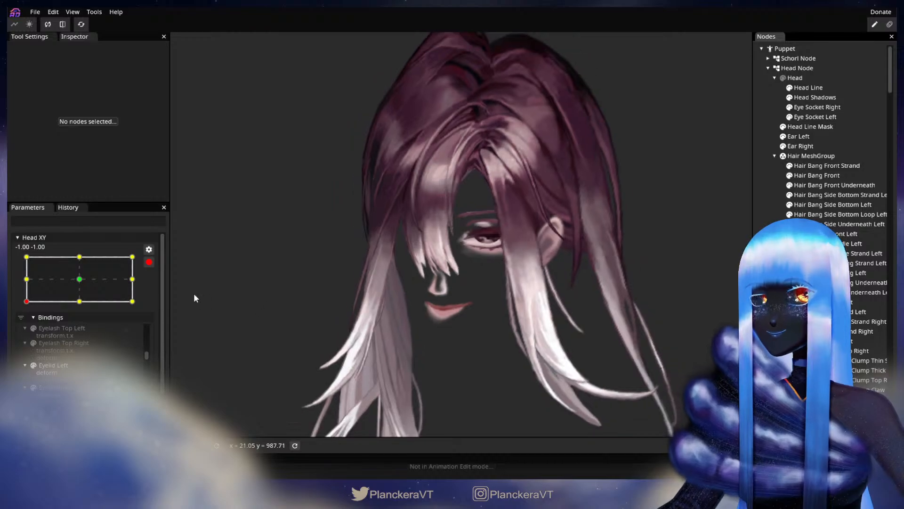
left_click(149, 262)
mouse_move(27, 334)
left_mouse_down()
mouse_move(19, 308)
mouse_move(27, 328)
left_mouse_up()
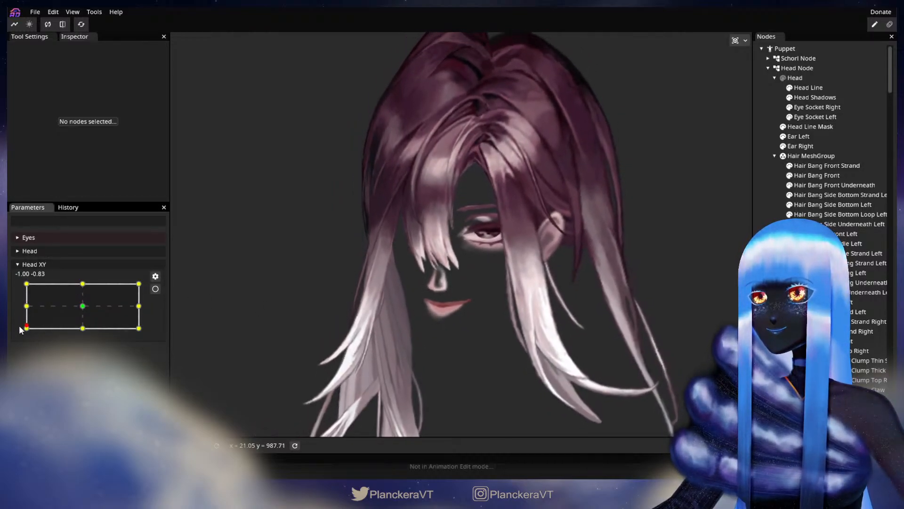
left_click(156, 289)
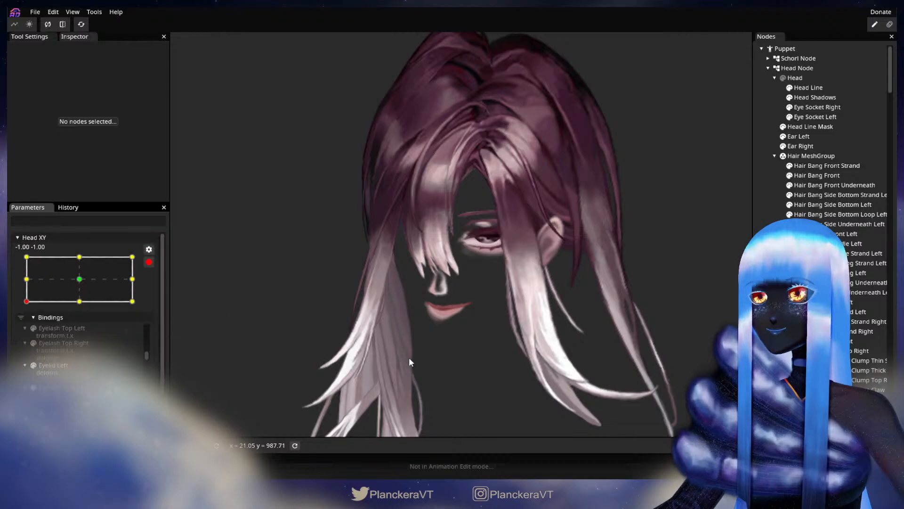
Adjust the Hair Bang Front mesh points at the very end of the eye-side strand's tip for the Head XY -1.00, -1.00 keypoint.
scroll(411, 358, "up", 3)
scroll(409, 357, "up", 3)
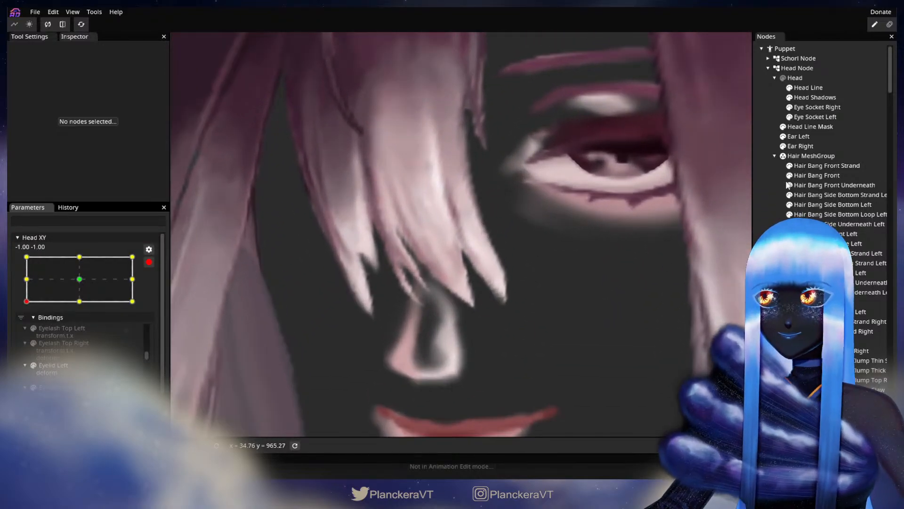
left_click(817, 175)
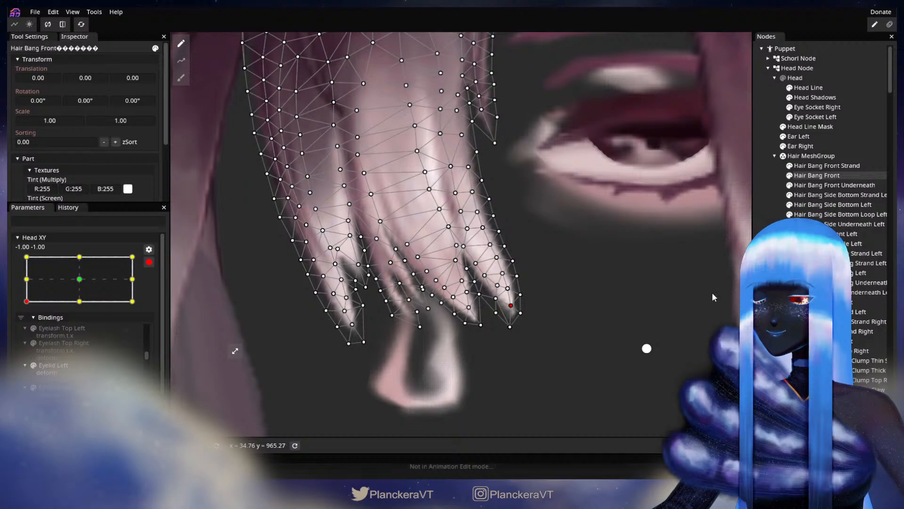
left_click(816, 175)
Check the adjusted tip end by moving Head XY near -1.00, -1.00 outside keypoint editing, and re-enable editing at the corner.
scroll(577, 340, "down", 5)
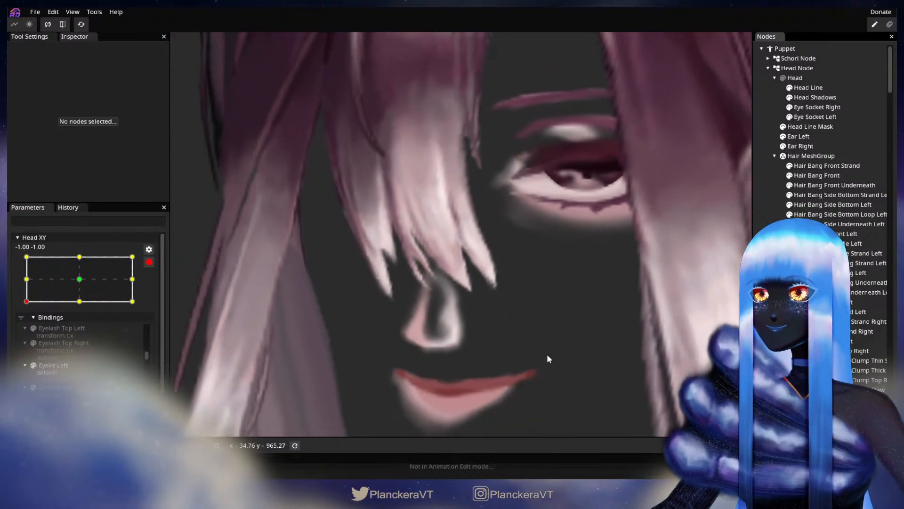
scroll(548, 356, "down", 5)
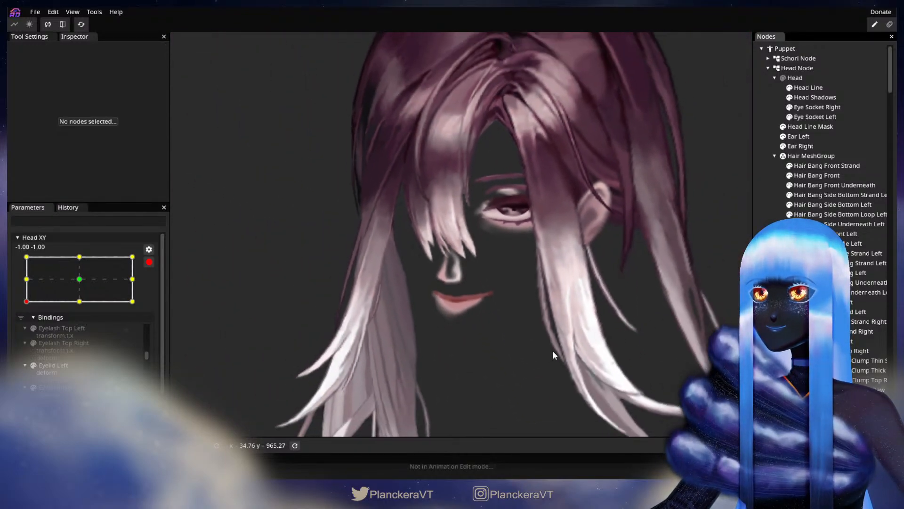
scroll(553, 350, "down", 4)
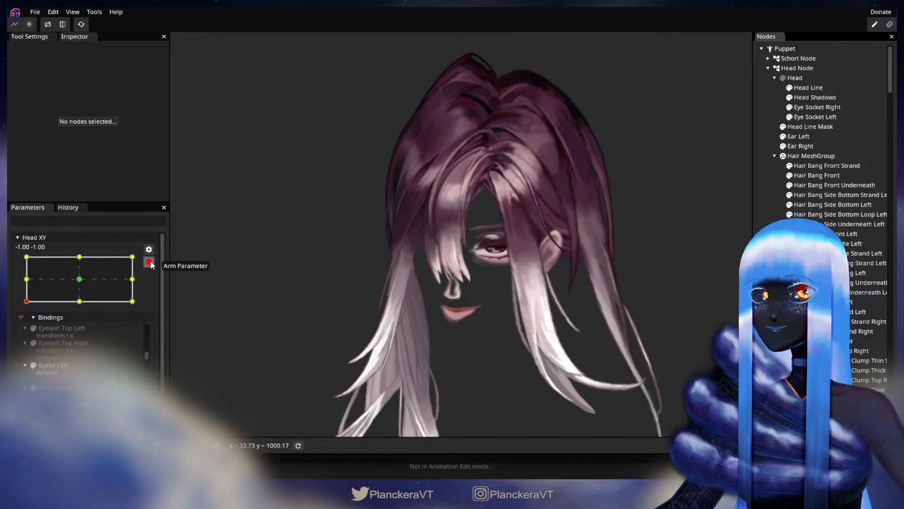
left_click(150, 262)
mouse_move(27, 329)
left_mouse_down()
mouse_move(20, 304)
mouse_move(19, 331)
left_mouse_up()
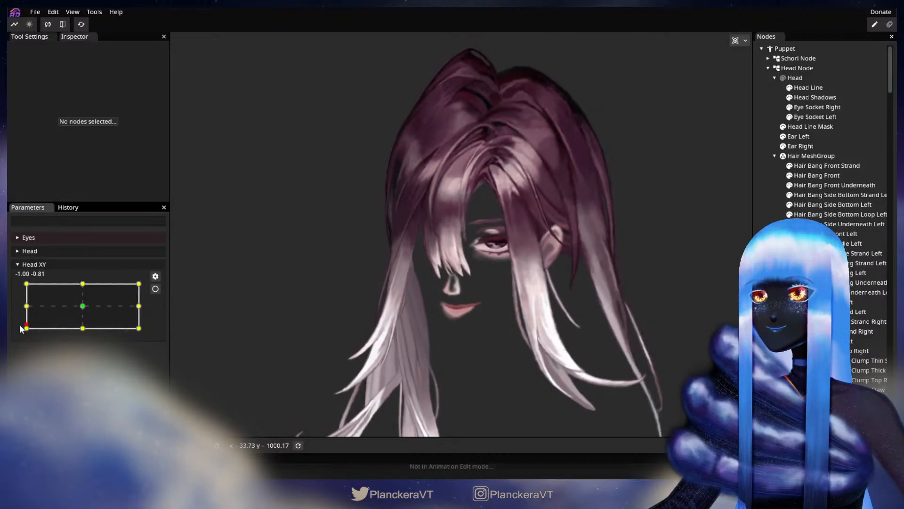
left_click(155, 289)
Adjust the Hair Bang Front mesh points along the middle and outer edge of the eye-side strand for the Head XY -1.00, -1.00 keypoint.
scroll(414, 347, "up", 5)
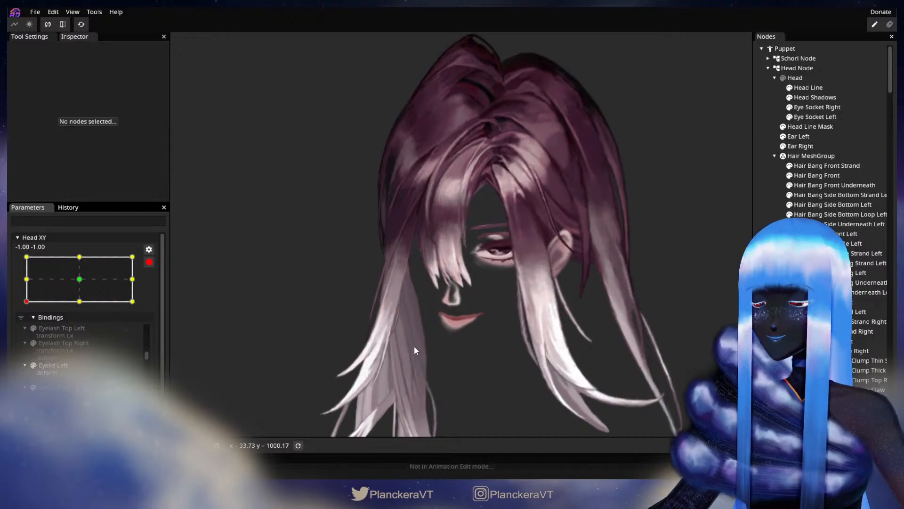
scroll(414, 349, "up", 5)
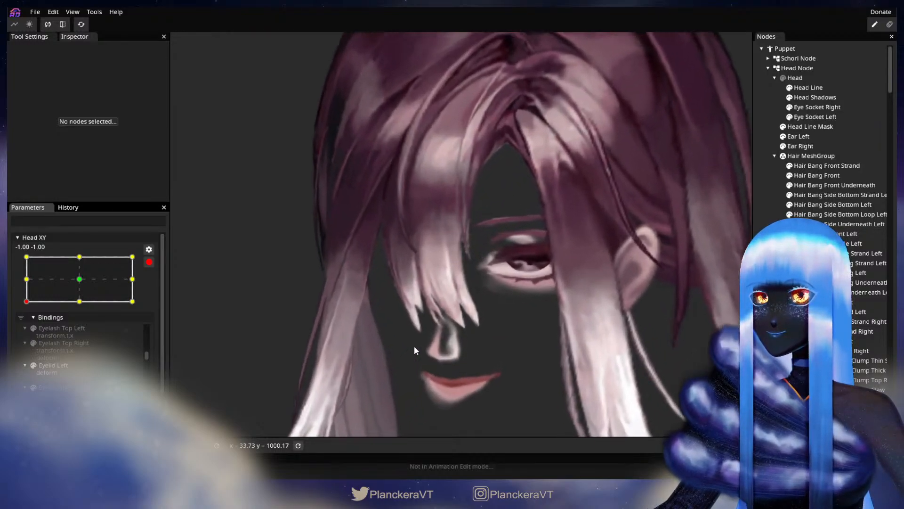
left_click_drag(412, 349, 407, 265)
scroll(543, 285, "up", 5)
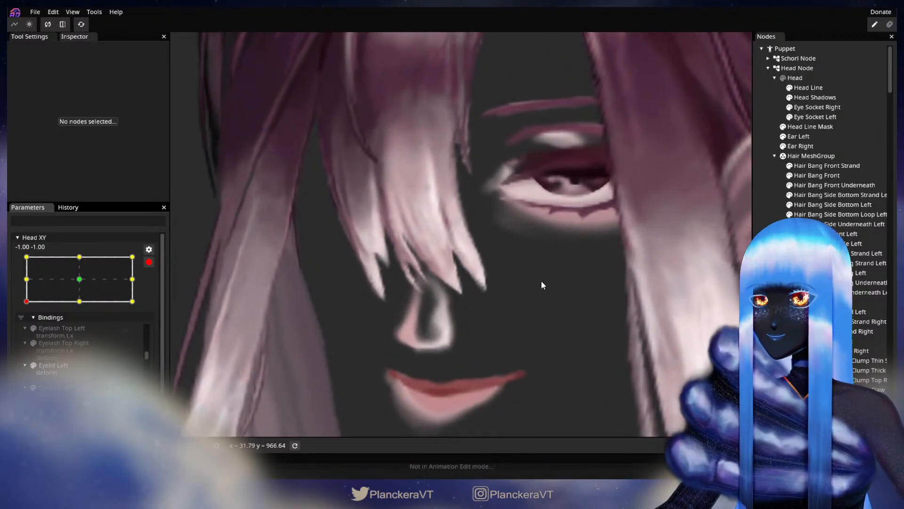
left_click(818, 176)
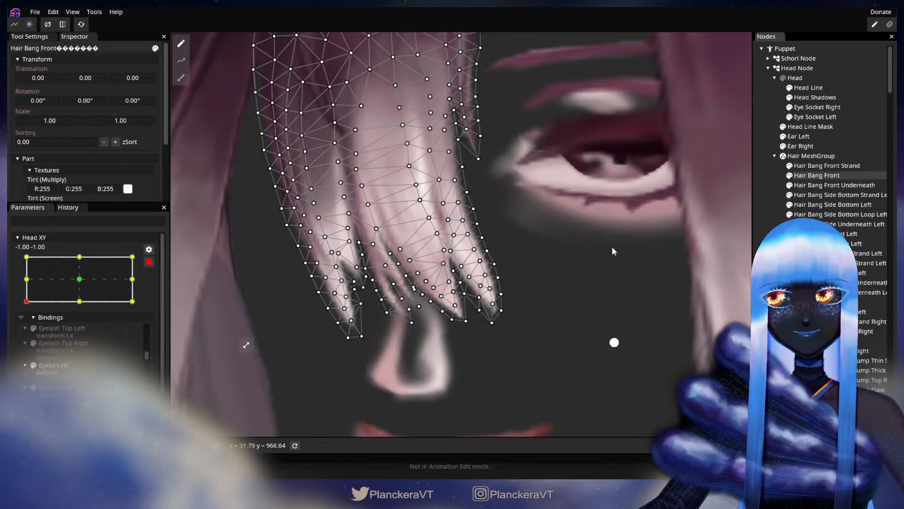
scroll(534, 291, "up", 5)
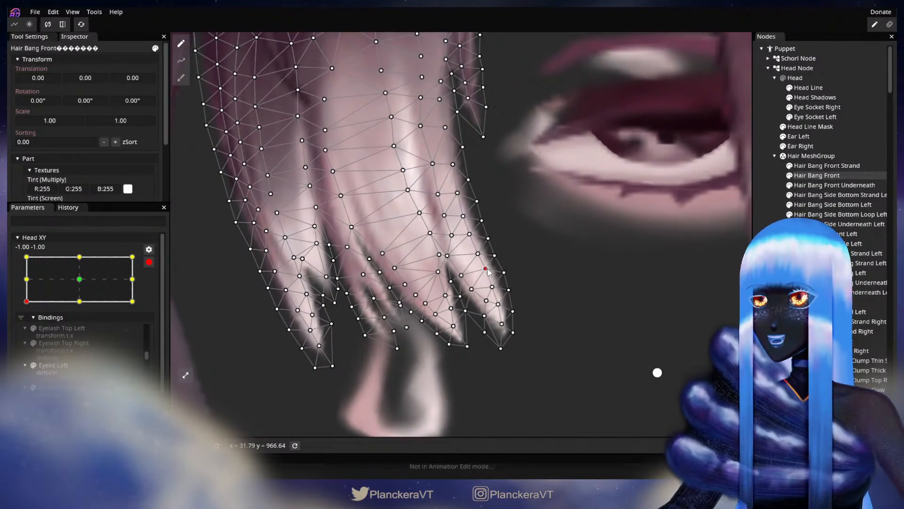
left_click(485, 270)
left_click(503, 273)
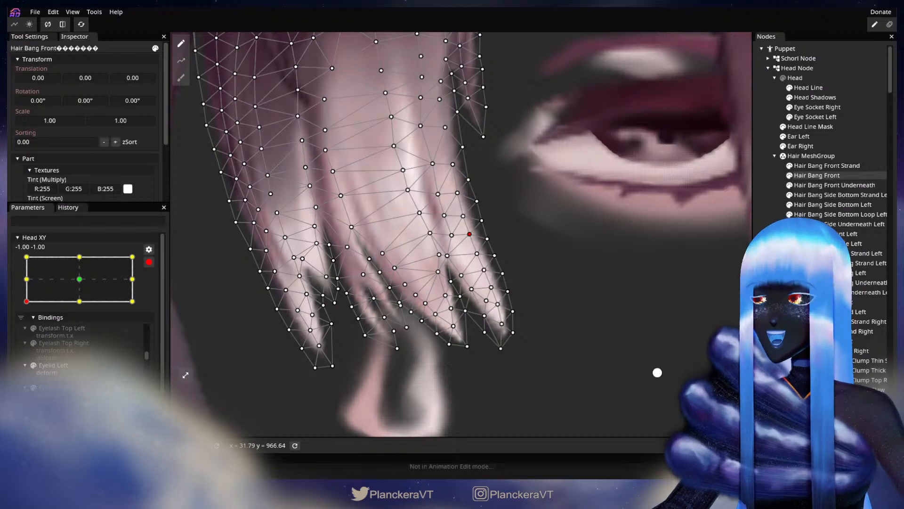
left_click(658, 373)
scroll(565, 323, "down", 3)
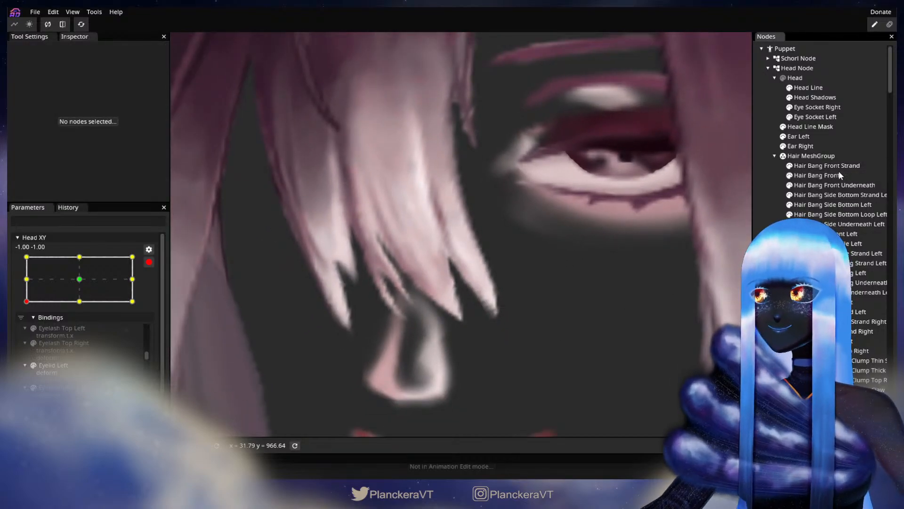
Refine the Hair Bang Front mesh point on the outer edge just above the eye-side strand's tip end at Head XY -1.00, -1.00.
left_click(839, 174)
scroll(560, 311, "up", 2)
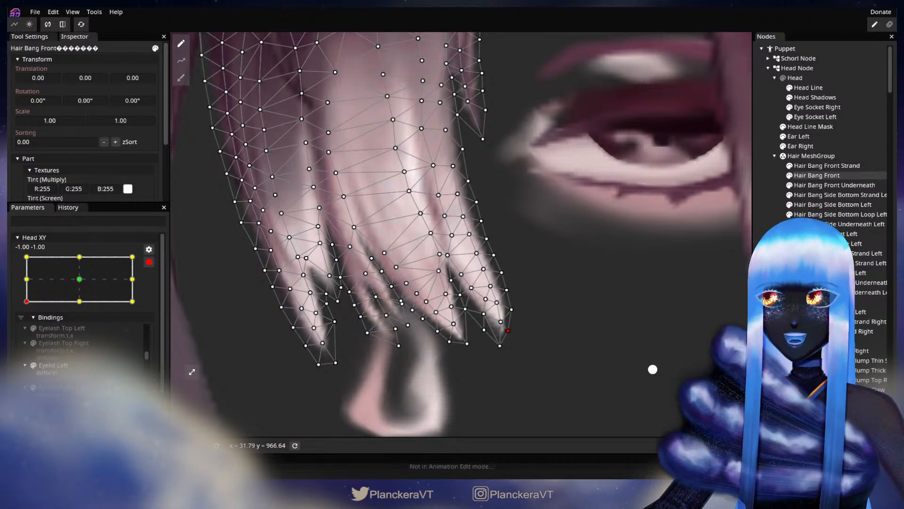
left_click(653, 369)
scroll(598, 320, "down", 3)
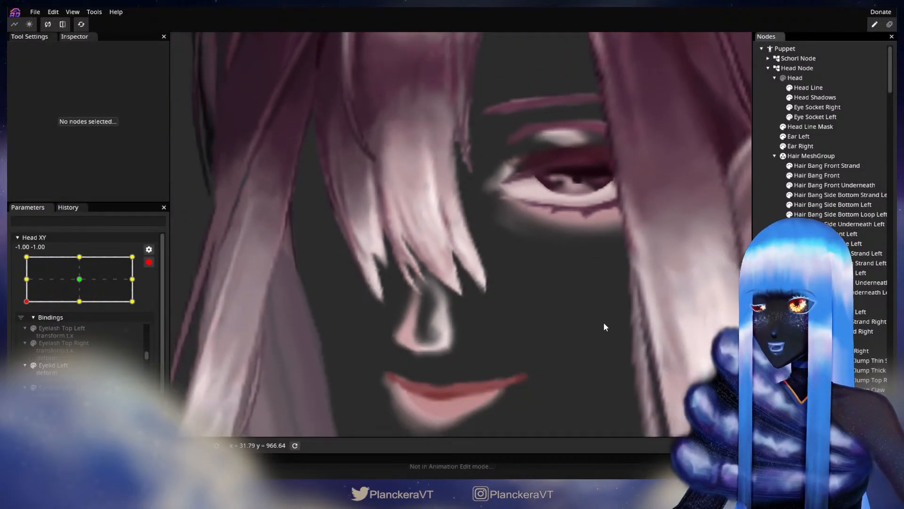
Check the bangs' motion by moving Head XY near -1.00, -1.00 with keypoint editing off, and resume editing at the corner.
scroll(603, 327, "down", 5)
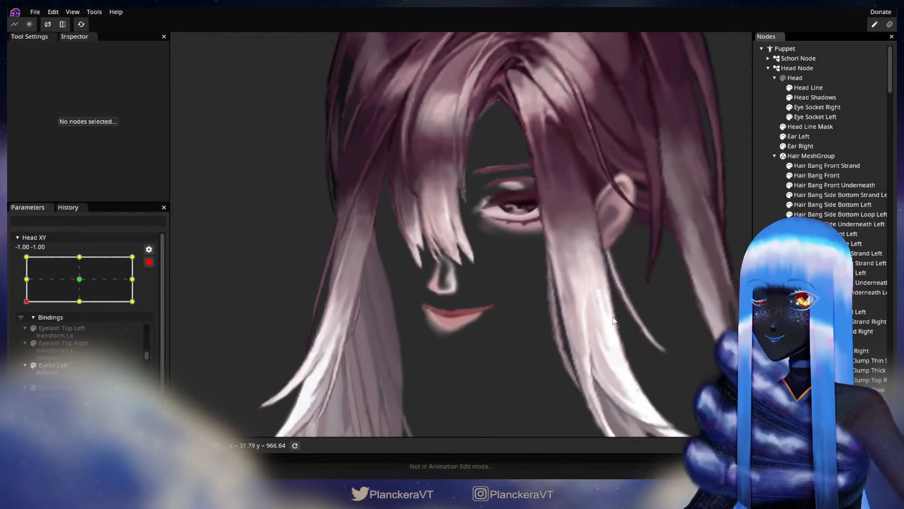
scroll(613, 320, "down", 5)
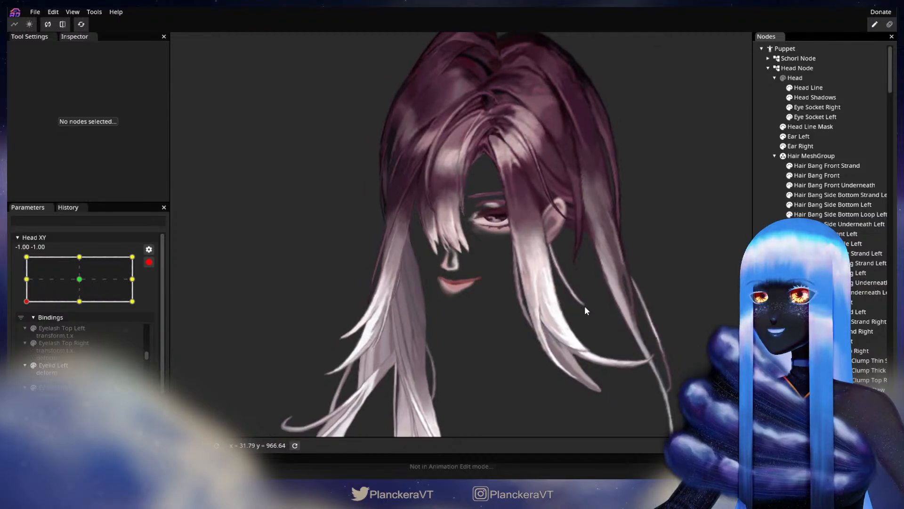
left_click_drag(560, 291, 562, 322)
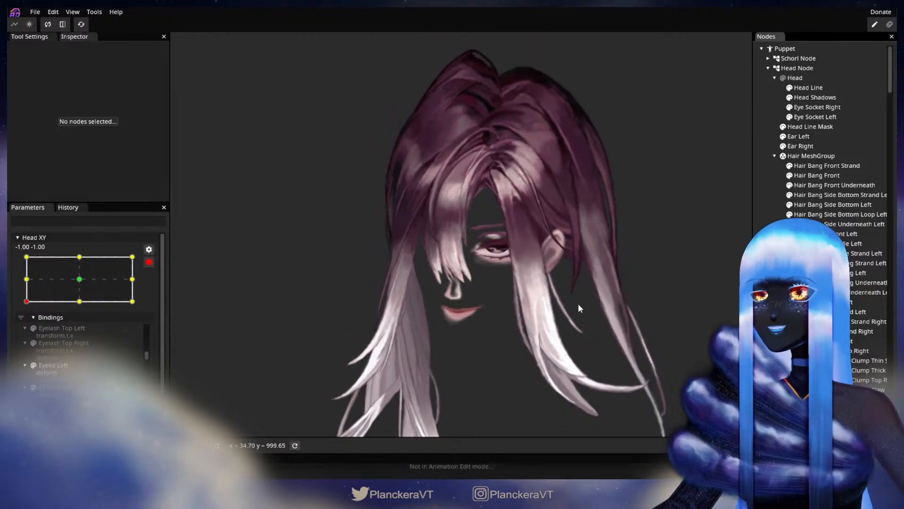
left_click(149, 262)
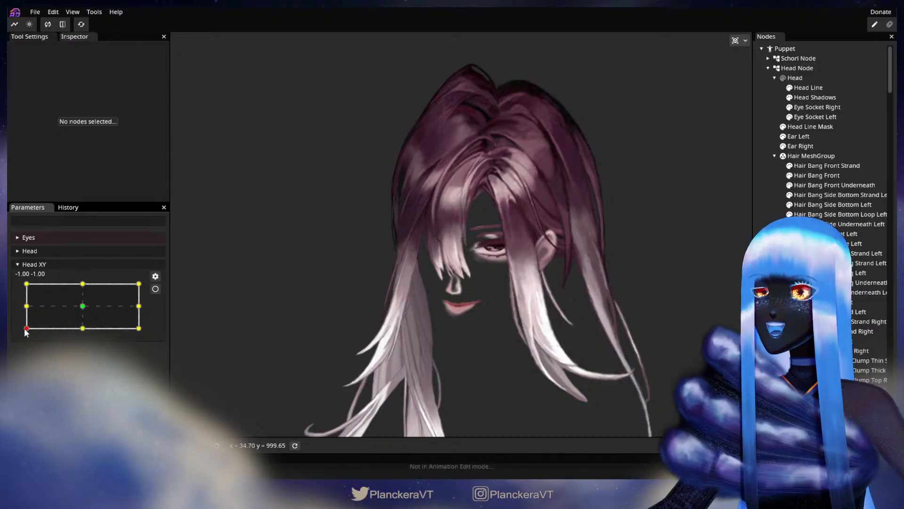
mouse_move(26, 329)
left_mouse_down()
mouse_move(22, 284)
mouse_move(25, 330)
left_mouse_up()
left_click(155, 289)
Select the Hair Bang Front mesh for point editing around the strand tips at the Head XY -1.00, -1.00 keypoint.
scroll(485, 346, "up", 5)
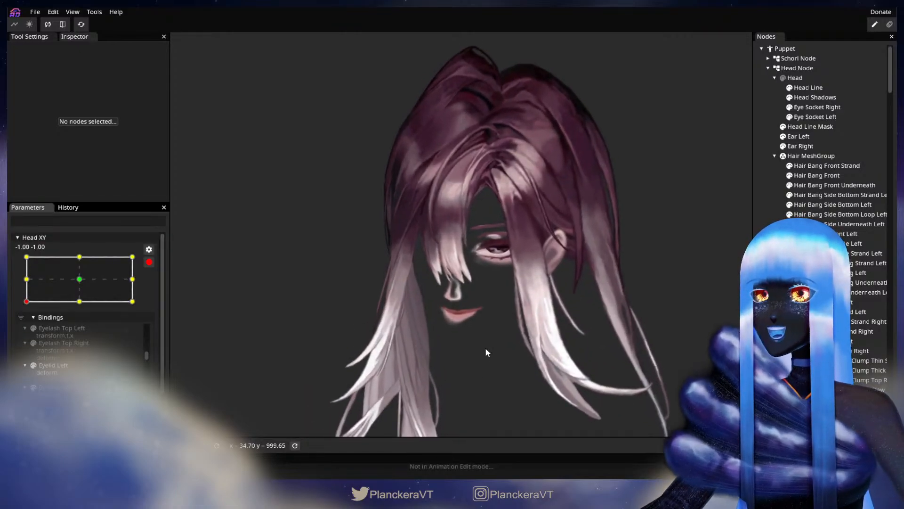
scroll(500, 350, "up", 5)
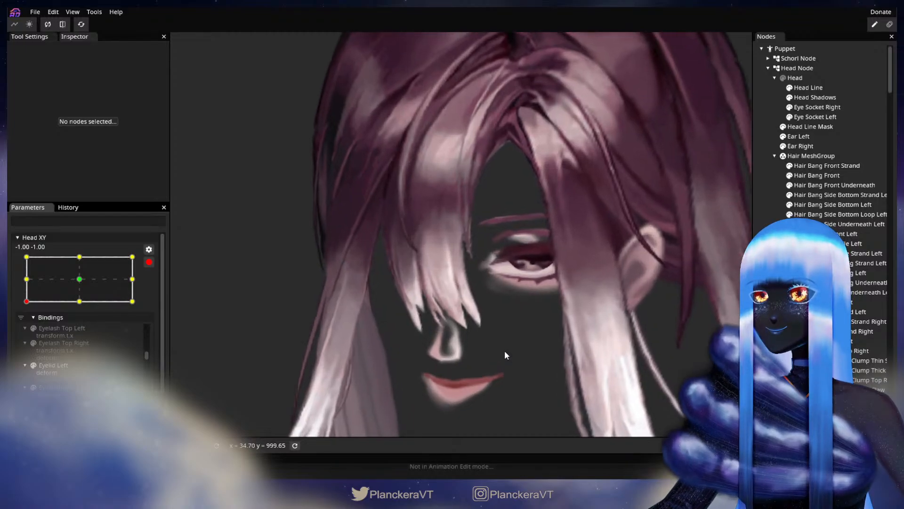
scroll(504, 352, "up", 5)
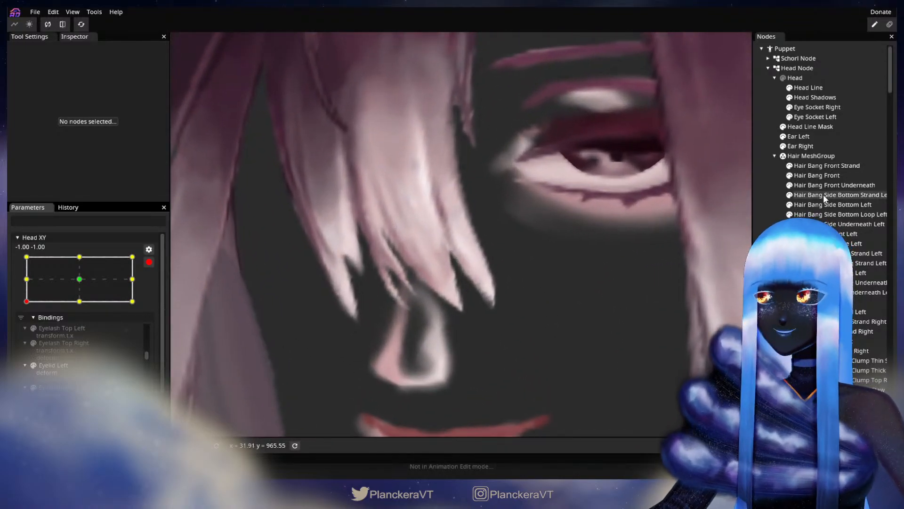
left_click(817, 175)
scroll(569, 347, "up", 3)
left_click_drag(570, 343, 546, 323)
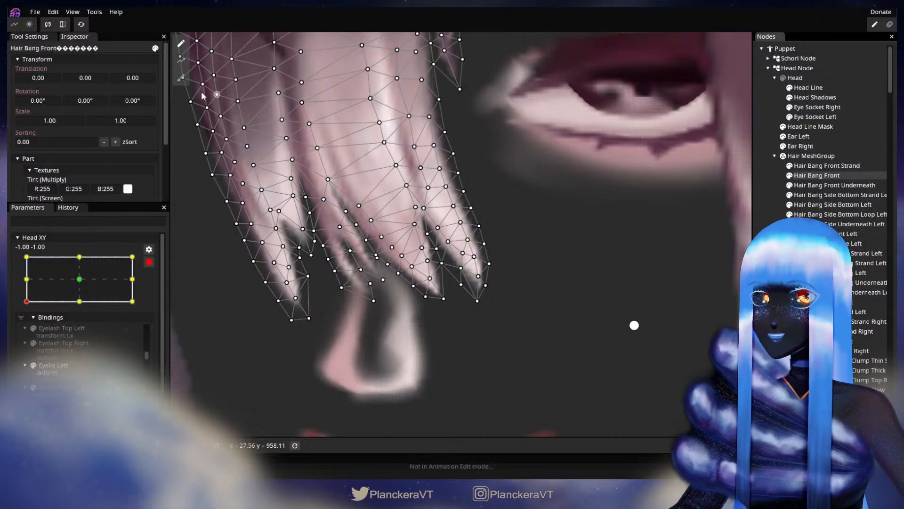
Push the rightmost strand tip of Hair Bang Front slightly outward with the 14.00 Circle Brush at the Head XY -1.00 -1.00 keypoint.
left_click(181, 78)
left_click_drag(514, 287, 518, 285)
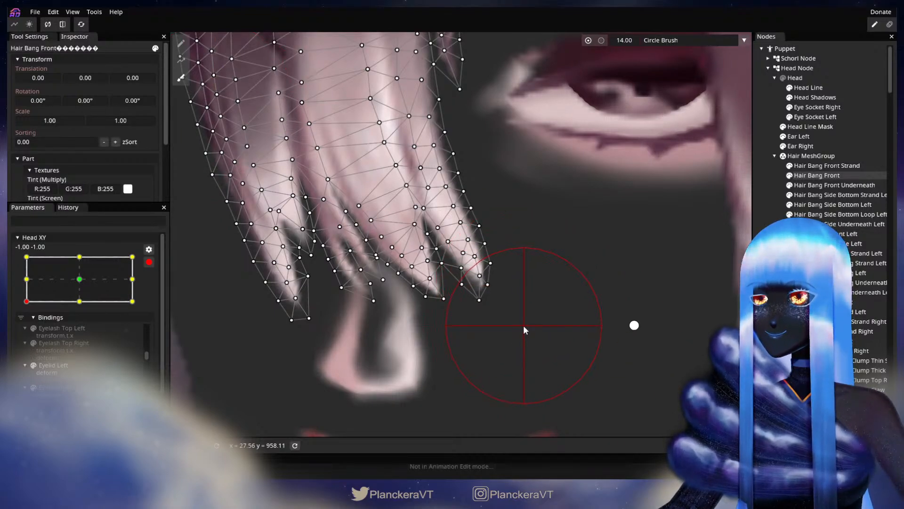
left_click(768, 288)
Stop keypoint editing and preview the whole head while moving Head XY between its lower-left corner and left midpoint.
scroll(557, 342, "down", 3)
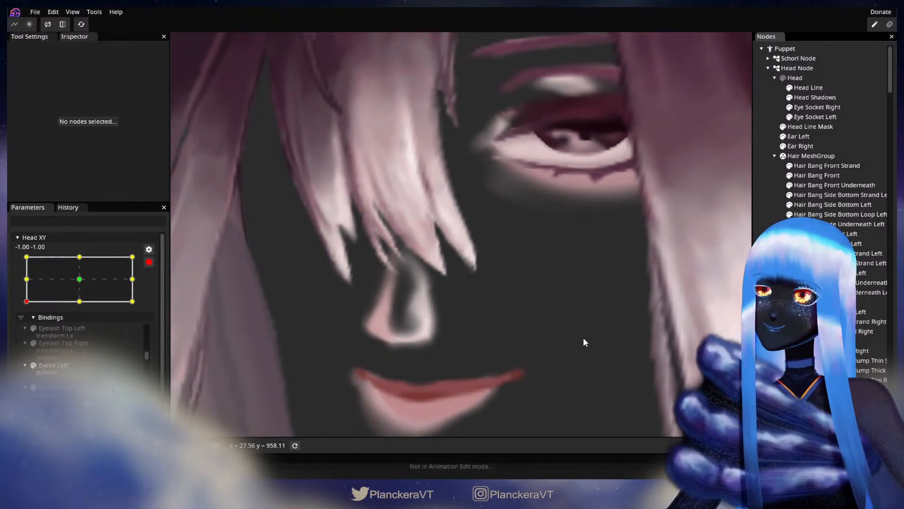
scroll(583, 336, "down", 4)
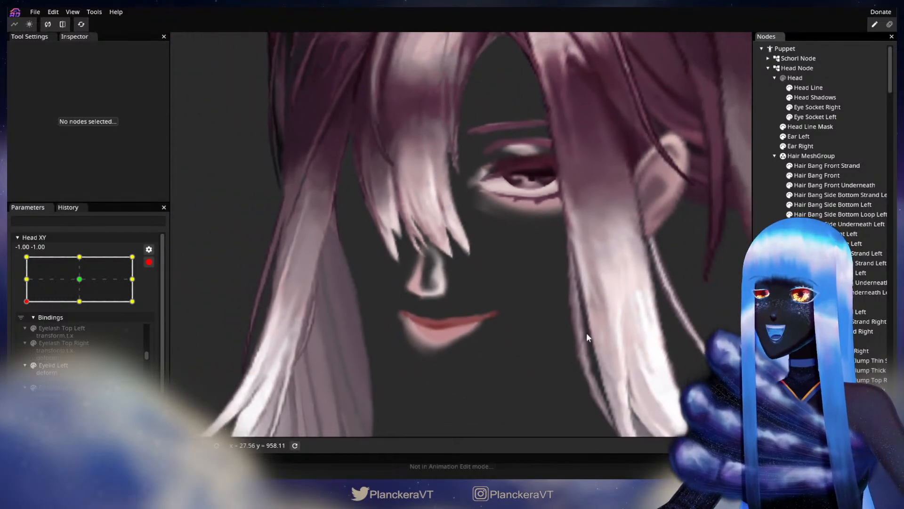
scroll(586, 336, "down", 4)
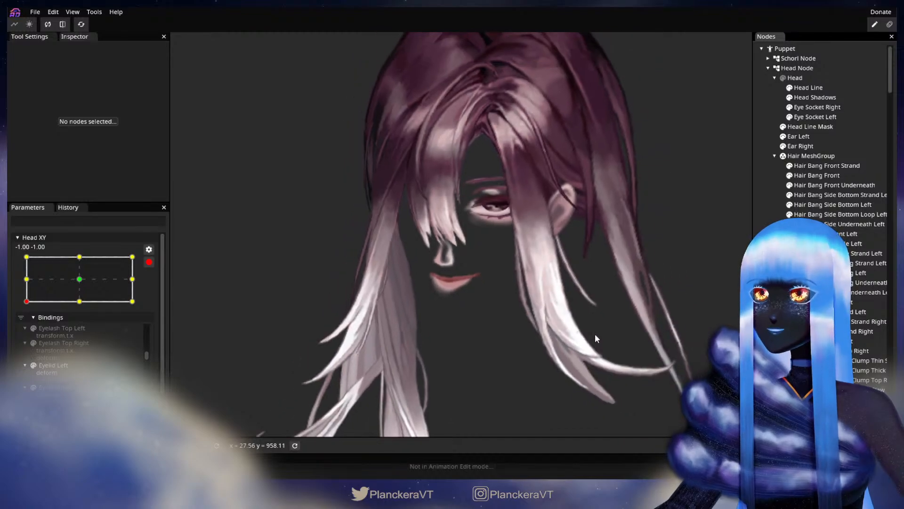
scroll(596, 338, "down", 4)
left_click_drag(576, 313, 572, 300)
scroll(430, 300, "down", 2)
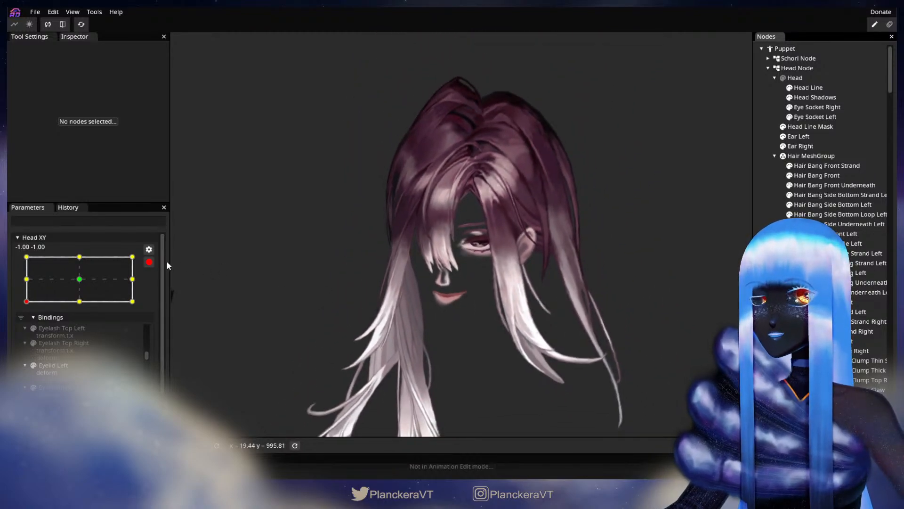
left_click(149, 262)
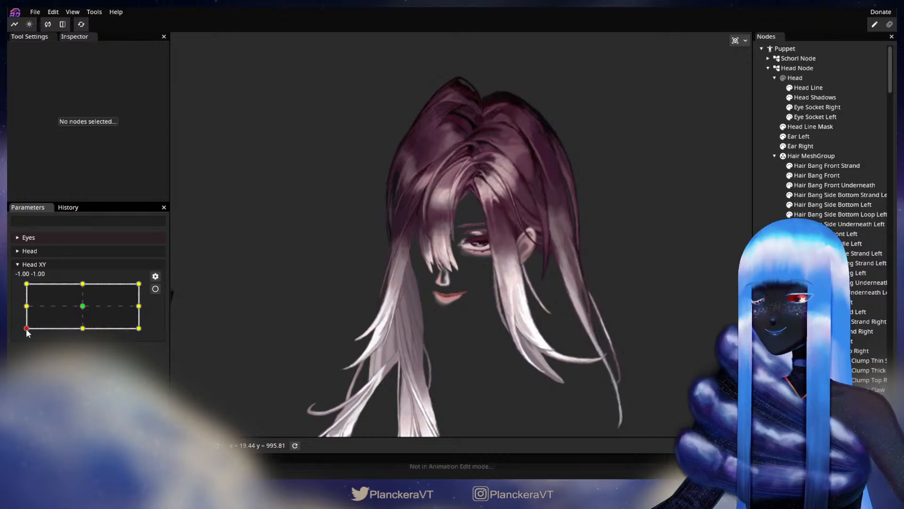
left_click_drag(26, 330, 25, 325)
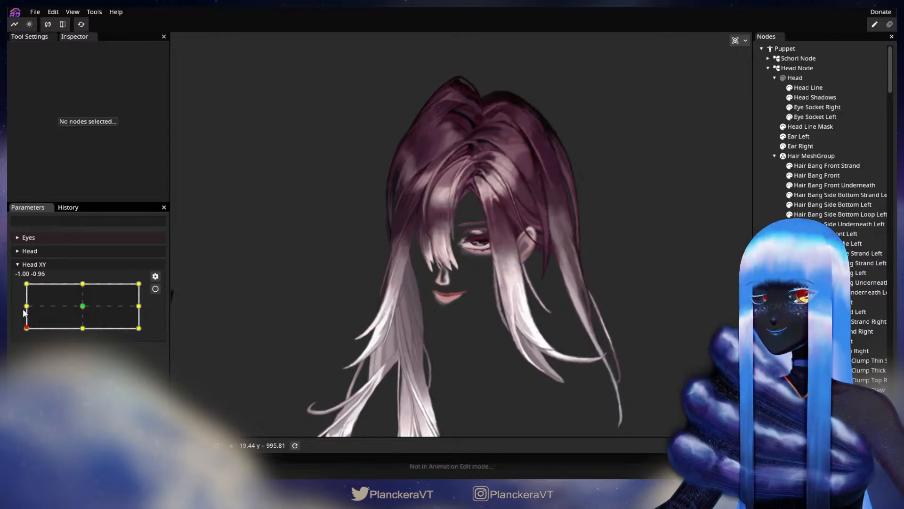
left_click_drag(27, 309, 27, 334)
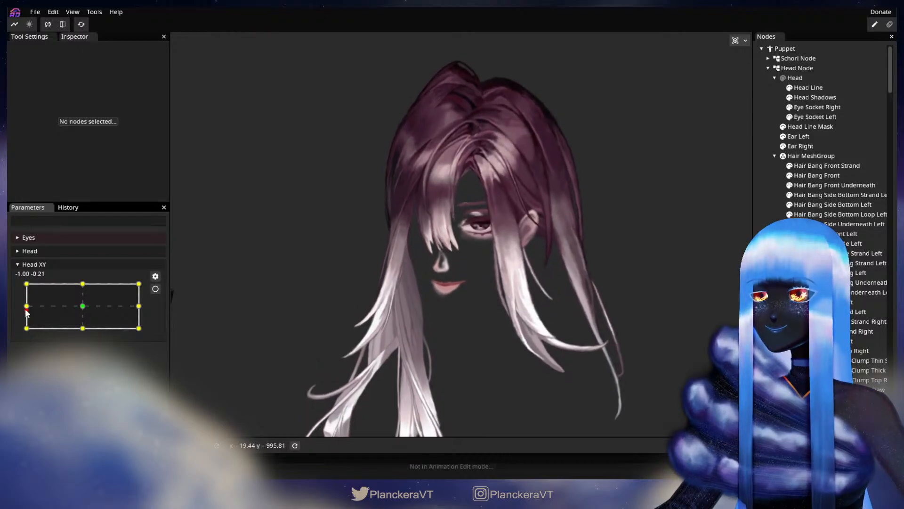
Resume editing Head XY at -1.00 -1.00 and reshape the lower tips of Hair Bang Front with the Circle Brush at size 8.00.
left_click(155, 289)
scroll(301, 324, "up", 3)
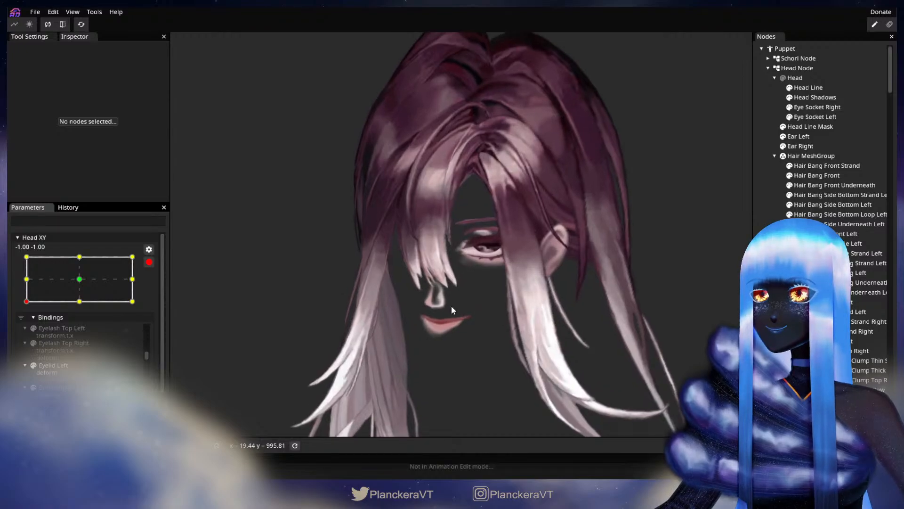
scroll(451, 306, "up", 5)
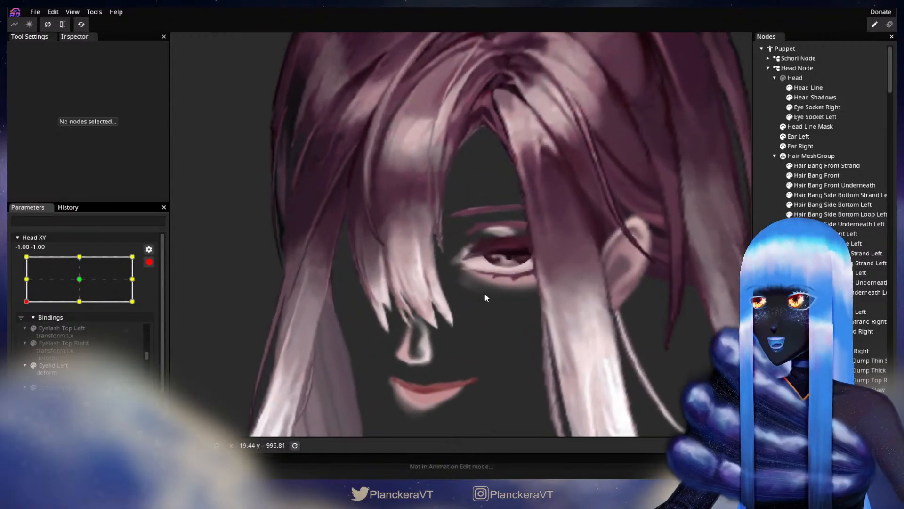
scroll(487, 293, "up", 5)
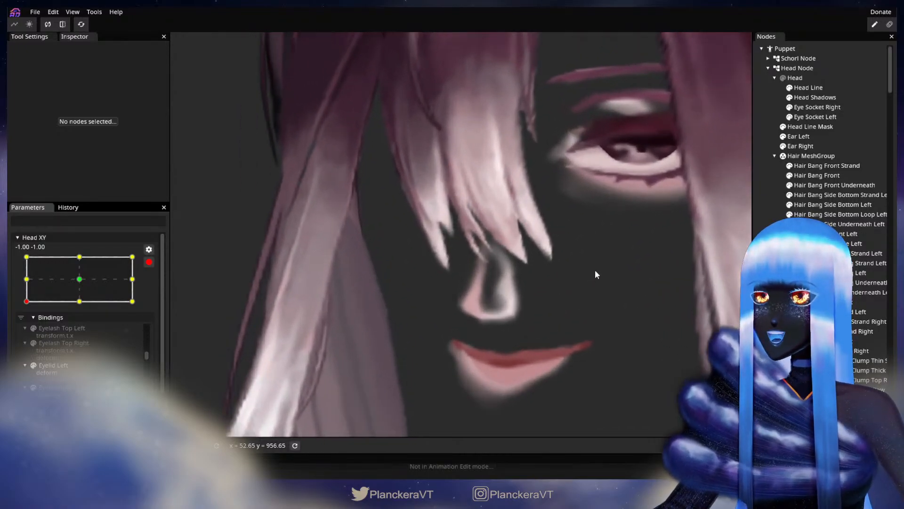
scroll(615, 277, "up", 2)
left_click(807, 177)
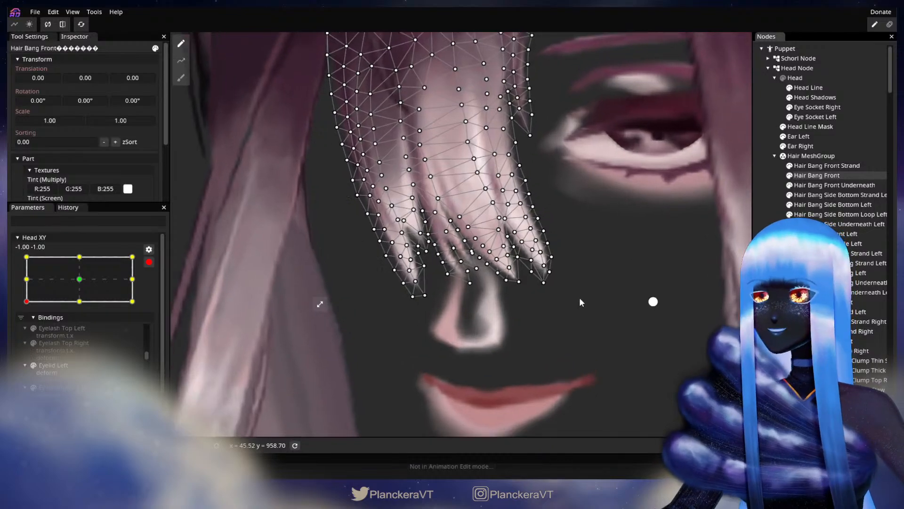
left_click(181, 78)
scroll(520, 309, "up", 2)
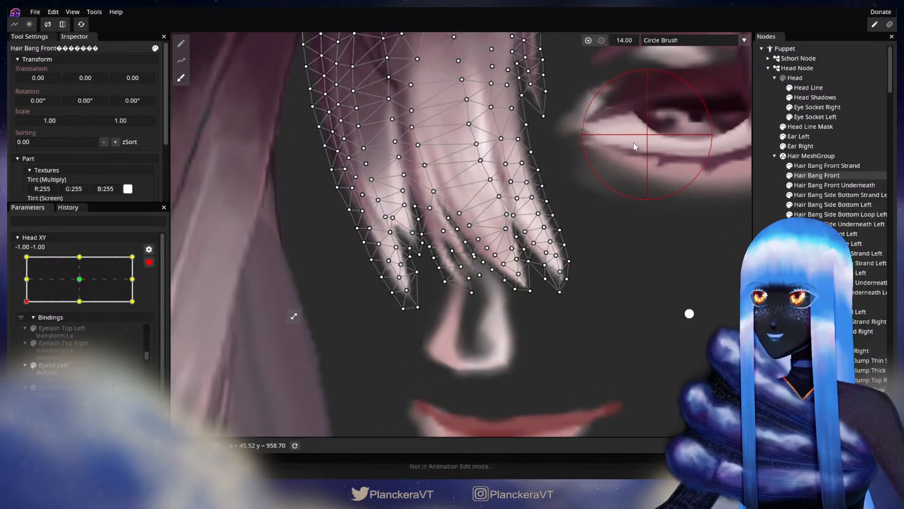
left_click_drag(642, 139, 530, 166)
left_click_drag(626, 41, 622, 41)
scroll(449, 340, "up", 1)
left_click_drag(406, 332, 477, 277)
left_click(769, 270)
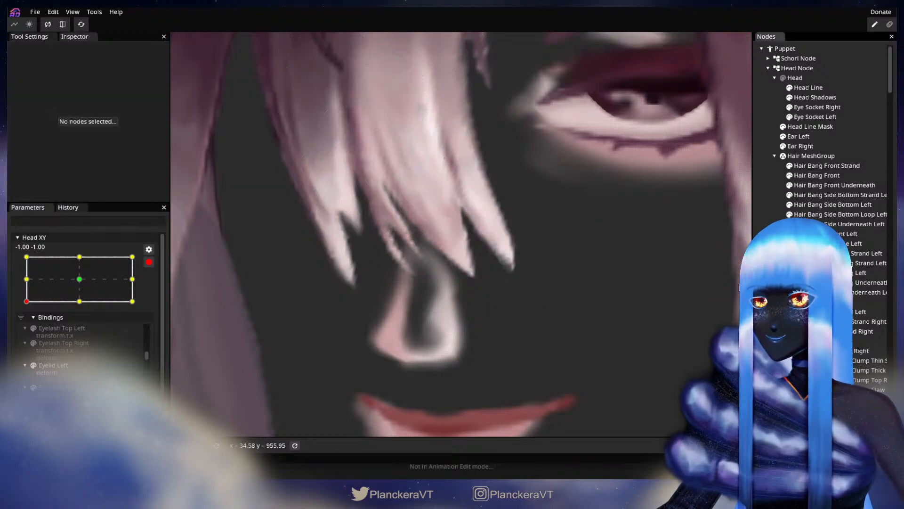
Stop keypoint editing and preview the head by sweeping Head XY up its left edge and back to -1.00 -1.00.
scroll(509, 343, "down", 5)
scroll(518, 349, "down", 5)
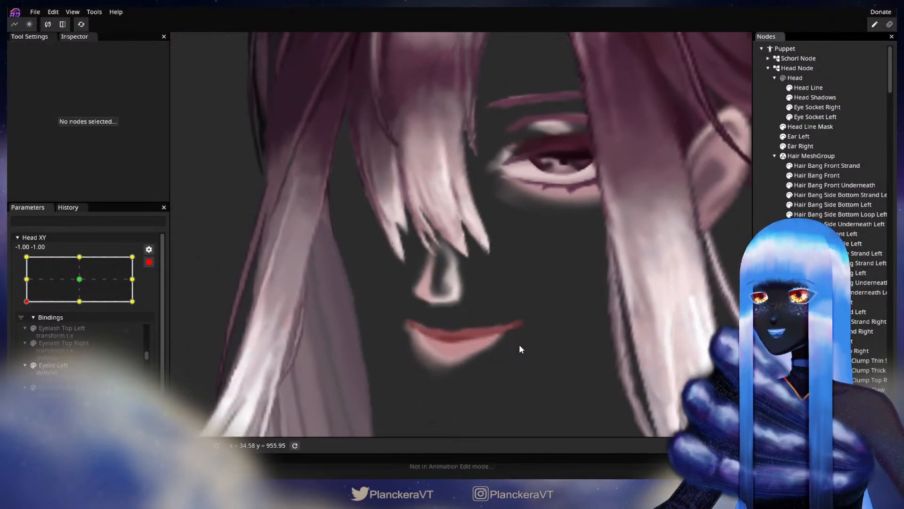
scroll(527, 343, "down", 5)
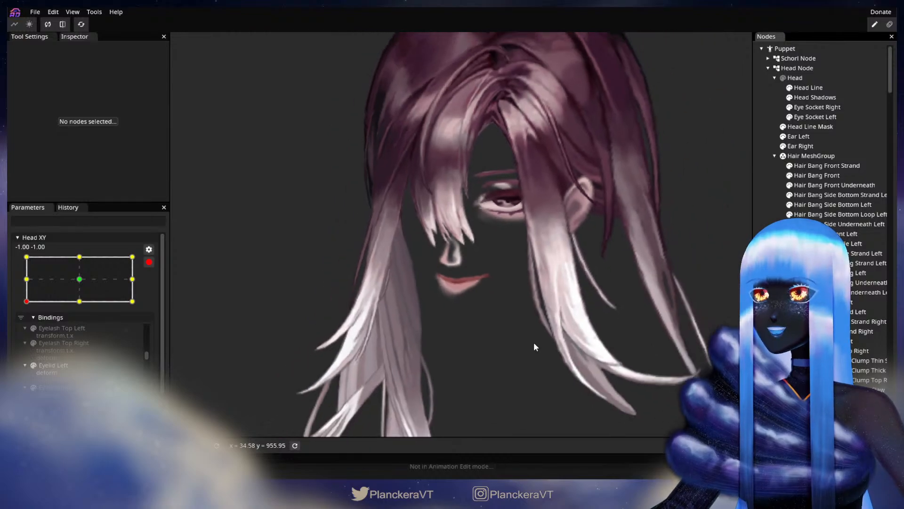
scroll(521, 352, "down", 3)
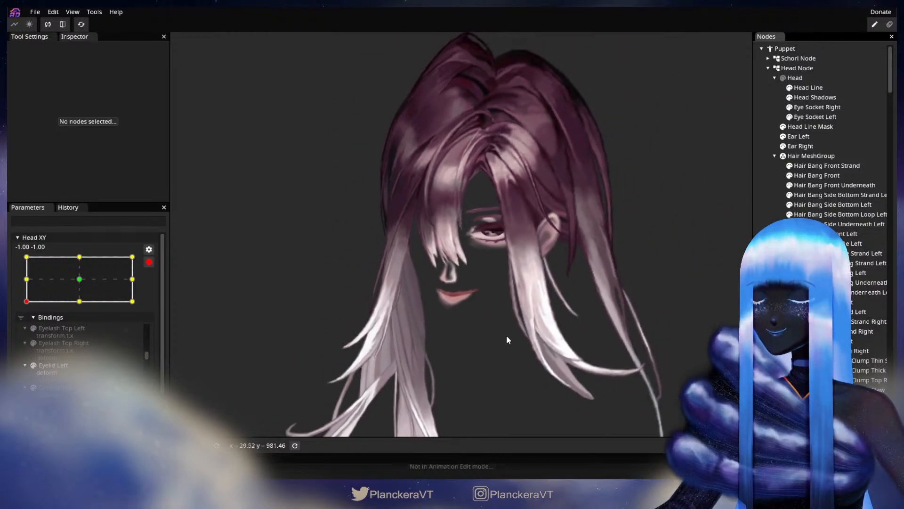
left_click(149, 263)
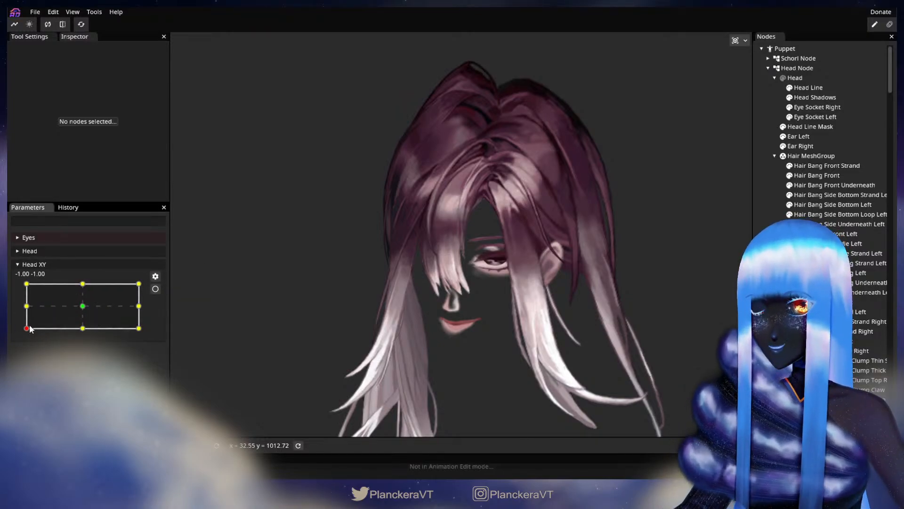
left_click_drag(27, 331, 23, 287)
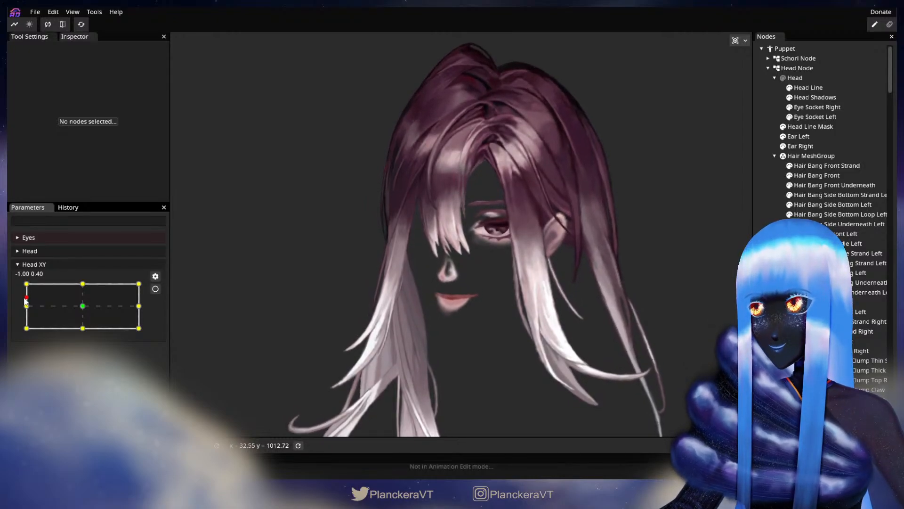
left_click_drag(26, 283, 28, 331)
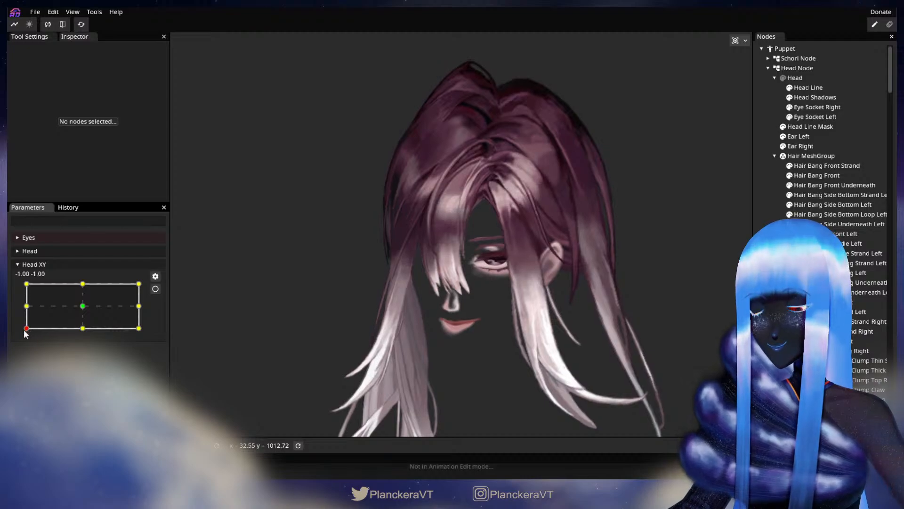
mouse_move(28, 331)
left_mouse_down()
mouse_move(17, 280)
mouse_move(15, 335)
left_mouse_up()
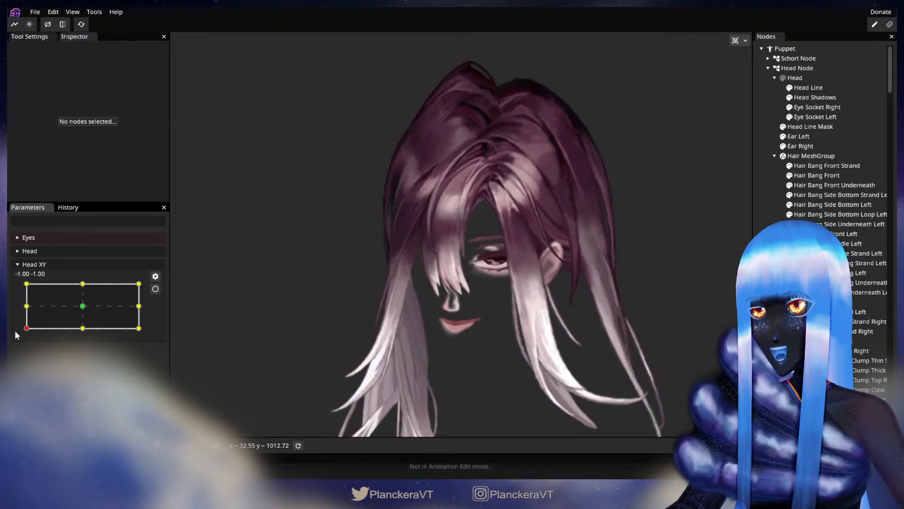
Reopen the Head XY -1.00 -1.00 keypoint and nudge the outer edge of Hair Bang Front's leftmost strand tip with the 8.00 Circle Brush.
left_click(155, 289)
scroll(328, 371, "up", 5)
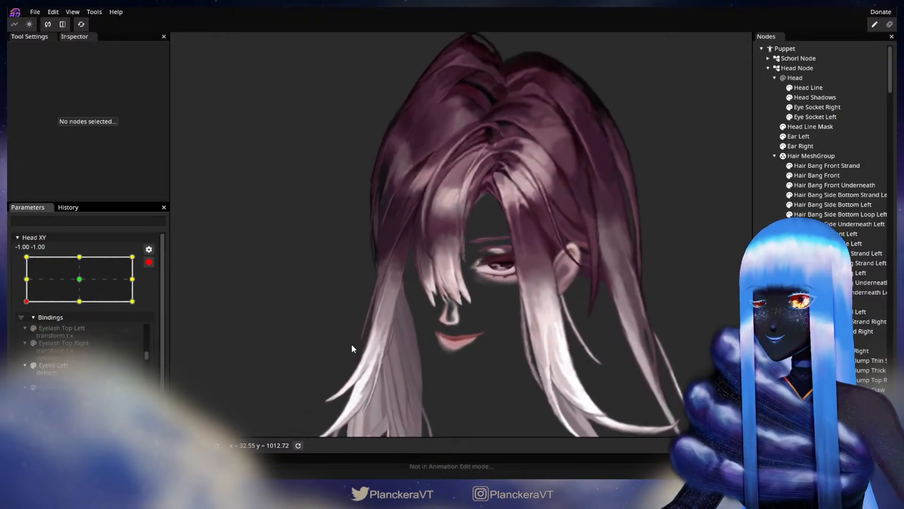
left_click_drag(438, 376, 534, 277)
scroll(549, 273, "up", 4)
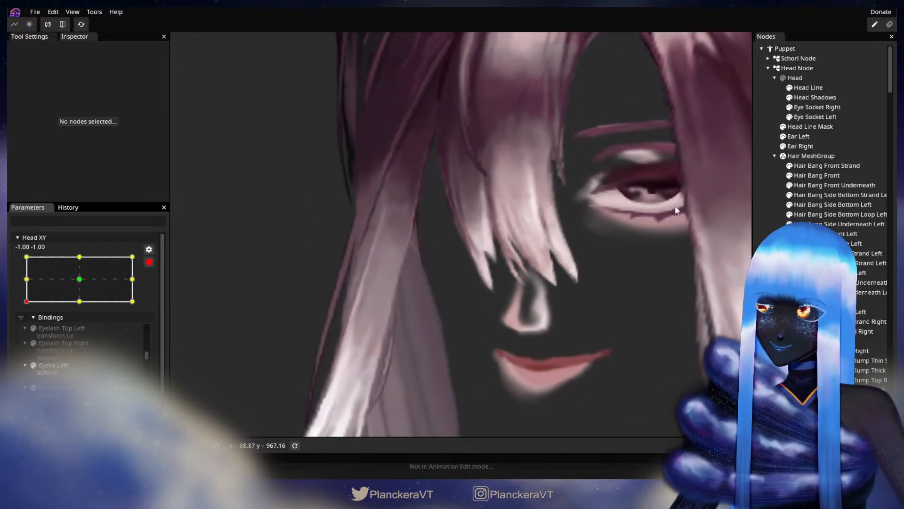
left_click(821, 177)
scroll(569, 297, "up", 3)
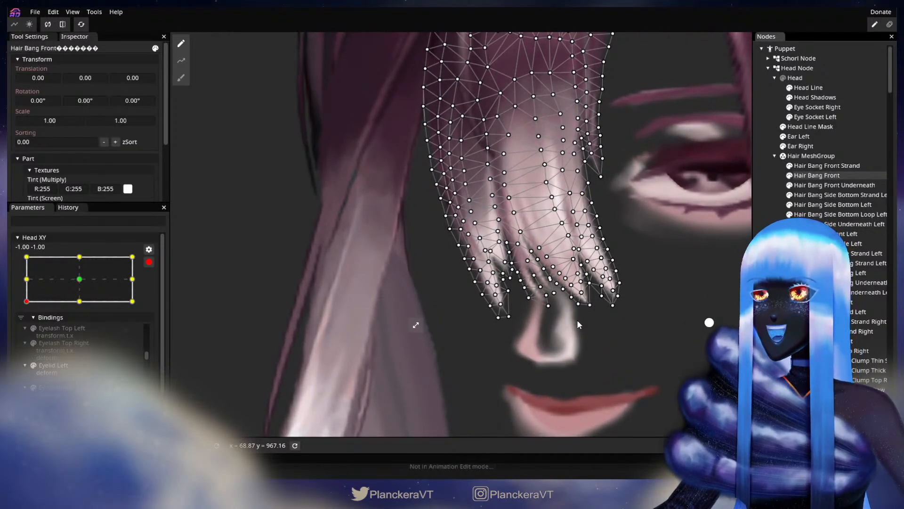
left_click_drag(577, 320, 561, 293)
scroll(333, 174, "up", 4)
left_click(182, 78)
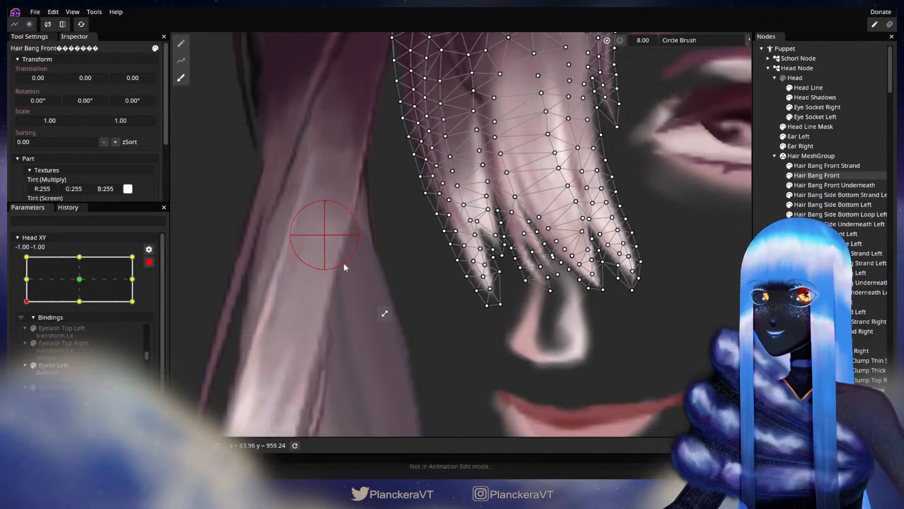
scroll(358, 261, "up", 2)
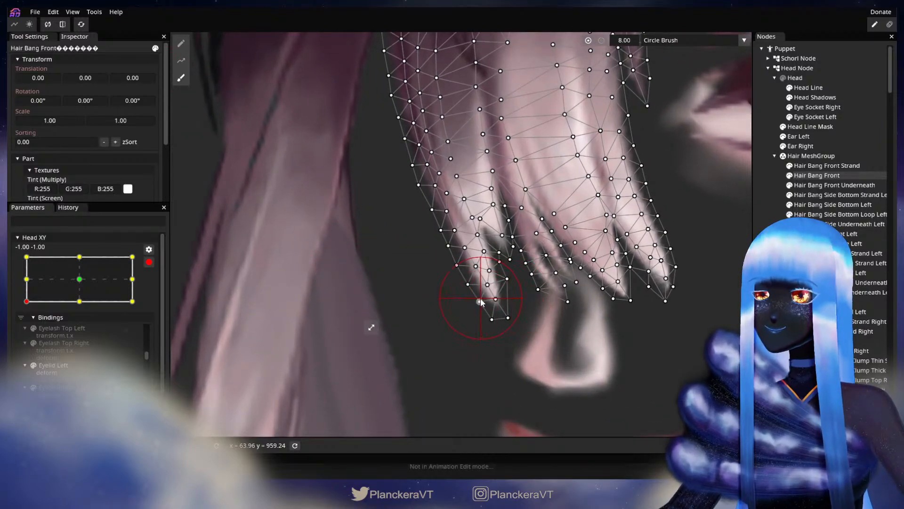
left_click_drag(458, 296, 454, 294)
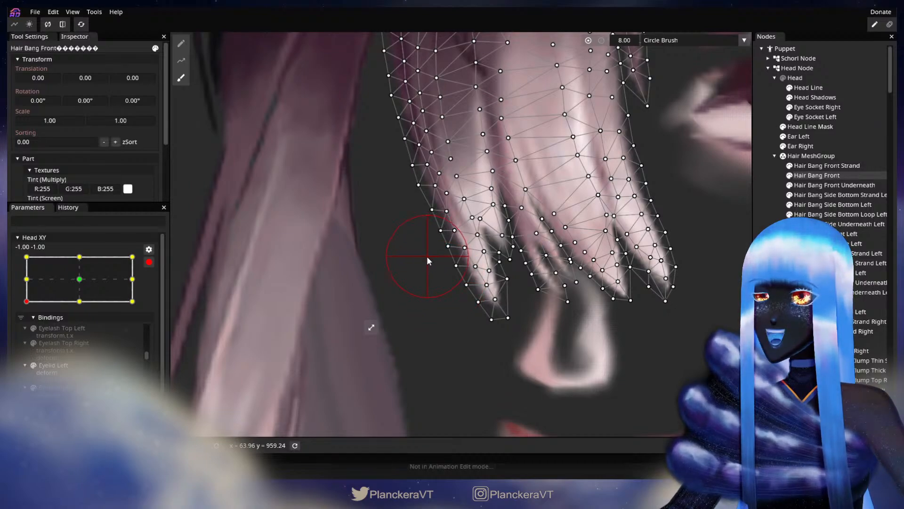
Switch to individual vertex editing and shift the inner-edge vertices of the leftmost bang tip slightly outward.
left_click(191, 49)
scroll(459, 245, "up", 1)
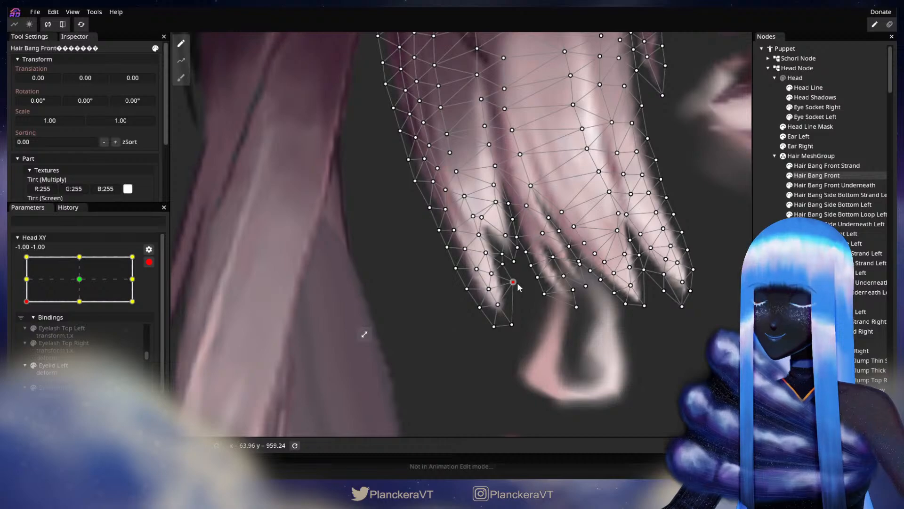
left_click(517, 325)
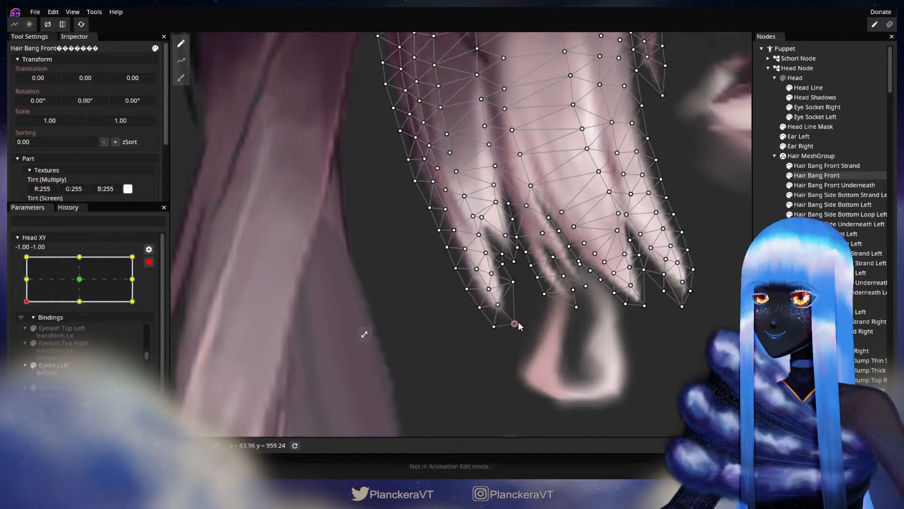
left_click(730, 313)
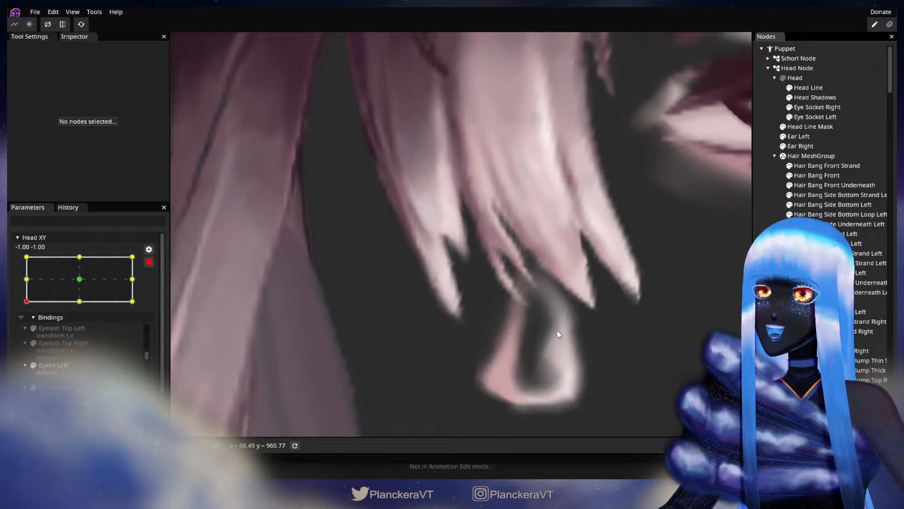
Reselect Hair Bang Front and adjust the outer-edge vertices of its leftmost strand tip individually.
left_click(804, 176)
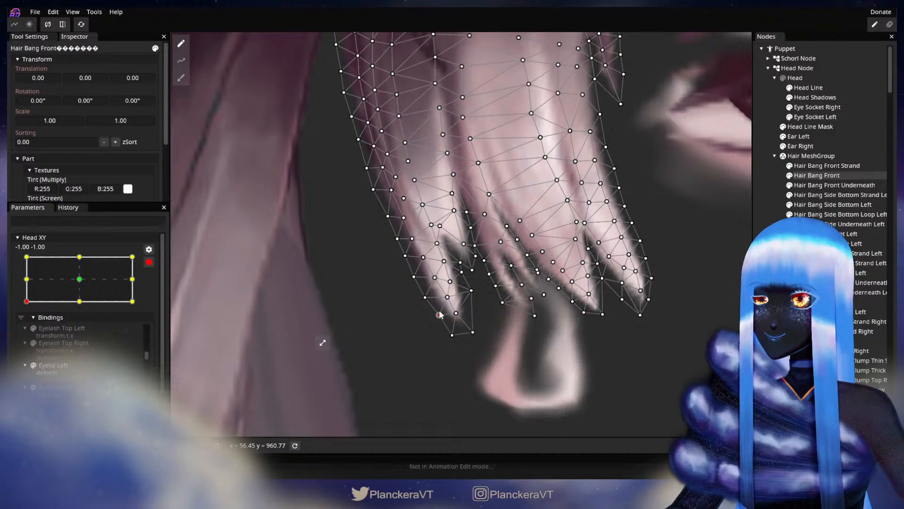
left_click(424, 298)
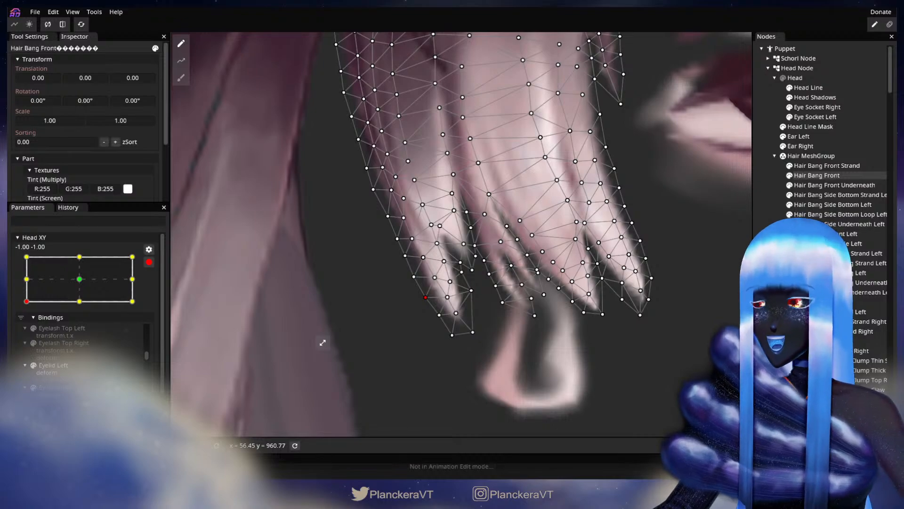
left_click(716, 304)
scroll(655, 315, "down", 5)
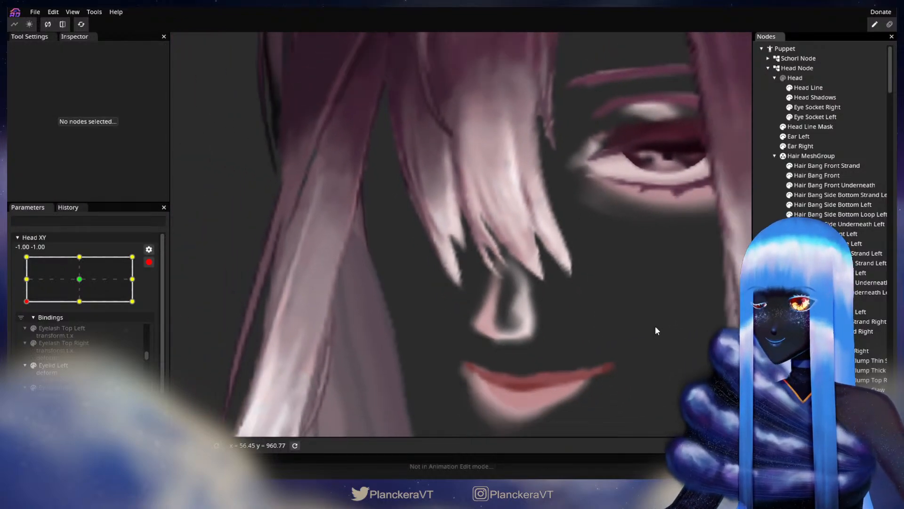
scroll(656, 328, "down", 5)
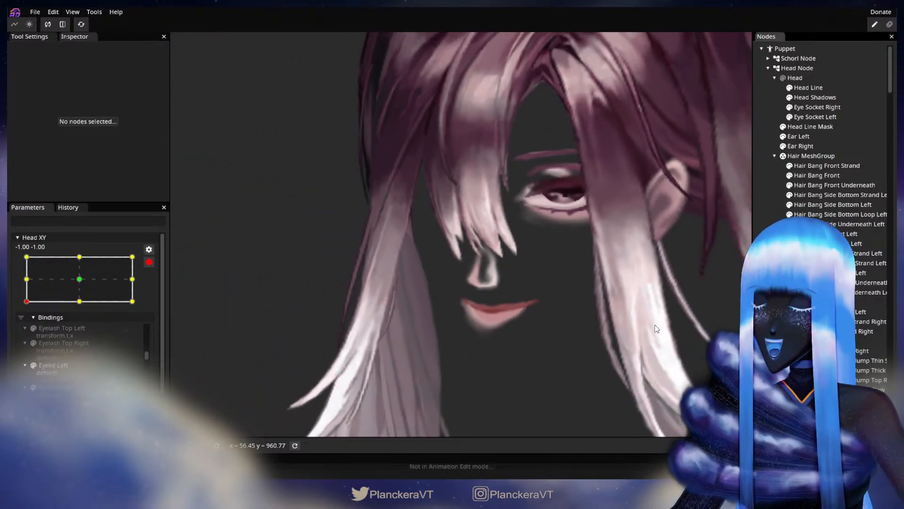
scroll(657, 328, "down", 4)
scroll(561, 340, "down", 2)
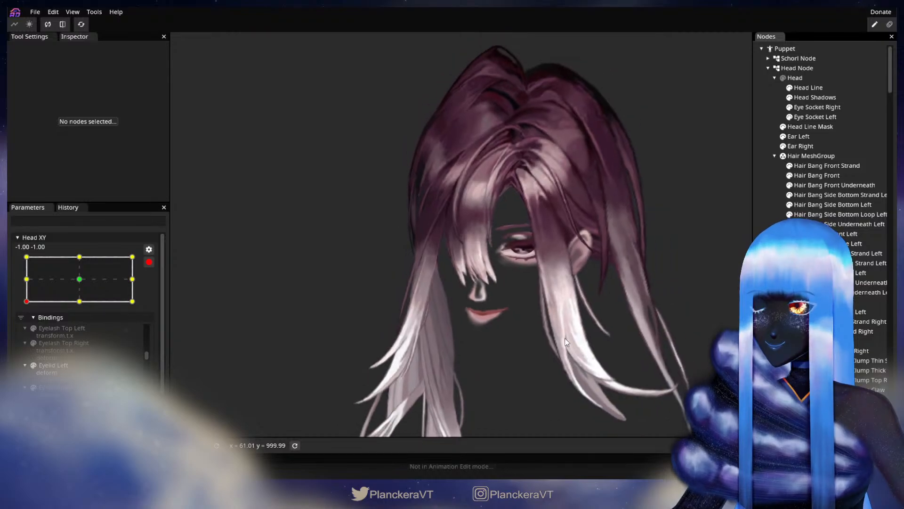
Stop keypoint editing and preview the head turn by moving Head XY away from -1.00 -1.00 and back.
left_click_drag(565, 338, 549, 331)
left_click(150, 262)
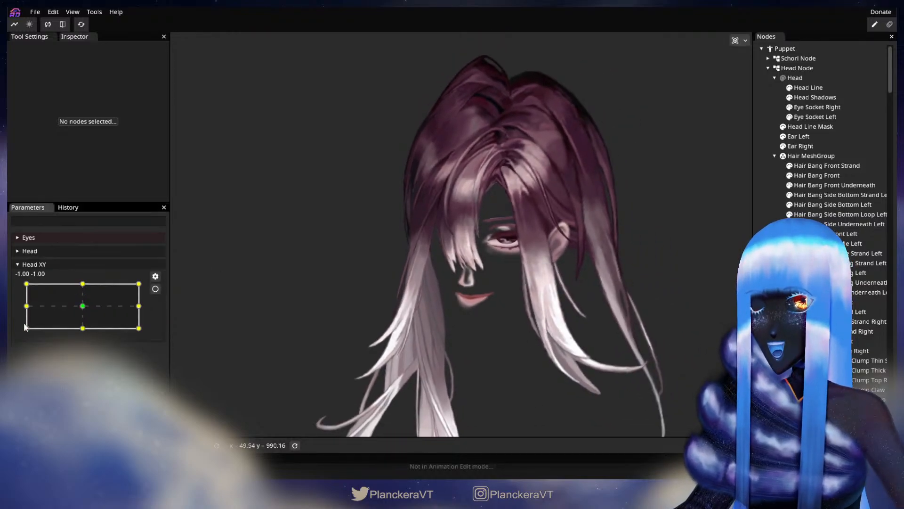
mouse_move(26, 333)
left_mouse_down()
mouse_move(21, 291)
mouse_move(26, 331)
left_mouse_up()
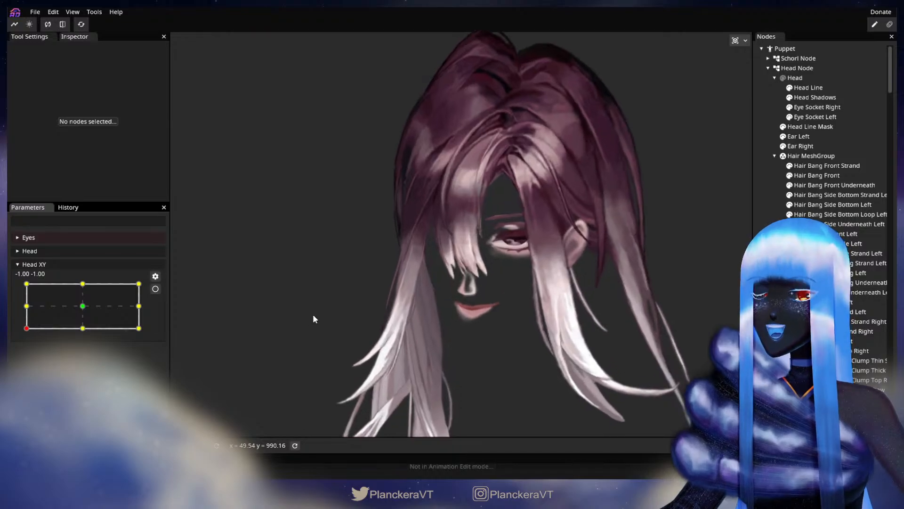
Open Hair Bang Front at the Head XY -1.00 -1.00 keypoint and reposition the lowest vertices of its leftmost strand tip.
scroll(405, 299, "up", 3)
scroll(424, 297, "up", 3)
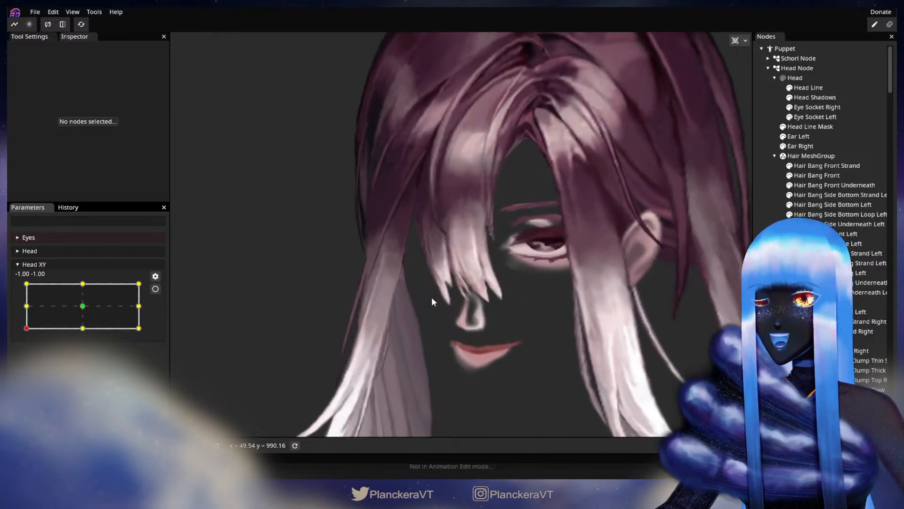
scroll(461, 292, "up", 1)
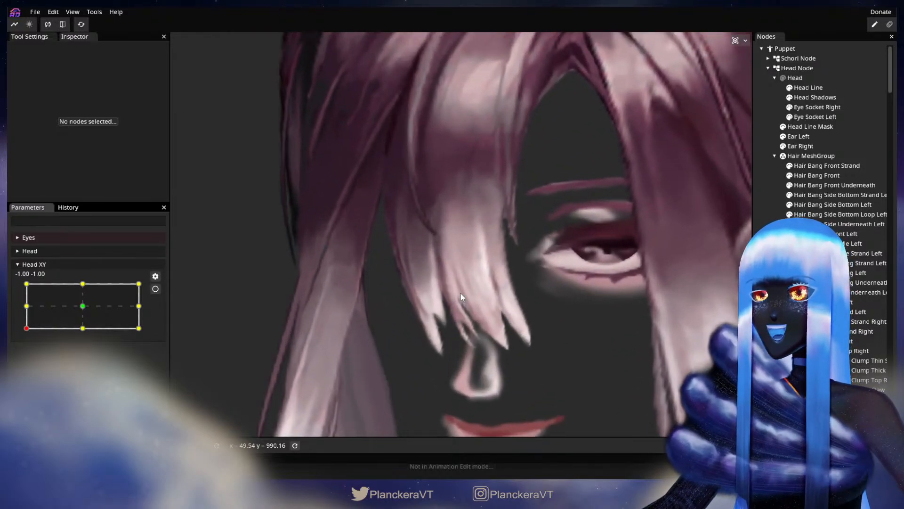
left_click(831, 174)
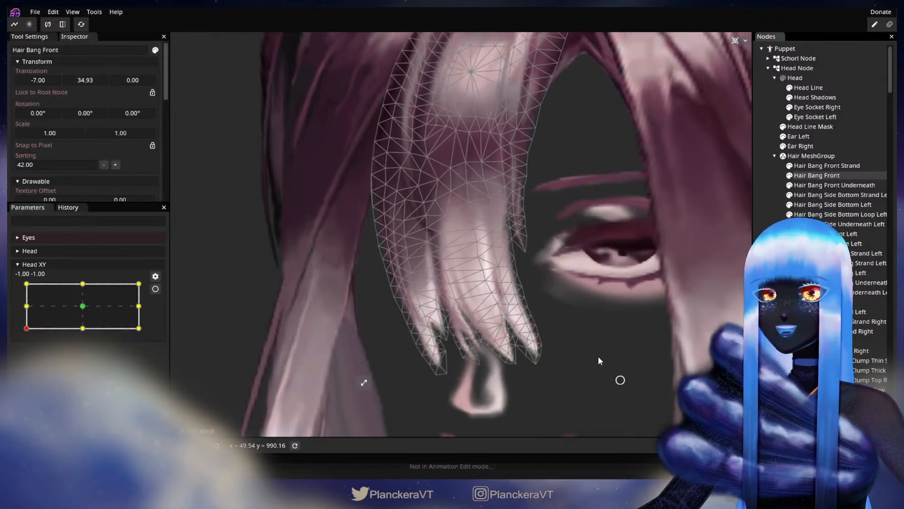
scroll(593, 346, "up", 2)
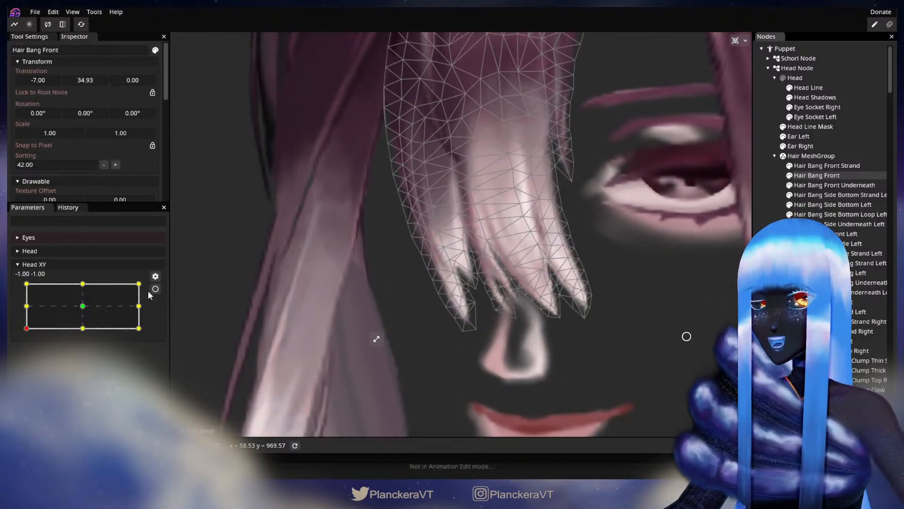
left_click(155, 289)
scroll(444, 385, "up", 2)
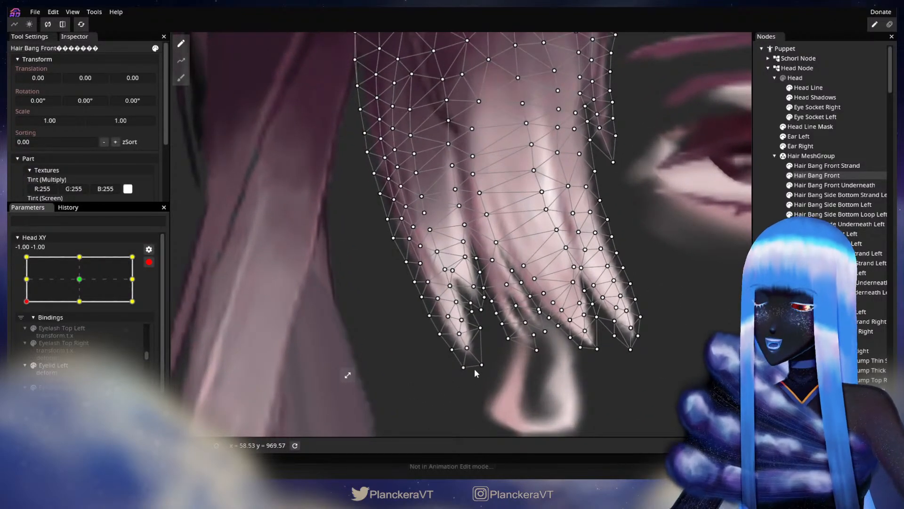
left_click_drag(481, 365, 487, 362)
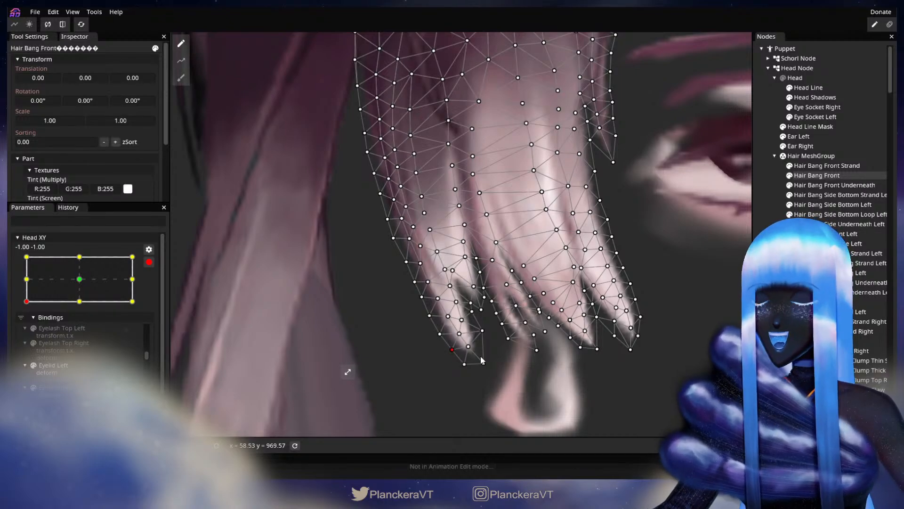
scroll(480, 357, "down", 1)
scroll(611, 365, "down", 1)
left_click(623, 302)
Stop keypoint editing and preview the bangs by sweeping Head XY from -1.00 -1.00 up to about -1.00 -0.06 and back.
scroll(623, 302, "down", 5)
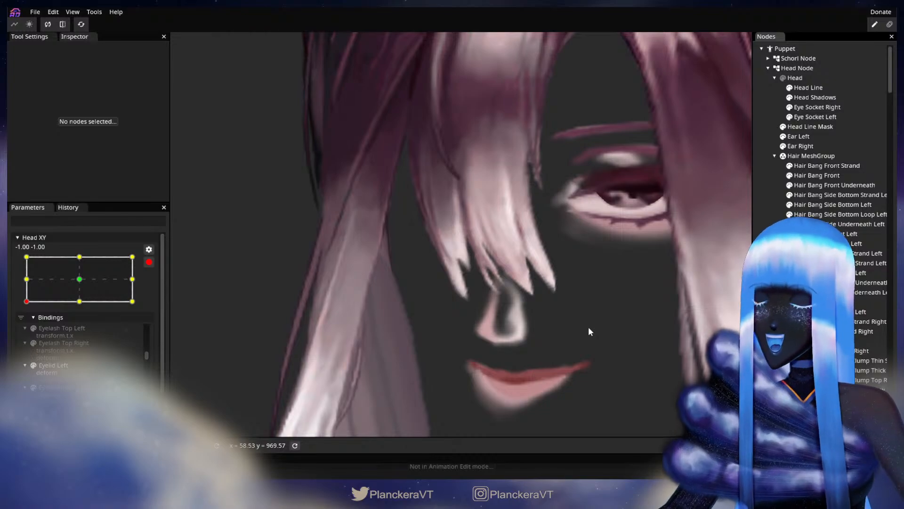
scroll(589, 331, "down", 3)
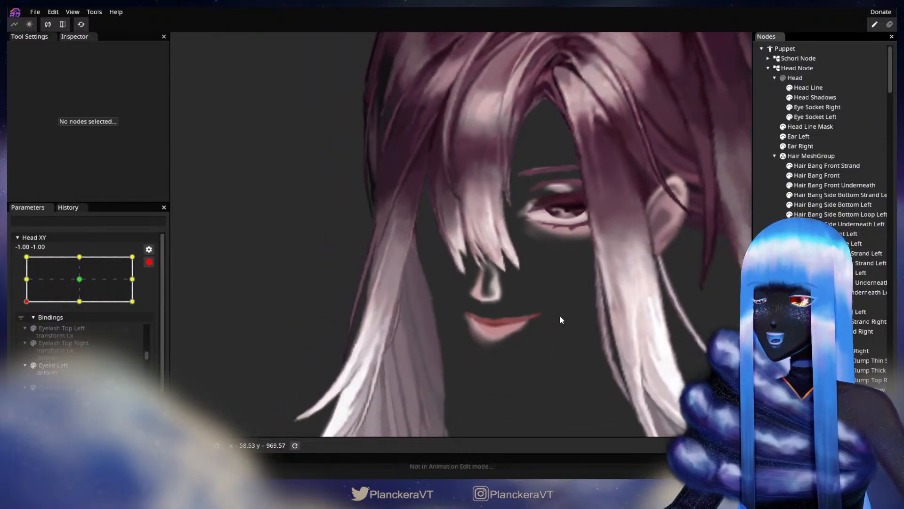
left_click(149, 262)
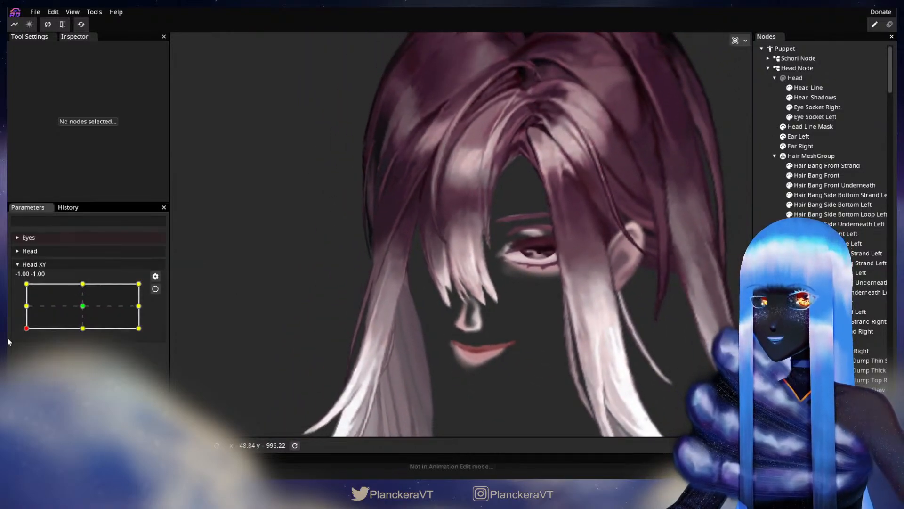
mouse_move(24, 329)
left_mouse_down()
mouse_move(16, 290)
mouse_move(19, 331)
left_mouse_up()
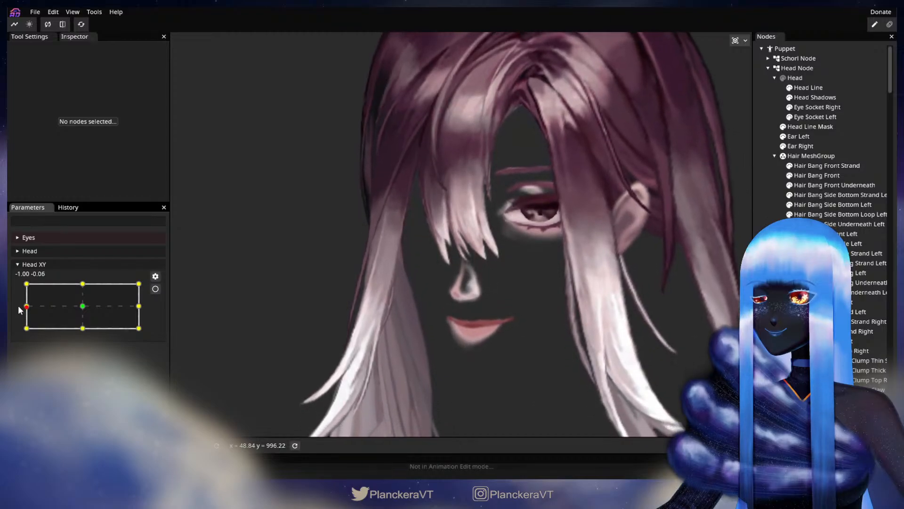
Reopen the Head XY -1.00 -1.00 keypoint and adjust the inner-edge vertices of Hair Bang Front's leftmost strand tip.
left_click(155, 288)
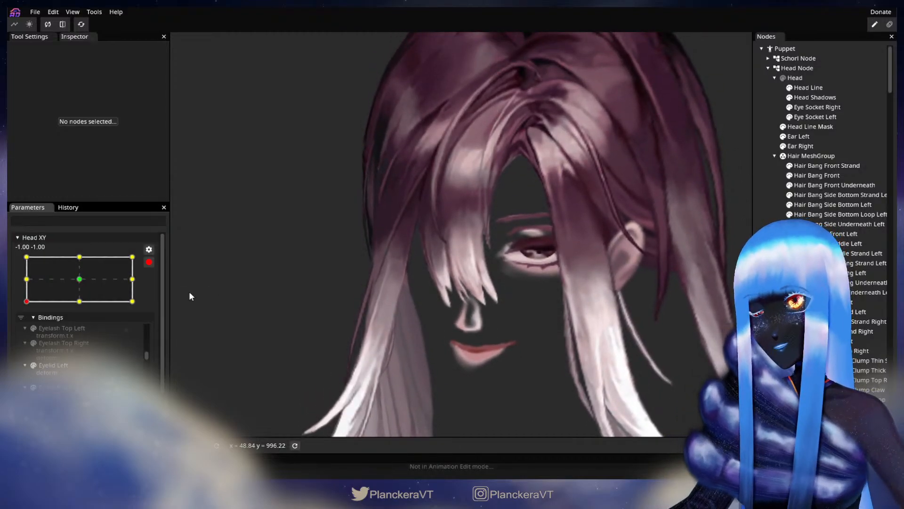
scroll(479, 312, "up", 5)
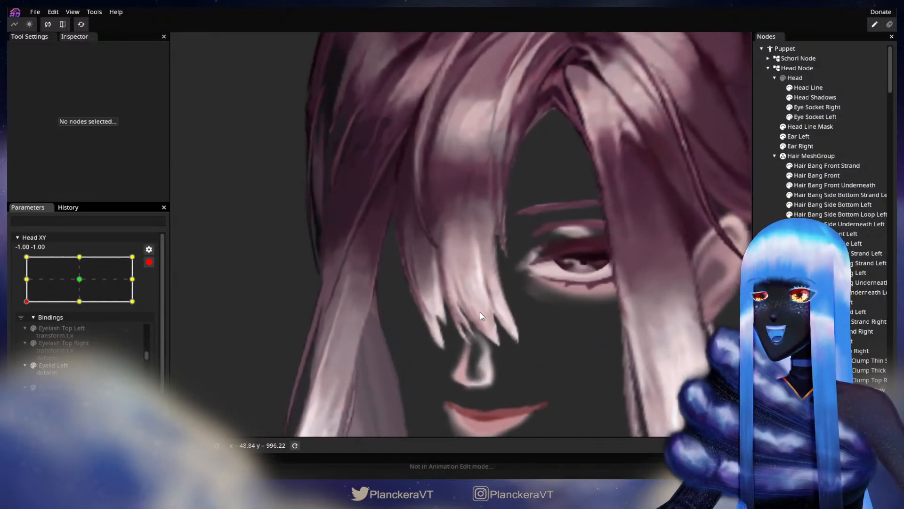
scroll(542, 267, "up", 5)
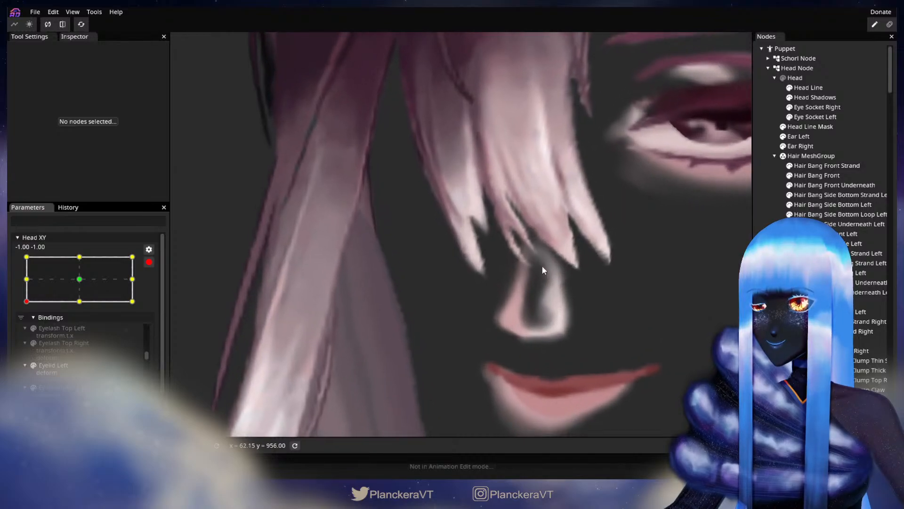
left_click(820, 175)
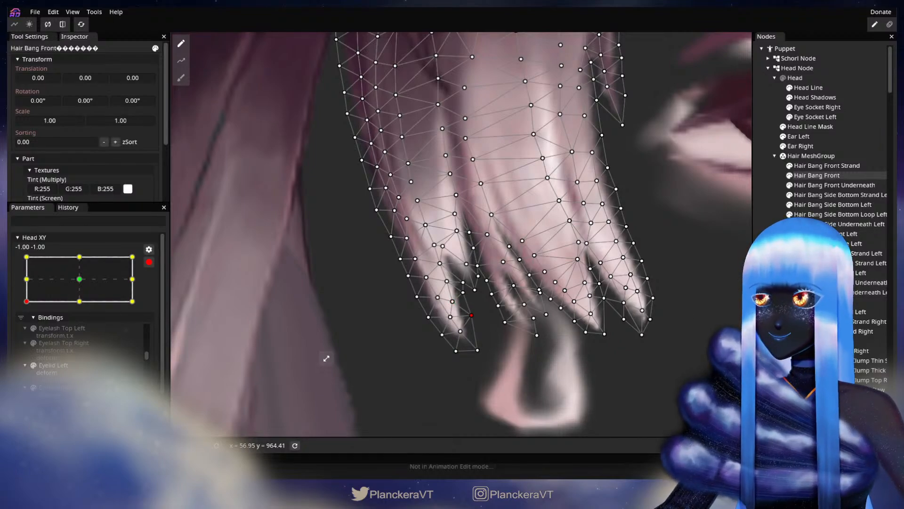
left_click(630, 336)
Leave keypoint editing and check the bang motion by moving Head XY between -1.00 -1.00 and about -1.00 -0.56.
scroll(630, 337, "down", 5)
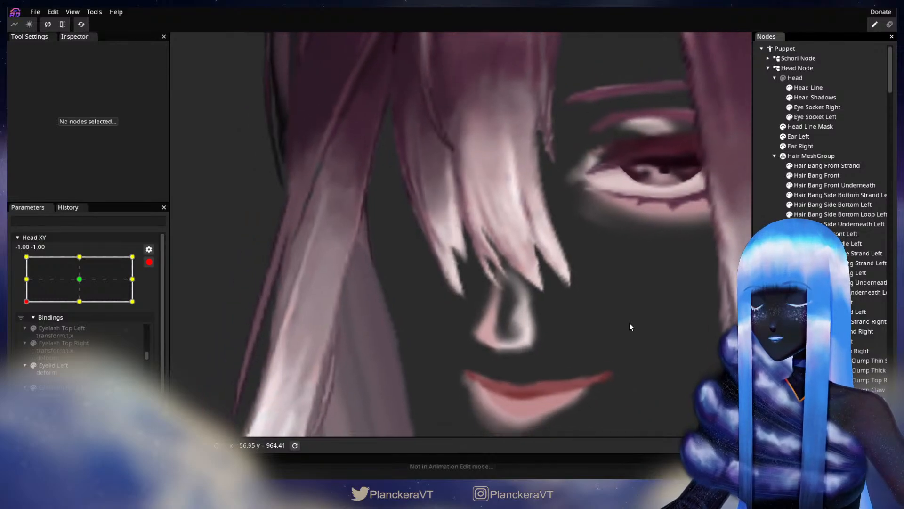
scroll(630, 324, "down", 4)
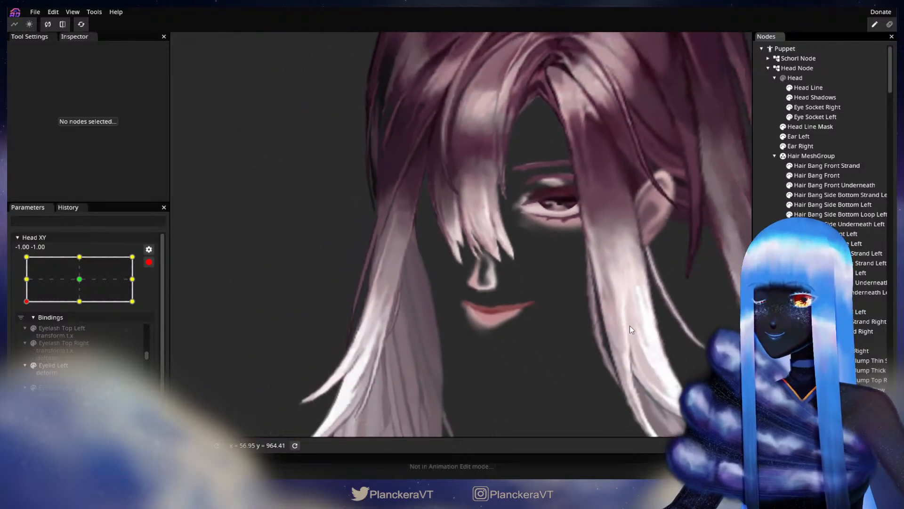
scroll(630, 326, "down", 4)
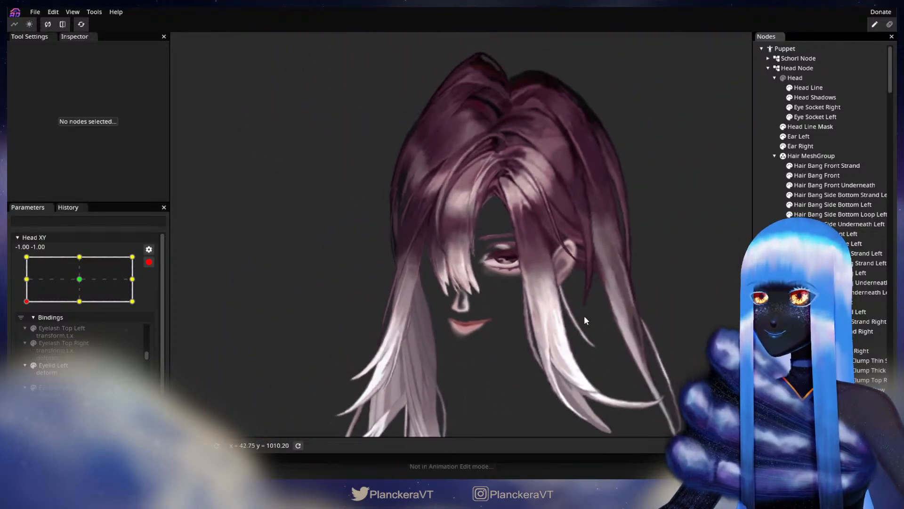
scroll(584, 325, "down", 2)
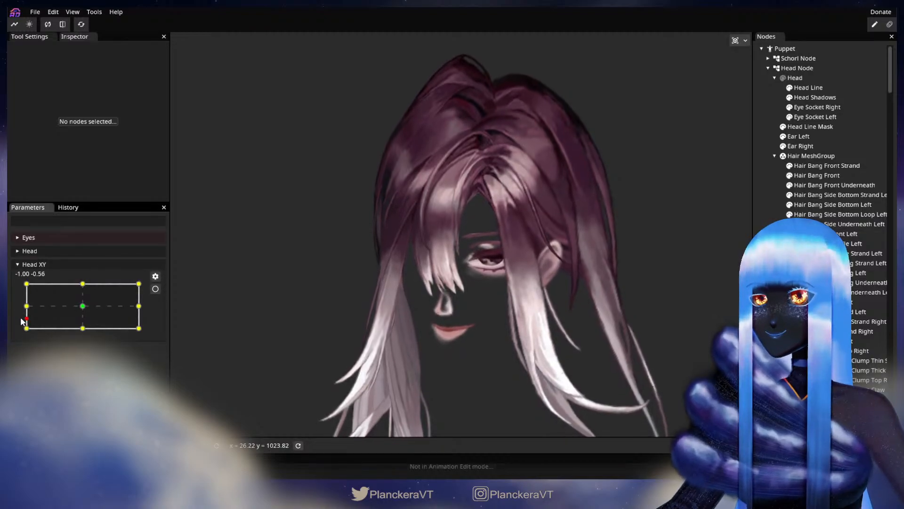
mouse_move(25, 330)
left_mouse_down()
mouse_move(16, 285)
mouse_move(24, 332)
left_mouse_up()
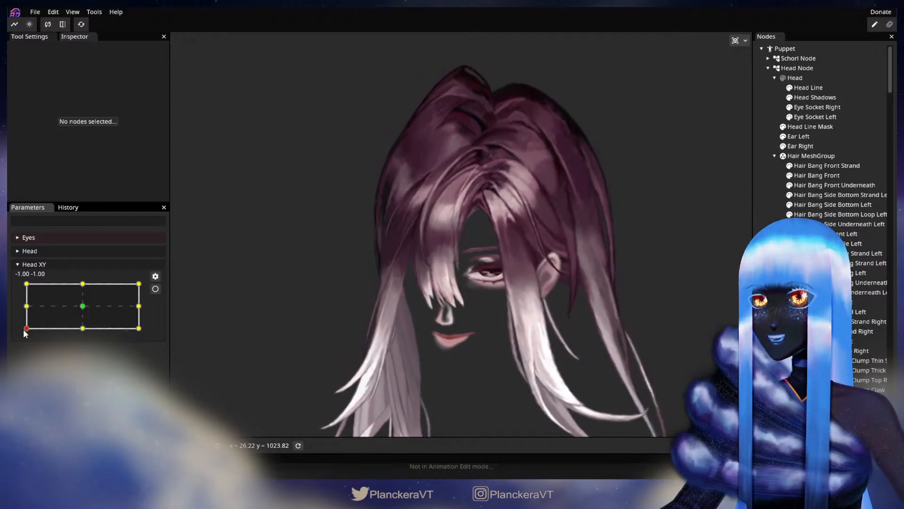
Reopen the Head XY -1.00 -1.00 keypoint and fine-tune the vertices inside Hair Bang Front's leftmost strand tip.
left_click(155, 288)
scroll(413, 368, "up", 3)
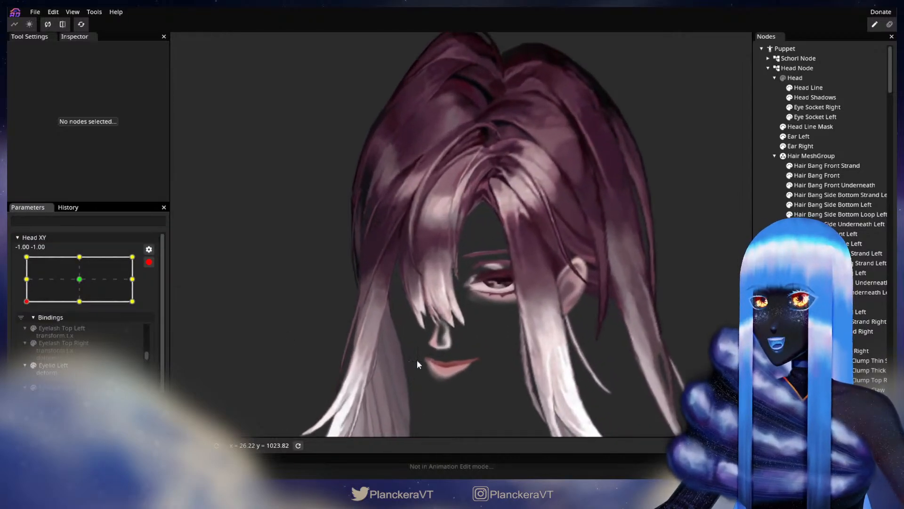
scroll(501, 343, "up", 4)
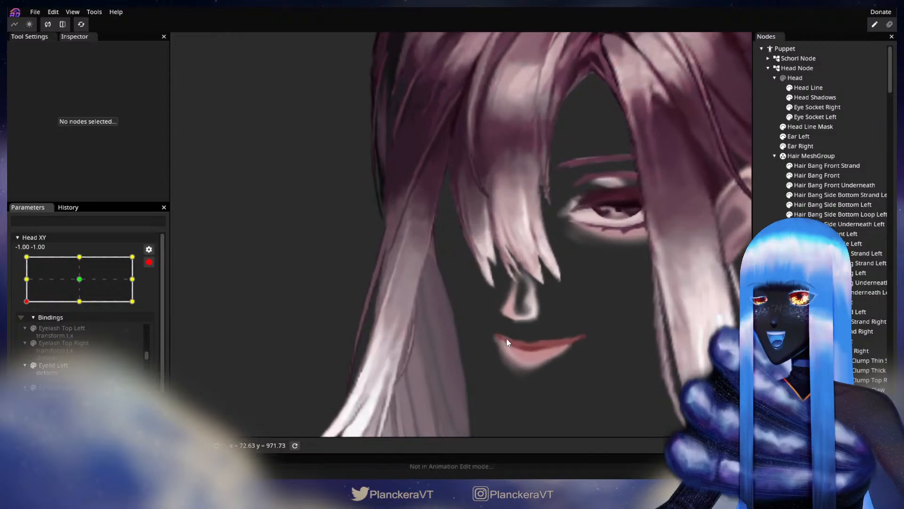
scroll(509, 338, "up", 5)
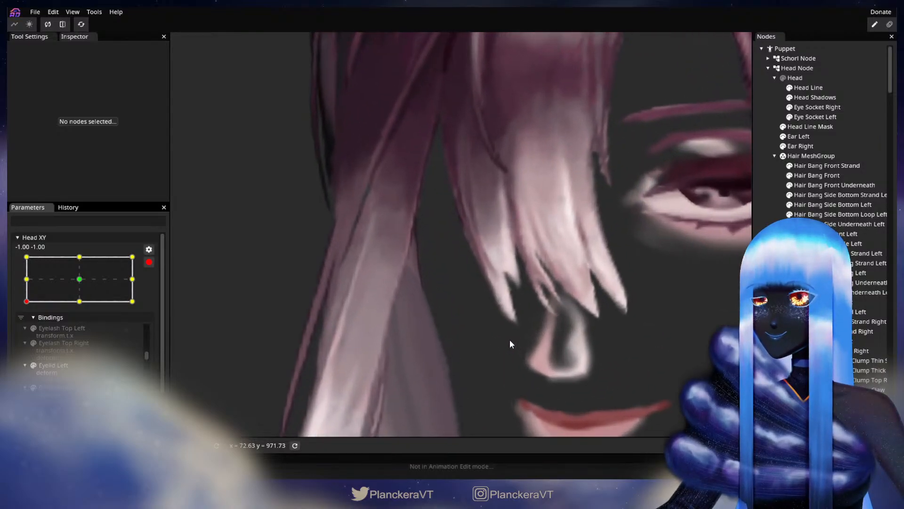
scroll(513, 323, "up", 1)
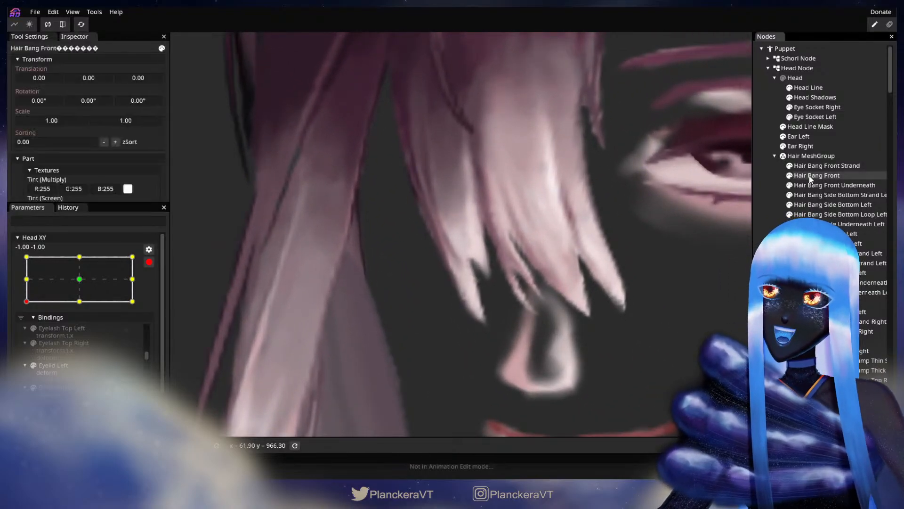
left_click(811, 179)
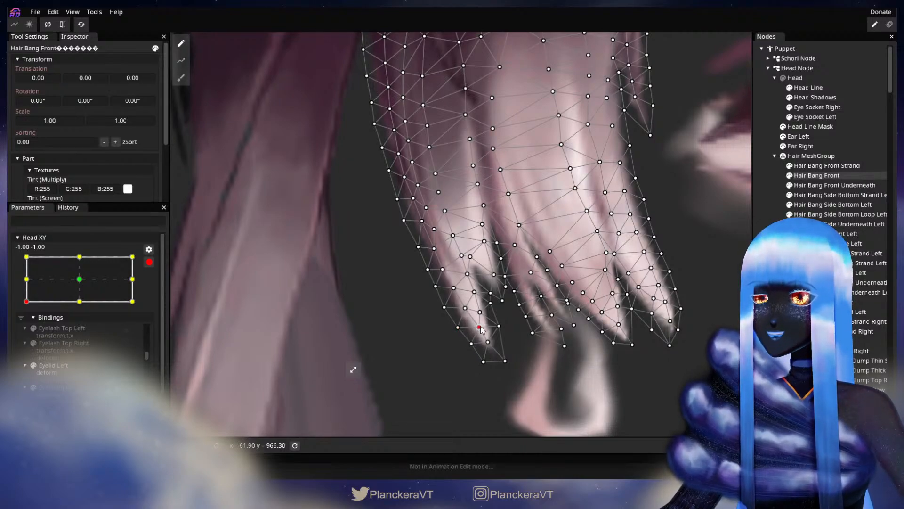
left_click(721, 340)
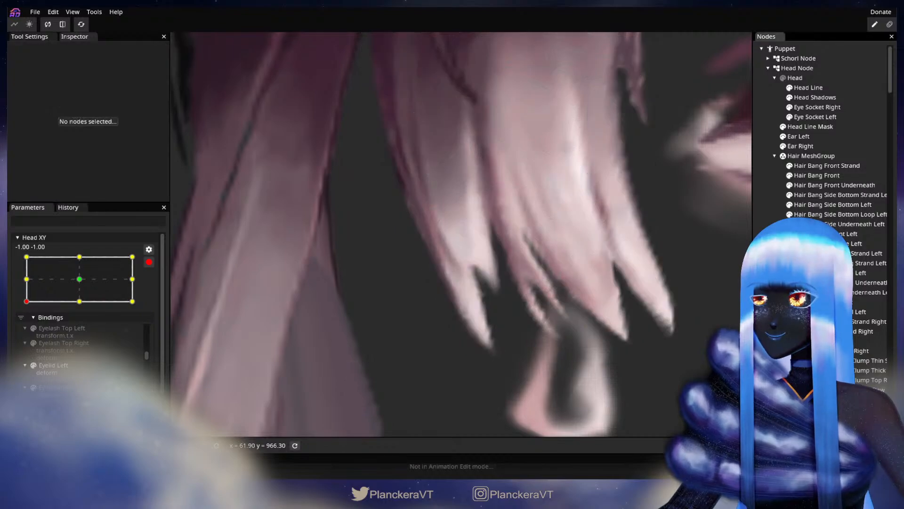
Stop keypoint editing and review the whole head's motion by sweeping Head XY along X -1.00 and back to -1.00 -1.00.
scroll(634, 360, "down", 5)
scroll(635, 360, "down", 5)
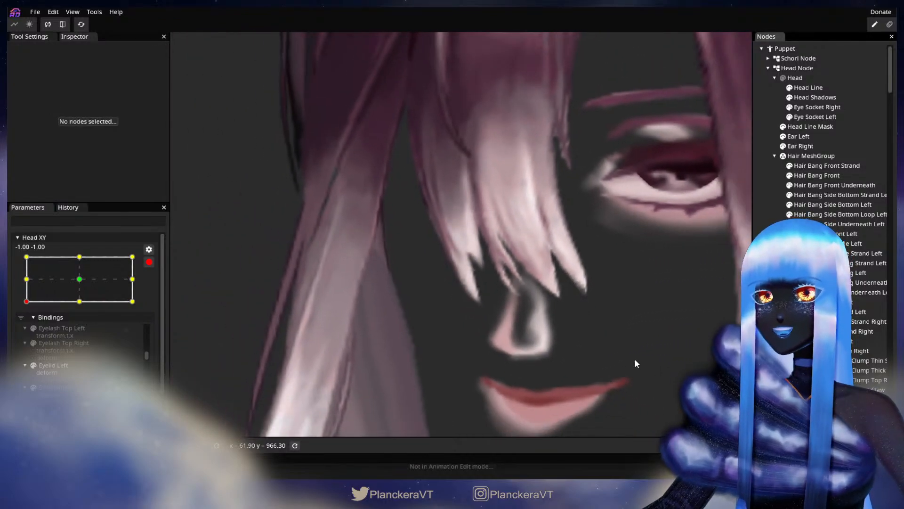
scroll(635, 360, "down", 5)
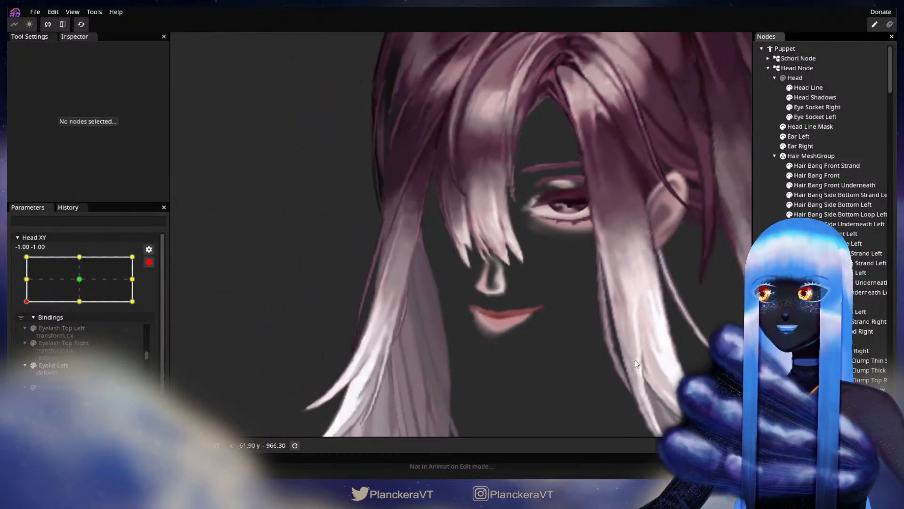
scroll(596, 376, "down", 4)
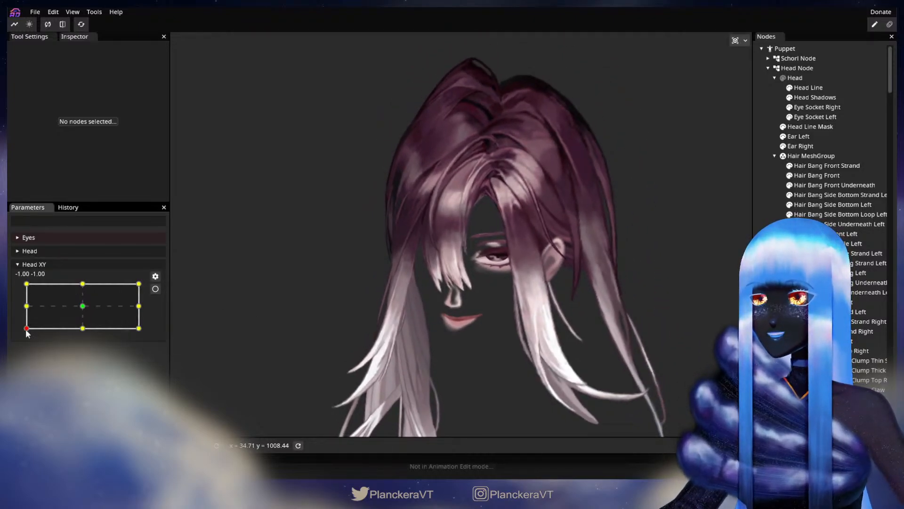
mouse_move(26, 330)
left_mouse_down()
mouse_move(21, 290)
mouse_move(20, 333)
mouse_move(20, 301)
mouse_move(19, 332)
mouse_move(72, 330)
mouse_move(28, 333)
mouse_move(24, 317)
mouse_move(24, 333)
left_mouse_up()
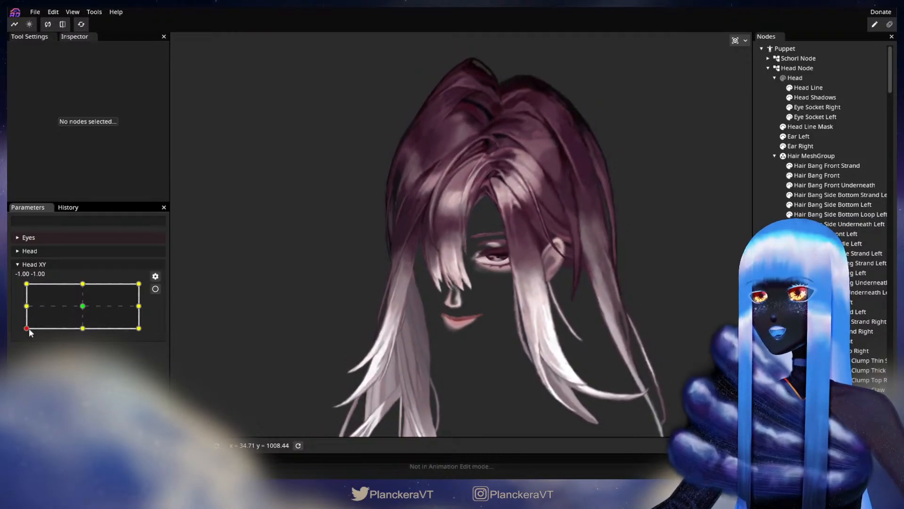
Reopen the Head XY -1.00 -1.00 keypoint and adjust Hair Bang Front's vertices where the rightmost strand tip splits from the middle strand.
left_click(159, 291)
scroll(491, 324, "up", 5)
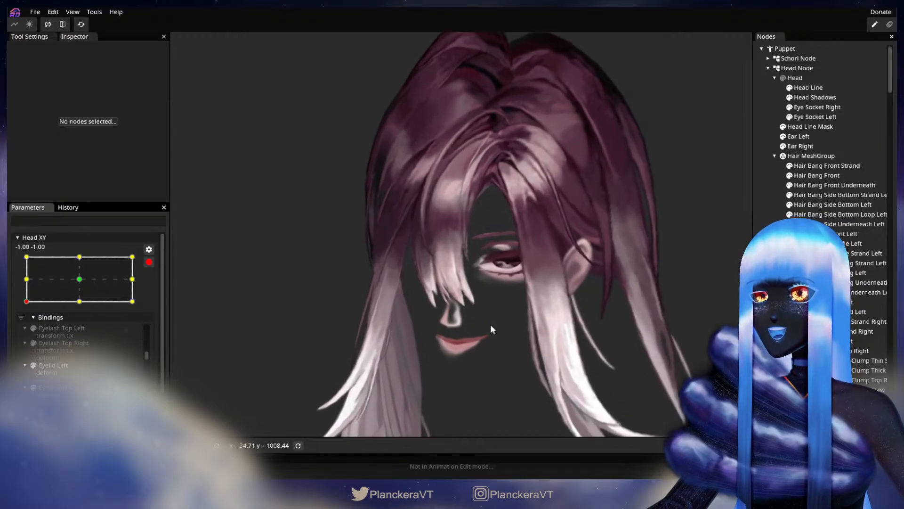
scroll(490, 324, "up", 5)
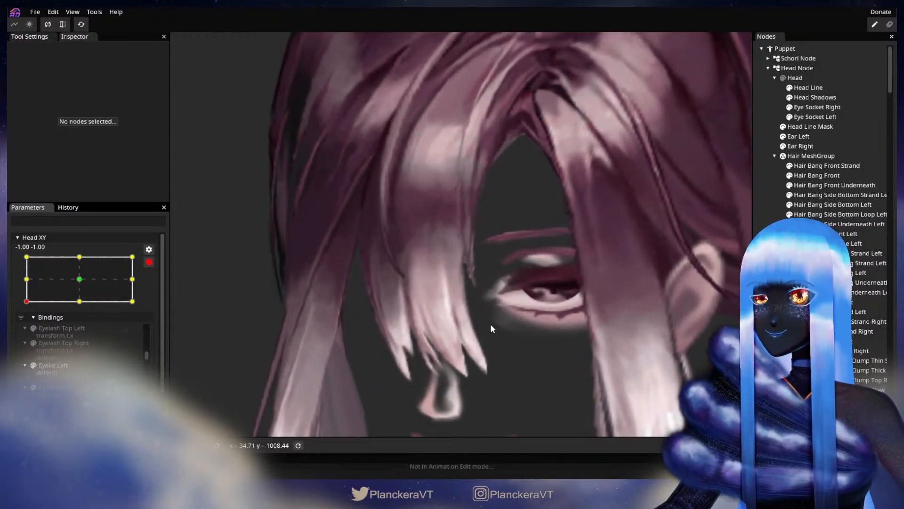
left_click_drag(496, 314, 513, 232)
scroll(509, 264, "up", 5)
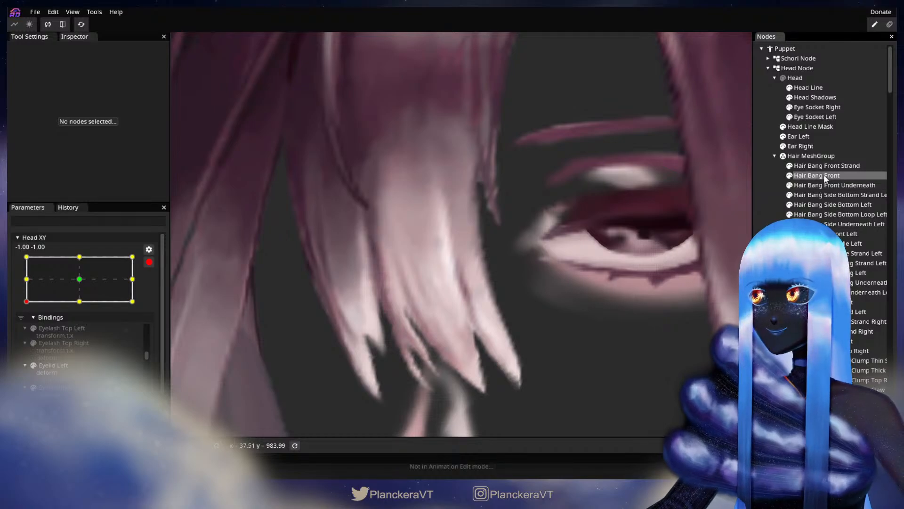
left_click(823, 176)
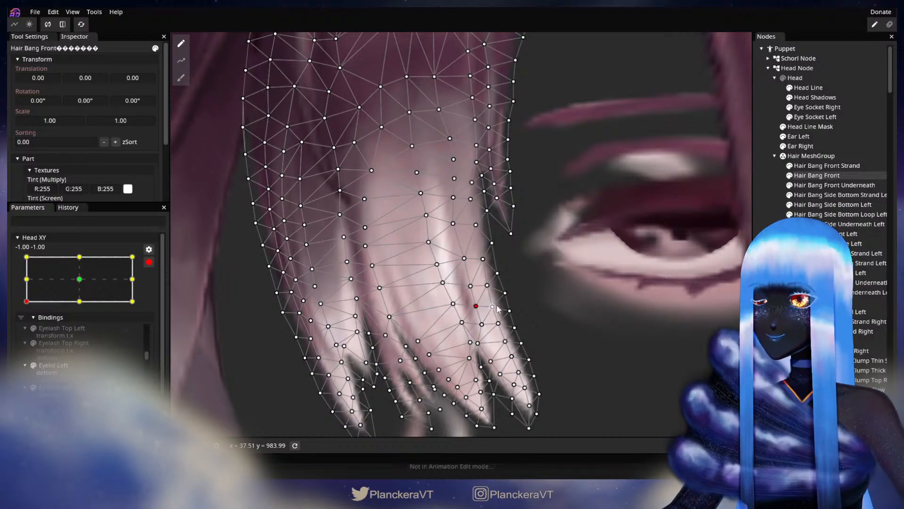
key("Escape")
Leave keypoint editing and check the bang motion by moving Head XY around the -1.00 -1.00 corner.
scroll(570, 353, "down", 4)
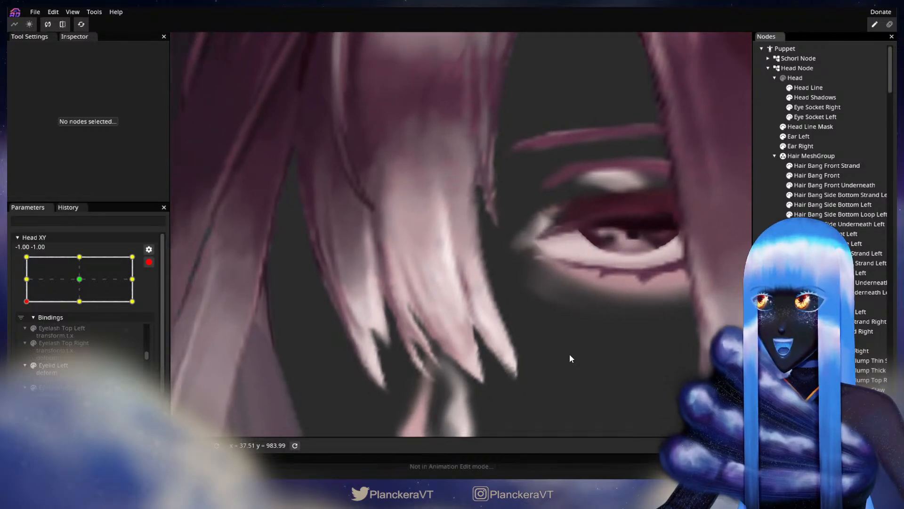
scroll(570, 353, "down", 5)
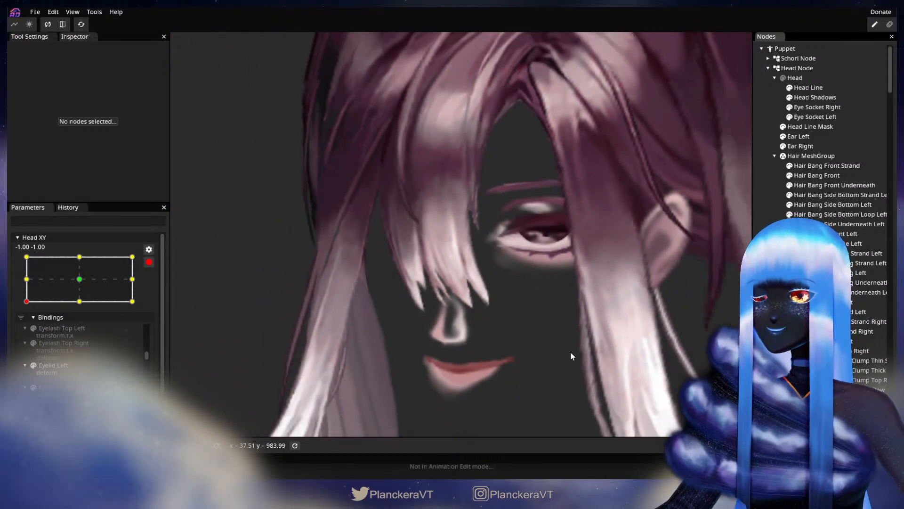
scroll(571, 356, "down", 5)
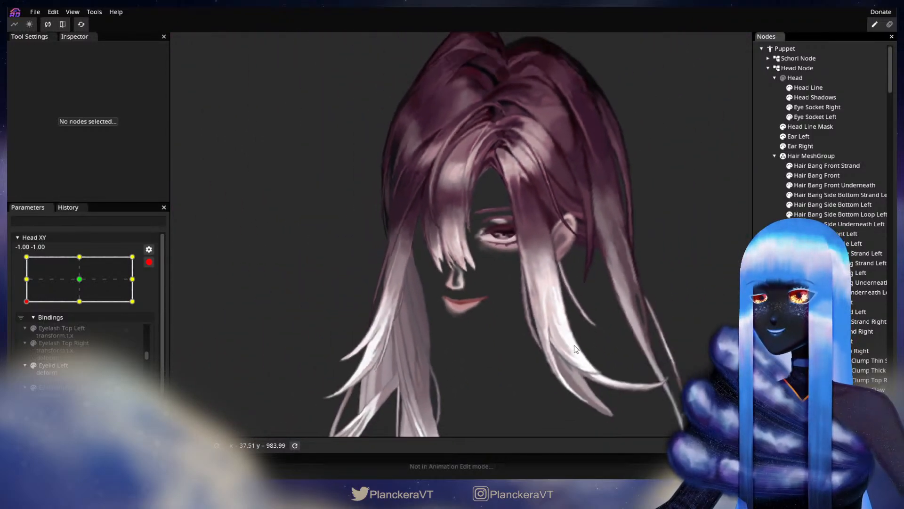
scroll(571, 354, "down", 2)
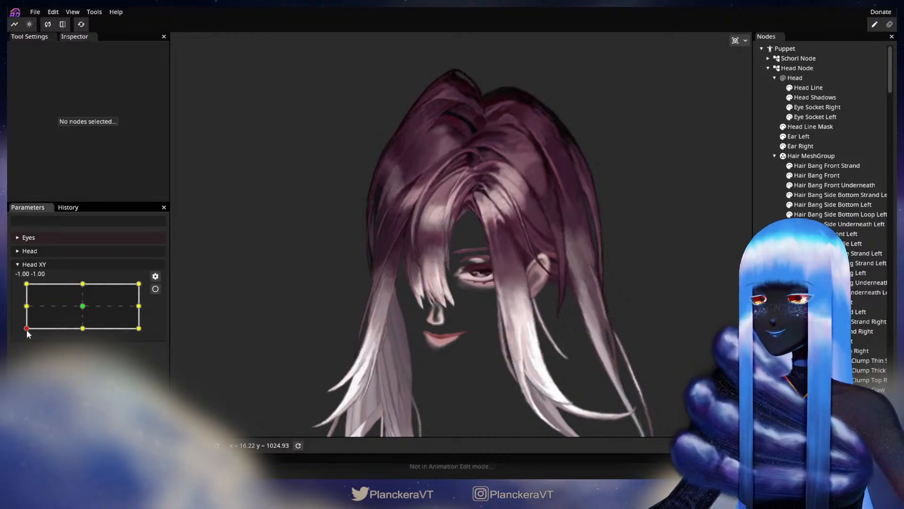
mouse_move(26, 333)
left_mouse_down()
mouse_move(21, 288)
mouse_move(29, 335)
left_mouse_up()
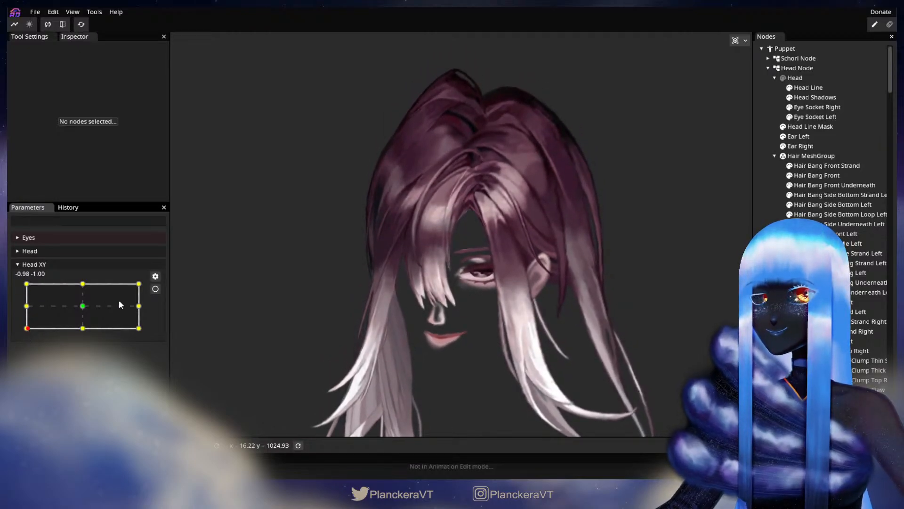
Reopen the Head XY -1.00 -1.00 keypoint and adjust the vertices along the outer edge of Hair Bang Front's rightmost strand.
left_click(155, 289)
scroll(350, 353, "up", 4)
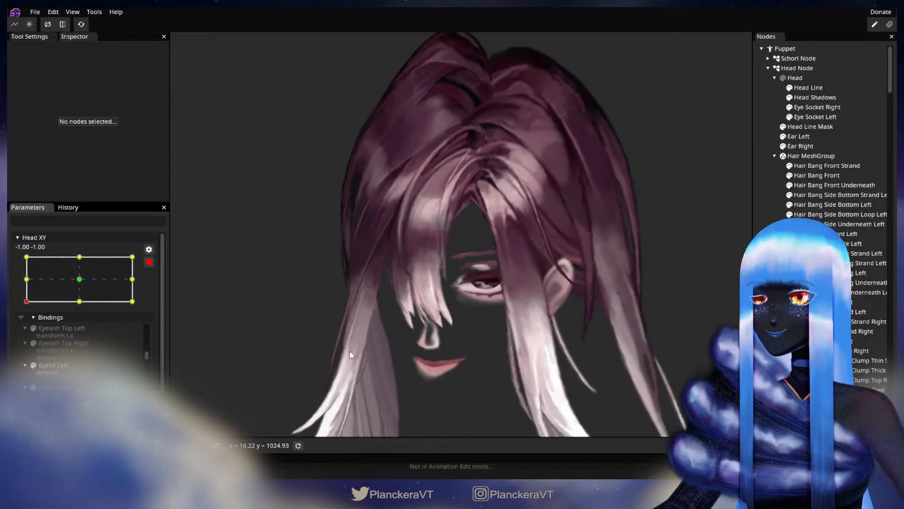
scroll(432, 353, "up", 4)
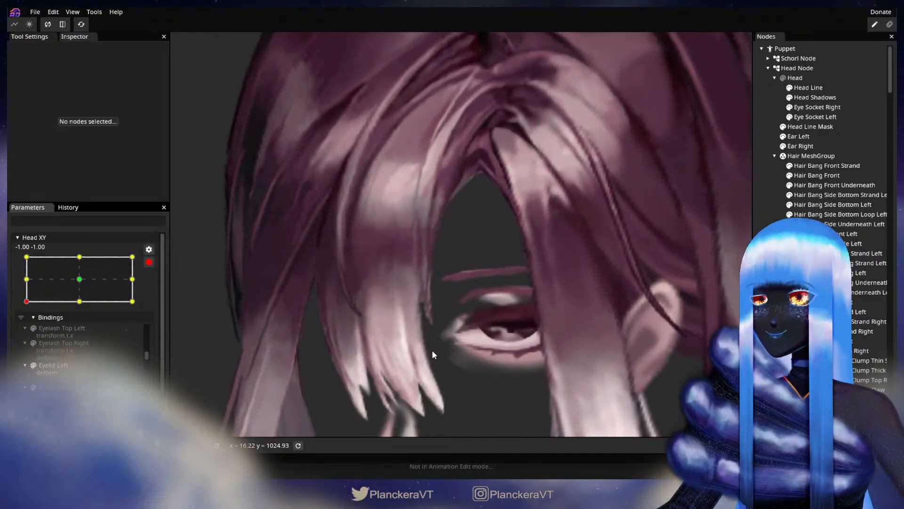
scroll(451, 351, "up", 4)
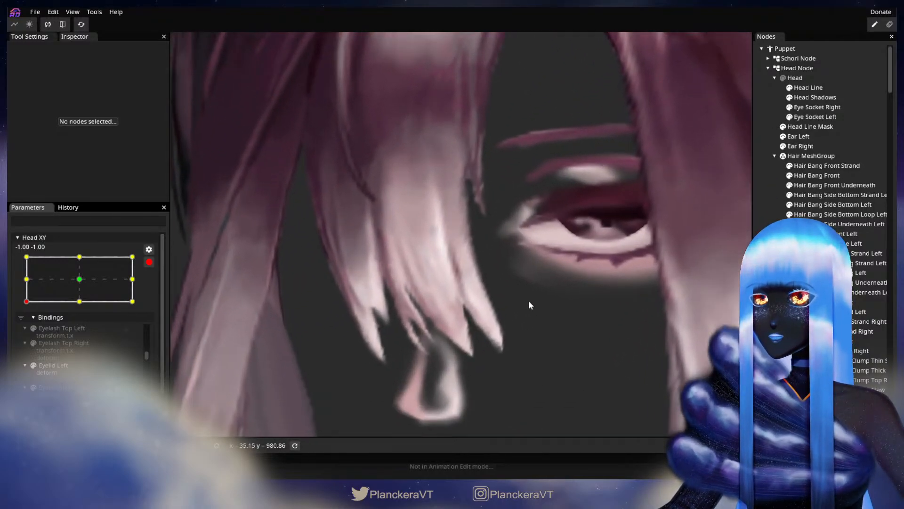
left_click(807, 175)
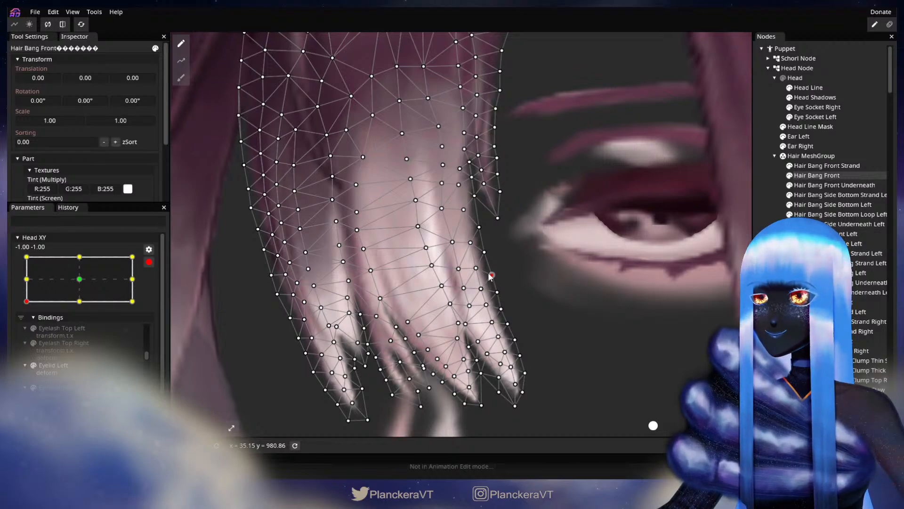
left_click(556, 279)
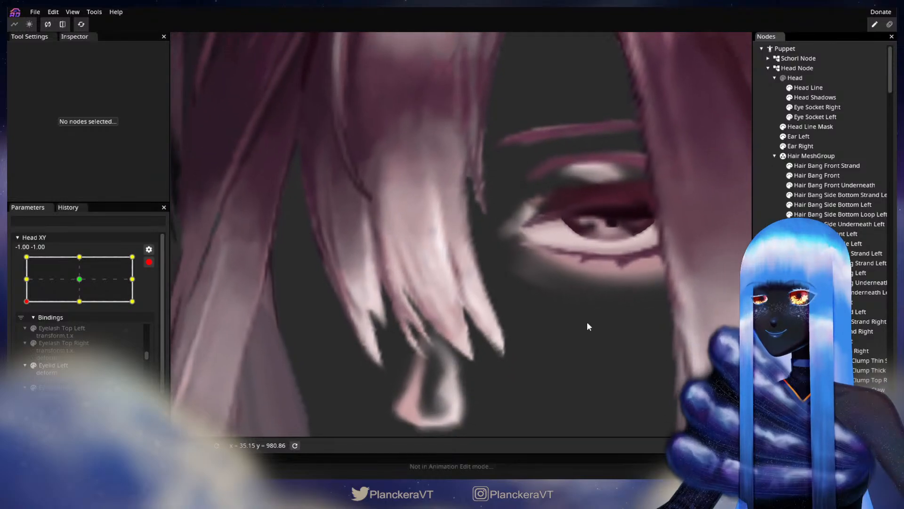
Stop keypoint editing and review the whole head by sweeping Head XY from -1.00 1.00 down to -1.00 -1.00.
scroll(587, 328, "down", 5)
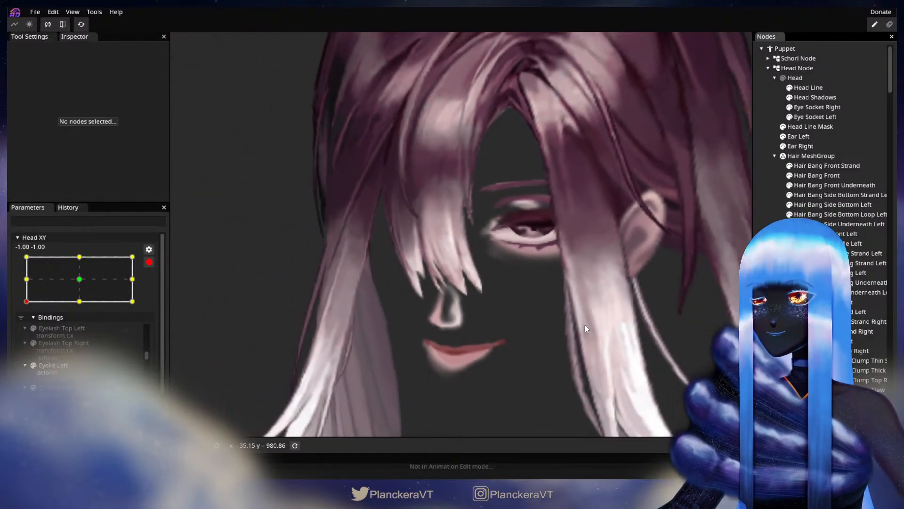
scroll(586, 328, "down", 5)
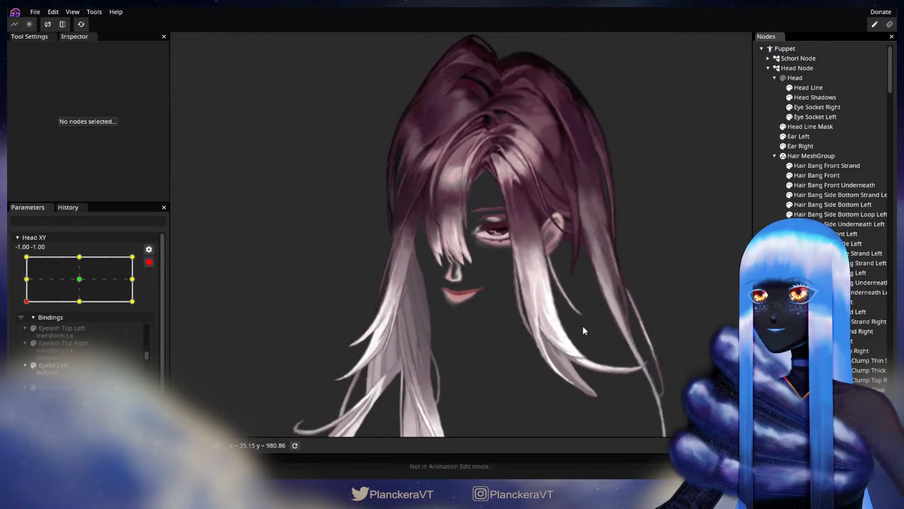
left_click_drag(555, 292, 548, 315)
left_click(146, 265)
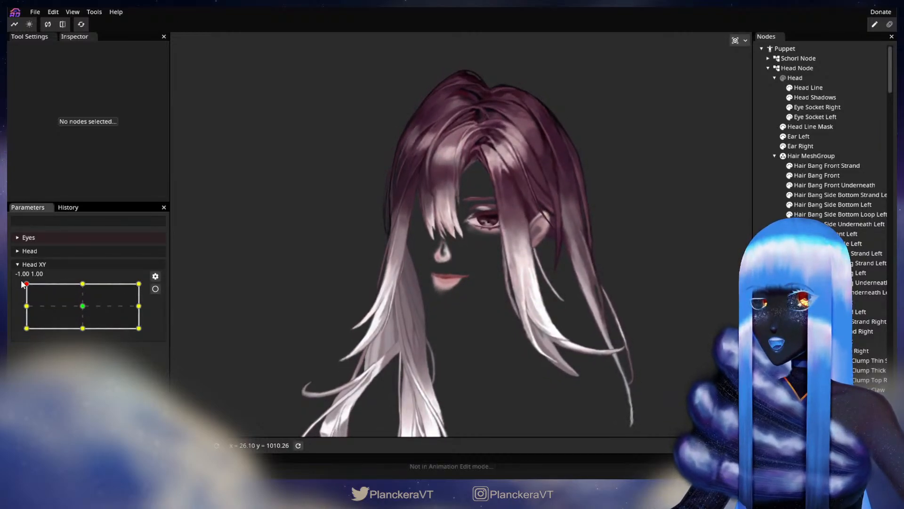
left_click_drag(23, 280, 18, 328)
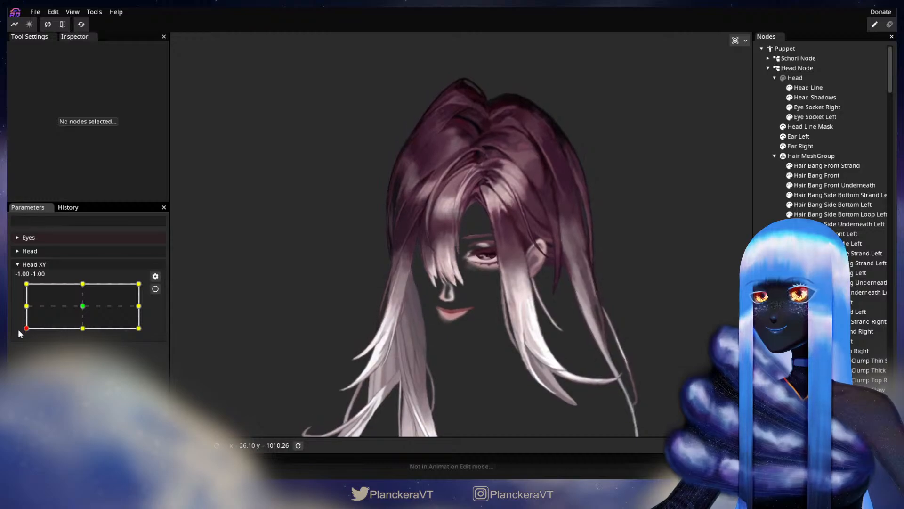
Reopen the Head XY -1.00 -1.00 keypoint and refine Hair Bang Front's vertices from the rightmost strand's tip to the middle strand's centre.
left_click(156, 289)
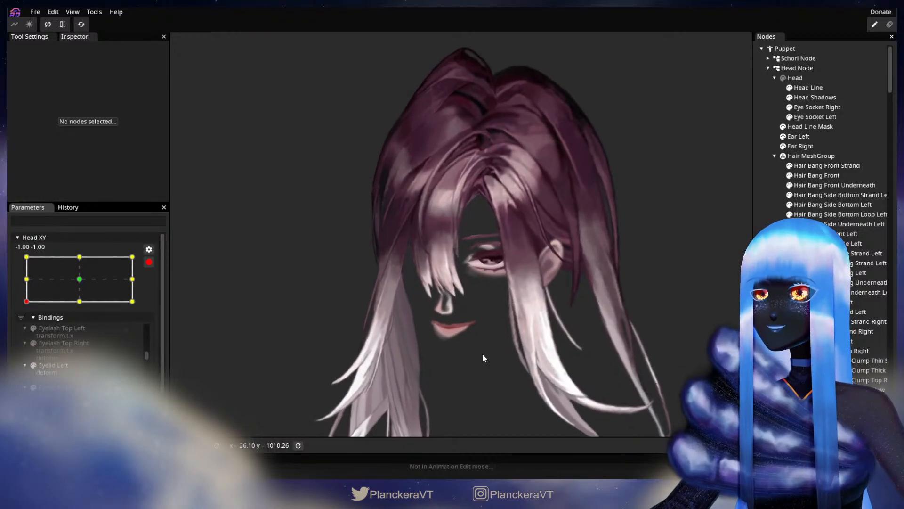
scroll(483, 354, "up", 5)
scroll(482, 355, "up", 6)
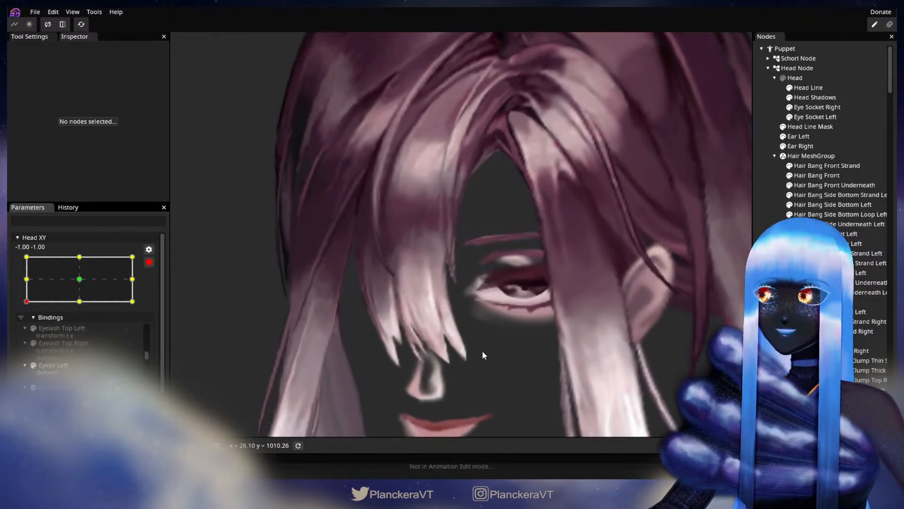
scroll(496, 330, "up", 6)
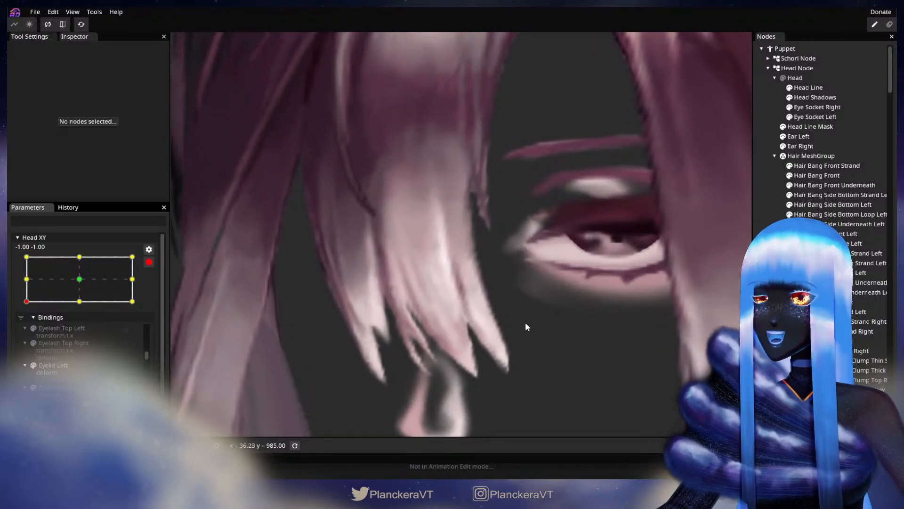
left_click(816, 176)
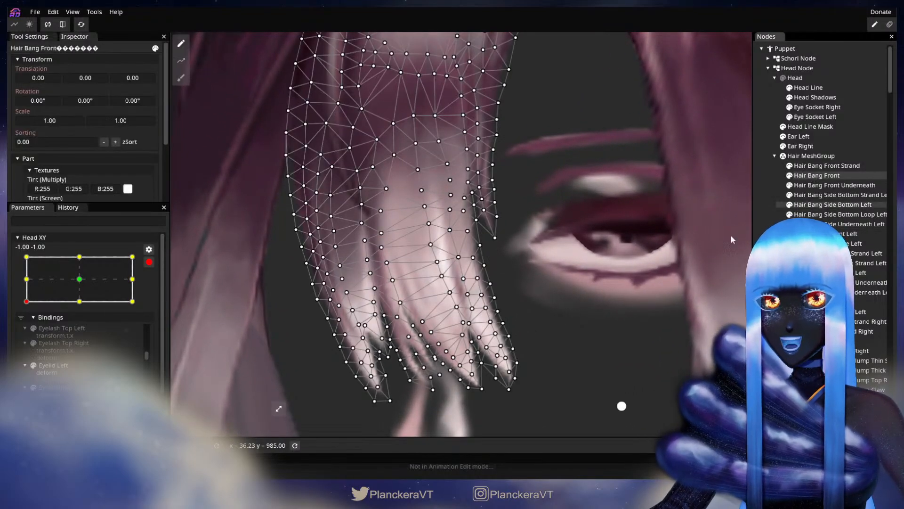
scroll(525, 306, "up", 2)
scroll(514, 332, "up", 1)
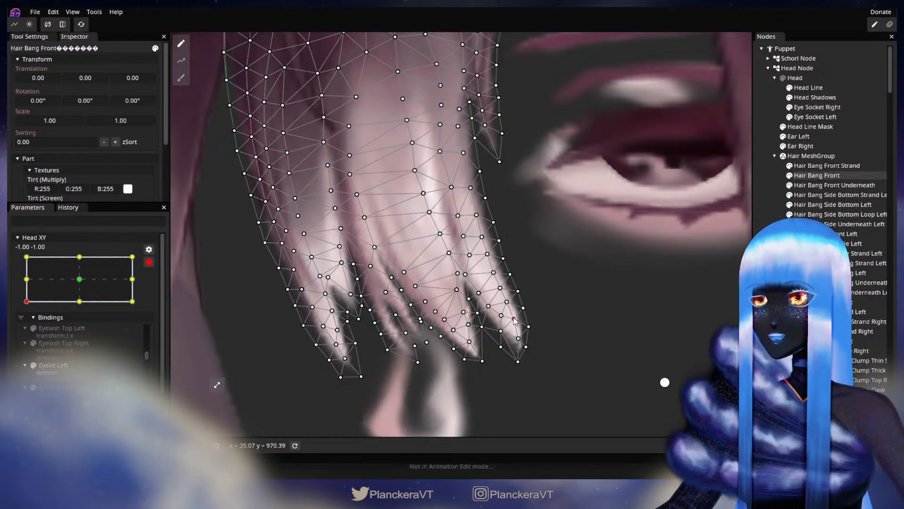
left_click_drag(510, 304, 525, 327)
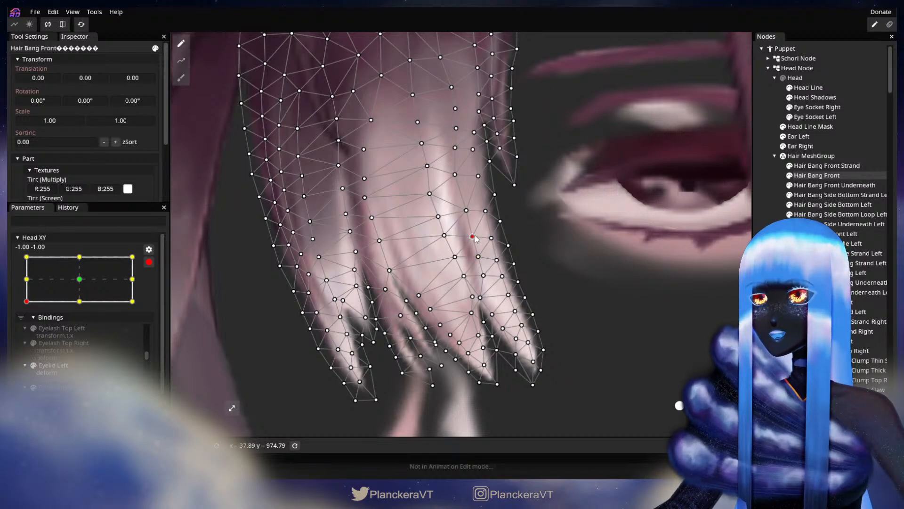
left_click(662, 329)
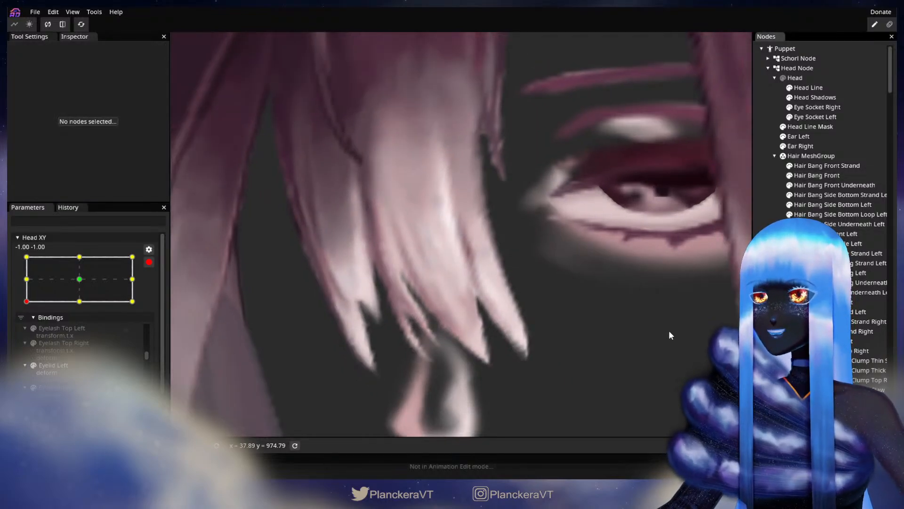
left_click(825, 176)
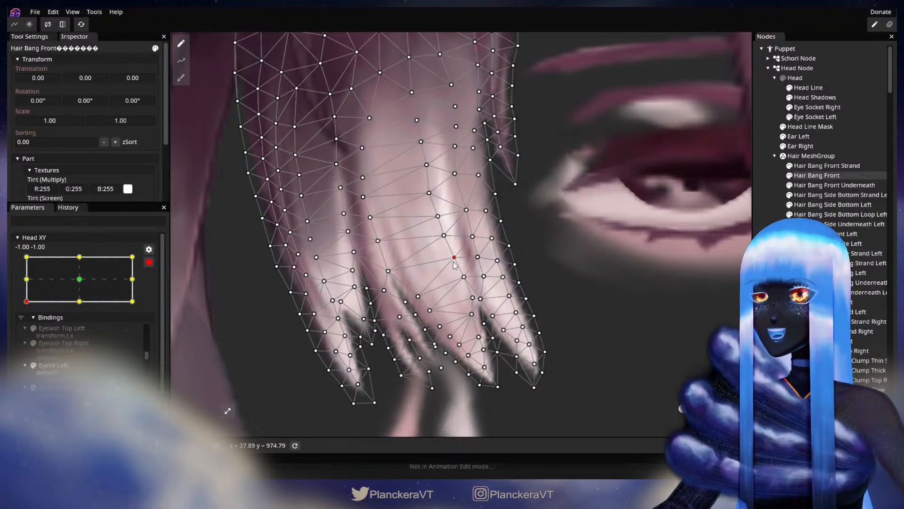
left_click(613, 373)
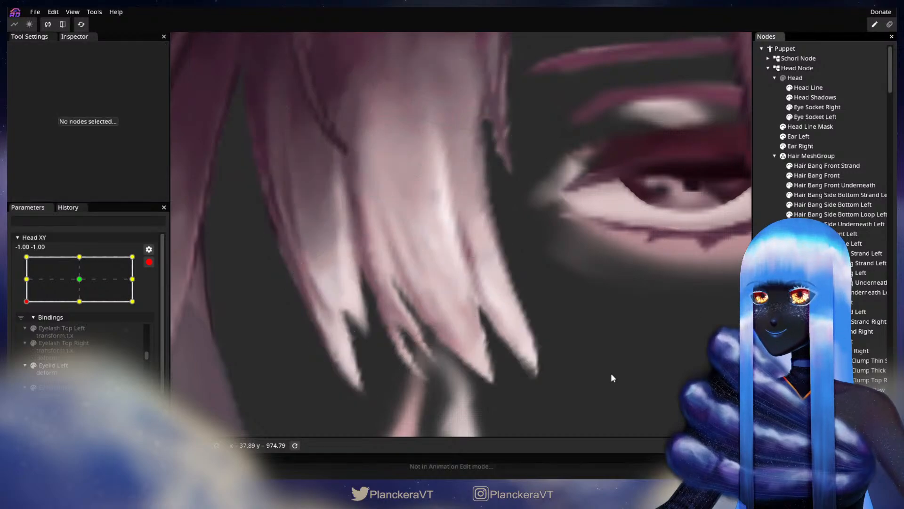
Exit keypoint editing and review the reshaped bangs by moving Head XY and returning it to -1.00 -1.00.
scroll(615, 364, "down", 5)
scroll(619, 366, "down", 5)
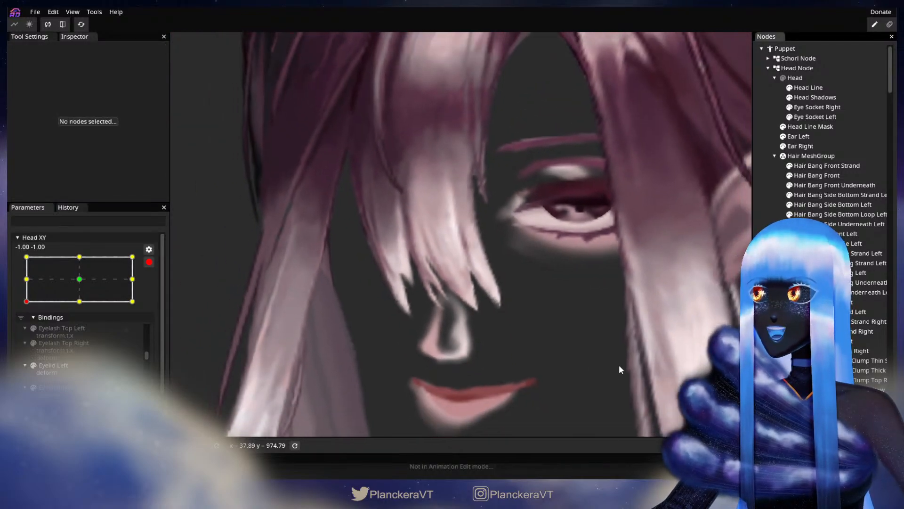
scroll(621, 363, "down", 5)
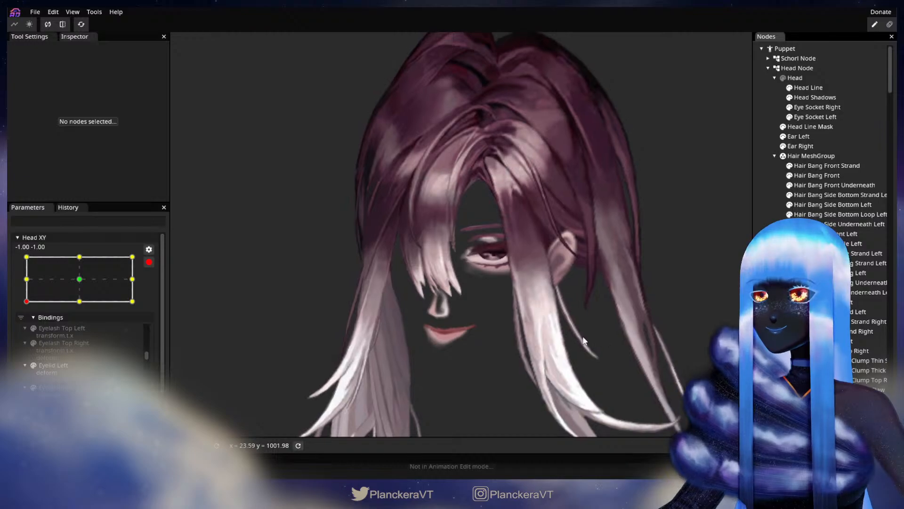
left_click(149, 263)
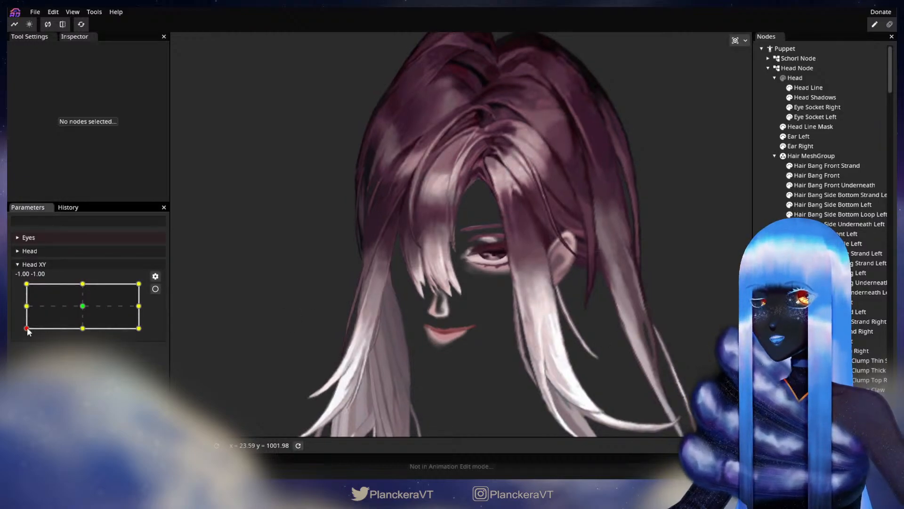
mouse_move(27, 330)
left_mouse_down()
mouse_move(19, 284)
mouse_move(19, 334)
left_mouse_up()
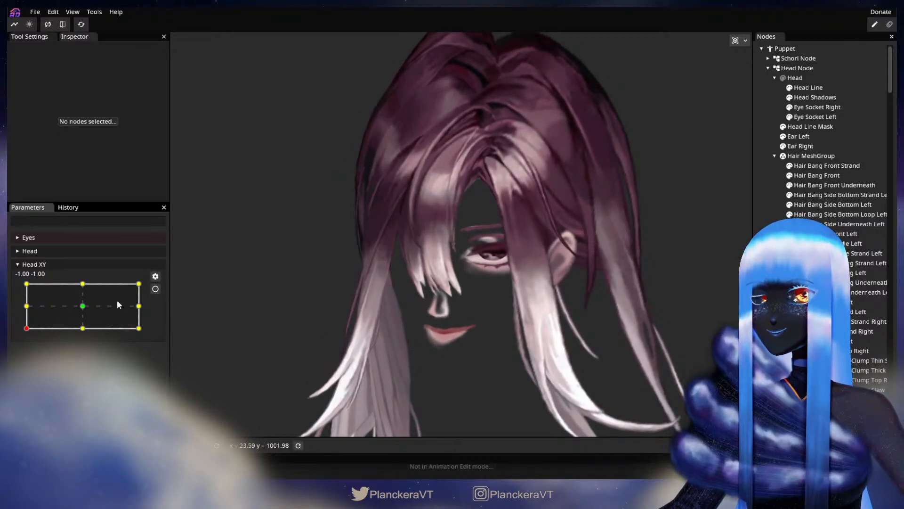
Reopen the Head XY -1.00 -1.00 keypoint and fine-tune the vertices inside Hair Bang Front's middle strand.
left_click(156, 289)
scroll(361, 350, "up", 7)
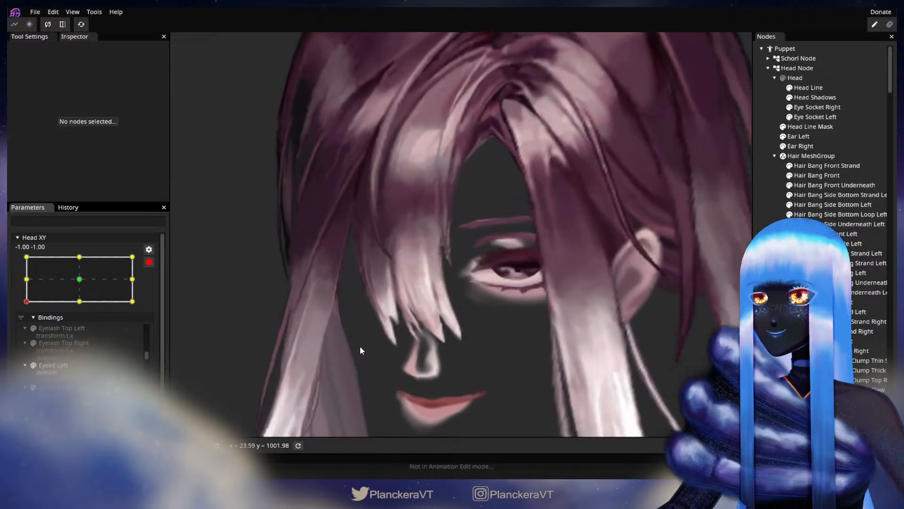
scroll(381, 331, "up", 5)
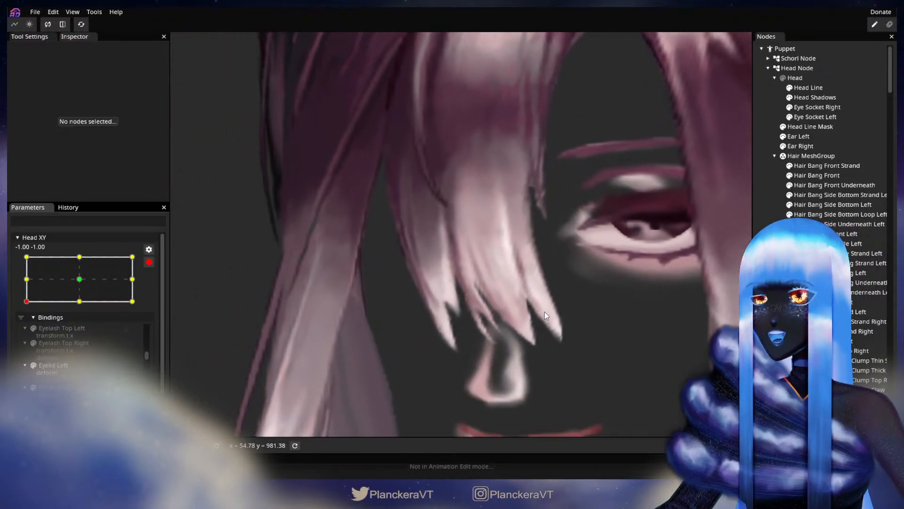
left_click(817, 175)
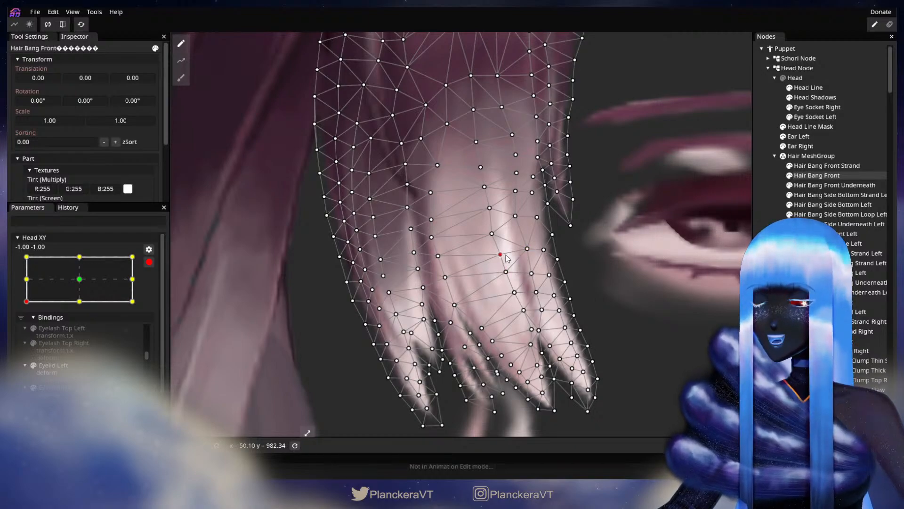
left_click(716, 307)
scroll(595, 355, "down", 2)
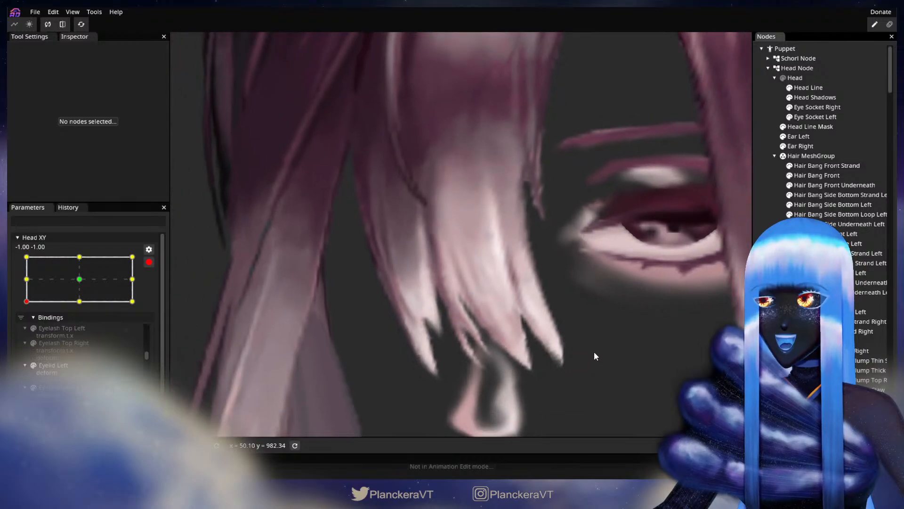
Exit keypoint editing and review the bangs by moving Head XY up from -1.00 -1.00 to about -1.00 0.21 and back.
scroll(594, 354, "down", 5)
scroll(594, 357, "down", 5)
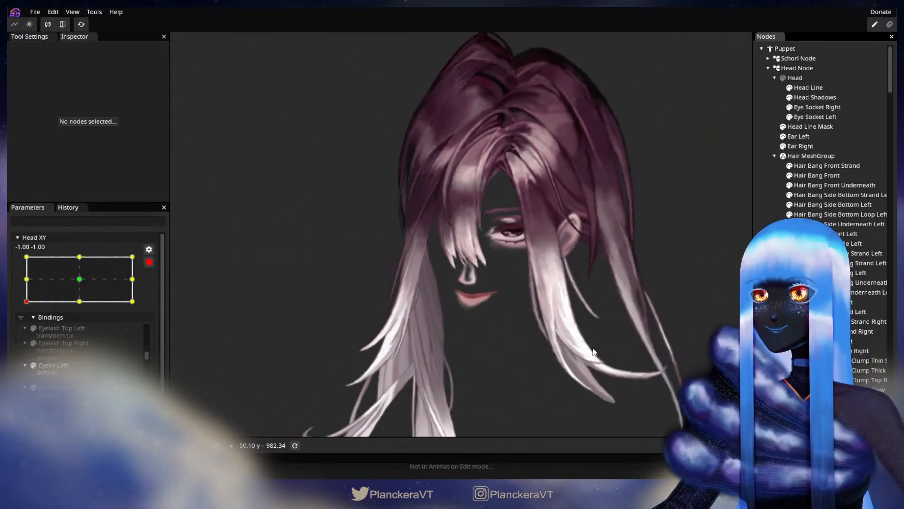
scroll(576, 302, "down", 2)
left_click(149, 262)
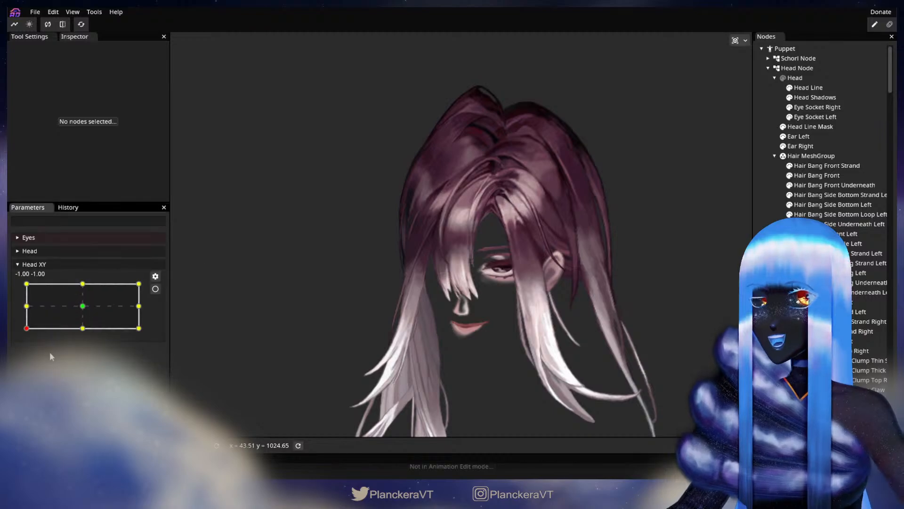
left_click_drag(25, 326, 23, 308)
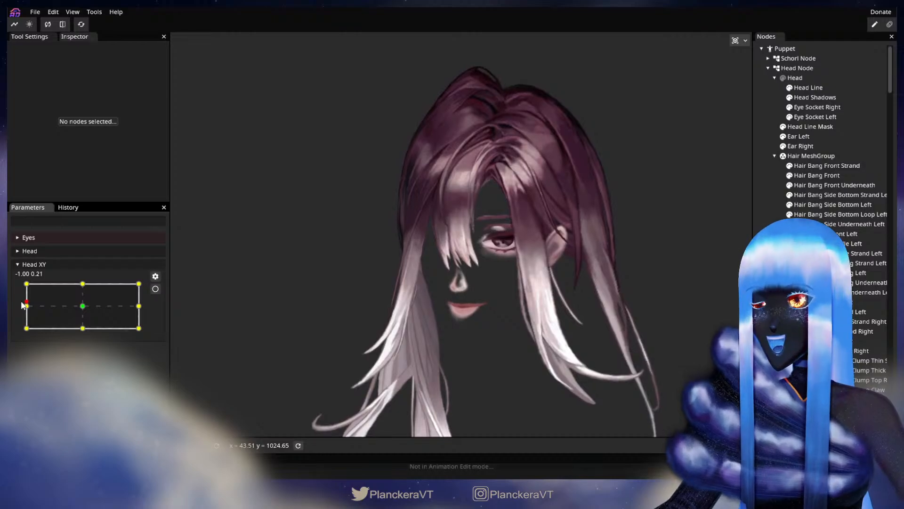
left_click_drag(23, 307, 18, 336)
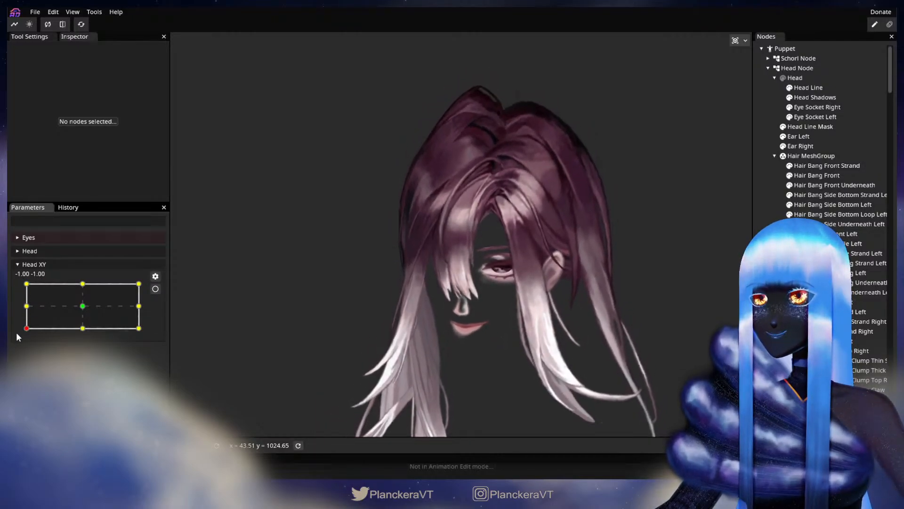
Reopen the Head XY -1.00 -1.00 keypoint and shift the lower middle strand of Hair Bang Front using the Circle Brush at size 8.00.
left_click(152, 290)
scroll(476, 355, "up", 5)
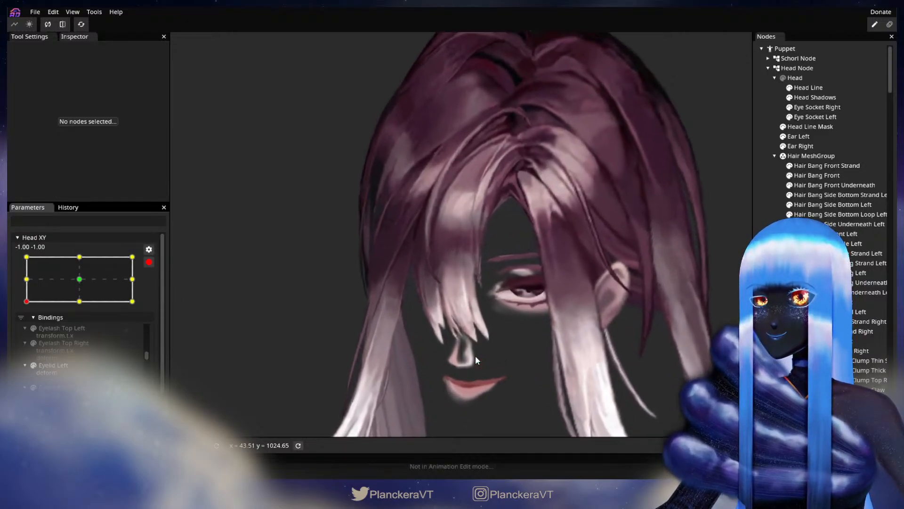
scroll(476, 355, "up", 5)
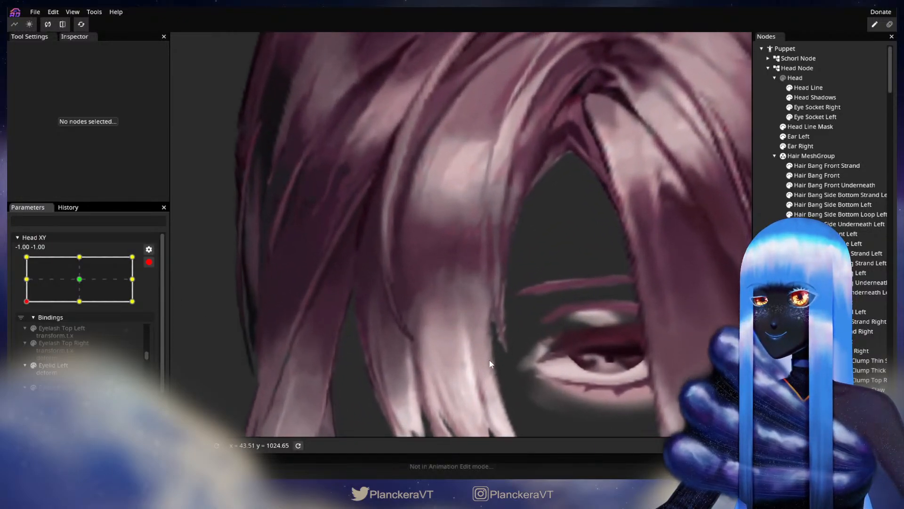
left_click_drag(503, 393, 507, 302)
scroll(536, 330, "up", 2)
left_click_drag(545, 340, 532, 312)
left_click(808, 175)
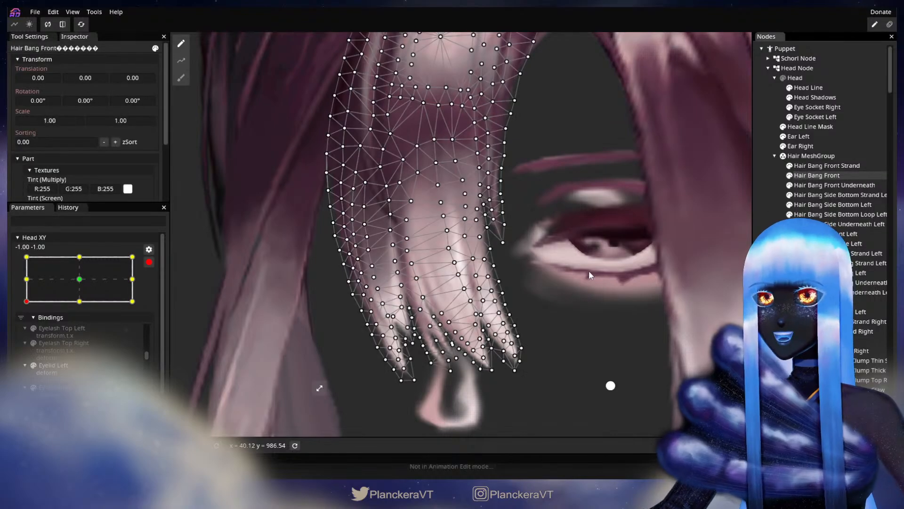
left_click(181, 77)
scroll(629, 248, "up", 2)
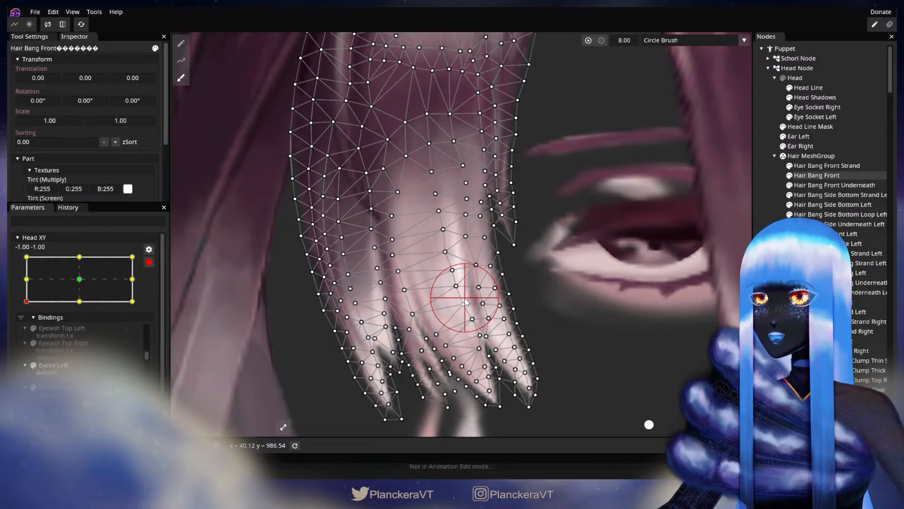
left_click_drag(462, 274, 458, 274)
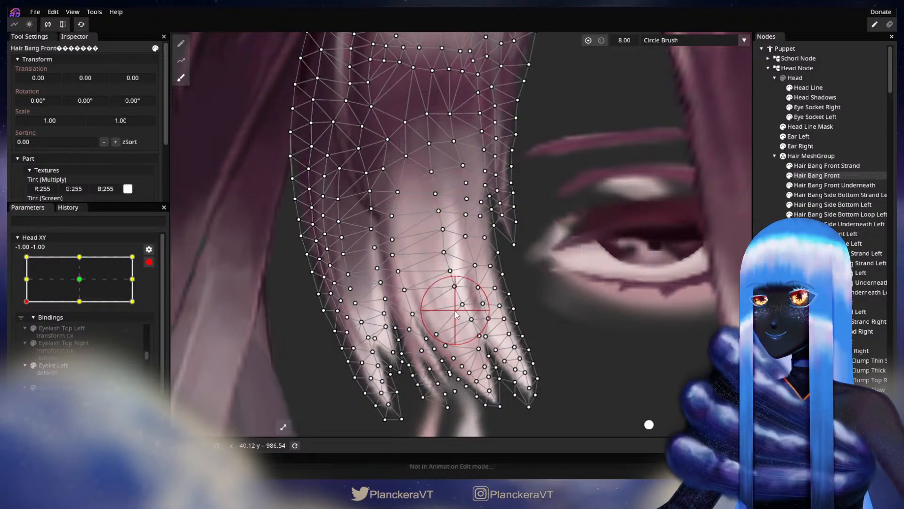
key("Escape")
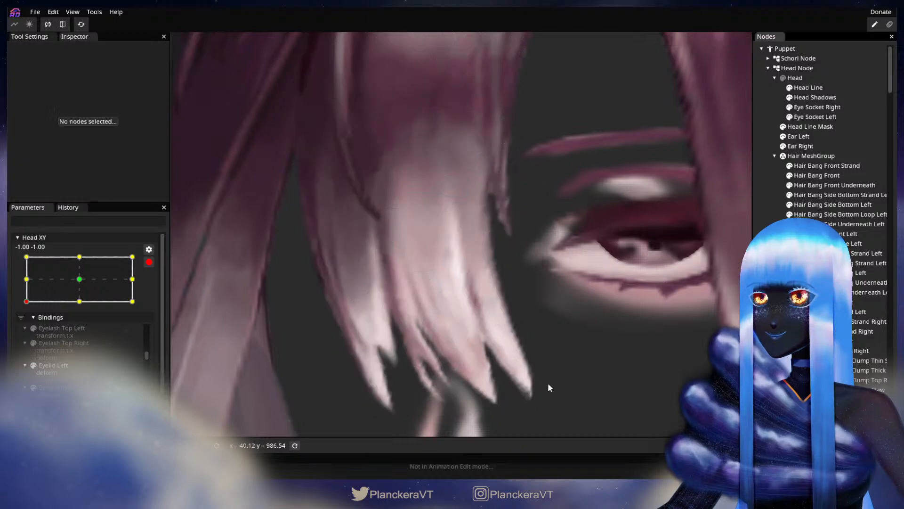
Stop keypoint editing and check the brushed middle strand on the whole head by moving Head XY around -1.00 -1.00.
scroll(534, 375, "down", 6)
scroll(533, 374, "down", 6)
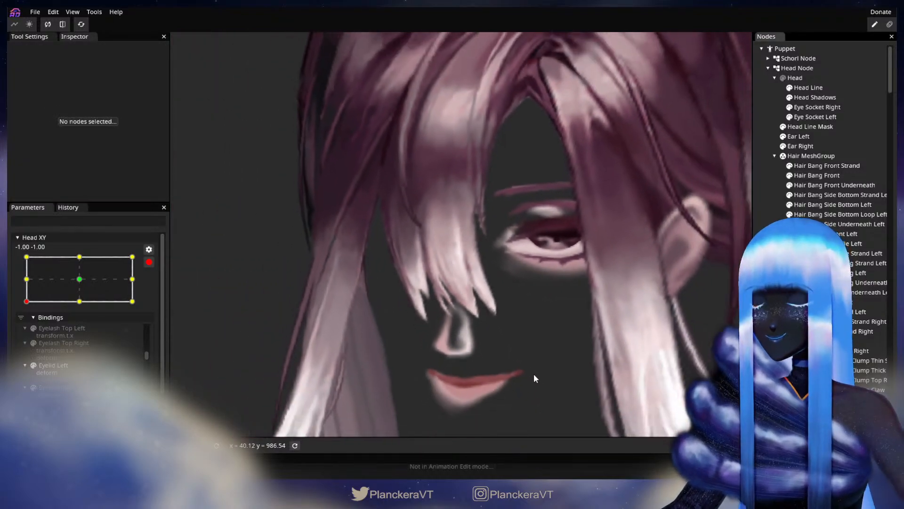
scroll(527, 360, "down", 2)
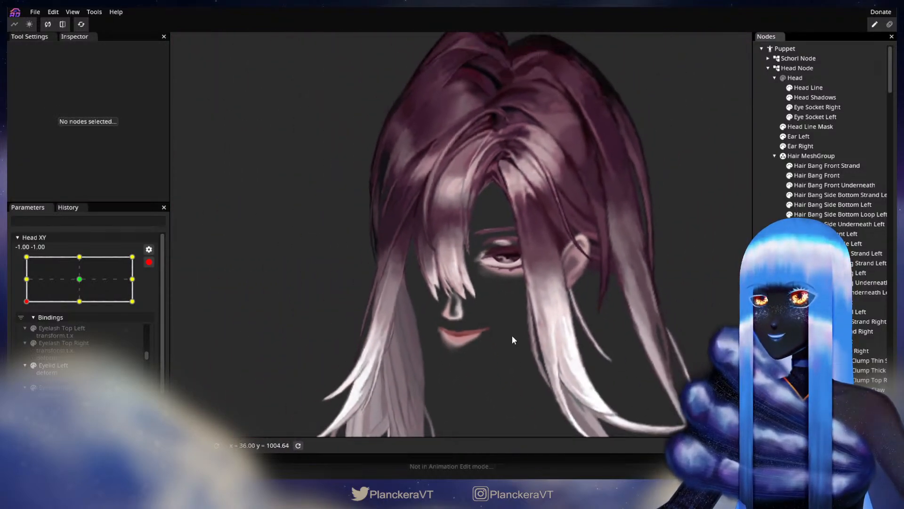
left_click(150, 263)
mouse_move(26, 331)
left_mouse_down()
mouse_move(21, 302)
mouse_move(26, 333)
left_mouse_up()
Reopen the Head XY -1.00 -1.00 keypoint and nudge Hair Bang Front's individual vertices along the boundary between the middle and rightmost strands.
left_click(155, 289)
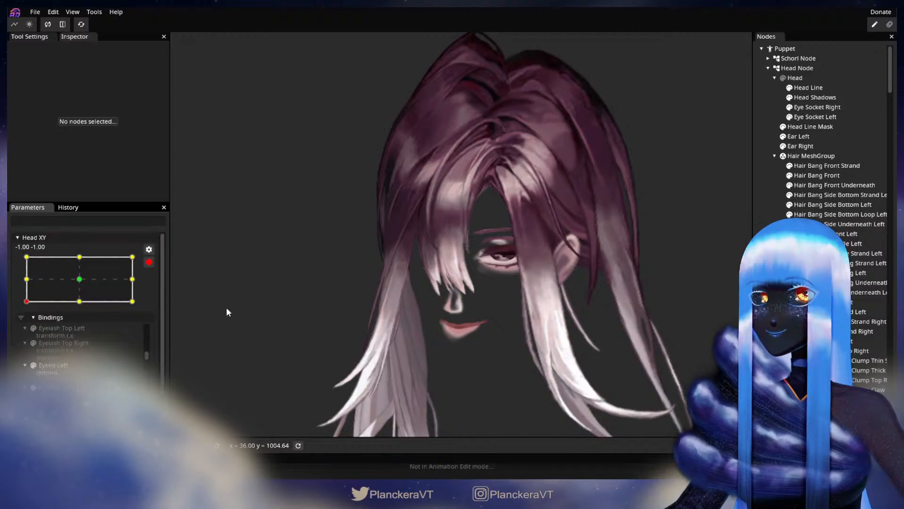
scroll(450, 357, "up", 5)
scroll(450, 357, "up", 5)
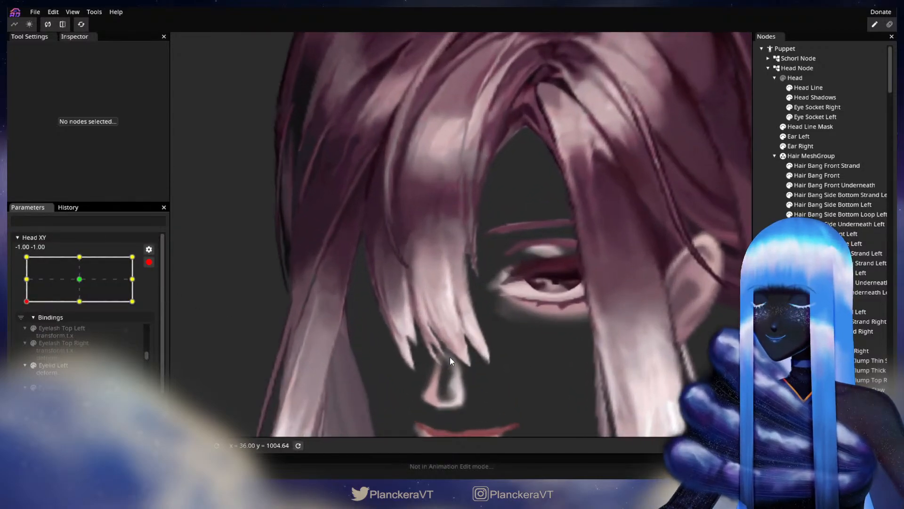
left_click_drag(467, 381, 485, 287)
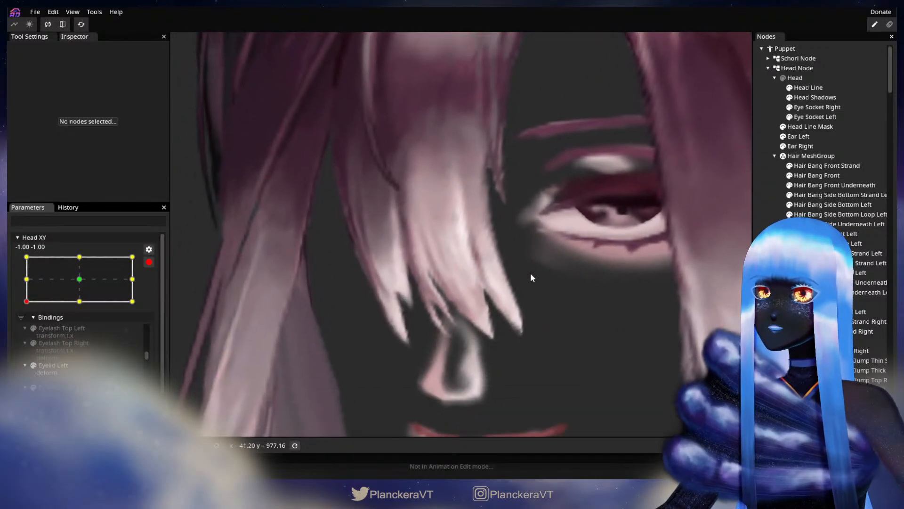
scroll(564, 287, "up", 4)
left_click(805, 176)
scroll(457, 273, "up", 1)
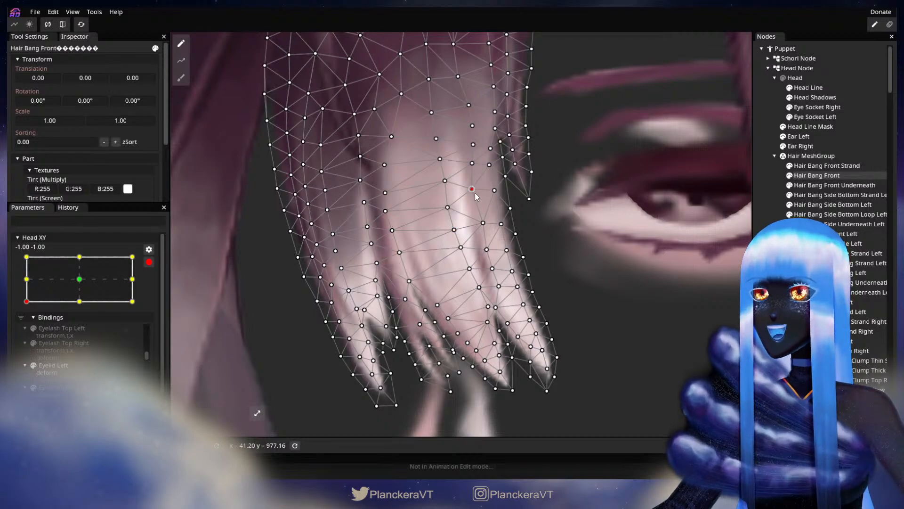
left_click_drag(493, 324, 460, 291)
scroll(460, 291, "up", 1)
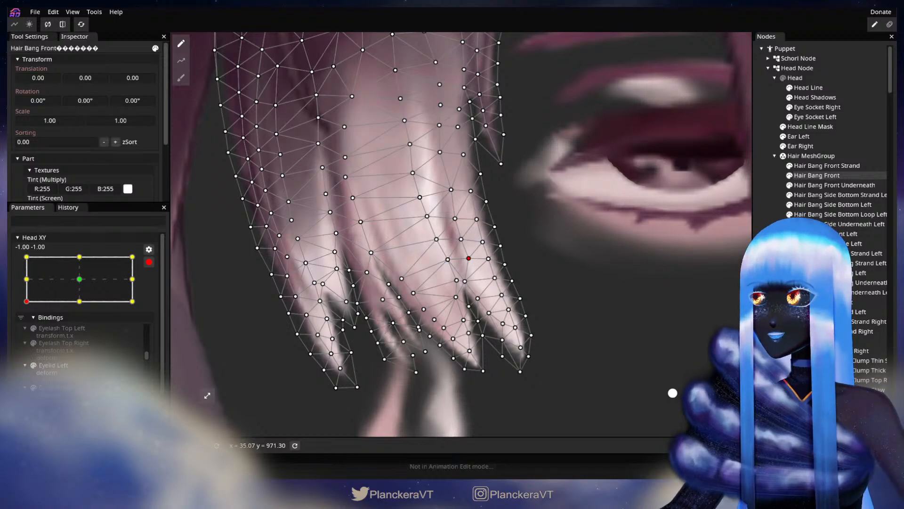
left_click(534, 361)
Leave keypoint editing and review the strand boundary on the whole head by moving Head XY and returning it to -1.00 -1.00.
scroll(534, 360, "down", 3)
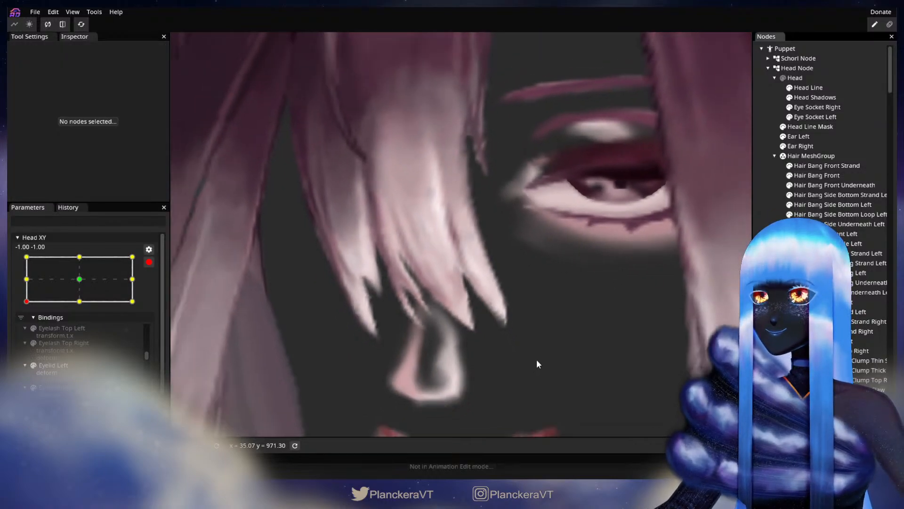
scroll(536, 360, "down", 5)
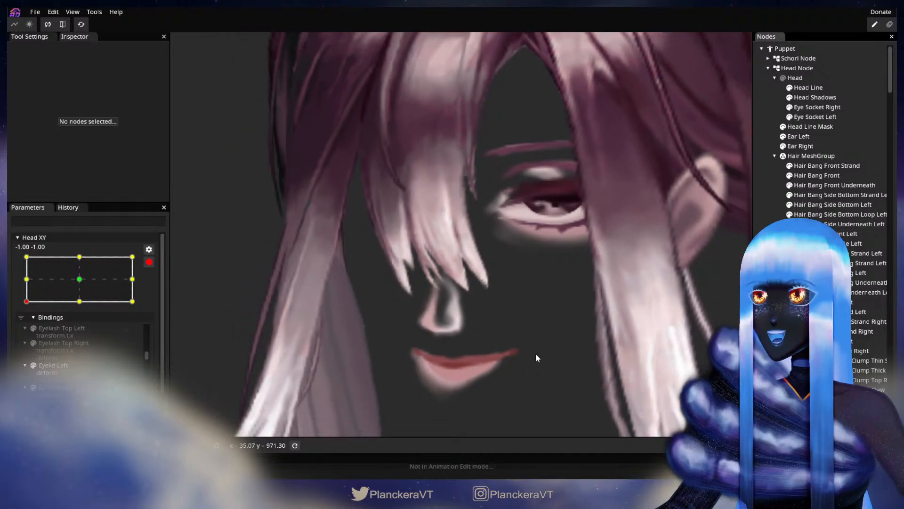
scroll(537, 358, "down", 5)
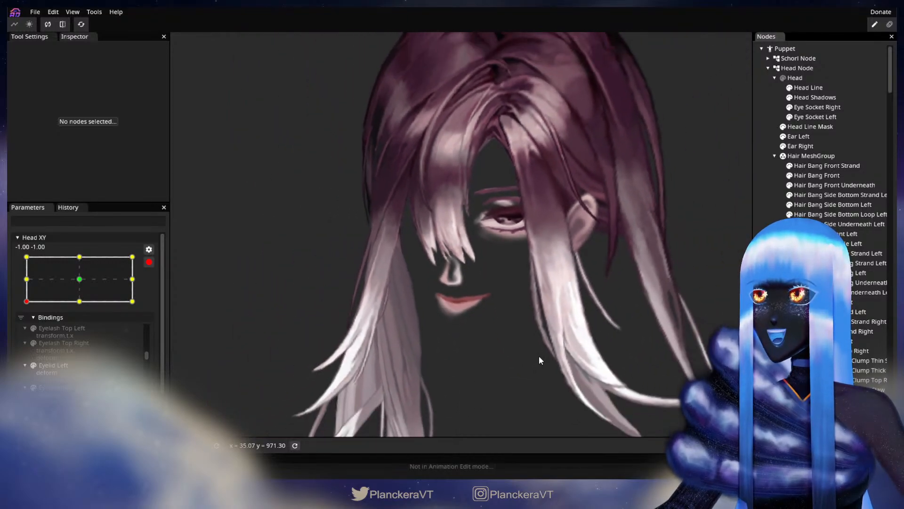
scroll(540, 361, "down", 5)
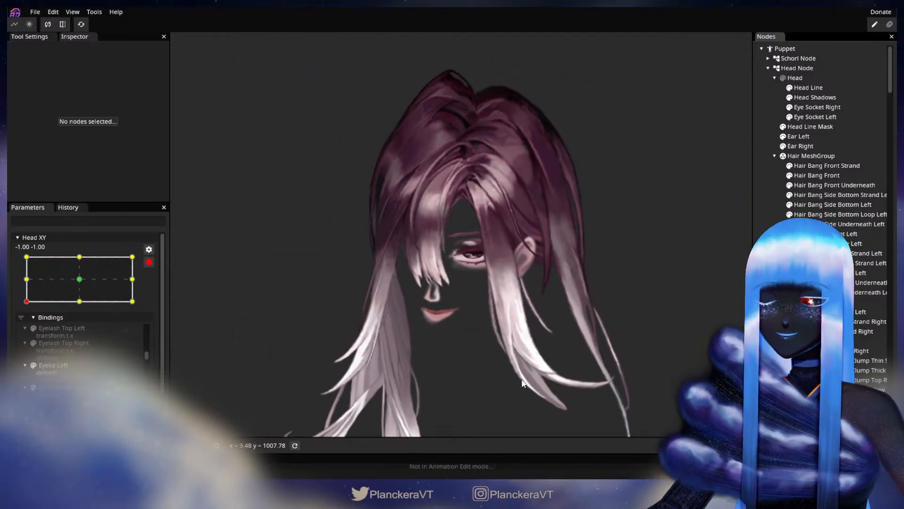
scroll(504, 372, "down", 2)
left_click(149, 262)
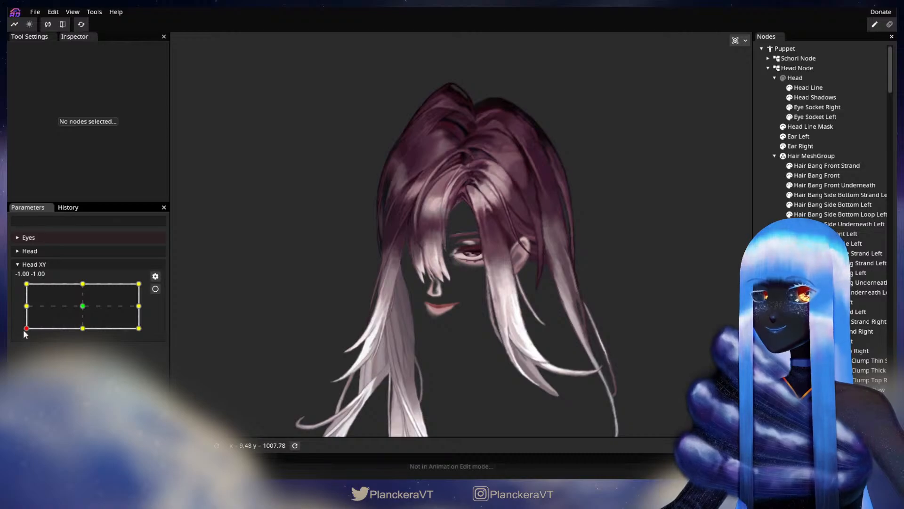
mouse_move(25, 333)
left_mouse_down()
mouse_move(15, 283)
mouse_move(18, 334)
left_mouse_up()
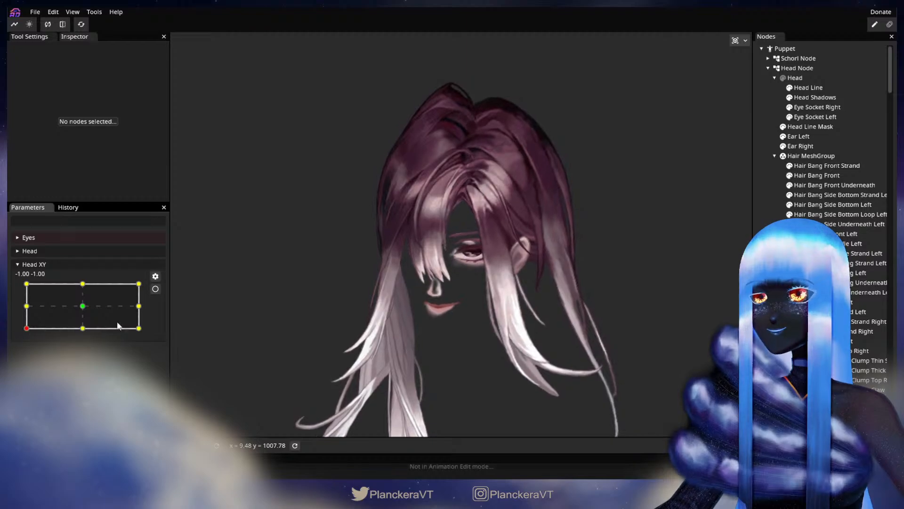
Reopen the Head XY -1.00 -1.00 keypoint and fine-tune the vertices on the right side of Hair Bang Front's middle strand.
left_click(156, 288)
scroll(429, 337, "up", 5)
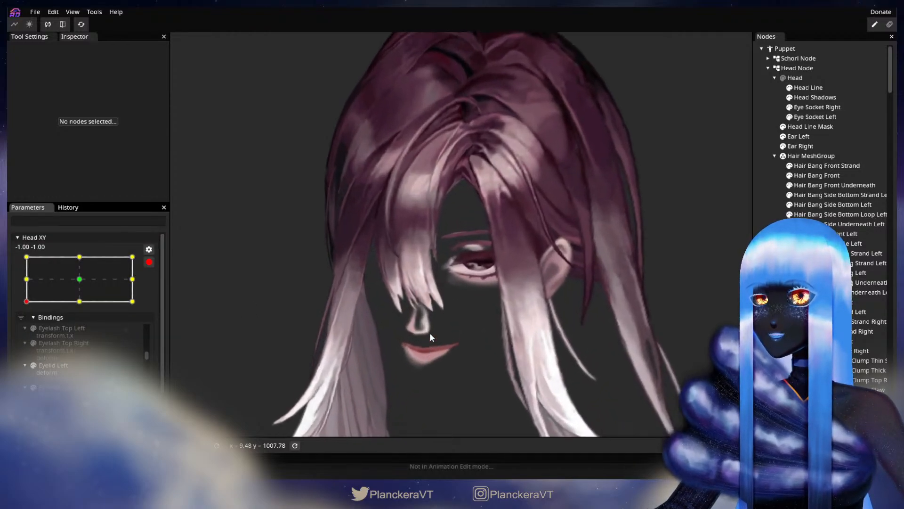
scroll(446, 325, "up", 5)
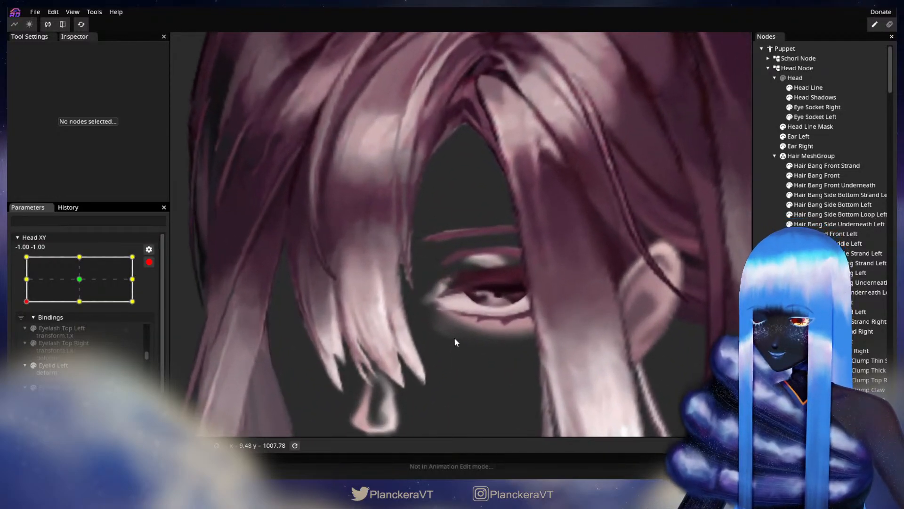
scroll(554, 303, "up", 5)
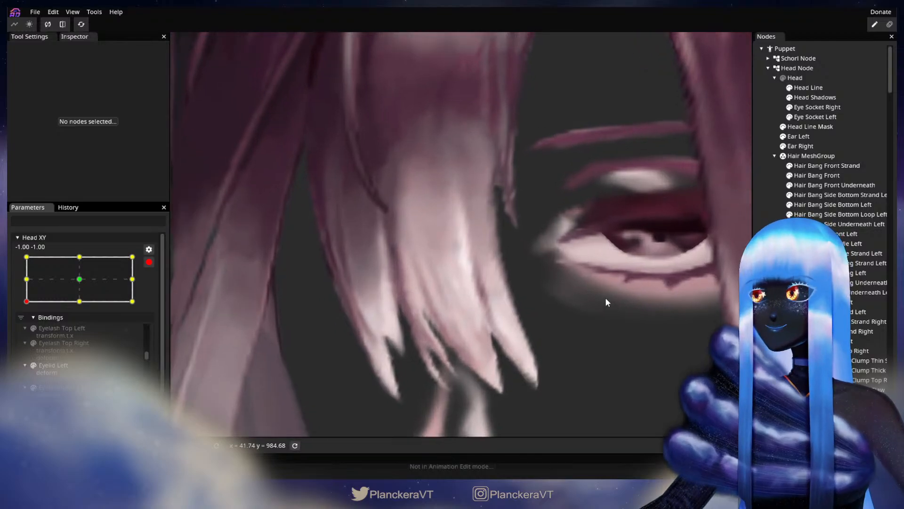
left_click(819, 176)
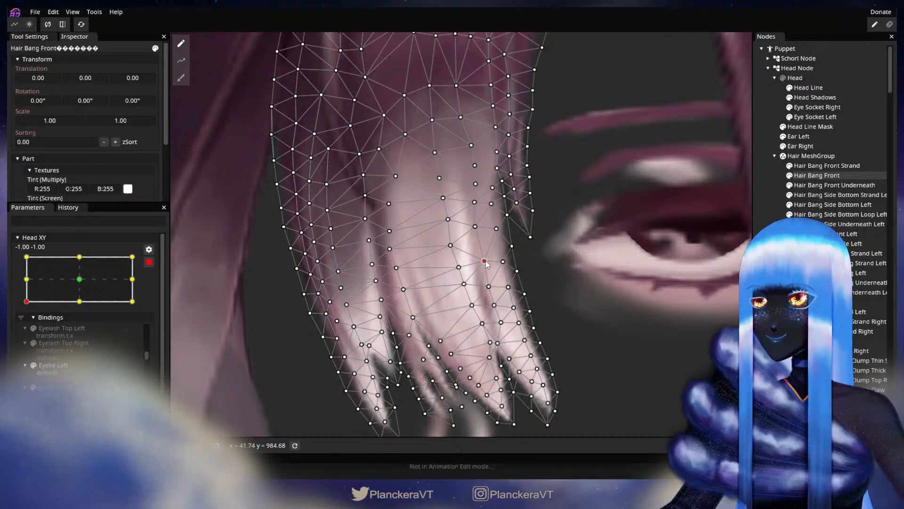
left_click(606, 349)
Exit keypoint editing and recheck the fine-tuned bangs on the whole head by moving Head XY back to -1.00 -1.00.
scroll(607, 350, "down", 5)
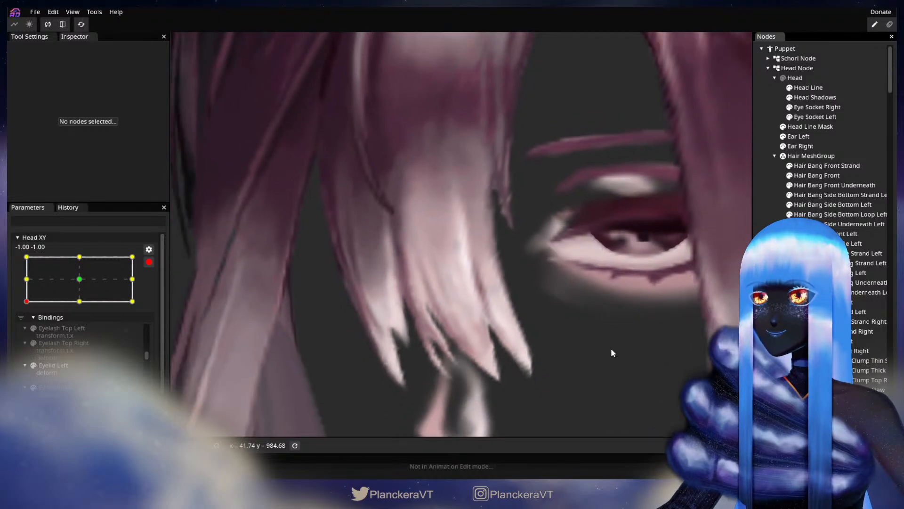
scroll(613, 348, "down", 5)
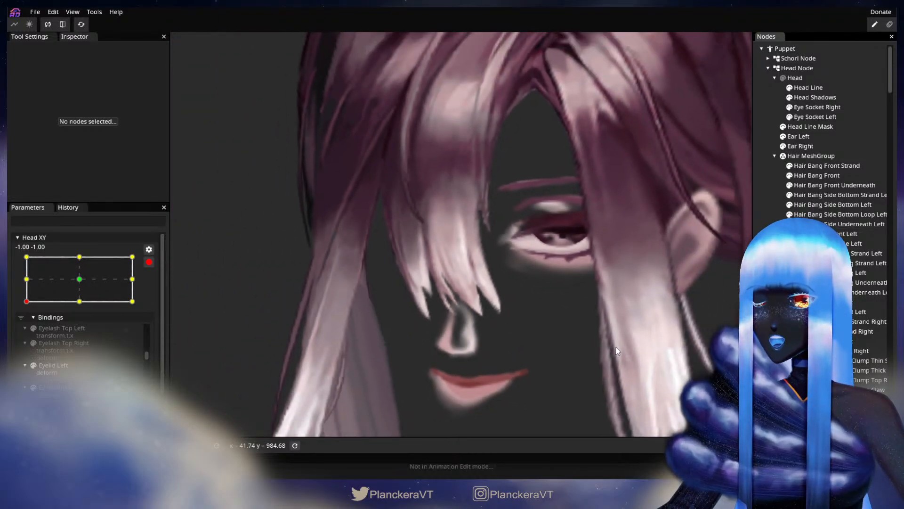
scroll(617, 344, "down", 5)
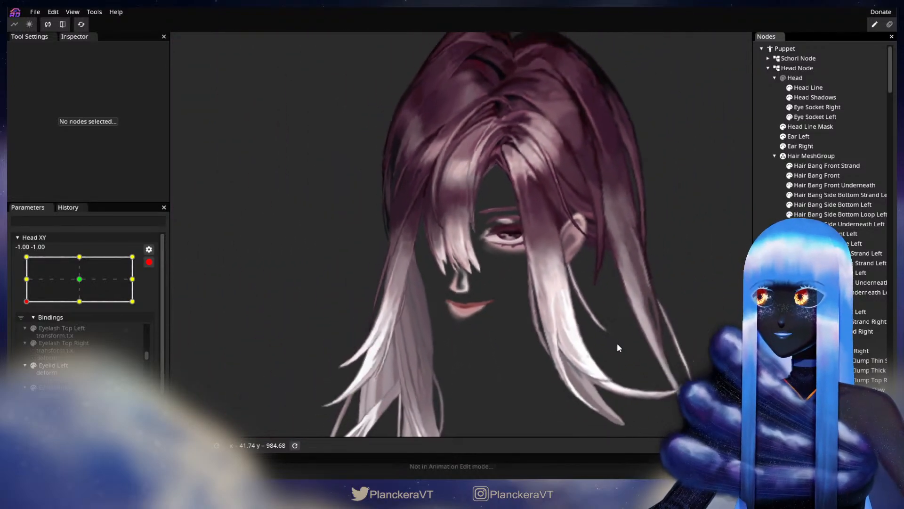
scroll(603, 324, "down", 2)
left_click_drag(610, 321, 593, 340)
scroll(594, 340, "up", 3)
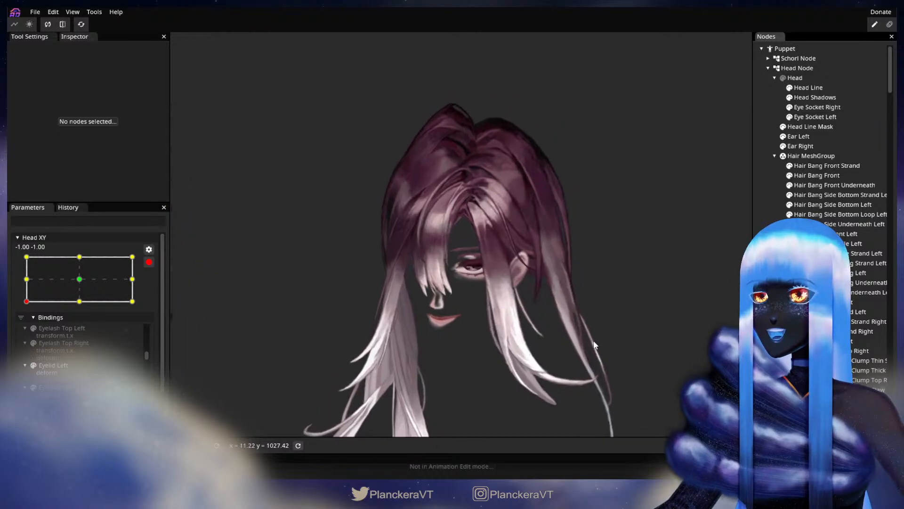
left_click(149, 262)
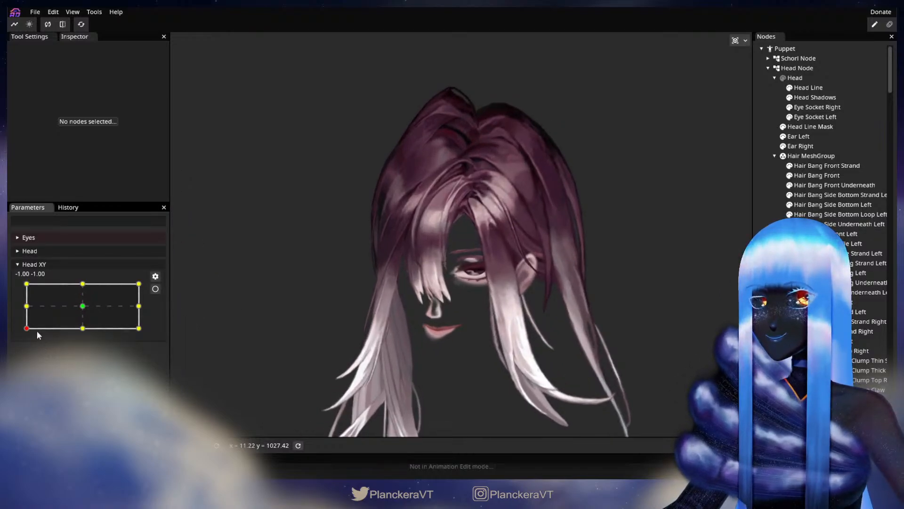
mouse_move(24, 324)
left_mouse_down()
mouse_move(21, 288)
mouse_move(21, 332)
left_mouse_up()
Reopen the Head XY -1.00 -1.00 keypoint and adjust Hair Bang Front's vertices along the lower right part of the middle strand.
left_click(155, 289)
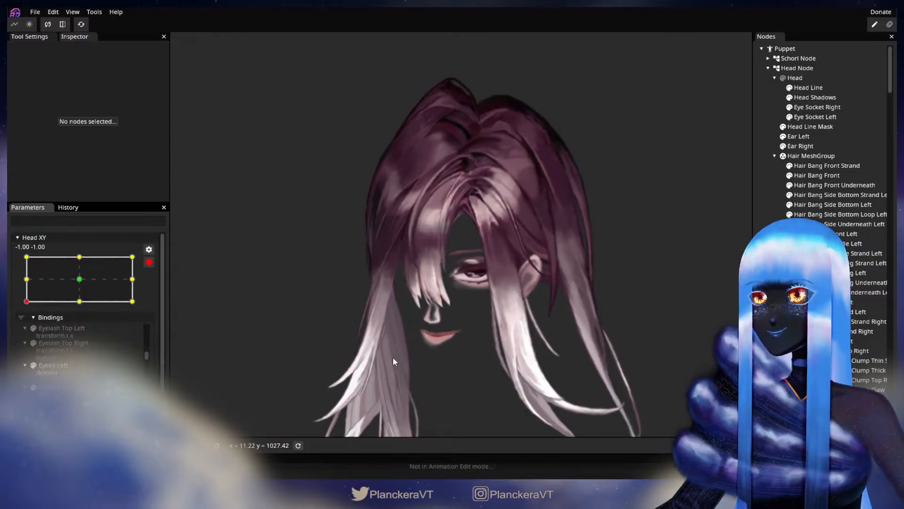
scroll(393, 355, "up", 5)
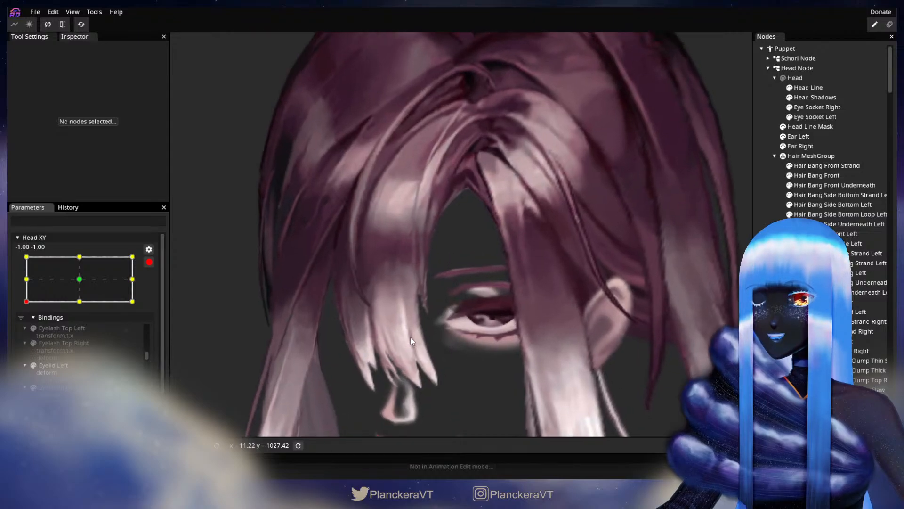
scroll(508, 308, "up", 4)
scroll(523, 329, "up", 4)
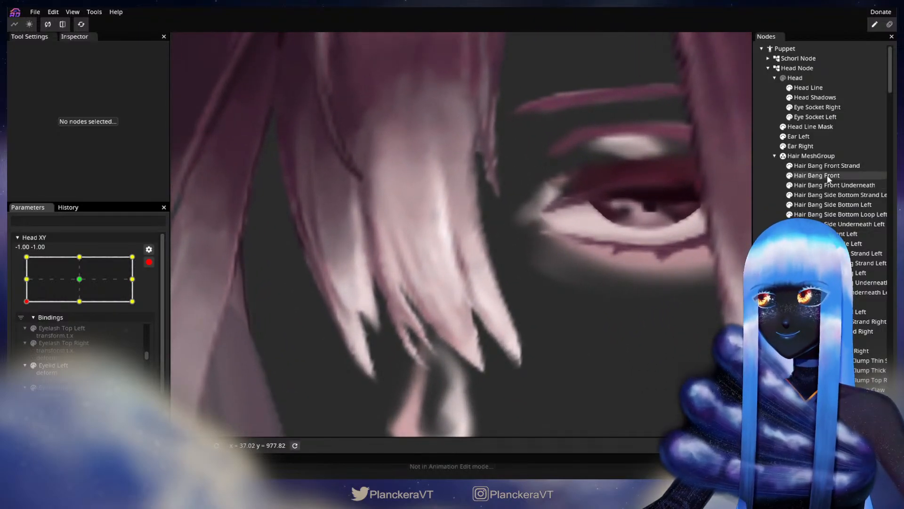
left_click(829, 177)
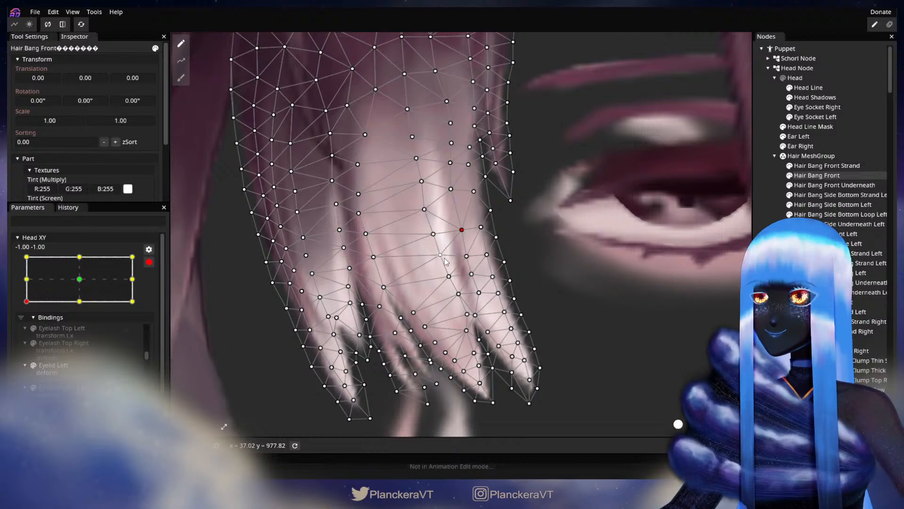
key("Escape")
Leave keypoint editing and review the adjusted middle strand on the whole head by moving Head XY and returning it to -1.00 -1.00.
scroll(573, 343, "down", 4)
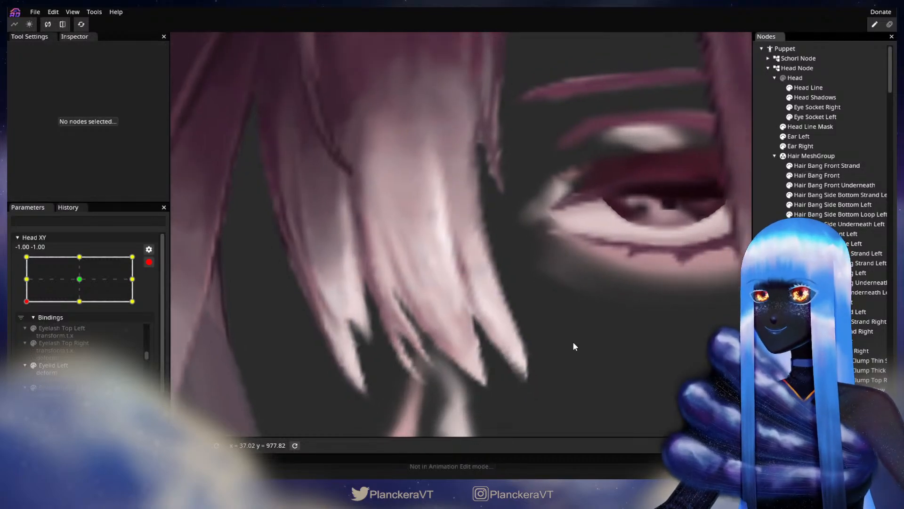
scroll(574, 346, "down", 5)
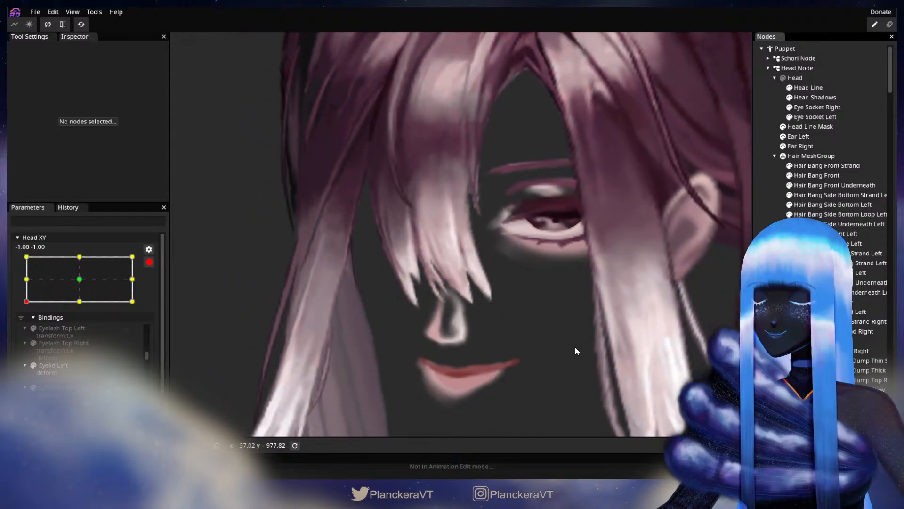
scroll(573, 345, "down", 4)
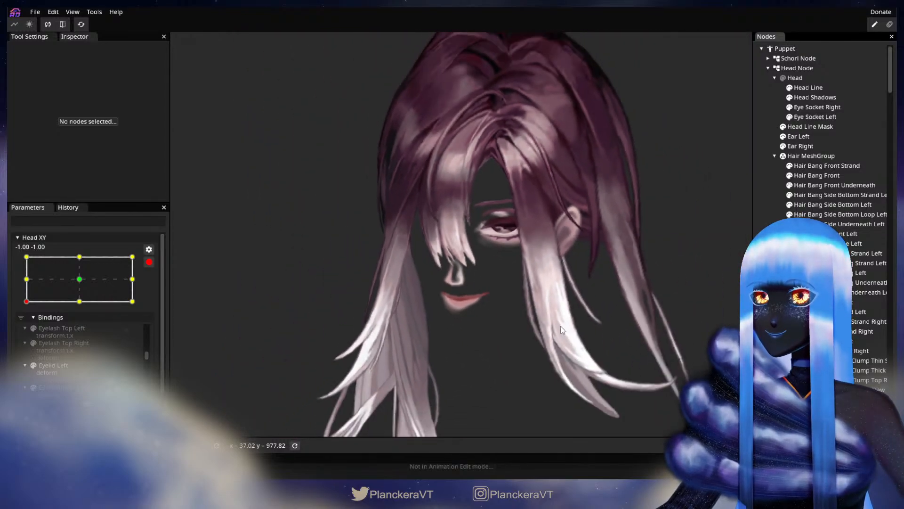
left_click_drag(563, 311, 532, 332)
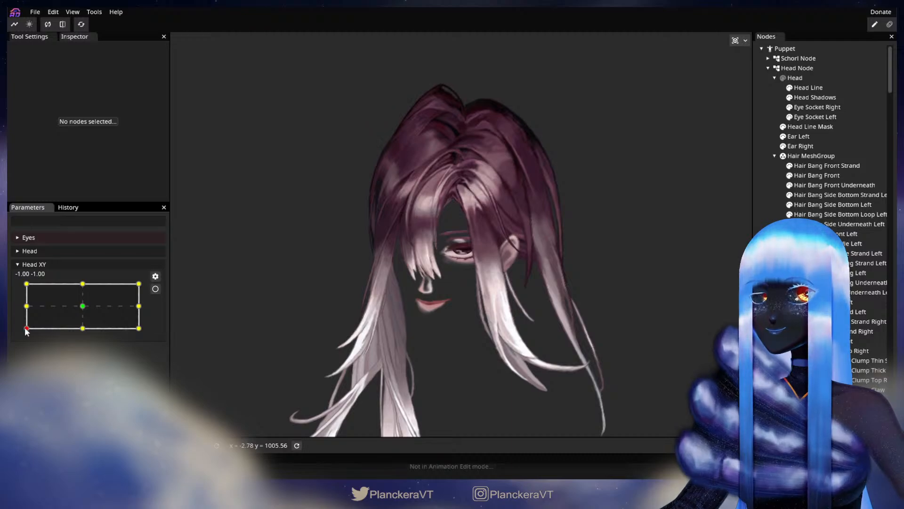
mouse_move(27, 332)
left_mouse_down()
mouse_move(19, 289)
mouse_move(27, 333)
left_mouse_up()
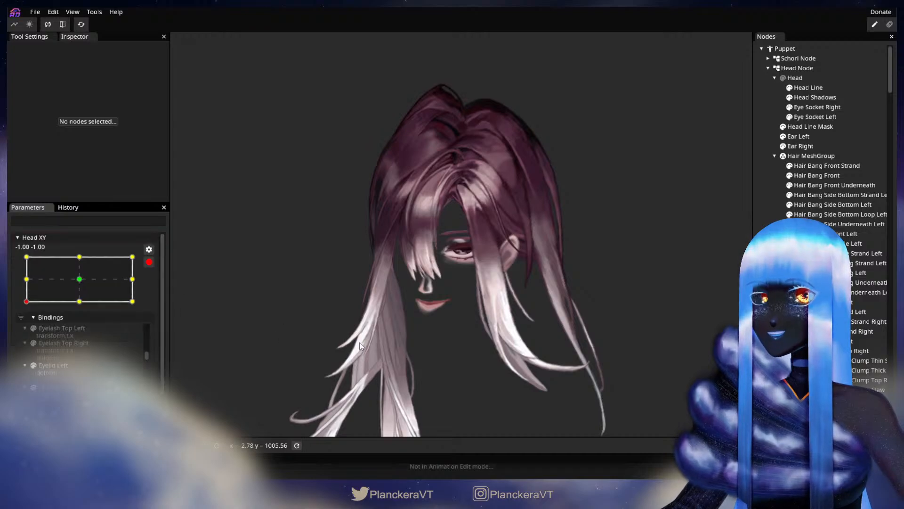
With the Head XY -1.00 -1.00 keypoint open again, nudge Hair Bang Front's vertices in the centre of the middle strand.
scroll(360, 341, "up", 5)
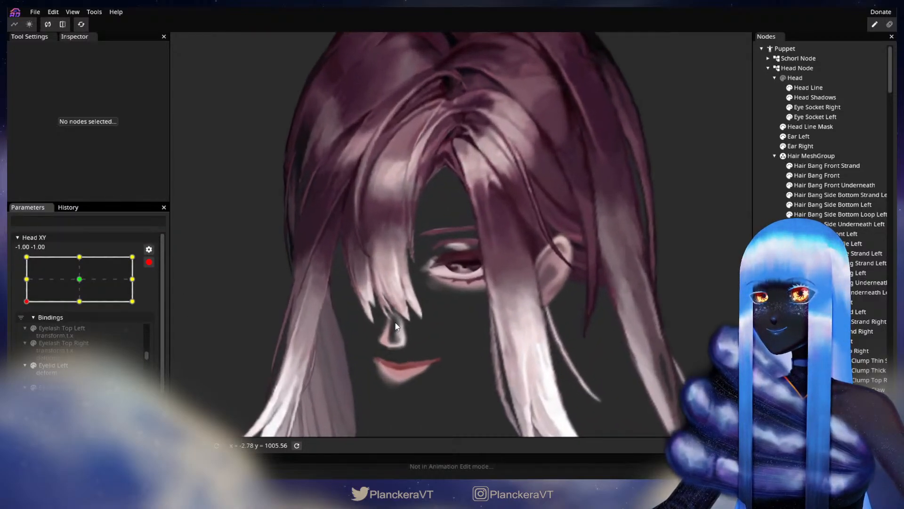
scroll(396, 323, "up", 3)
left_click_drag(397, 322, 529, 306)
scroll(538, 305, "up", 4)
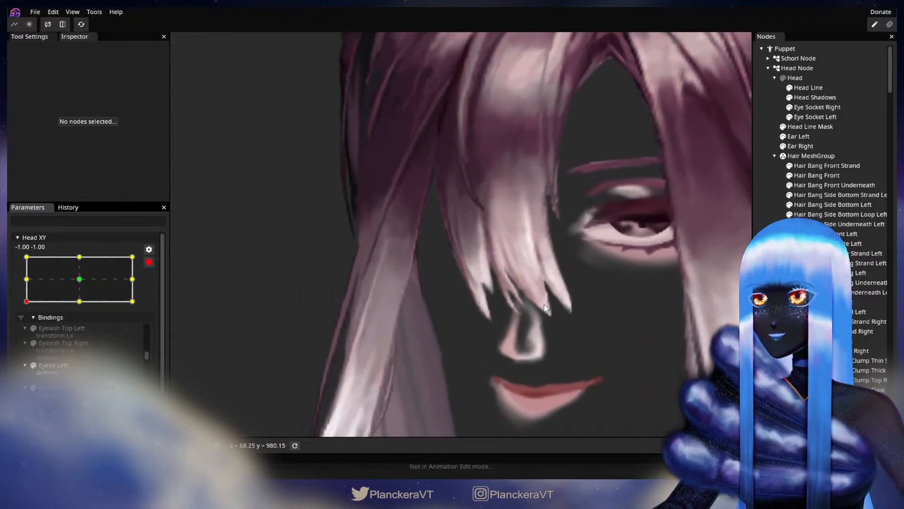
scroll(546, 306, "up", 2)
left_click_drag(577, 283, 526, 320)
scroll(527, 321, "up", 2)
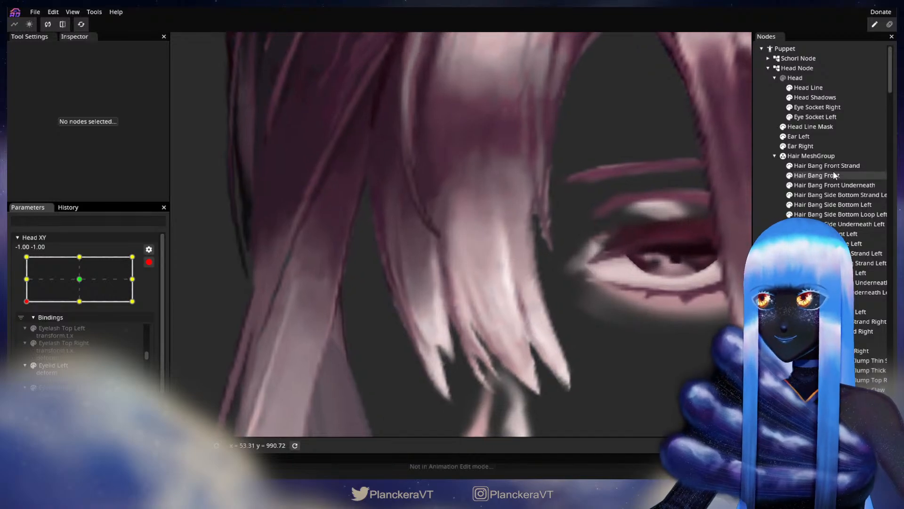
left_click(834, 175)
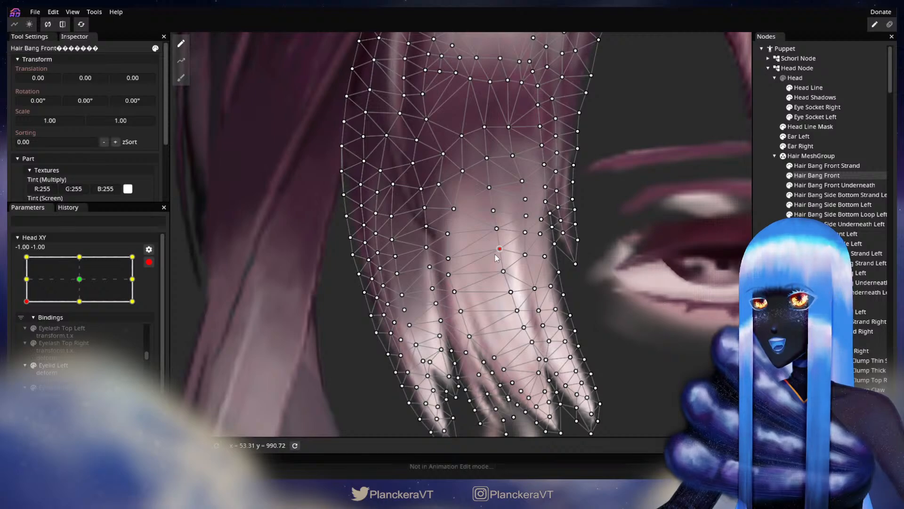
left_click(627, 332)
Exit keypoint editing and check the bangs by moving Head XY between -1.00 -1.00 and -1.00 1.00.
scroll(626, 333, "down", 3)
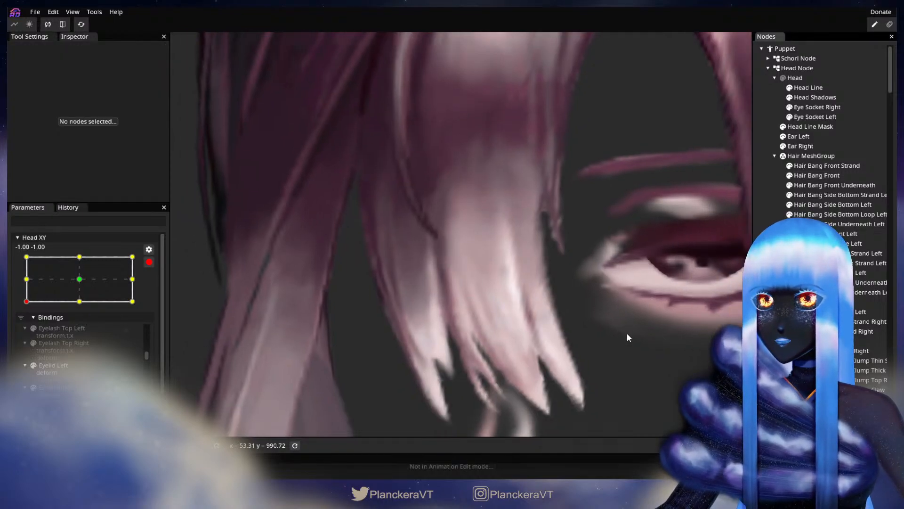
scroll(628, 331, "down", 5)
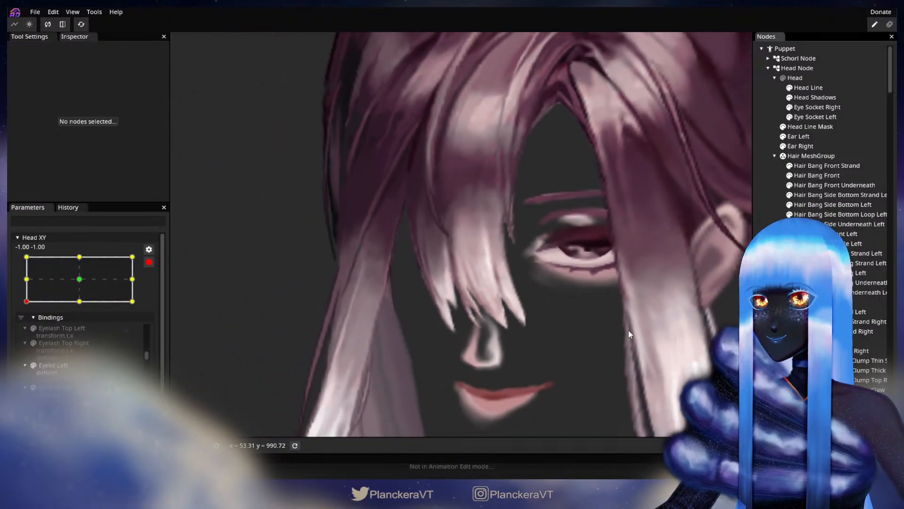
scroll(631, 332, "down", 4)
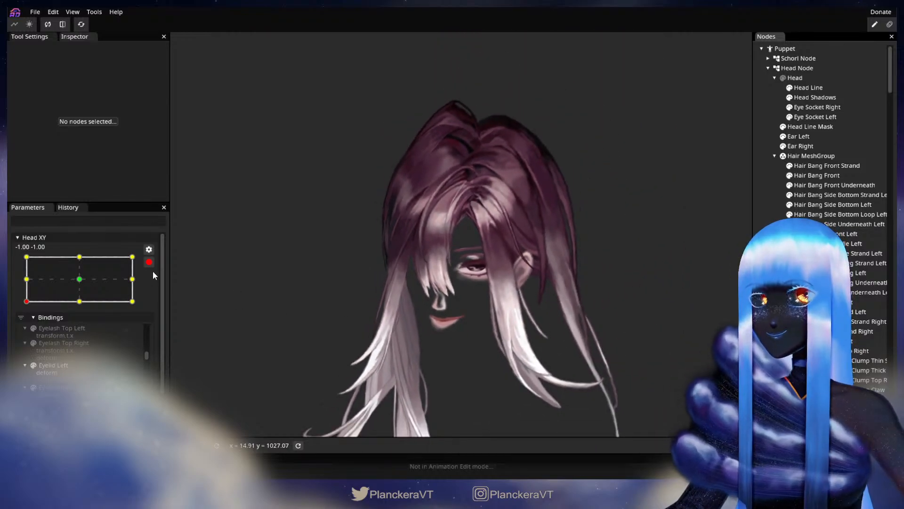
left_click_drag(27, 330, 11, 282)
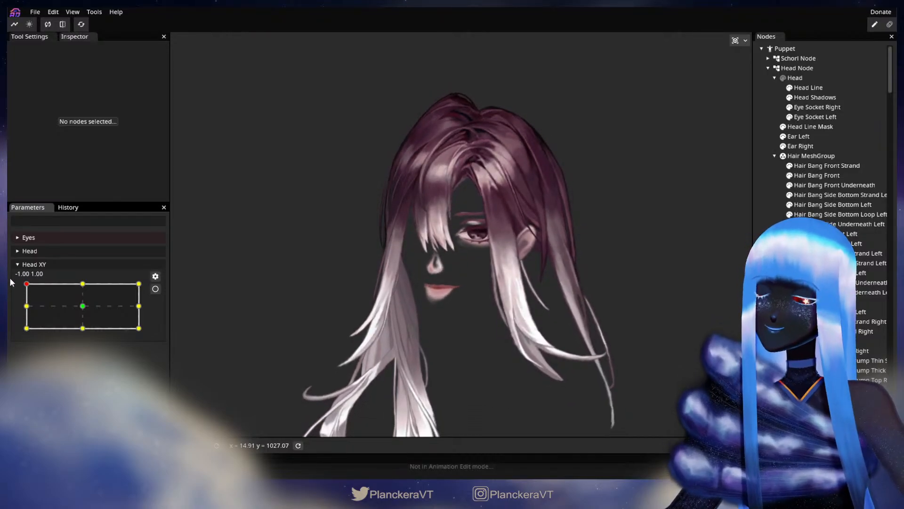
left_click_drag(10, 286, 7, 332)
Reopen the Head XY -1.00 -1.00 keypoint and fine-tune Hair Bang Front's vertices along the left side of the middle strand.
left_click(155, 289)
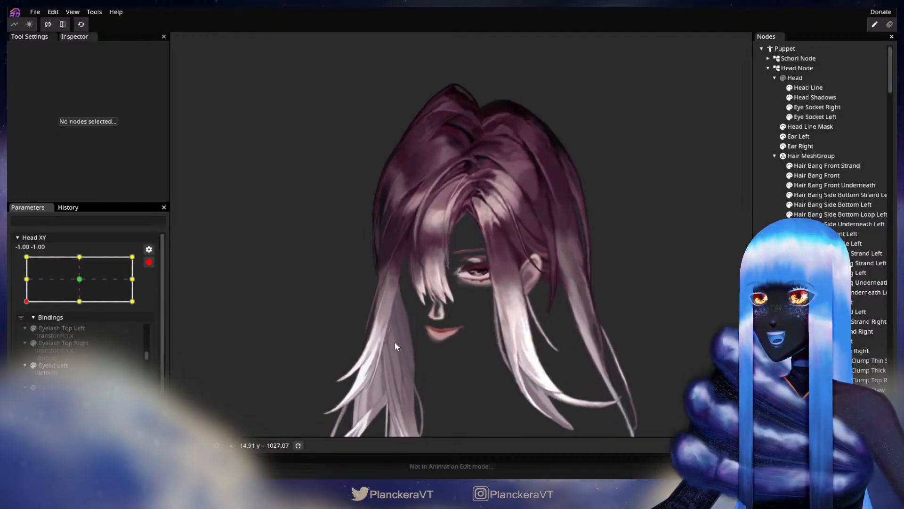
scroll(396, 338, "up", 3)
left_click_drag(404, 331, 493, 306)
scroll(532, 344, "up", 5)
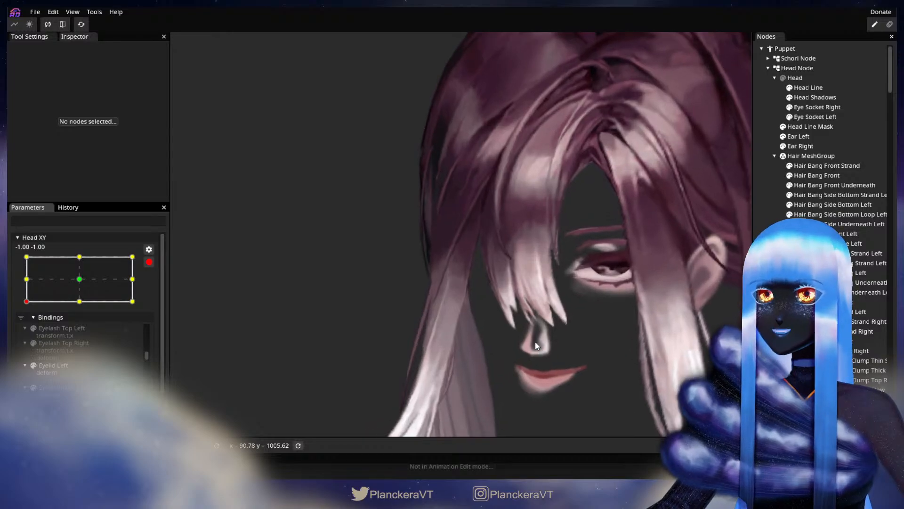
left_click_drag(540, 345, 483, 323)
scroll(490, 323, "up", 3)
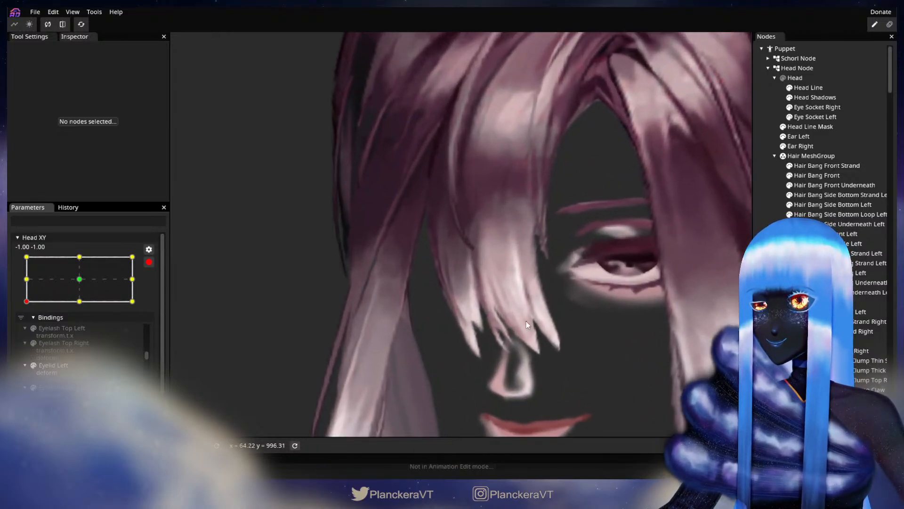
left_click(817, 176)
scroll(488, 271, "up", 2)
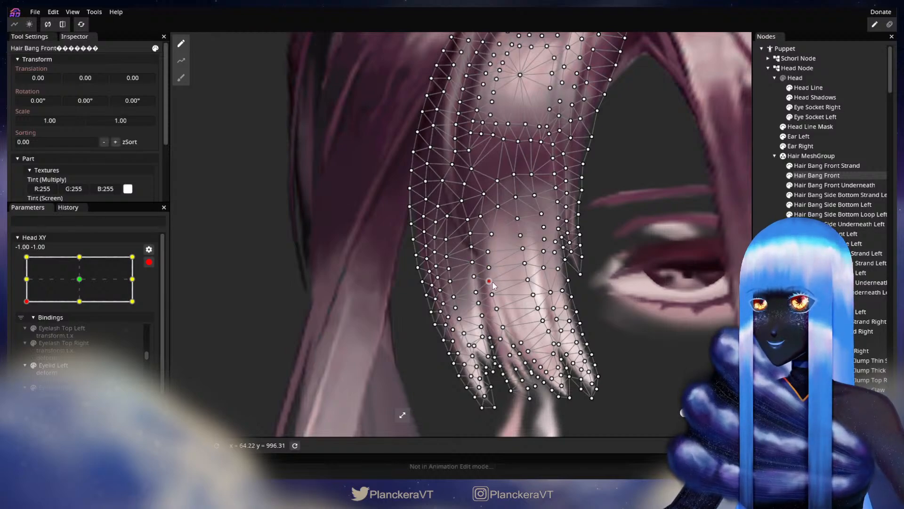
left_click(765, 302)
Leave keypoint editing and recheck the left side of the middle strand by moving Head XY and returning it to -1.00 -1.00.
scroll(607, 356, "down", 5)
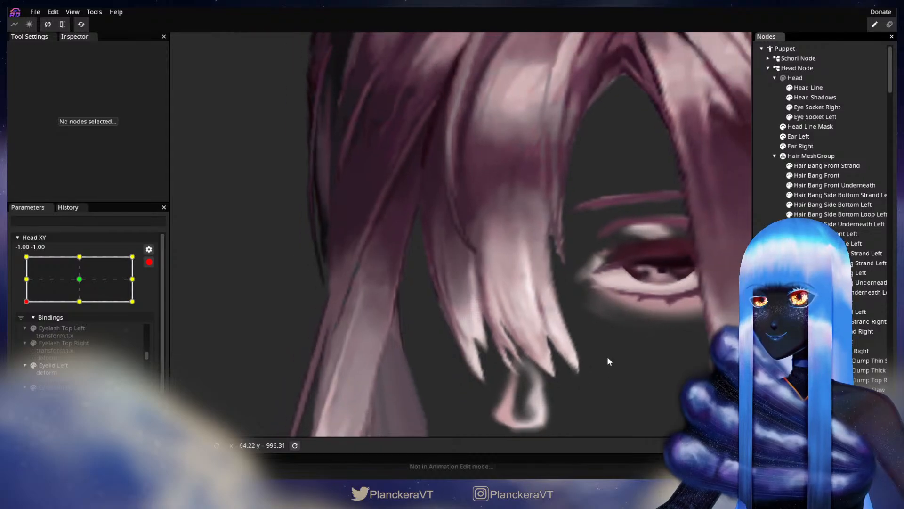
scroll(616, 359, "down", 5)
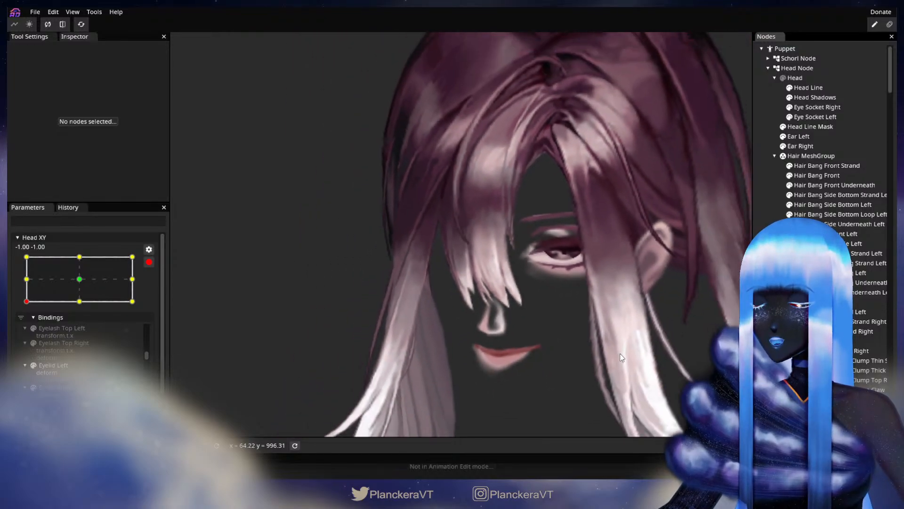
scroll(617, 356, "down", 4)
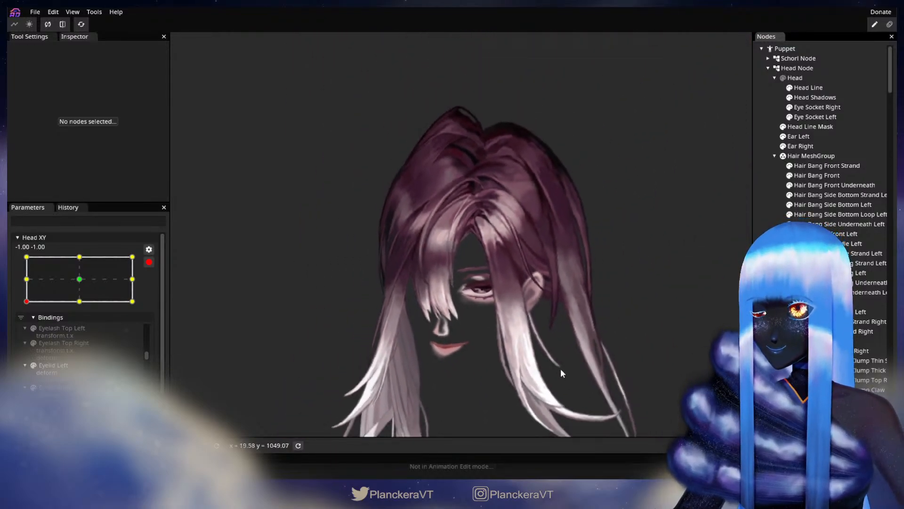
left_click(148, 263)
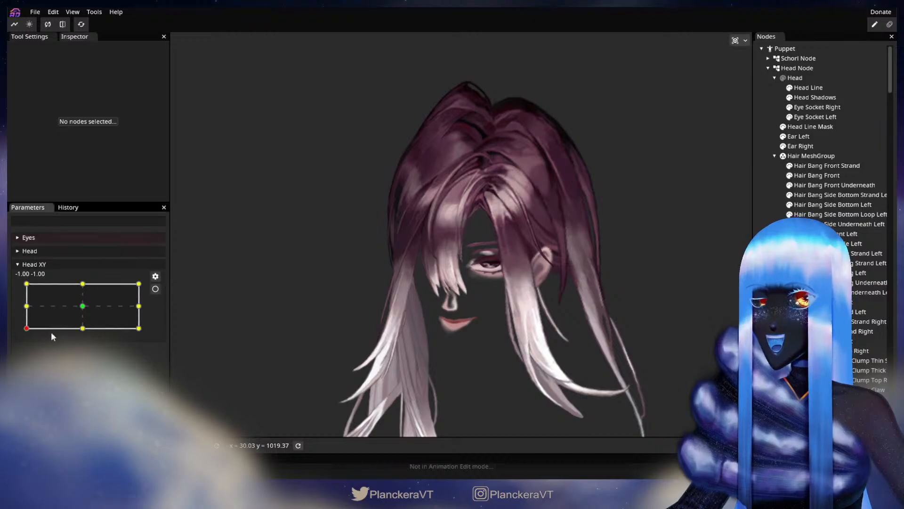
mouse_move(25, 334)
left_mouse_down()
mouse_move(16, 291)
mouse_move(24, 335)
mouse_move(87, 331)
mouse_move(30, 335)
mouse_move(25, 326)
mouse_move(38, 339)
mouse_move(81, 337)
mouse_move(24, 341)
left_mouse_up()
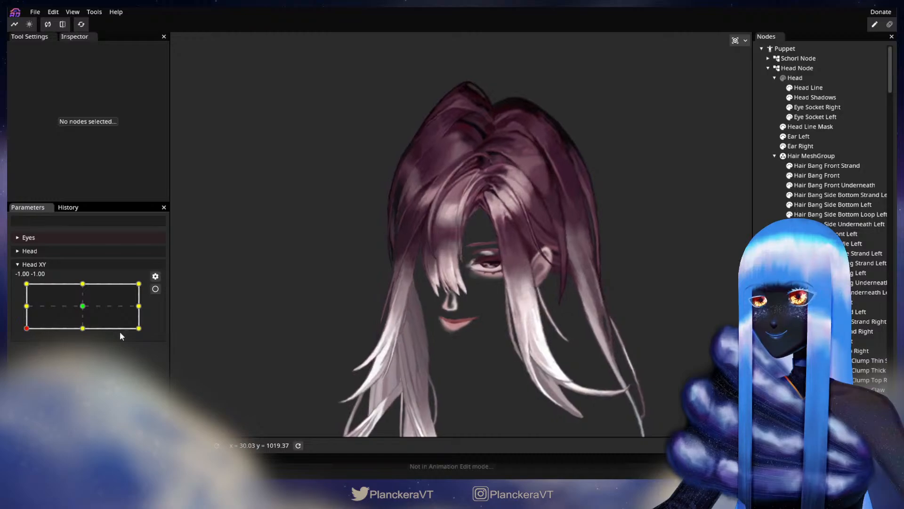
Reshape the tips of Hair Bang Front's middle and right strands at Head XY -1.00 -1.00 using the size 8.00 Circle Brush.
scroll(471, 364, "up", 5)
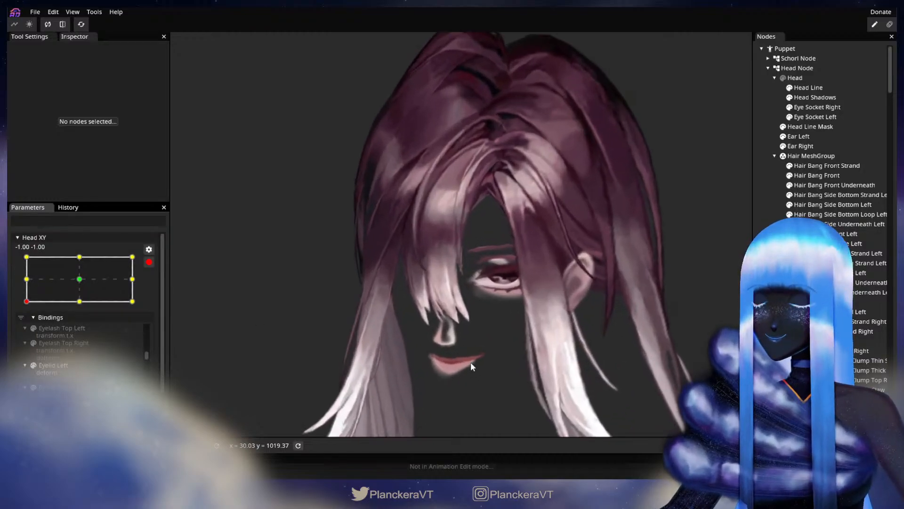
scroll(504, 318, "up", 5)
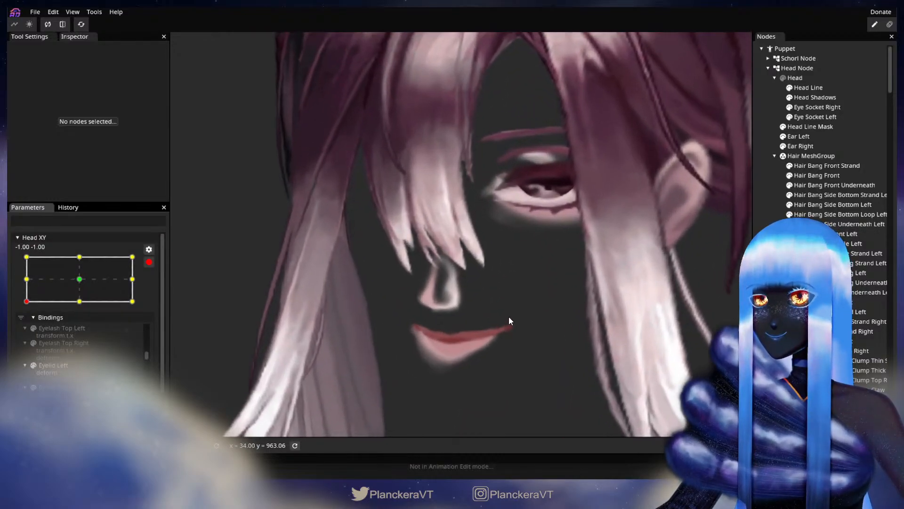
left_click(816, 178)
scroll(584, 318, "up", 3)
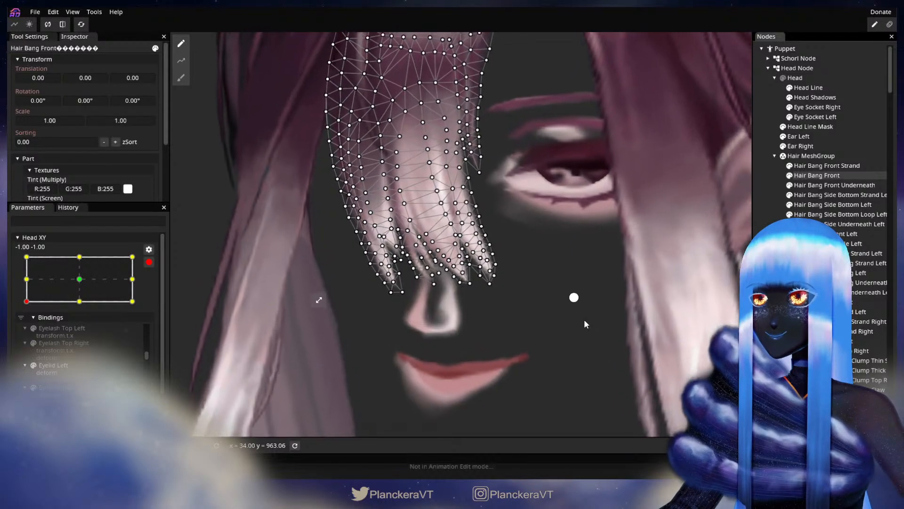
scroll(455, 299, "up", 2)
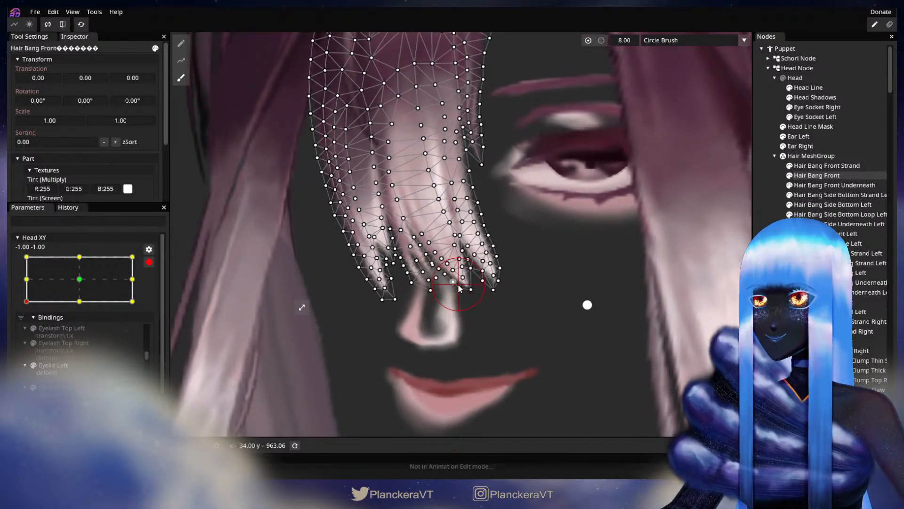
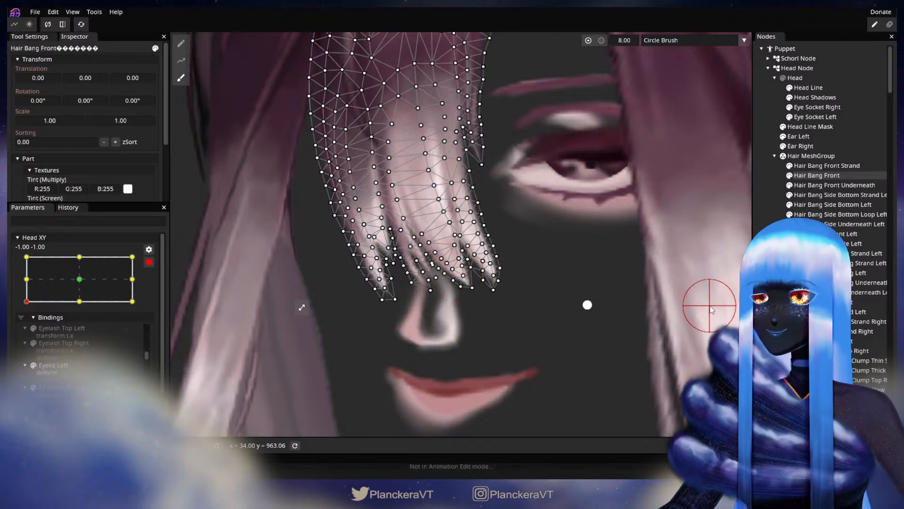
left_click(764, 298)
Exit keypoint editing and review the reshaped strand tips on the whole head by moving Head XY back to -1.00 -1.00.
scroll(555, 339, "down", 5)
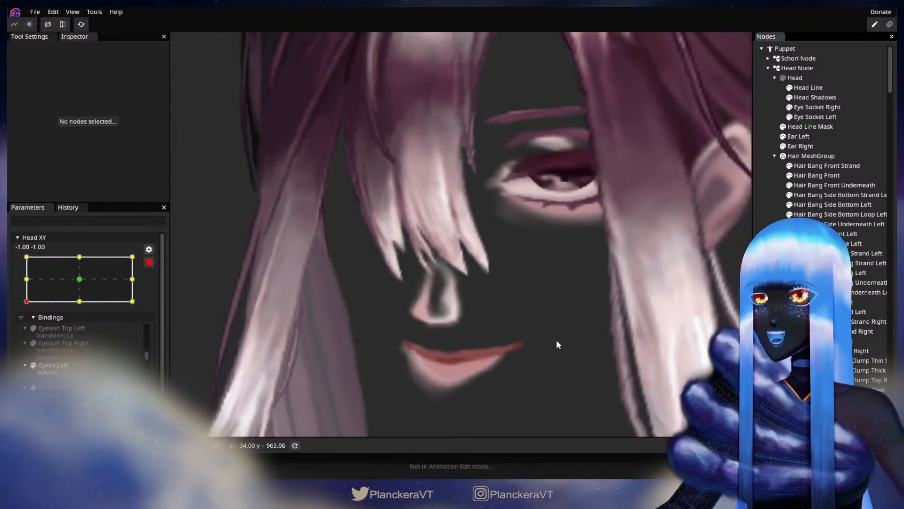
scroll(566, 328, "down", 4)
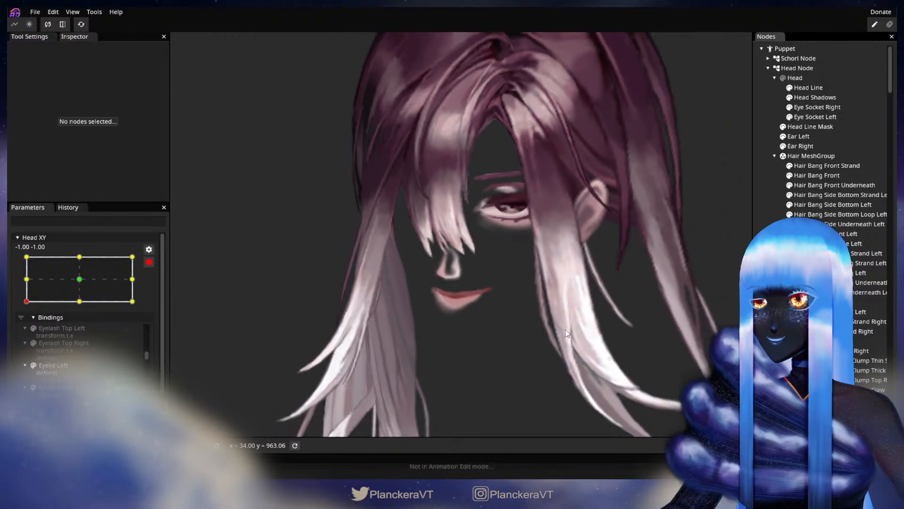
left_click_drag(564, 330, 560, 367)
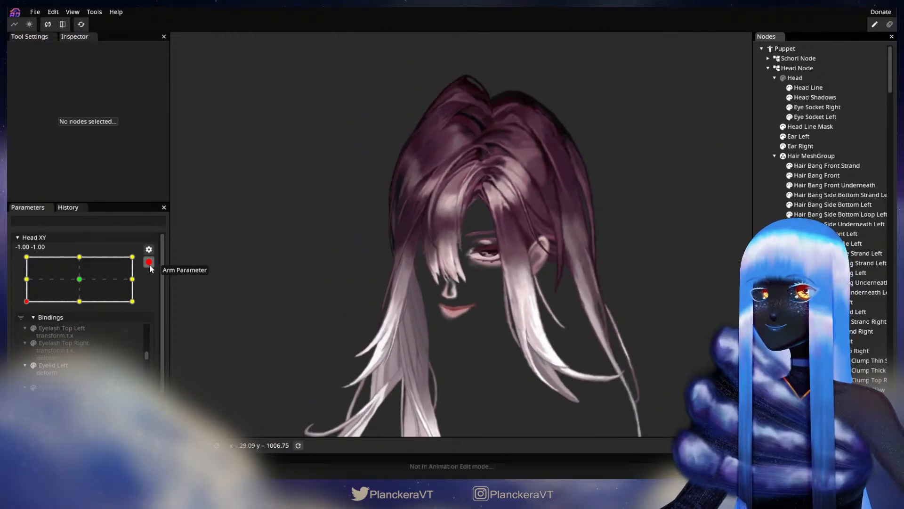
mouse_move(27, 331)
left_mouse_down()
mouse_move(87, 335)
mouse_move(18, 339)
left_mouse_up()
Reopen the Head XY -1.00 -1.00 keypoint and touch up the strand tips of Hair Bang Front with the size 8.00 Circle Brush.
left_click(155, 289)
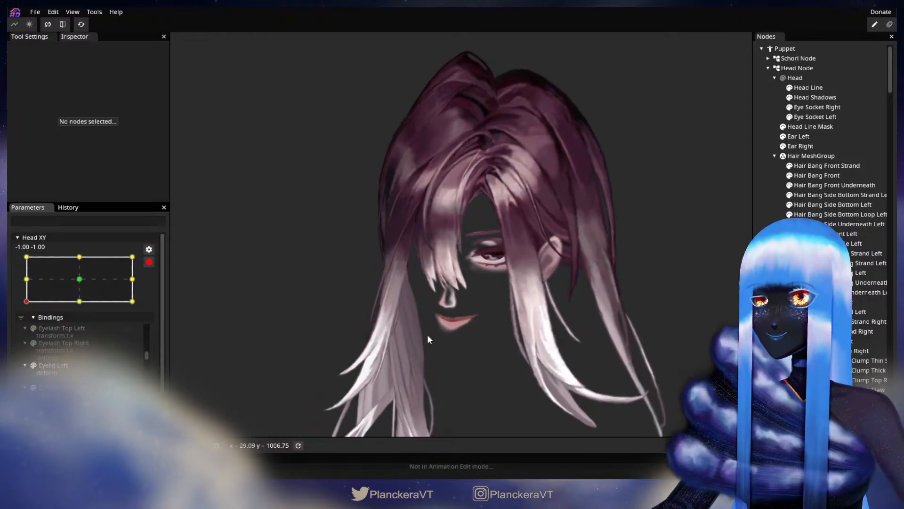
scroll(448, 337, "up", 5)
scroll(451, 338, "up", 4)
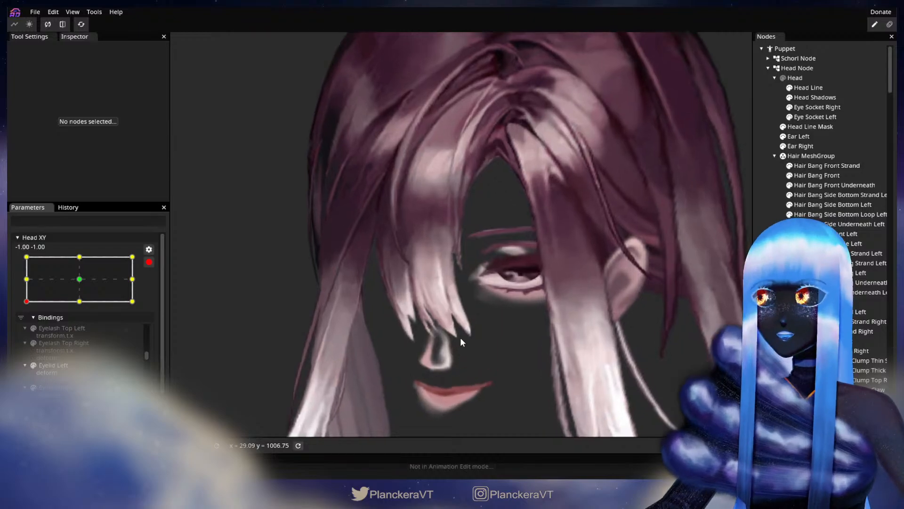
left_click_drag(461, 338, 514, 295)
scroll(518, 300, "up", 4)
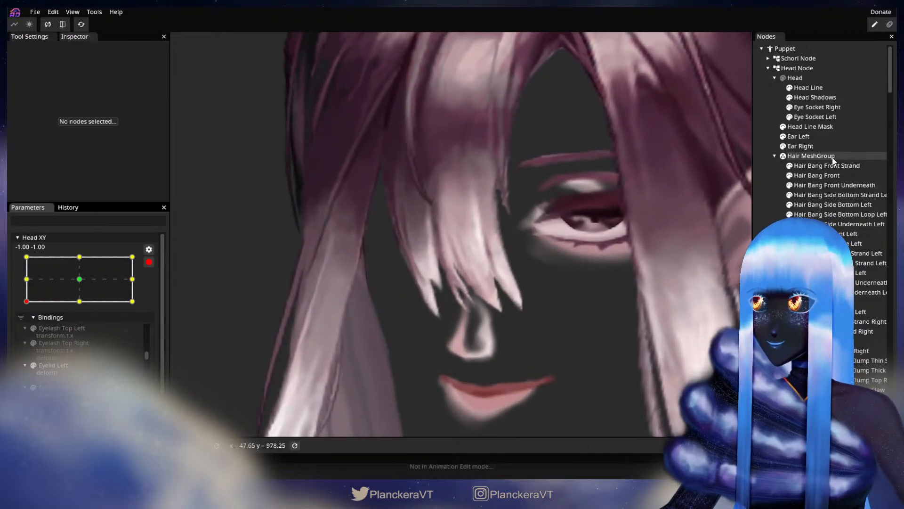
left_click(837, 176)
scroll(523, 325, "up", 4)
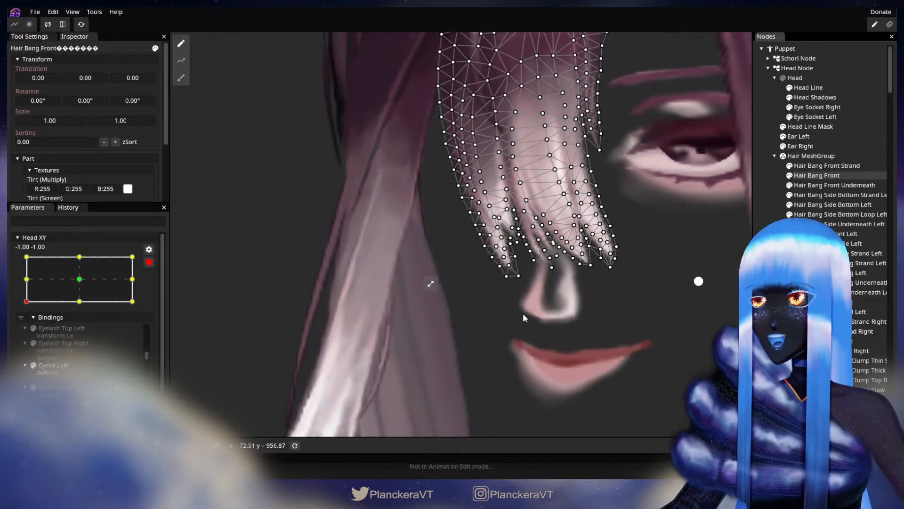
left_click(182, 78)
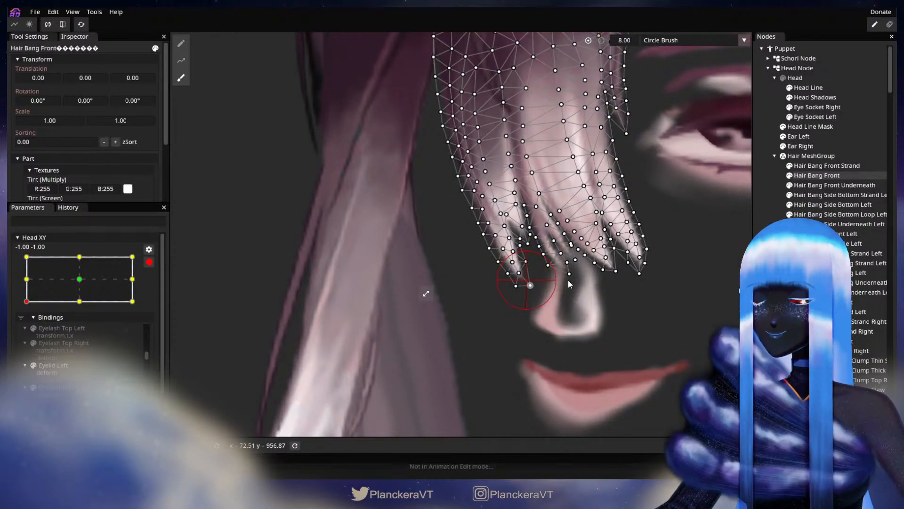
left_click(762, 282)
Leave keypoint editing and move Head XY from -1.00 -1.00 to the opposite corner at 1.00 1.00.
scroll(615, 329, "down", 5)
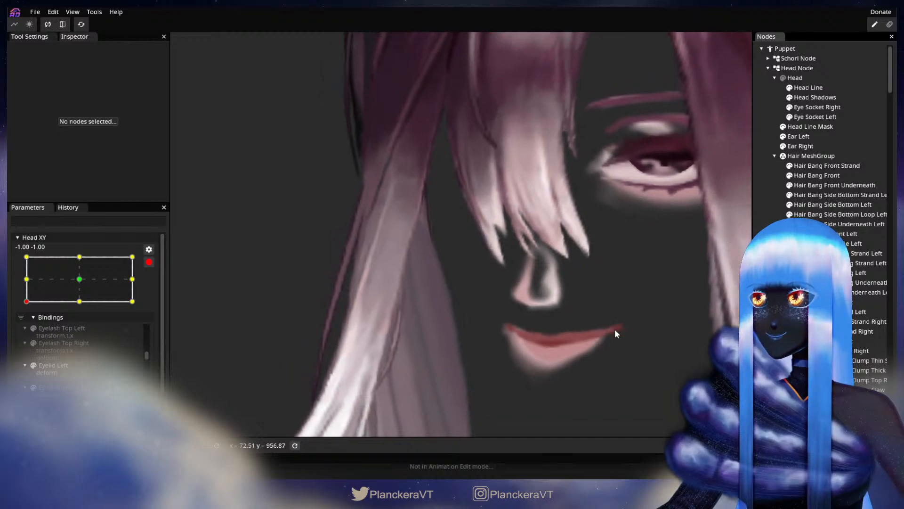
scroll(615, 330, "down", 3)
left_click_drag(580, 284, 526, 350)
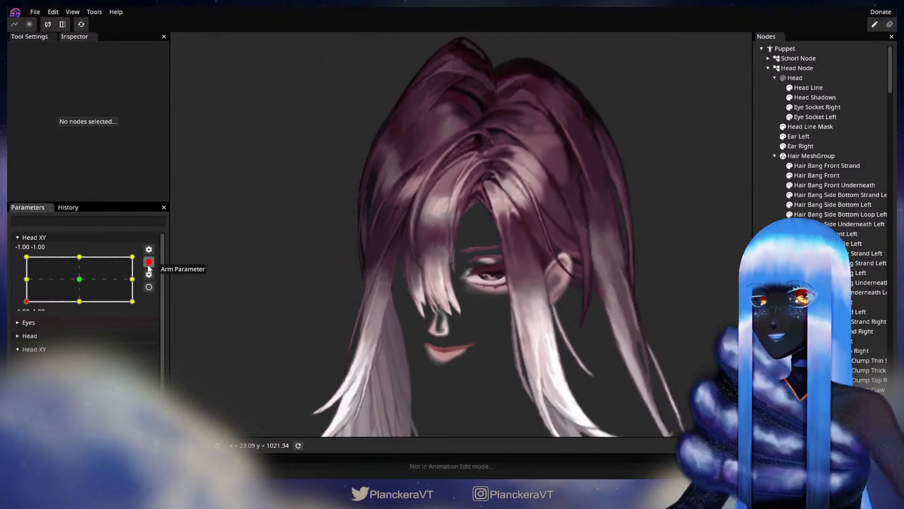
left_click(149, 263)
left_click_drag(27, 331, 152, 298)
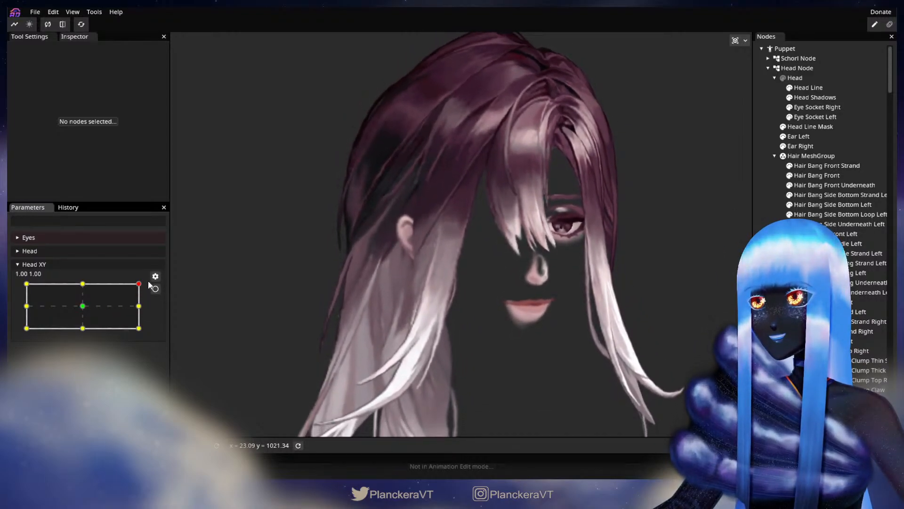
Open the Head XY 1.00 1.00 keypoint for editing and adjust Hair Bang Front's vertices along the outer edge of the left strand.
left_click_drag(412, 299, 325, 359)
scroll(357, 349, "up", 5)
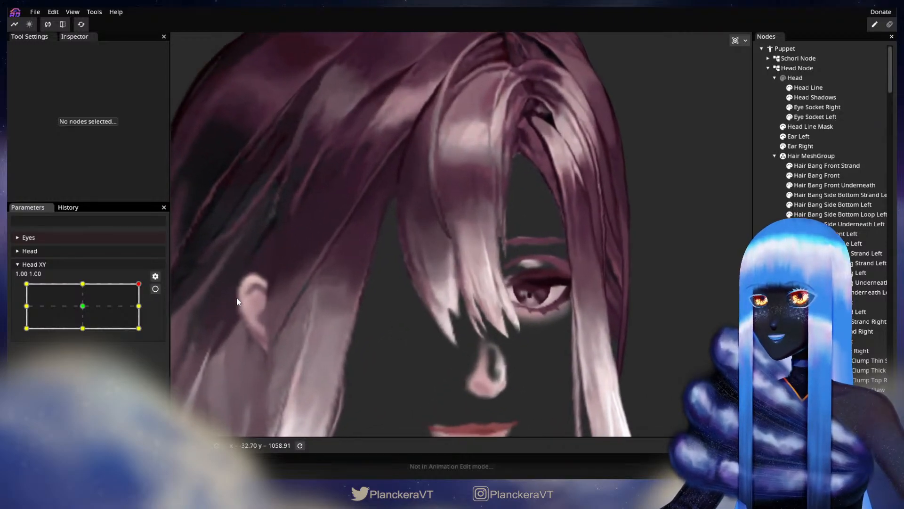
mouse_move(139, 284)
left_mouse_down()
mouse_move(149, 312)
mouse_move(151, 285)
left_mouse_up()
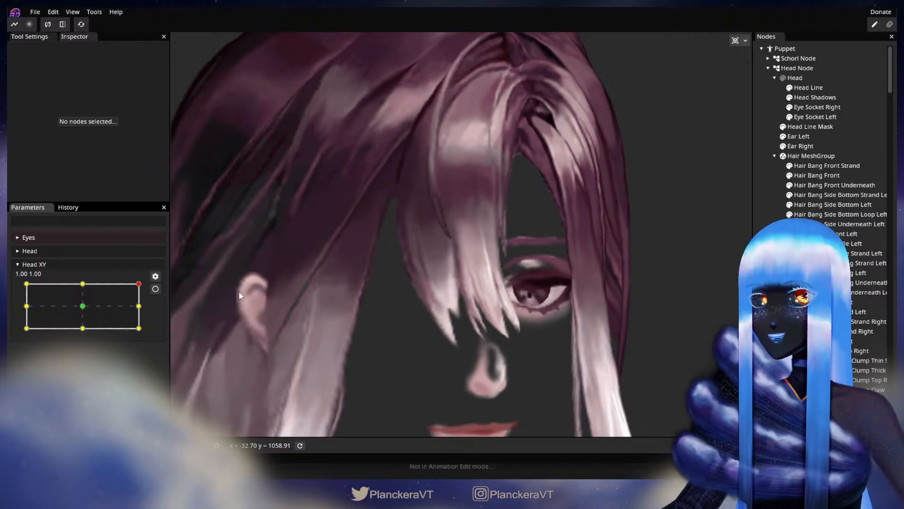
left_click(155, 289)
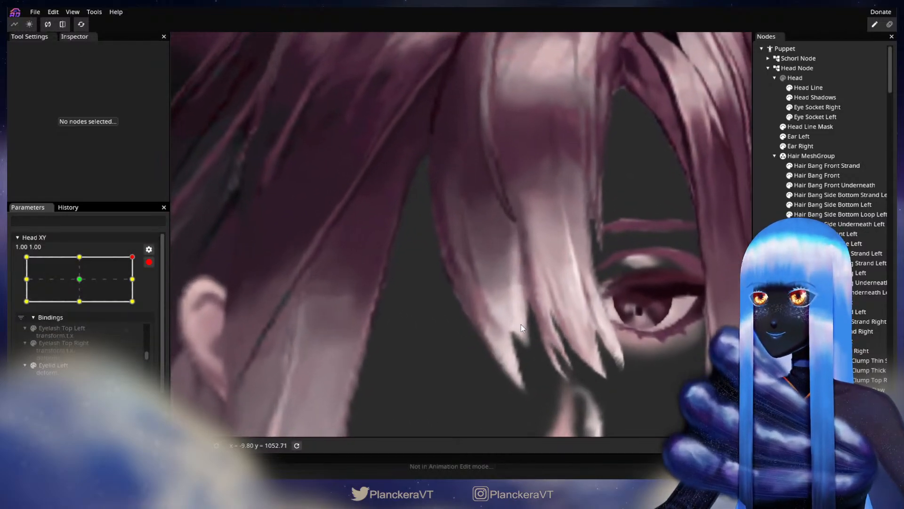
left_click(863, 174)
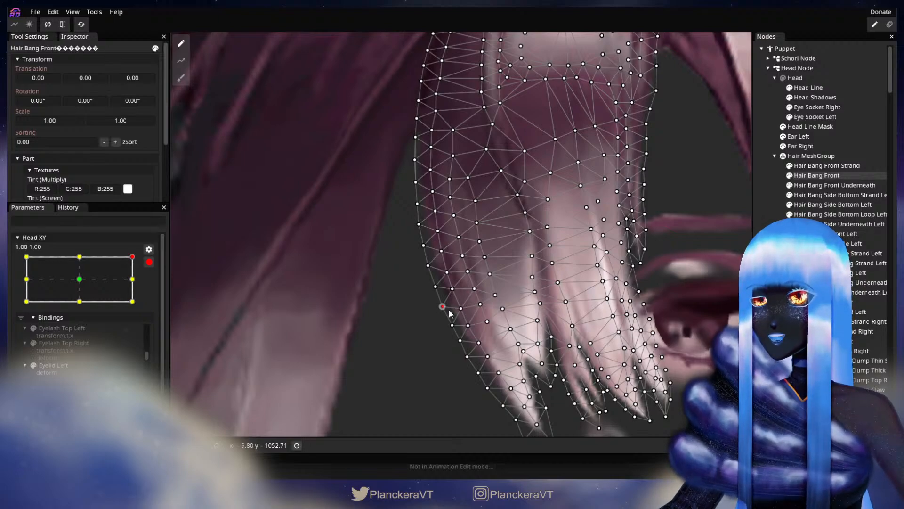
left_click_drag(468, 325, 444, 277)
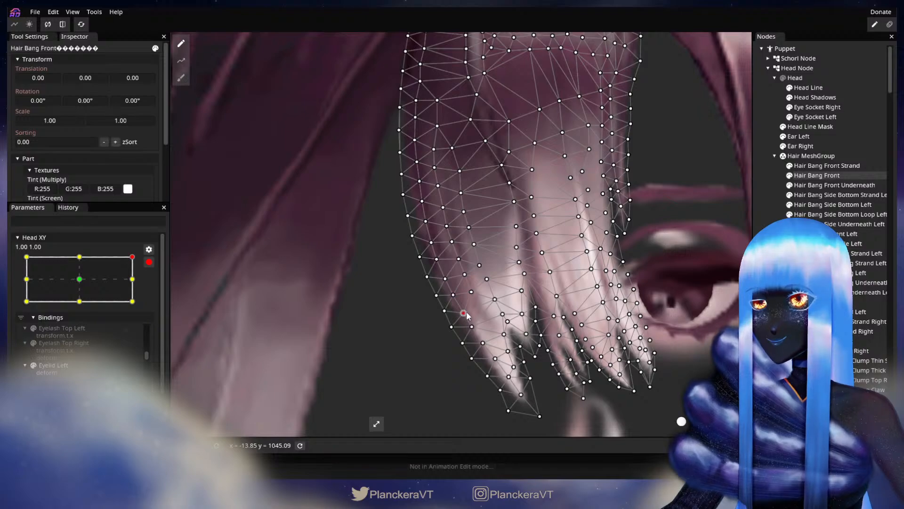
left_click(444, 311)
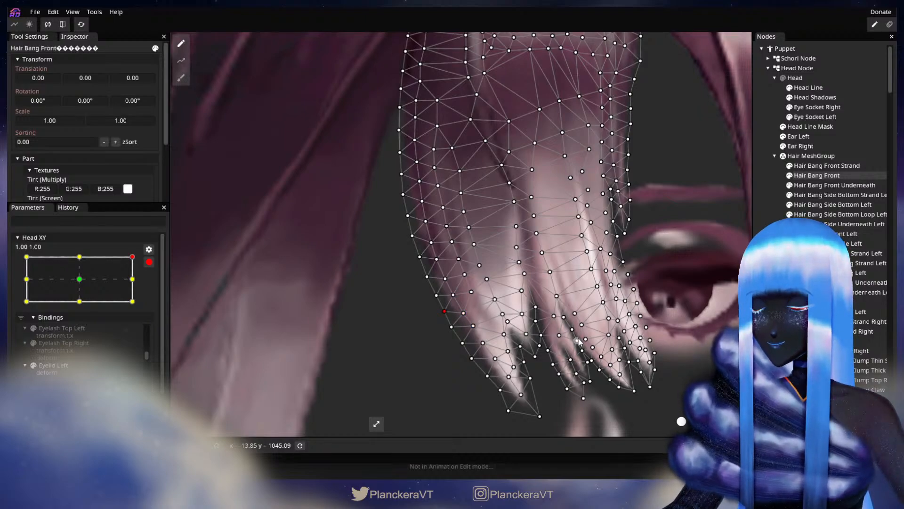
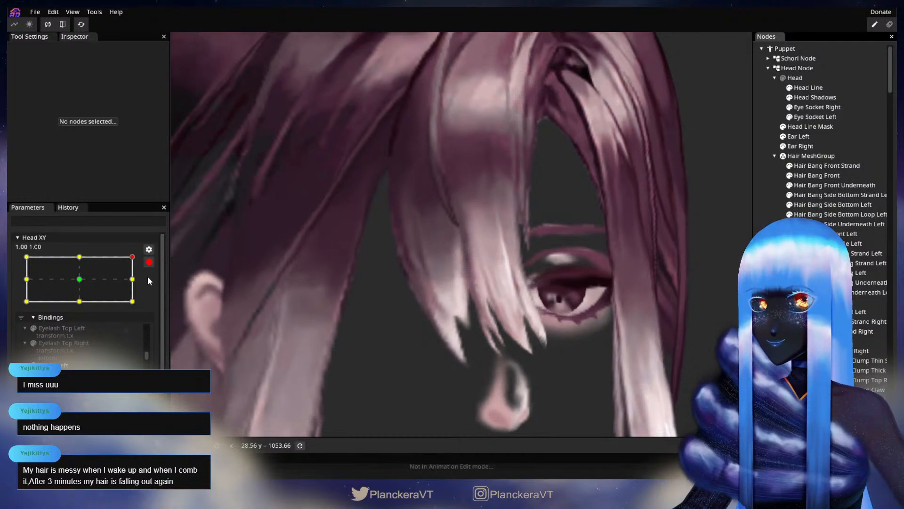
Recheck the motion near Head XY 1.00 1.00, reopen that keypoint and refine the left strand's outer-edge vertices on Hair Bang Front.
mouse_move(140, 285)
left_mouse_down()
mouse_move(141, 316)
mouse_move(141, 283)
left_mouse_up()
left_click(155, 289)
scroll(430, 323, "up", 3)
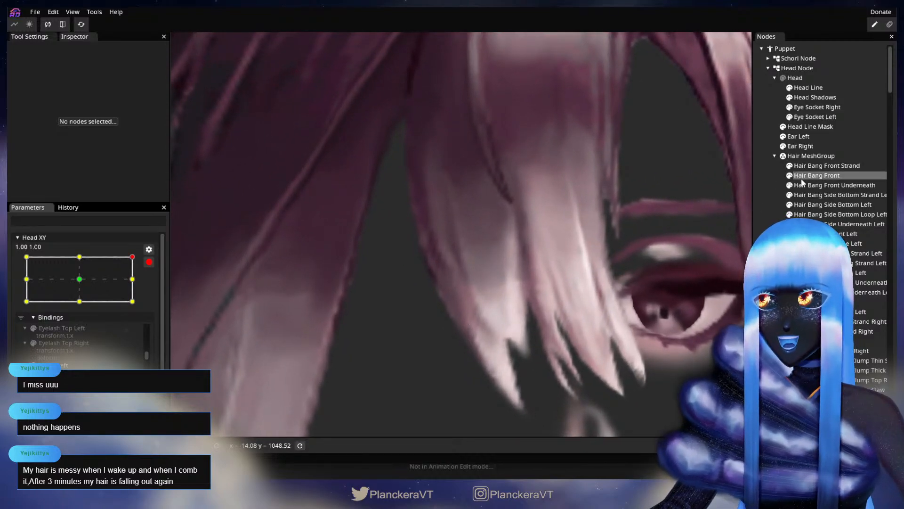
left_click(802, 177)
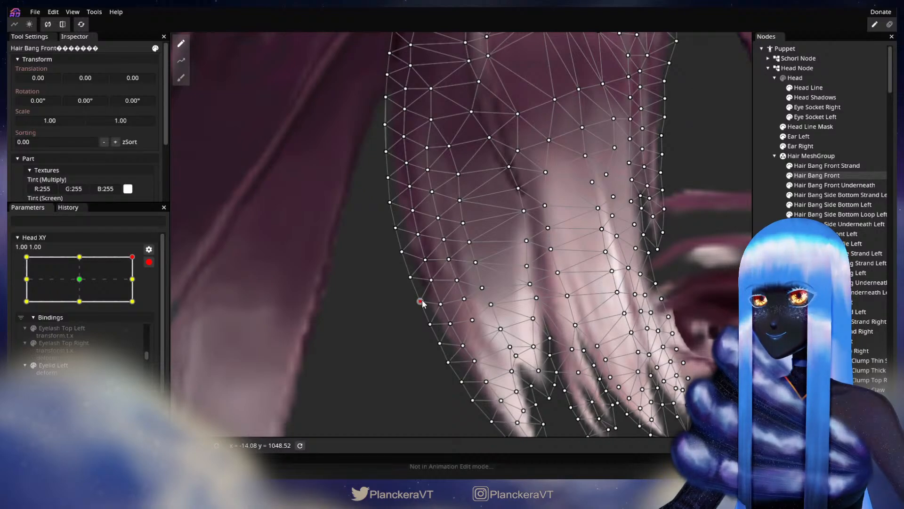
left_click(766, 303)
Exit keypoint editing and check the left strand's movement by lowering Head XY along X 1.00 and returning it to 1.00 1.00.
scroll(456, 333, "down", 4)
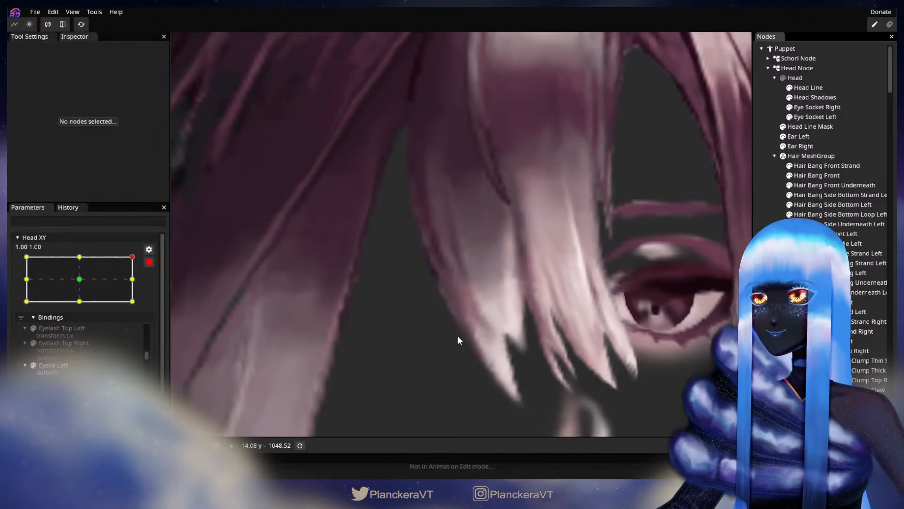
scroll(460, 329, "down", 4)
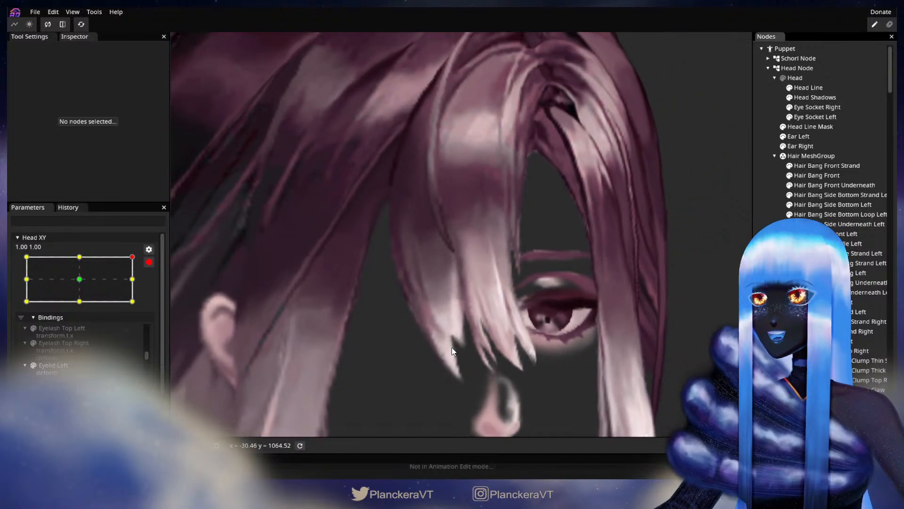
left_click(149, 262)
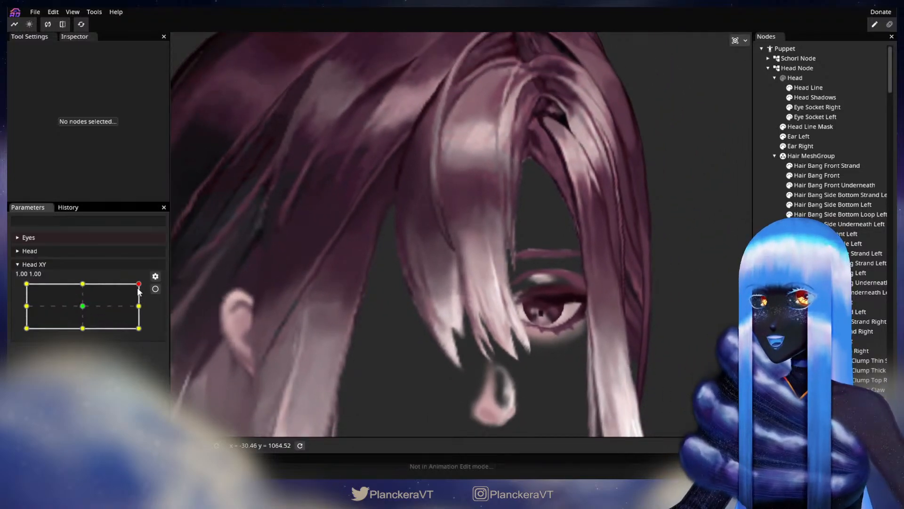
left_click_drag(140, 287, 140, 305)
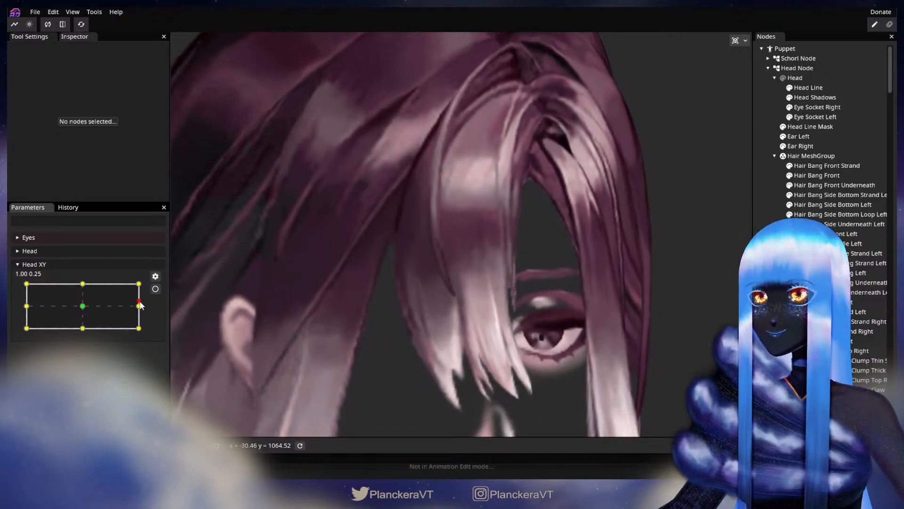
left_click_drag(143, 305, 156, 281)
Reopen the Head XY 1.00 1.00 keypoint and fine-tune Hair Bang Front's vertices inside the left strand.
left_click(156, 289)
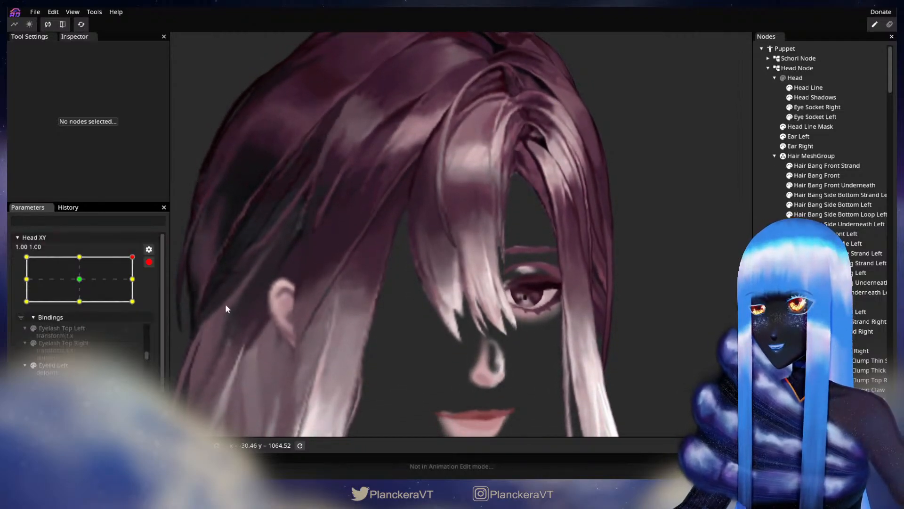
scroll(431, 323, "up", 5)
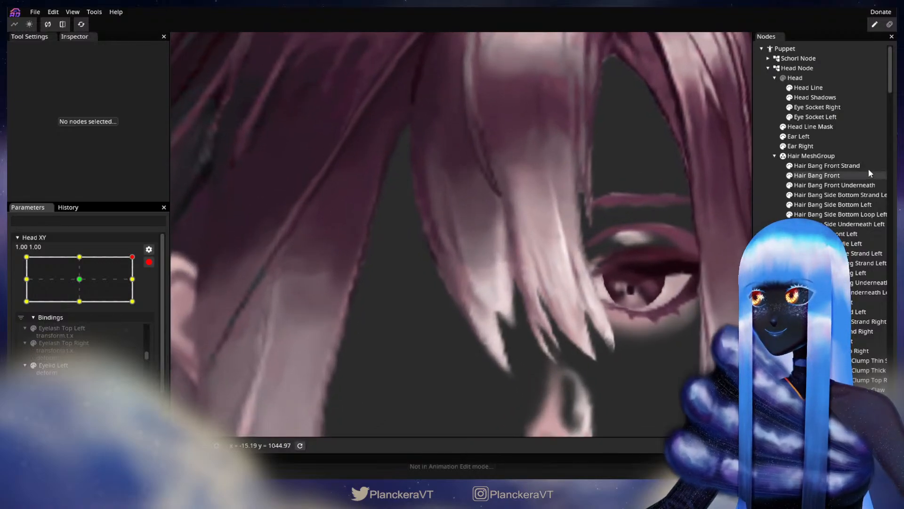
left_click(825, 177)
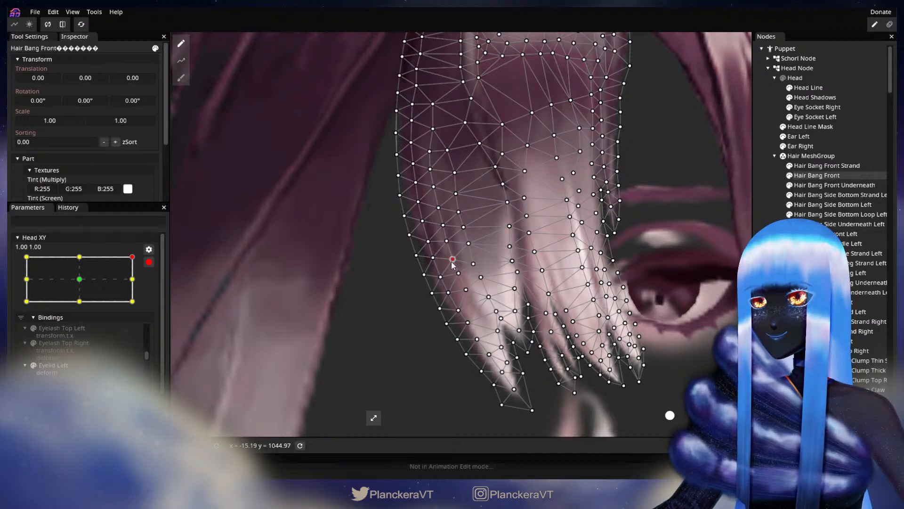
left_click(703, 255)
Leave keypoint editing and review the left strand by moving Head XY between 1.00 1.00 and 1.00 0.00.
scroll(490, 295, "down", 3)
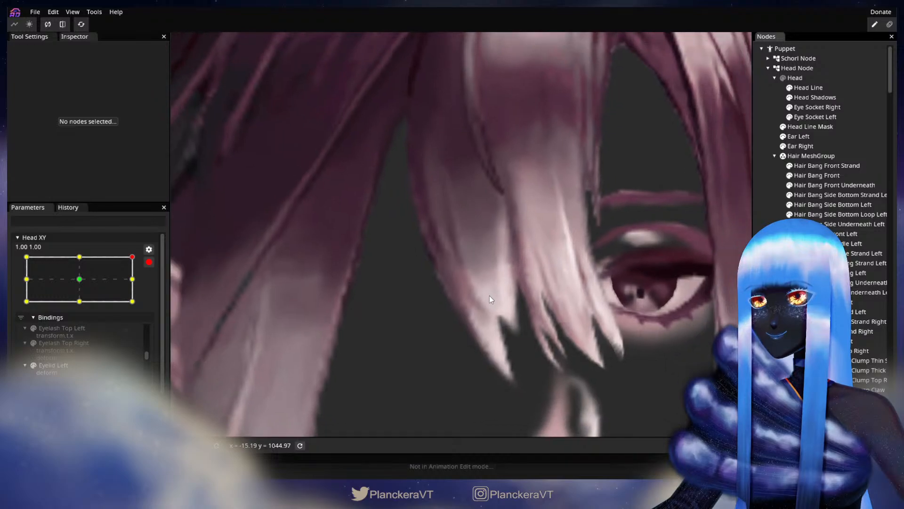
scroll(490, 284, "down", 3)
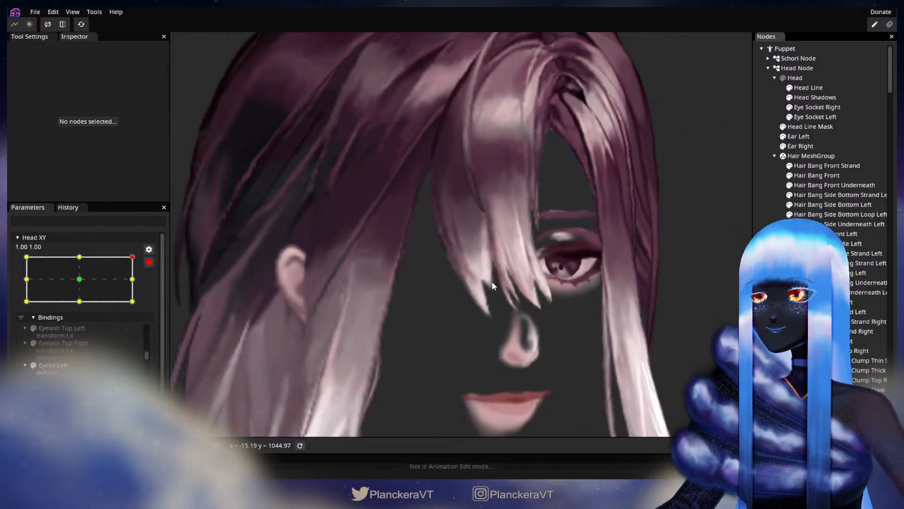
left_click(150, 263)
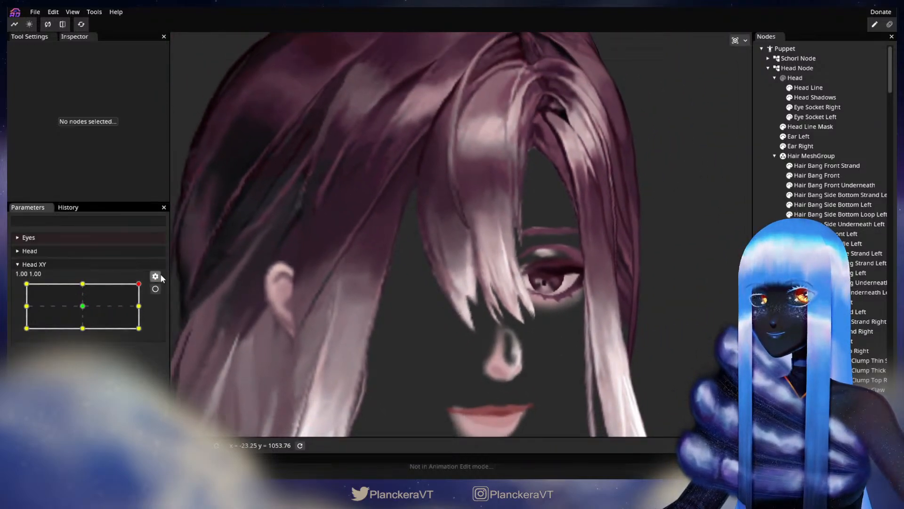
mouse_move(141, 285)
left_mouse_down()
mouse_move(145, 309)
mouse_move(148, 287)
left_mouse_up()
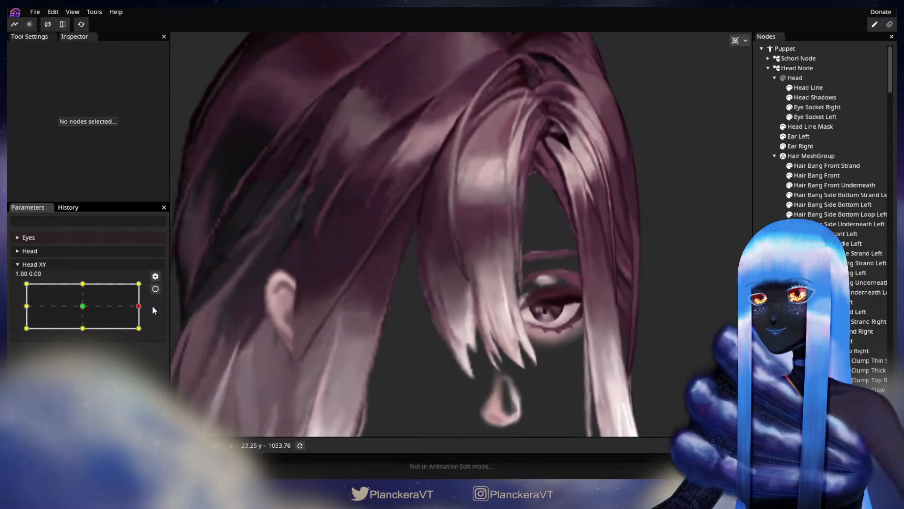
Edit the Head XY 1.00 1.00 keypoint again and smooth the lower outer contour of Hair Bang Front's left strand.
left_click(155, 288)
scroll(401, 321, "up", 5)
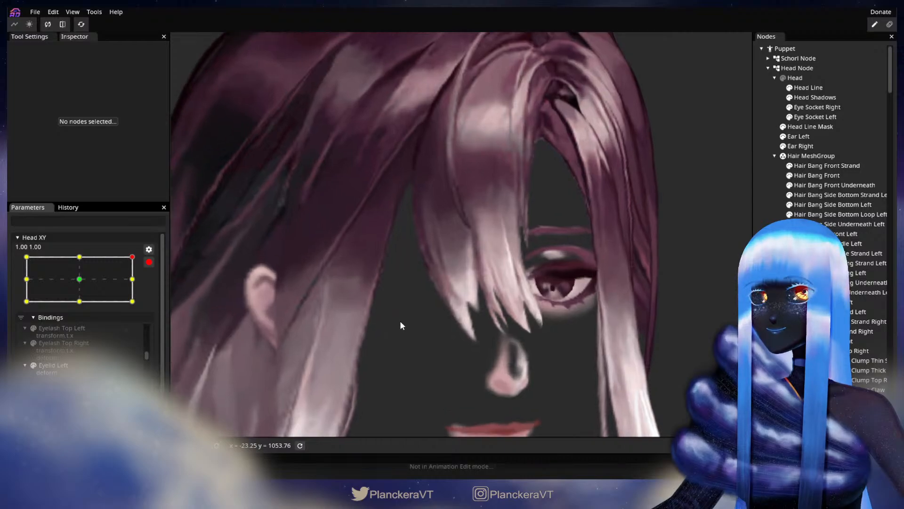
left_click_drag(414, 322, 508, 309)
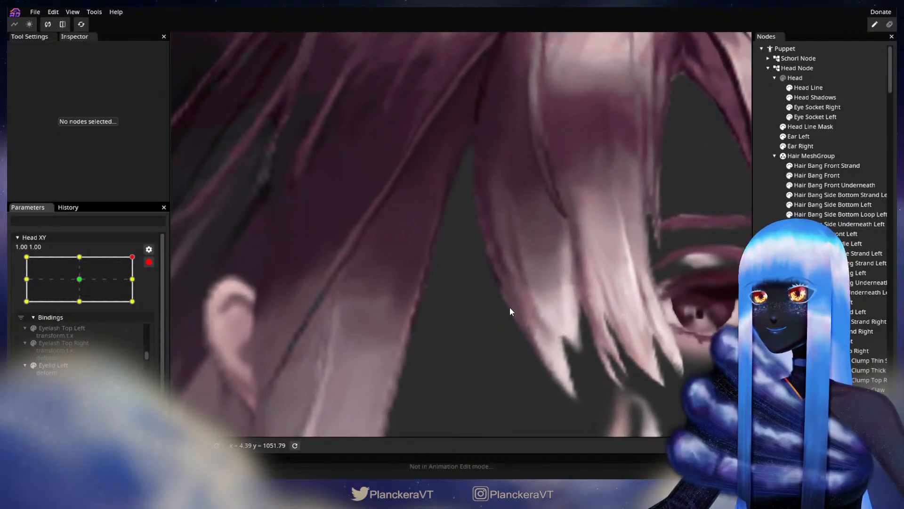
scroll(509, 309, "up", 2)
left_click(807, 176)
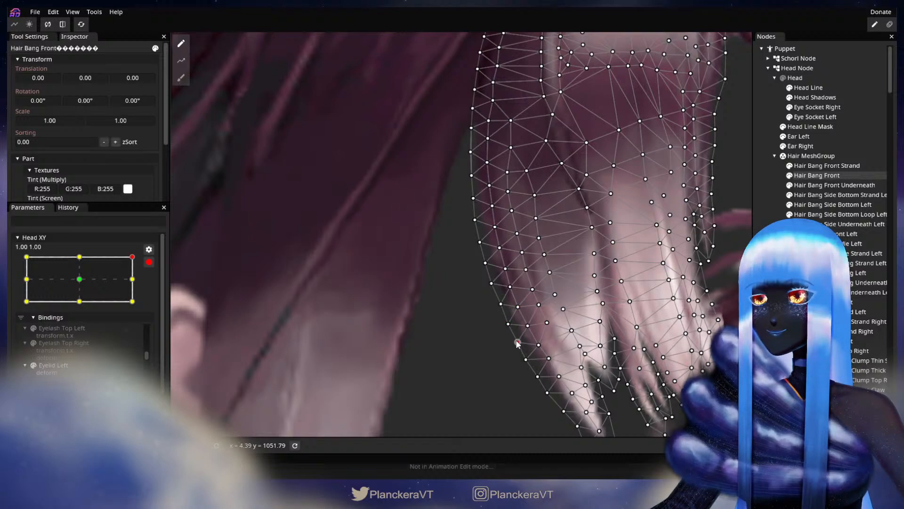
key("Escape")
Exit keypoint editing and review the smoothed left strand on the whole head by moving Head XY back to 1.00 1.00.
scroll(631, 326, "down", 5)
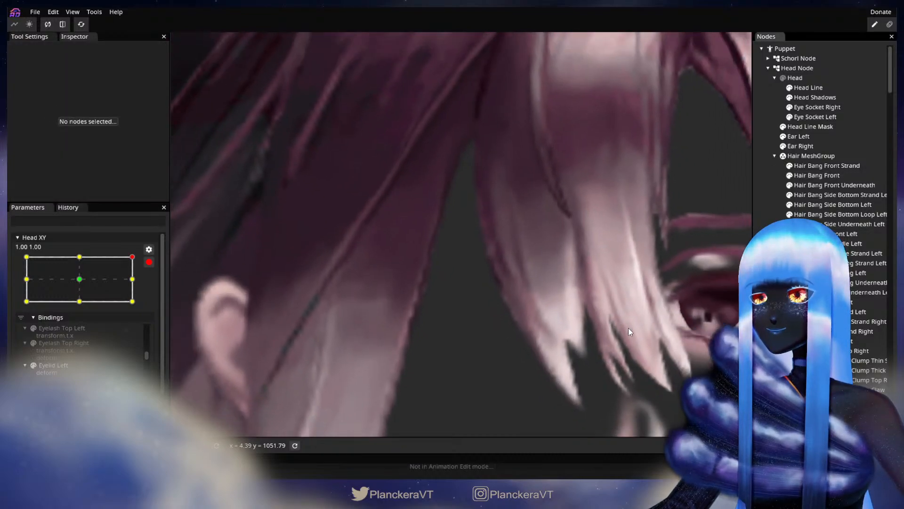
scroll(629, 326, "down", 6)
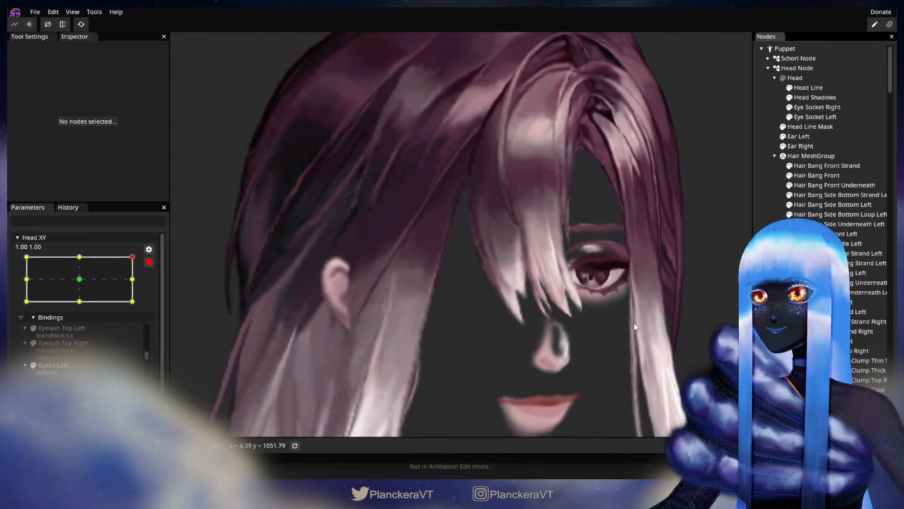
left_click(149, 262)
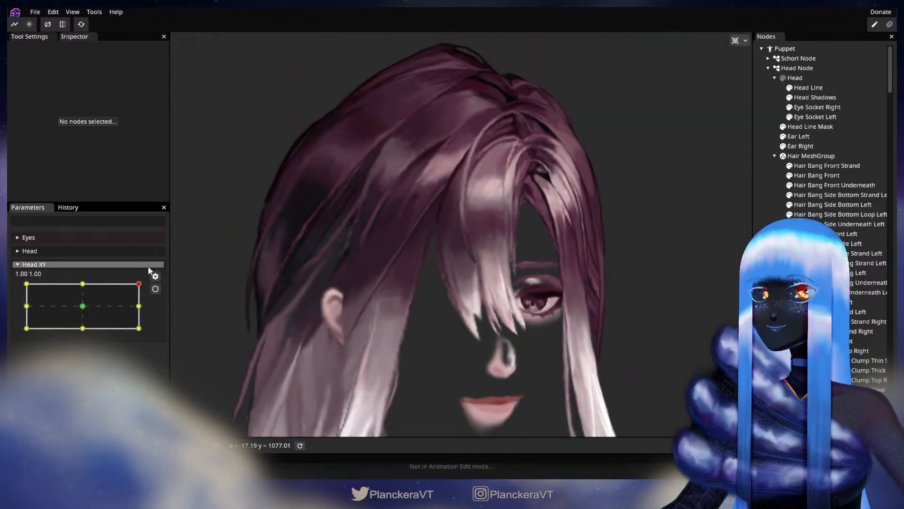
mouse_move(135, 287)
left_mouse_down()
mouse_move(141, 308)
mouse_move(144, 285)
left_mouse_up()
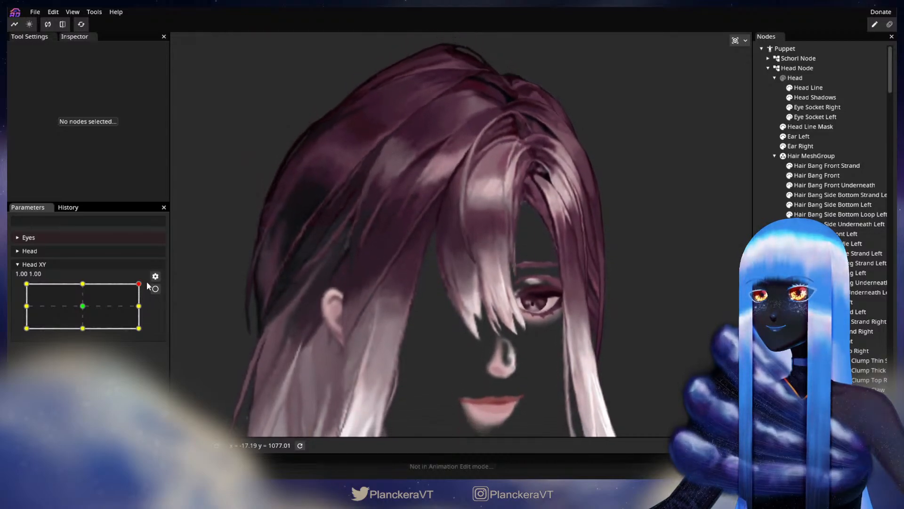
Edit the Head XY 1.00 1.00 keypoint and adjust Hair Bang Front's inner vertices along the outer side of the left strand.
left_click(155, 288)
scroll(428, 310, "up", 5)
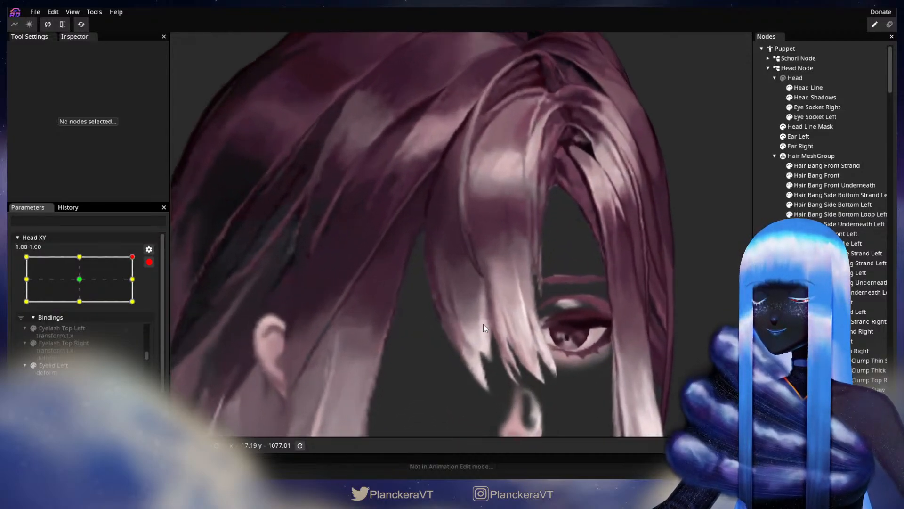
scroll(470, 327, "up", 4)
left_click_drag(460, 354, 486, 303)
scroll(495, 326, "up", 3)
left_click(833, 175)
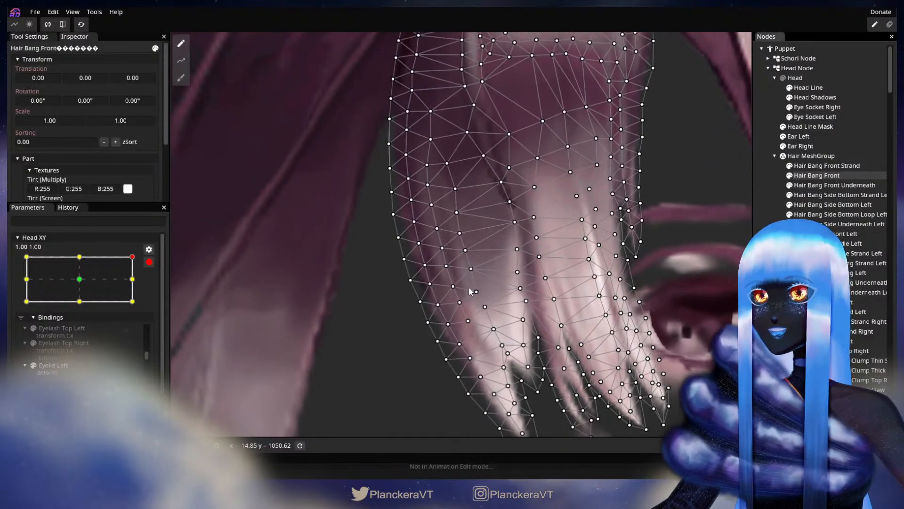
left_click(454, 286)
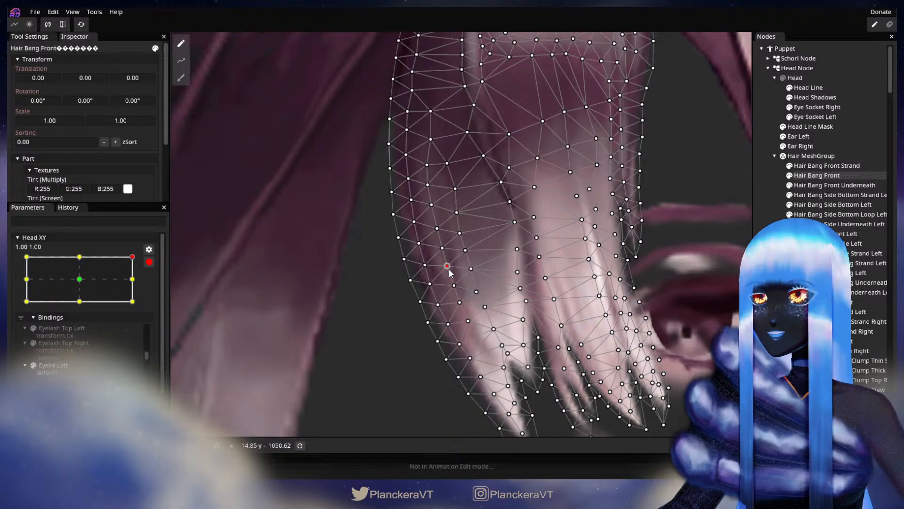
left_click(558, 310)
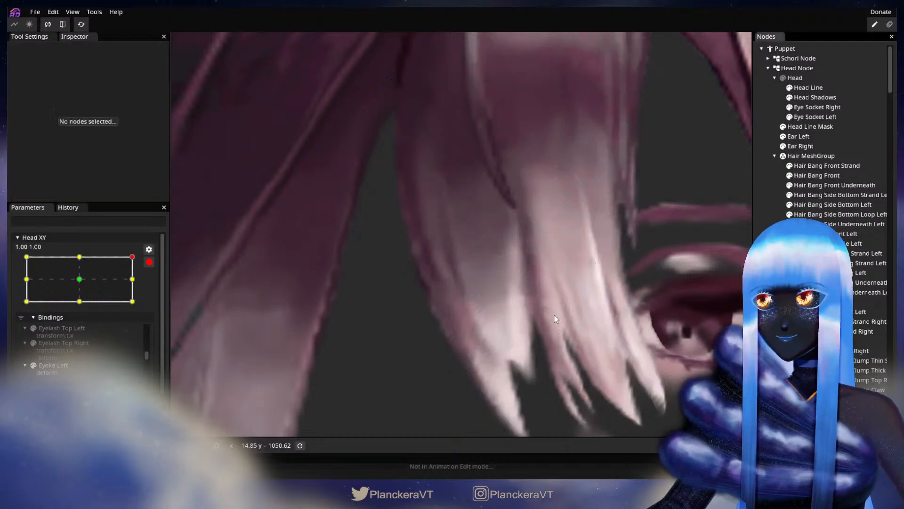
Stop keypoint editing and check the left strand's motion on the whole head by moving Head XY back to 1.00 1.00.
scroll(557, 315, "down", 10)
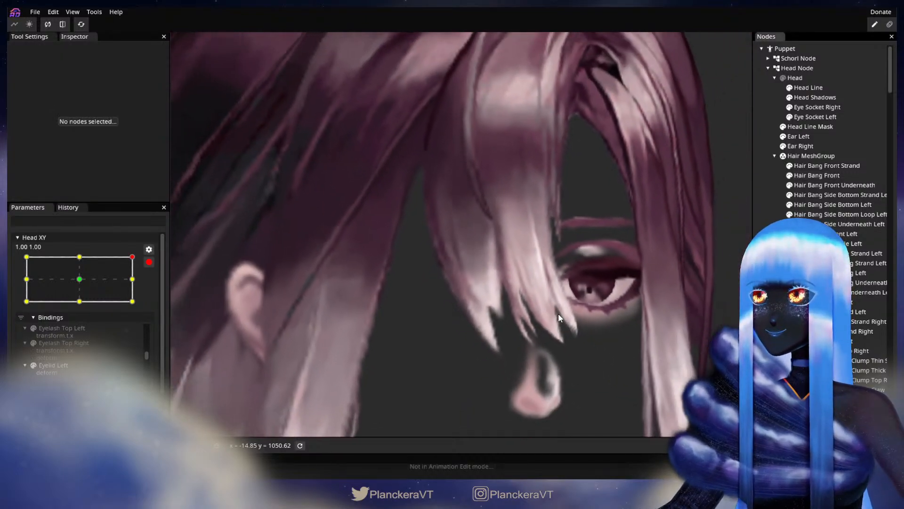
left_click_drag(568, 272, 521, 312)
scroll(522, 315, "down", 1)
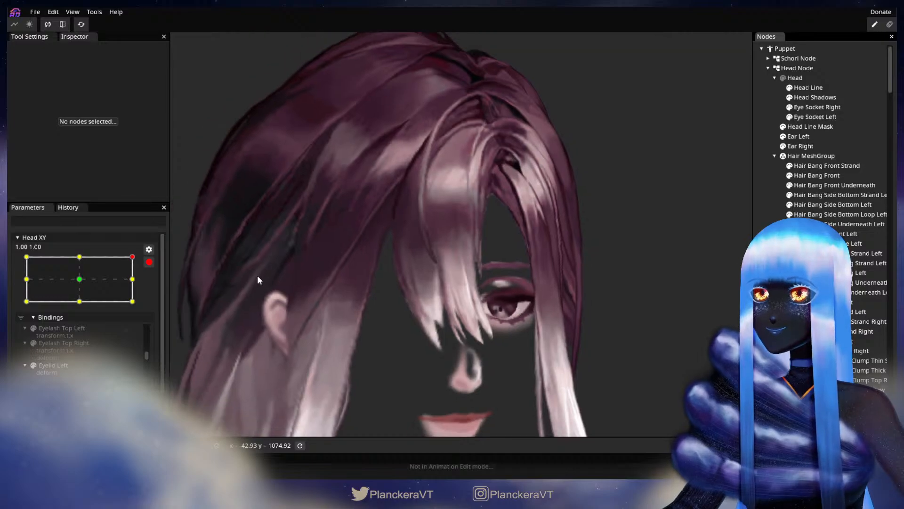
left_click(148, 261)
mouse_move(141, 283)
left_mouse_down()
mouse_move(147, 300)
mouse_move(147, 285)
left_mouse_up()
Reopen the Head XY 1.00 1.00 keypoint and reshape Hair Bang Front's lower strands with the Circle Brush at size 8.00.
left_click(150, 290)
scroll(479, 311, "up", 5)
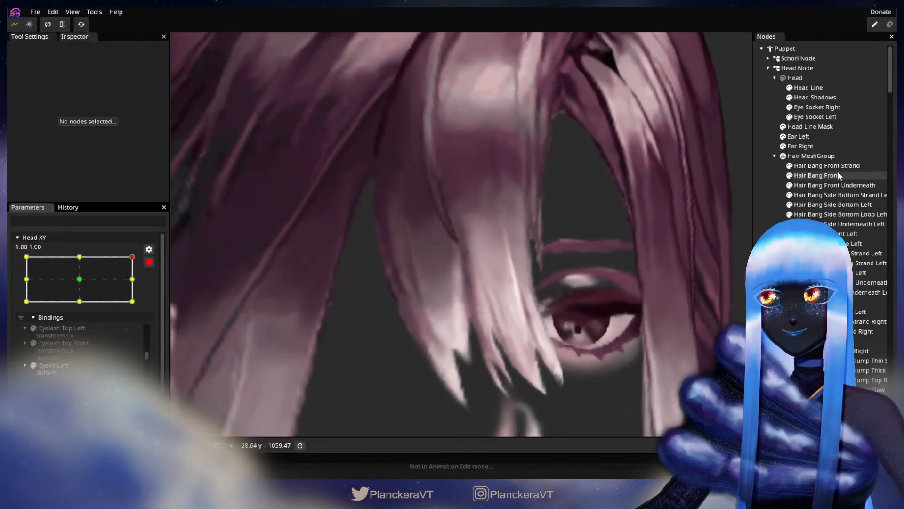
left_click(832, 175)
left_click(181, 78)
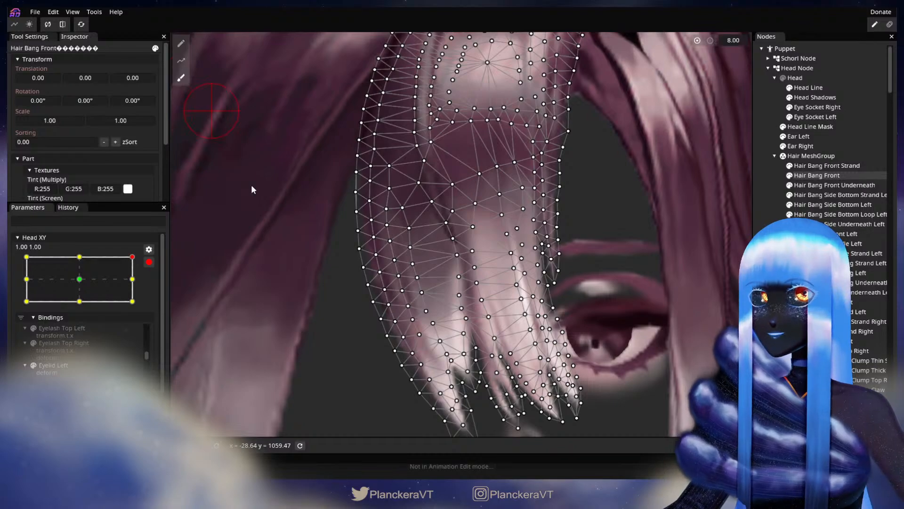
scroll(274, 231, "up", 2)
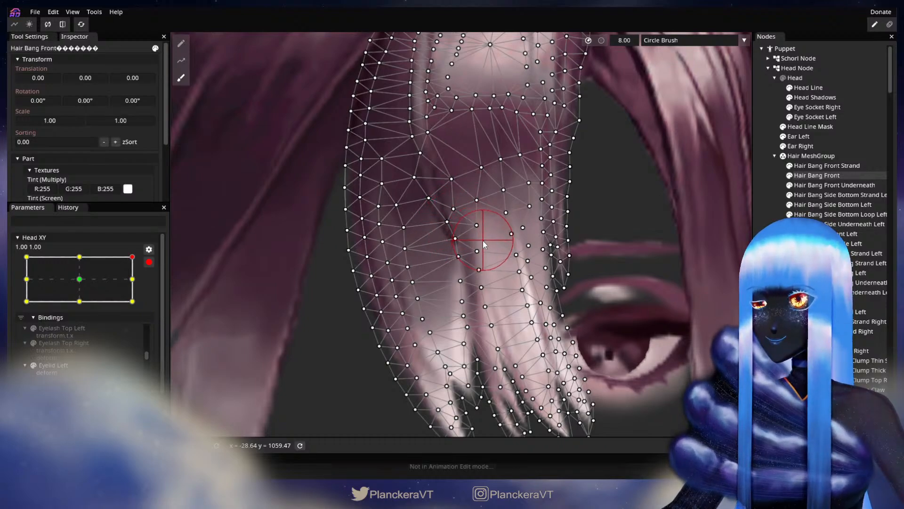
left_click(760, 255)
Exit keypoint editing and review the brushed bang strands by moving Head XY around the 1.00 1.00 corner.
scroll(520, 301, "down", 5)
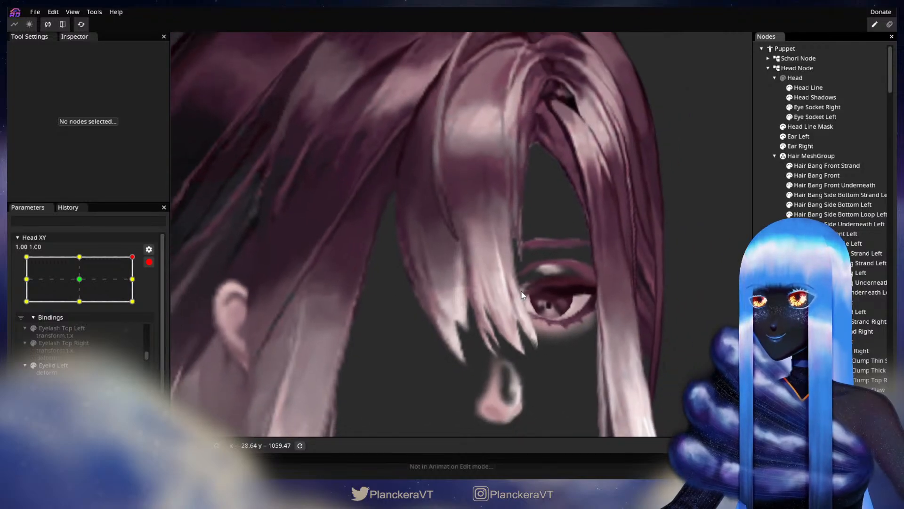
scroll(522, 295, "down", 3)
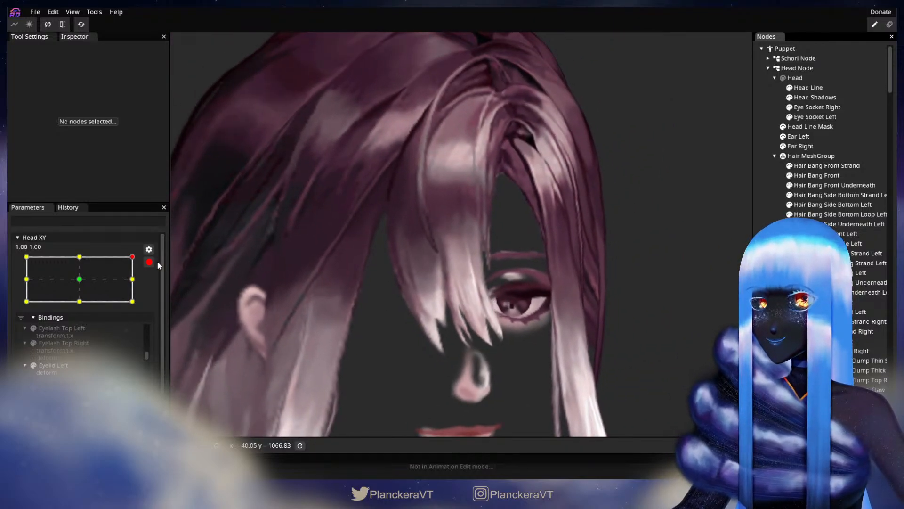
left_click(149, 263)
mouse_move(141, 287)
left_mouse_down()
mouse_move(146, 314)
mouse_move(149, 283)
mouse_move(154, 310)
mouse_move(155, 289)
left_mouse_up()
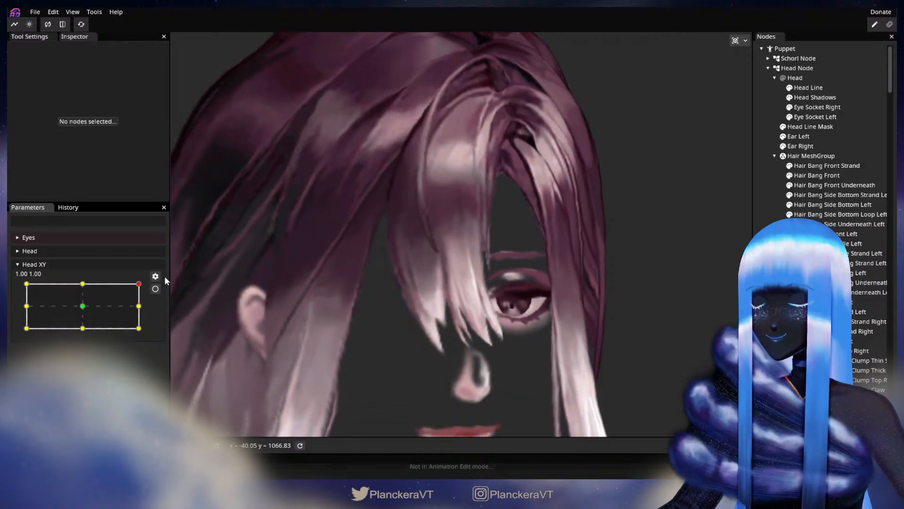
Edit the Head XY 1.00 1.00 keypoint again and refine Hair Bang Front's vertices in the lower part of the left strand.
left_click(156, 290)
scroll(446, 331, "up", 1)
left_click_drag(444, 344, 529, 318)
scroll(530, 318, "up", 4)
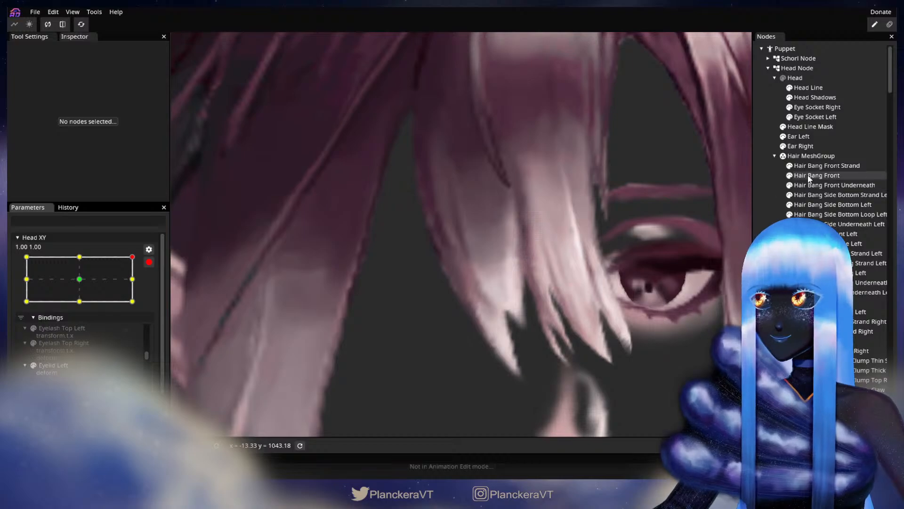
left_click(807, 179)
scroll(490, 278, "down", 2)
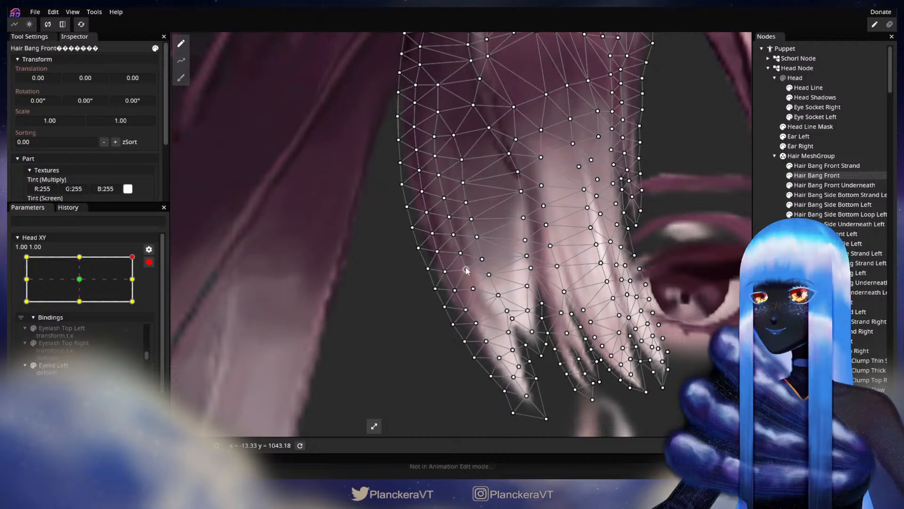
left_click(772, 278)
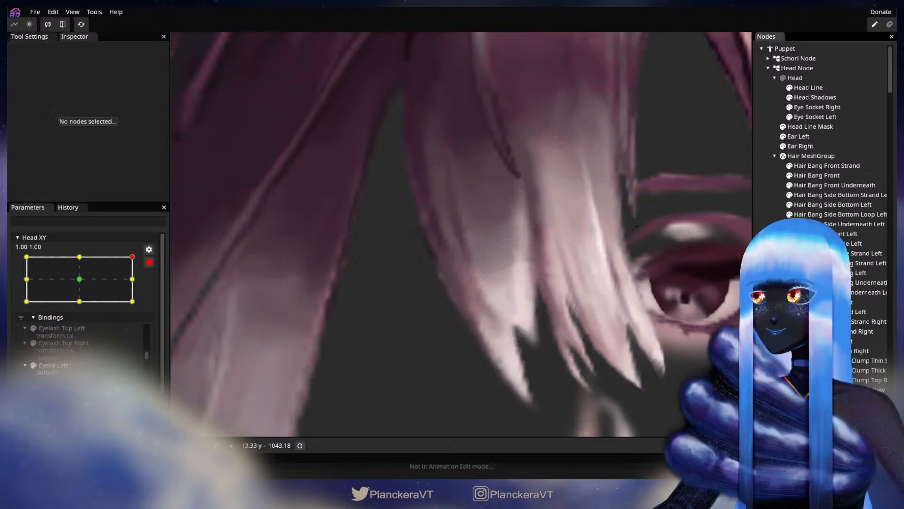
Leave keypoint editing and review the lower left strand in motion, returning Head XY to 1.00 1.00.
scroll(629, 345, "down", 3)
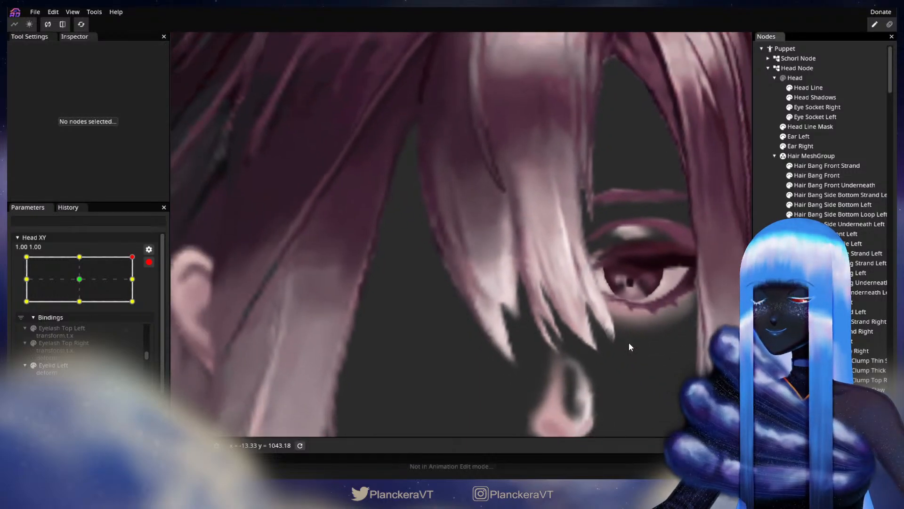
scroll(631, 345, "down", 3)
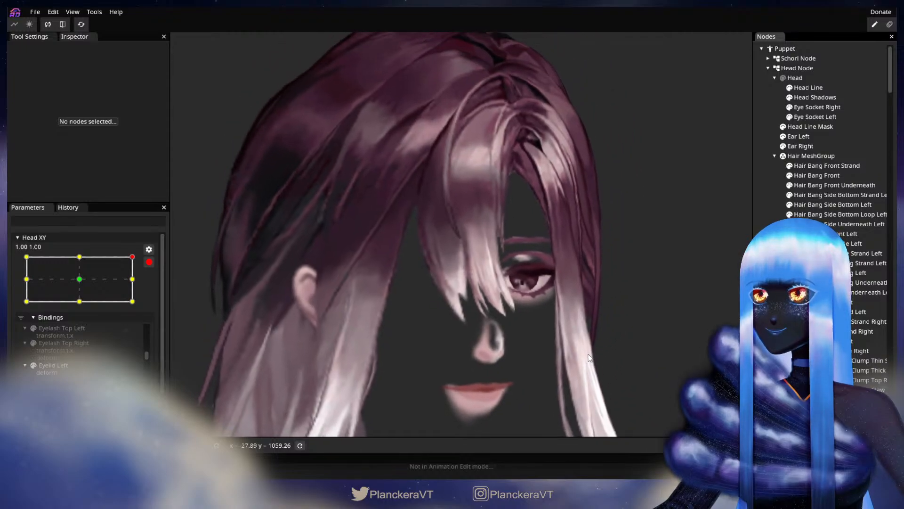
left_click(150, 263)
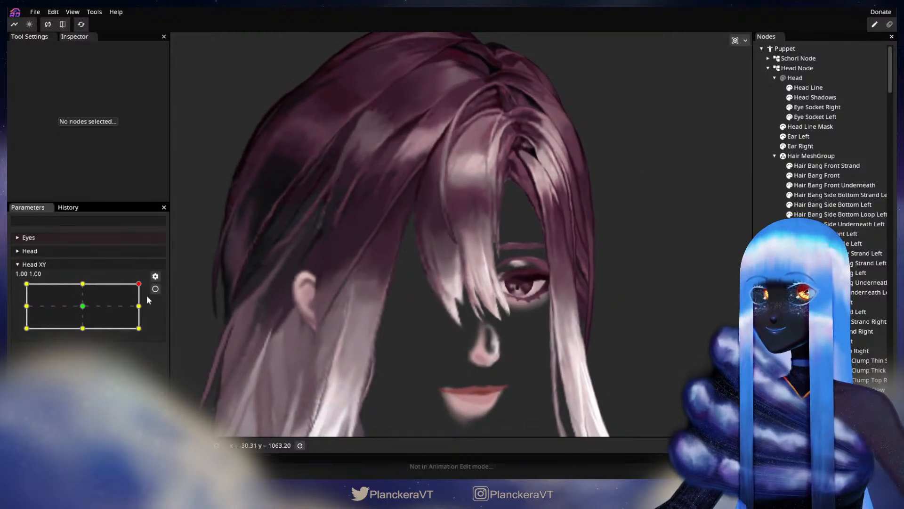
mouse_move(141, 284)
left_mouse_down()
mouse_move(145, 309)
mouse_move(142, 284)
left_mouse_up()
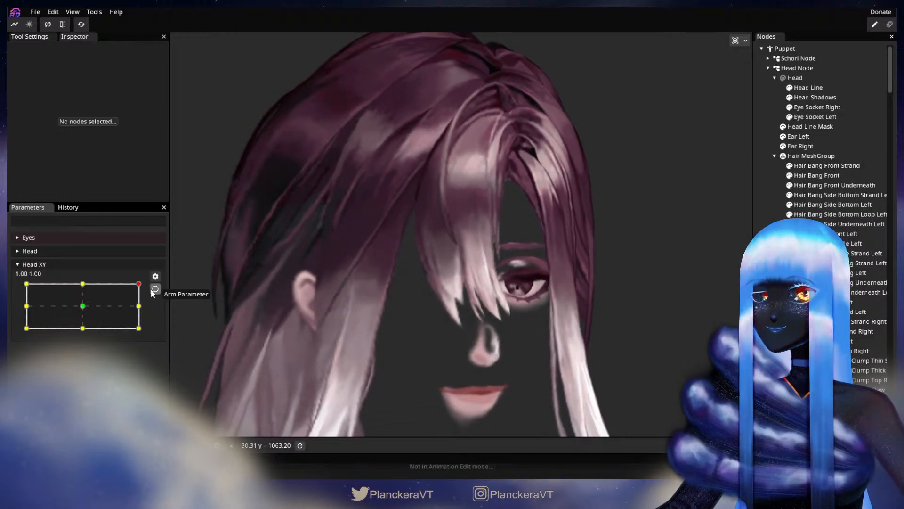
Reopen the Head XY 1.00 1.00 keypoint and adjust Hair Bang Front's outline vertices near the left strand's tip.
left_click(154, 289)
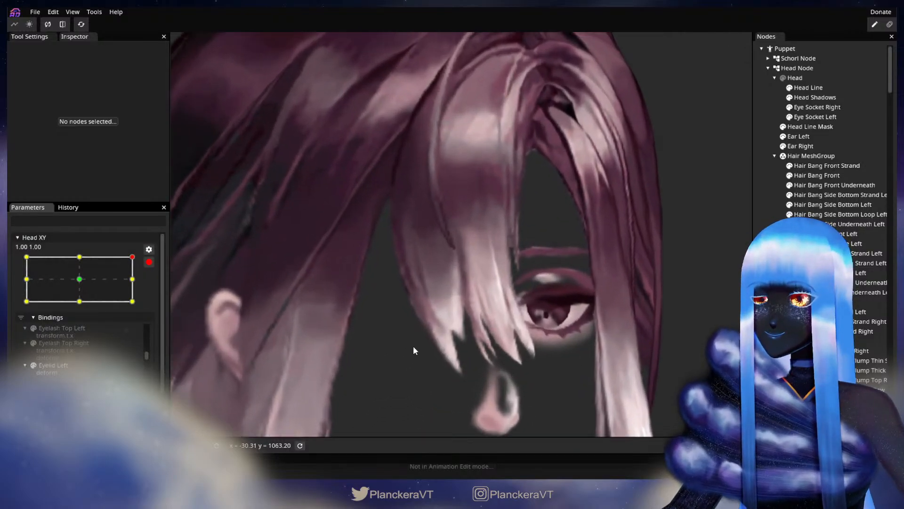
scroll(414, 346, "up", 3)
left_click(821, 174)
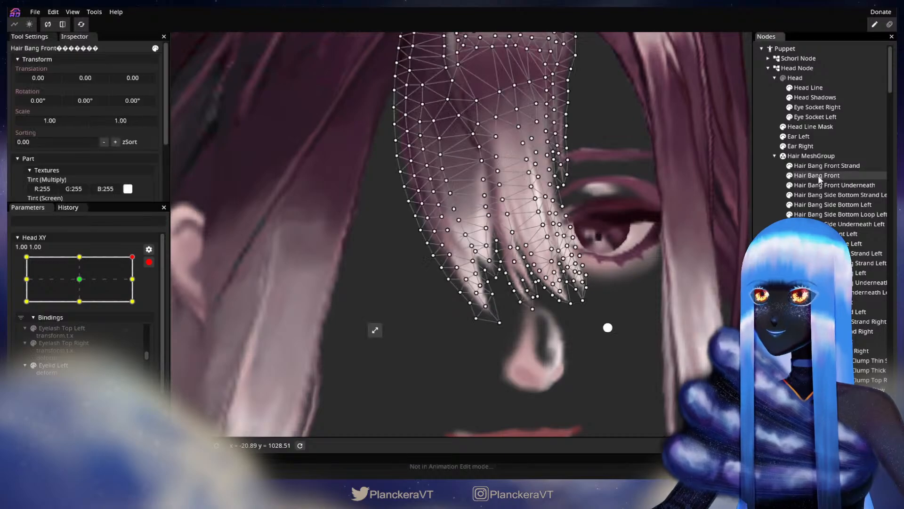
left_click(456, 272)
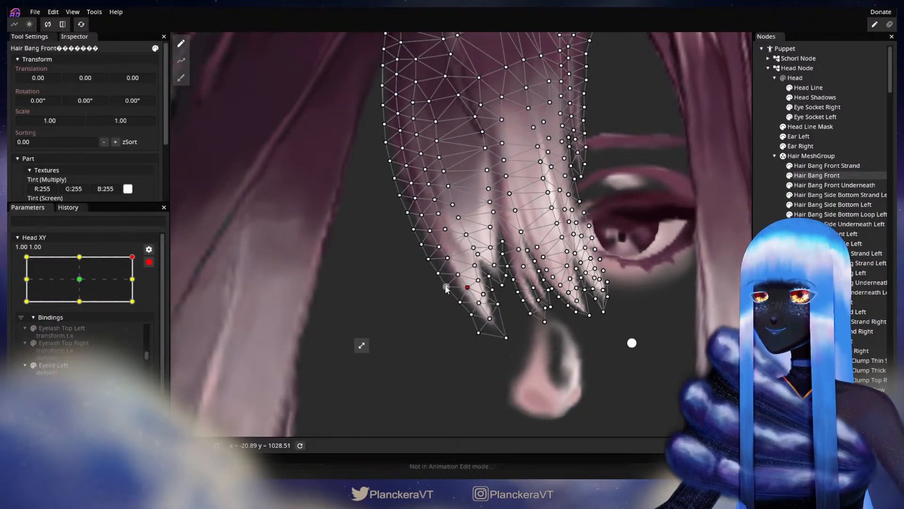
left_click(632, 342)
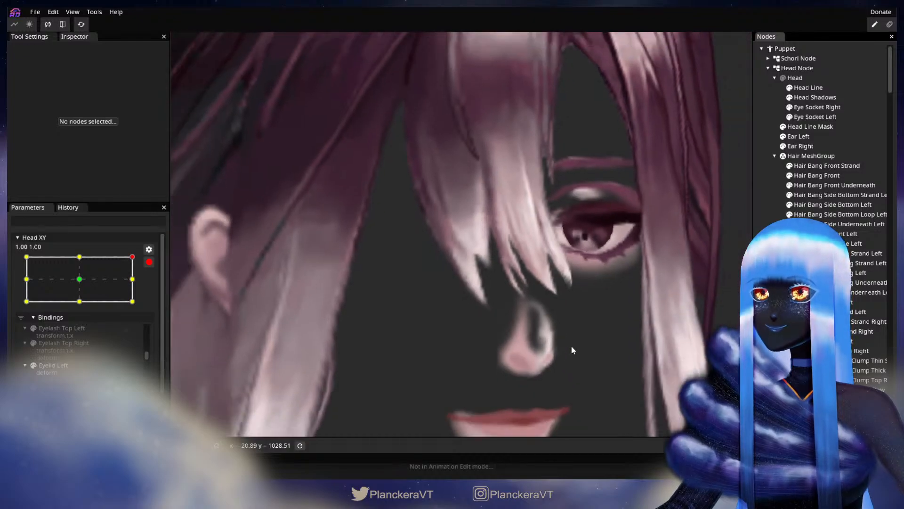
Exit keypoint editing and check the left strand's tip on the whole head by moving Head XY back to 1.00 1.00.
scroll(584, 317, "down", 2)
left_click_drag(584, 317, 552, 376)
left_click(149, 262)
mouse_move(140, 287)
left_mouse_down()
mouse_move(148, 310)
mouse_move(139, 284)
left_mouse_up()
Edit the Head XY 1.00 1.00 keypoint and fine-tune Hair Bang Front's vertices where the left strand meets the middle strand.
left_click(155, 288)
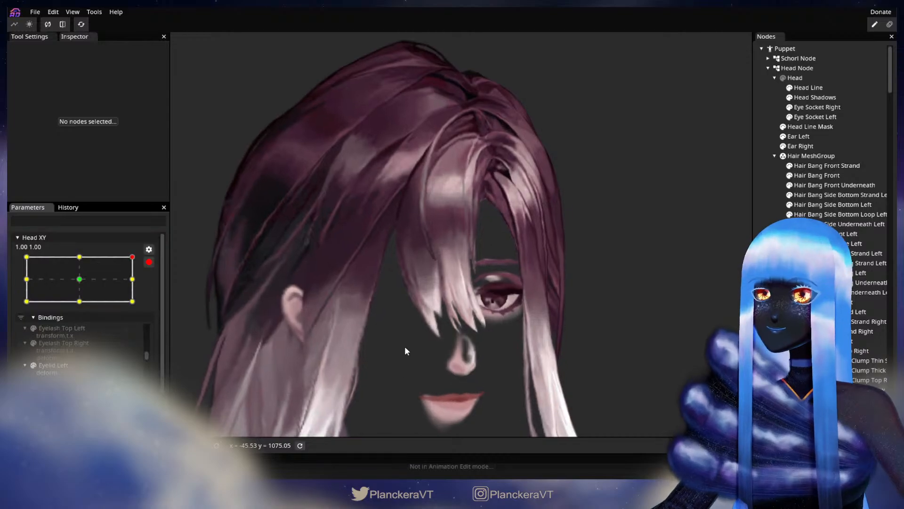
scroll(404, 353, "up", 5)
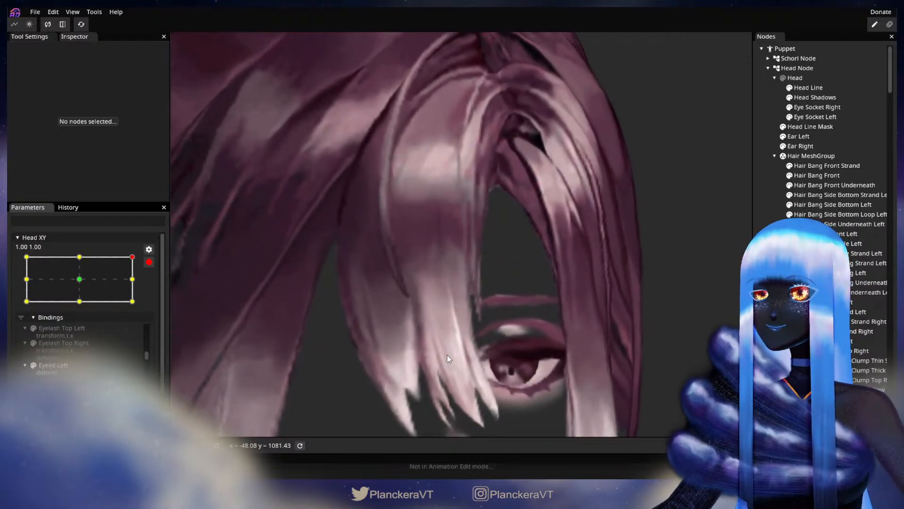
left_click_drag(439, 400, 527, 301)
scroll(537, 290, "up", 2)
left_click_drag(589, 273, 537, 324)
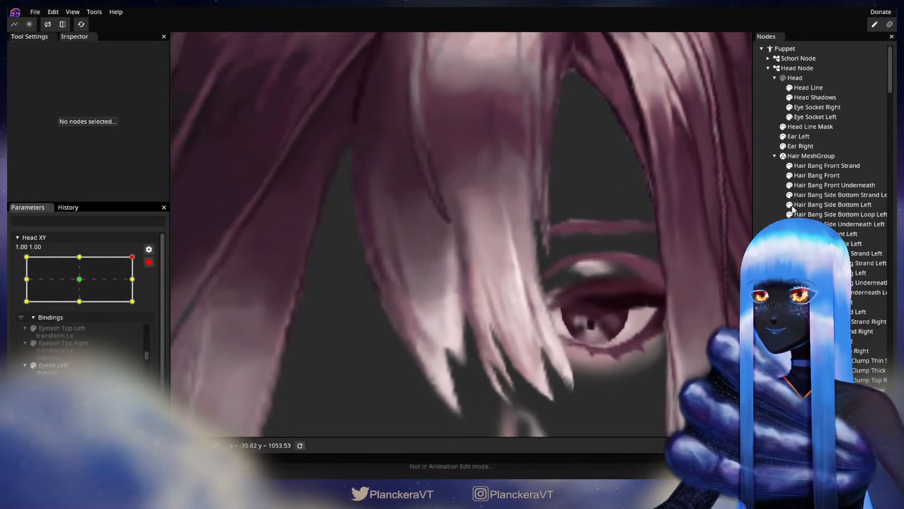
left_click(827, 175)
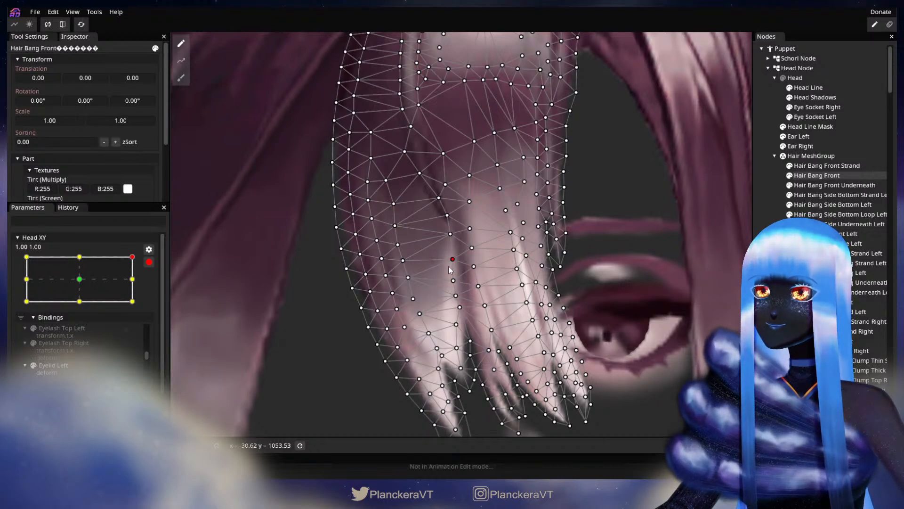
left_click(478, 287)
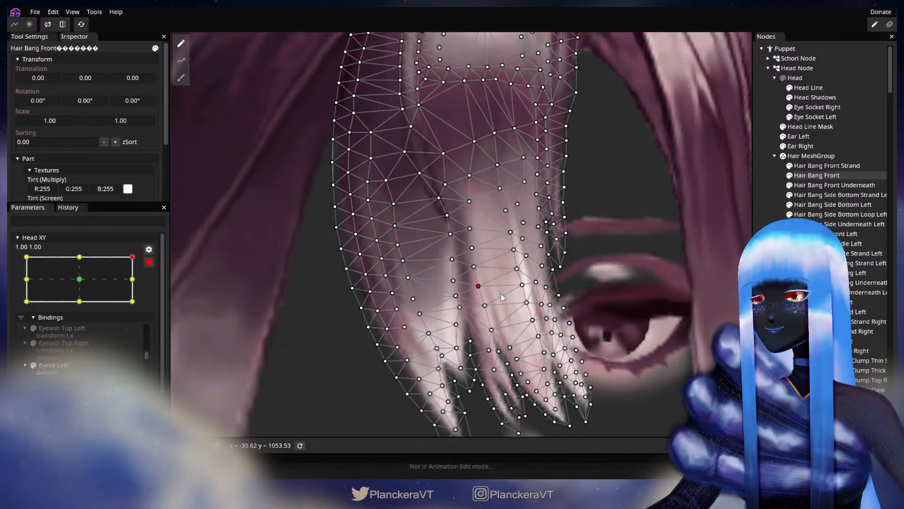
left_click(459, 309)
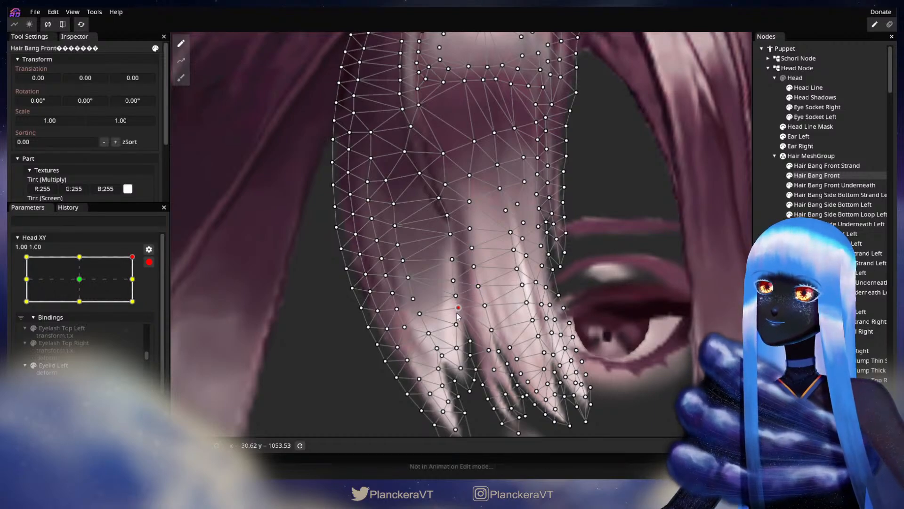
left_click(834, 283)
left_click(834, 283)
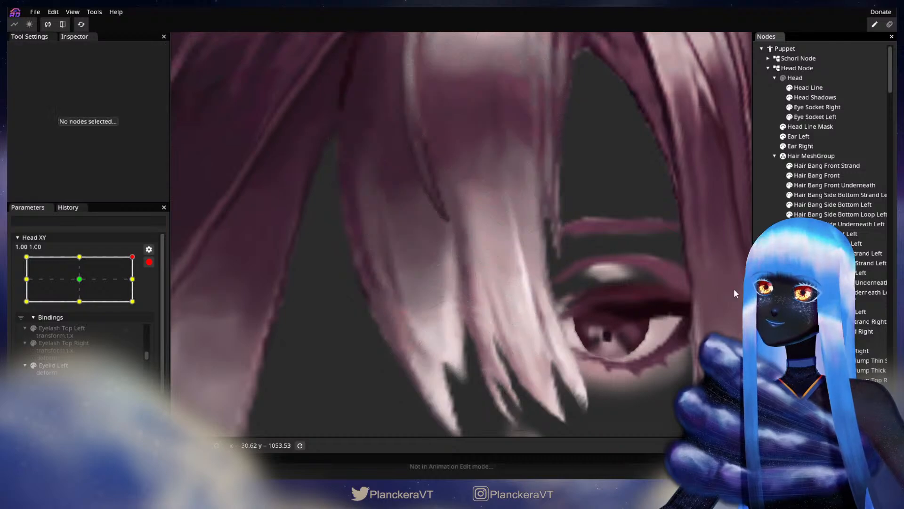
Leave keypoint editing and review how the bang strands move as Head XY travels between 1.00 1.00 and about 1.00 0.06.
scroll(553, 329, "down", 3)
scroll(560, 323, "down", 5)
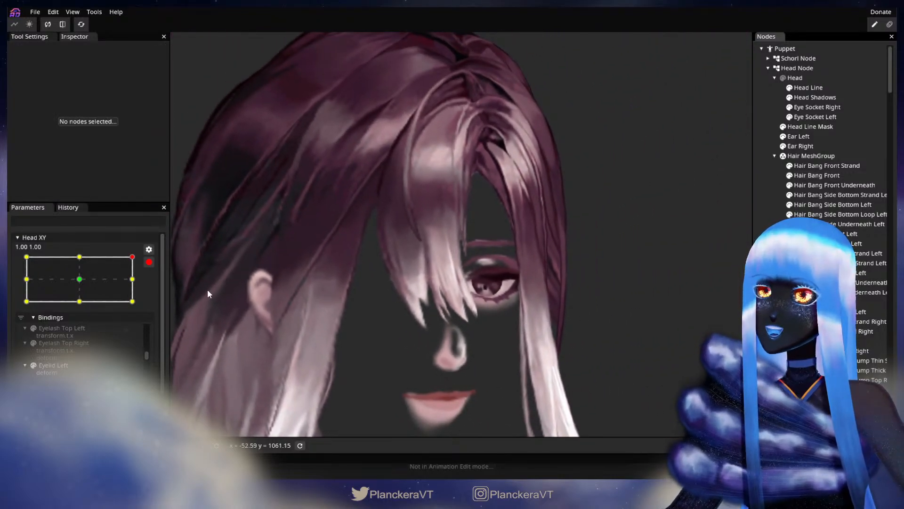
left_click(149, 263)
mouse_move(139, 284)
left_mouse_down()
mouse_move(144, 307)
mouse_move(139, 284)
left_mouse_up()
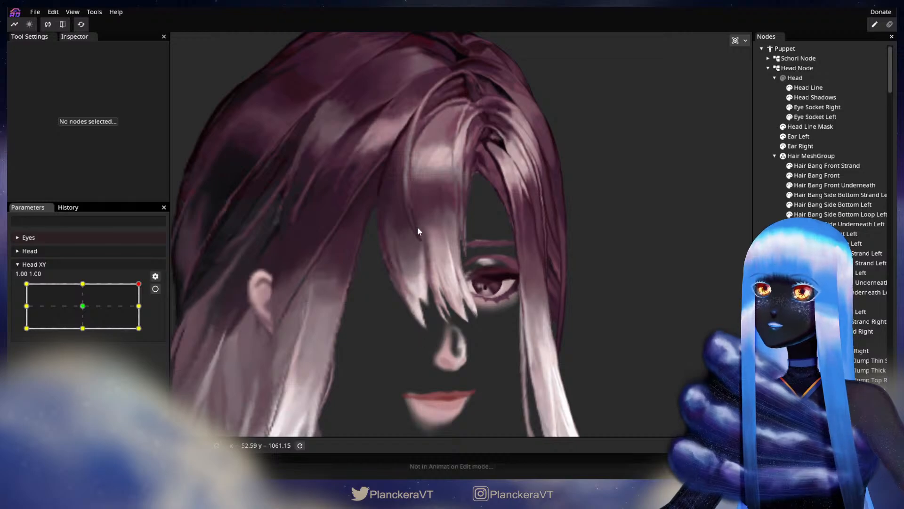
left_click_drag(144, 287, 147, 287)
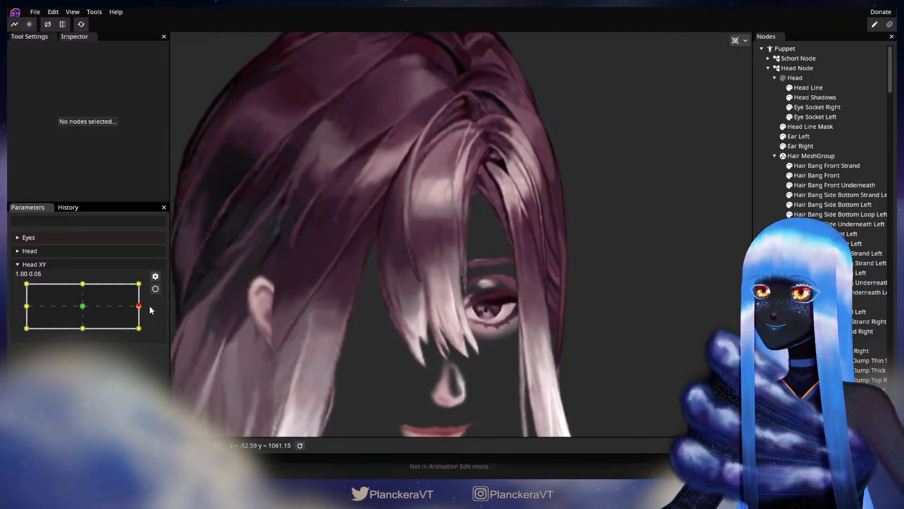
Edit the Head XY 1.00 1.00 keypoint and adjust Hair Bang Front's vertices inside the lower half of the left strand.
left_click(155, 289)
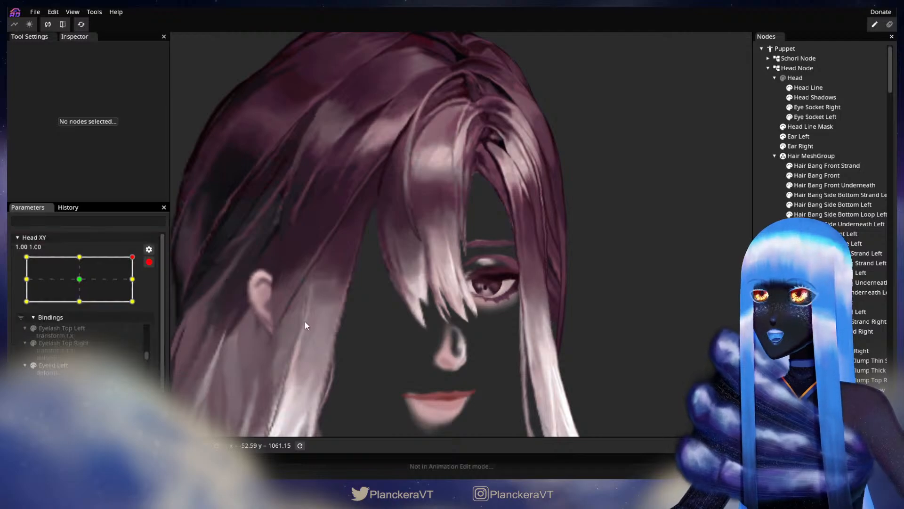
scroll(404, 336, "up", 3)
left_click_drag(412, 331, 546, 323)
scroll(542, 322, "up", 2)
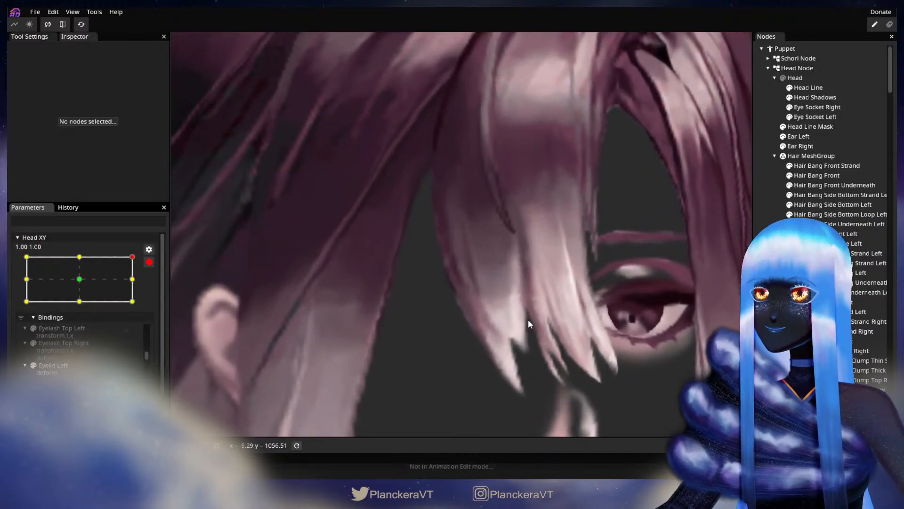
left_click(820, 176)
scroll(500, 337, "up", 2)
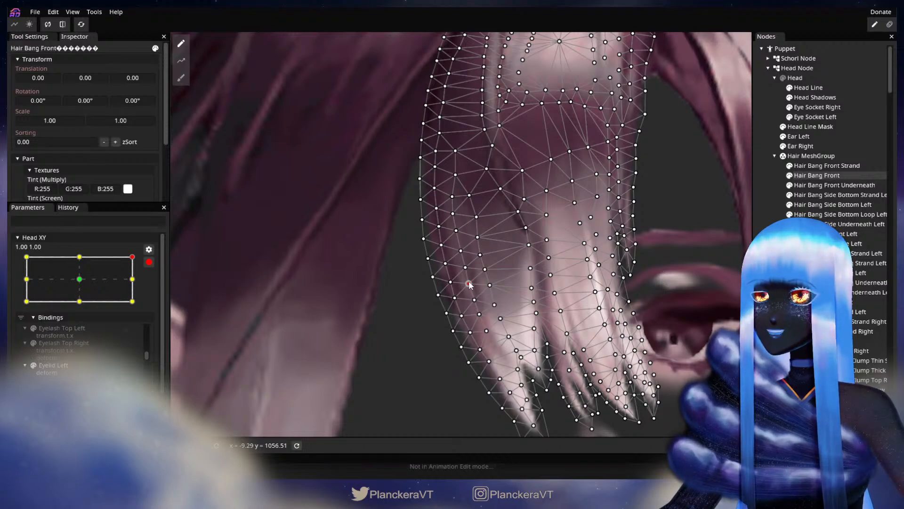
left_click(695, 269)
Exit keypoint editing and check the left strand on the whole head by moving Head XY away from and back to 1.00 1.00.
scroll(578, 344, "down", 2)
scroll(578, 343, "down", 5)
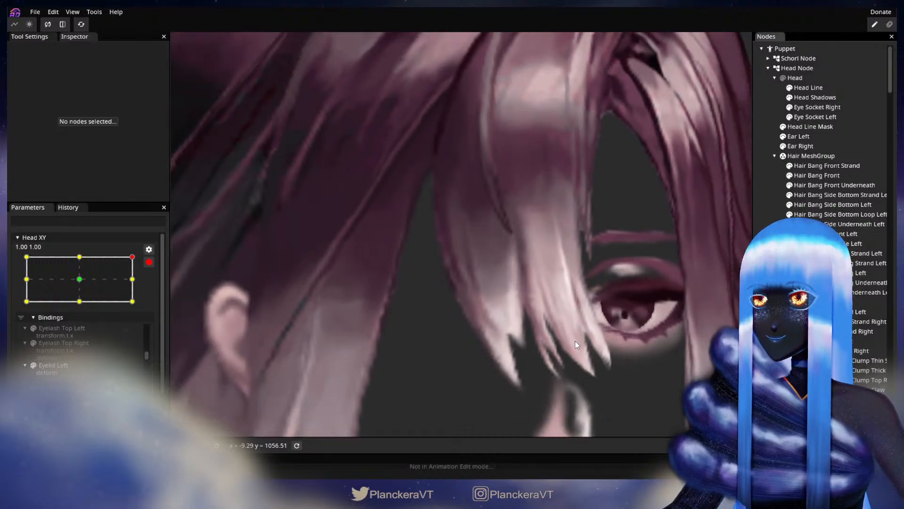
scroll(578, 345, "down", 4)
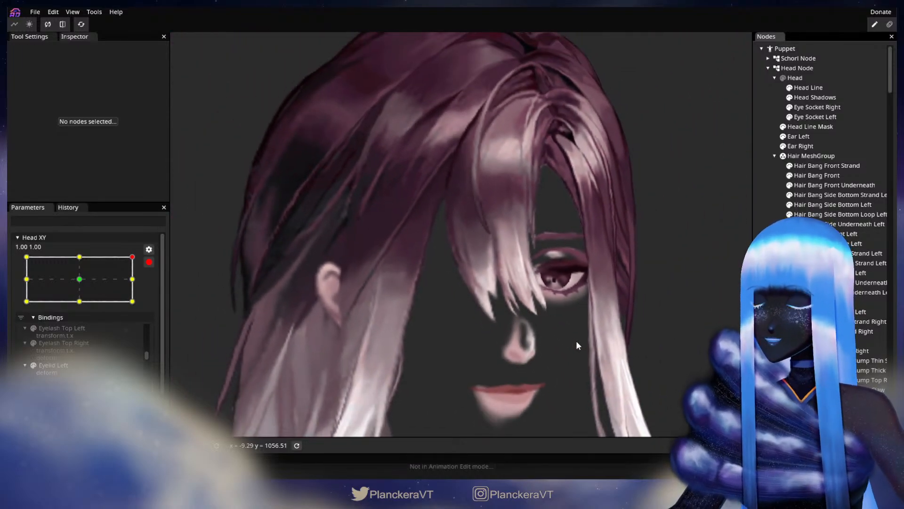
left_click_drag(518, 322, 502, 339)
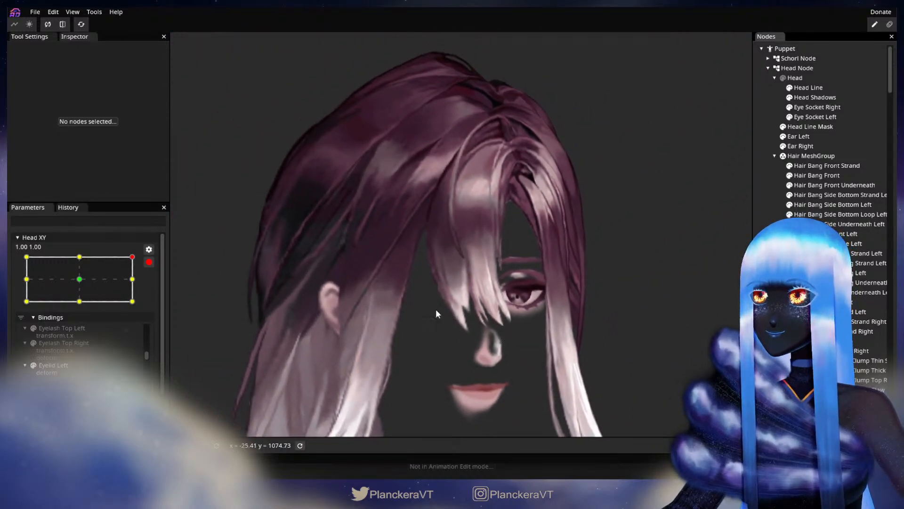
left_click(148, 262)
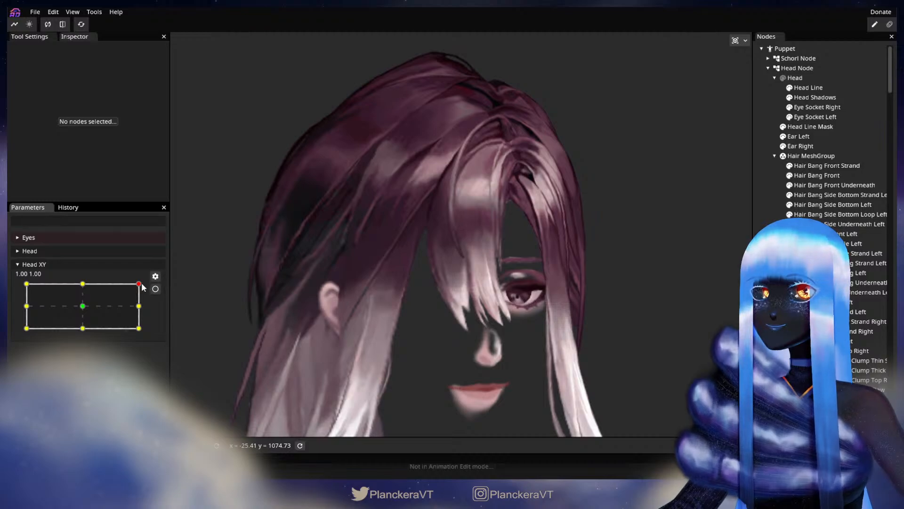
mouse_move(142, 284)
left_mouse_down()
mouse_move(147, 310)
mouse_move(146, 283)
left_mouse_up()
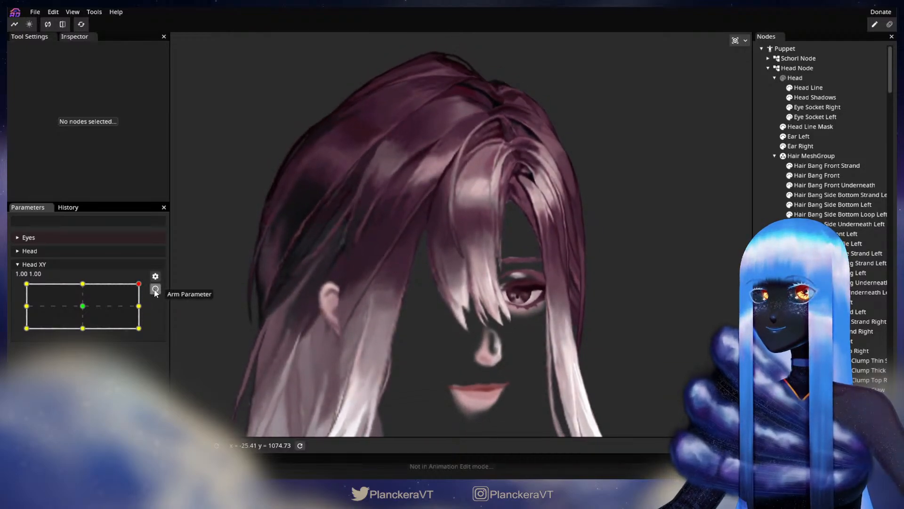
Reopen the Head XY 1.00 1.00 keypoint and refine Hair Bang Front's vertices along the left strand's inner edge above its tip.
left_click(156, 289)
scroll(403, 357, "up", 5)
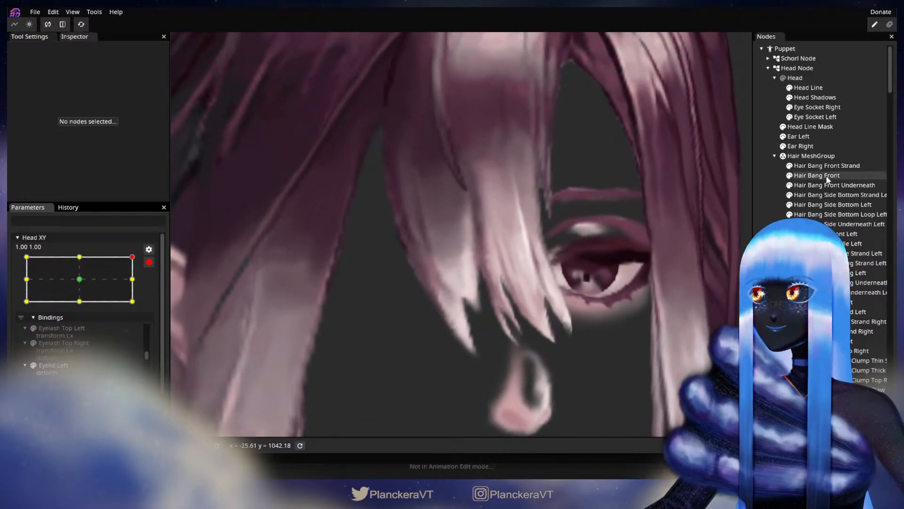
left_click(817, 176)
scroll(485, 286, "up", 2)
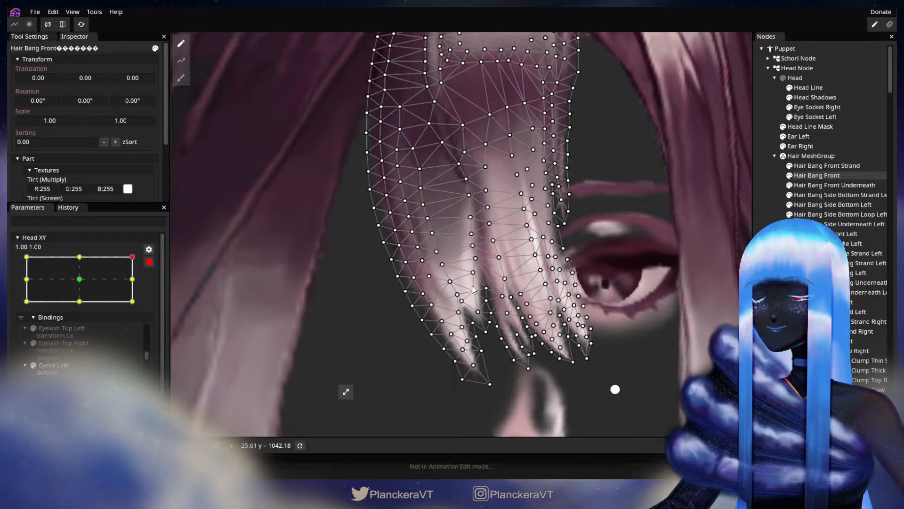
left_click(616, 336)
Leave keypoint editing and preview the reshaped inner edge of the left strand with Head XY moved around the 1.00 1.00 corner.
scroll(616, 334, "down", 2)
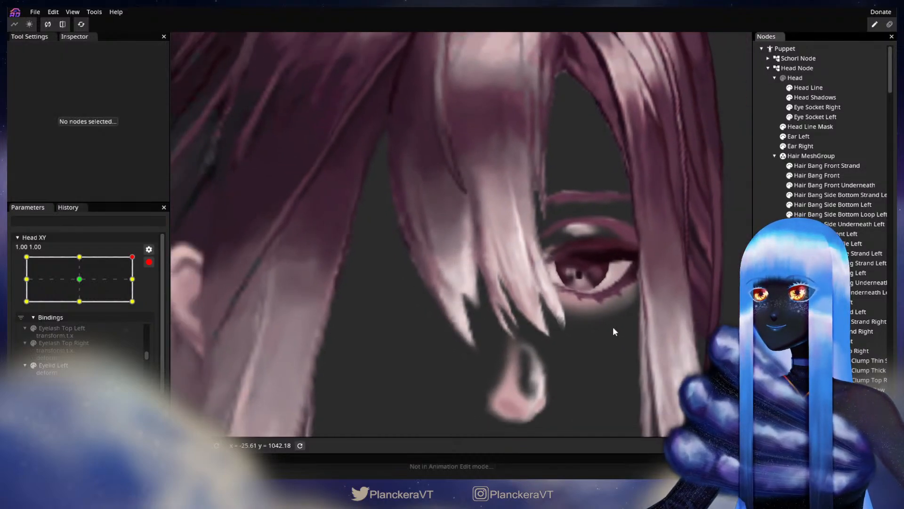
scroll(612, 327, "down", 5)
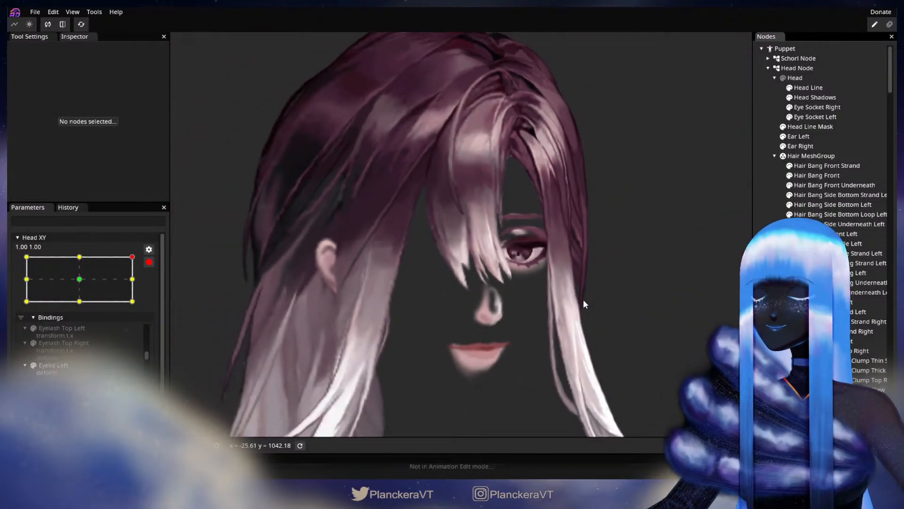
scroll(584, 301, "down", 3)
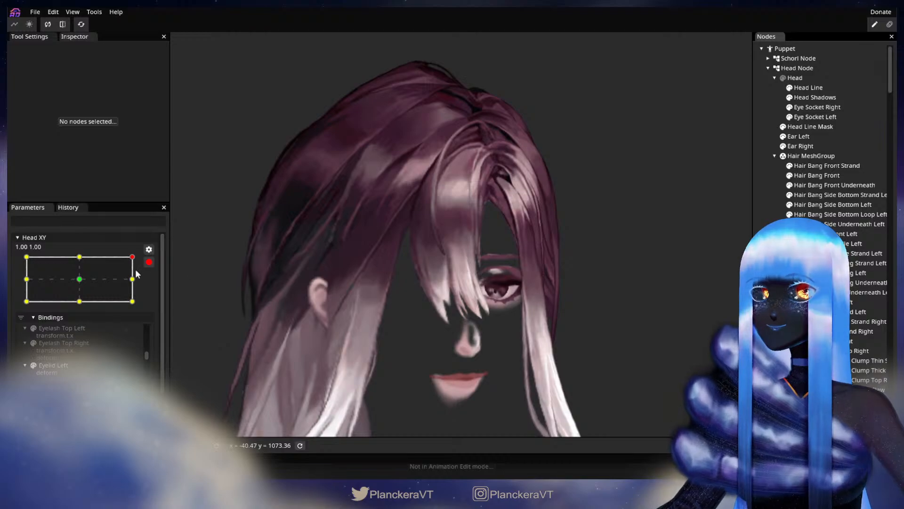
left_click(149, 261)
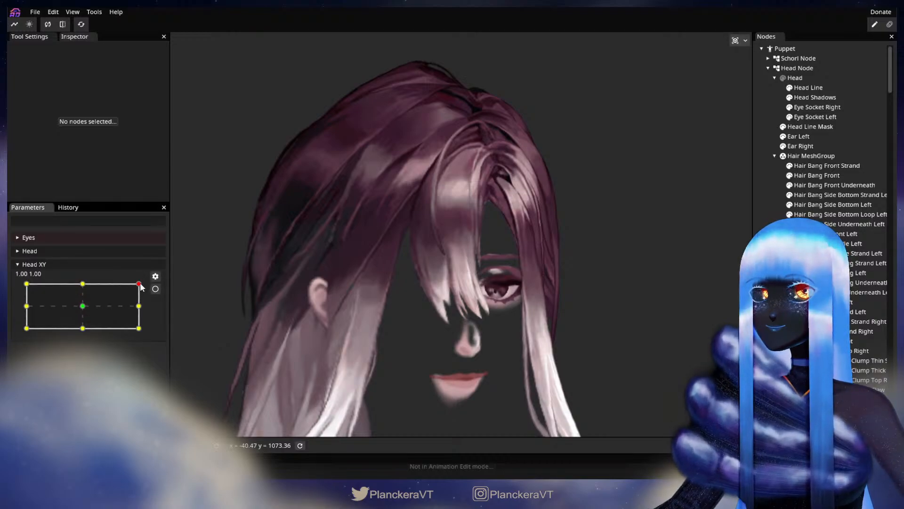
mouse_move(140, 287)
left_mouse_down()
mouse_move(147, 313)
mouse_move(150, 283)
mouse_move(156, 307)
mouse_move(140, 307)
mouse_move(147, 310)
mouse_move(142, 283)
left_mouse_up()
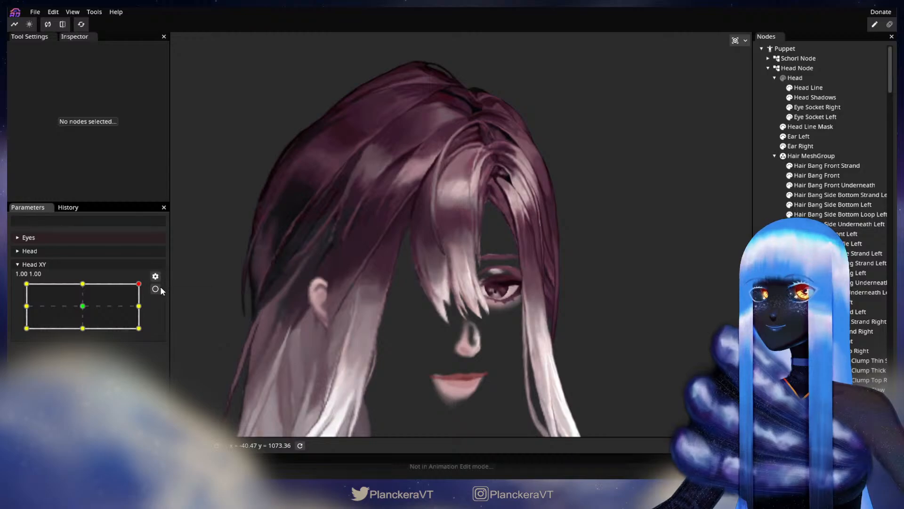
Edit the Head XY 1.00 1.00 keypoint and reposition Hair Bang Front's vertices in the gap between the left and middle strand tips.
left_click(157, 288)
scroll(441, 344, "up", 5)
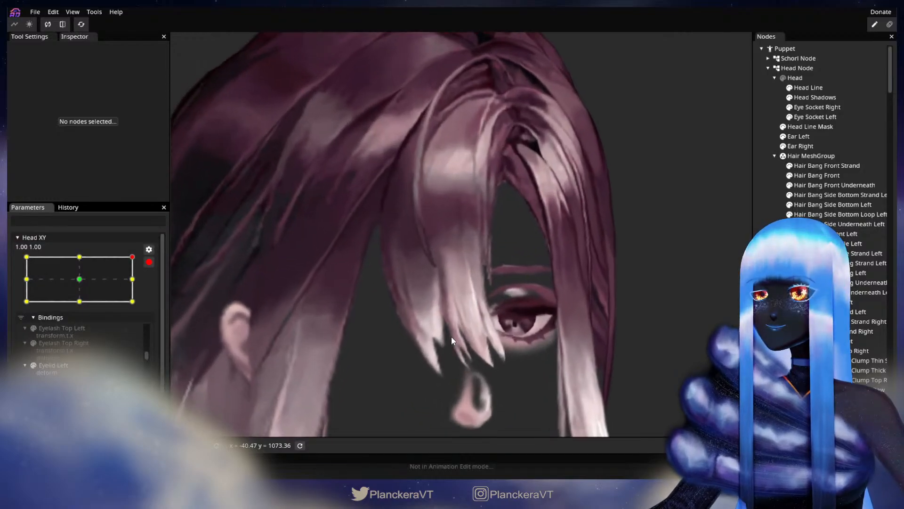
scroll(456, 347, "up", 5)
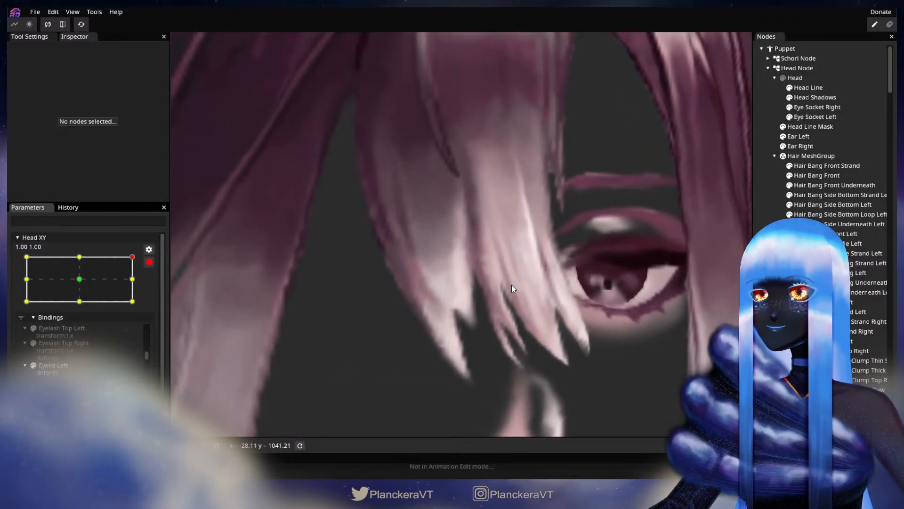
left_click(822, 175)
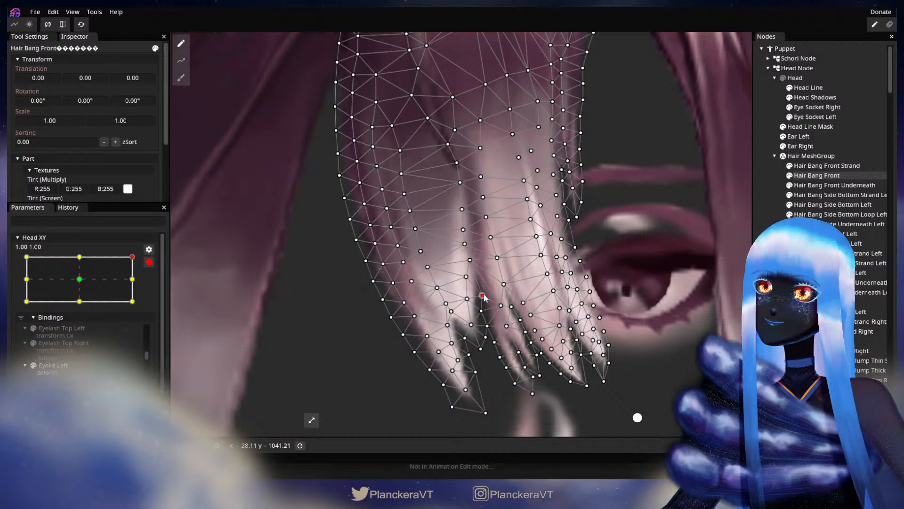
key("Escape")
scroll(541, 336, "down", 2)
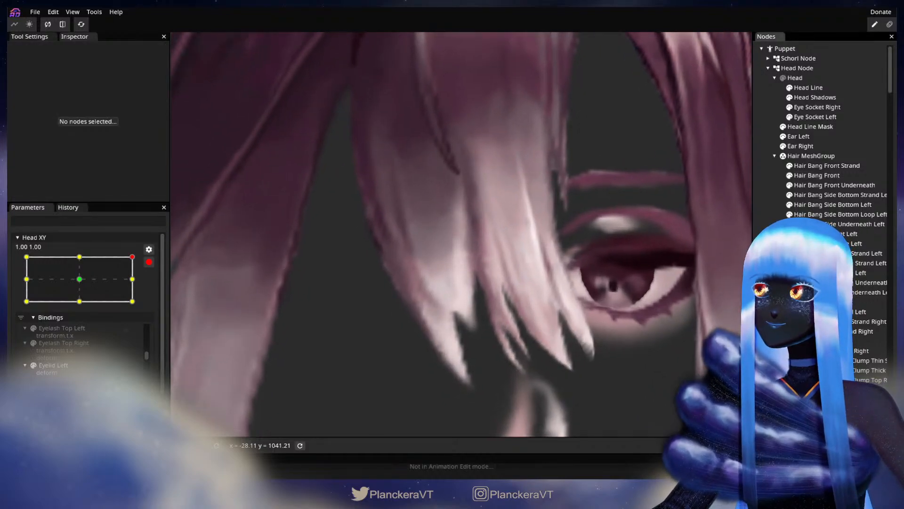
left_click(821, 175)
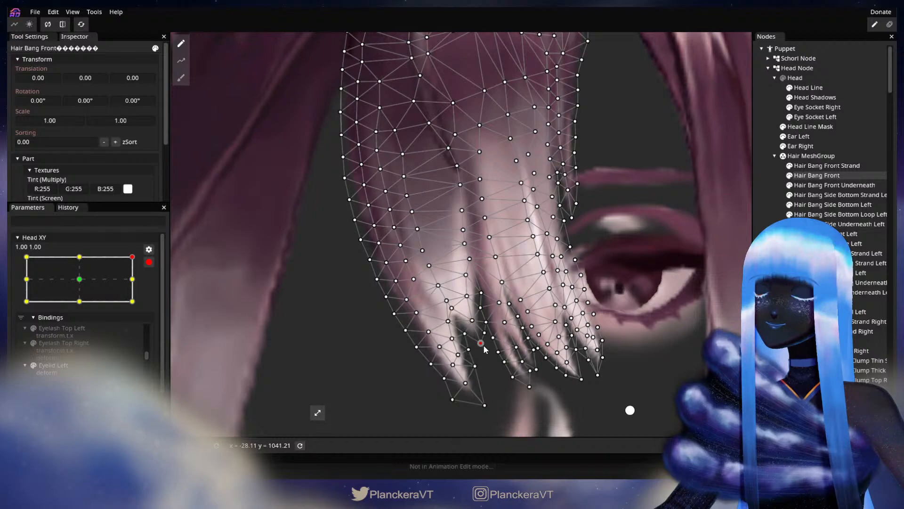
key("Escape")
Exit keypoint editing and check the gap between the bang strands as Head XY moves from 1.00 1.00 to about 1.00 0.88.
scroll(558, 335, "down", 3)
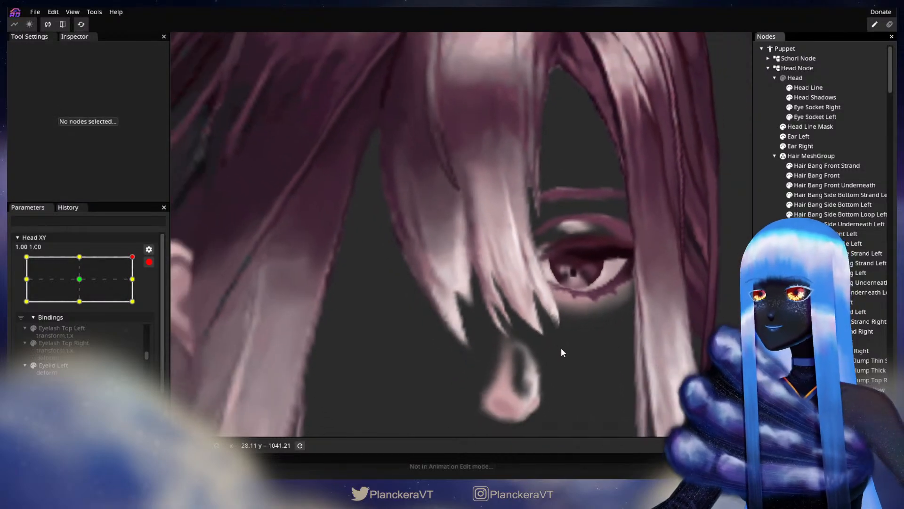
scroll(526, 299, "down", 5)
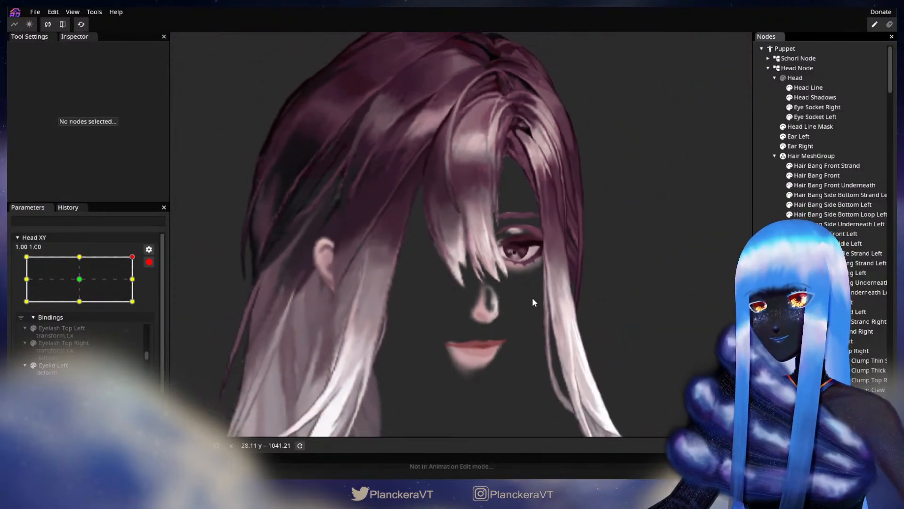
left_click(148, 262)
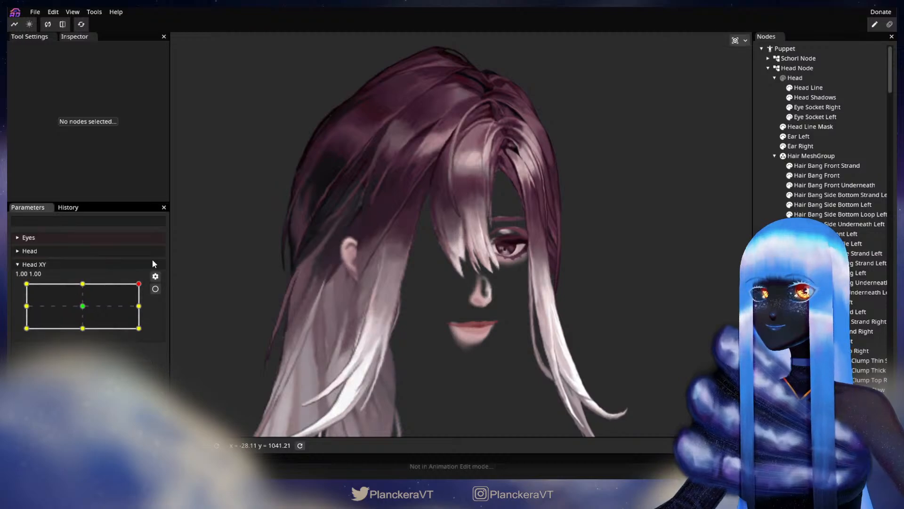
mouse_move(141, 286)
left_mouse_down()
mouse_move(142, 311)
mouse_move(139, 284)
left_mouse_up()
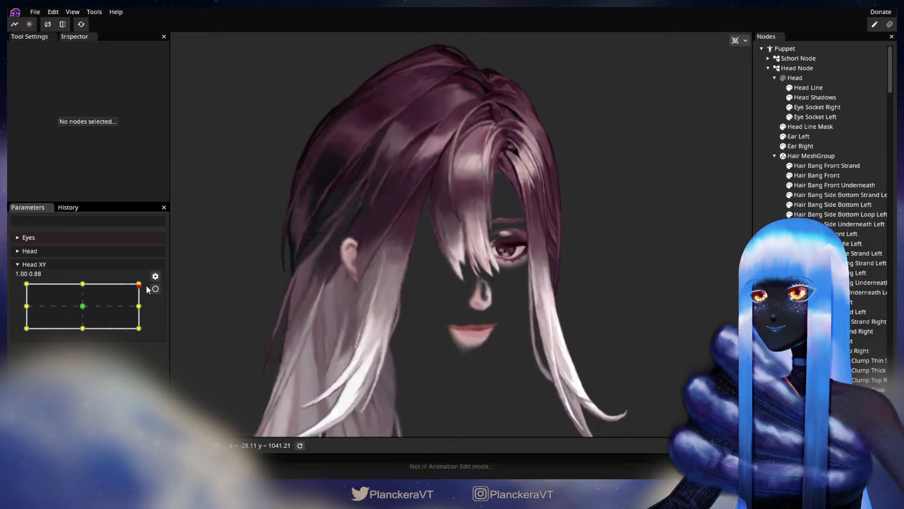
Reopen the Head XY 1.00 1.00 keypoint and fine-tune Hair Bang Front's vertices on the seam where the left strand meets the middle strand.
left_click(159, 293)
scroll(416, 298, "up", 5)
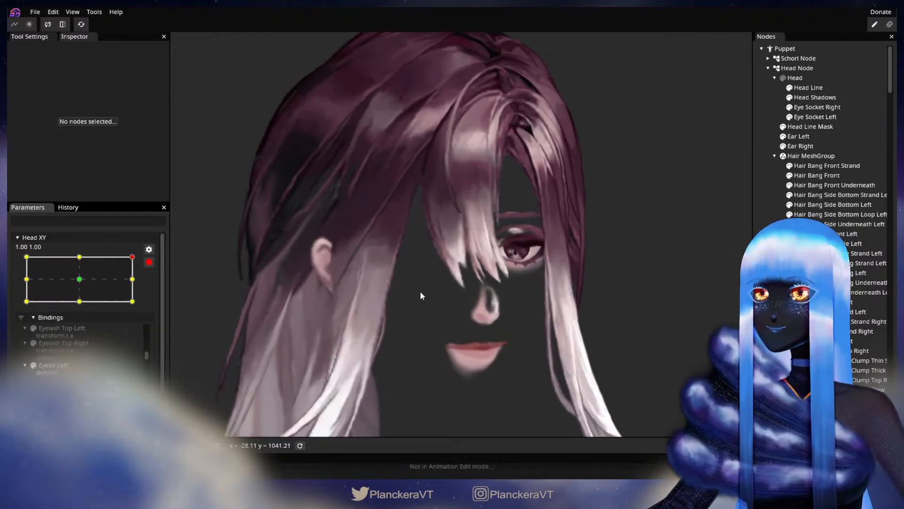
scroll(438, 291, "up", 4)
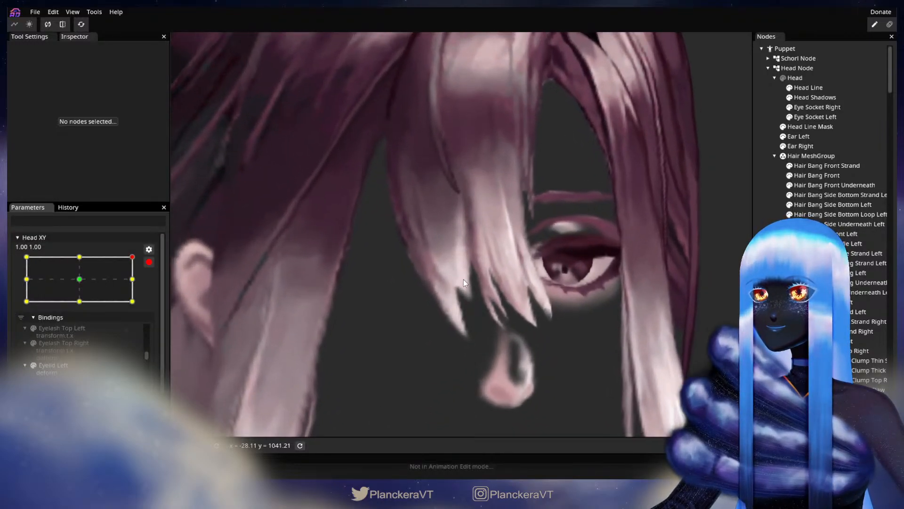
left_click(843, 175)
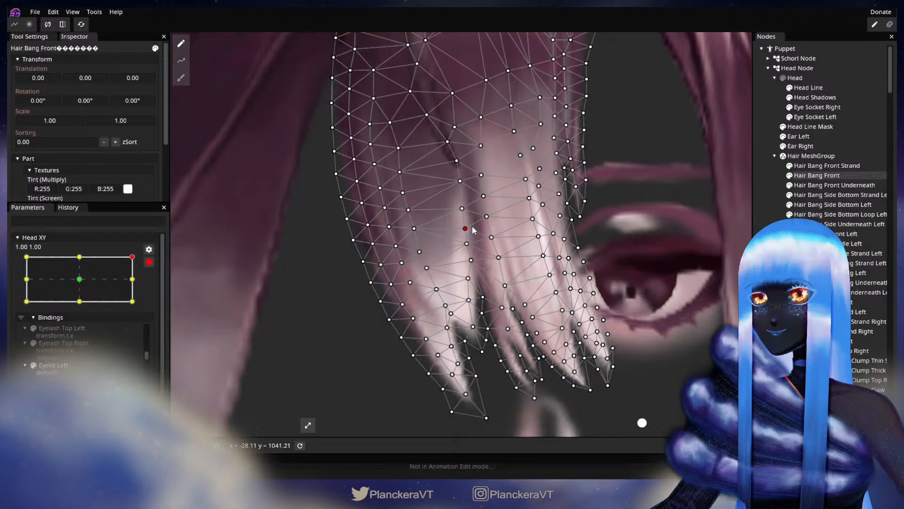
left_click(575, 317)
Leave keypoint editing and review the bangs on the whole head, ending with Head XY at 1.00 1.00.
scroll(573, 314, "down", 3)
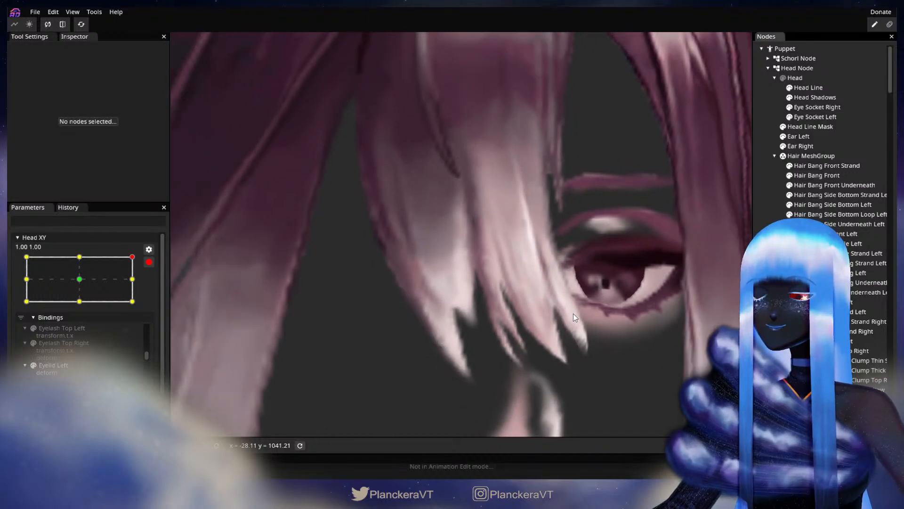
scroll(573, 313, "down", 5)
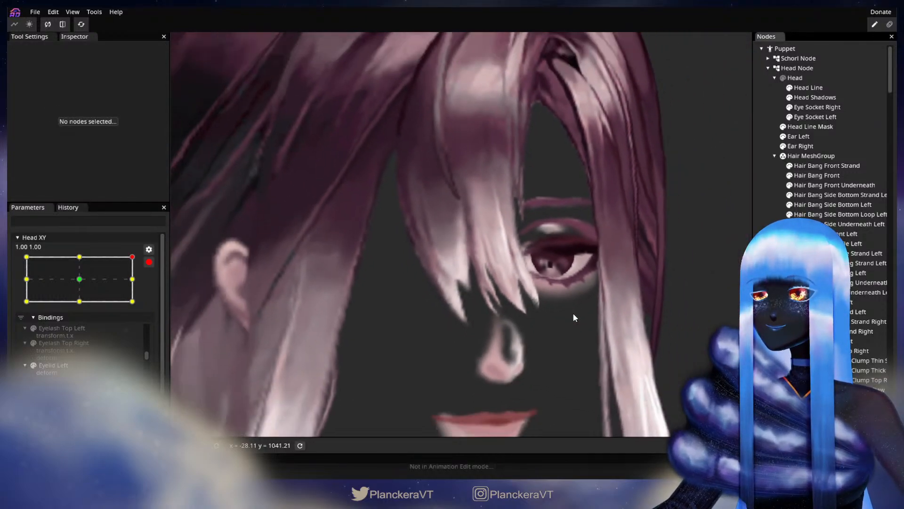
scroll(572, 315, "down", 5)
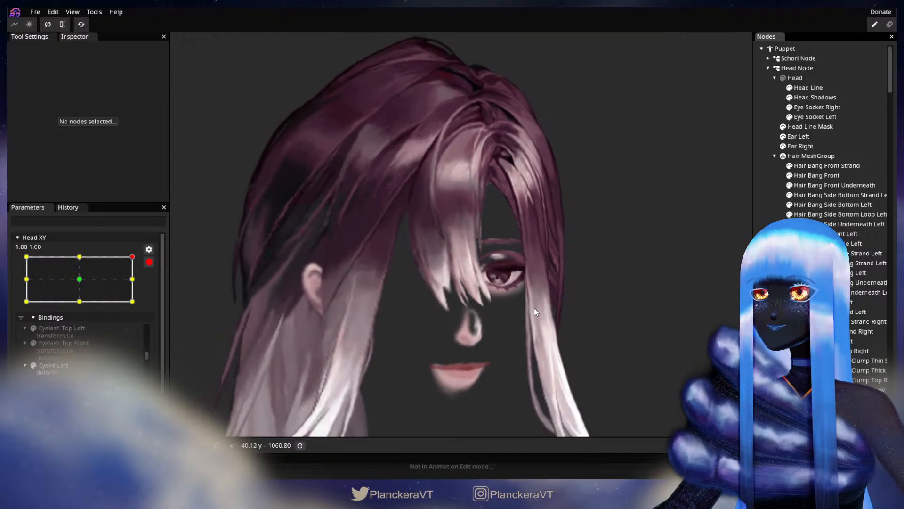
left_click(150, 263)
left_click_drag(139, 284, 157, 276)
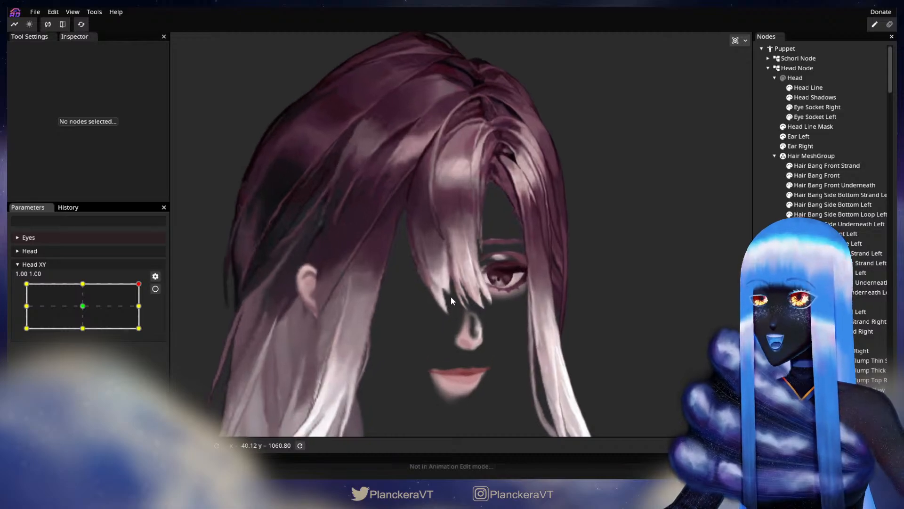
Inspect the bang tips up close and review their motion as Head XY moves from 1.00 1.00 to 1.00 -1.00.
scroll(451, 295, "up", 4)
scroll(442, 294, "up", 2)
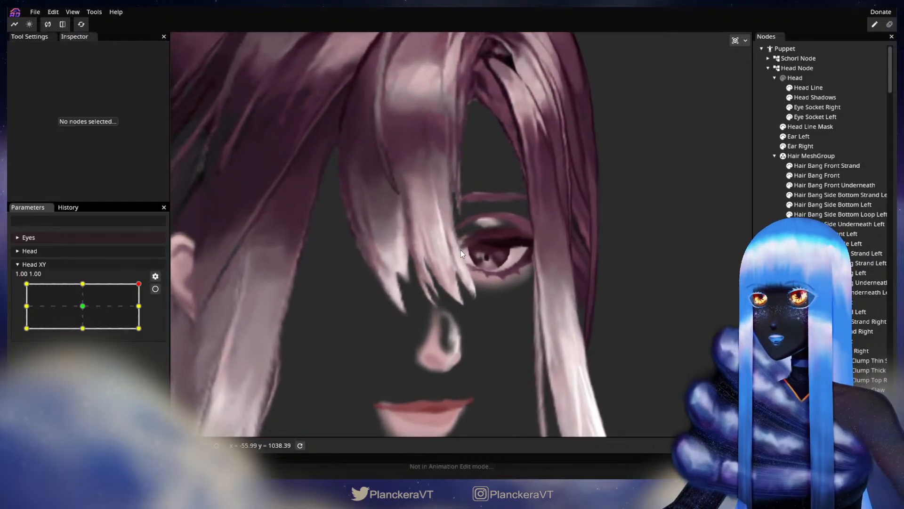
scroll(475, 320, "up", 2)
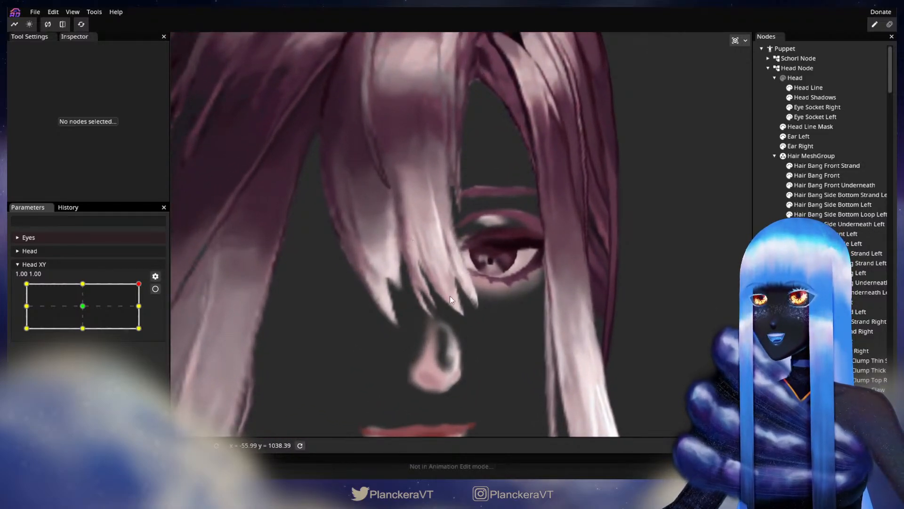
scroll(338, 283, "down", 4)
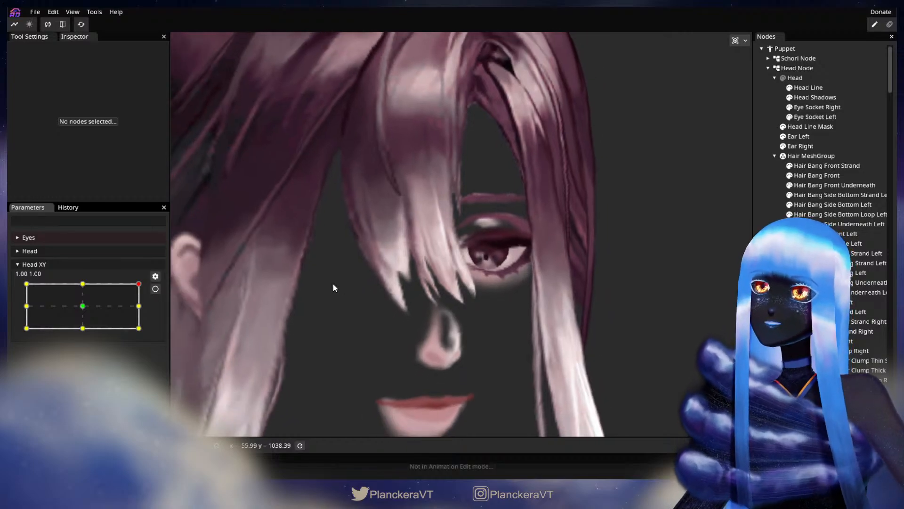
left_click_drag(141, 287, 166, 327)
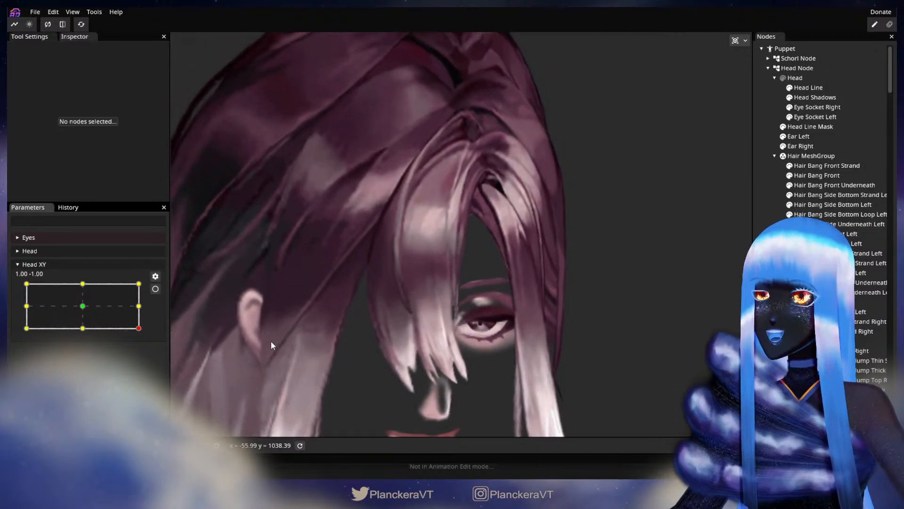
Open the Head XY 1.00 -1.00 keypoint and reshape Hair Bang Front's lower strands with a Circle Brush of size 8.00.
left_click(157, 291)
scroll(424, 326, "up", 2)
left_click(855, 175)
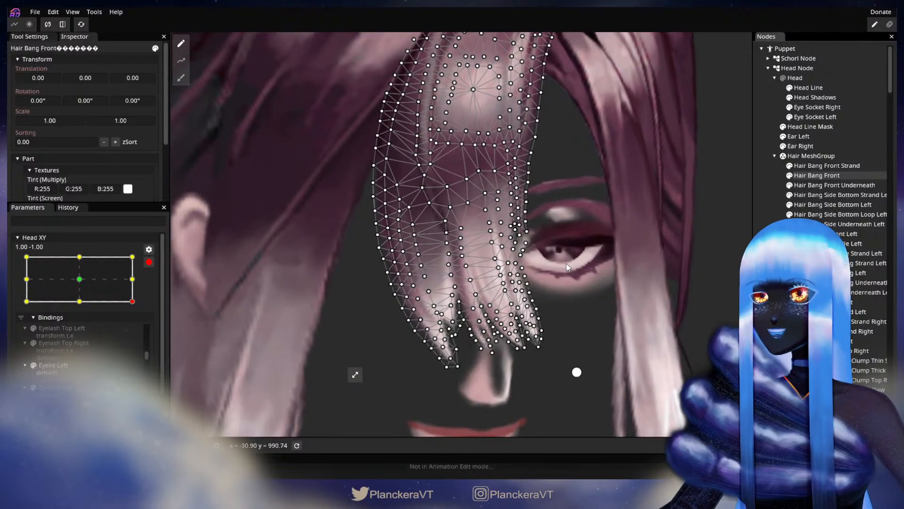
scroll(335, 274, "up", 2)
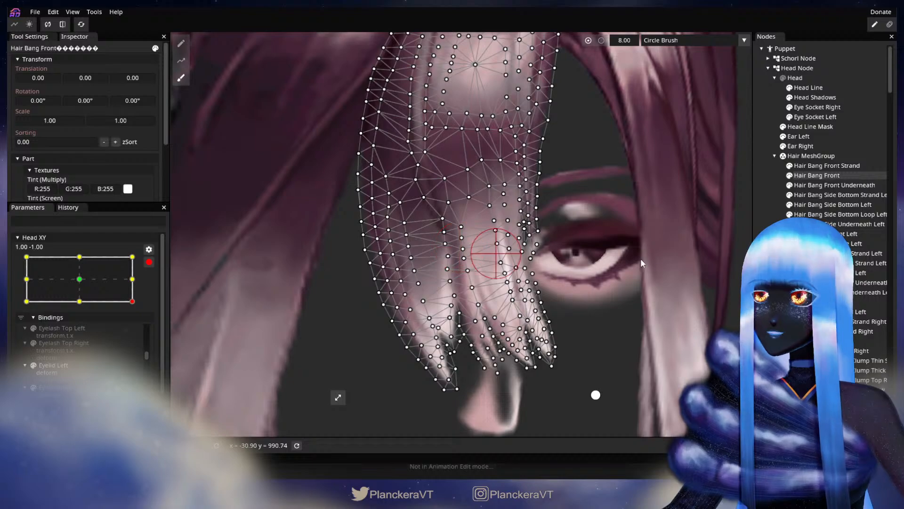
left_click(760, 282)
Leave keypoint editing and check the bangs' motion around Head XY 1.00 -1.00.
scroll(578, 346, "down", 3)
scroll(568, 333, "down", 3)
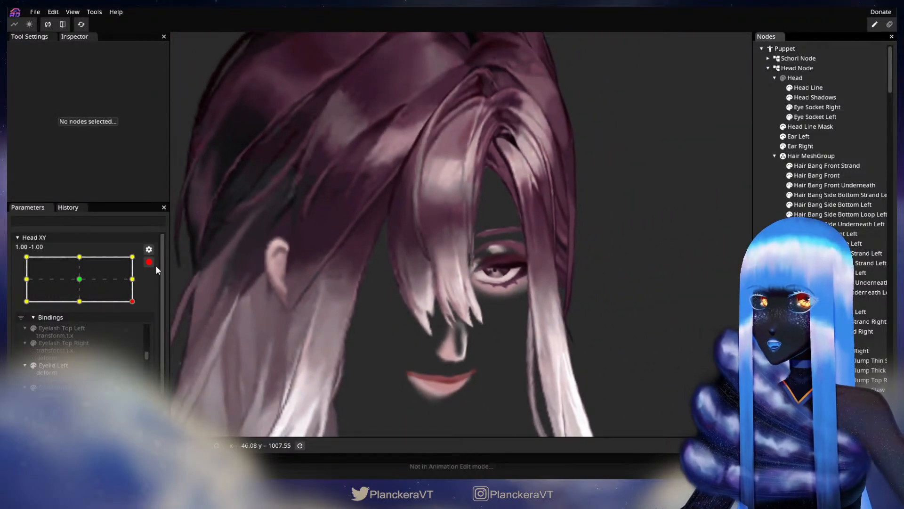
left_click(148, 263)
mouse_move(138, 328)
left_mouse_down()
mouse_move(149, 304)
mouse_move(155, 329)
left_mouse_up()
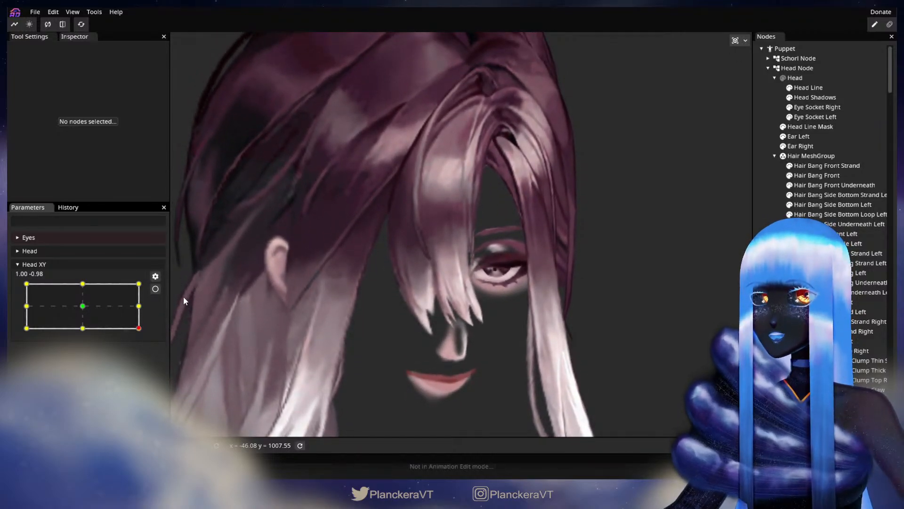
Reopen the Head XY 1.00 -1.00 keypoint and adjust individual Hair Bang Front vertices around the middle strand's tips.
left_click(155, 288)
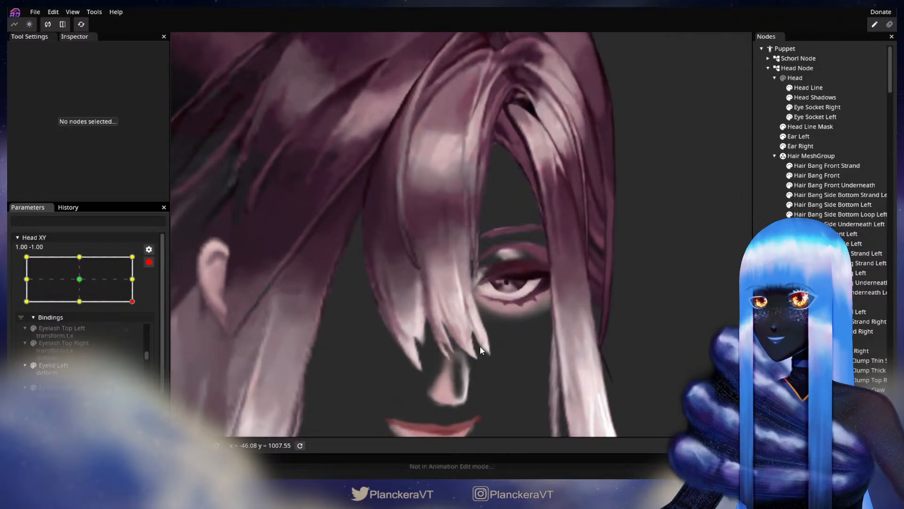
scroll(480, 347, "up", 2)
left_click(817, 175)
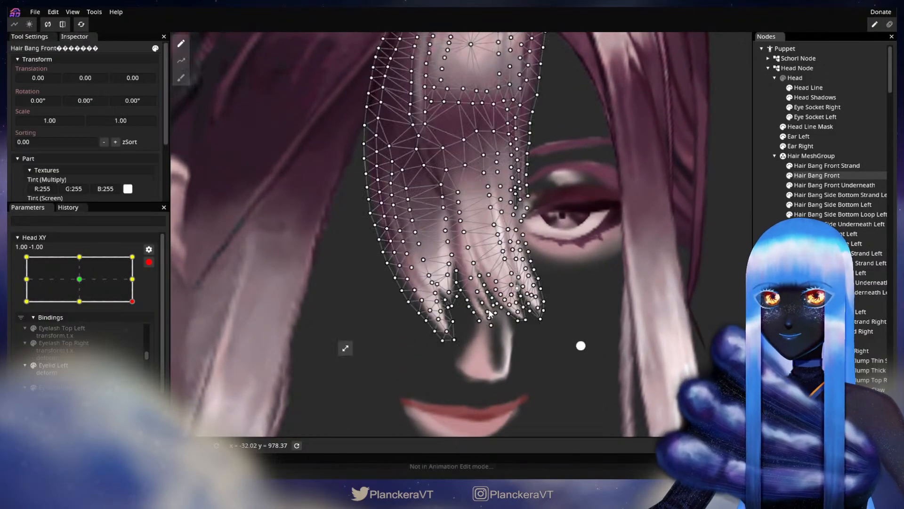
scroll(495, 311, "up", 2)
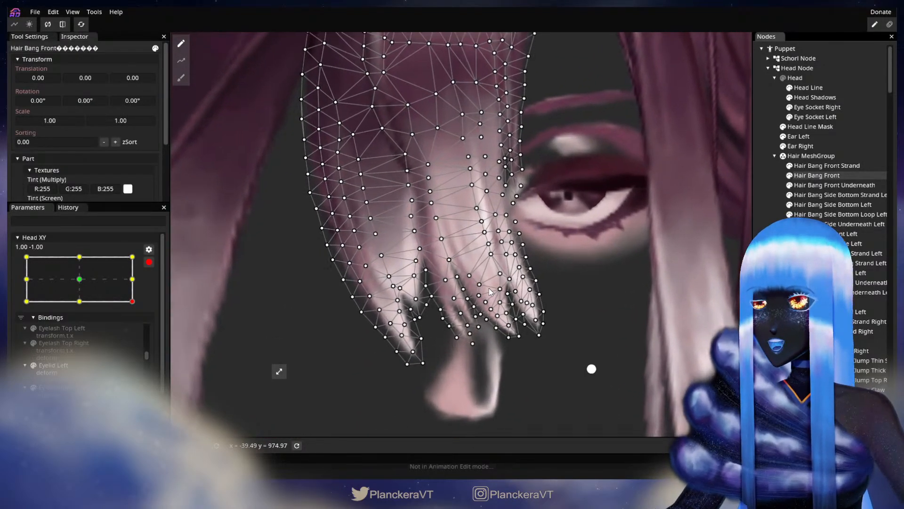
left_click(479, 285)
left_click(470, 276)
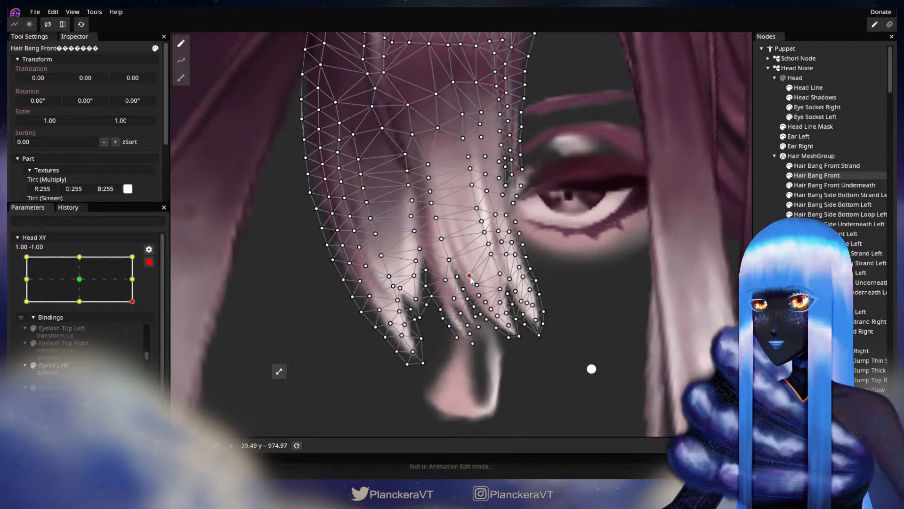
left_click(464, 290)
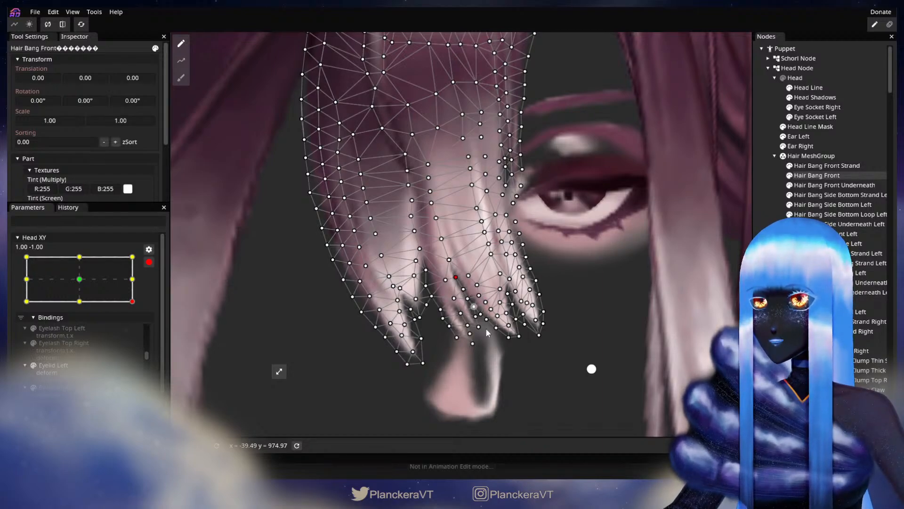
scroll(485, 325, "up", 3)
scroll(503, 321, "up", 1)
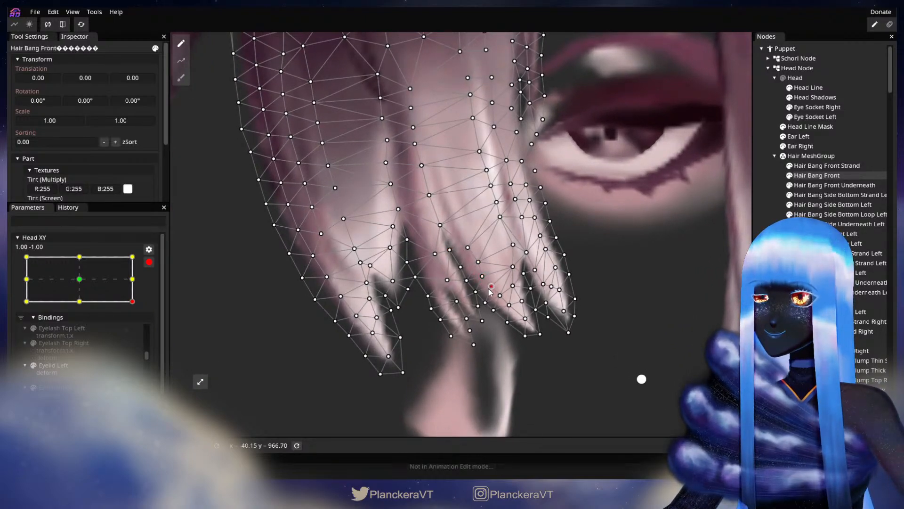
left_click(509, 306)
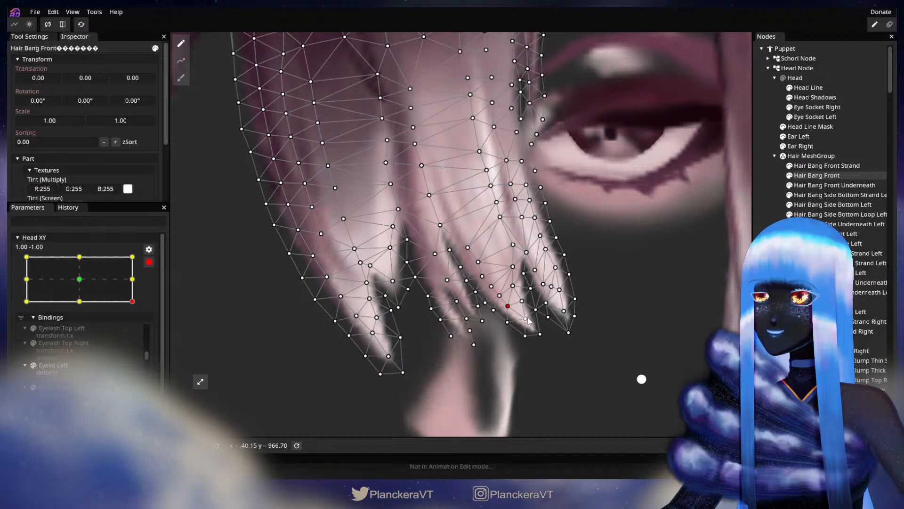
left_click(525, 336)
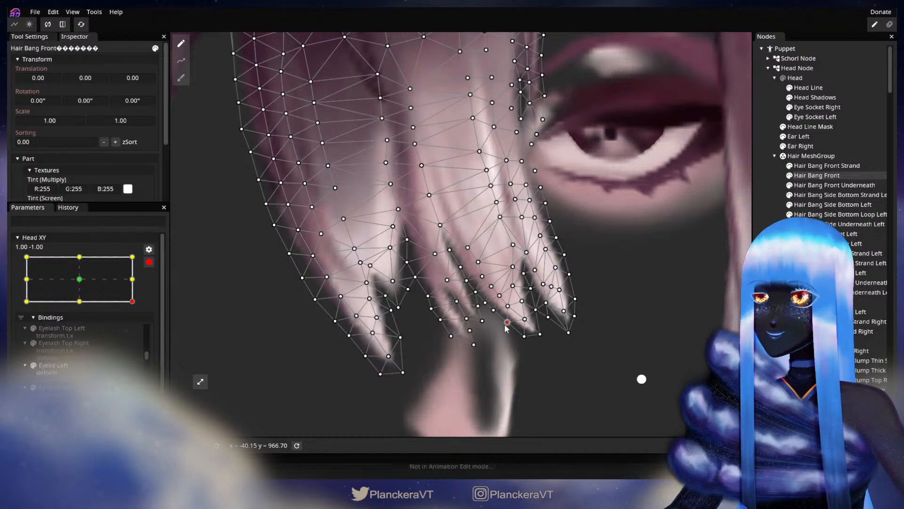
key("Escape")
Inspect the bang tips and fine-tune Hair Bang Front's vertices at the notch between the left and middle strands.
scroll(502, 307, "down", 3)
left_click_drag(488, 260, 493, 304)
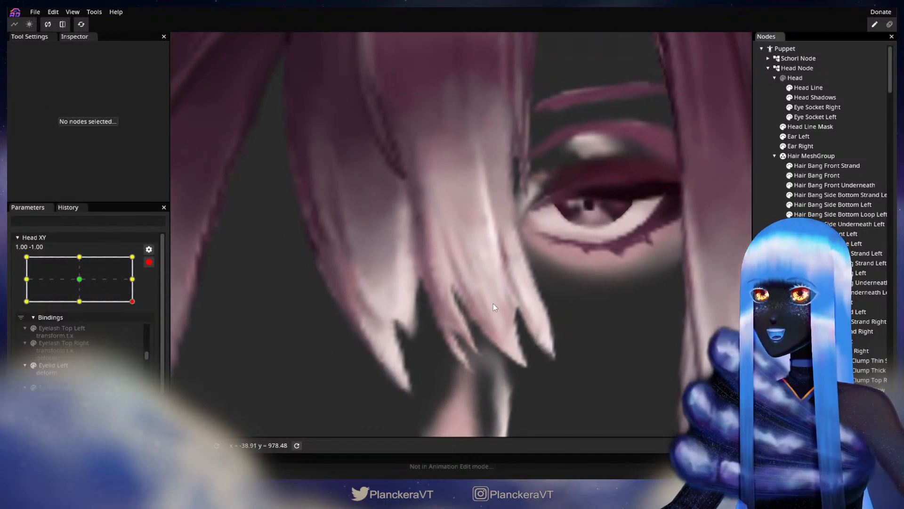
left_click_drag(465, 336, 476, 316)
scroll(460, 321, "up", 3)
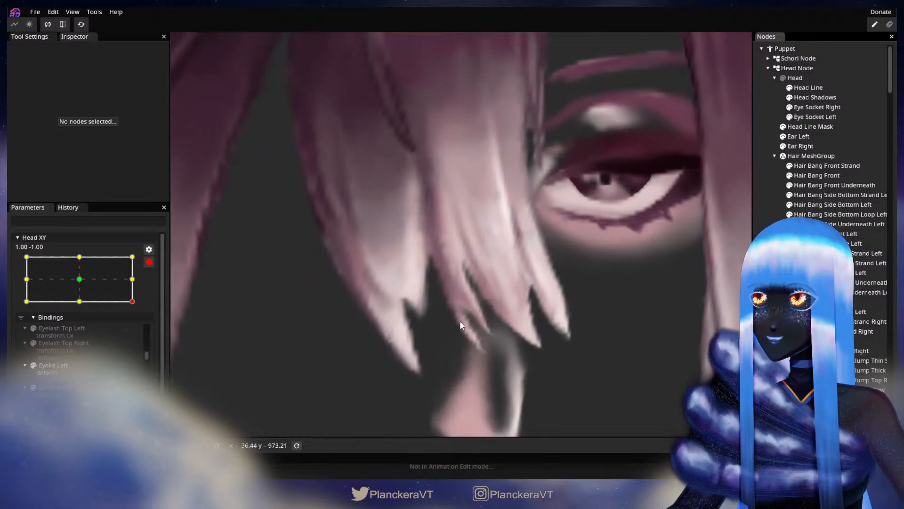
left_click(825, 177)
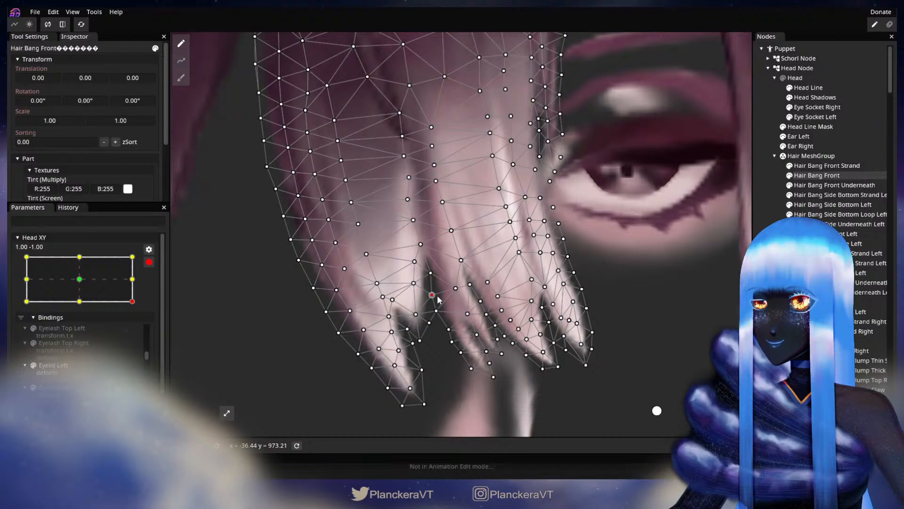
left_click(570, 357)
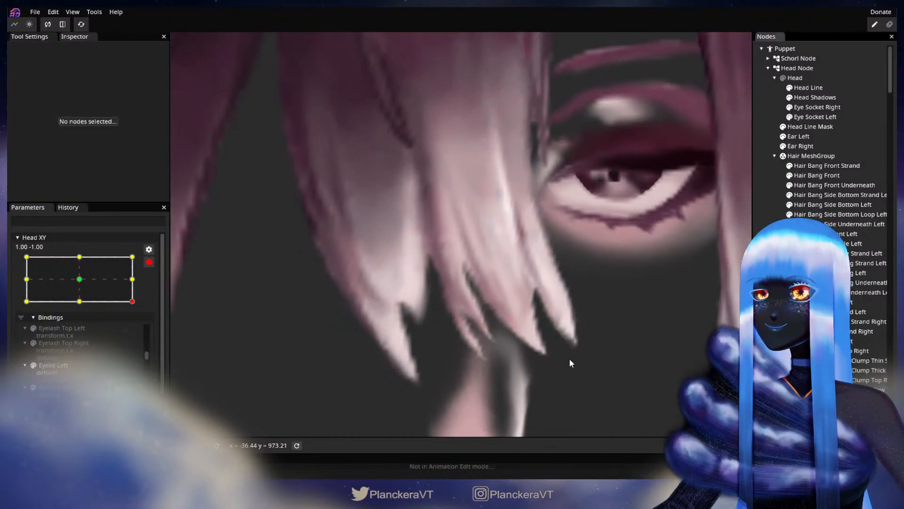
scroll(569, 351, "up", 1)
left_click(815, 175)
scroll(431, 299, "up", 1)
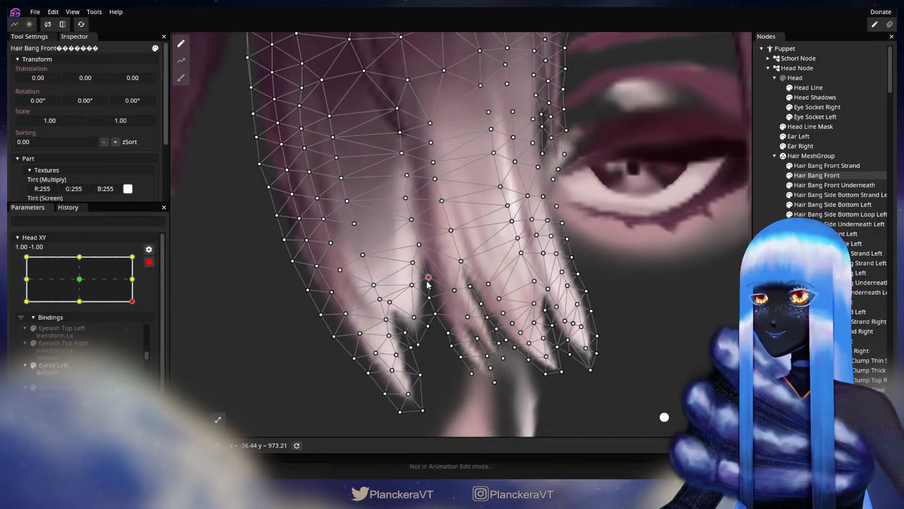
left_click(791, 377)
Exit keypoint editing and review the bangs on the whole head as Head XY moves from 1.00 -1.00 to about 1.00 0.94.
scroll(611, 326, "down", 2)
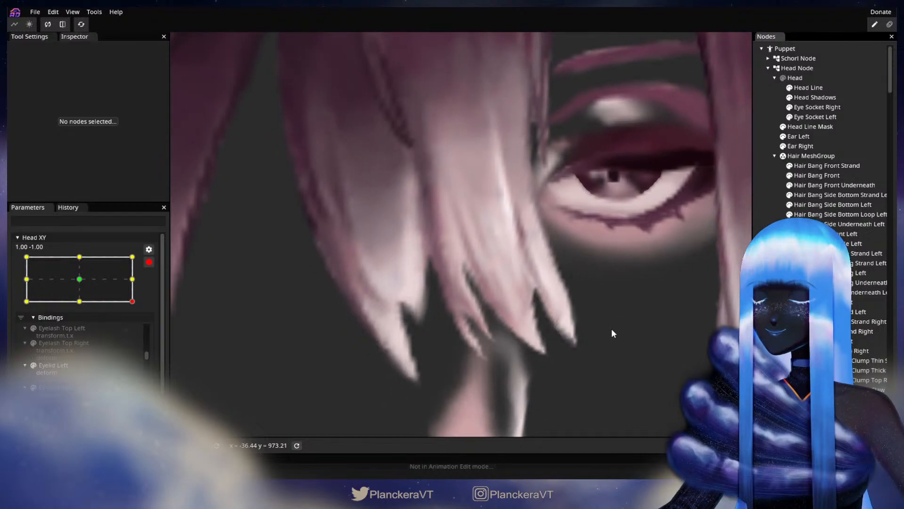
scroll(617, 325, "down", 4)
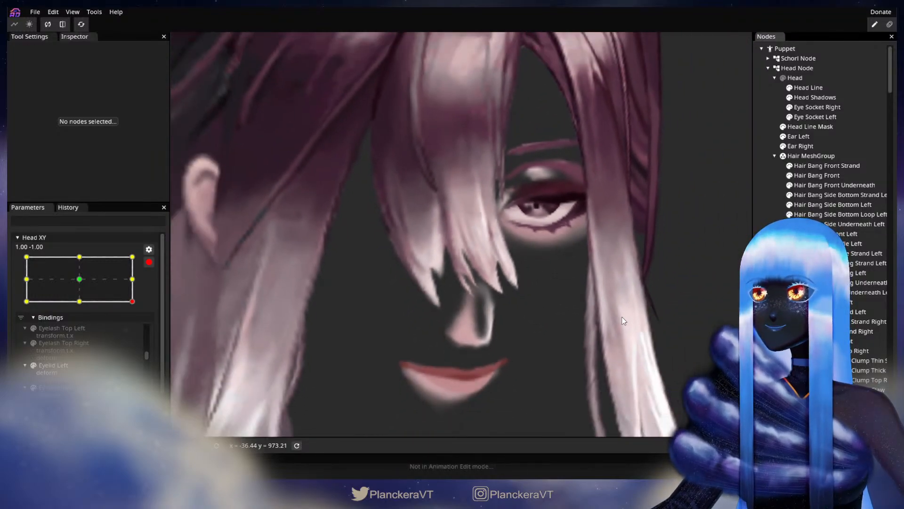
scroll(599, 319, "down", 4)
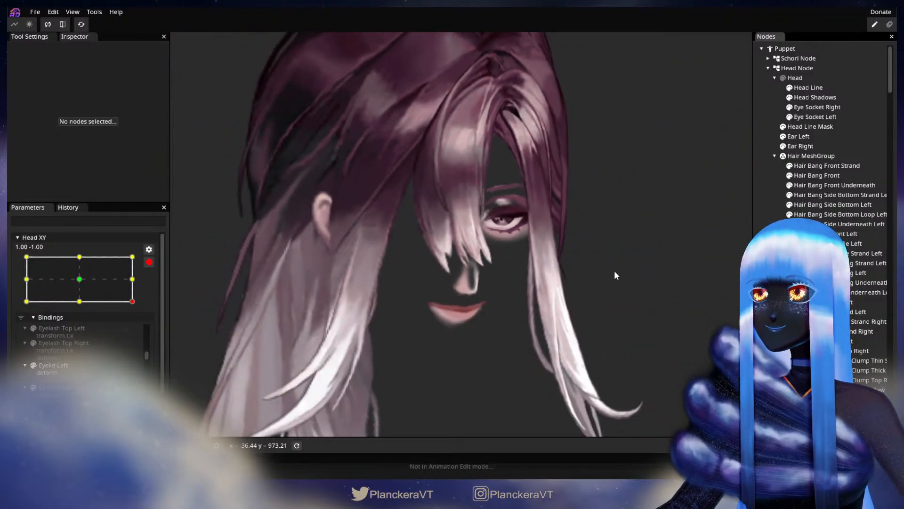
left_click(150, 262)
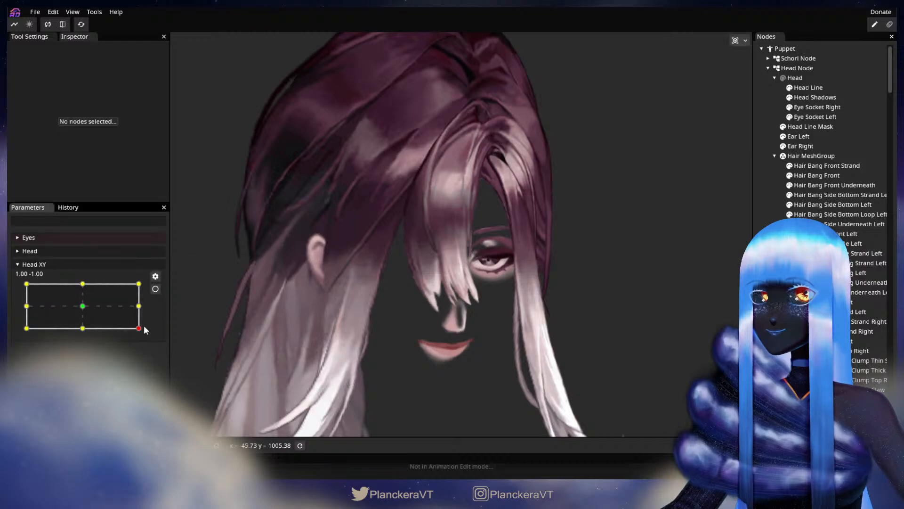
left_click_drag(140, 333, 146, 285)
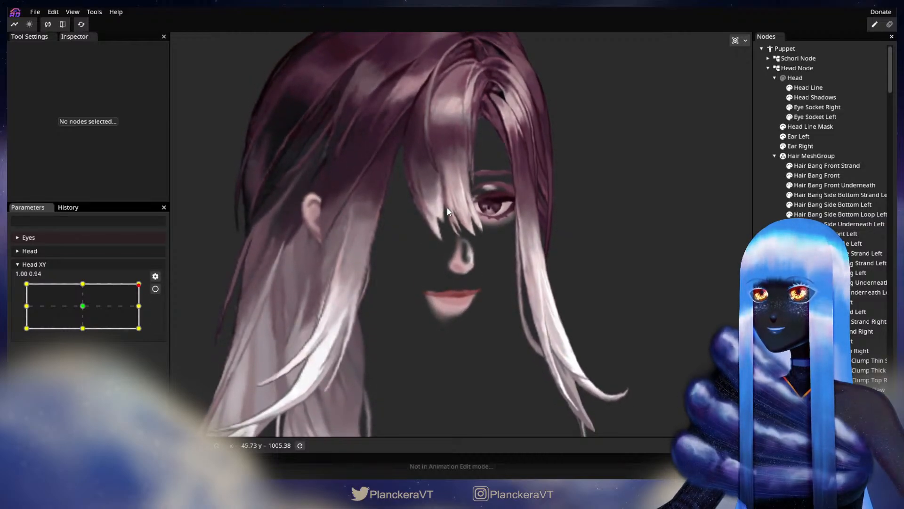
Open the Head XY 1.00 1.00 keypoint and adjust Hair Bang Front's vertices along the middle strand's lower left edge.
left_click(155, 288)
scroll(453, 267, "up", 2)
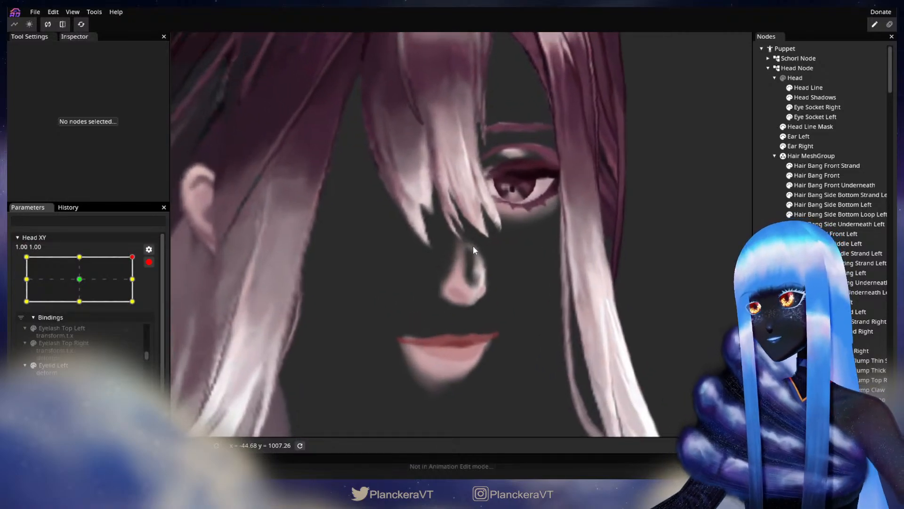
left_click_drag(469, 237, 496, 289)
scroll(495, 288, "up", 3)
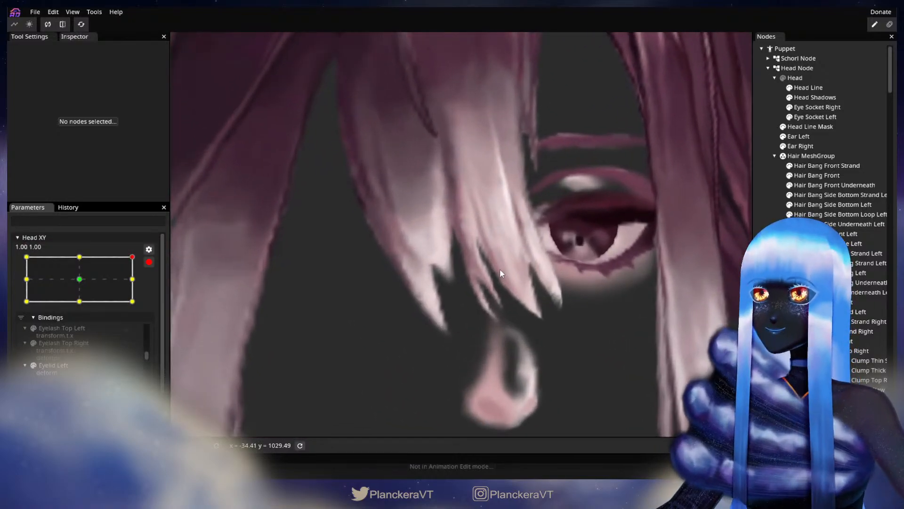
left_click(827, 176)
scroll(438, 258, "up", 2)
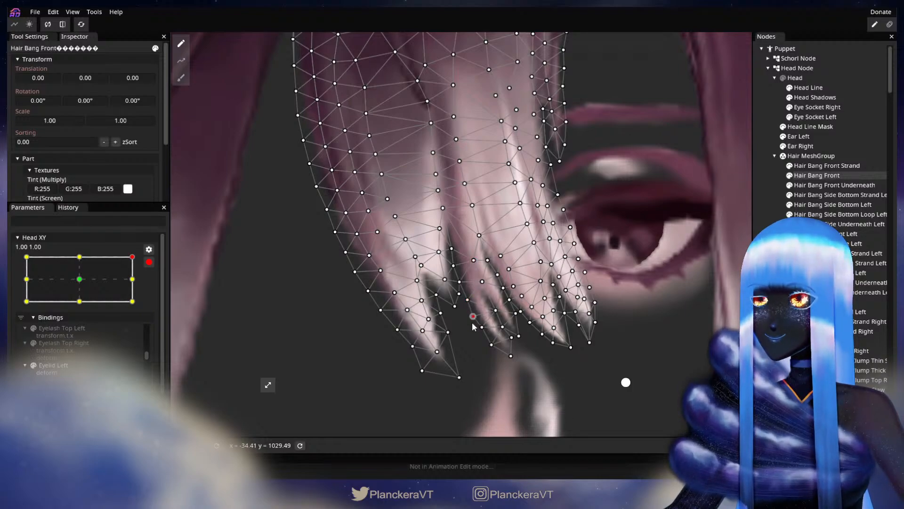
left_click(635, 302)
Leave keypoint editing and review the whole head's bangs as Head XY moves from 1.00 1.00 to 1.00 -1.00.
scroll(634, 302, "down", 5)
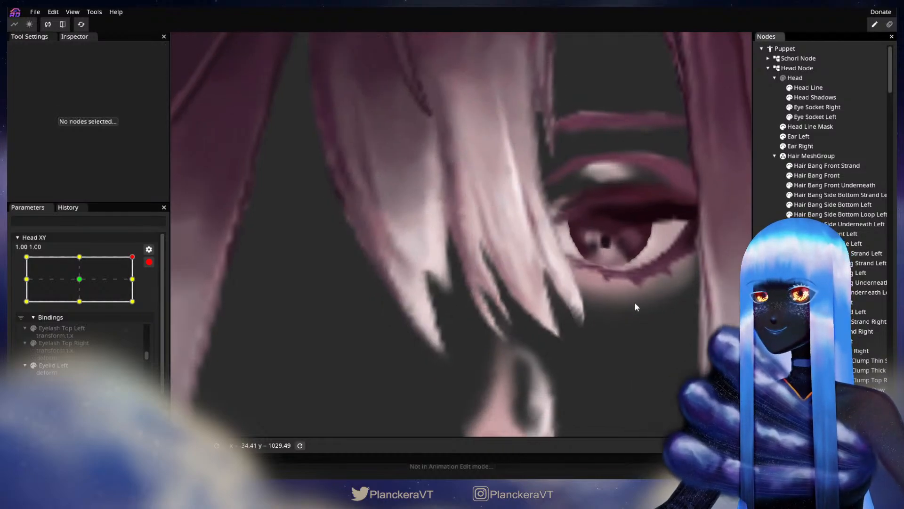
scroll(545, 287, "down", 5)
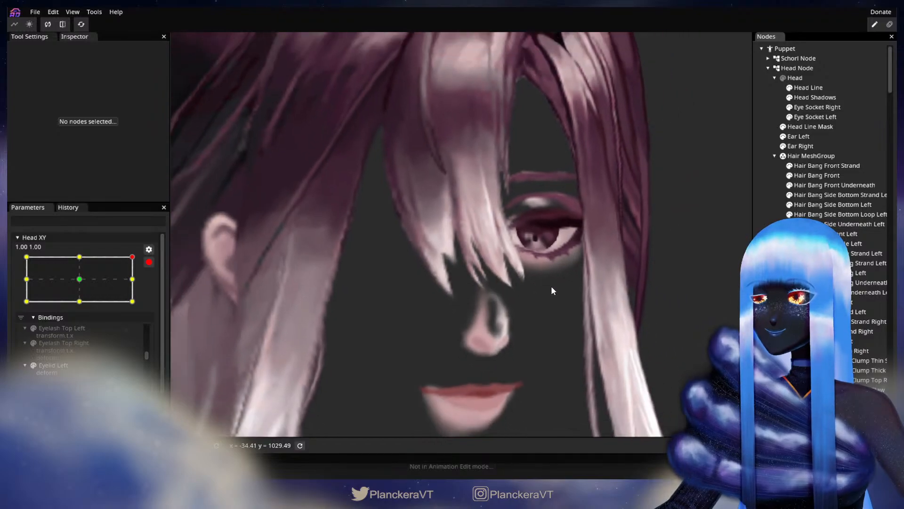
scroll(562, 298, "down", 5)
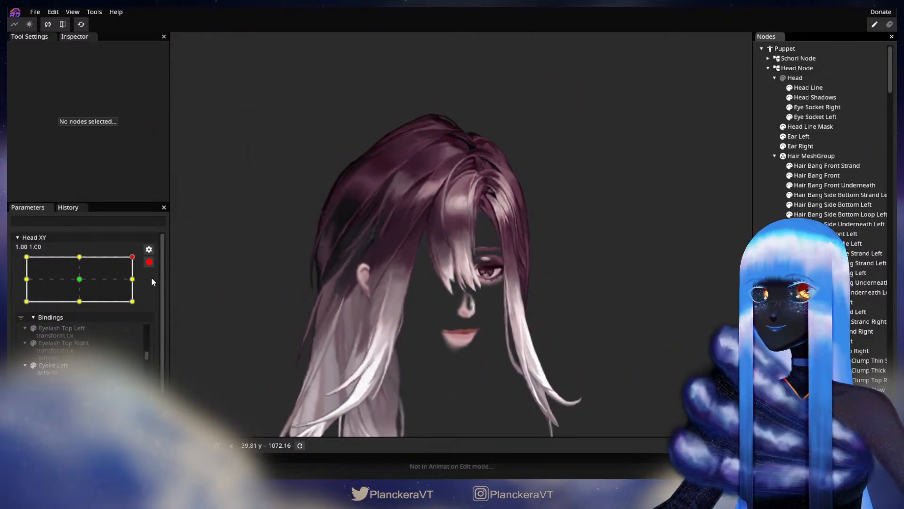
left_click(149, 261)
left_click_drag(138, 288, 152, 328)
Reopen Hair Bang Front's deformation at the Head XY 1.00 -1.00 keypoint and set the Circle Brush size to 12.00.
left_click(155, 289)
scroll(447, 379, "up", 5)
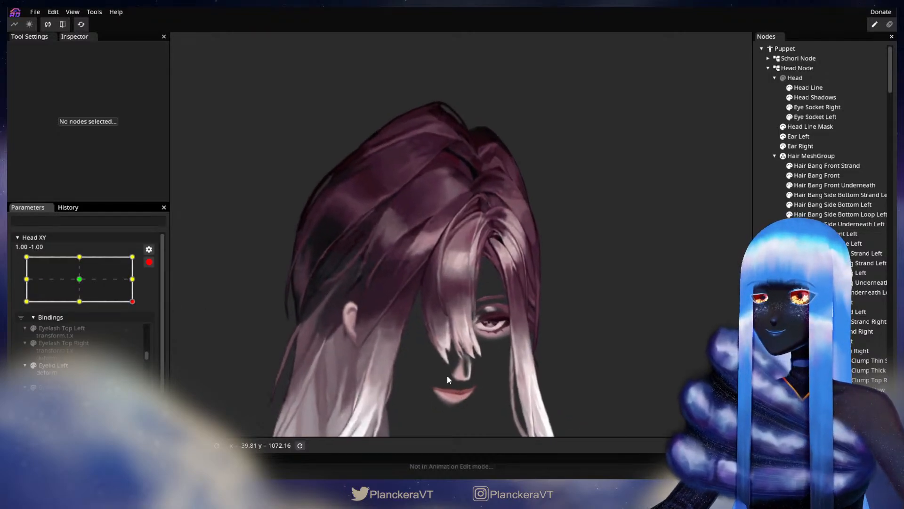
scroll(519, 349, "up", 3)
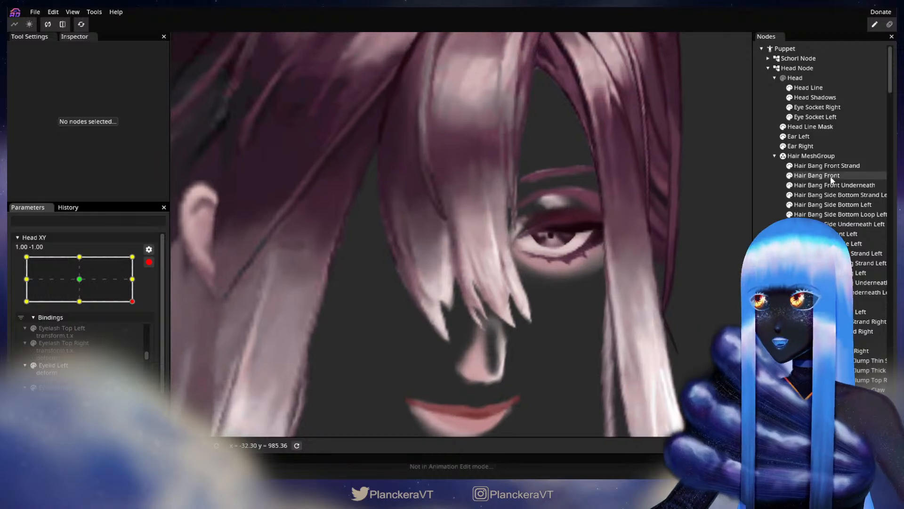
left_click(830, 176)
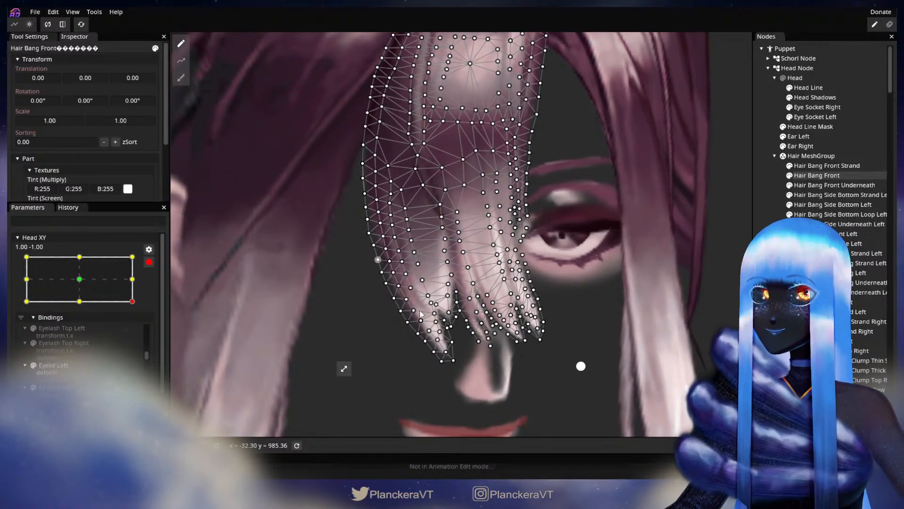
left_click(181, 78)
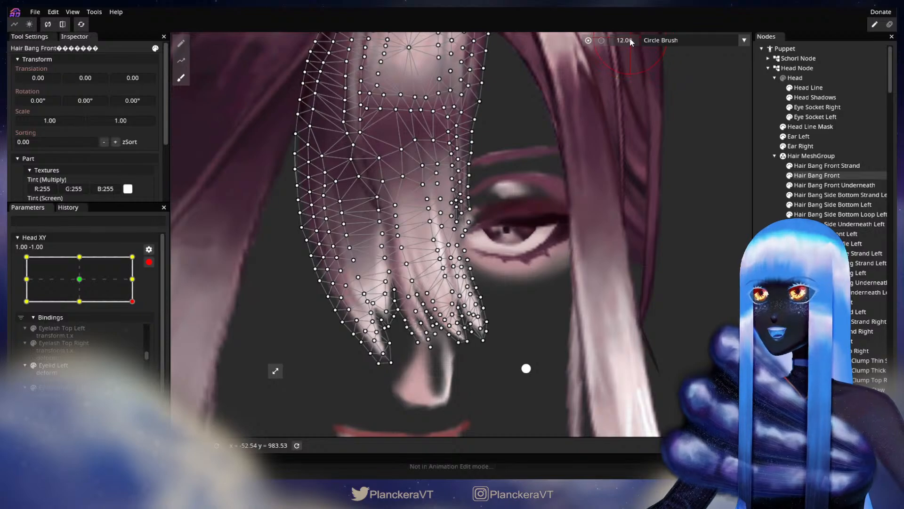
scroll(501, 326, "up", 1)
left_click_drag(496, 327, 588, 293)
scroll(527, 357, "up", 3)
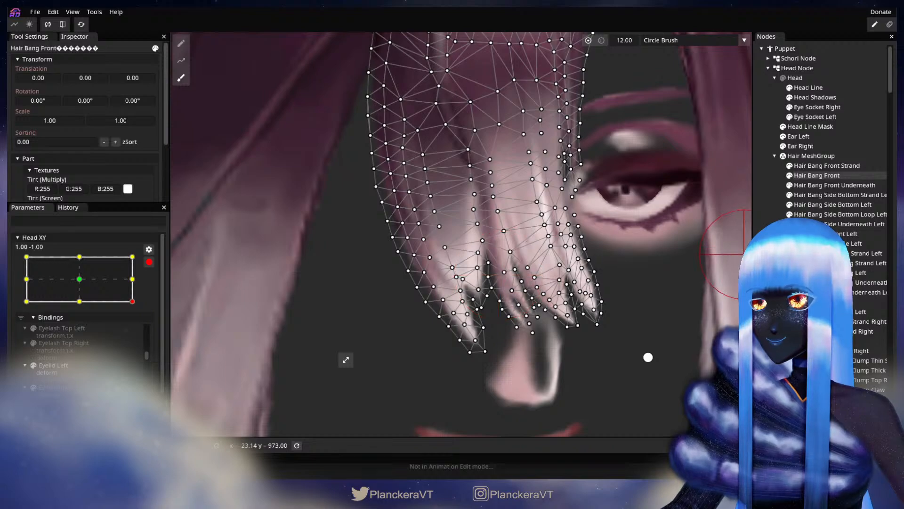
Adjust individual Hair Bang Front vertices along the middle strand's lower left edge at the Head XY 1.00 -1.00 keypoint.
left_click(181, 43)
scroll(477, 287, "up", 1)
scroll(476, 287, "up", 1)
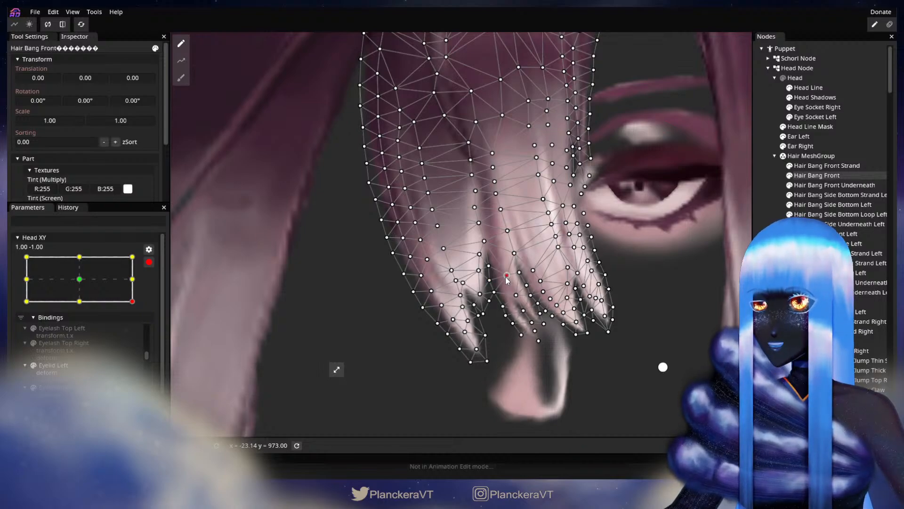
left_click(502, 307)
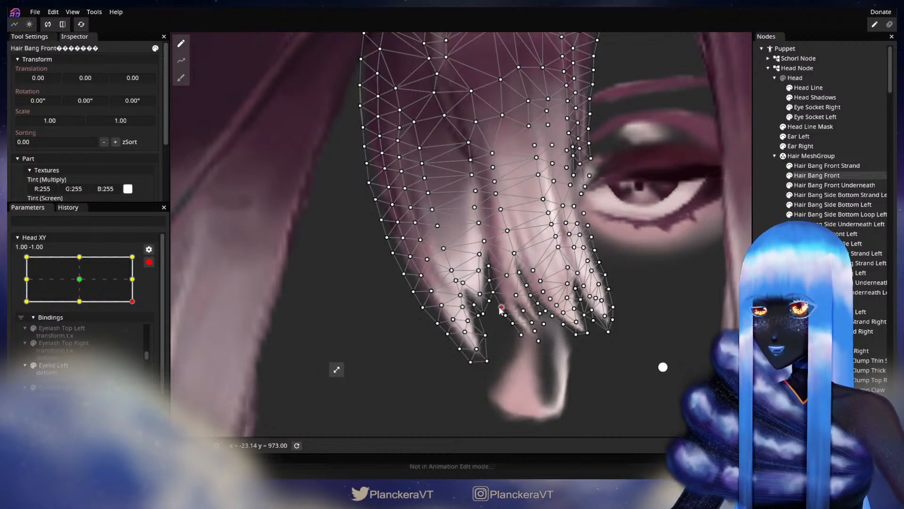
left_click_drag(503, 318, 504, 323)
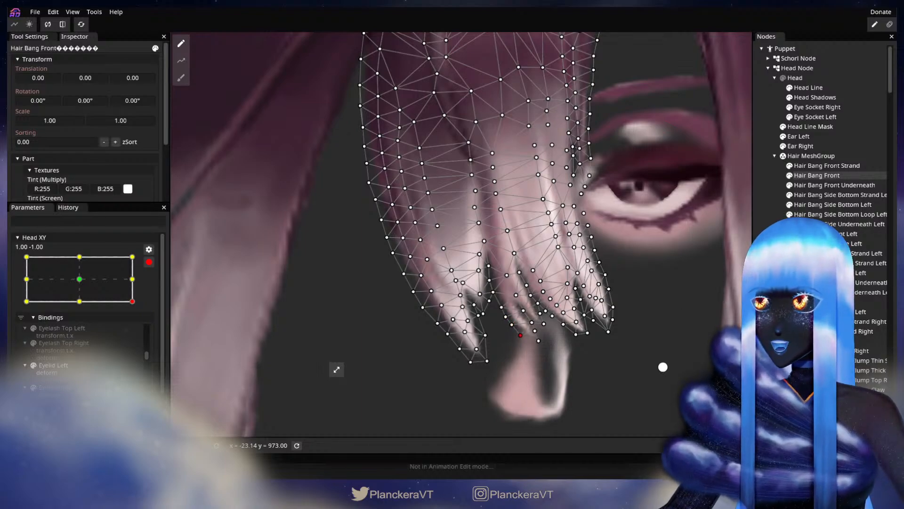
left_click(587, 355)
Examine the bang strands and Hair Bang Front's mesh up close at the Head XY 1.00 -1.00 keypoint.
scroll(588, 354, "down", 3)
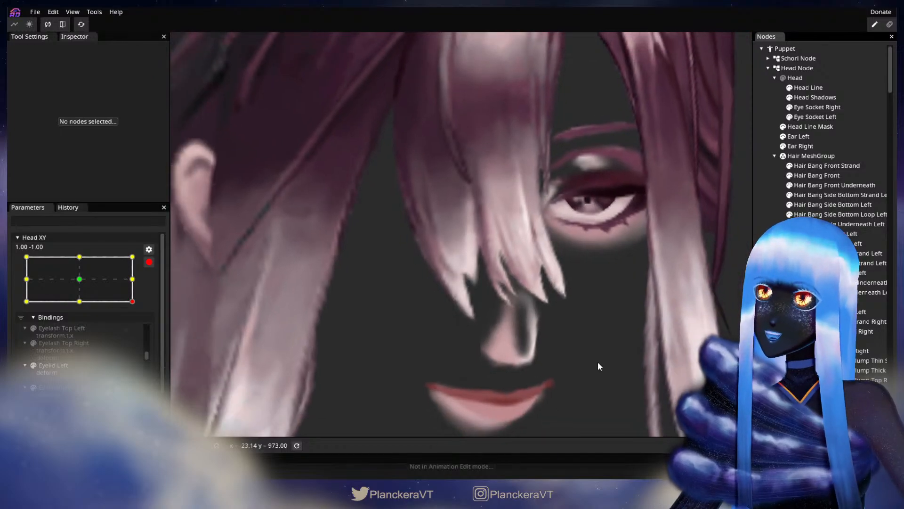
scroll(596, 360, "up", 3)
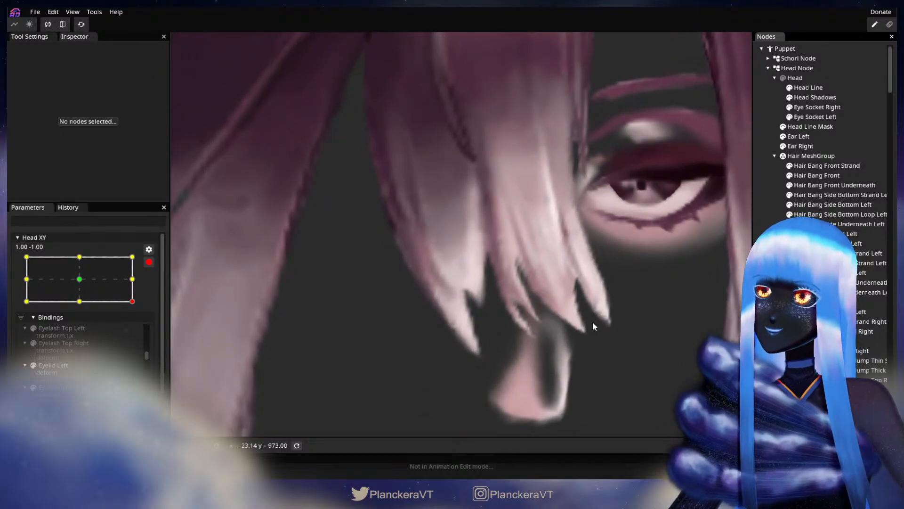
left_click_drag(583, 316, 574, 360)
scroll(573, 358, "up", 1)
left_click(817, 176)
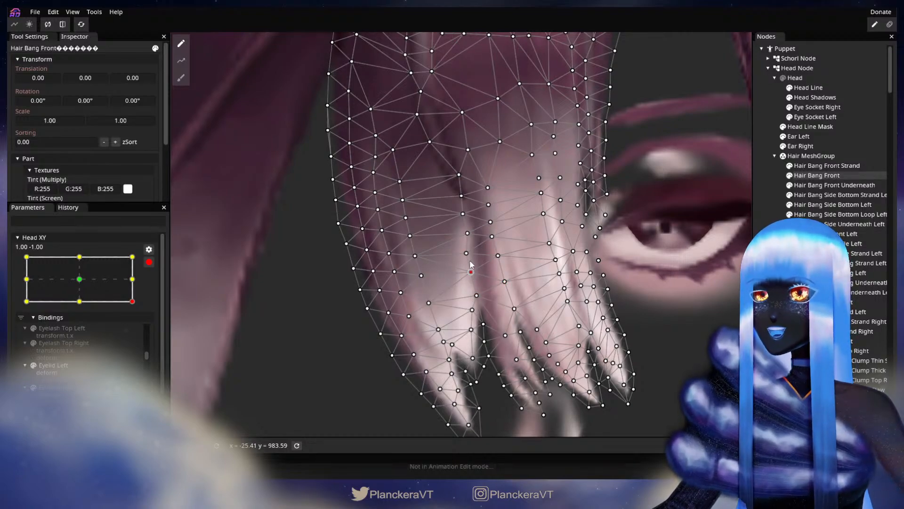
left_click(666, 346)
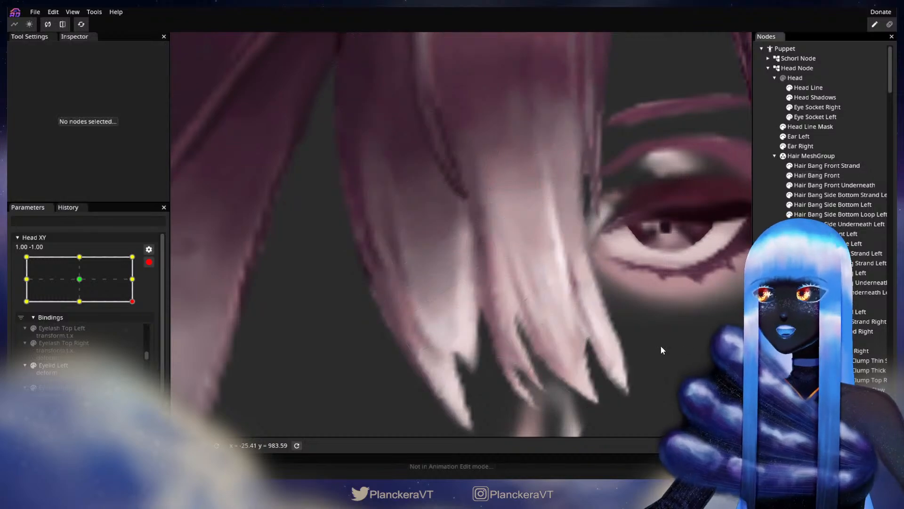
Leave keypoint editing and review the bangs on the whole head as Head XY moves from 1.00 -1.00 to 1.00 1.00.
scroll(600, 326, "down", 2)
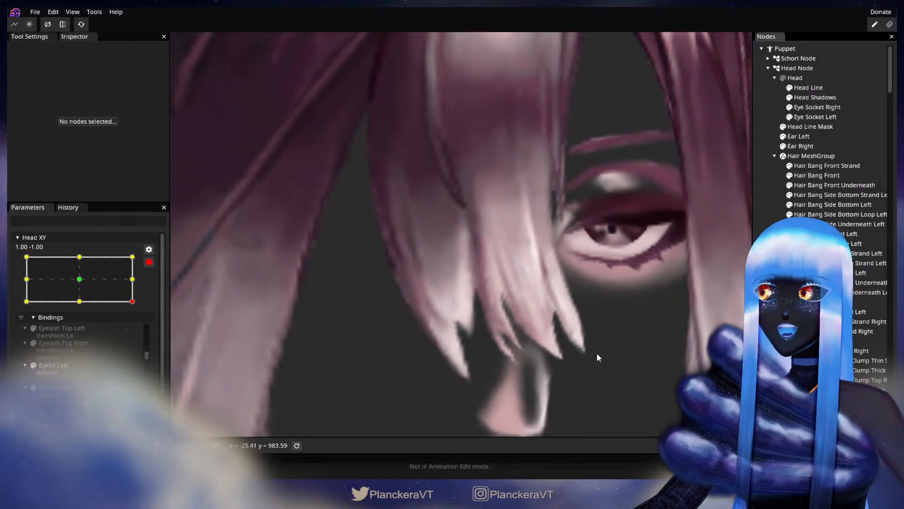
scroll(597, 352, "down", 3)
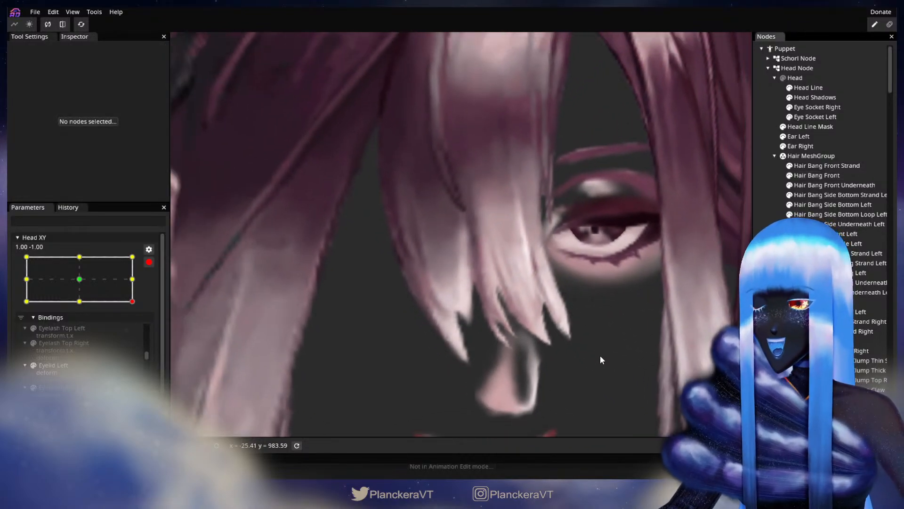
scroll(601, 356, "down", 3)
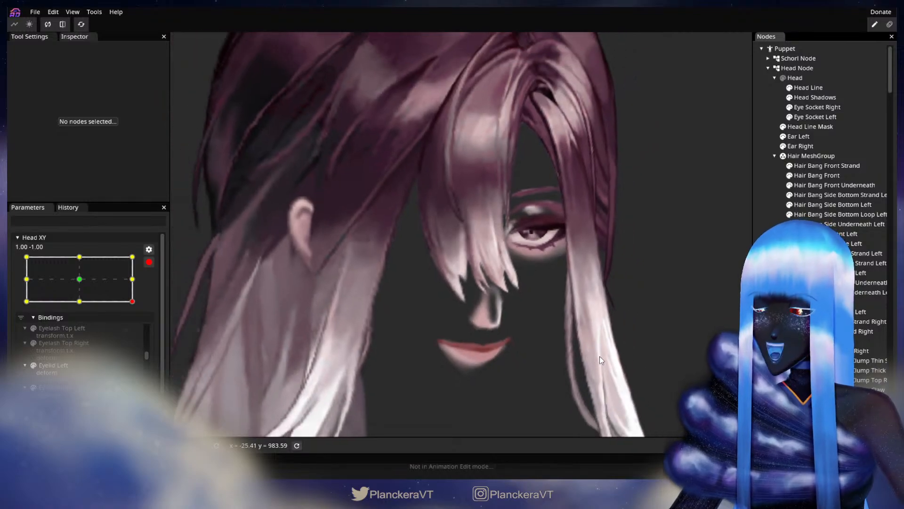
left_click(147, 263)
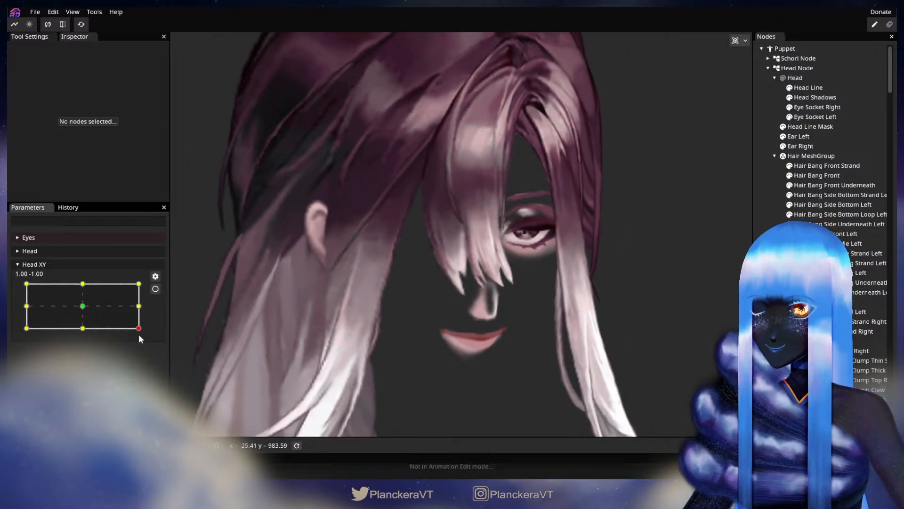
left_click_drag(140, 329, 173, 296)
Open Hair Bang Front's deformation at the Head XY 1.00 1.00 keypoint and set the Circle Brush size to 10.00.
left_click(156, 289)
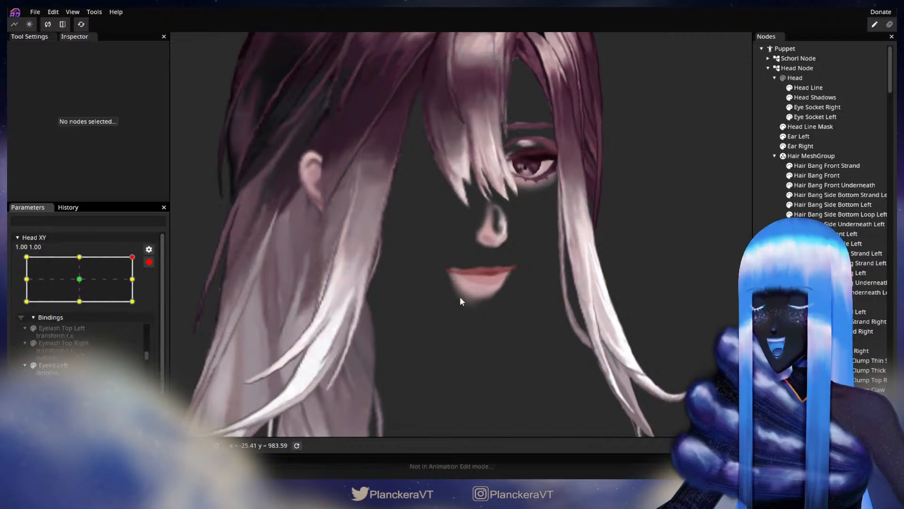
scroll(460, 291, "up", 5)
scroll(517, 247, "up", 2)
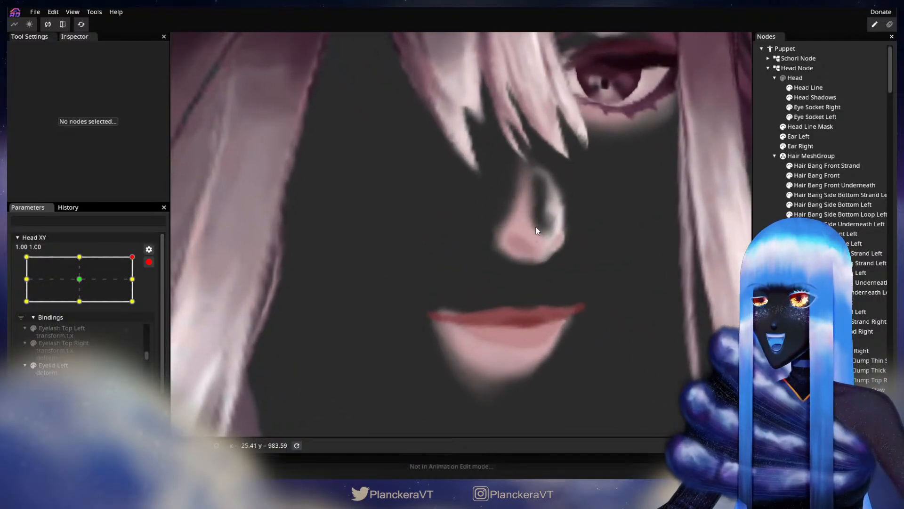
left_click_drag(533, 234, 455, 358)
scroll(455, 358, "up", 1)
left_click(838, 177)
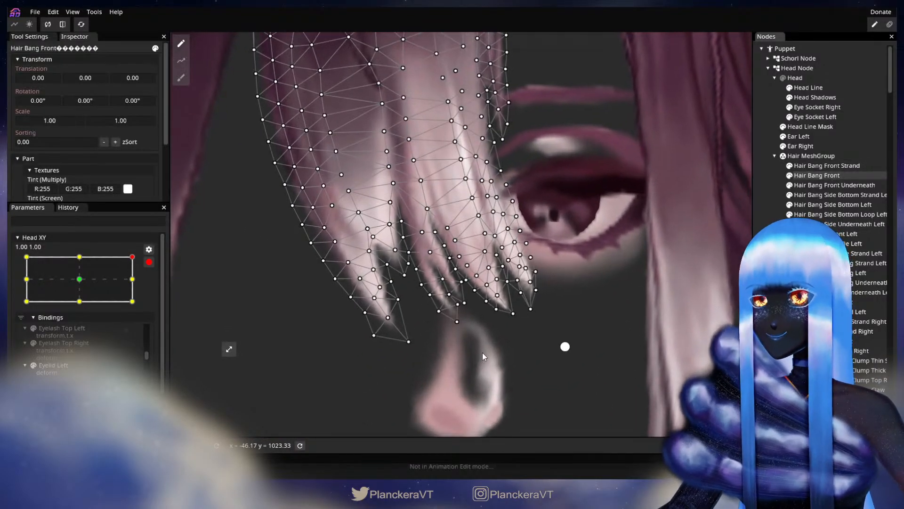
left_click(181, 77)
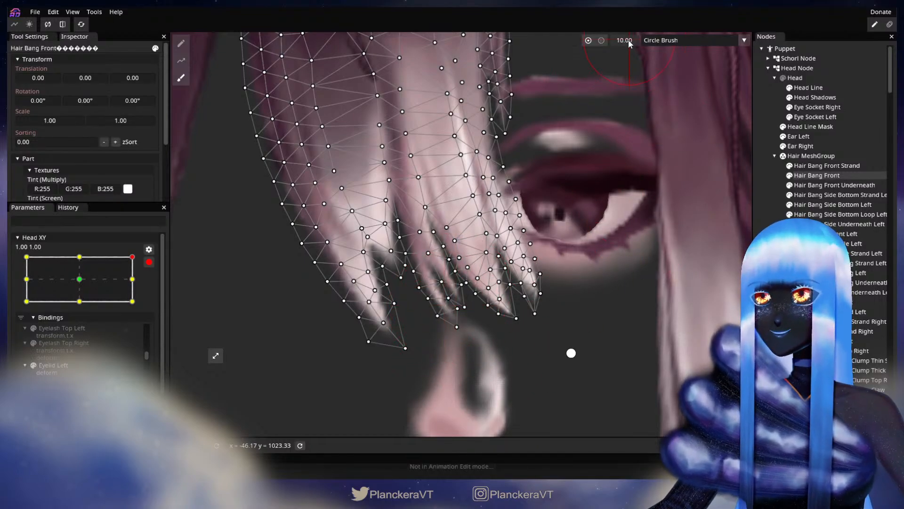
scroll(443, 306, "up", 2)
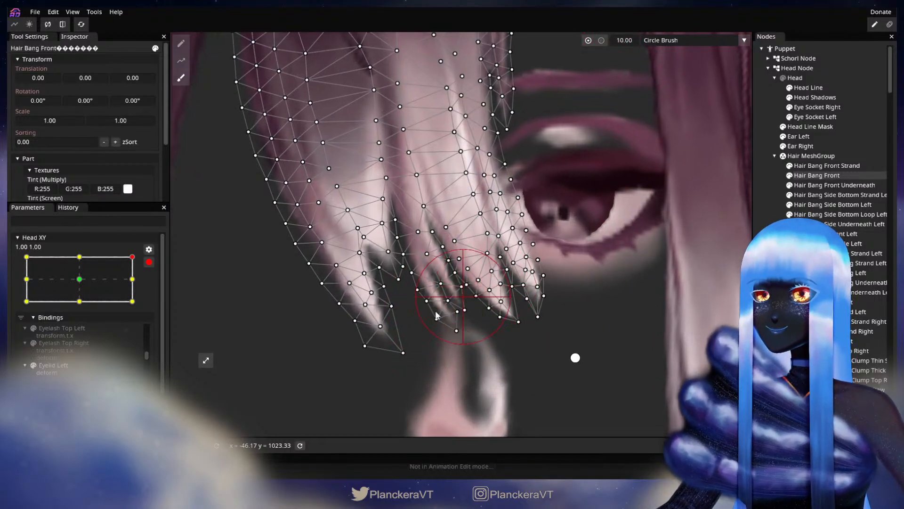
Brush the Hair Bang Front mesh vertices around the thin middle strand tips into place for Head XY 1.00 1.00.
left_click_drag(443, 308, 447, 306)
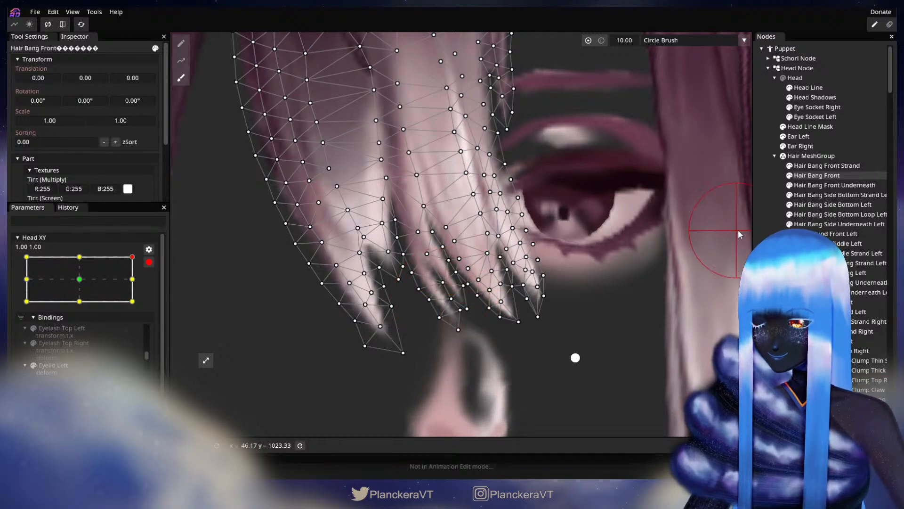
left_click(759, 236)
scroll(535, 338, "down", 1)
scroll(535, 338, "down", 4)
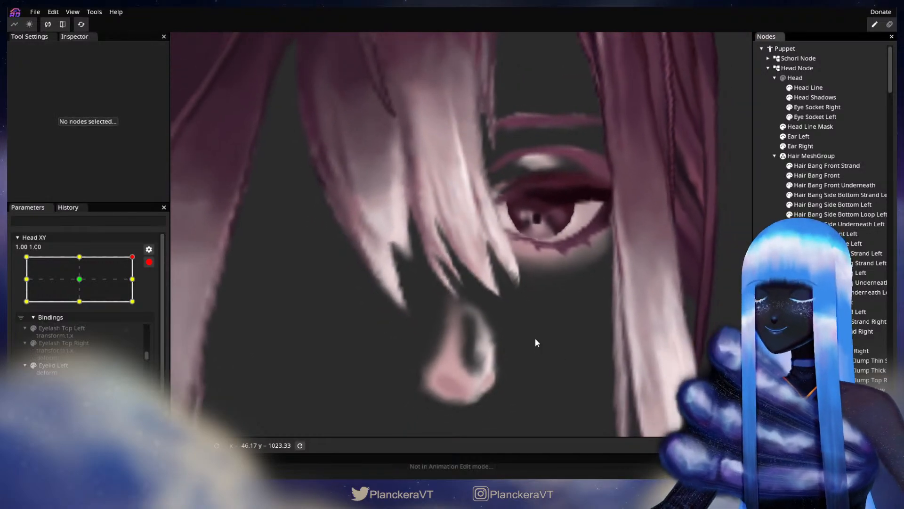
scroll(484, 327, "up", 2)
scroll(484, 327, "up", 3)
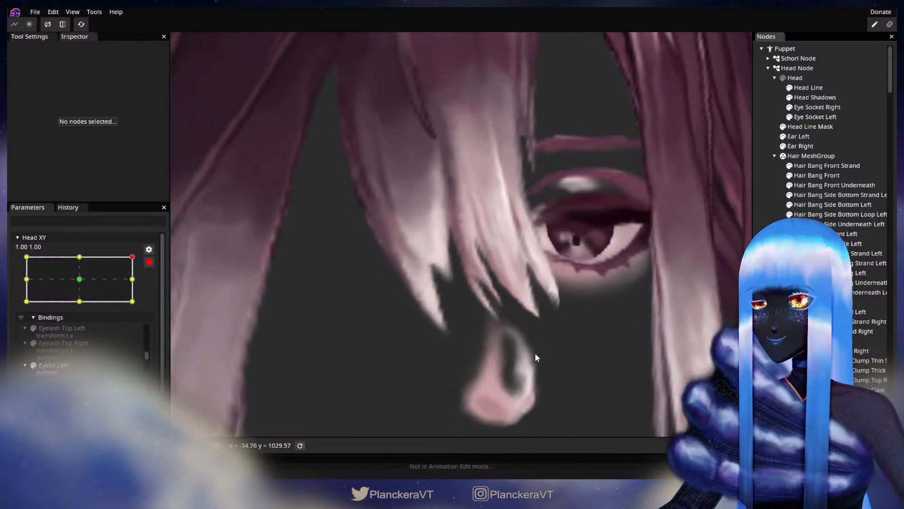
Adjust individual Hair Bang Front vertices along the gap where the outer clump meets the thin middle strands.
left_click(817, 175)
scroll(464, 291, "up", 1)
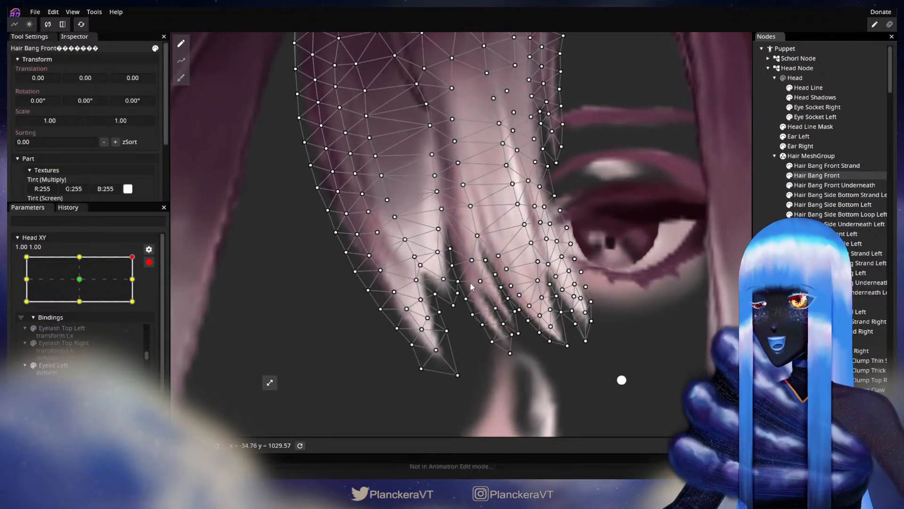
left_click(459, 281)
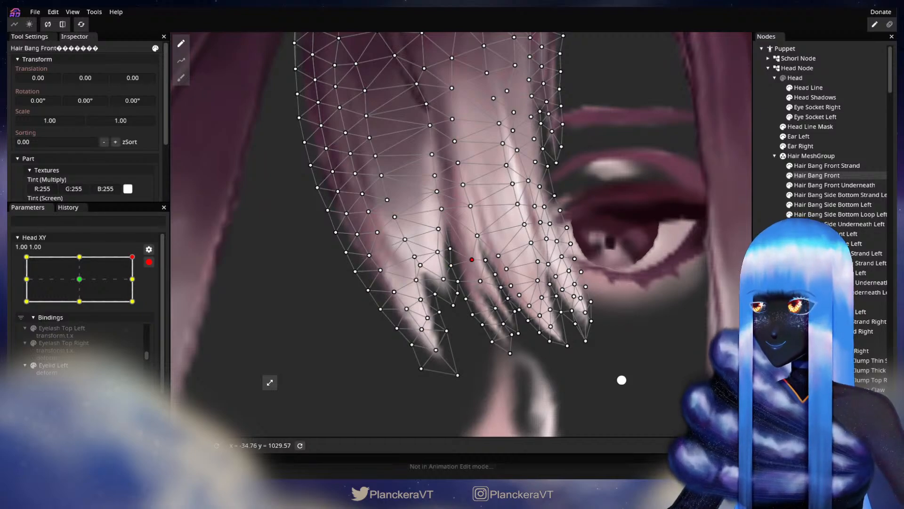
left_click(665, 300)
scroll(542, 388, "down", 3)
scroll(541, 385, "up", 1)
left_click_drag(484, 305, 533, 347)
scroll(485, 396, "up", 1)
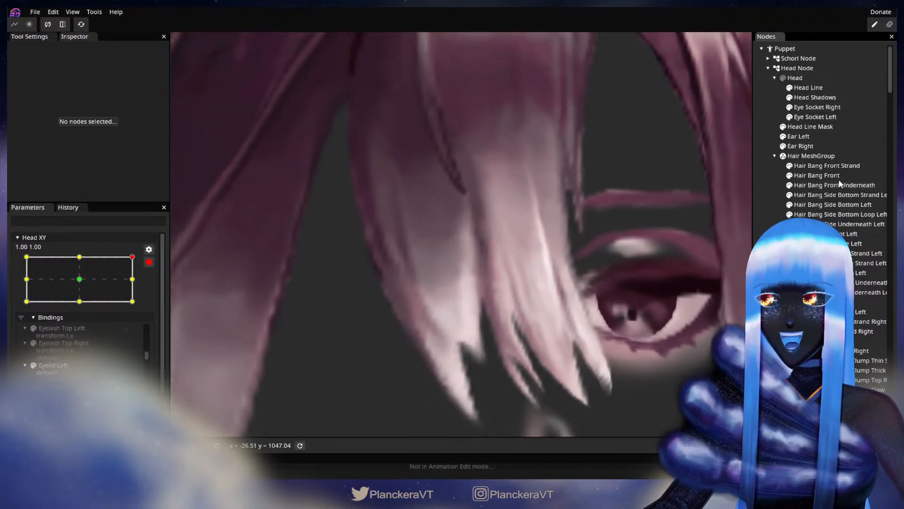
Refine the Hair Bang Front vertices along the inner edge of the light central strand, from the dark crease down to the tips.
left_click(833, 175)
scroll(457, 302, "up", 1)
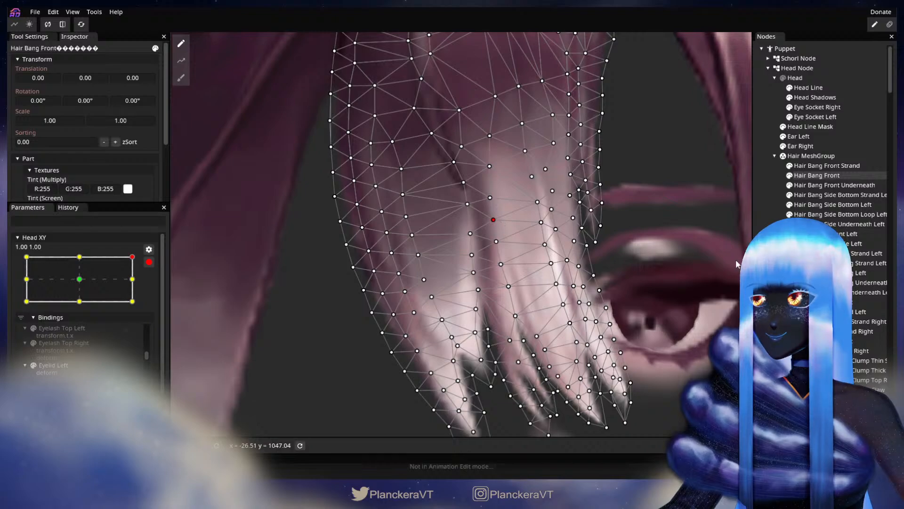
left_click(764, 260)
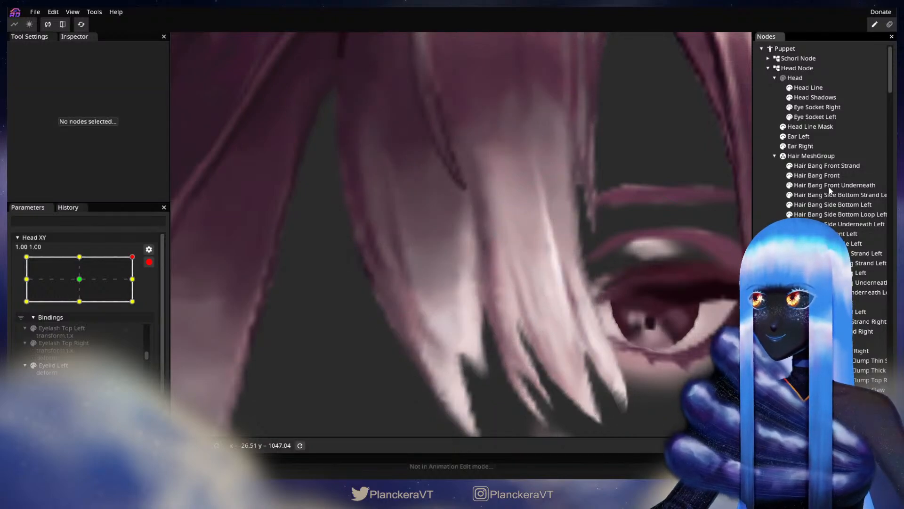
left_click(821, 175)
scroll(471, 238, "up", 1)
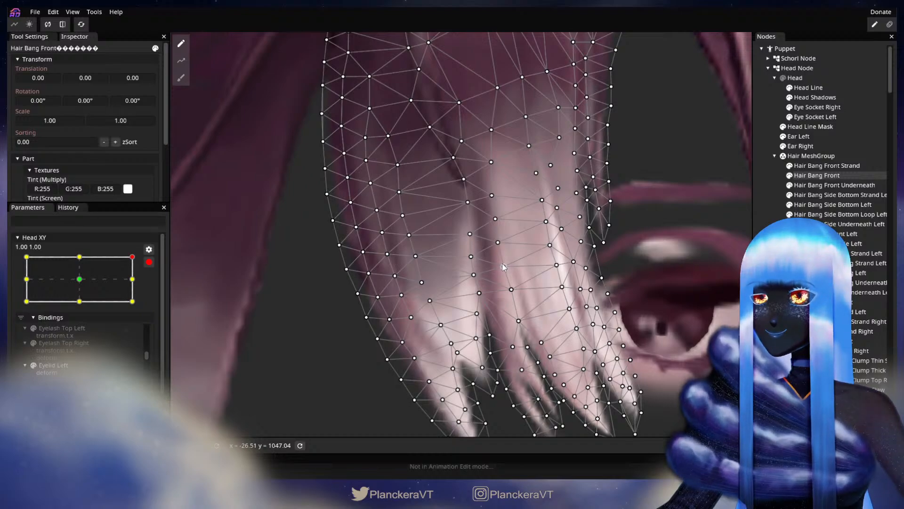
left_click(707, 304)
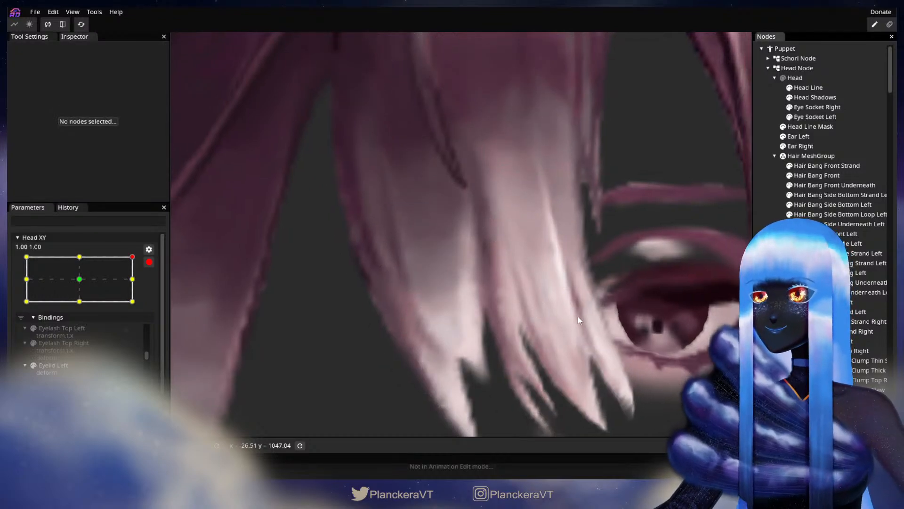
left_click(815, 175)
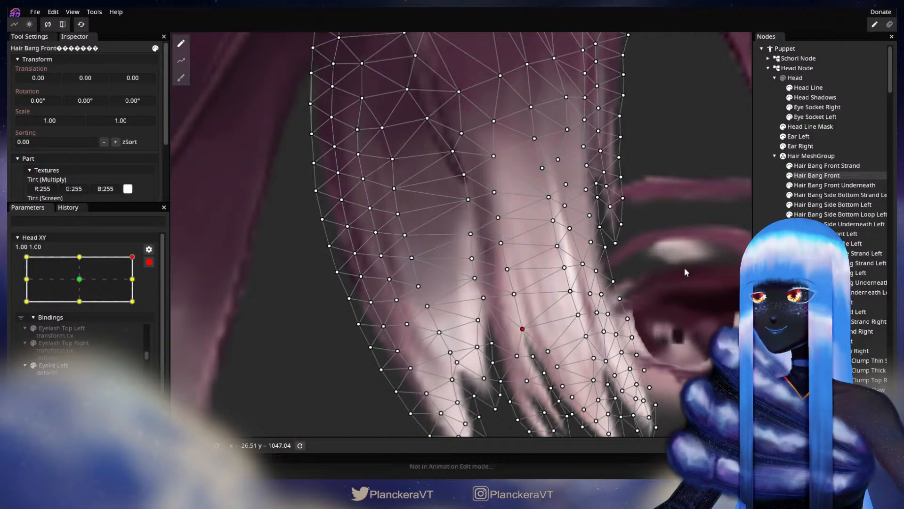
key("Escape")
Disarm Head XY, preview the head turn between poses, and re-arm the parameter at 1.00 -1.00.
scroll(620, 344, "down", 8)
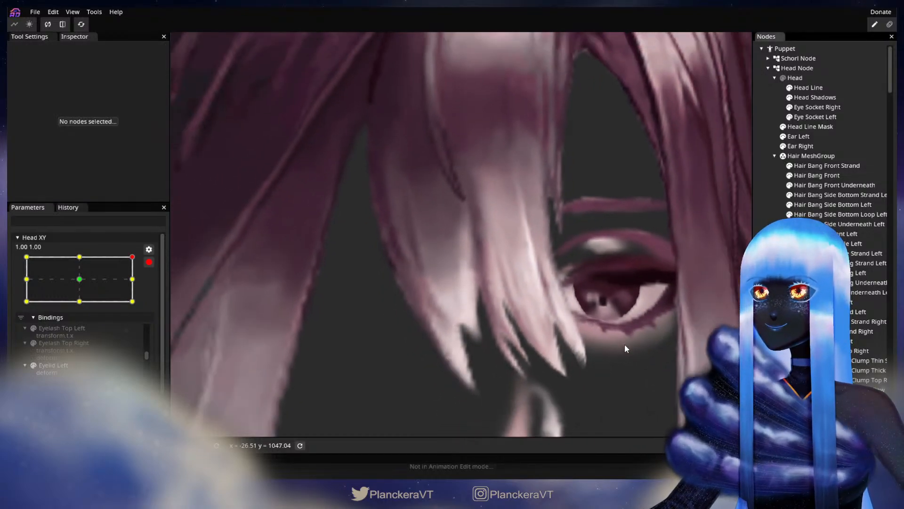
scroll(626, 349, "down", 10)
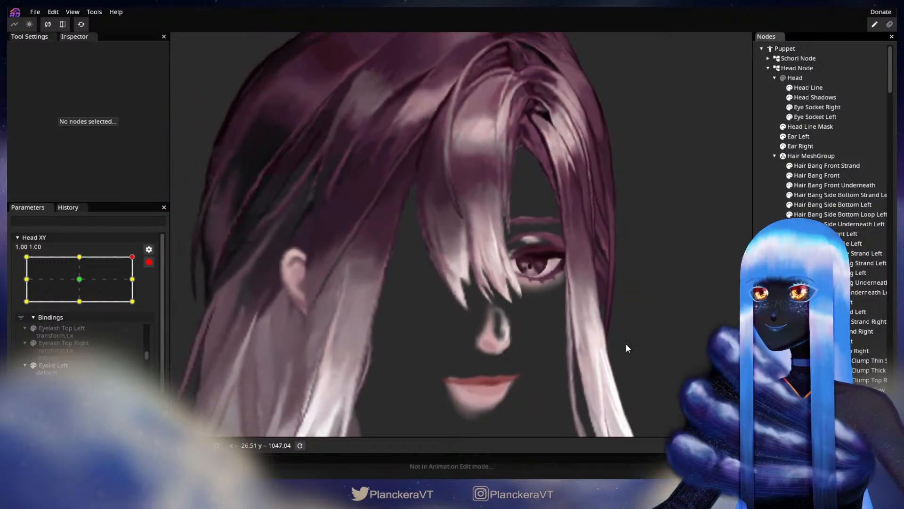
scroll(620, 332, "down", 5)
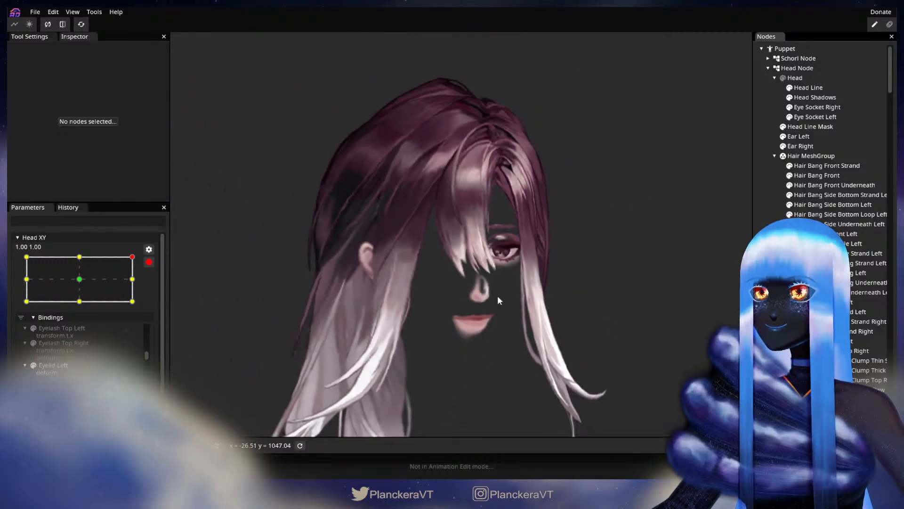
left_click(148, 262)
left_click_drag(140, 287, 168, 333)
left_click(155, 289)
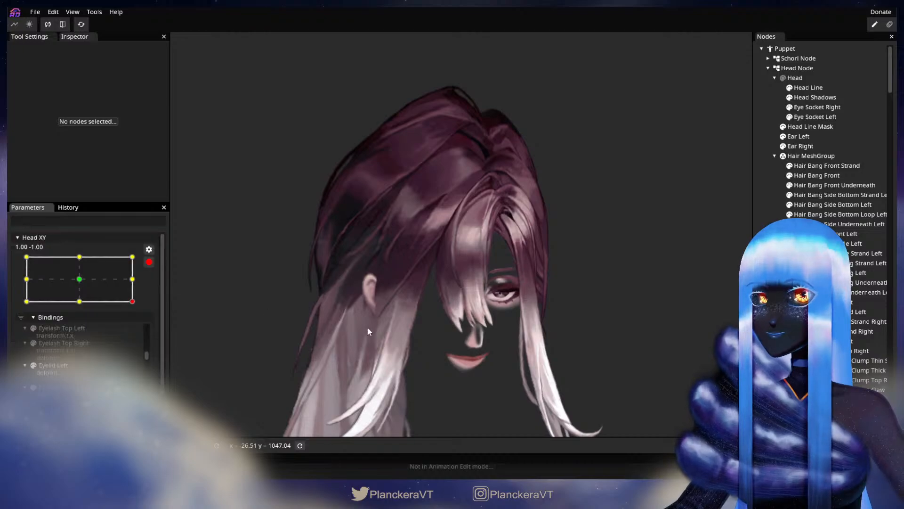
Adjust the Hair Bang Front vertices beside the dark crease in the middle of the bang for Head XY 1.00 -1.00.
scroll(496, 350, "up", 5)
scroll(508, 325, "up", 5)
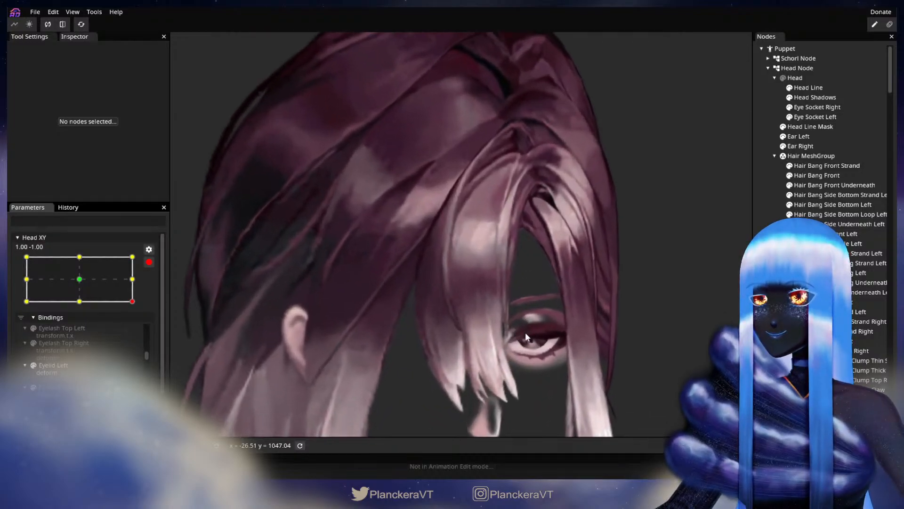
scroll(531, 288, "up", 5)
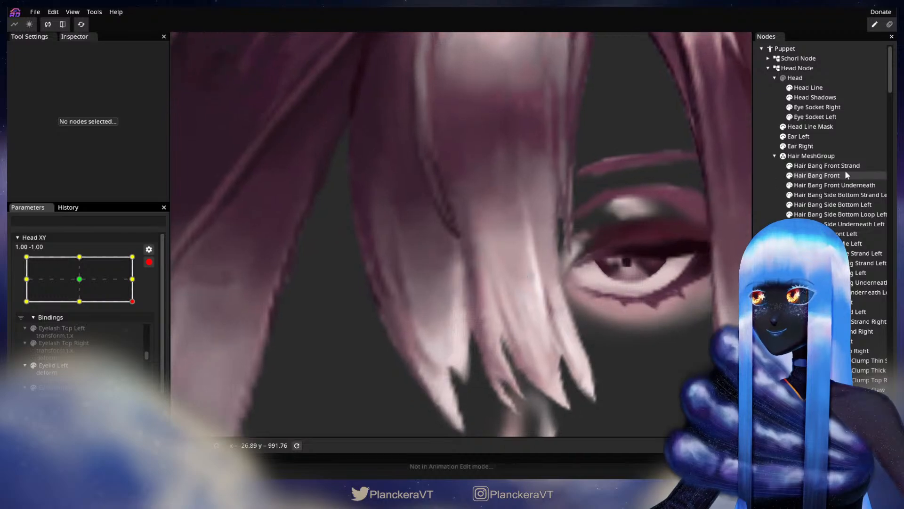
left_click(818, 175)
left_click(455, 235)
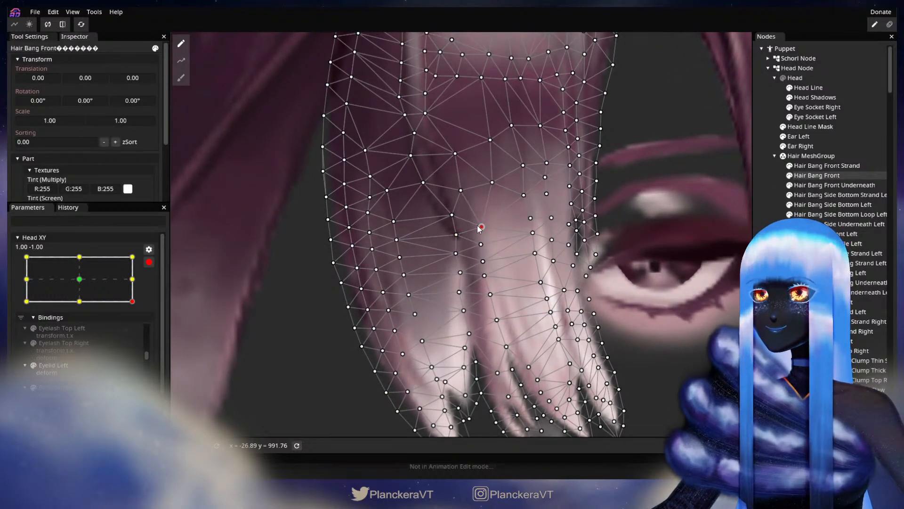
left_click(456, 254)
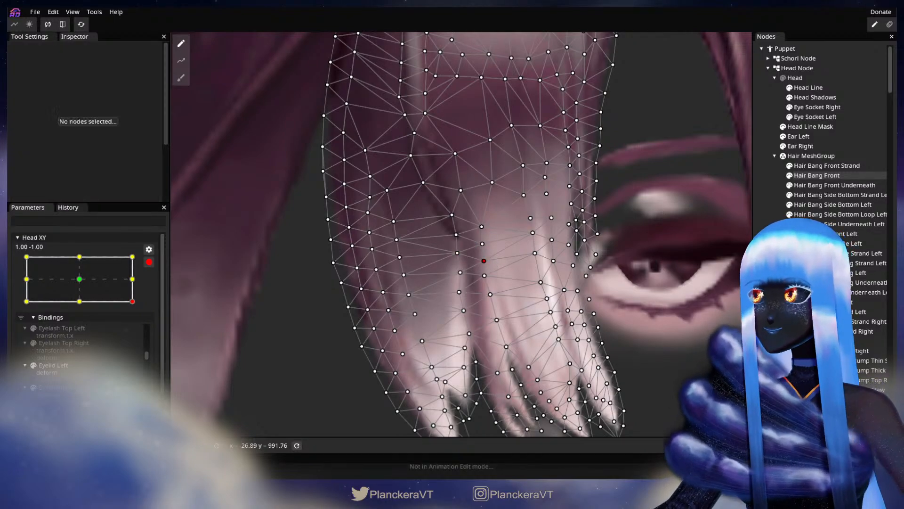
left_click(705, 269)
Check the bang's crease in motion by disarming Head XY and moving it, then re-arm it at 1.00 -1.00.
scroll(569, 283, "down", 5)
scroll(577, 282, "down", 3)
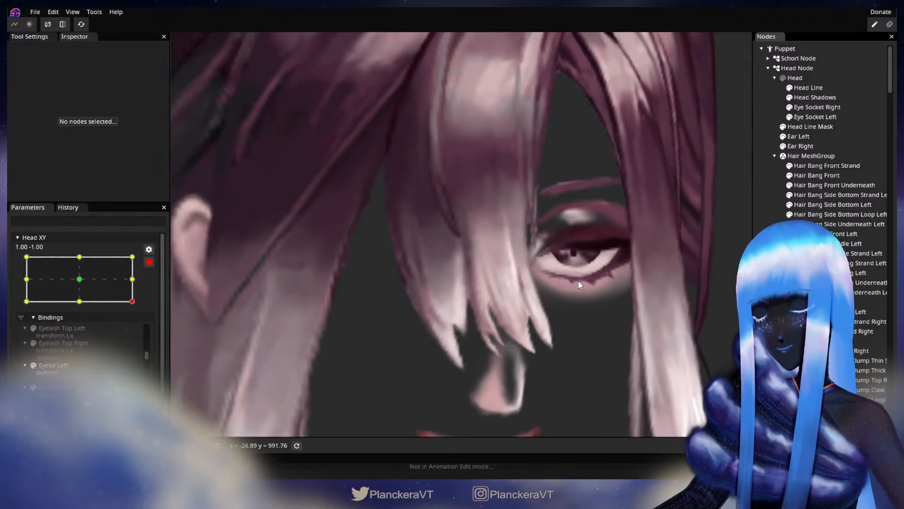
scroll(593, 276, "down", 2)
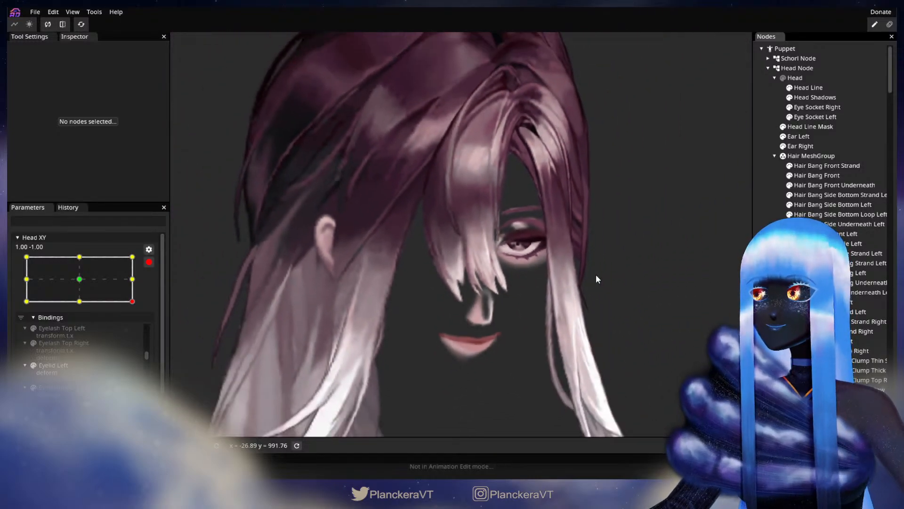
scroll(597, 283, "down", 1)
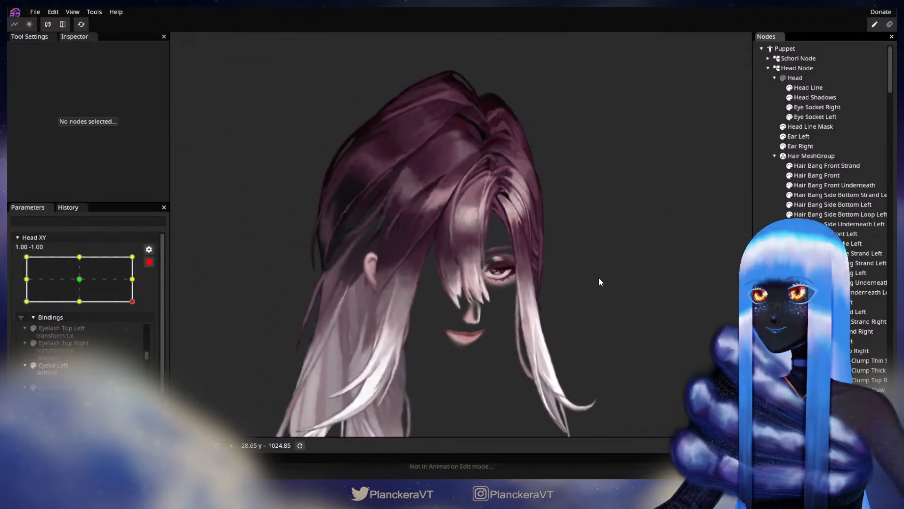
left_click(149, 262)
left_click_drag(139, 331, 170, 329)
left_click(156, 289)
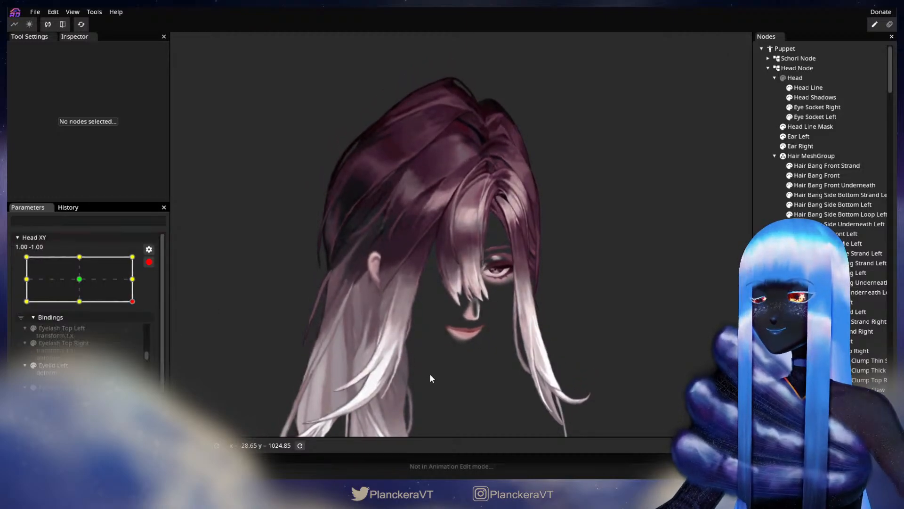
Reposition the Hair Bang Front vertices around the split and tips of the thin middle strands for Head XY 1.00 -1.00.
scroll(431, 377, "up", 6)
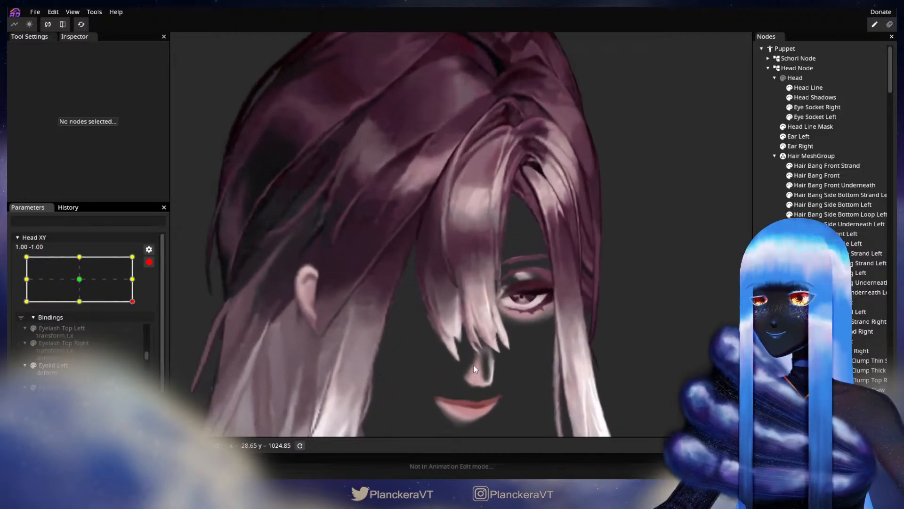
scroll(474, 365, "up", 5)
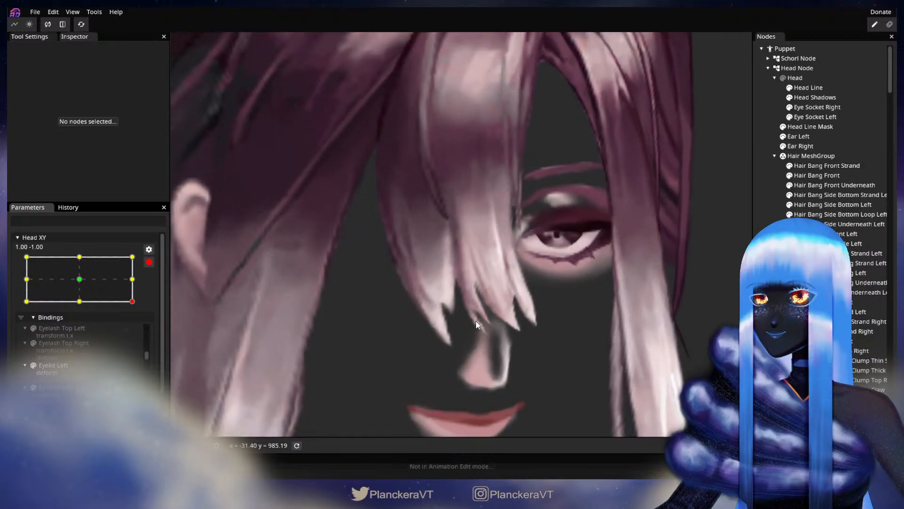
scroll(475, 321, "up", 4)
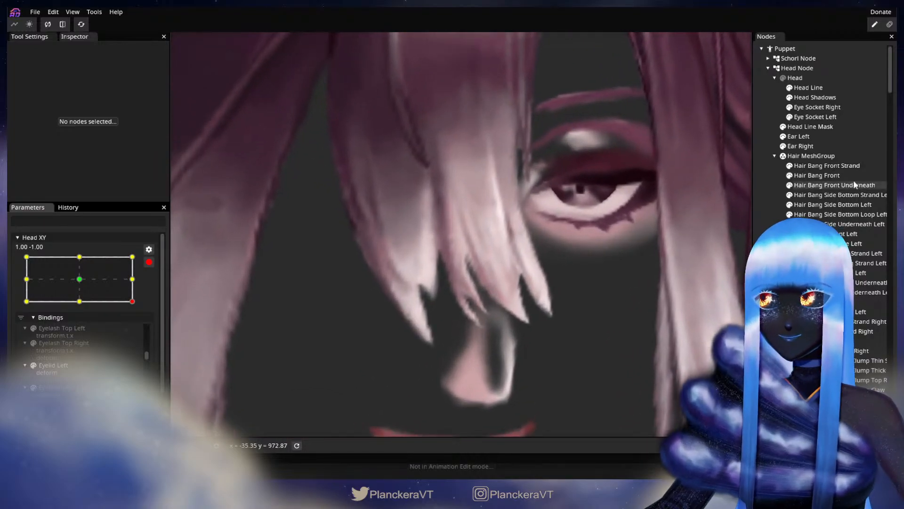
left_click(854, 175)
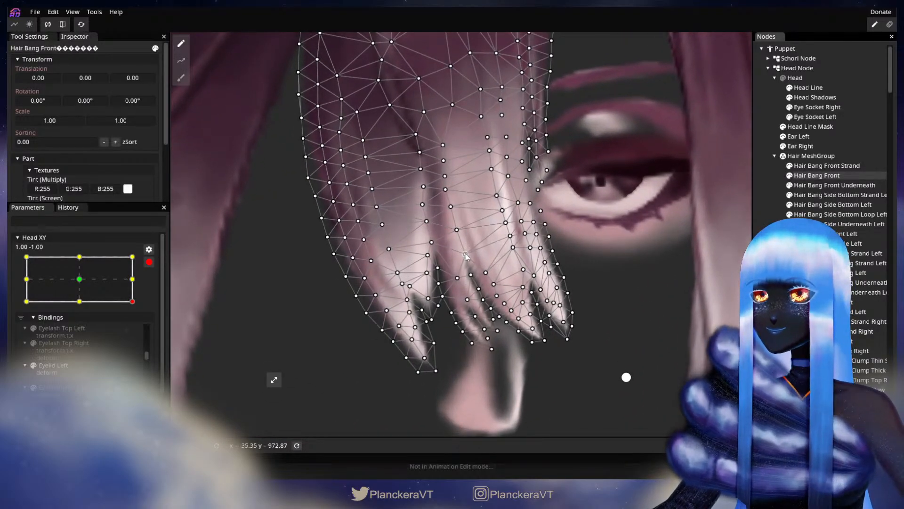
left_click(466, 255)
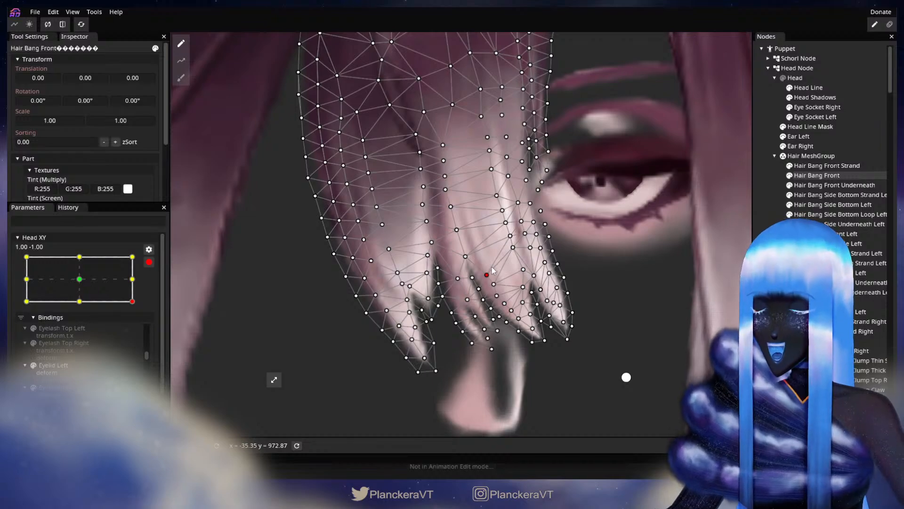
scroll(490, 264, "up", 3)
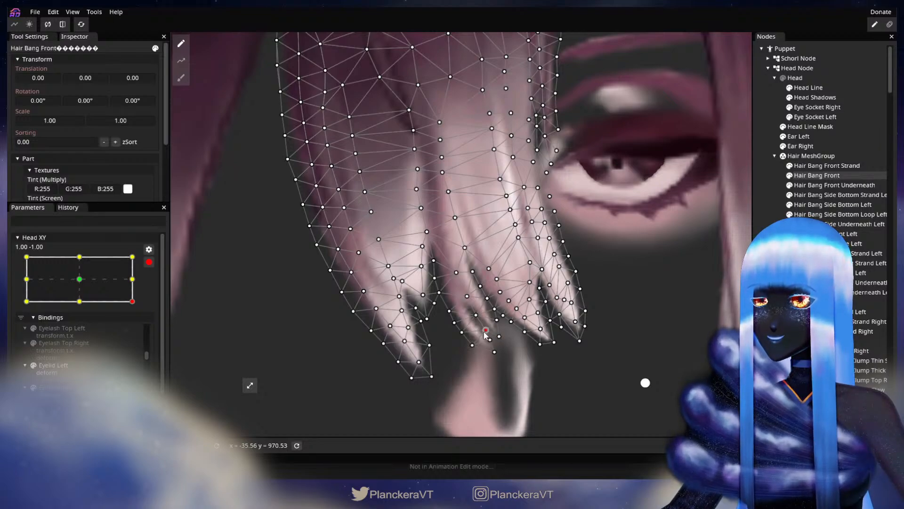
left_click(591, 341)
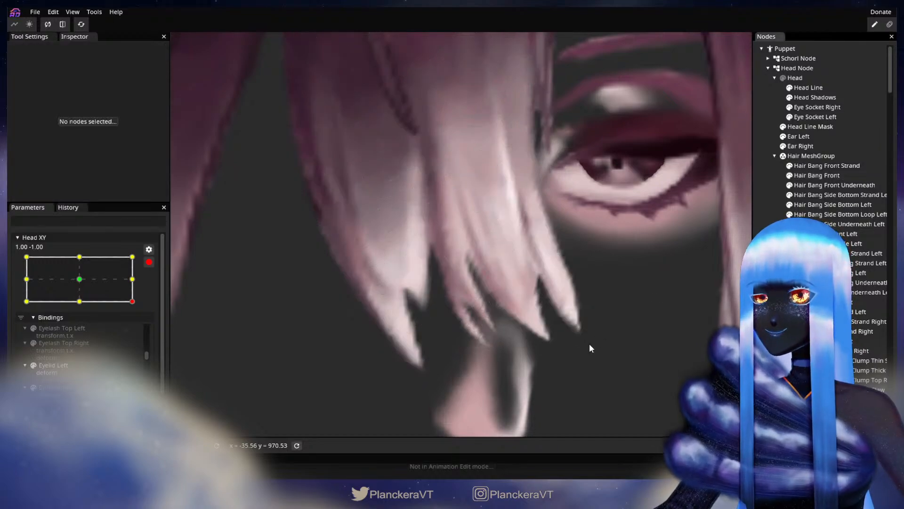
Check how the bang's strand tips follow the head turn with Head XY disarmed, and re-arm it at 1.00 -1.00.
scroll(592, 341, "down", 6)
scroll(571, 333, "down", 5)
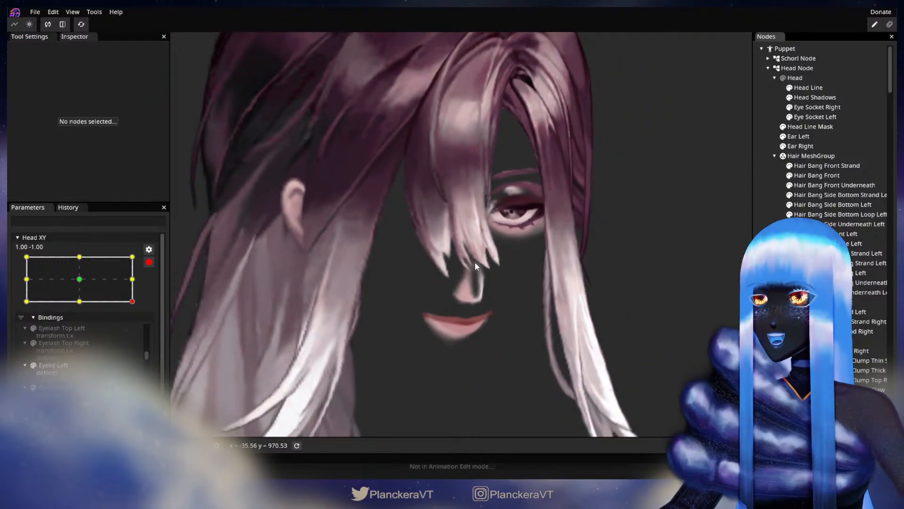
scroll(537, 283, "down", 4)
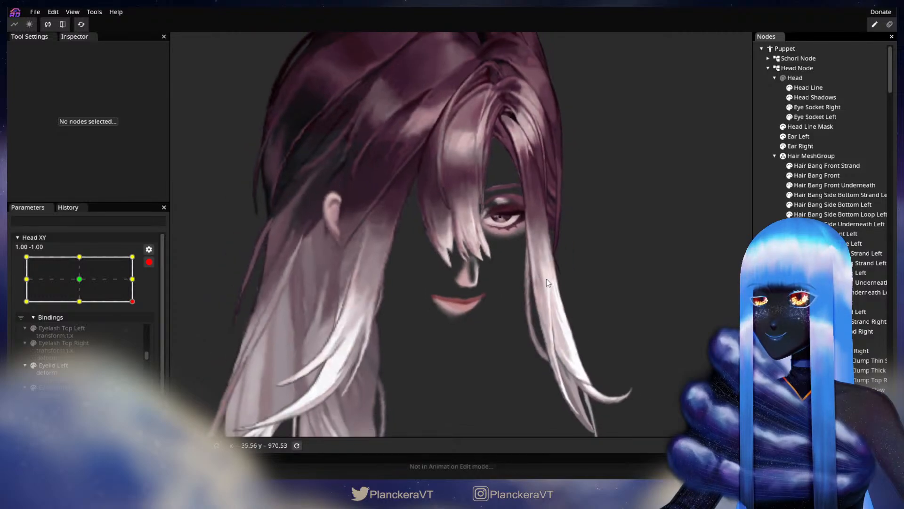
scroll(544, 302, "down", 1)
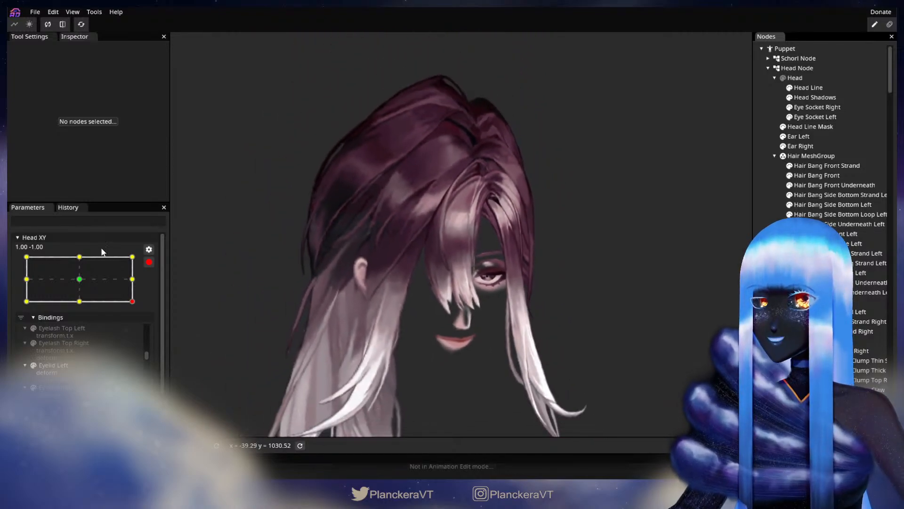
left_click(149, 262)
left_click_drag(140, 332, 163, 332)
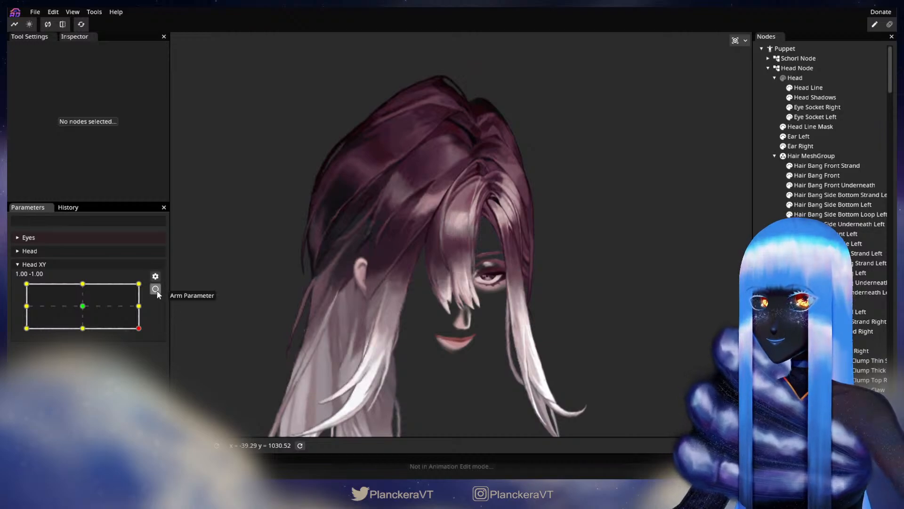
left_click(155, 289)
scroll(490, 372, "up", 5)
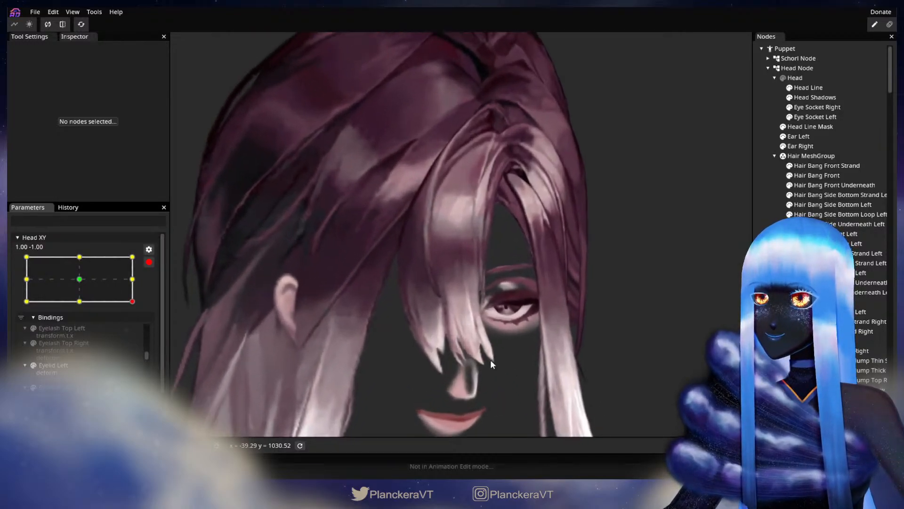
Adjust the Hair Bang Front vertices around the lower tips of the thin middle strands for Head XY 1.00 -1.00.
scroll(513, 369, "up", 5)
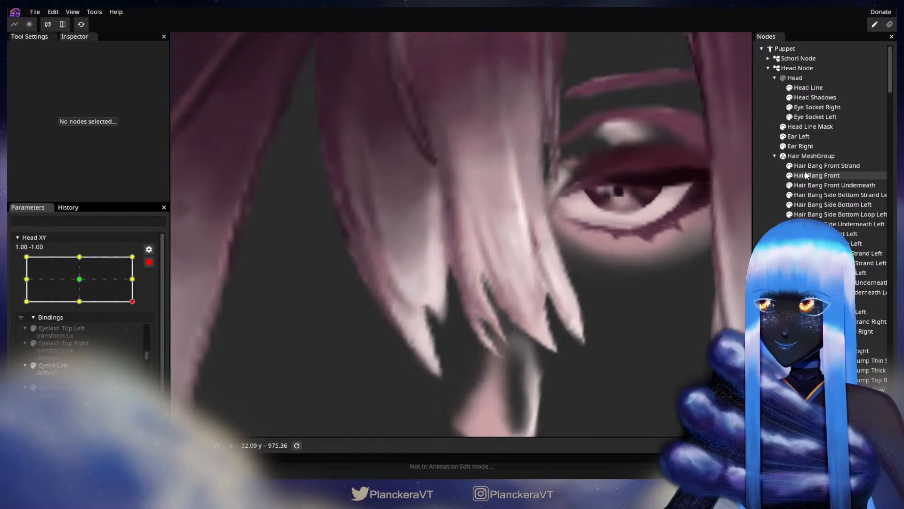
left_click(805, 174)
scroll(544, 365, "up", 2)
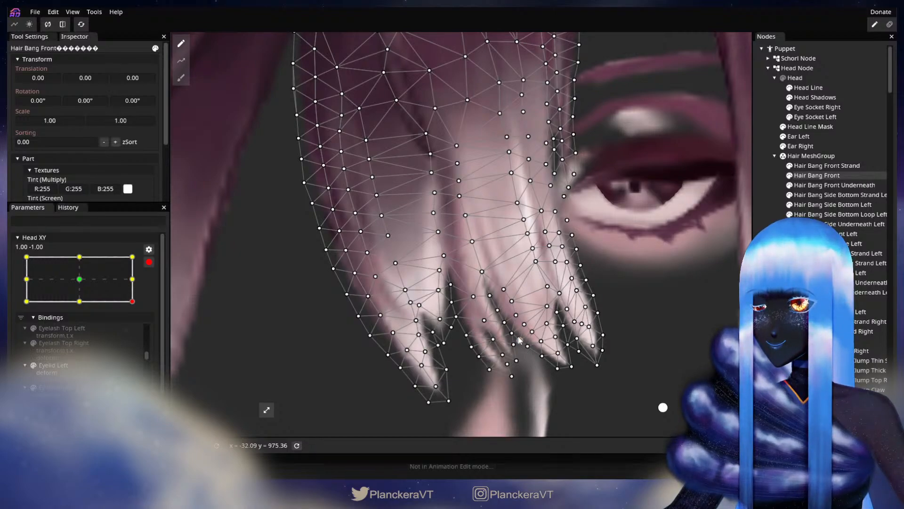
left_click(669, 305)
Check the adjusted strand tips in motion by disarming Head XY and moving it, then re-arm it at 1.00 -1.00.
scroll(519, 365, "down", 5)
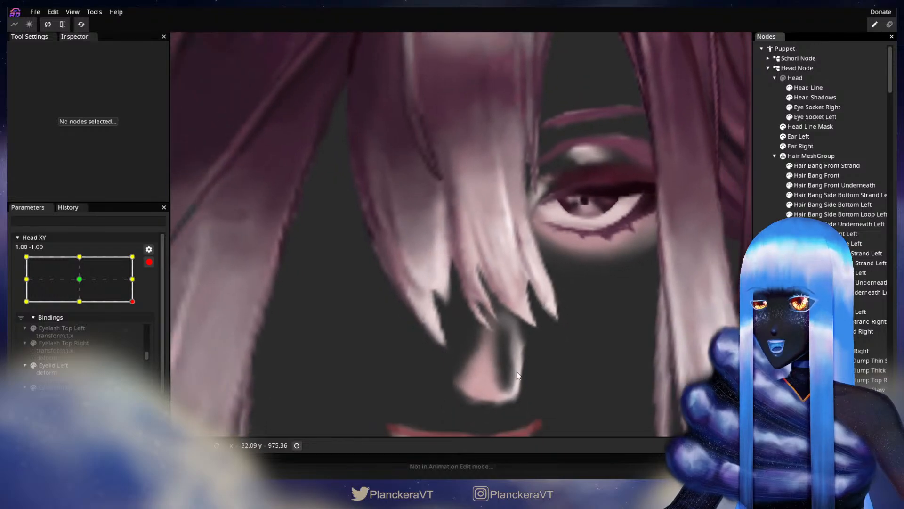
scroll(520, 352, "down", 5)
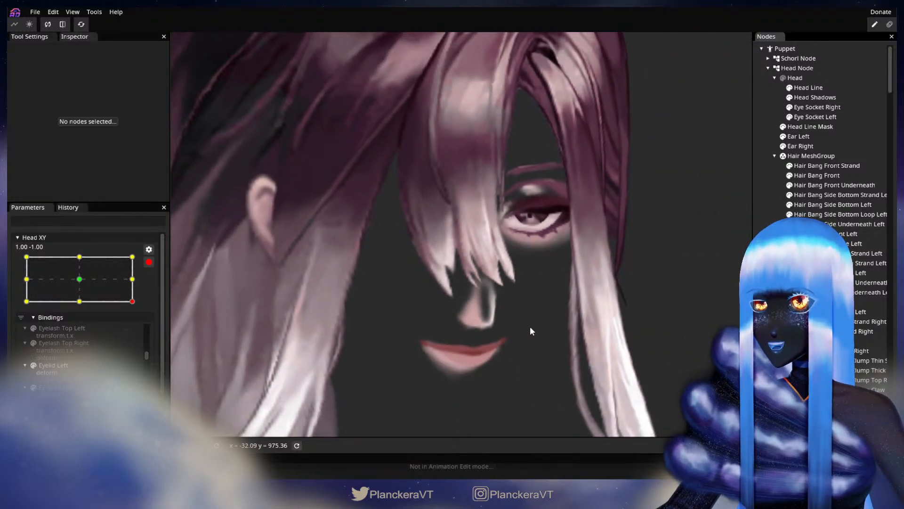
scroll(539, 311, "down", 3)
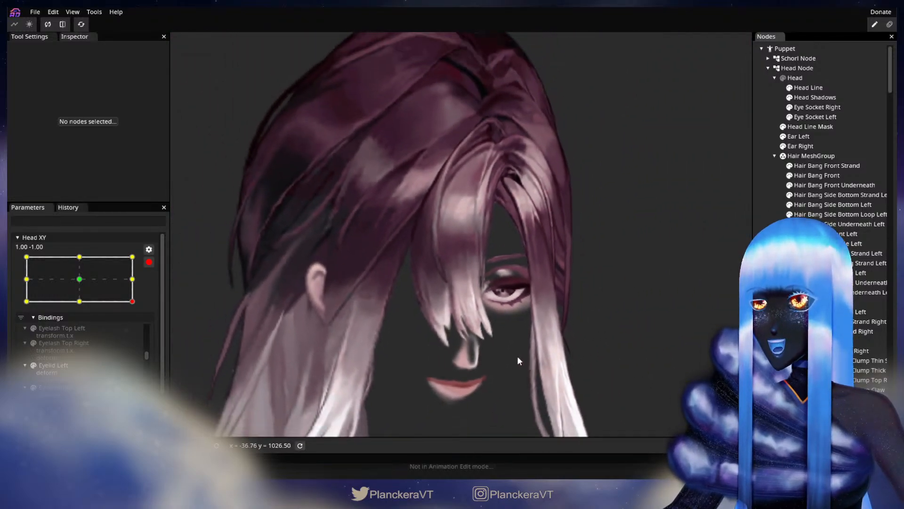
left_click(149, 262)
mouse_move(140, 333)
left_mouse_down()
mouse_move(147, 311)
mouse_move(150, 336)
left_mouse_up()
left_click(155, 289)
Pull the tips of Hair Bang Front's thin middle strands slightly down and outward with the Circle Brush at size 10.00.
scroll(440, 357, "up", 3)
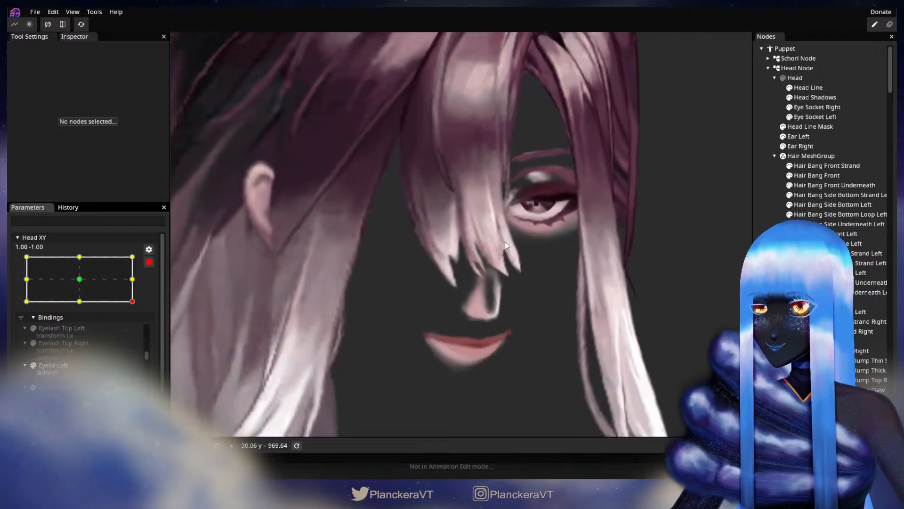
left_click_drag(505, 242, 512, 220)
scroll(536, 301, "up", 6)
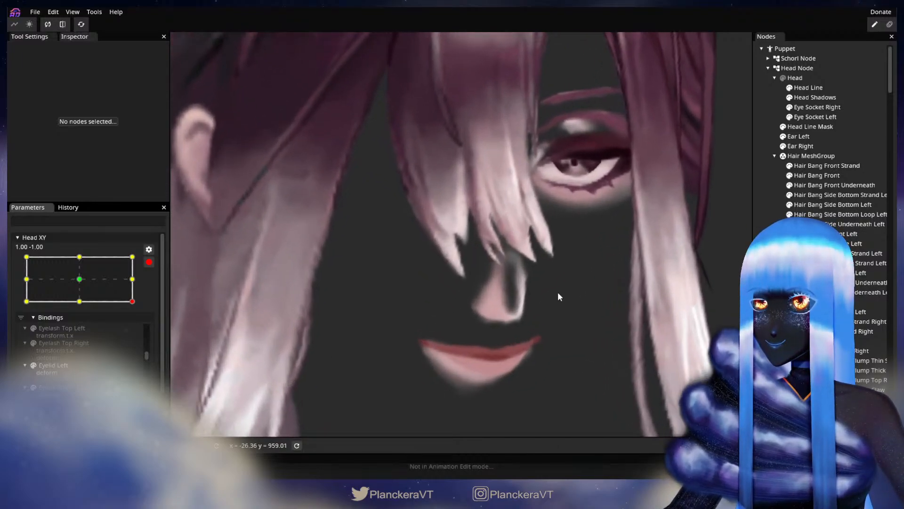
left_click(817, 175)
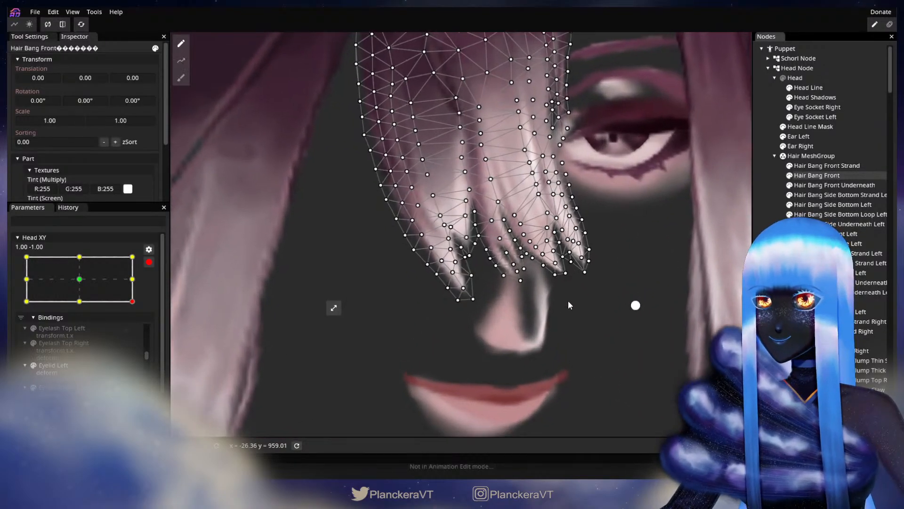
left_click(181, 77)
scroll(458, 233, "up", 1)
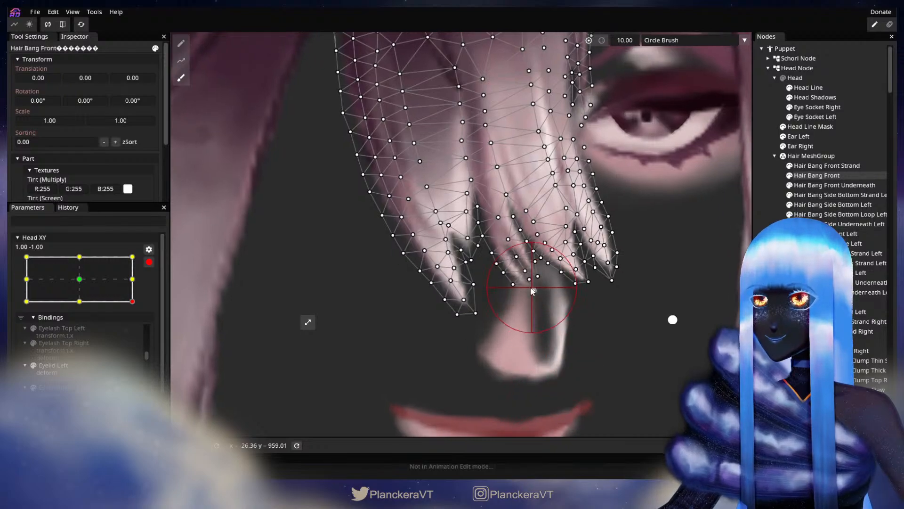
left_click_drag(524, 295, 516, 298)
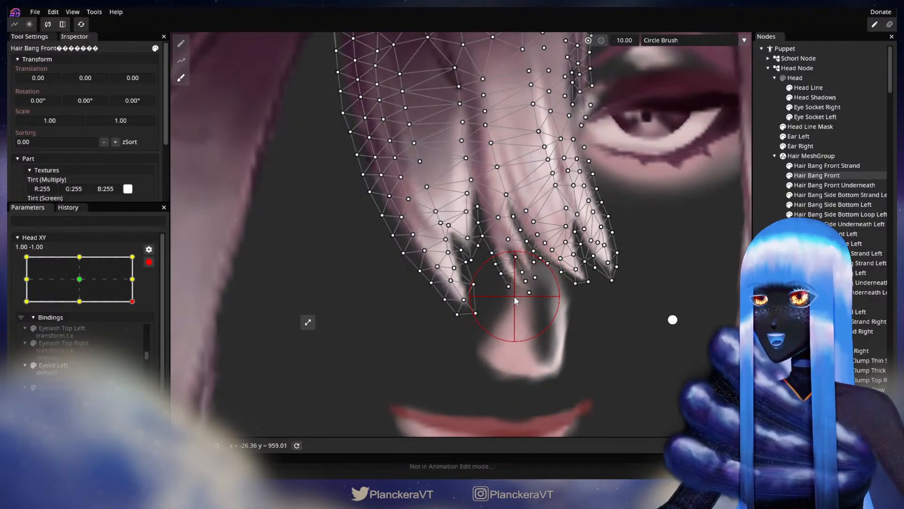
left_click(768, 302)
Check how the pulled-down strand tips follow the head turn with Head XY disarmed, and re-arm it at 1.00 -1.00.
scroll(591, 349, "down", 3)
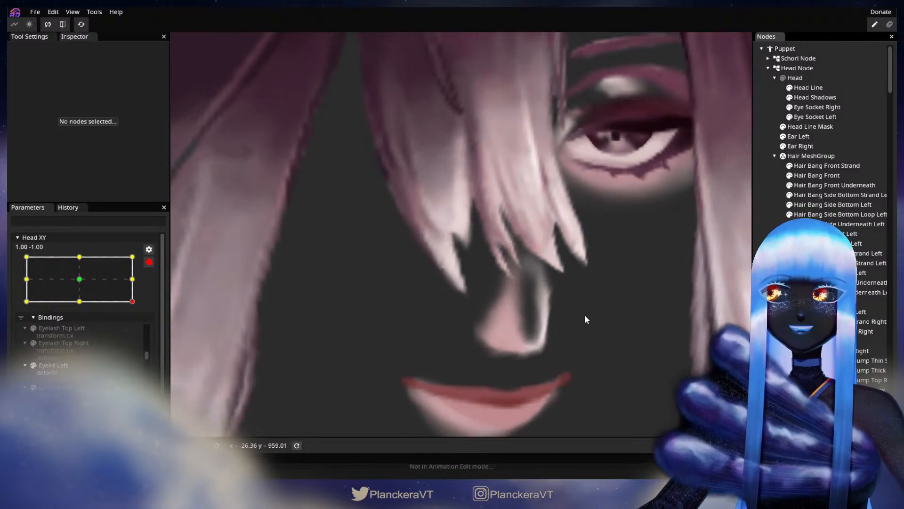
scroll(585, 320, "down", 5)
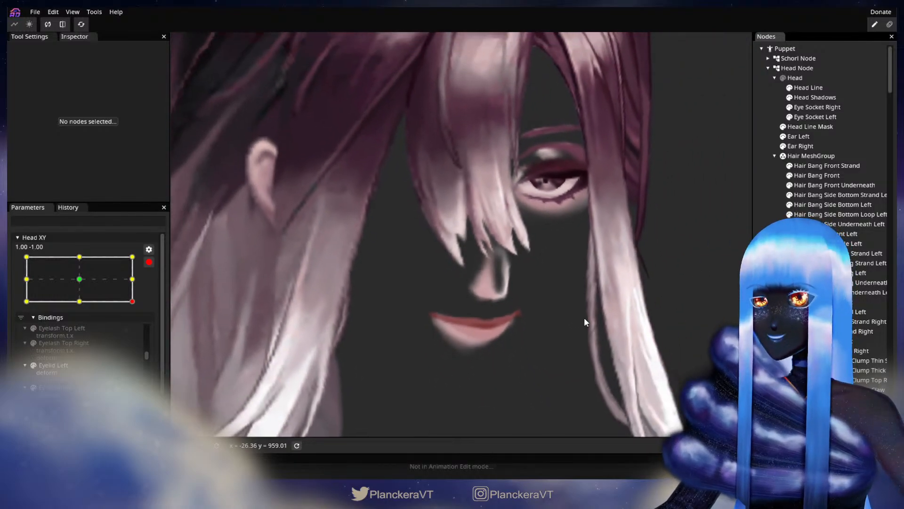
scroll(584, 315, "down", 5)
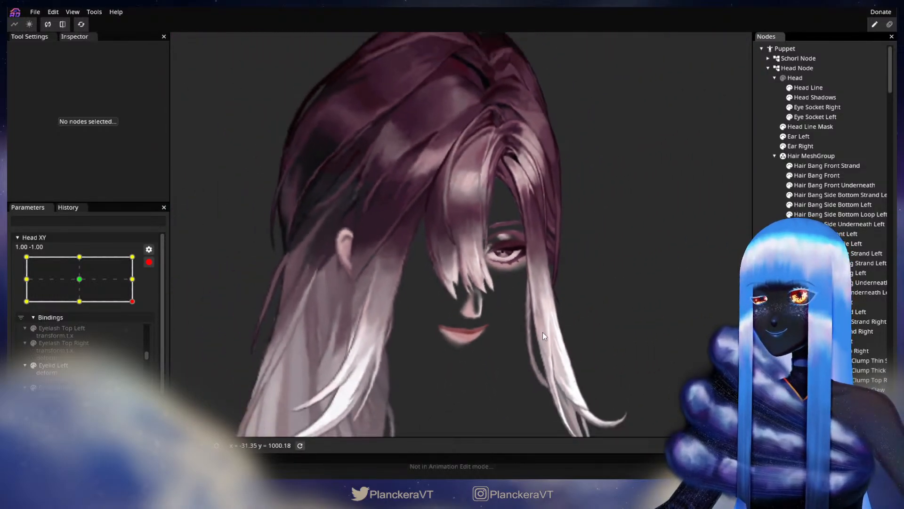
left_click(149, 262)
left_click_drag(140, 329, 181, 325)
left_click(155, 289)
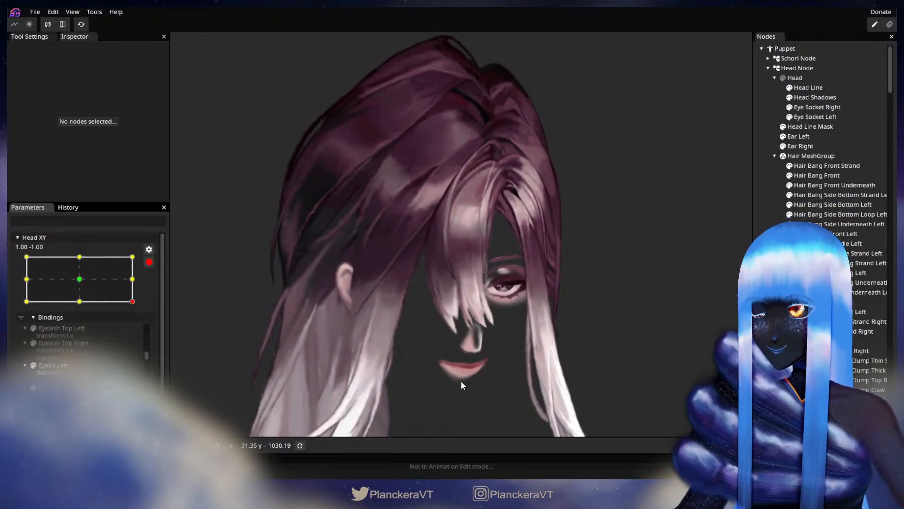
Fine-tune the Hair Bang Front vertices at the split above the thin middle strands for Head XY 1.00 -1.00.
scroll(474, 358, "up", 5)
scroll(475, 350, "up", 4)
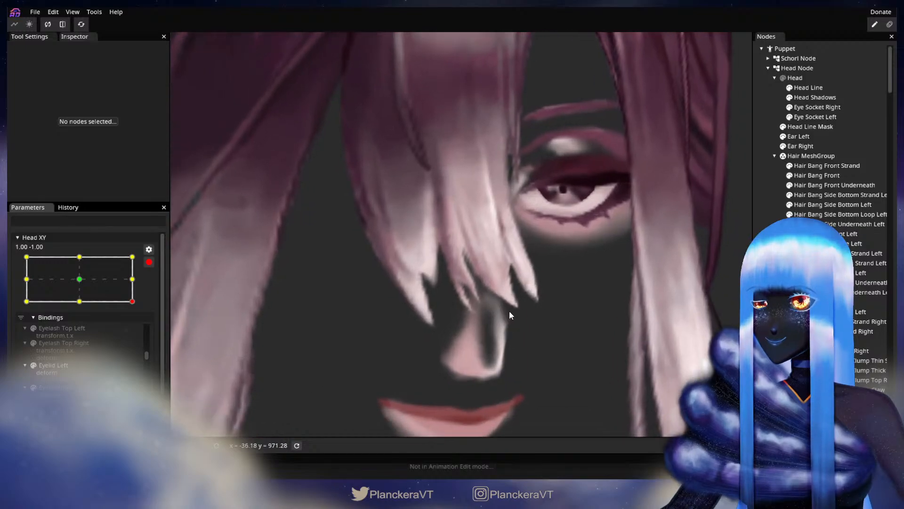
left_click(479, 288)
scroll(476, 291, "up", 1)
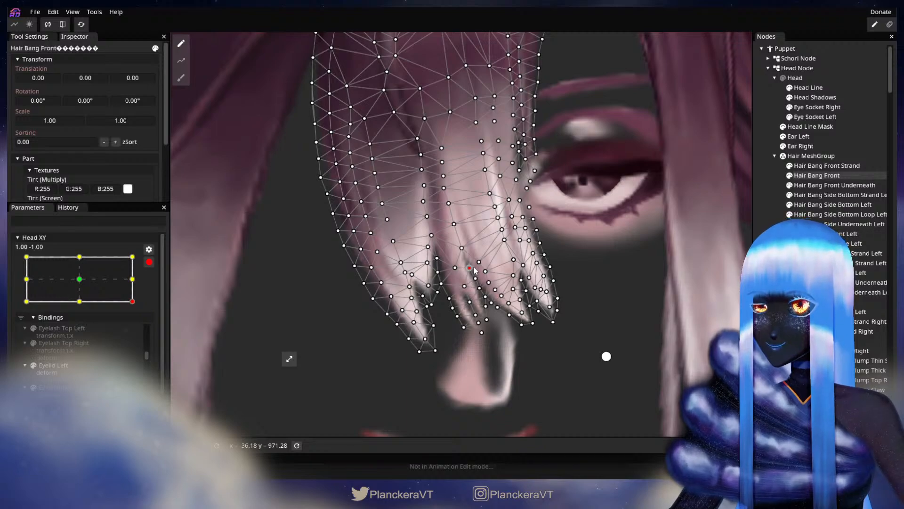
left_click(607, 356)
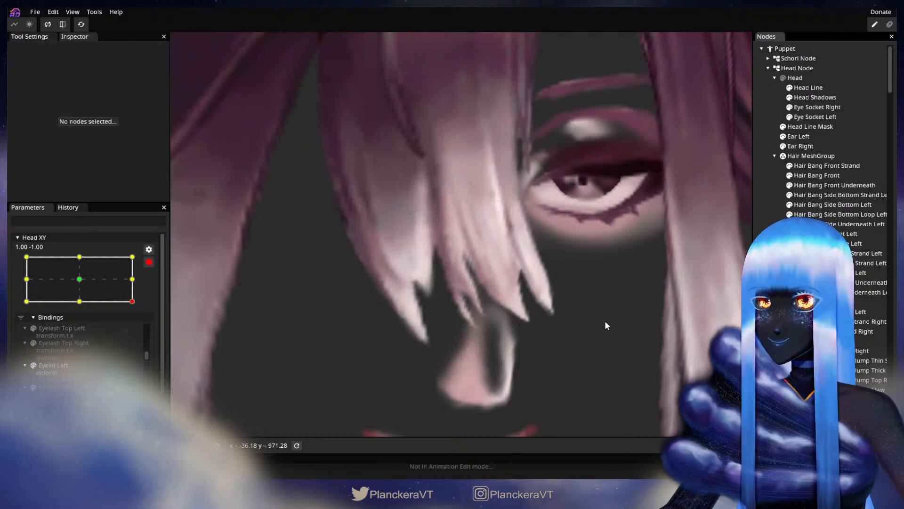
Check the whole bang with Head XY disarmed and moved around its corner, then re-arm it at 1.00 -1.00.
scroll(530, 345, "down", 3)
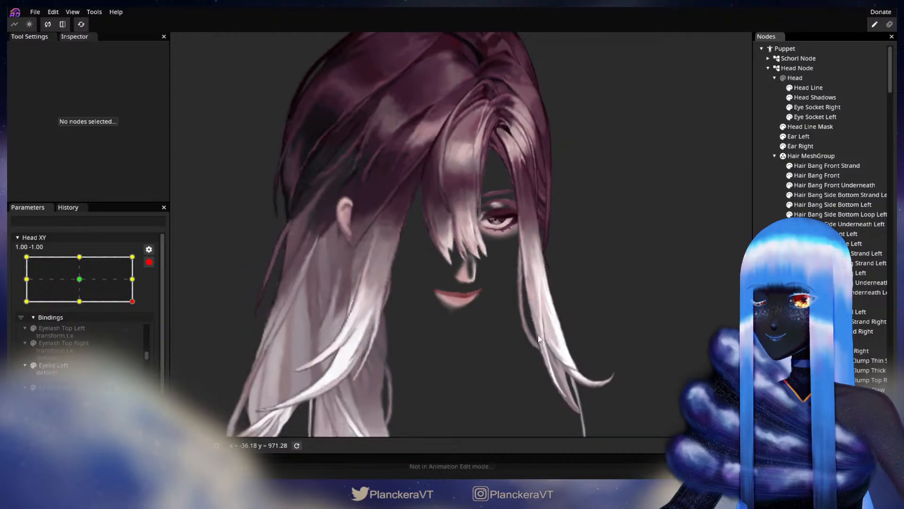
scroll(540, 309, "down", 3)
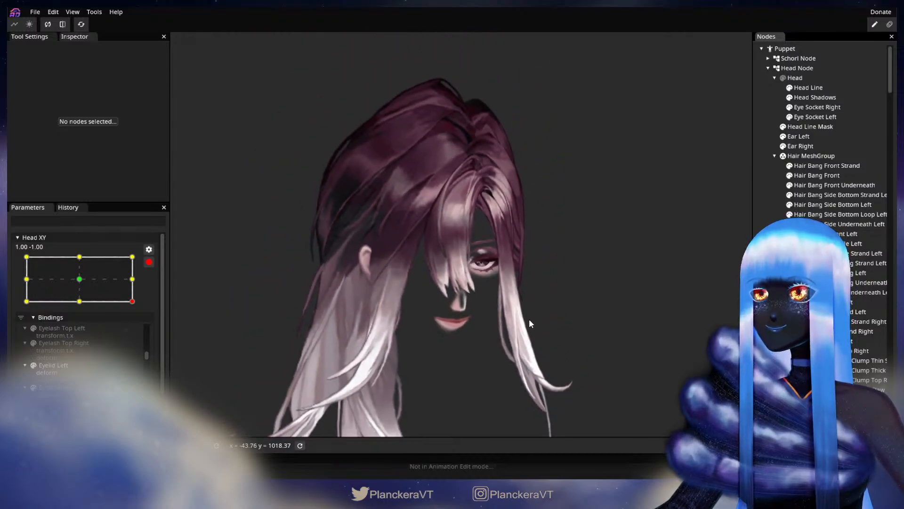
left_click_drag(530, 319, 542, 307)
left_click(149, 263)
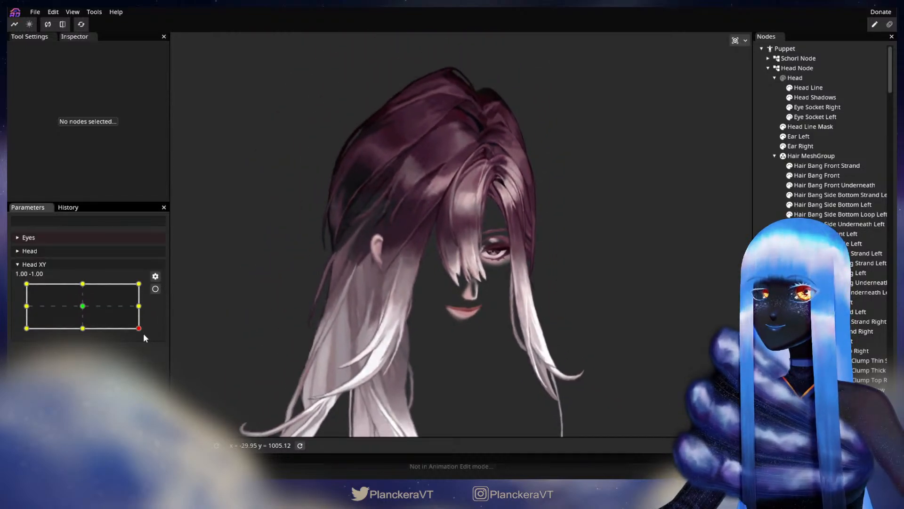
left_click_drag(140, 333, 162, 329)
left_click(155, 289)
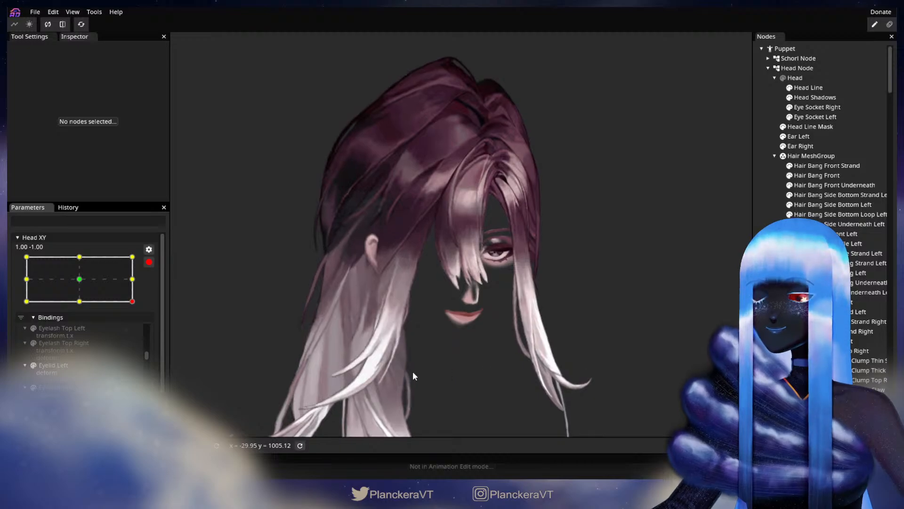
Adjust the Hair Bang Front vertices along the lower edge of the wide strand beside the thin middle strands.
scroll(412, 375, "up", 5)
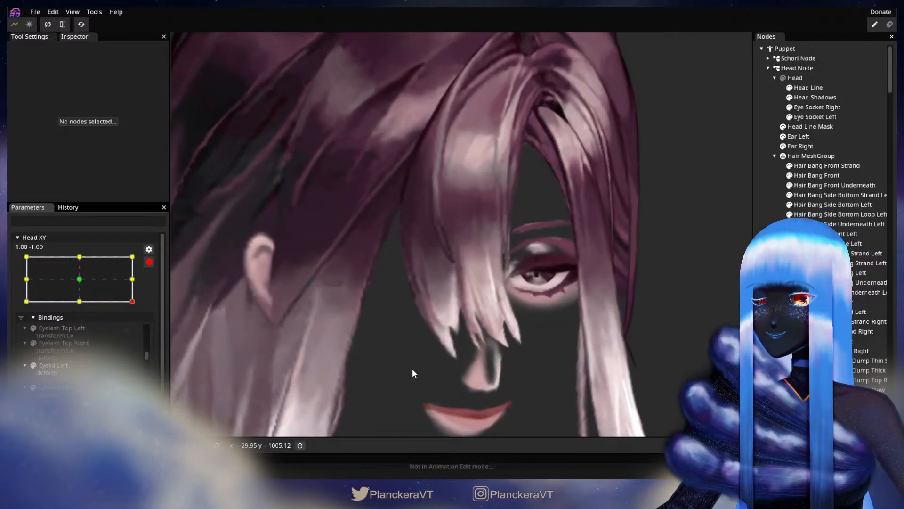
scroll(439, 338, "up", 5)
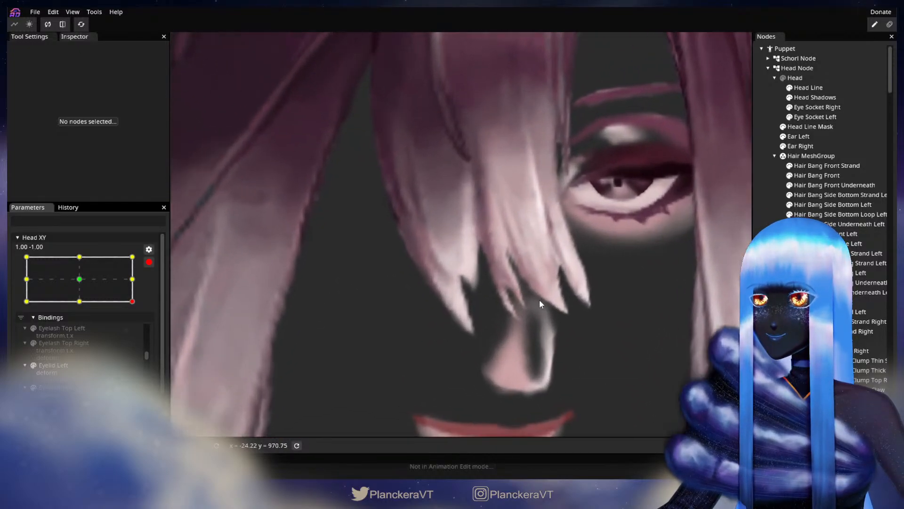
left_click(817, 175)
scroll(490, 288, "up", 2)
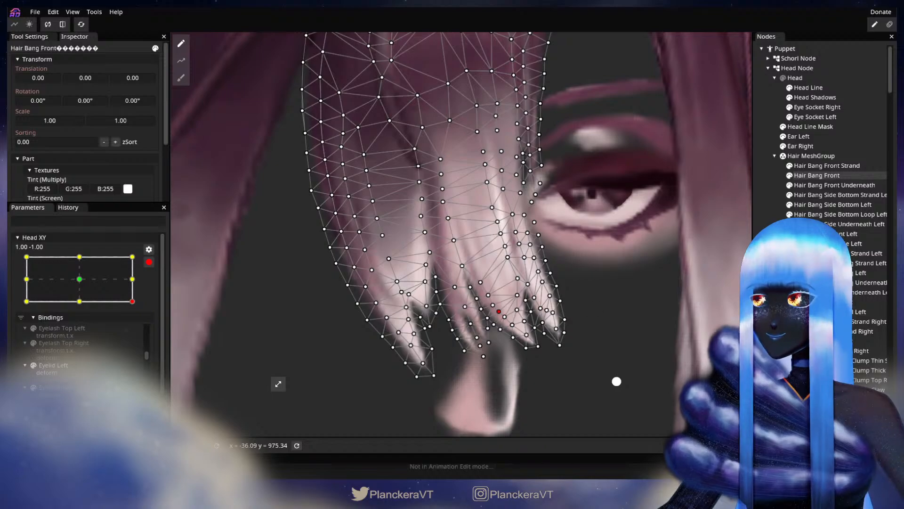
left_click(615, 324)
Check the wide strand's lower edge by moving the disarmed Head XY vertically near its corner, then re-arm it at 1.00 -1.00.
scroll(615, 323, "down", 6)
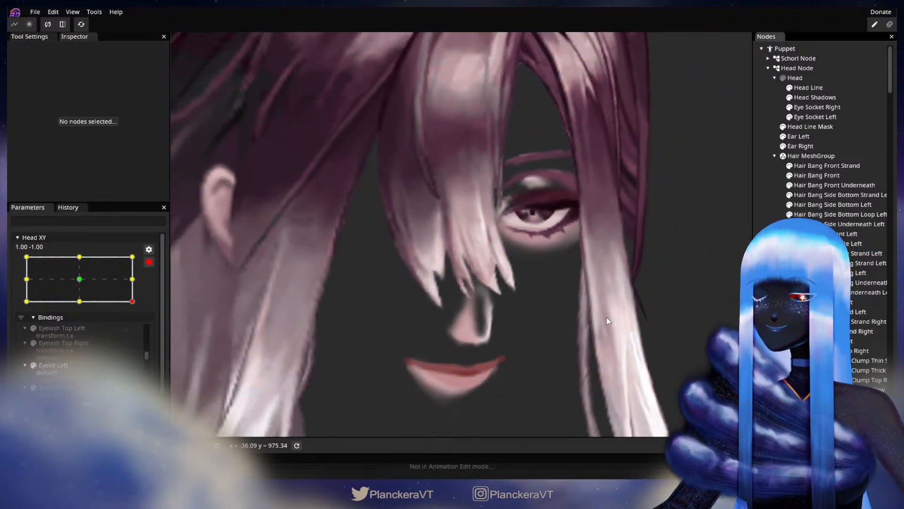
scroll(607, 317, "down", 5)
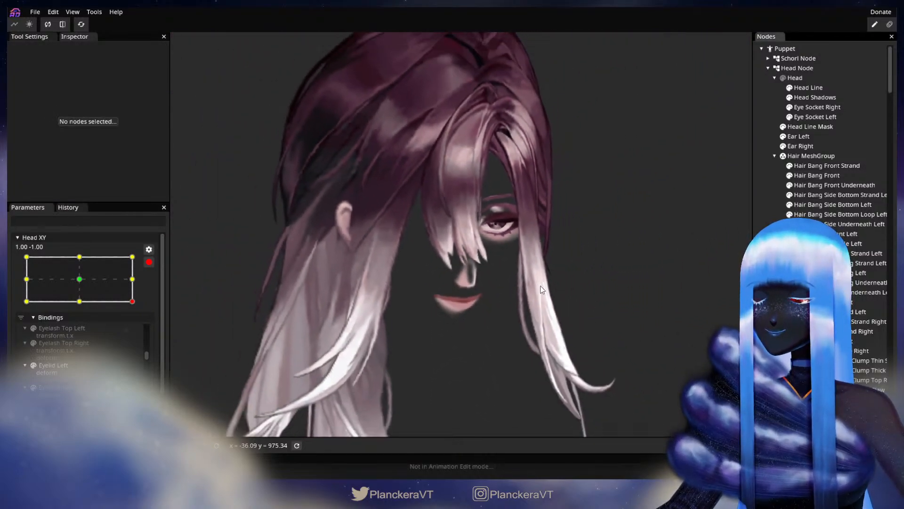
scroll(551, 283, "down", 2)
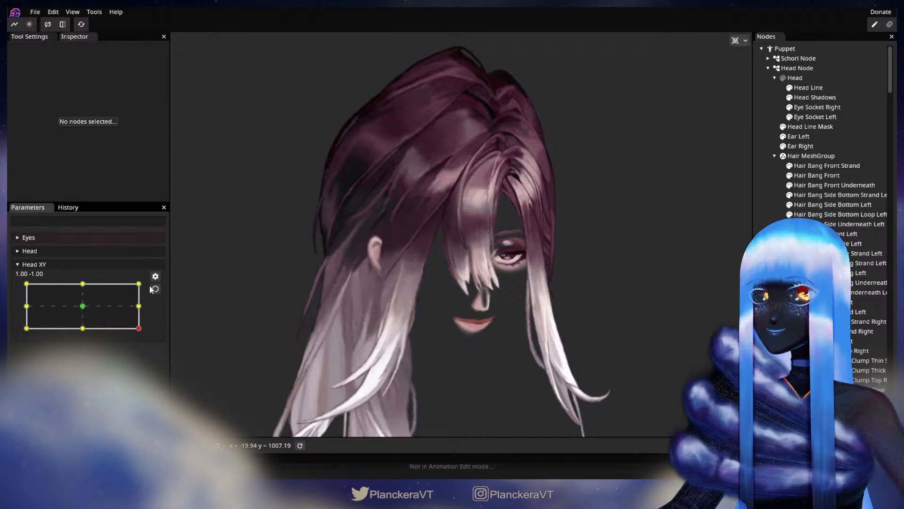
left_click_drag(143, 328, 142, 325)
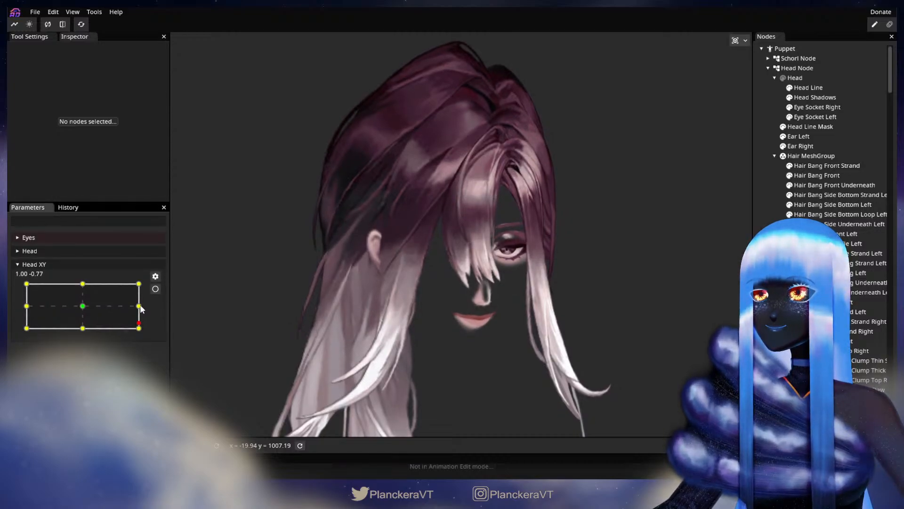
mouse_move(140, 327)
left_mouse_down()
mouse_move(146, 305)
mouse_move(152, 327)
left_mouse_up()
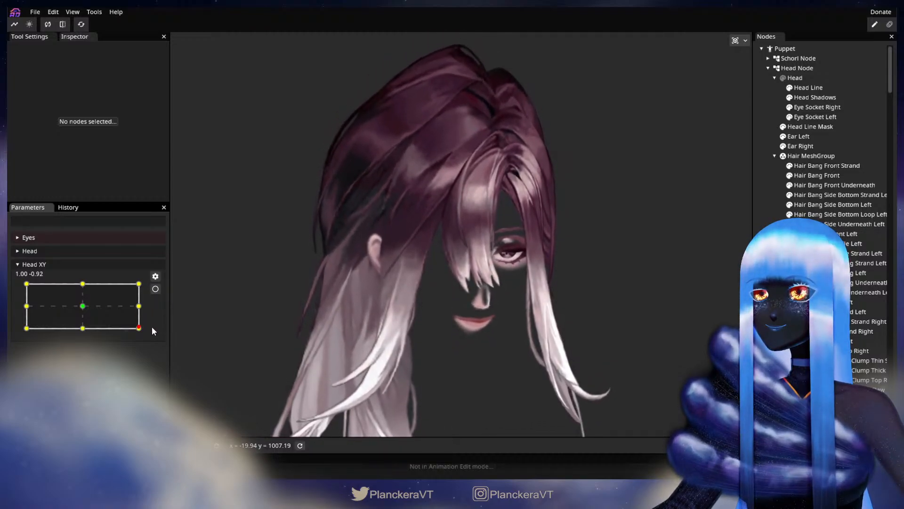
left_click(155, 289)
Refine the Hair Bang Front vertices where the wide strand meets the thin middle strands for Head XY 1.00 -1.00.
scroll(510, 311, "up", 5)
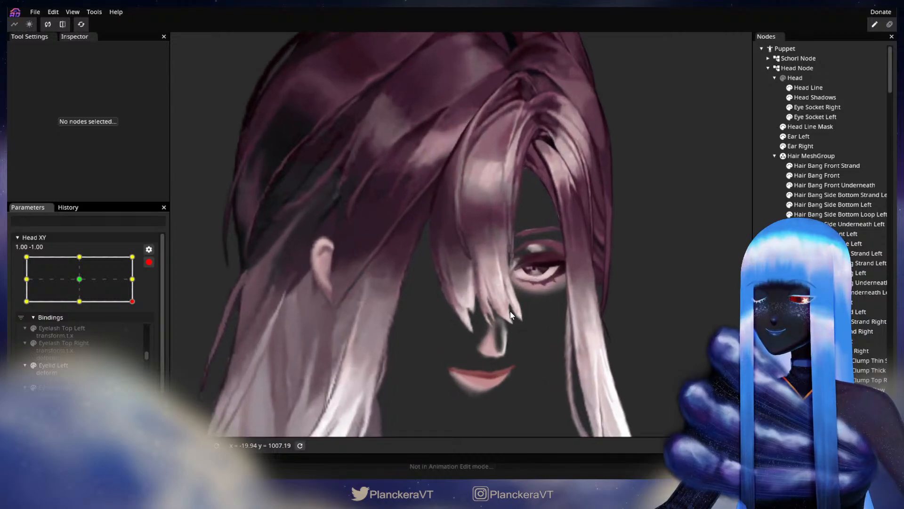
scroll(512, 308, "up", 2)
left_click_drag(550, 366, 547, 287)
scroll(554, 287, "up", 2)
scroll(541, 276, "up", 1)
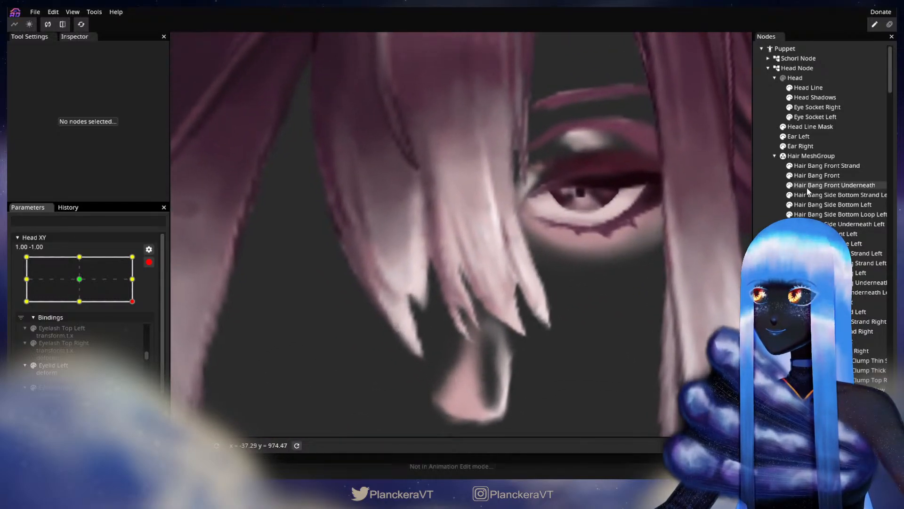
left_click(798, 176)
scroll(460, 303, "up", 2)
scroll(460, 303, "up", 1)
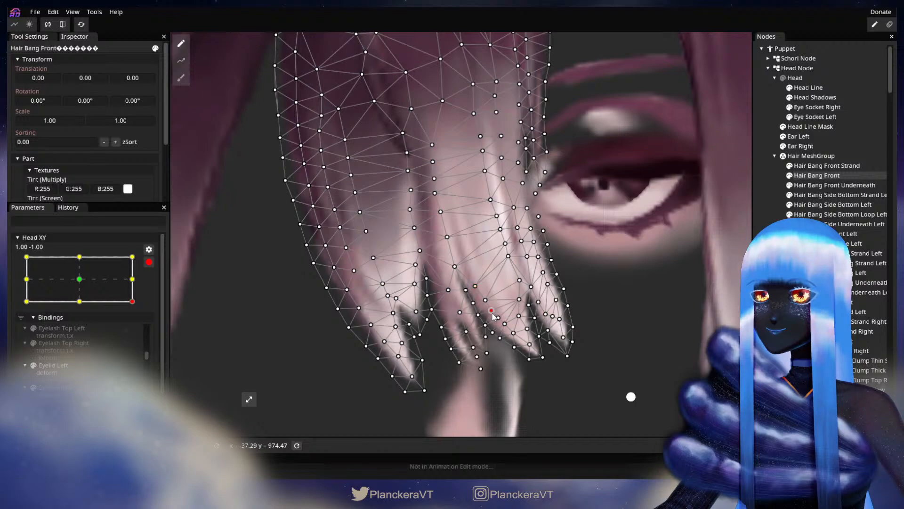
left_click(653, 275)
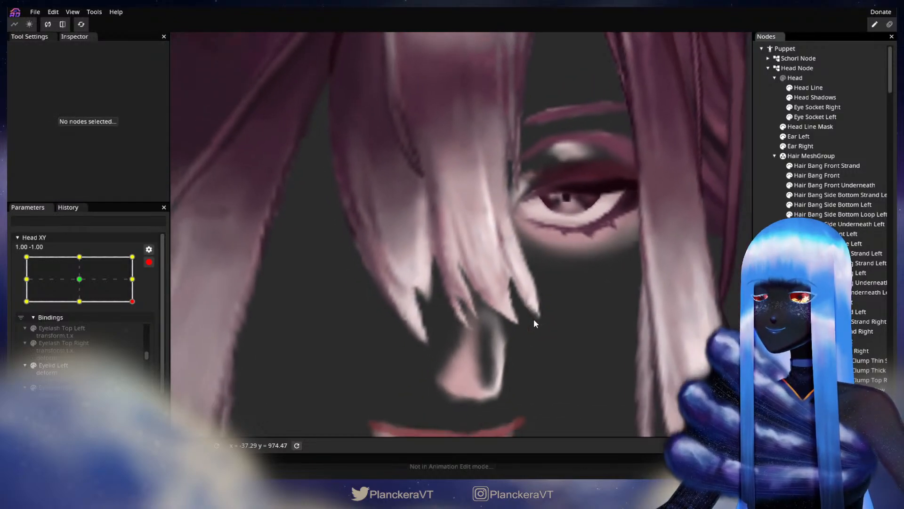
scroll(536, 320, "down", 5)
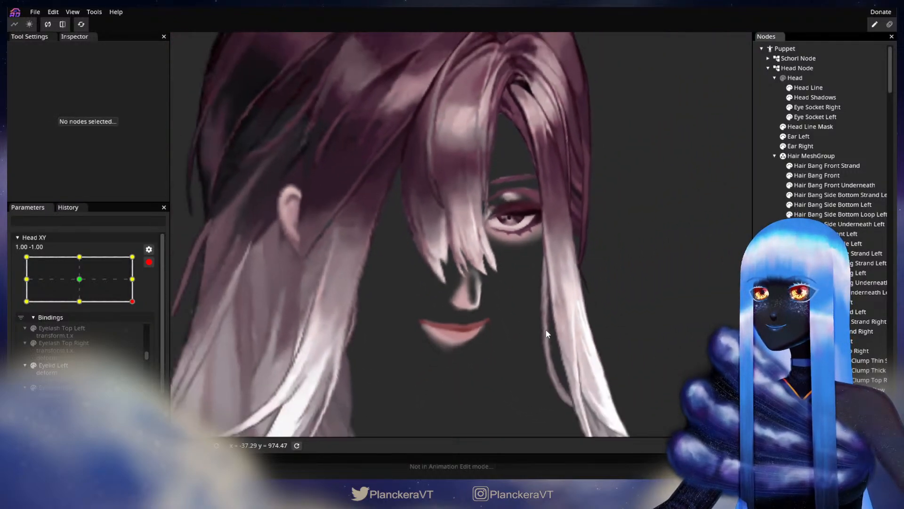
scroll(539, 320, "down", 4)
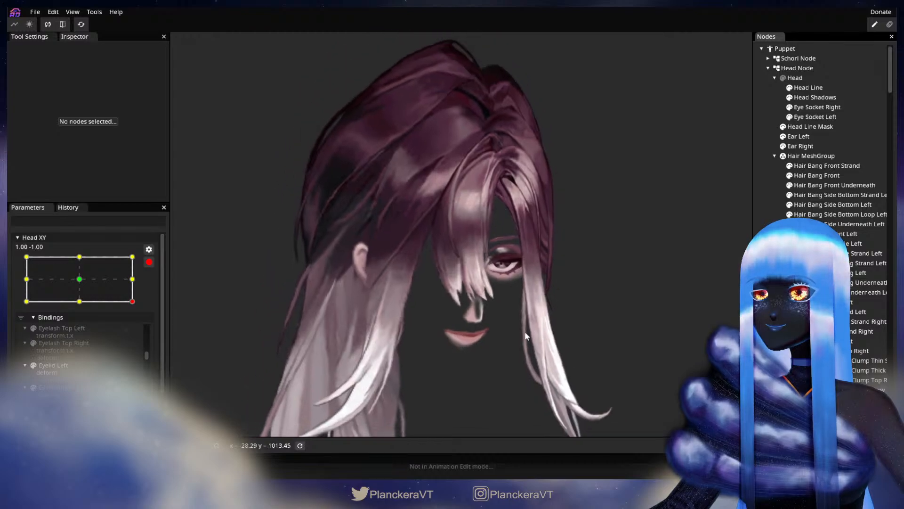
Disarm Head XY, move it to the 1.00 1.00 corner and arm it there.
left_click(149, 262)
left_click_drag(139, 329, 148, 285)
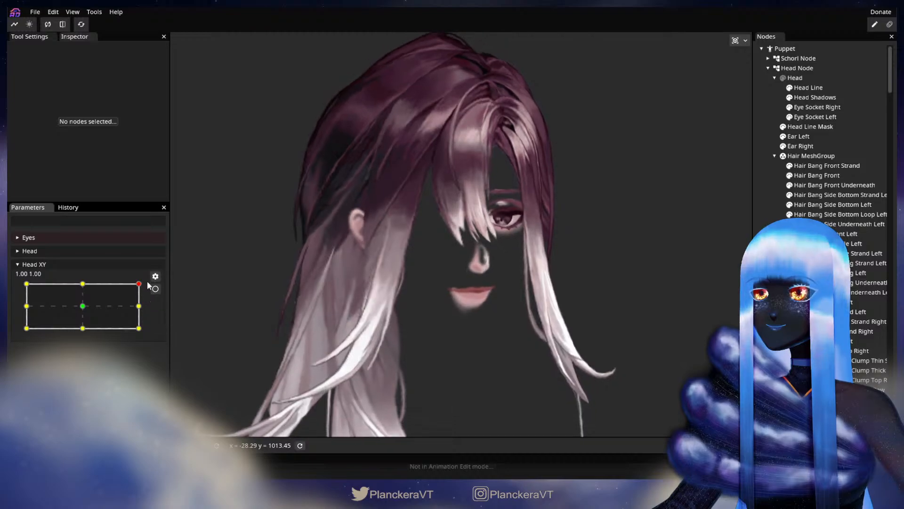
left_click(155, 289)
scroll(479, 315, "up", 5)
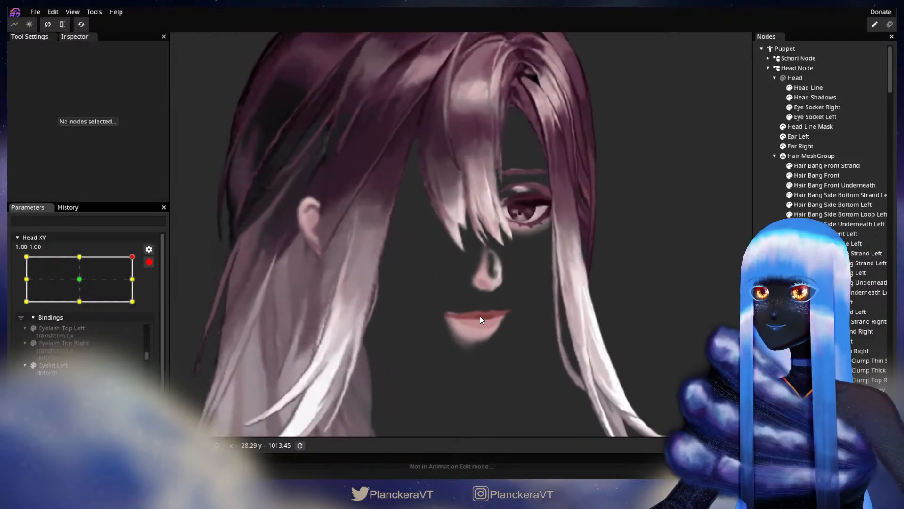
scroll(490, 303, "up", 5)
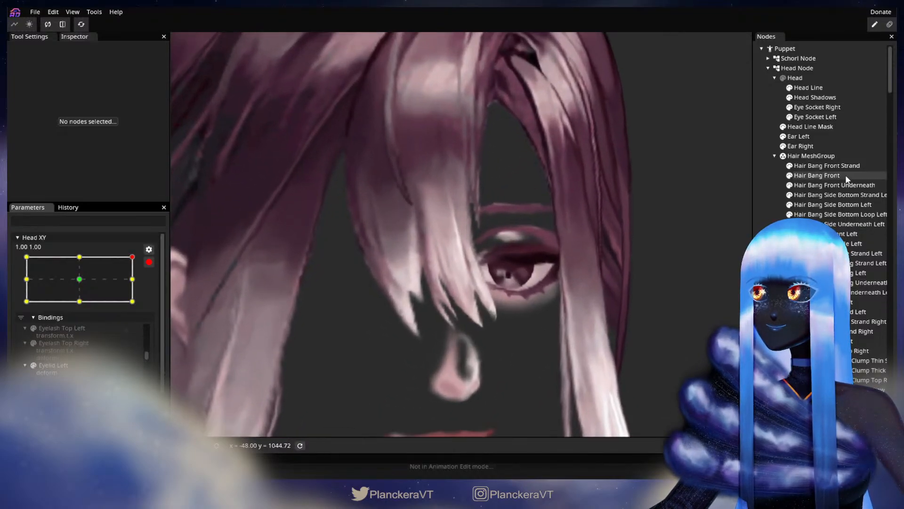
Deform the Hair Bang Front mesh with the Circle Brush at size 16.00 for Head XY 1.00 1.00.
left_click(846, 175)
left_click(181, 78)
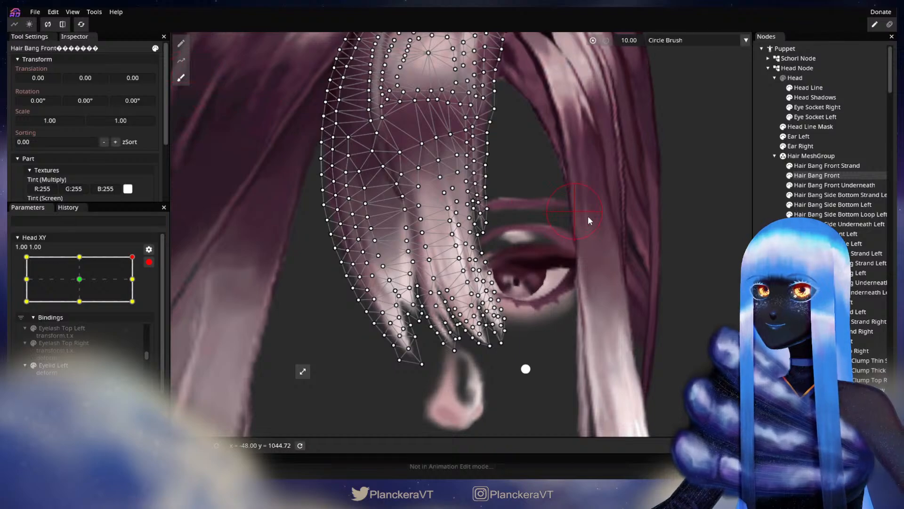
left_click_drag(626, 42, 630, 41)
left_click_drag(579, 303, 581, 265)
scroll(580, 265, "up", 1)
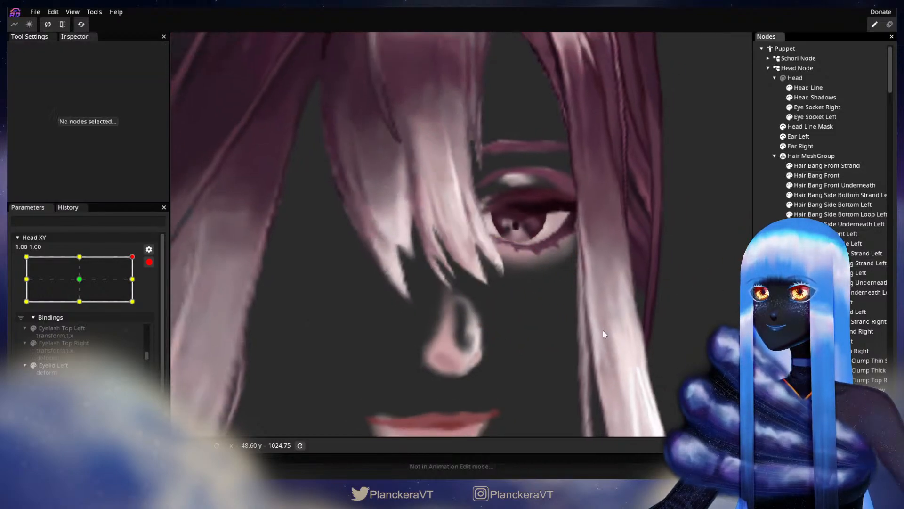
Check the whole bang with Head XY disarmed and moved near its corner, then re-arm it at 1.00 1.00.
scroll(606, 326, "down", 3)
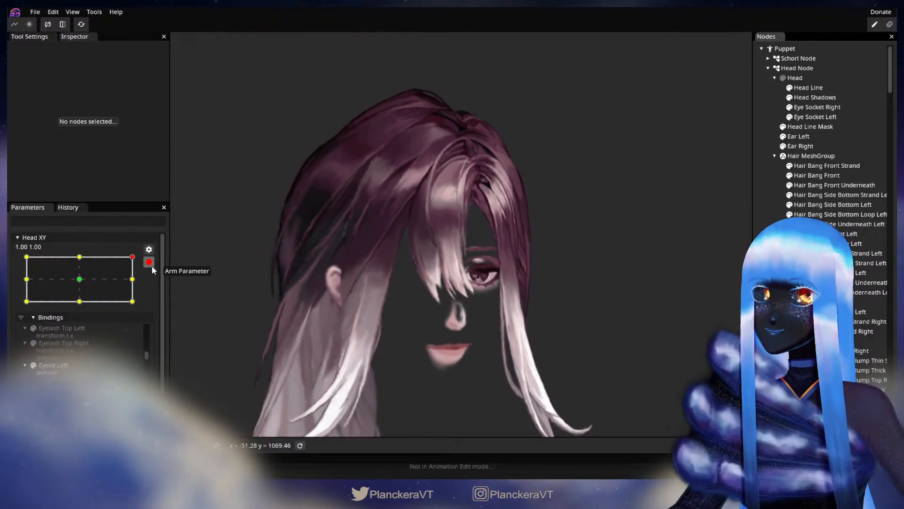
left_click(152, 266)
mouse_move(139, 285)
left_mouse_down()
mouse_move(146, 308)
mouse_move(146, 281)
mouse_move(151, 307)
mouse_move(154, 282)
mouse_move(143, 303)
mouse_move(145, 285)
left_mouse_up()
left_click(156, 288)
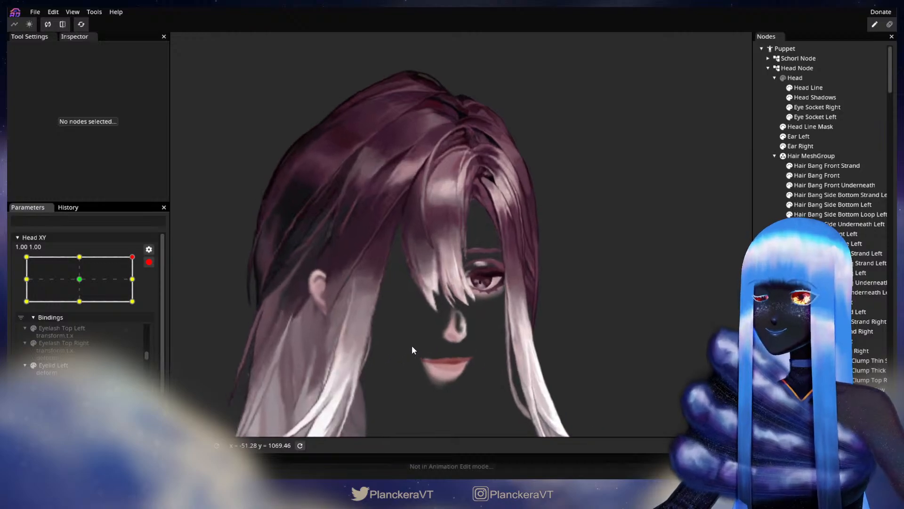
Adjust individual Hair Bang Front vertices around the thin middle strands and the adjoining wide strand for Head XY 1.00 1.00.
scroll(436, 335, "up", 5)
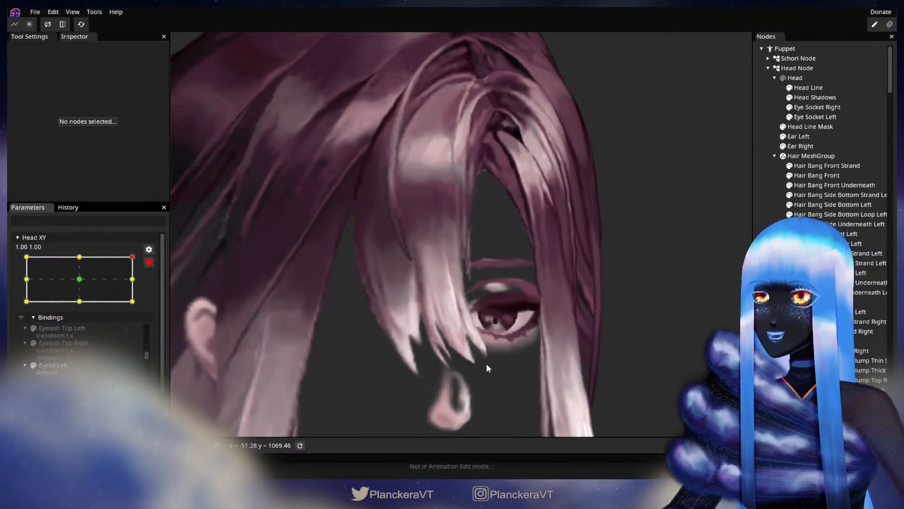
scroll(536, 310, "up", 4)
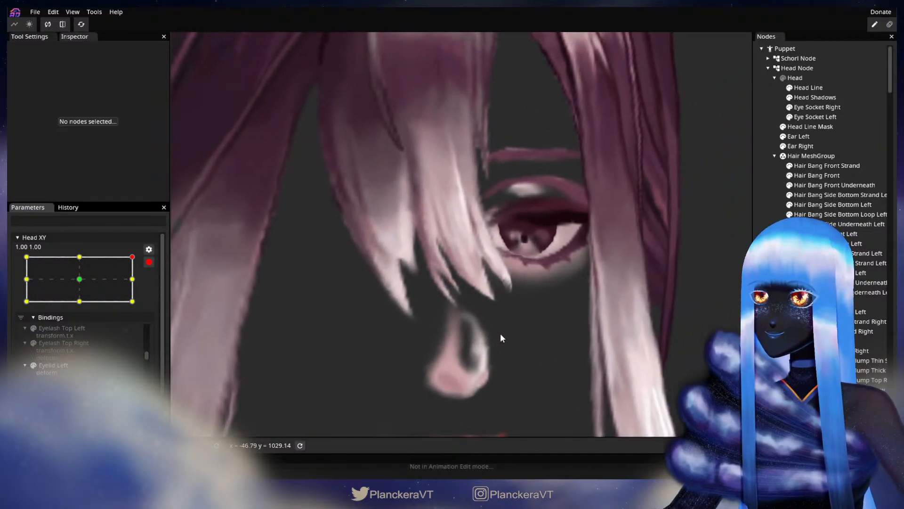
left_click(813, 175)
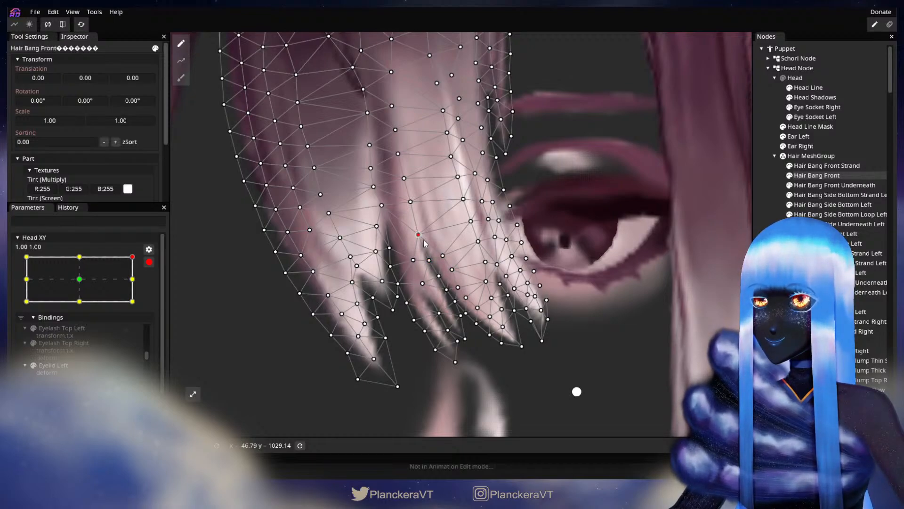
scroll(454, 306, "up", 1)
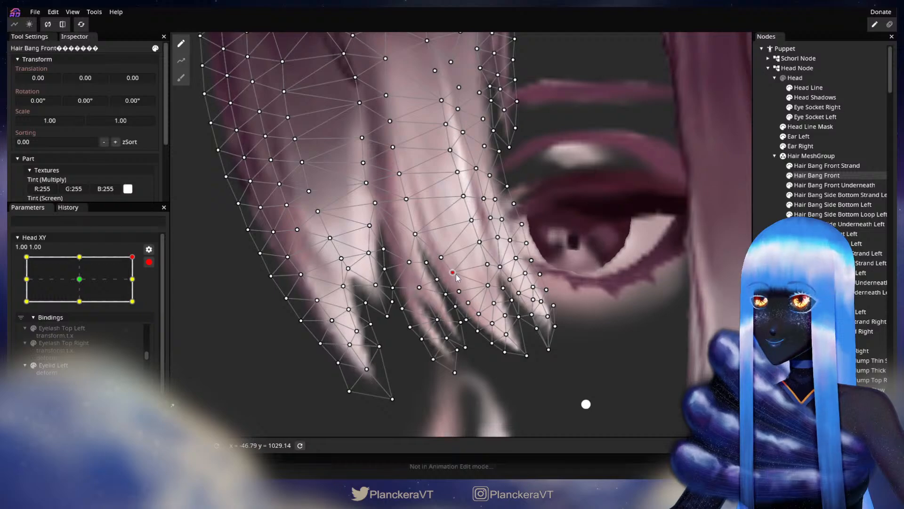
left_click(586, 403)
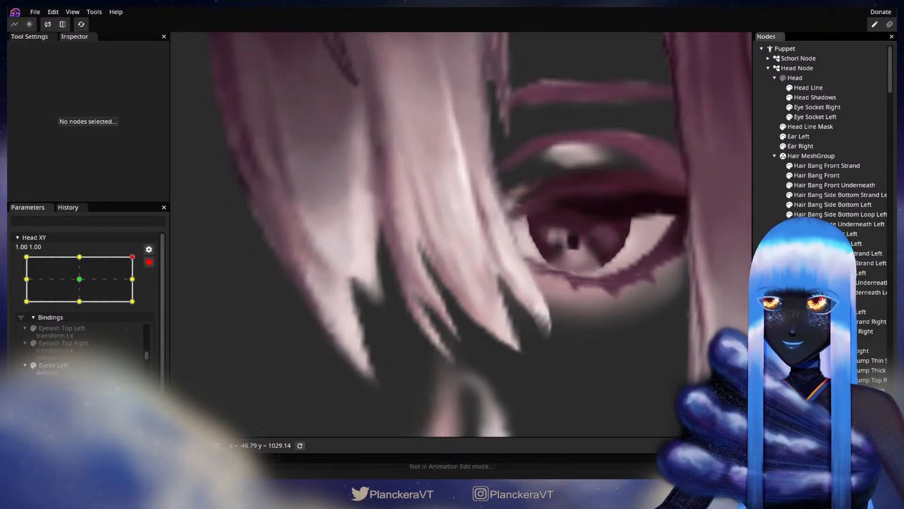
Check the adjusted middle strands by moving the disarmed Head XY around its corner, then re-arm it at 1.00 1.00.
scroll(558, 354, "down", 5)
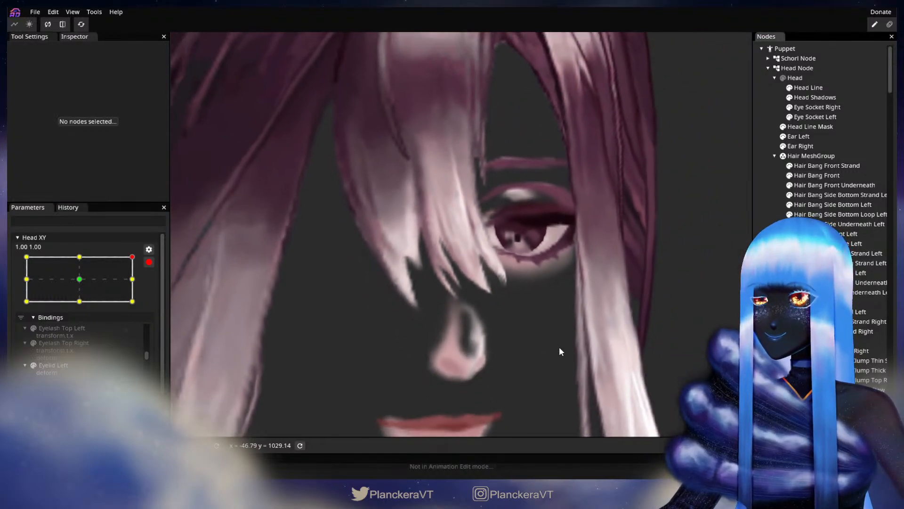
scroll(553, 312, "down", 2)
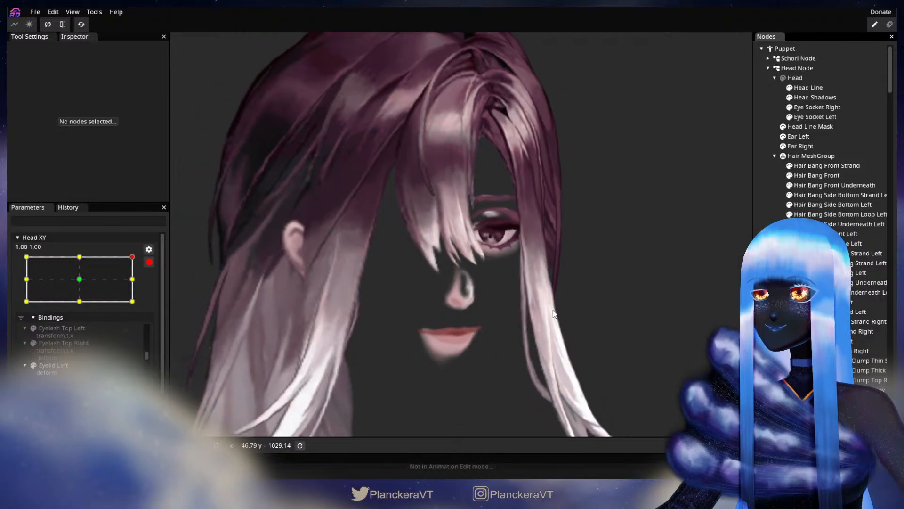
left_click_drag(552, 288, 541, 323)
scroll(540, 323, "down", 2)
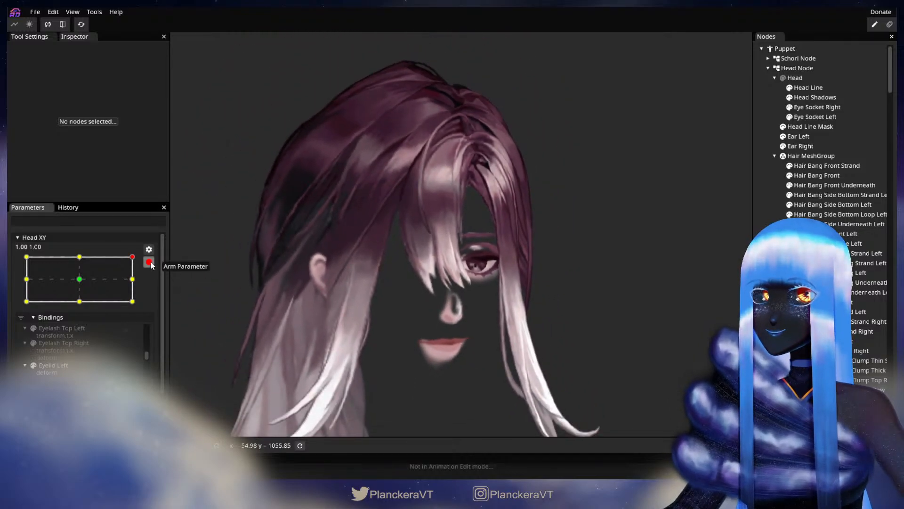
left_click(149, 261)
mouse_move(139, 284)
left_mouse_down()
mouse_move(141, 309)
mouse_move(146, 295)
left_mouse_up()
left_click_drag(147, 311, 150, 285)
left_click(154, 289)
Refine the Hair Bang Front vertices in the gap between the thin middle strands and the wide strand for Head XY 1.00 1.00.
scroll(321, 316, "up", 5)
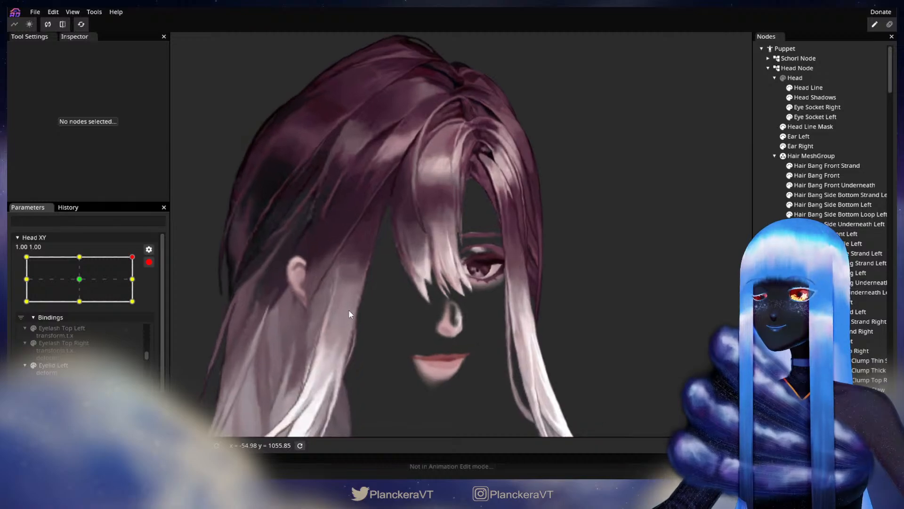
scroll(482, 319, "up", 5)
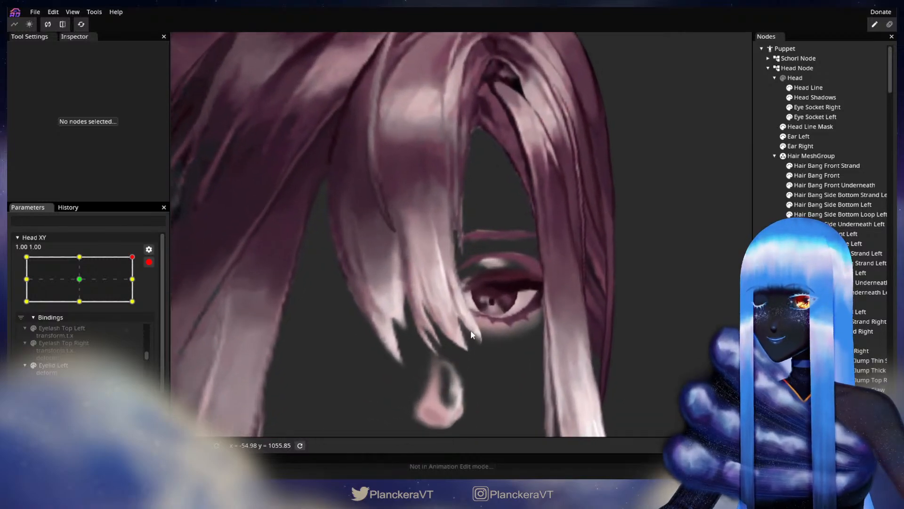
scroll(462, 361, "up", 2)
left_click_drag(462, 361, 575, 304)
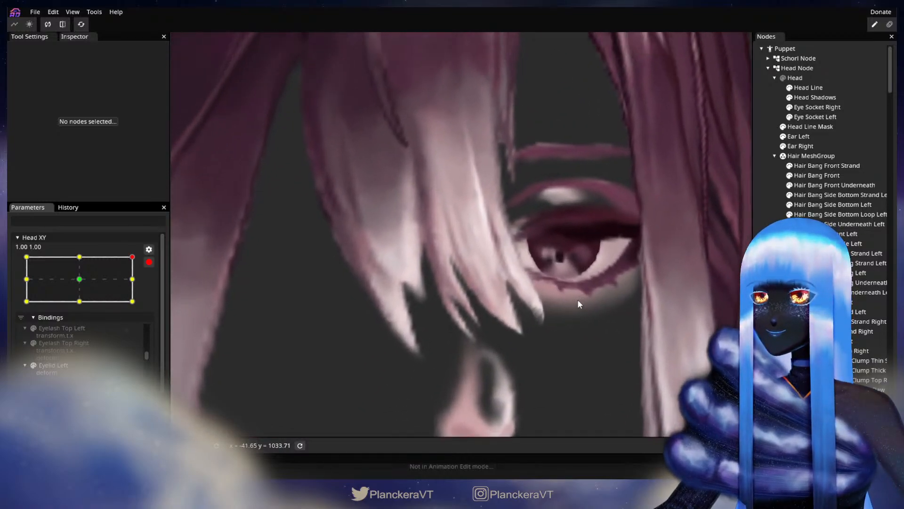
scroll(575, 304, "up", 1)
left_click(831, 176)
scroll(449, 263, "up", 2)
scroll(449, 262, "down", 1)
left_click_drag(447, 255, 450, 265)
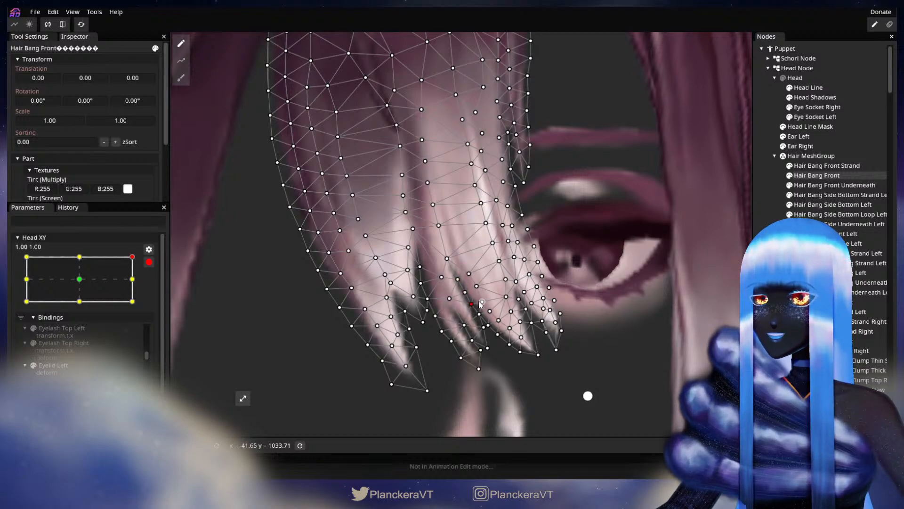
left_click_drag(481, 288, 459, 268)
left_click(559, 302)
scroll(530, 321, "down", 1)
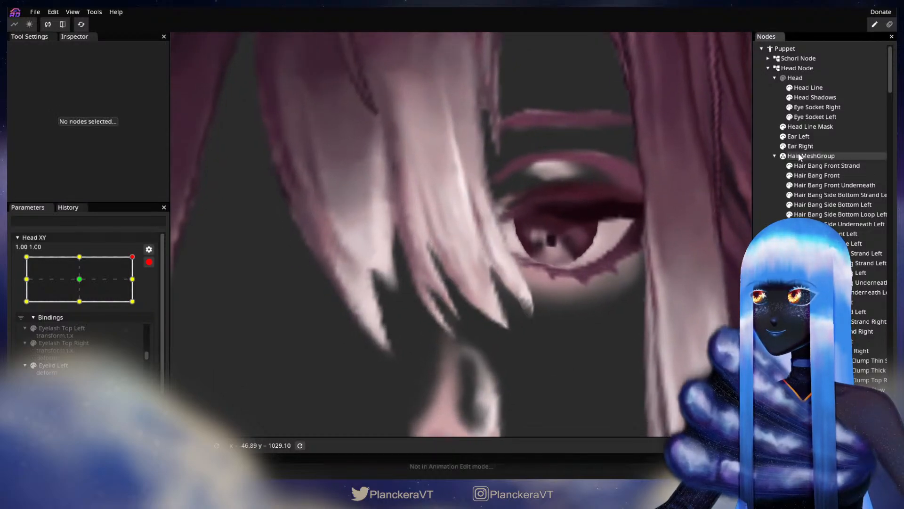
left_click(822, 176)
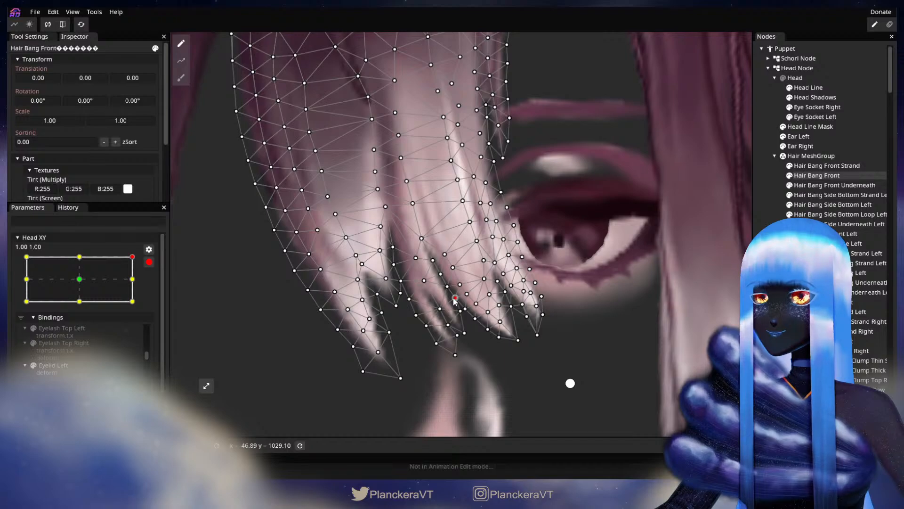
key("Escape")
Check the refined strand gap with Head XY disarmed and moved at its corner, then re-arm it at 1.00 1.00.
scroll(542, 292, "down", 5)
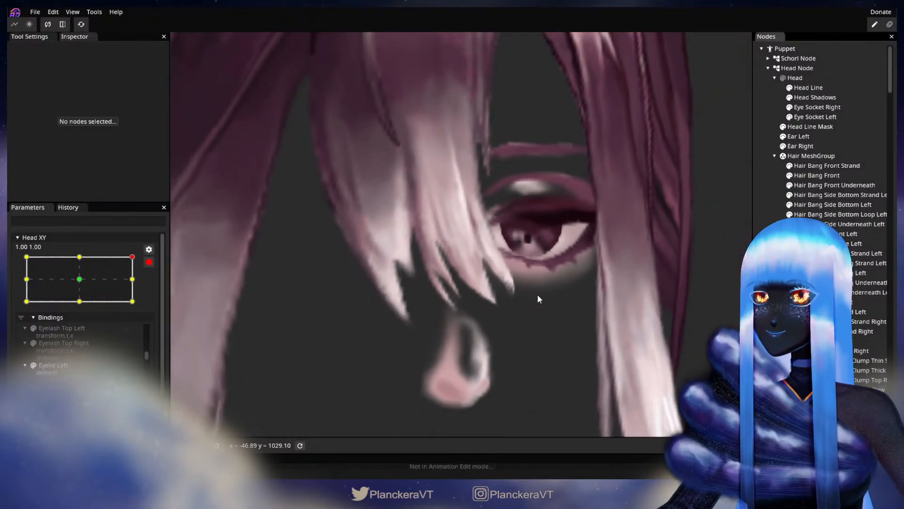
scroll(538, 296, "down", 5)
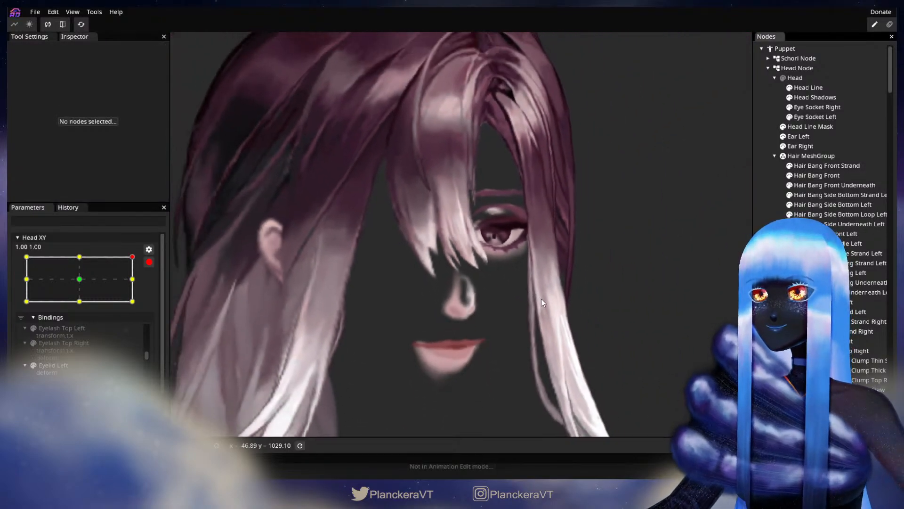
scroll(534, 279, "down", 2)
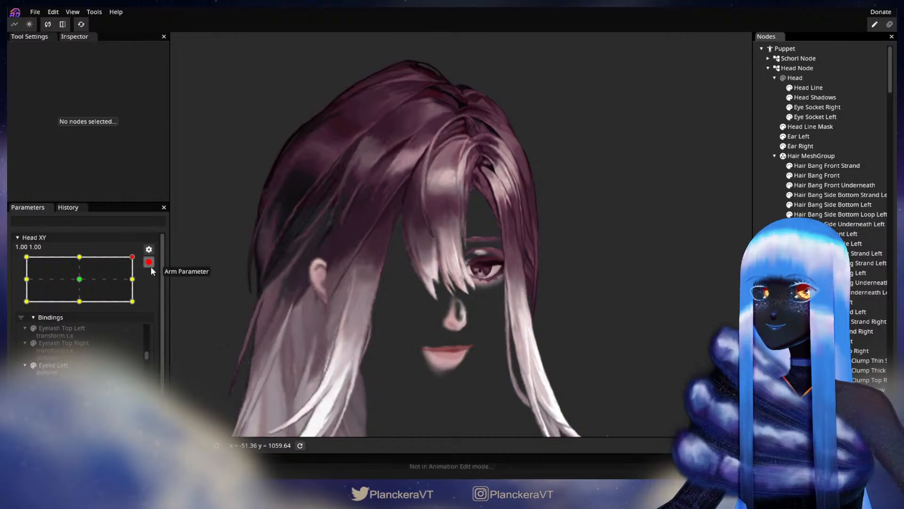
left_click(150, 264)
left_click_drag(143, 283, 162, 283)
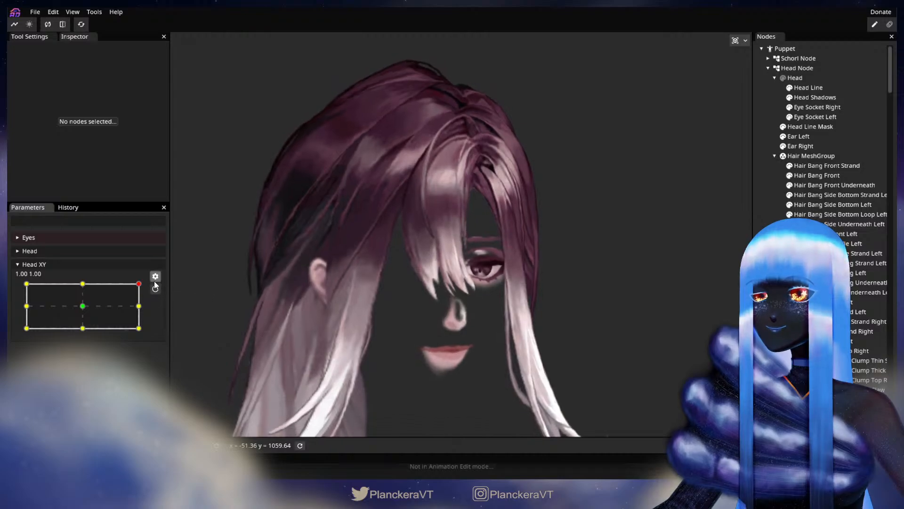
left_click(155, 288)
Reshape the lower tips of Hair Bang Front with the Circle Brush at size 10.00 for Head XY 1.00 1.00.
scroll(488, 332, "up", 6)
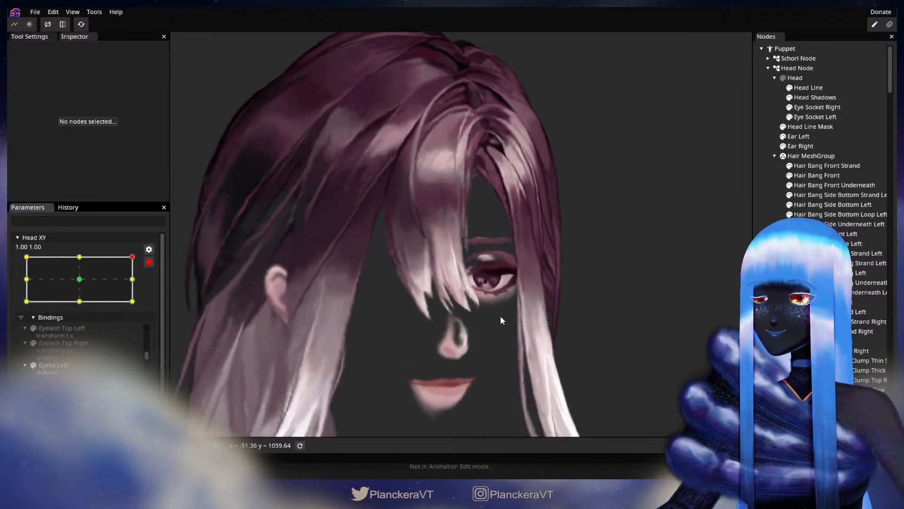
scroll(537, 305, "up", 6)
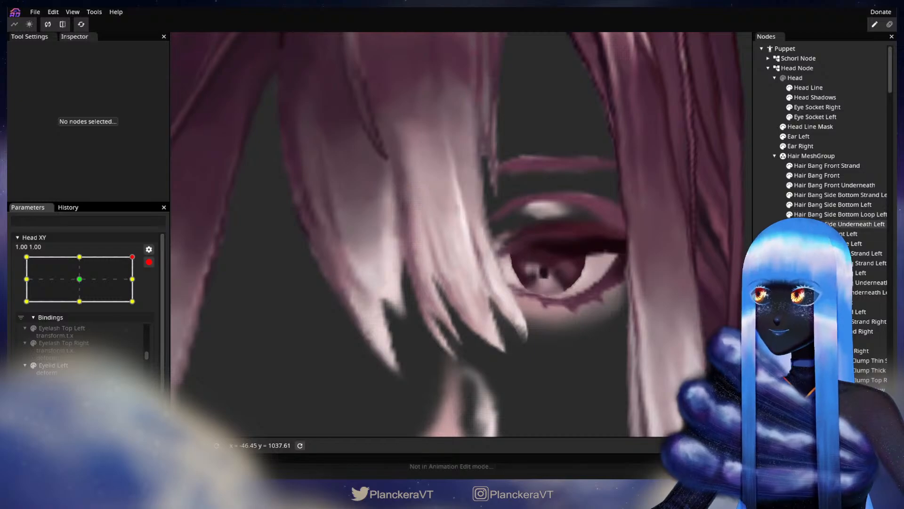
left_click(818, 176)
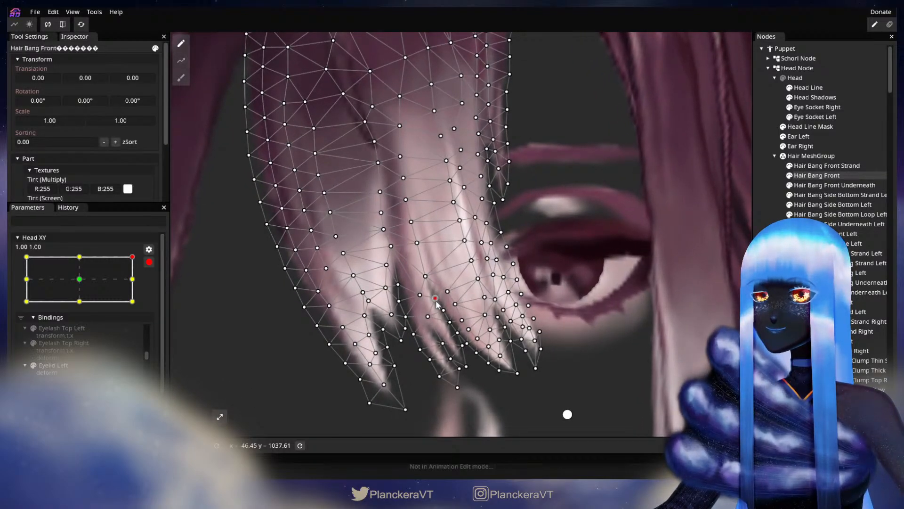
right_click(617, 288)
left_click_drag(617, 286, 597, 248)
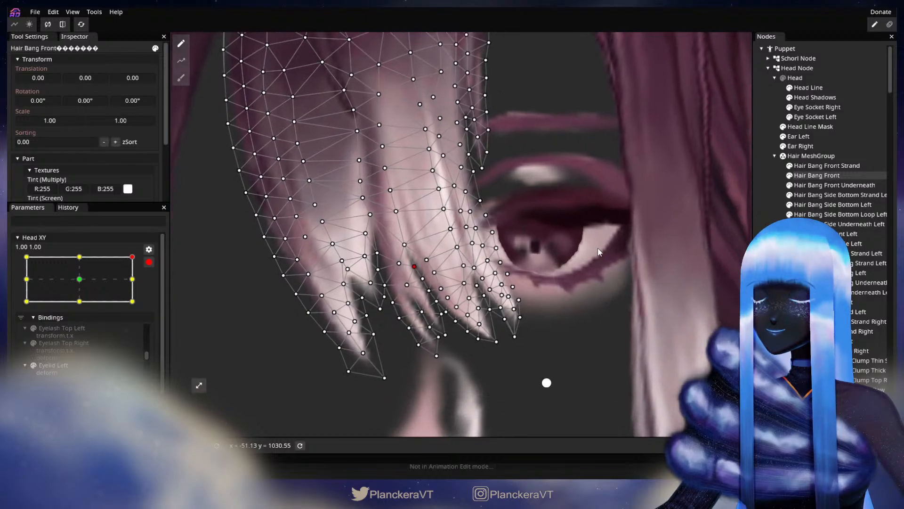
left_click(184, 80)
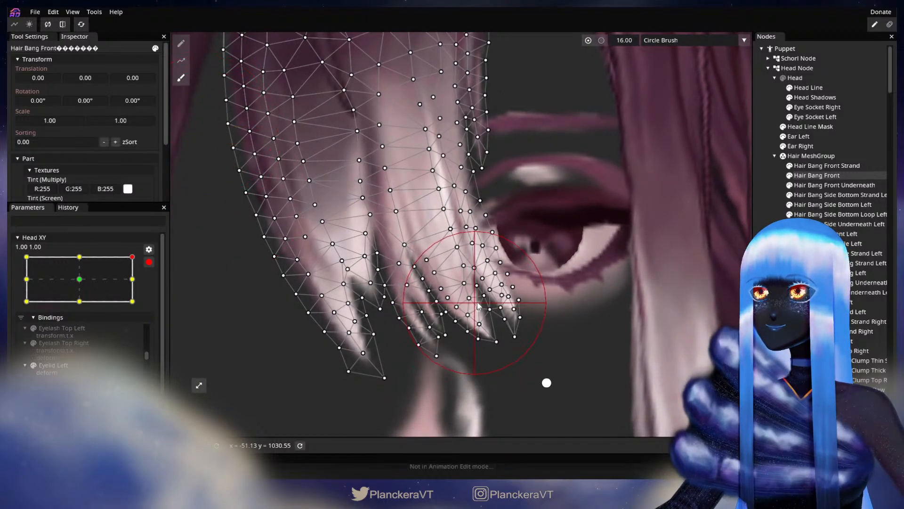
left_click_drag(627, 41, 621, 42)
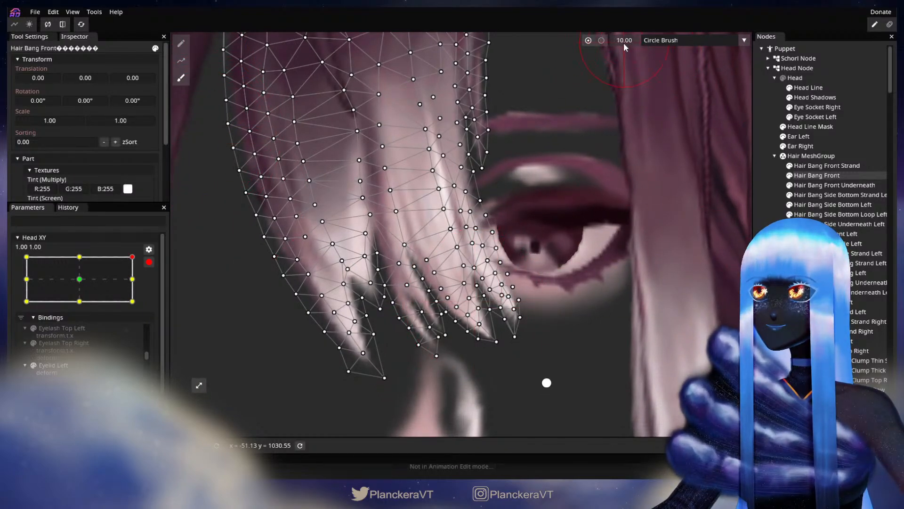
left_click_drag(480, 298, 484, 314)
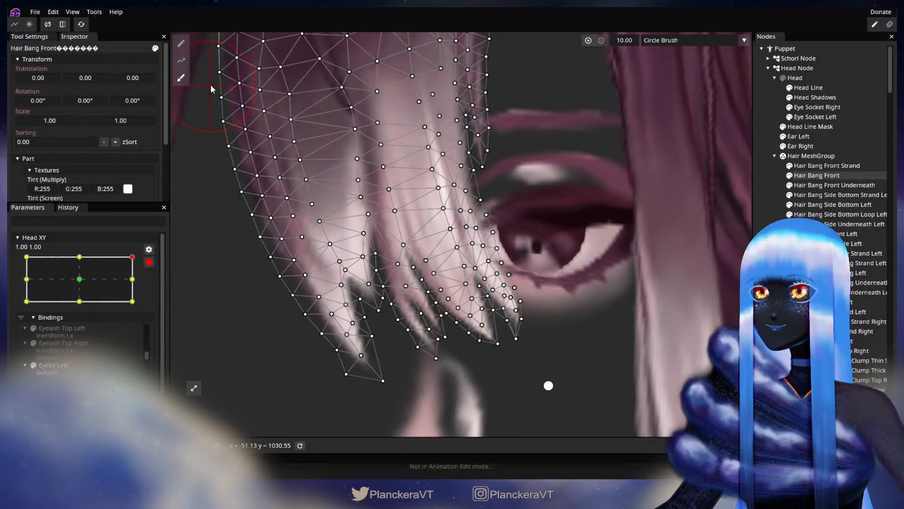
Fine-tune individual Hair Bang Front vertices along the wide strand's lower edge and deselect the mesh.
left_click(175, 43)
scroll(463, 296, "up", 2)
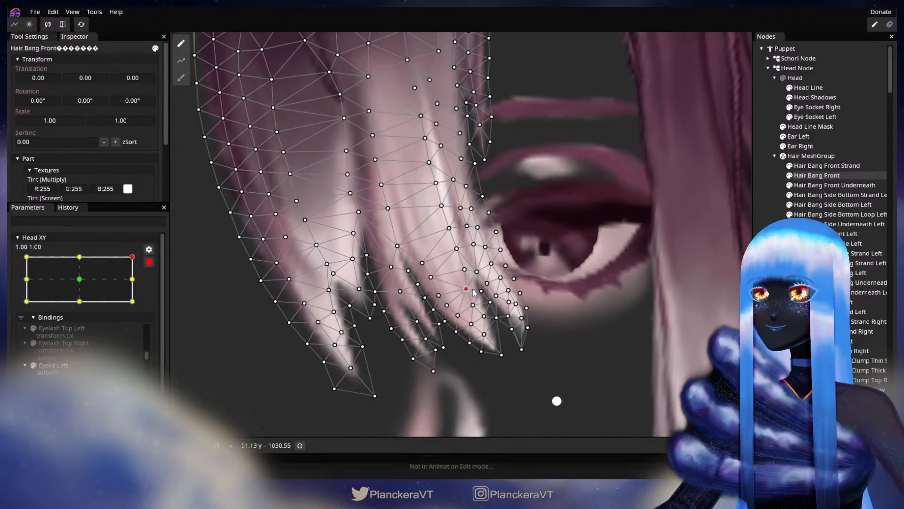
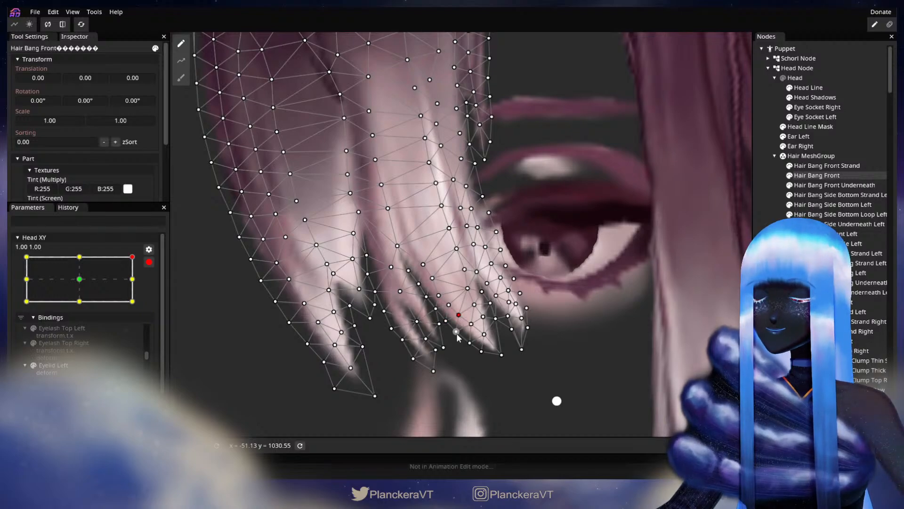
left_click(766, 277)
scroll(515, 355, "down", 5)
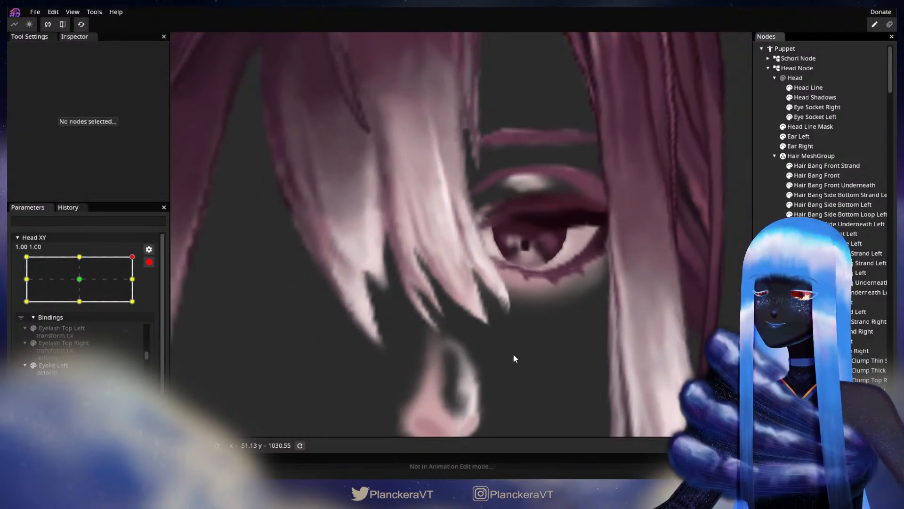
Check the wide strand's edited lower edge with Head XY disarmed and moved near its corner, then re-arm it at 1.00 1.00.
scroll(537, 343, "down", 5)
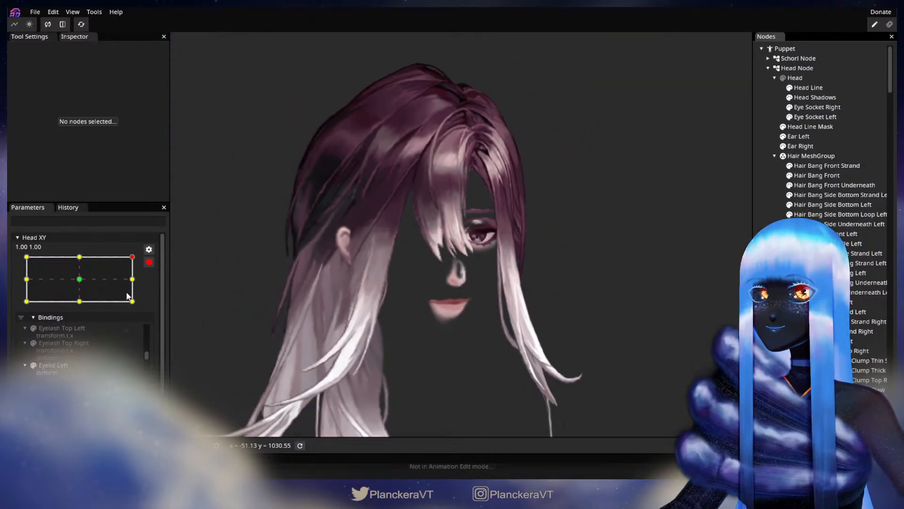
left_click(149, 262)
mouse_move(140, 287)
left_mouse_down()
mouse_move(146, 310)
mouse_move(147, 282)
mouse_move(148, 323)
mouse_move(151, 286)
left_mouse_up()
left_click(155, 289)
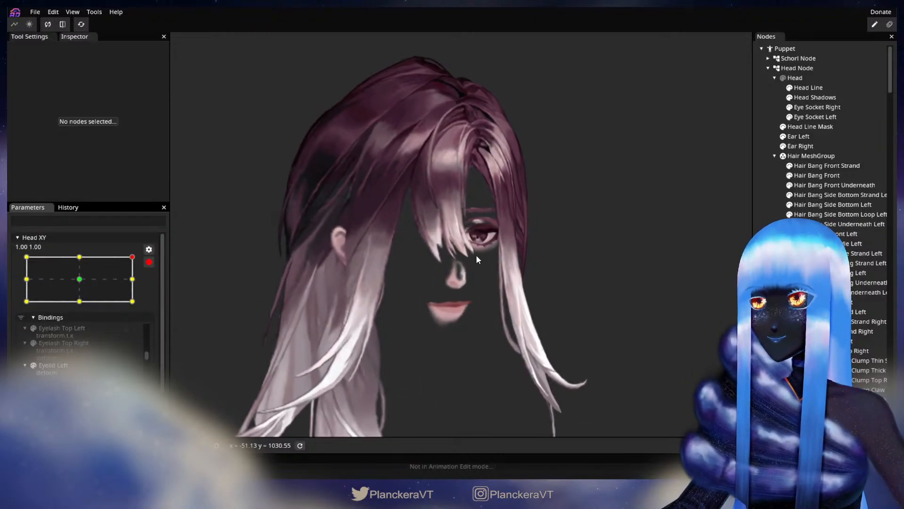
Adjust the wide middle strand of Hair Bang Front with the Circle Brush at size 7.00 for Head XY 1.00 1.00 and deselect the mesh.
scroll(475, 257, "up", 5)
scroll(473, 255, "up", 3)
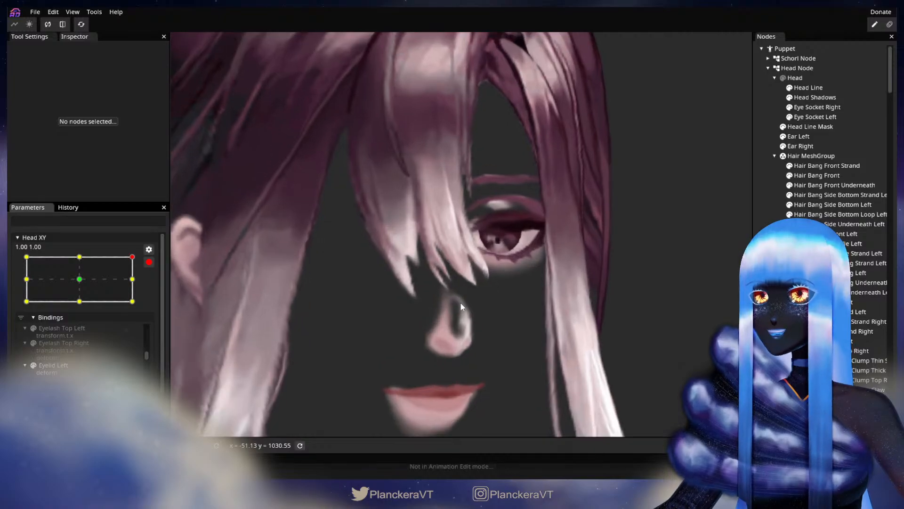
scroll(475, 252, "up", 4)
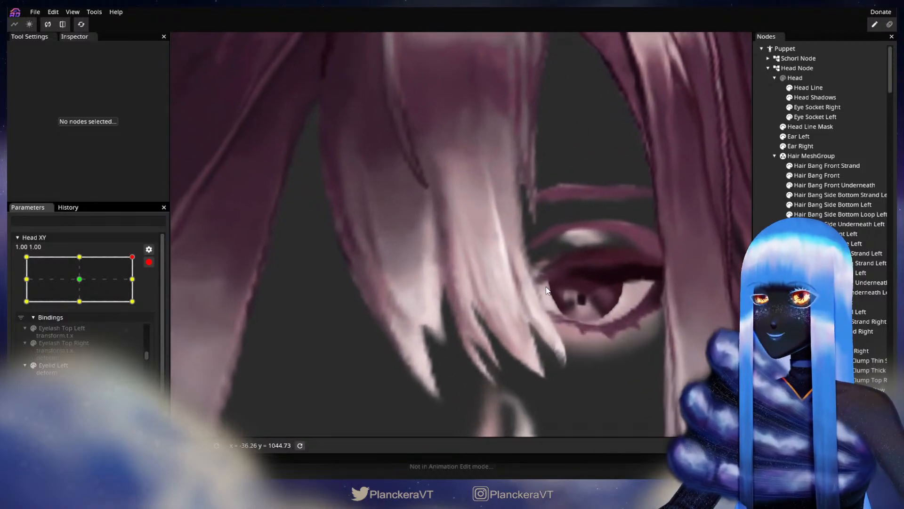
left_click(801, 175)
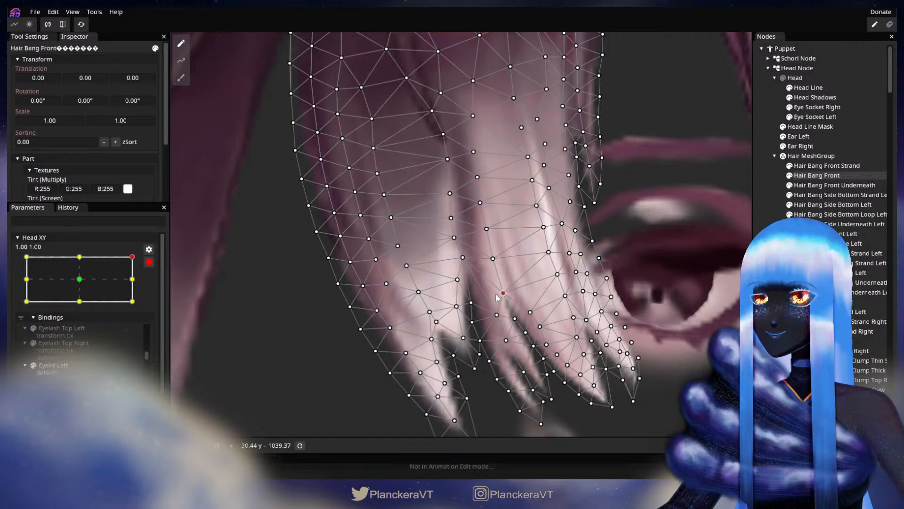
left_click_drag(555, 261, 530, 240)
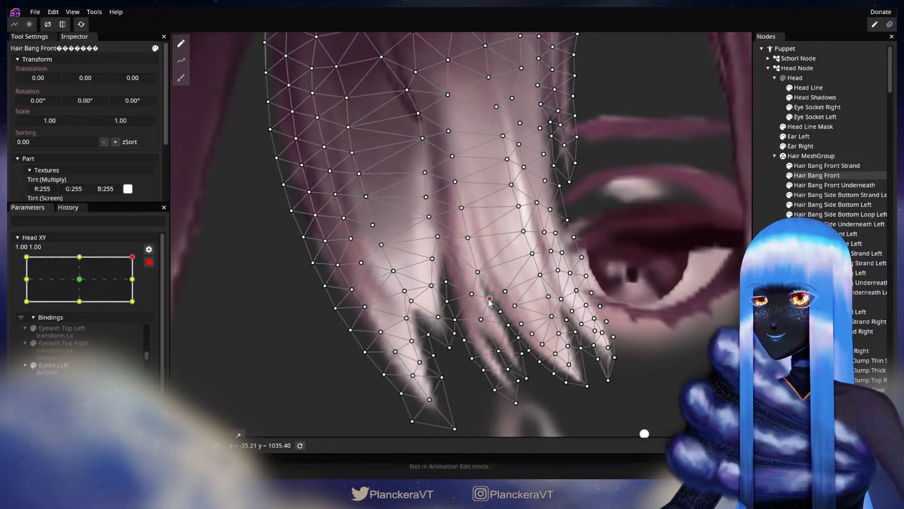
left_click_drag(502, 294, 466, 330)
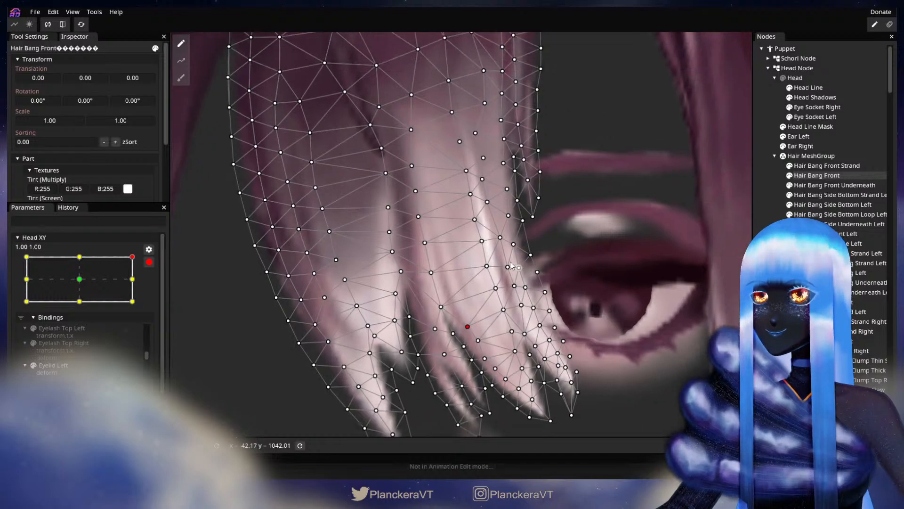
left_click(181, 78)
scroll(620, 156, "up", 3)
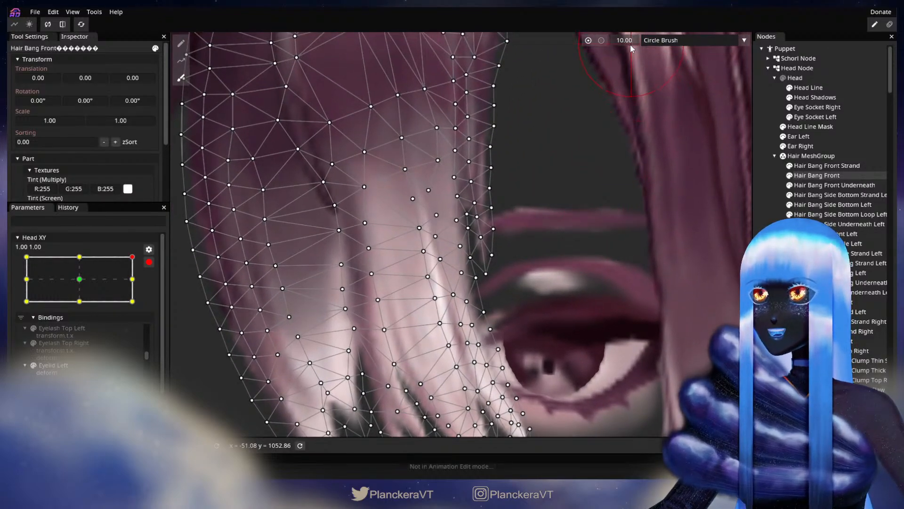
left_click_drag(631, 44, 628, 45)
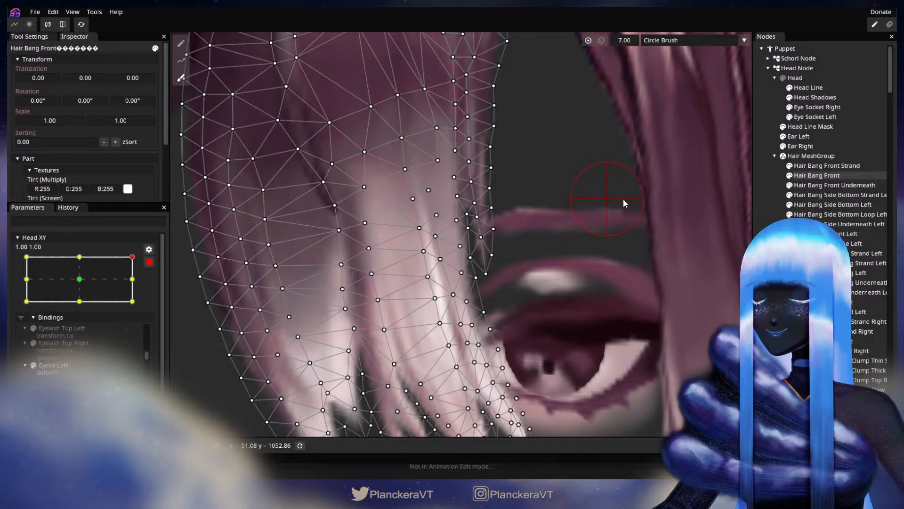
left_click_drag(616, 201, 666, 163)
left_click_drag(474, 242, 473, 244)
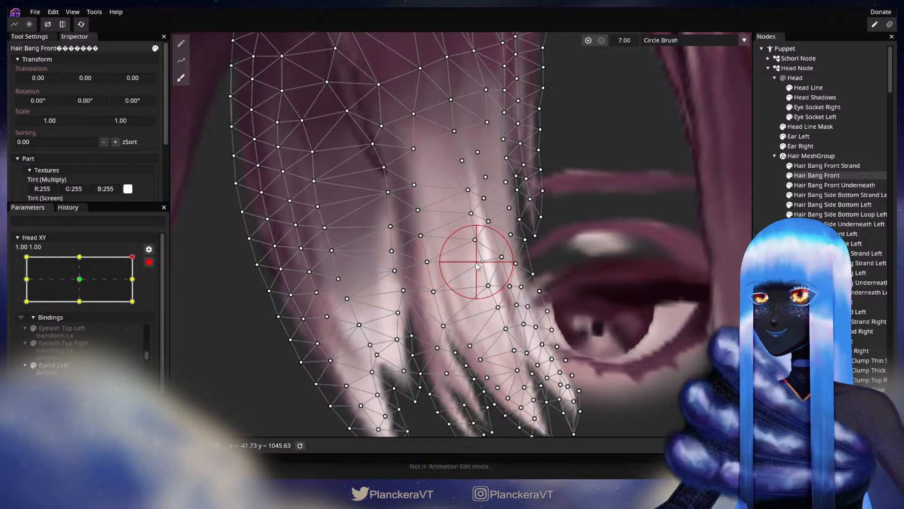
left_click(731, 279)
Check the brushed middle strand with Head XY disarmed and moved near its corner, then re-arm the parameter at 1.00 1.00.
scroll(589, 308, "down", 3)
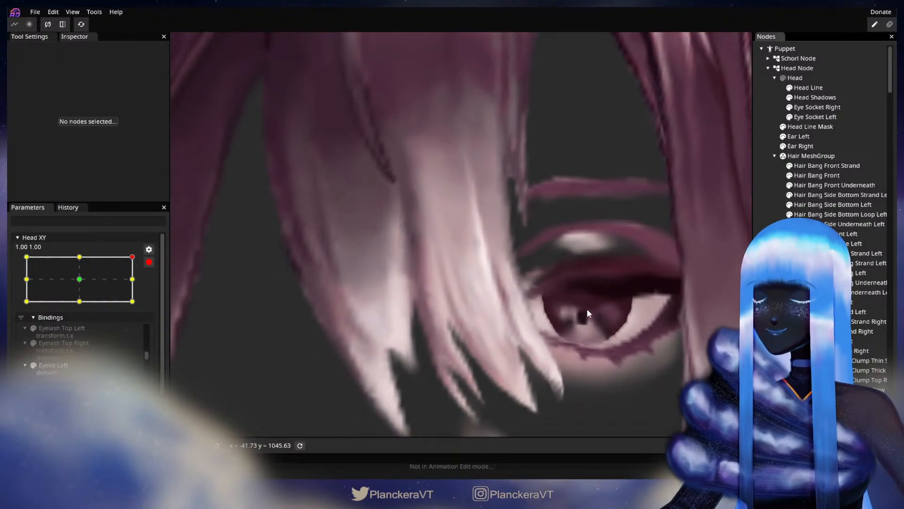
scroll(592, 311, "down", 5)
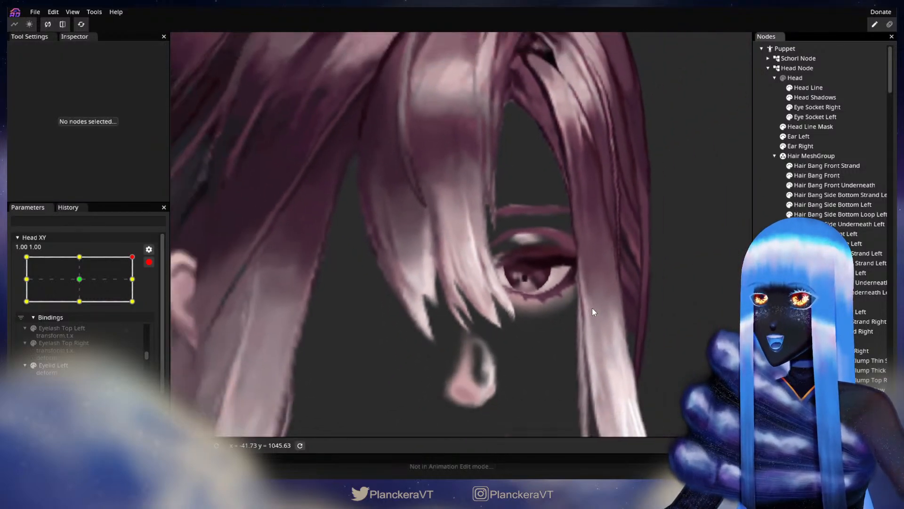
scroll(592, 308, "down", 6)
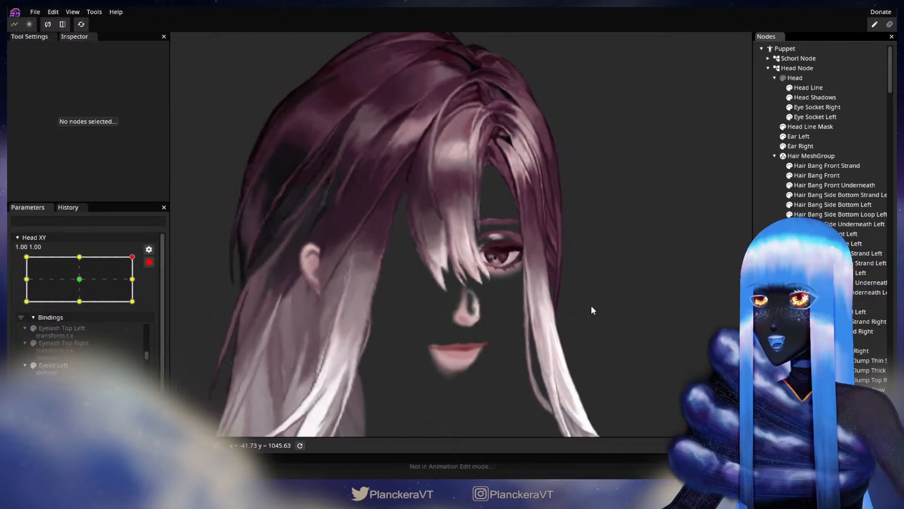
scroll(597, 306, "down", 5)
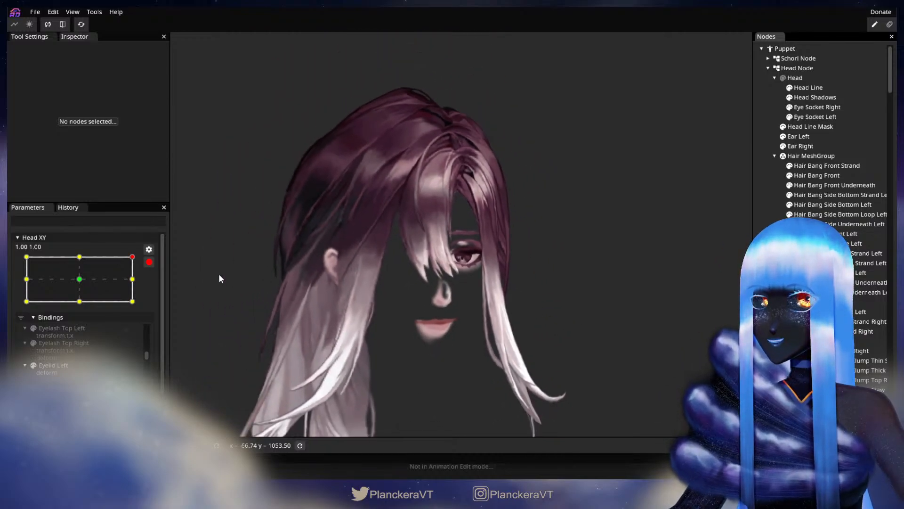
left_click(149, 263)
left_click_drag(139, 285, 159, 282)
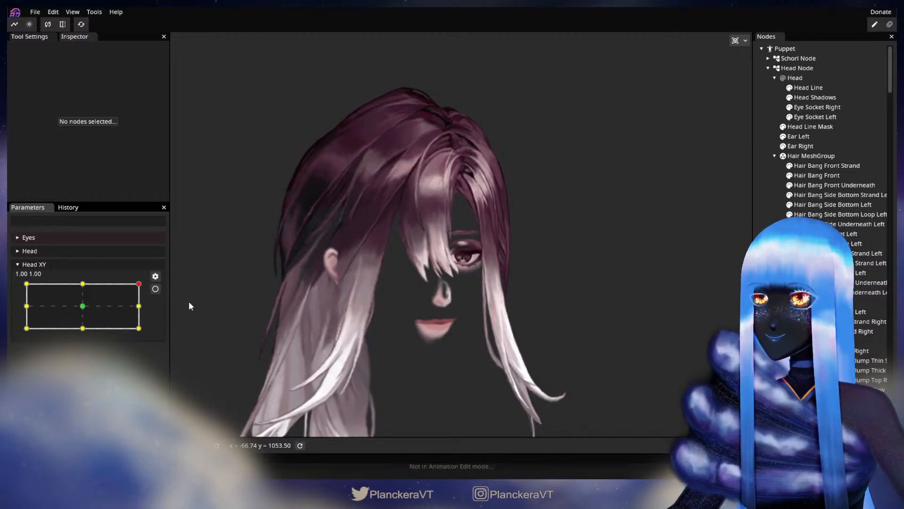
left_click(156, 289)
Nudge the vertices along the bright middle strand of Hair Bang Front beside the eye with the size 7.00 Circle Brush and deselect the mesh.
scroll(431, 316, "up", 5)
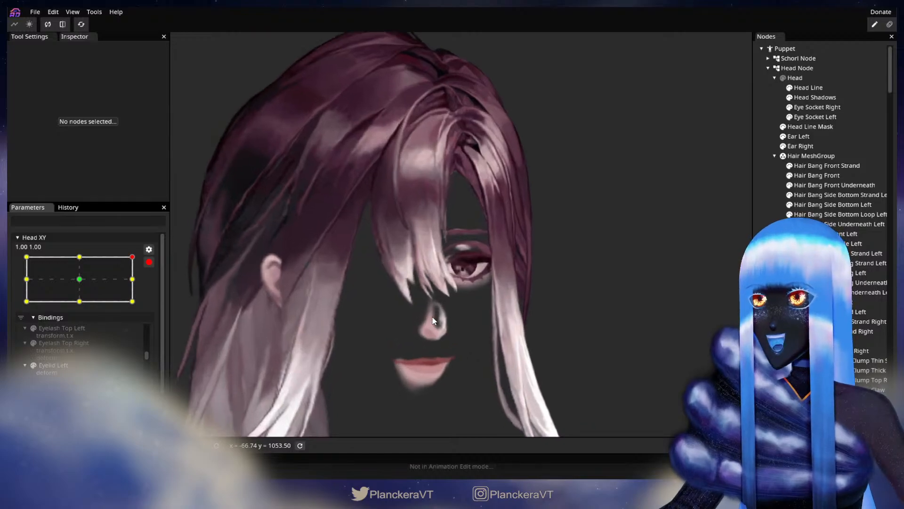
scroll(431, 316, "up", 4)
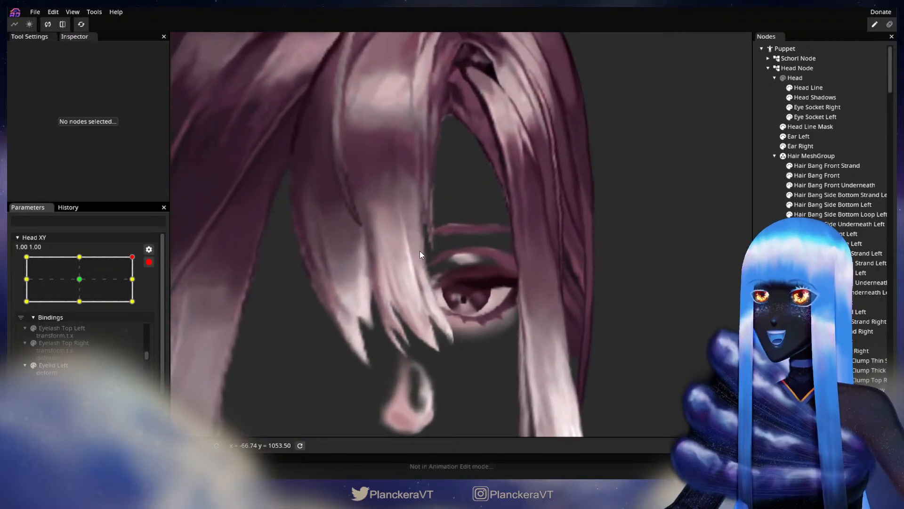
scroll(387, 245, "up", 2)
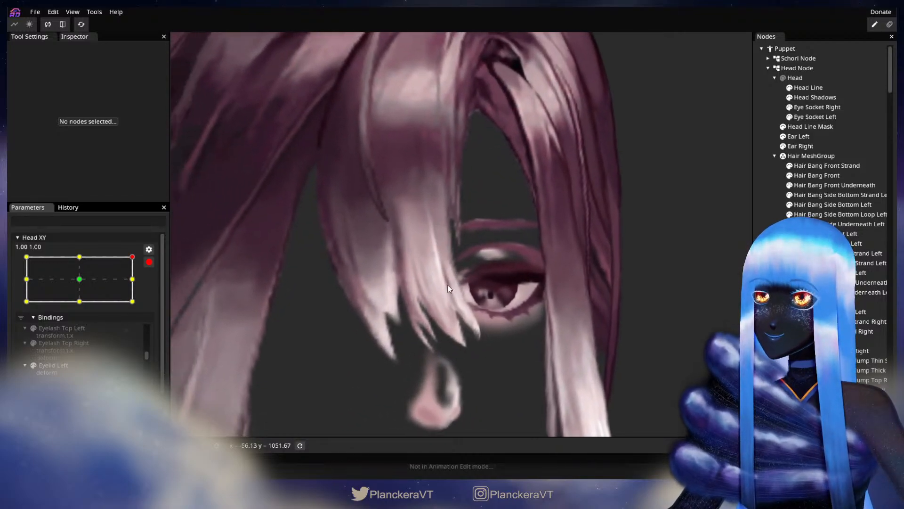
left_click_drag(464, 271, 494, 267)
scroll(527, 273, "up", 2)
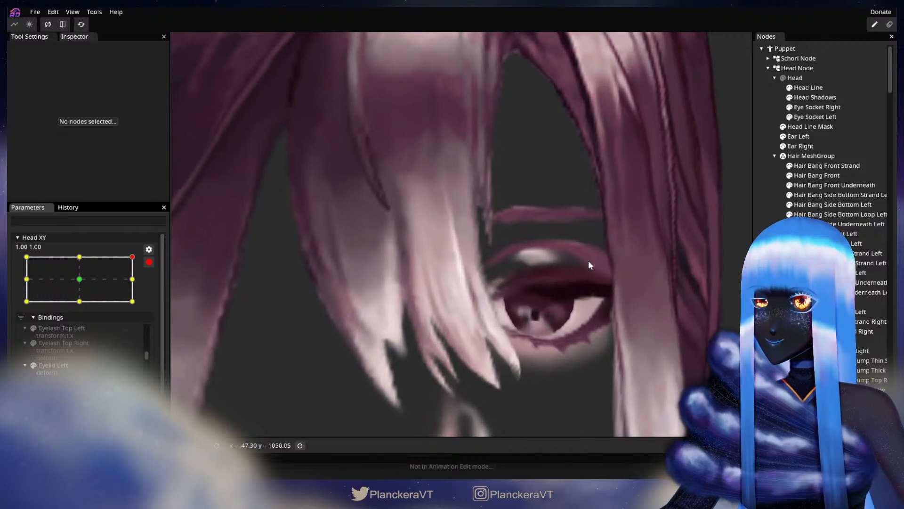
left_click(828, 175)
scroll(547, 262, "up", 1)
left_click(183, 79)
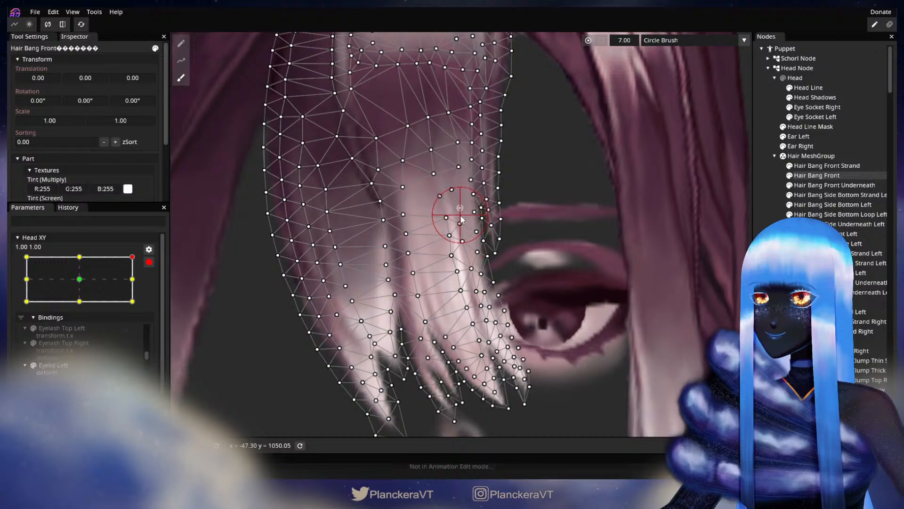
left_click_drag(451, 198, 456, 197)
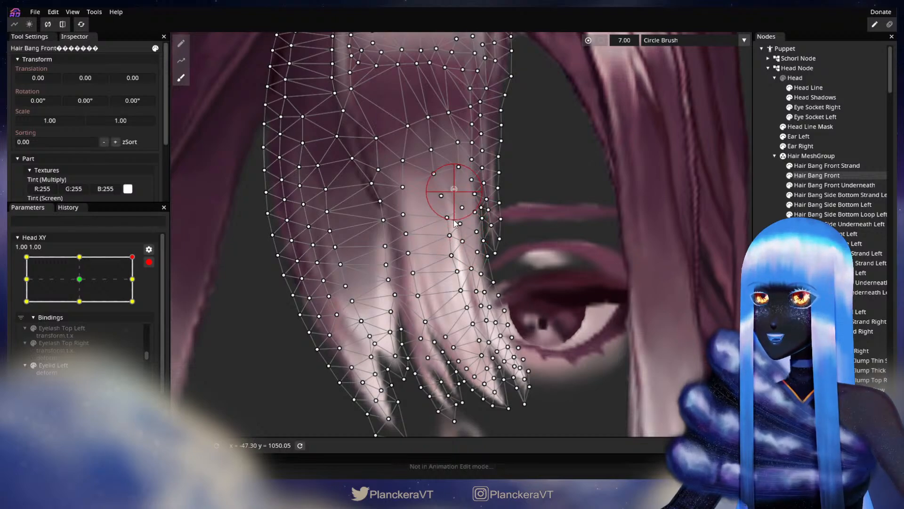
left_click_drag(469, 297, 473, 297)
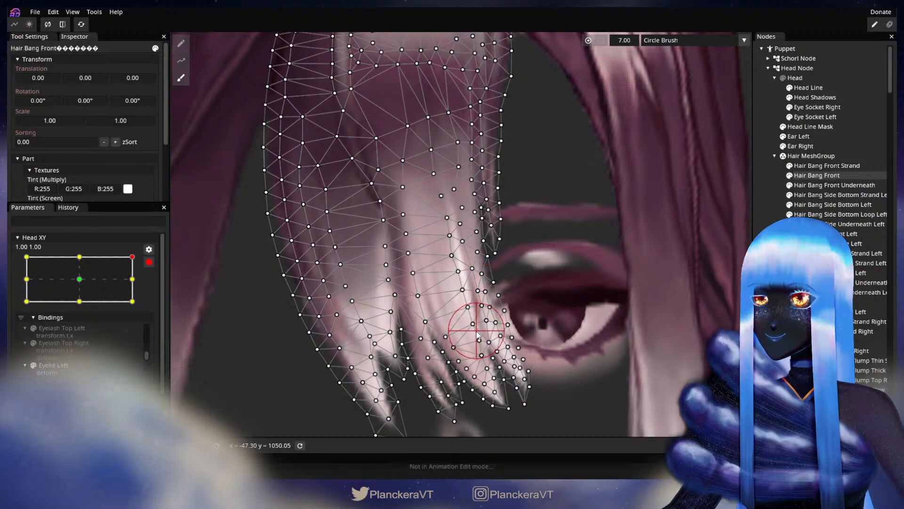
left_click_drag(481, 333, 479, 334)
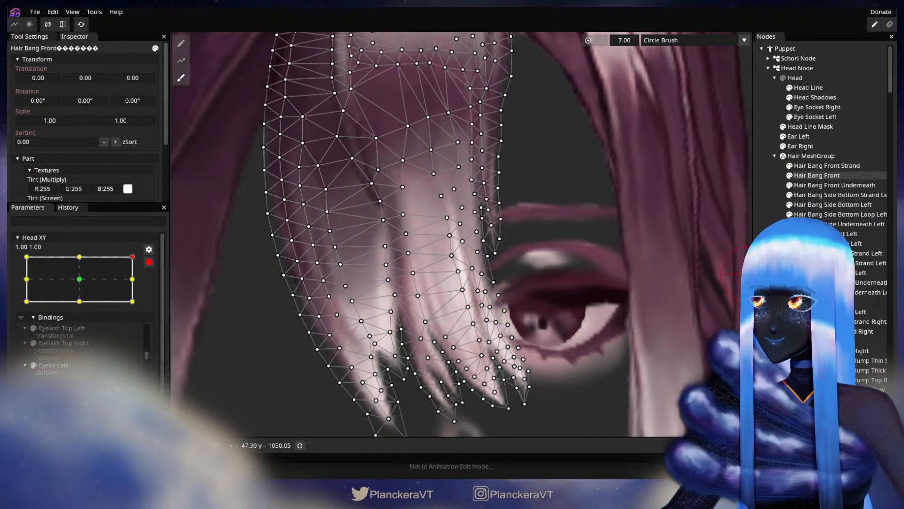
left_click(764, 270)
Check the whole bang with Head XY disarmed and lowered along its 1.00 X edge, then re-arm it at 1.00 1.00.
scroll(519, 362, "down", 4)
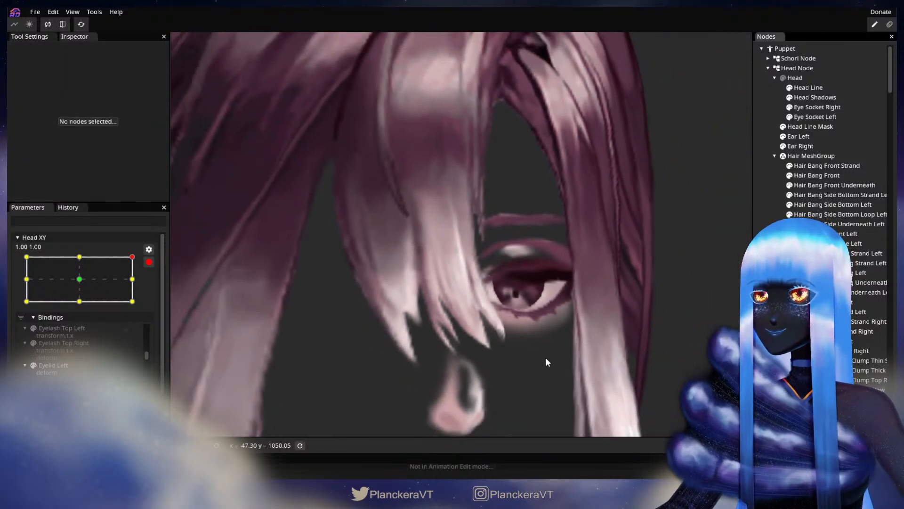
scroll(546, 361, "down", 6)
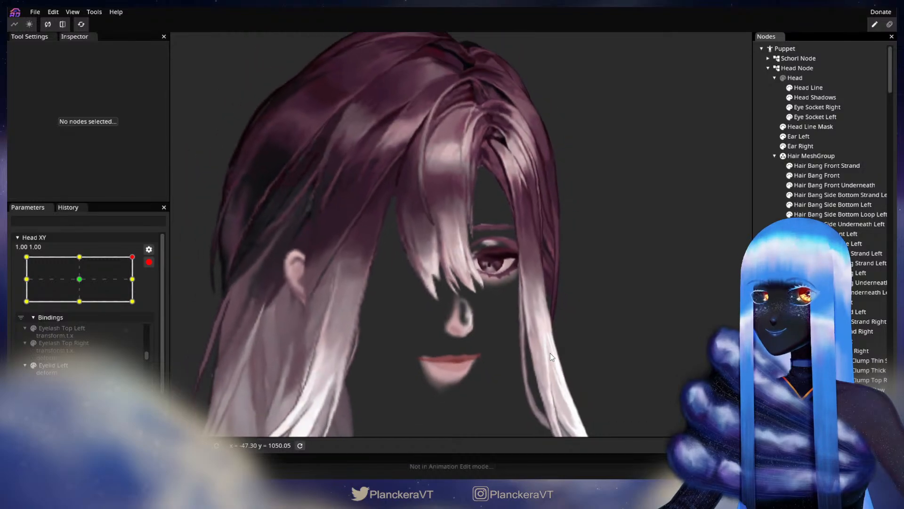
scroll(550, 353, "down", 3)
left_click(155, 266)
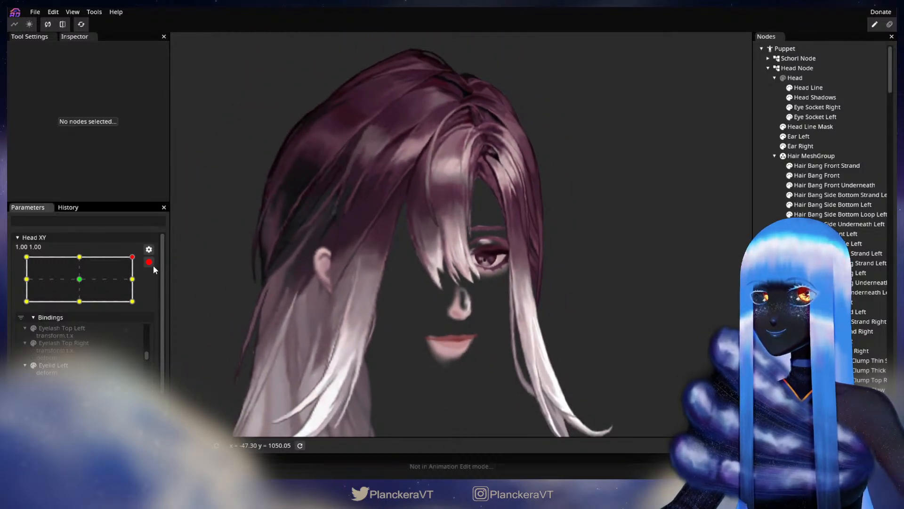
left_click(151, 264)
left_click_drag(142, 282, 147, 303)
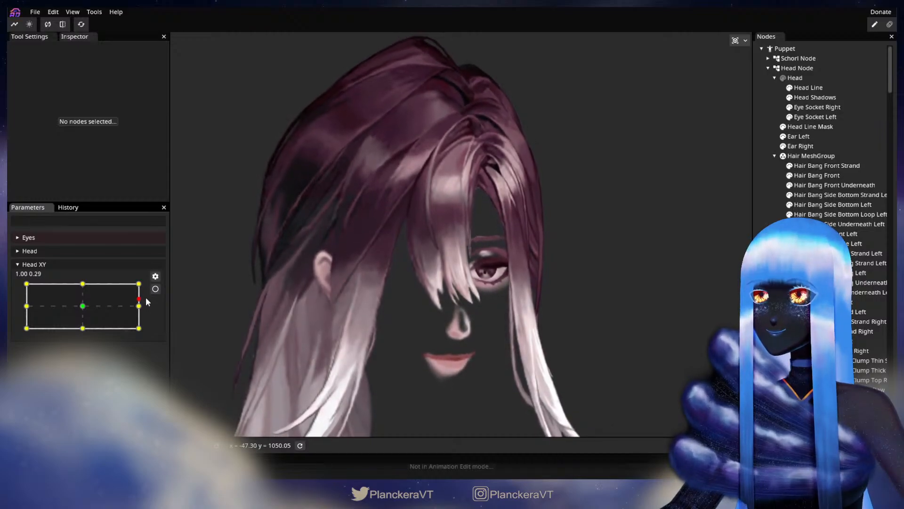
left_click(152, 289)
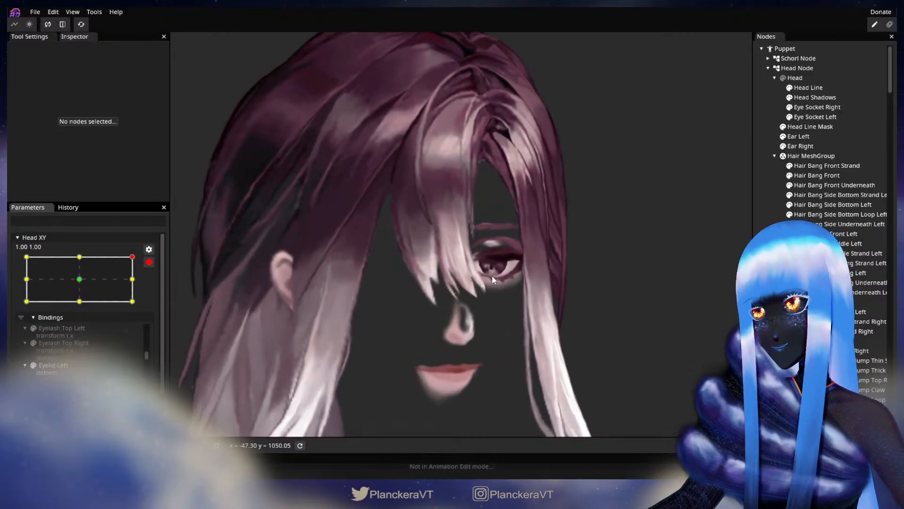
Inspect the Hair Bang Front mesh vertices around the strand tips beside the eye and deselect the mesh.
scroll(492, 275, "up", 5)
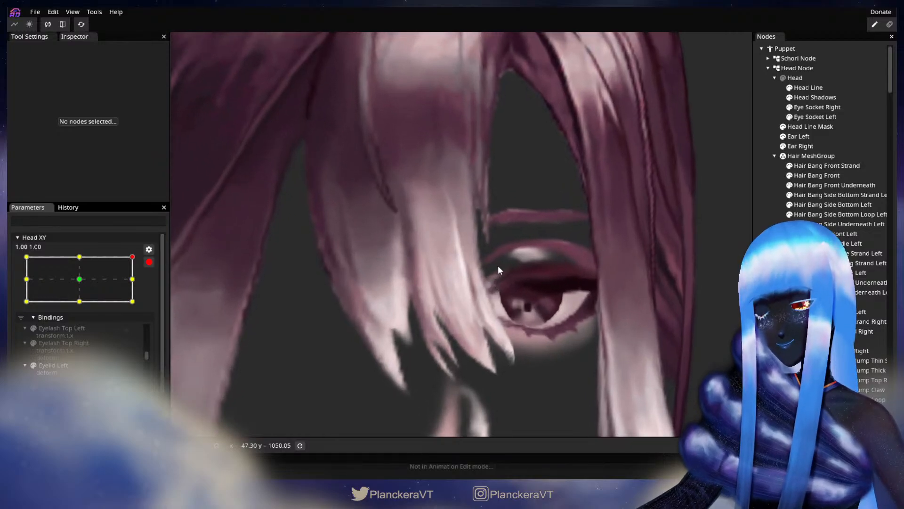
left_click(822, 175)
scroll(411, 328, "up", 2)
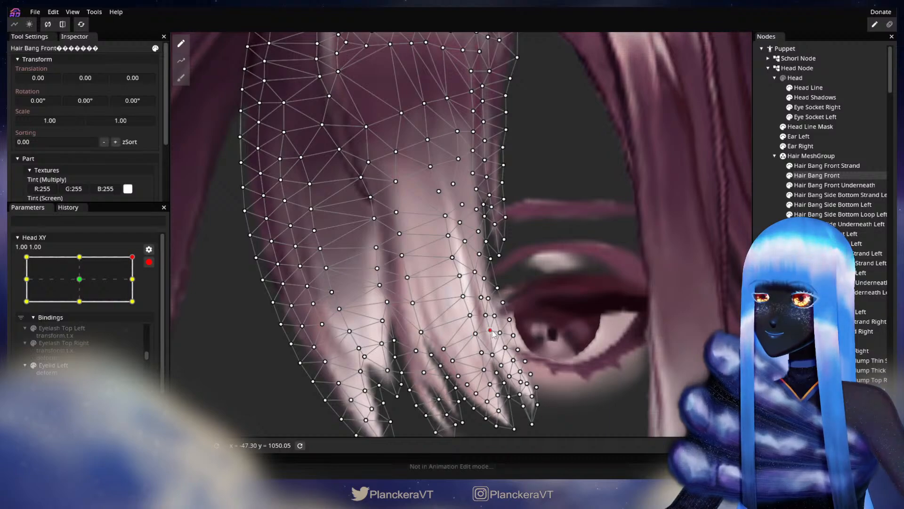
key("Escape")
Recheck the bang's tips with Head XY disarmed and moved at its corner, then re-arm it at 1.00 1.00.
scroll(598, 329, "down", 5)
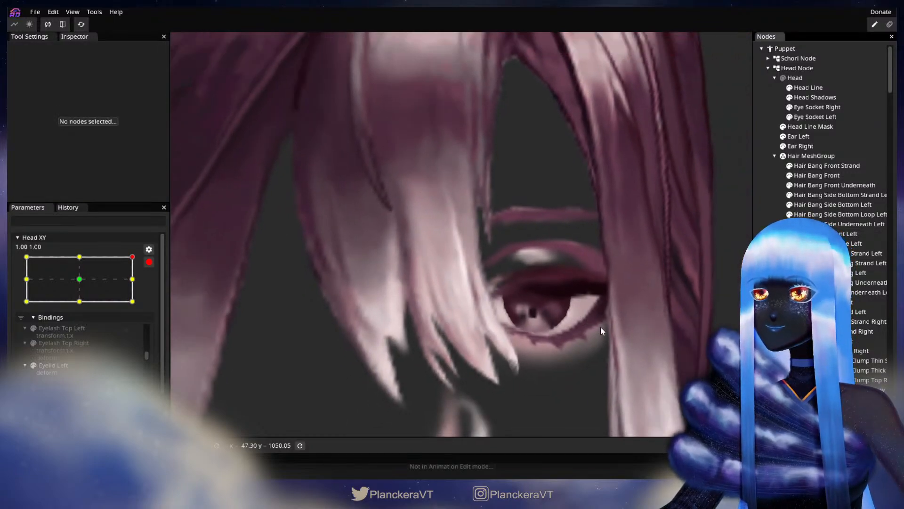
scroll(604, 330, "down", 5)
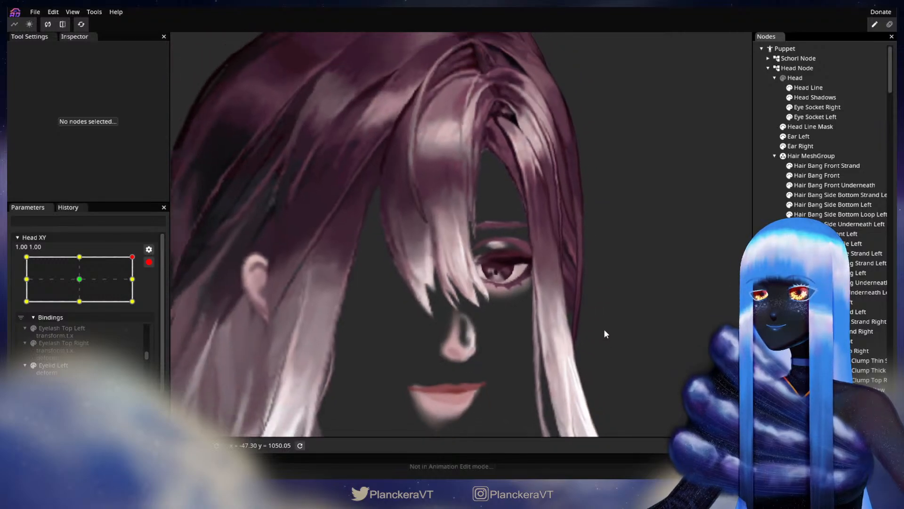
scroll(606, 334, "down", 4)
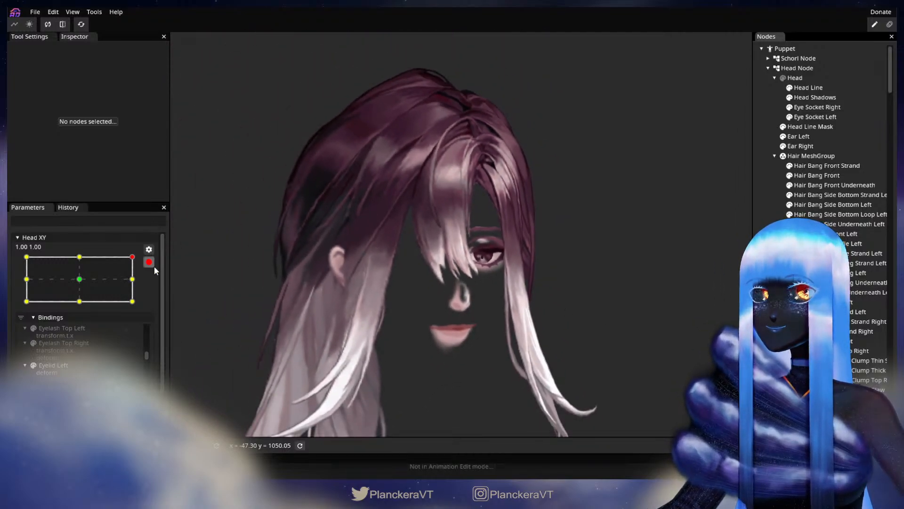
left_click(148, 262)
mouse_move(139, 283)
left_mouse_down()
mouse_move(146, 307)
mouse_move(151, 288)
mouse_move(155, 309)
mouse_move(160, 280)
mouse_move(144, 309)
mouse_move(150, 284)
left_mouse_up()
left_click(155, 288)
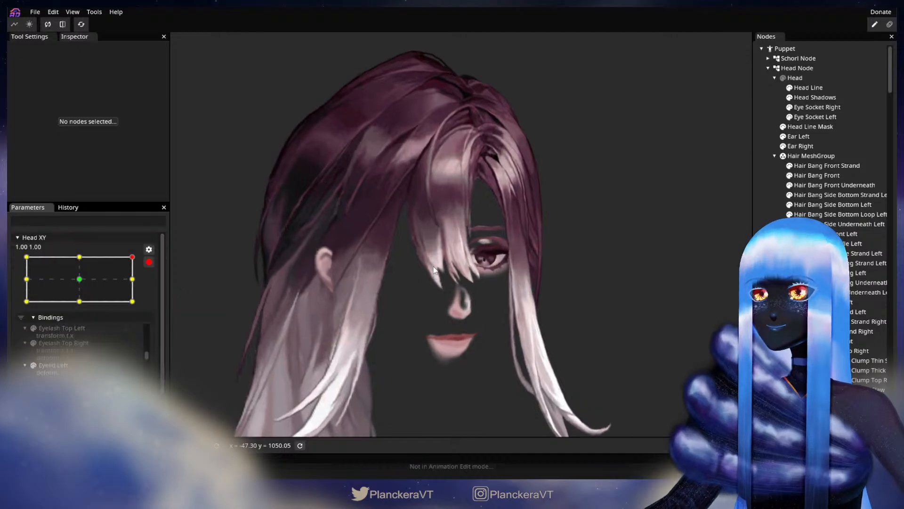
scroll(432, 253, "up", 5)
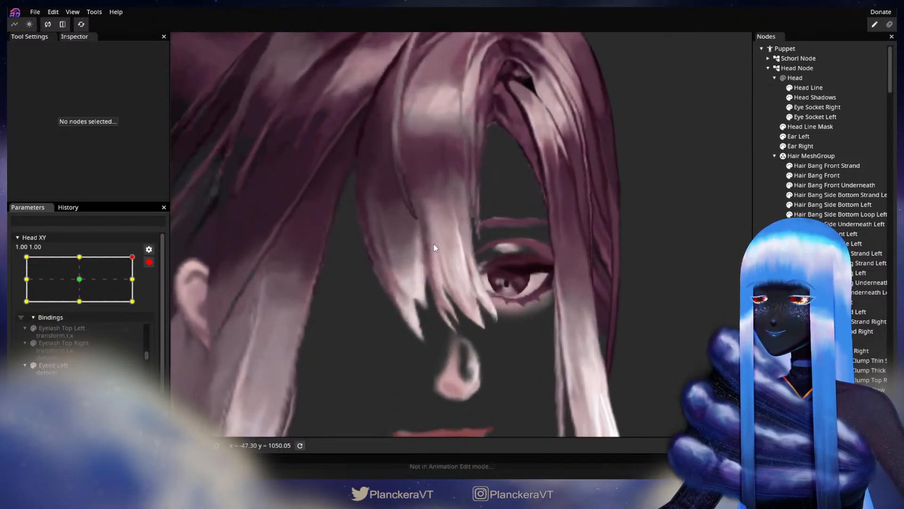
Nudge the Hair Bang Front vertices down the lower half of the bright strand beside the eye, and deselect the mesh.
scroll(467, 257, "up", 5)
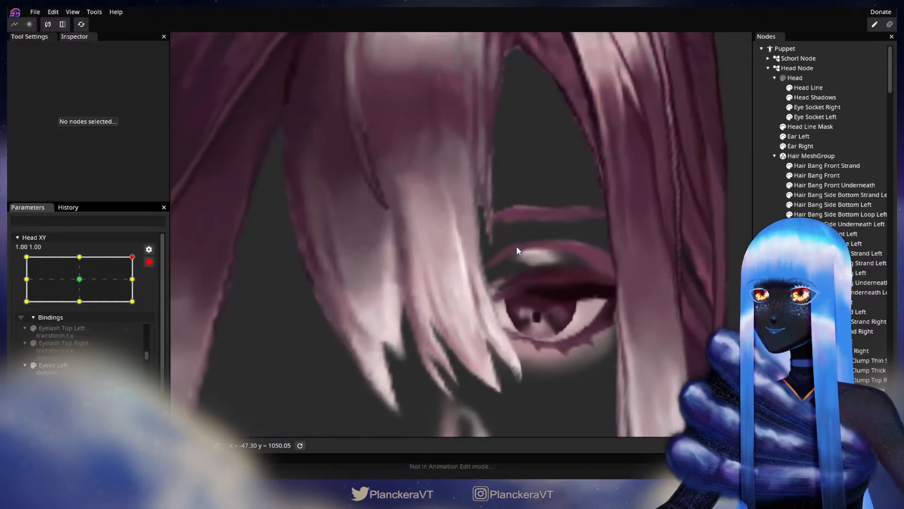
left_click(830, 176)
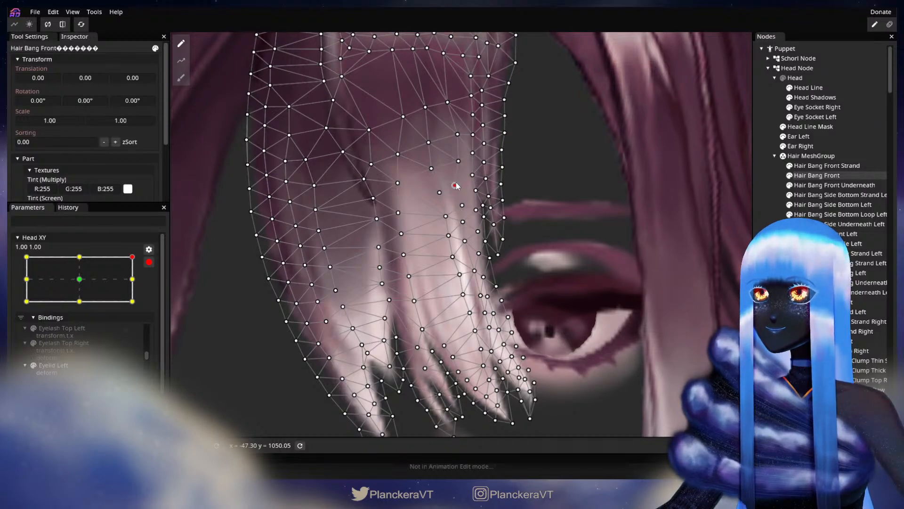
left_click_drag(468, 301, 465, 264)
scroll(451, 260, "up", 2)
left_click(468, 258)
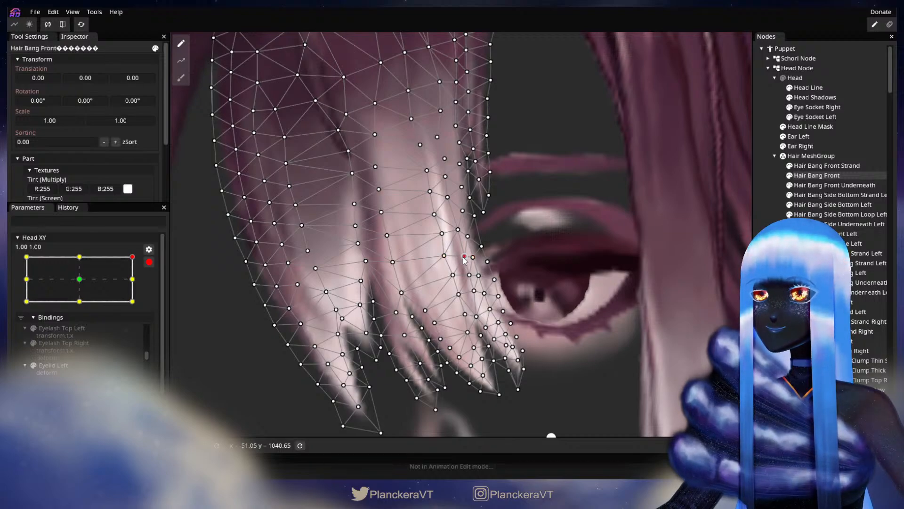
left_click(457, 233)
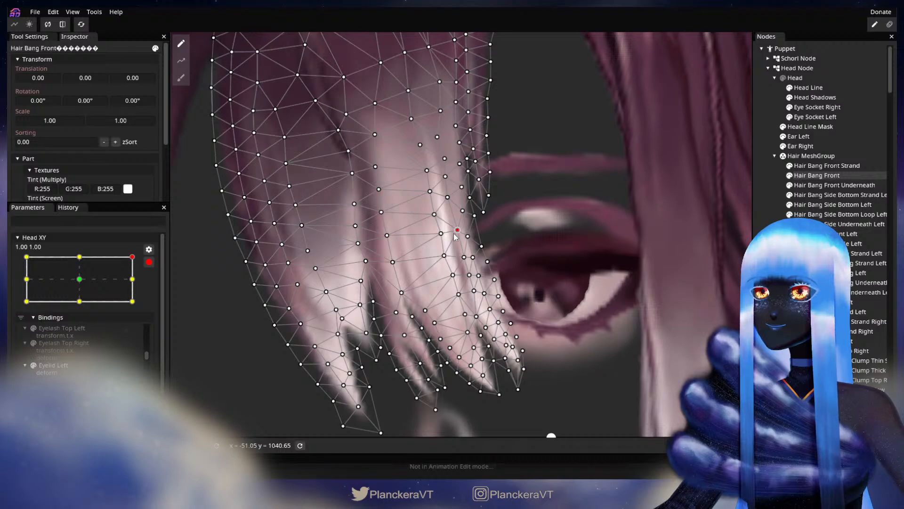
left_click_drag(438, 240, 445, 217)
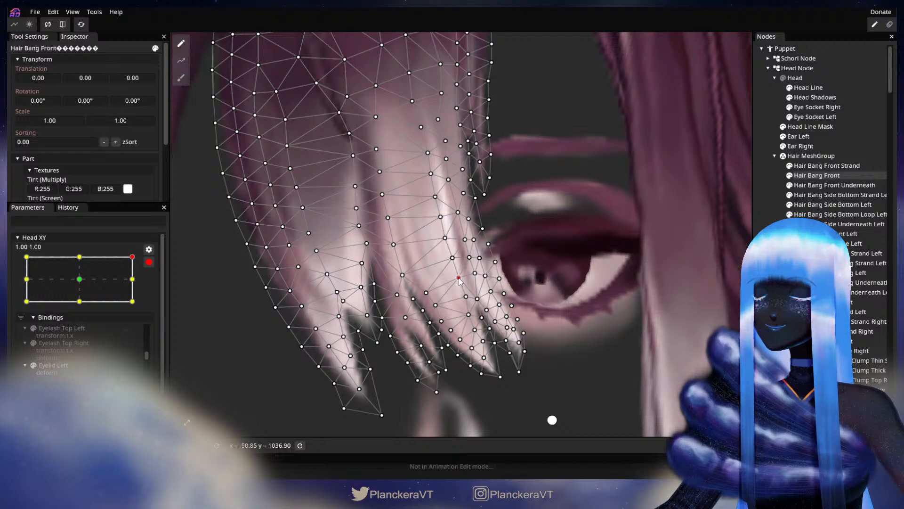
left_click_drag(477, 300, 474, 300)
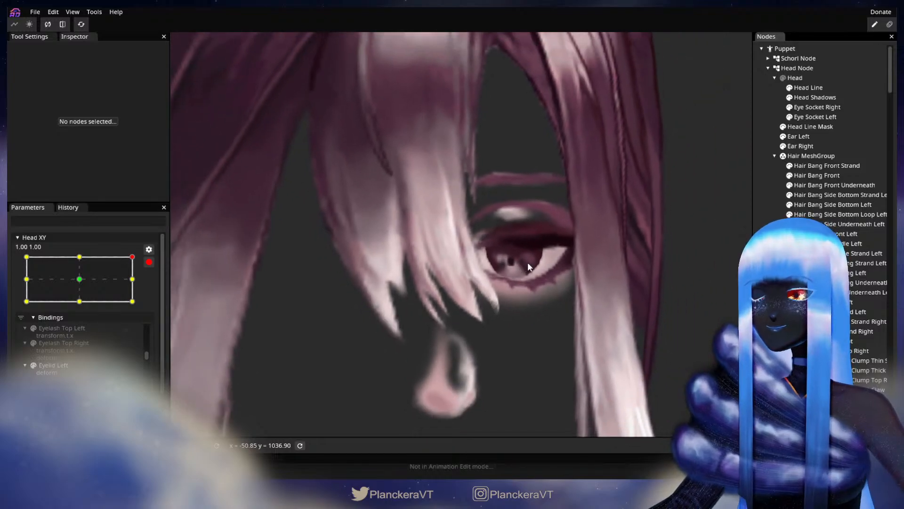
Check the whole bang with Head XY disarmed and moved down the 1.00 X edge toward mid-height, then re-arm it at 1.00 1.00.
scroll(527, 266, "down", 5)
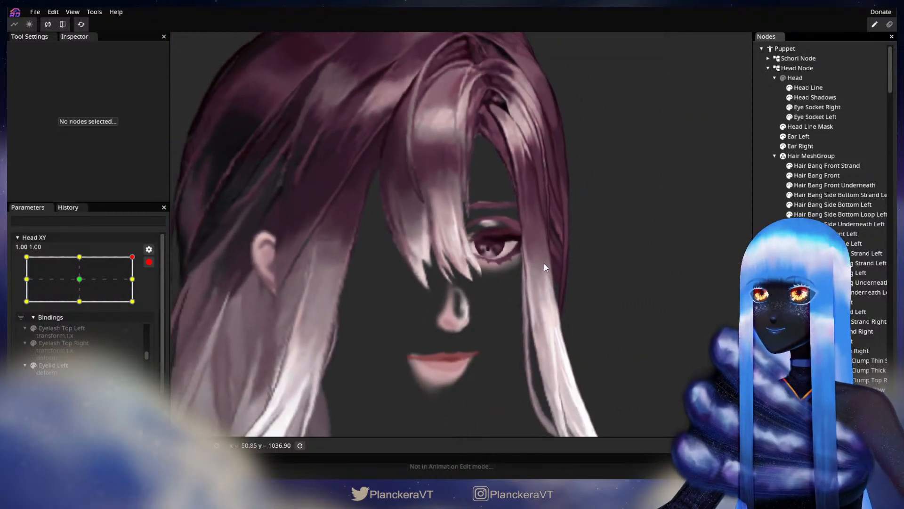
scroll(544, 263, "down", 2)
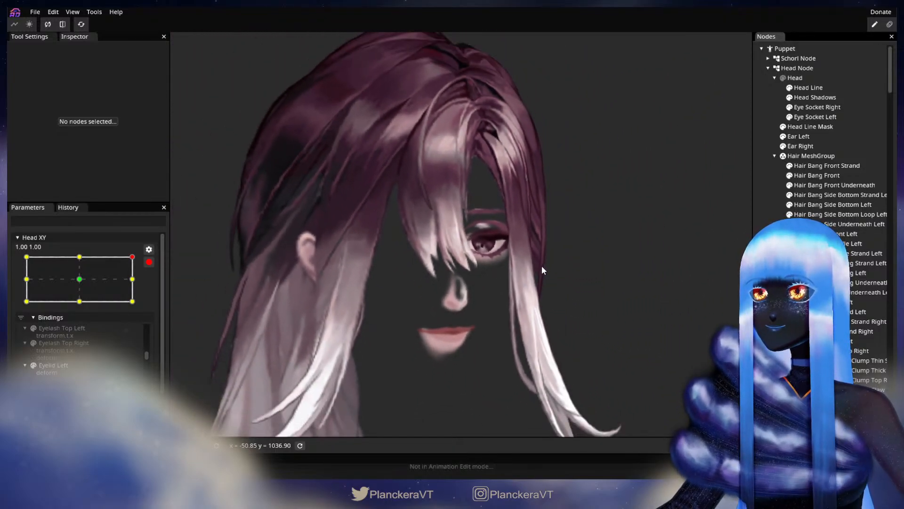
left_click(149, 262)
mouse_move(141, 286)
left_mouse_down()
mouse_move(145, 310)
mouse_move(149, 291)
left_mouse_up()
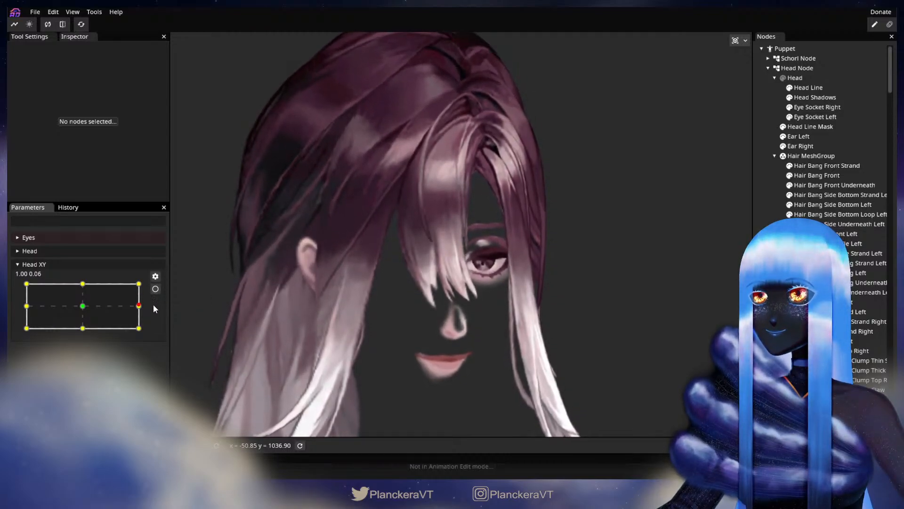
left_click(155, 289)
Adjust the Hair Bang Front vertices around the split between the two strand tips nearest the eye, and deselect the mesh.
scroll(544, 272, "up", 5)
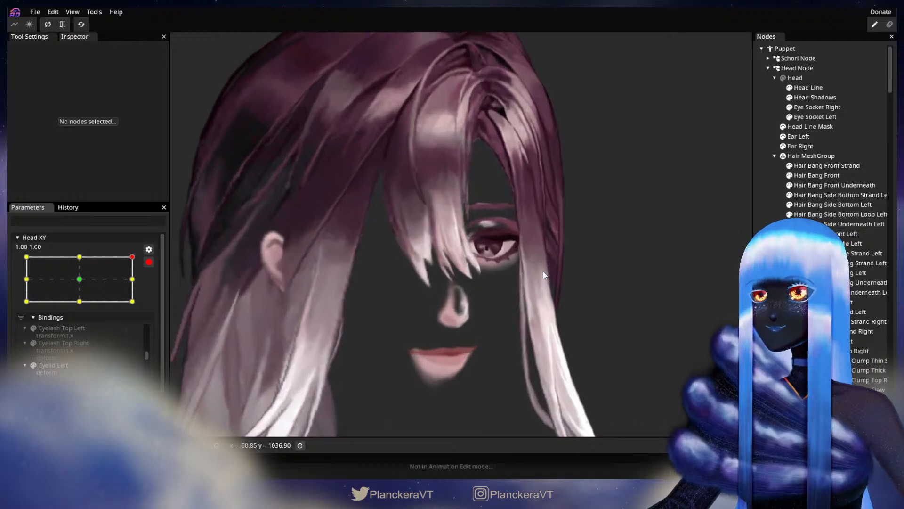
scroll(543, 272, "up", 5)
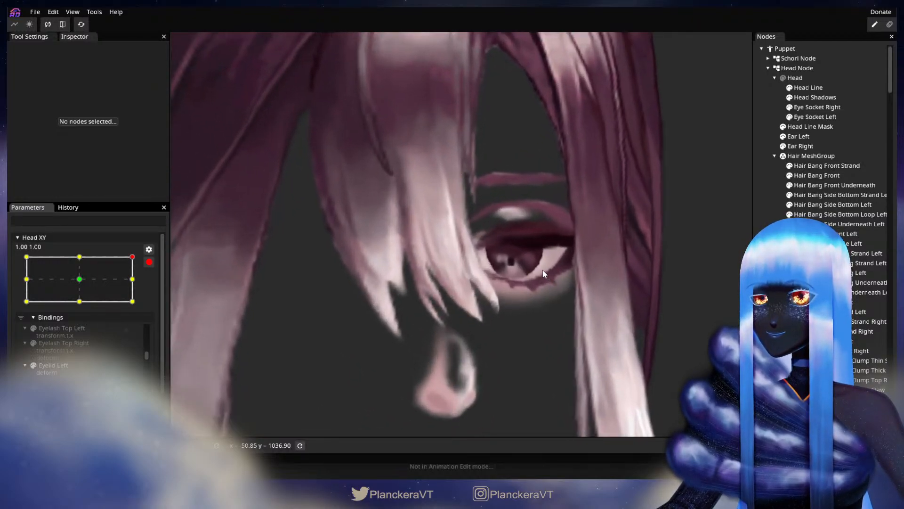
scroll(522, 281, "down", 2)
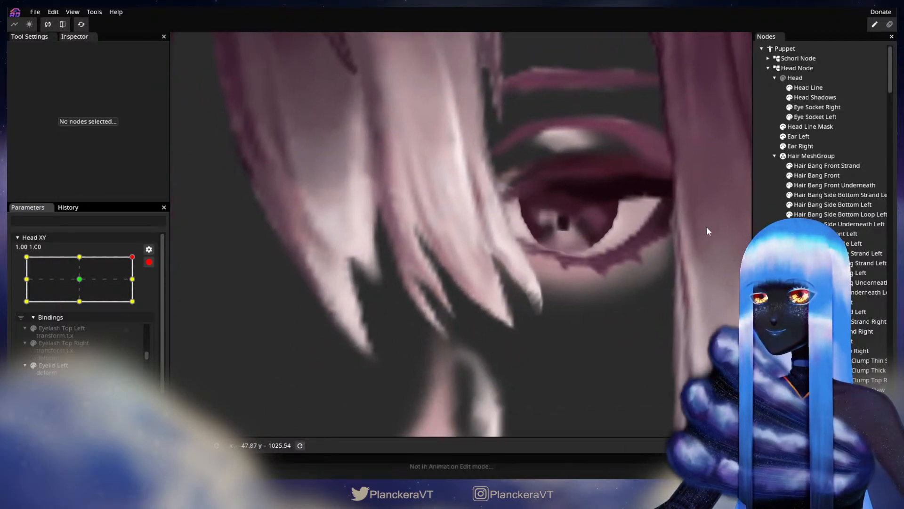
left_click(817, 175)
left_click(496, 247)
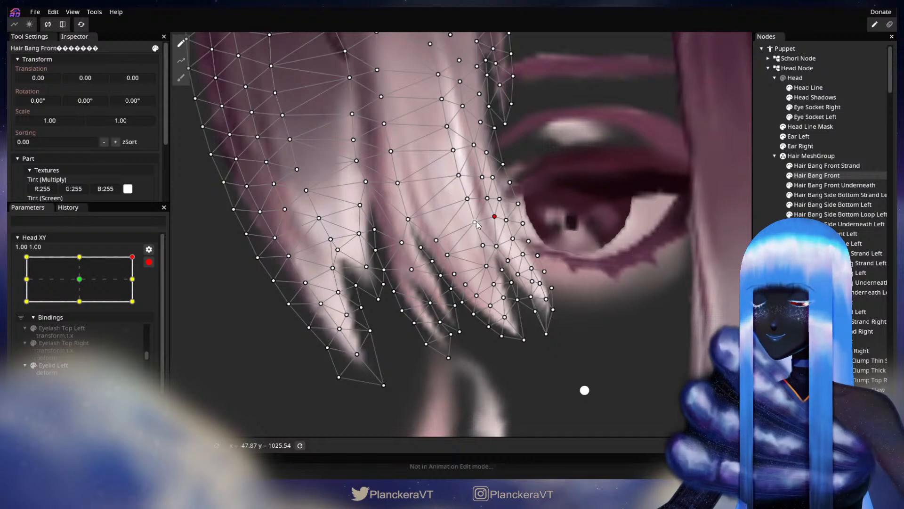
left_click(482, 245)
left_click(497, 246)
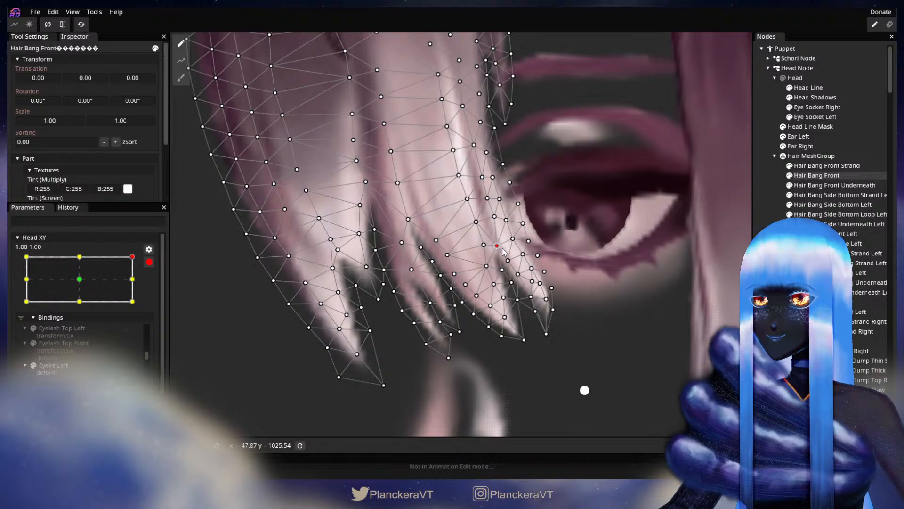
left_click_drag(524, 279, 525, 278)
left_click(512, 283)
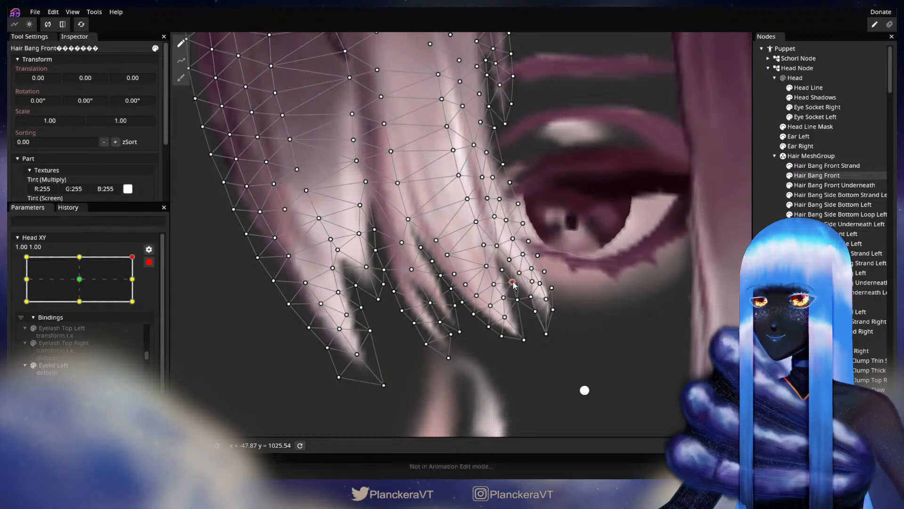
left_click_drag(594, 271, 556, 341)
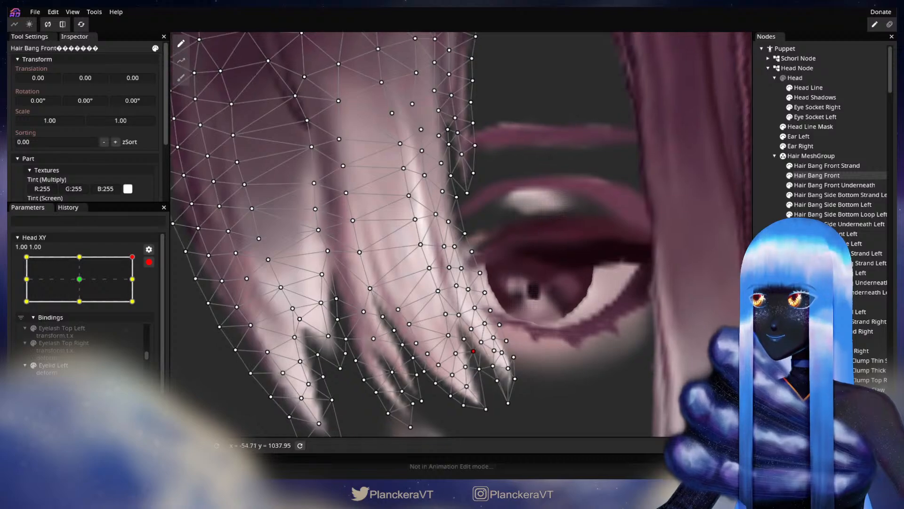
left_click(556, 341)
Review the bang's motion with Head XY disarmed and moved between its 1.00 1.00 corner and 1.00 0.60, then re-arm it at the corner.
scroll(577, 300, "down", 2)
scroll(578, 300, "down", 5)
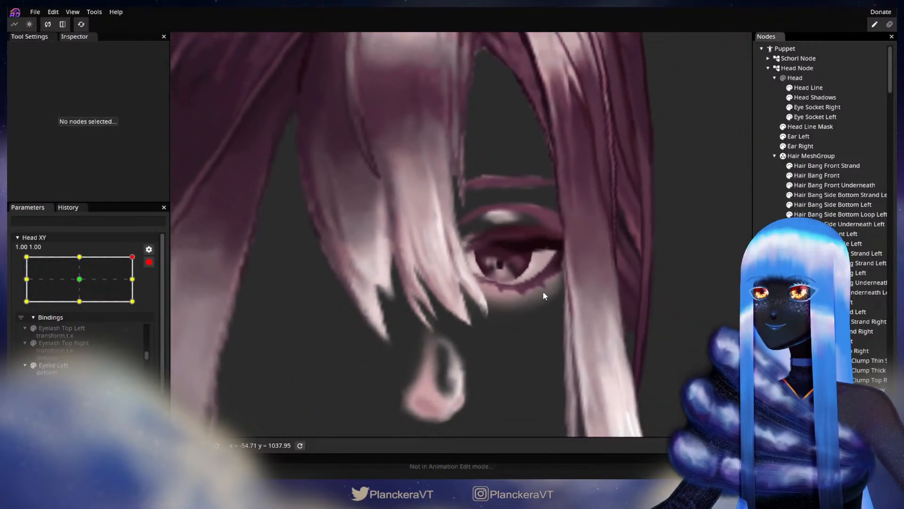
scroll(515, 293, "down", 5)
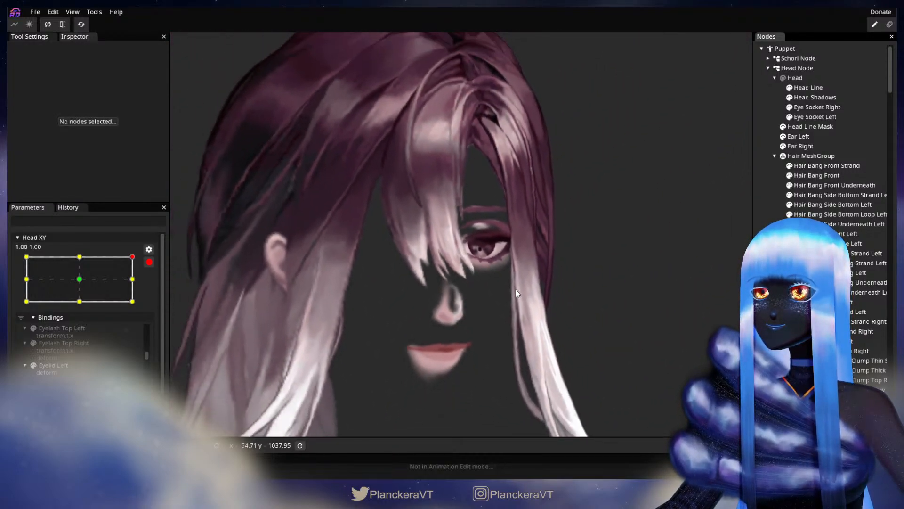
left_click(149, 262)
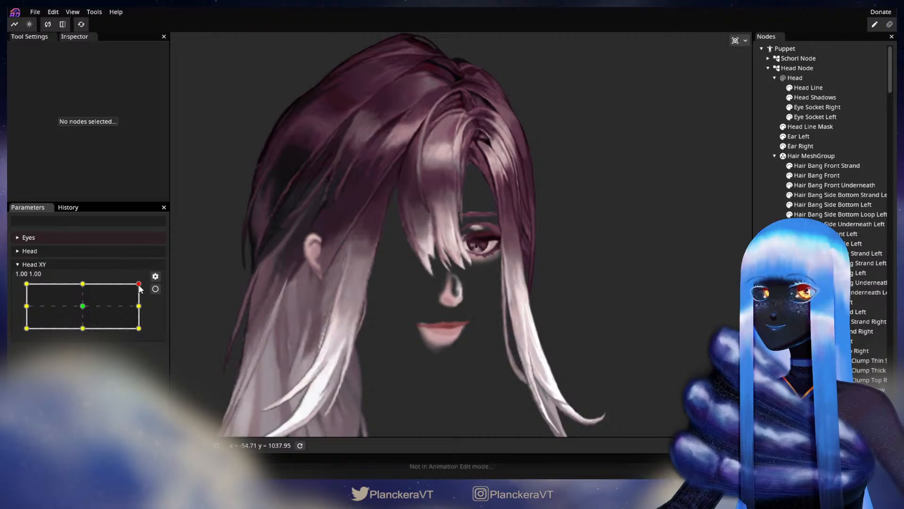
mouse_move(140, 287)
left_mouse_down()
mouse_move(142, 312)
mouse_move(152, 285)
left_mouse_up()
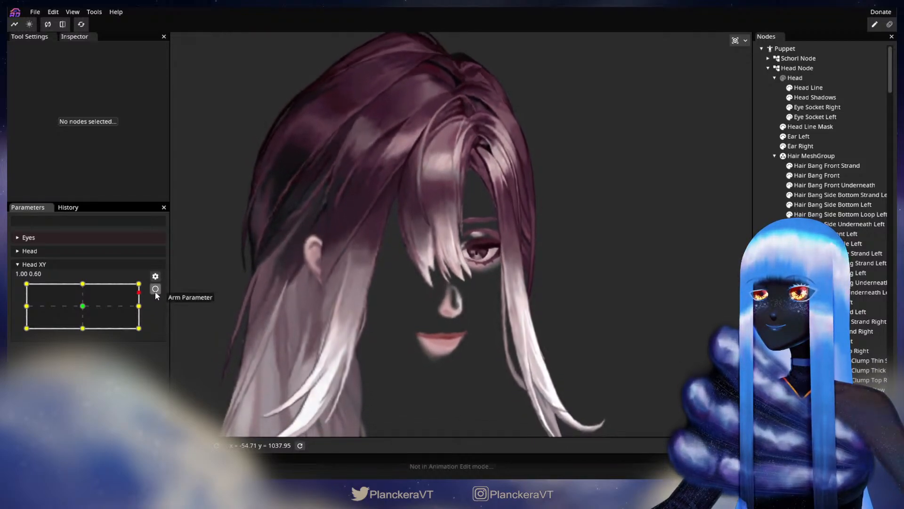
left_click(156, 288)
left_click(156, 287)
Reselect Hair Bang Front and nudge the vertices on the small strand tip overlapping the eye's inner corner.
scroll(490, 298, "up", 3)
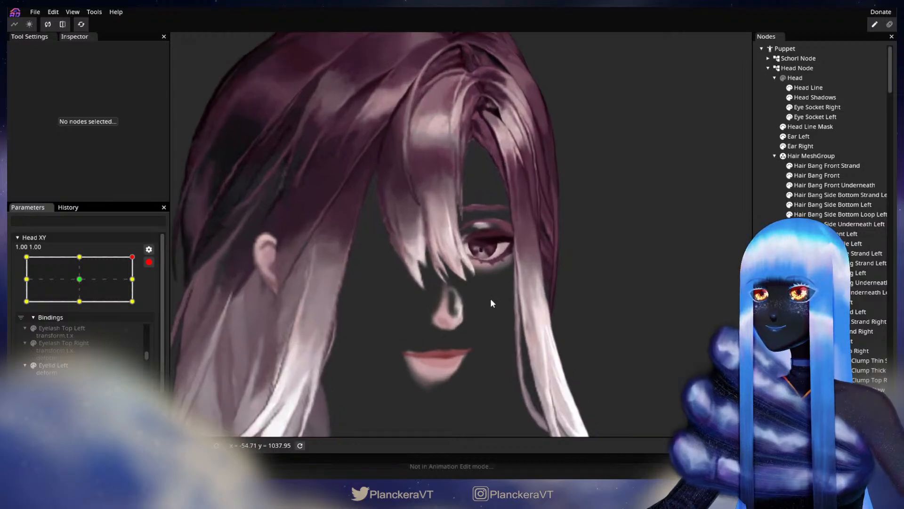
scroll(490, 298, "up", 5)
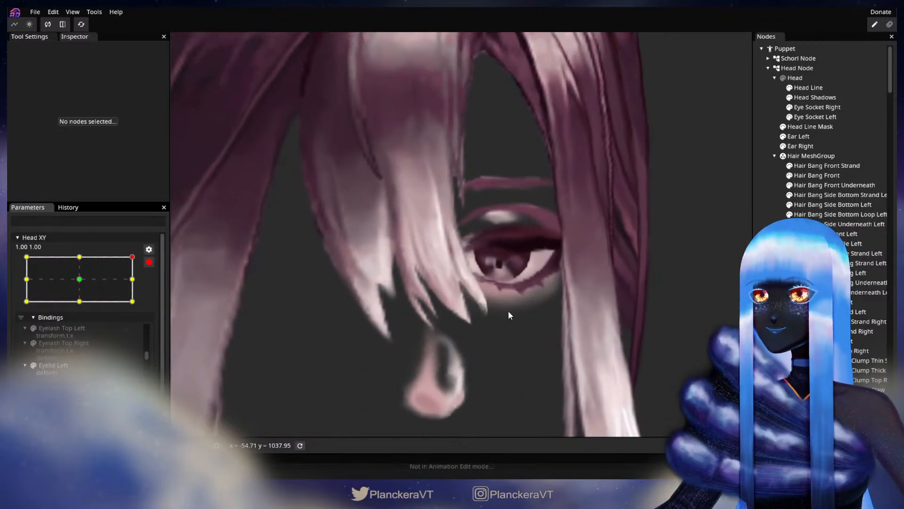
scroll(525, 298, "up", 4)
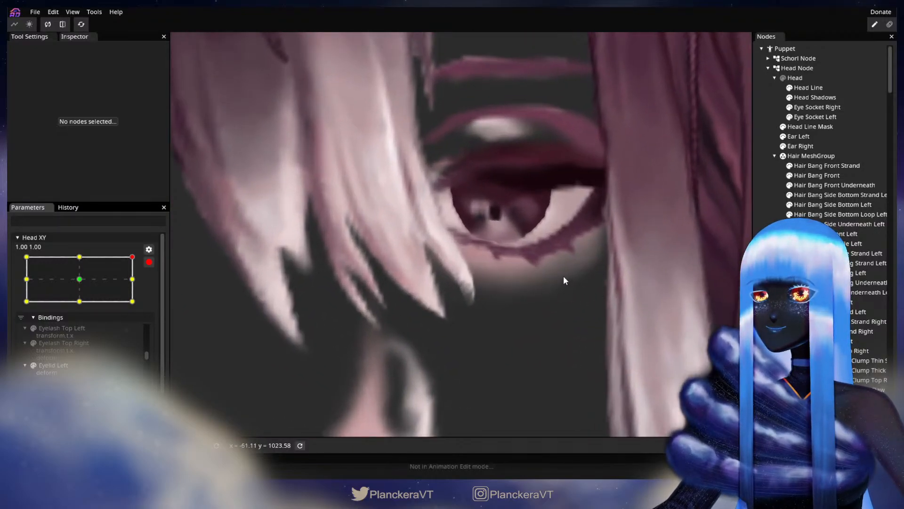
left_click(831, 179)
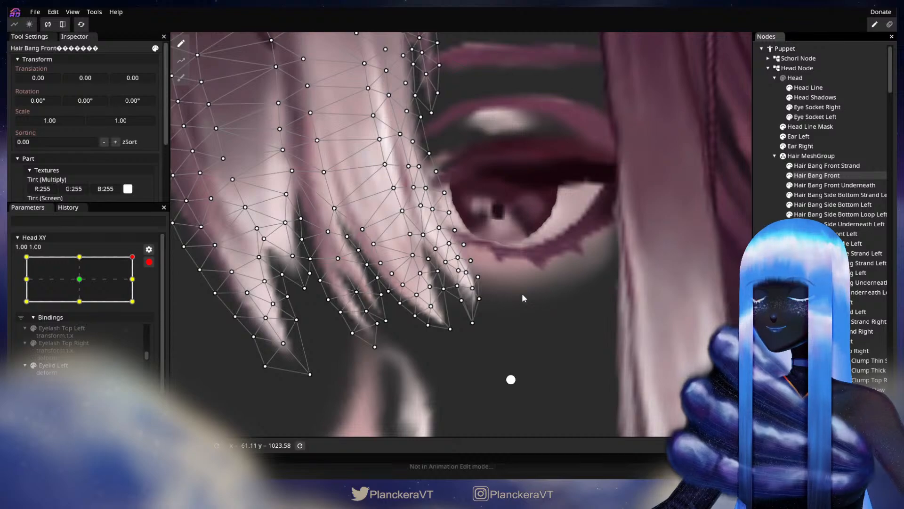
mouse_move(465, 306)
left_mouse_down()
mouse_move(465, 294)
mouse_move(454, 296)
left_mouse_up()
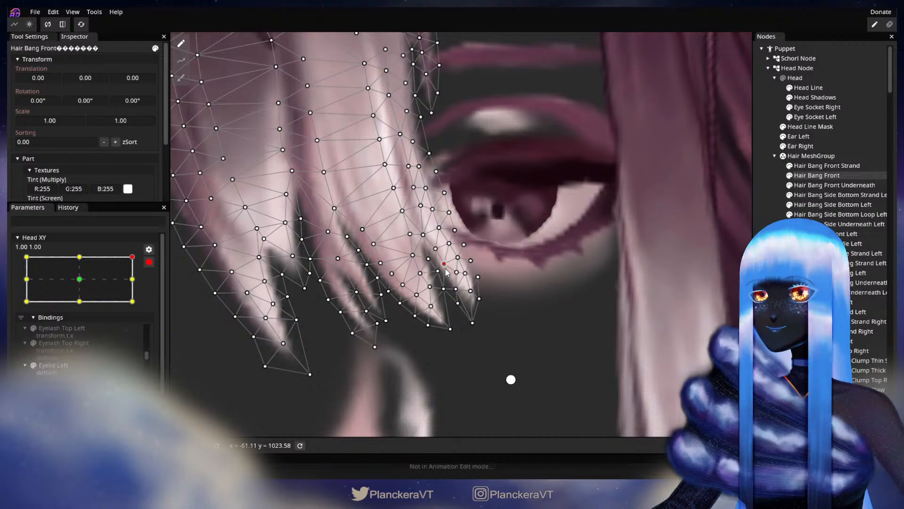
left_click_drag(487, 248, 517, 283)
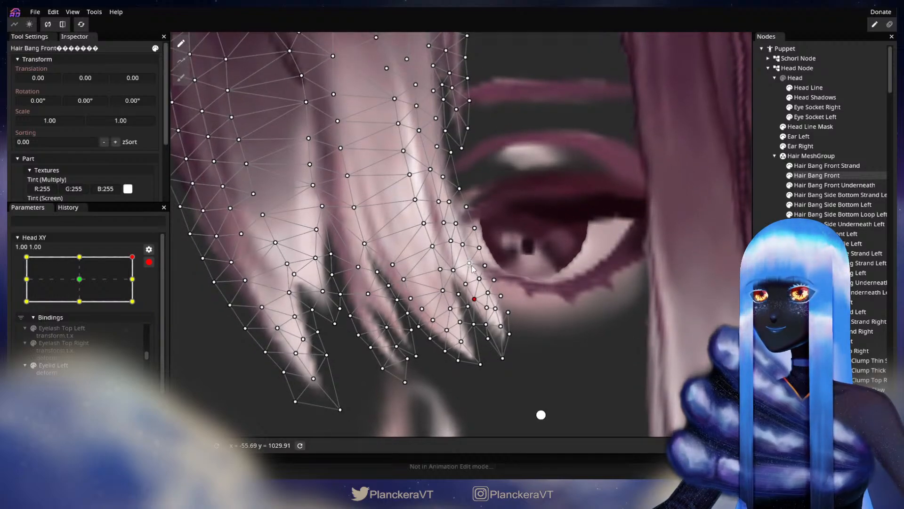
left_click(481, 248)
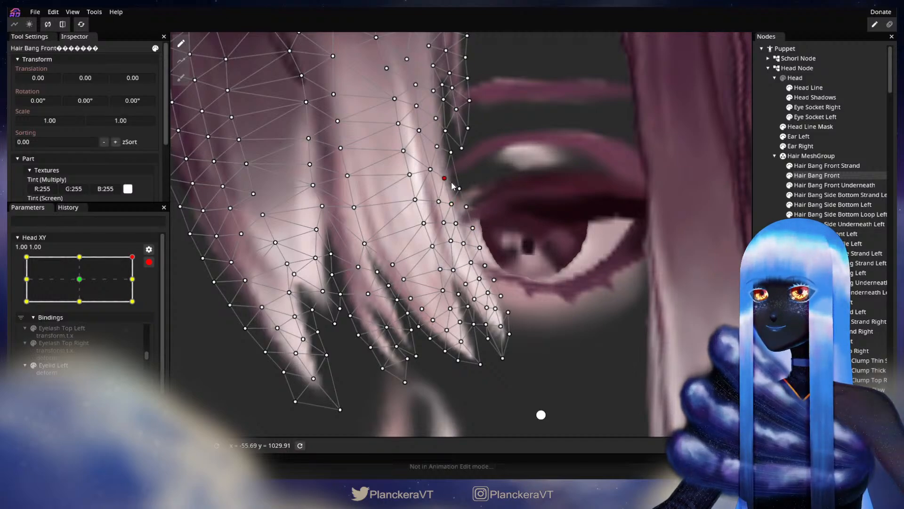
Refine the Hair Bang Front vertices along the strand's outer edge from below the eyebrow to the tip, and deselect the mesh.
scroll(456, 163, "up", 2)
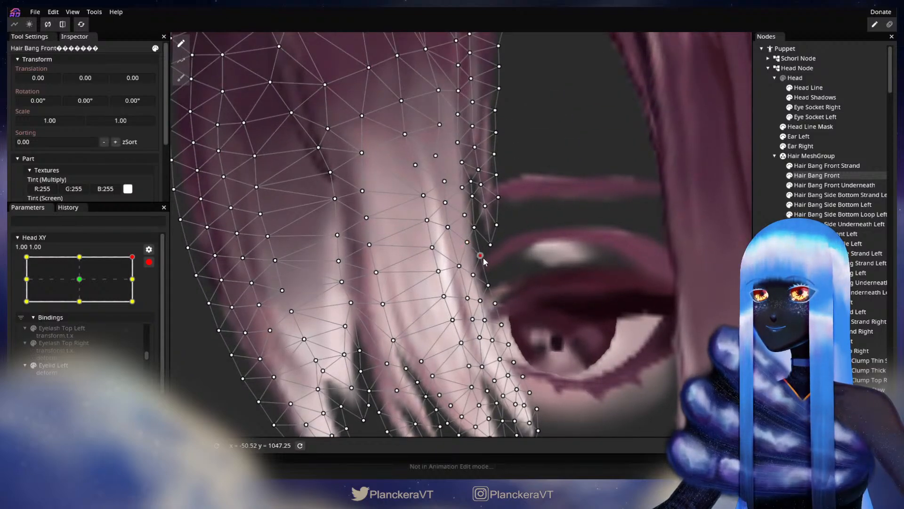
scroll(484, 261, "down", 2)
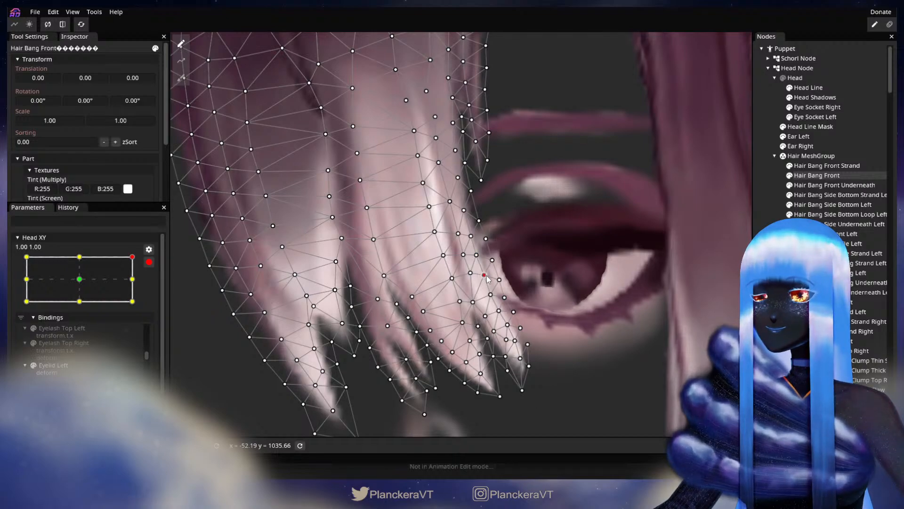
left_click(492, 262)
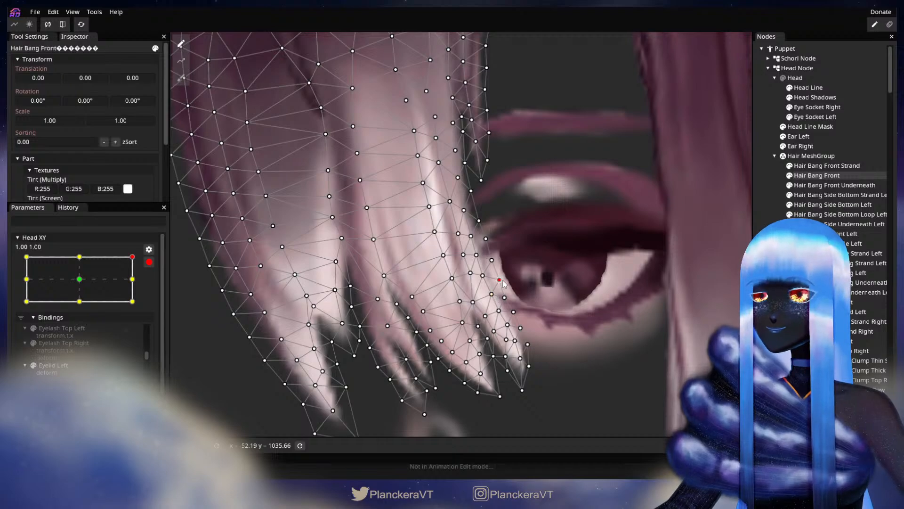
left_click_drag(509, 314, 487, 285)
left_click(480, 282)
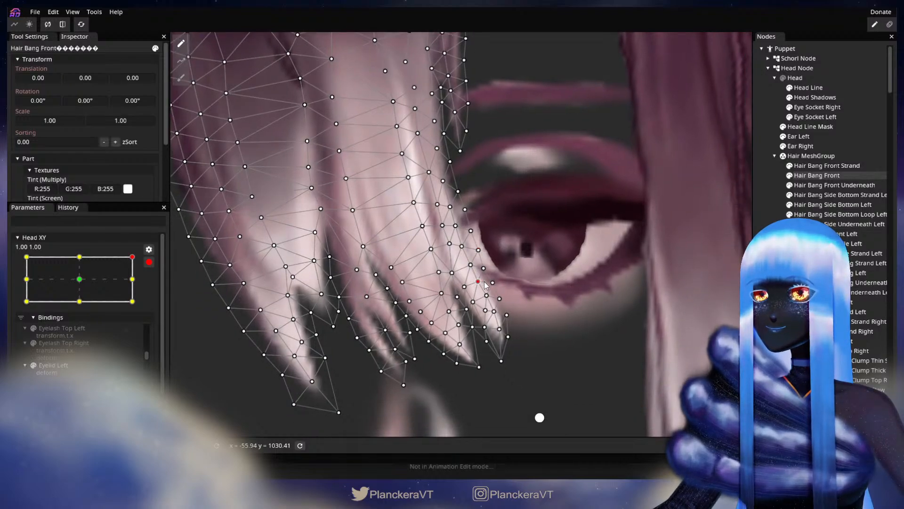
left_click(773, 309)
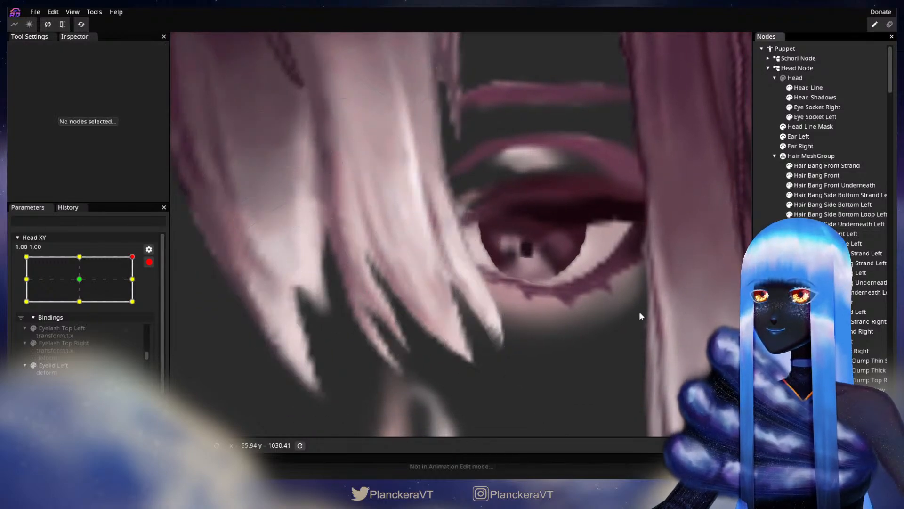
Review the bang's motion with Head XY disarmed and moved away from its 1.00 1.00 corner, then re-arm it there.
scroll(583, 303, "down", 6)
scroll(579, 306, "down", 8)
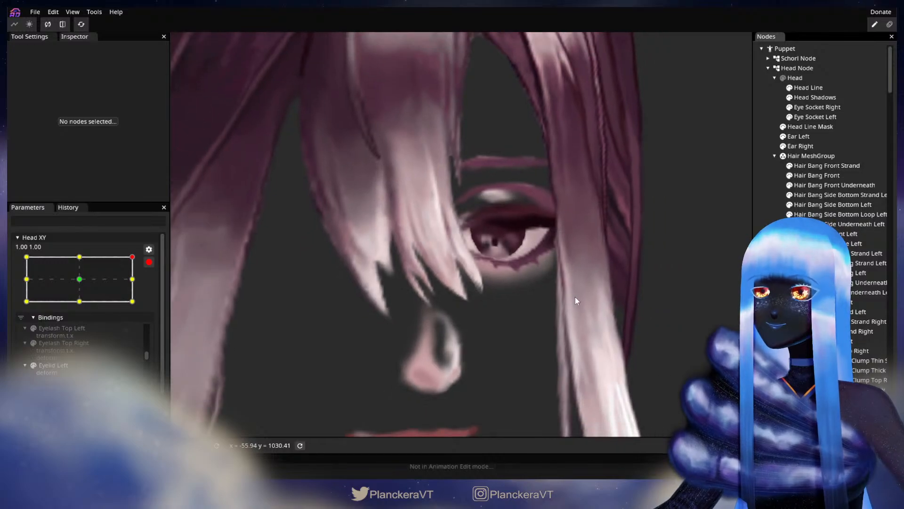
scroll(571, 301, "down", 6)
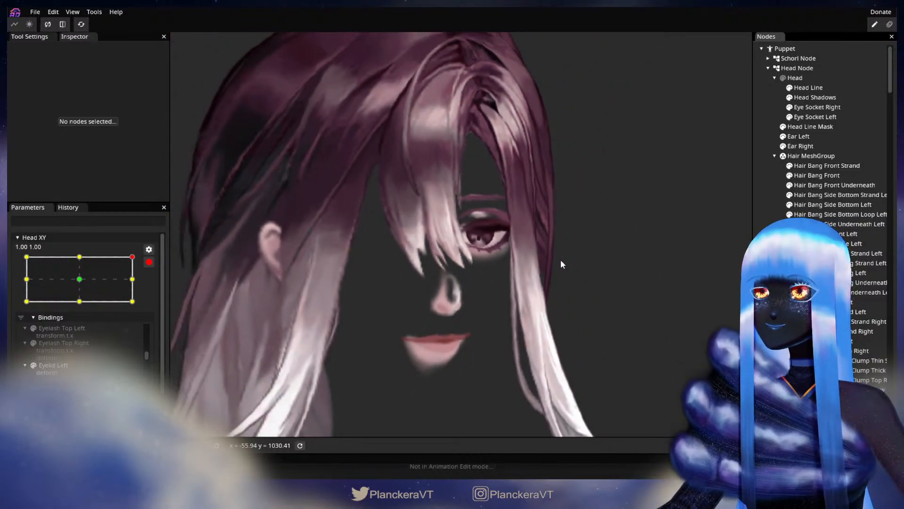
scroll(569, 304, "down", 2)
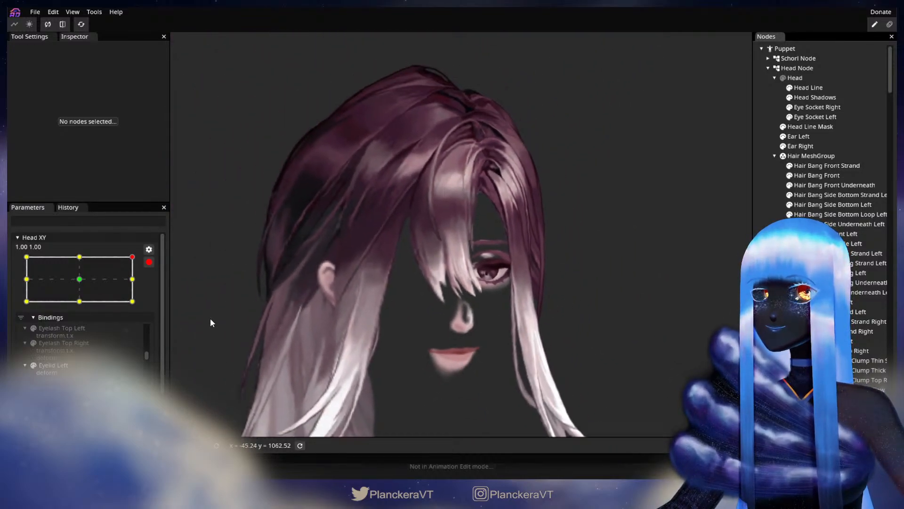
left_click(148, 262)
left_click_drag(140, 284, 143, 306)
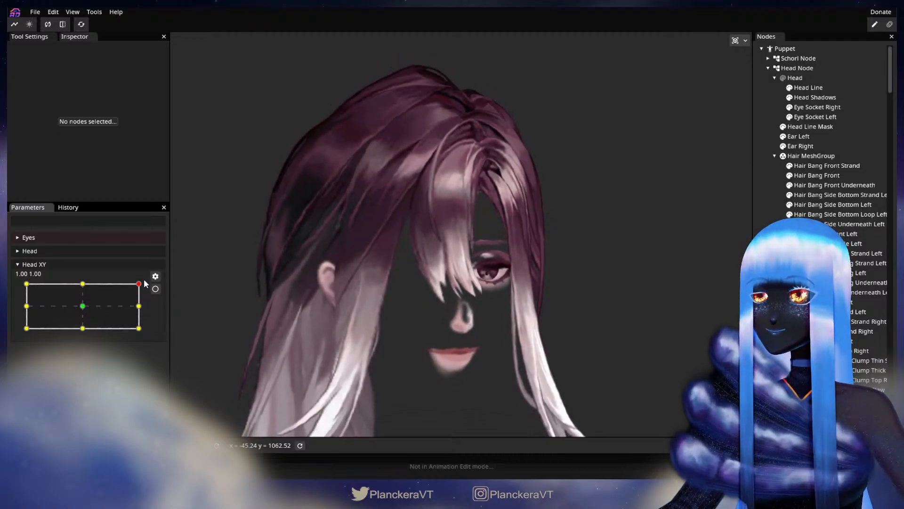
left_click(155, 289)
Reselect Hair Bang Front, push the small strand tip beside the eye slightly downward with the 8.00 Circle Brush, and deselect the mesh.
scroll(451, 357, "up", 6)
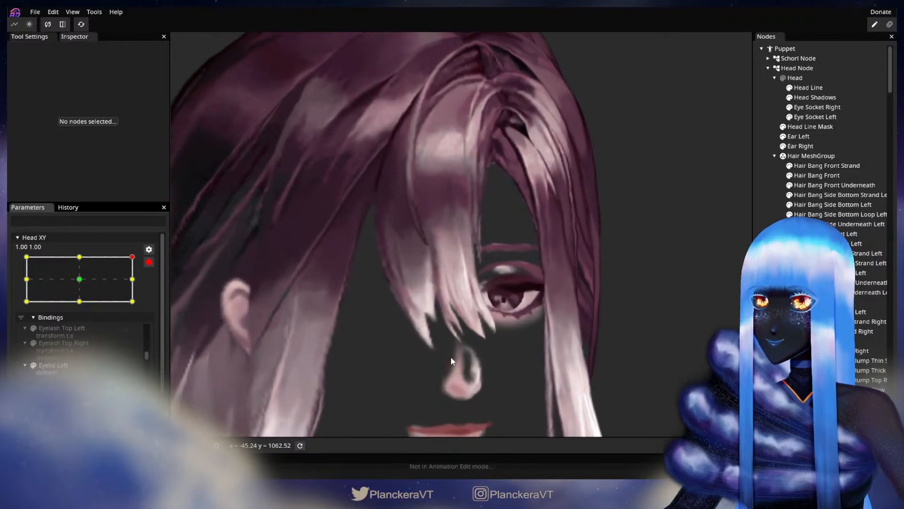
left_click_drag(524, 385, 494, 290)
scroll(476, 303, "up", 3)
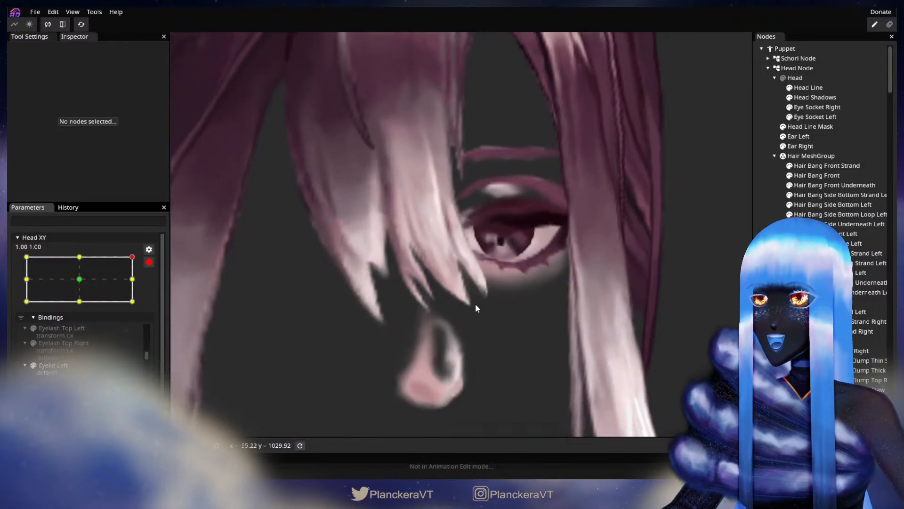
left_click(818, 176)
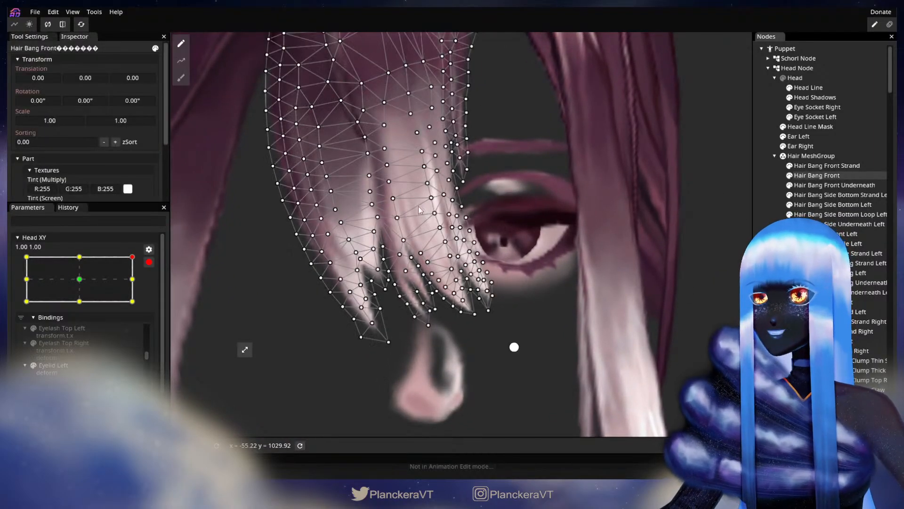
scroll(516, 263, "up", 3)
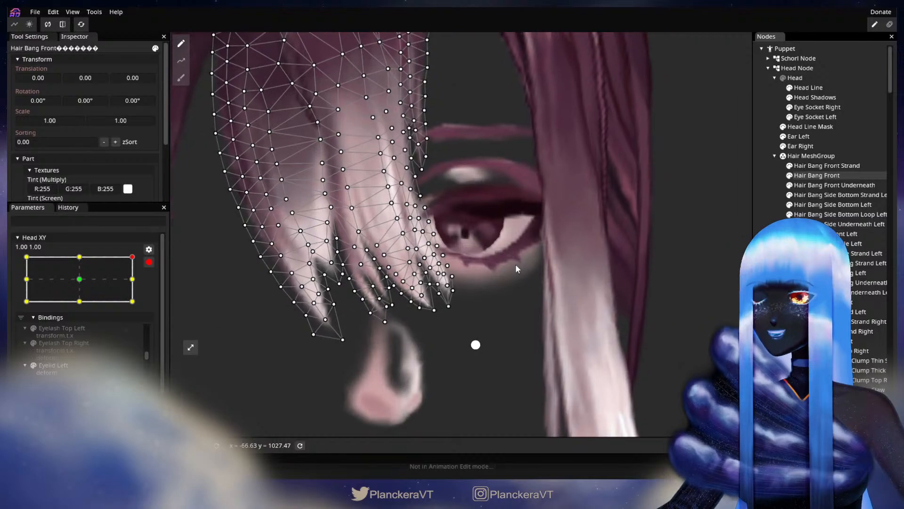
left_click(181, 78)
scroll(523, 269, "up", 2)
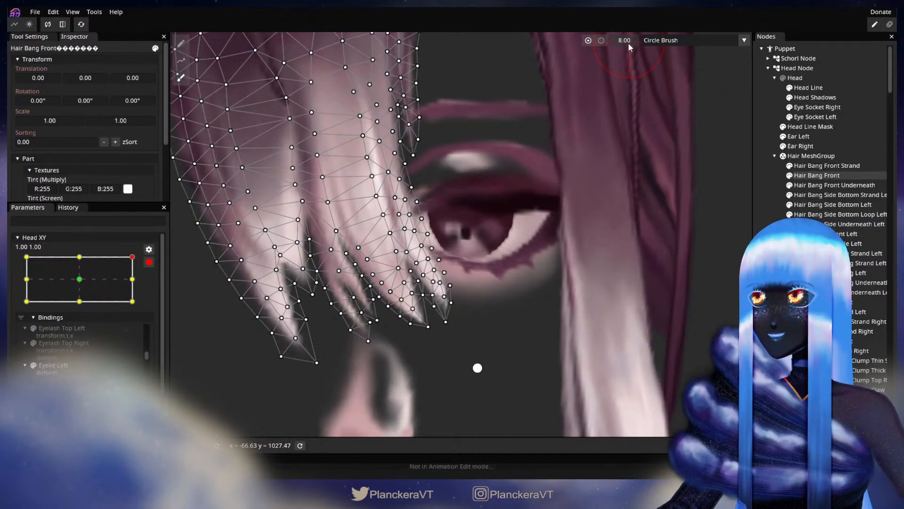
mouse_move(462, 306)
left_mouse_down()
mouse_move(465, 317)
mouse_move(453, 323)
left_mouse_up()
left_click_drag(455, 276, 460, 275)
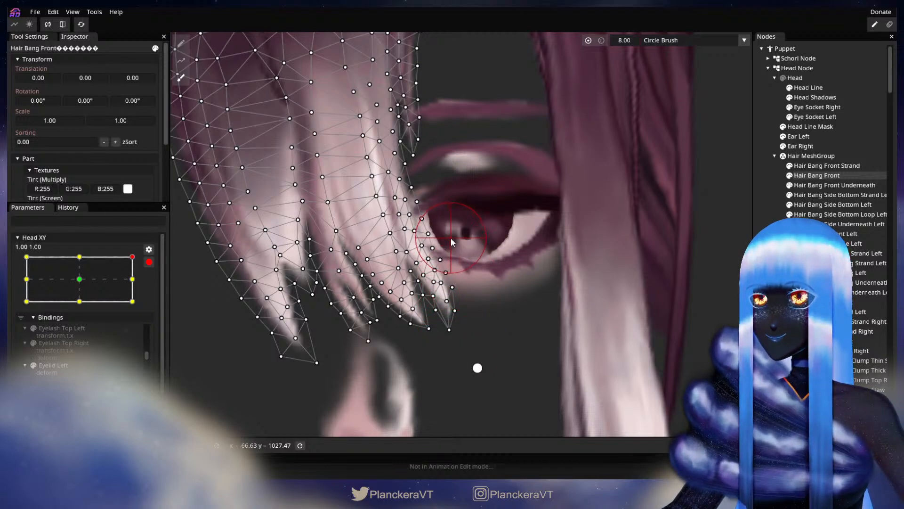
left_click(757, 240)
Disarm Head XY, move it to its 1.00 -1.00 corner, and re-arm it there.
scroll(557, 222, "down", 5)
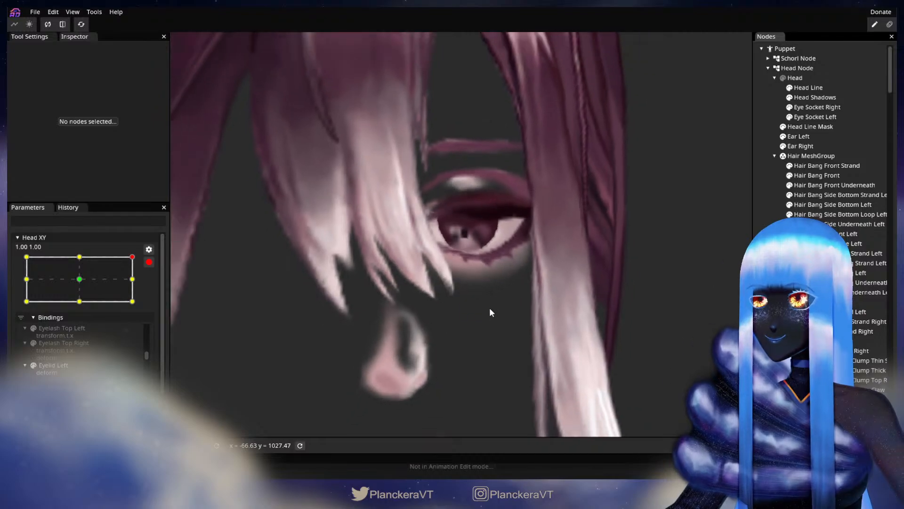
scroll(491, 304, "down", 5)
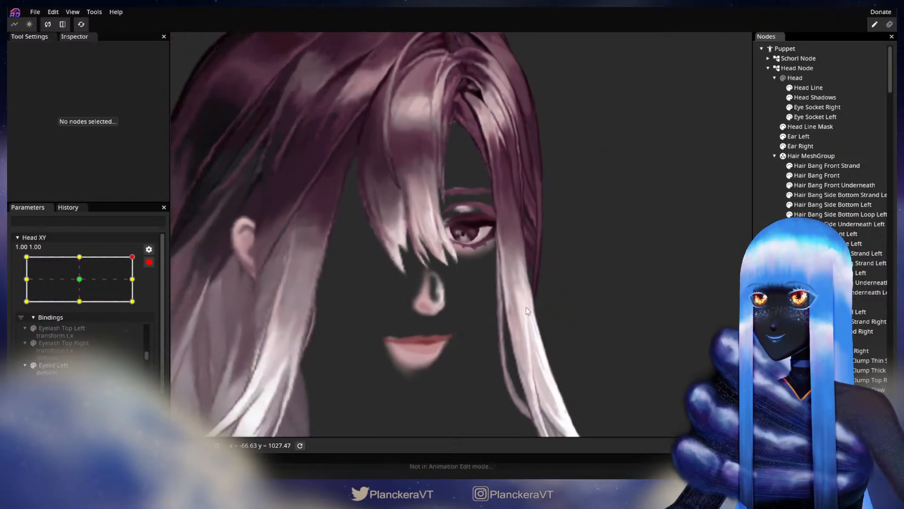
scroll(563, 346, "down", 2)
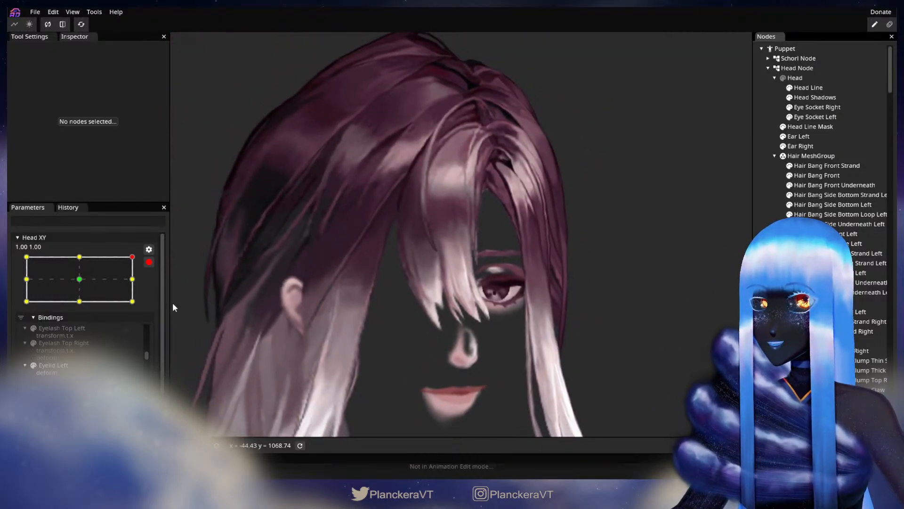
left_click(149, 262)
left_click_drag(138, 283, 151, 329)
left_click_drag(378, 327, 362, 213)
left_click(155, 289)
At the 1.00 -1.00 corner, nudge the Hair Bang Front vertices around the gap between the two tips nearest the eye, and deselect the mesh.
scroll(477, 296, "up", 5)
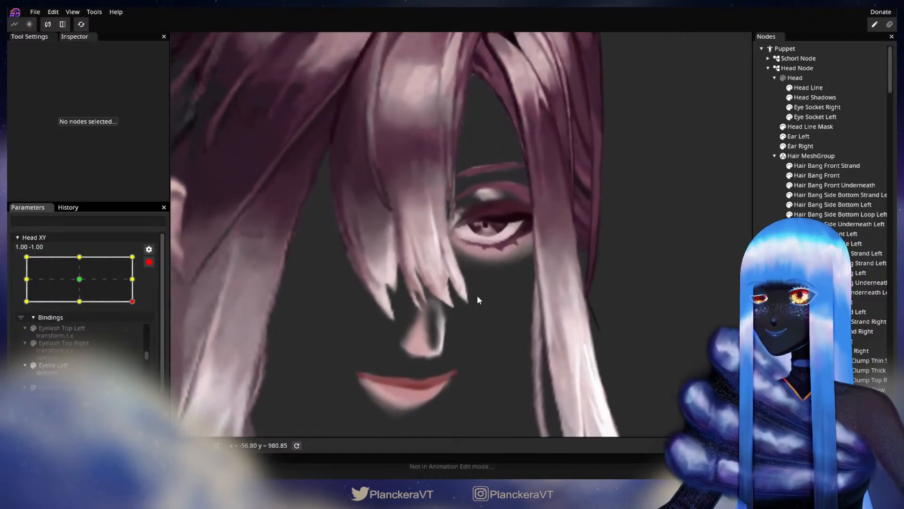
scroll(476, 292, "up", 1)
left_click_drag(502, 304, 544, 265)
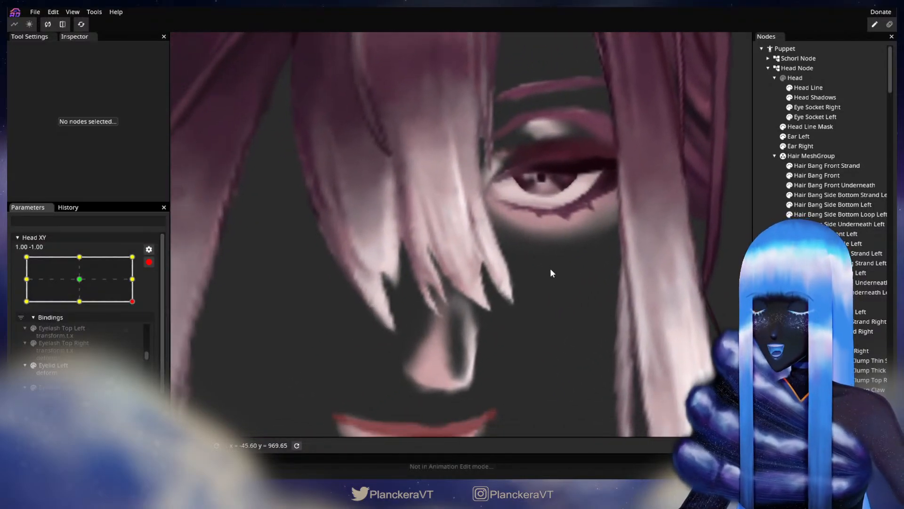
scroll(565, 264, "up", 3)
left_click(824, 175)
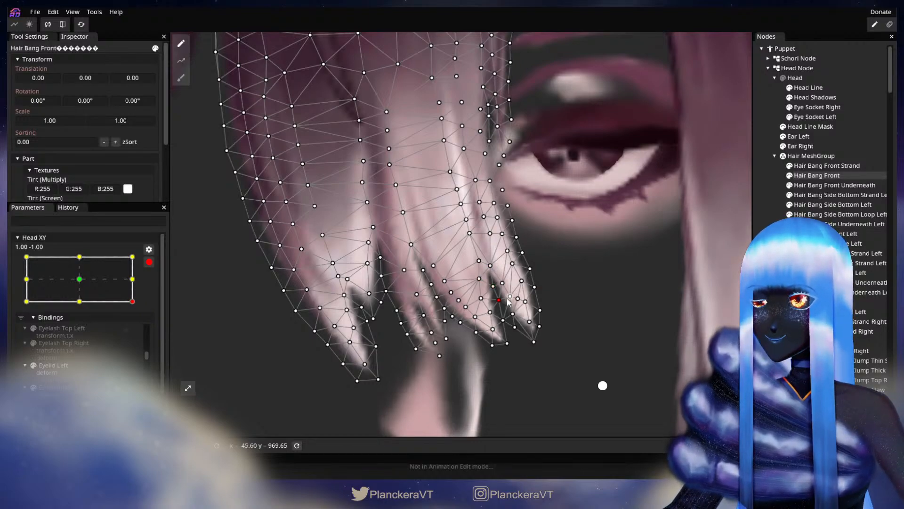
left_click_drag(526, 262, 528, 285)
left_click(766, 236)
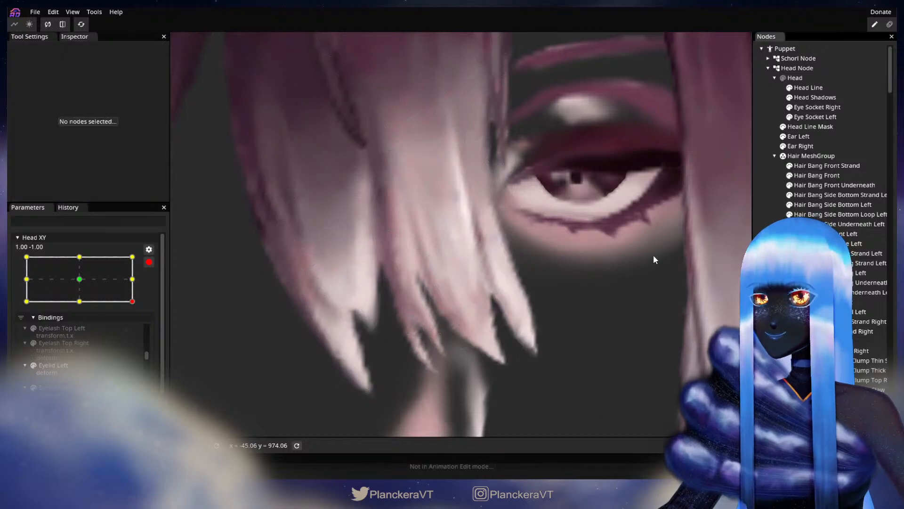
Disarm Head XY, return it to its 1.00 1.00 corner while checking the bang, and re-arm it there.
scroll(657, 249, "down", 3)
scroll(525, 269, "down", 5)
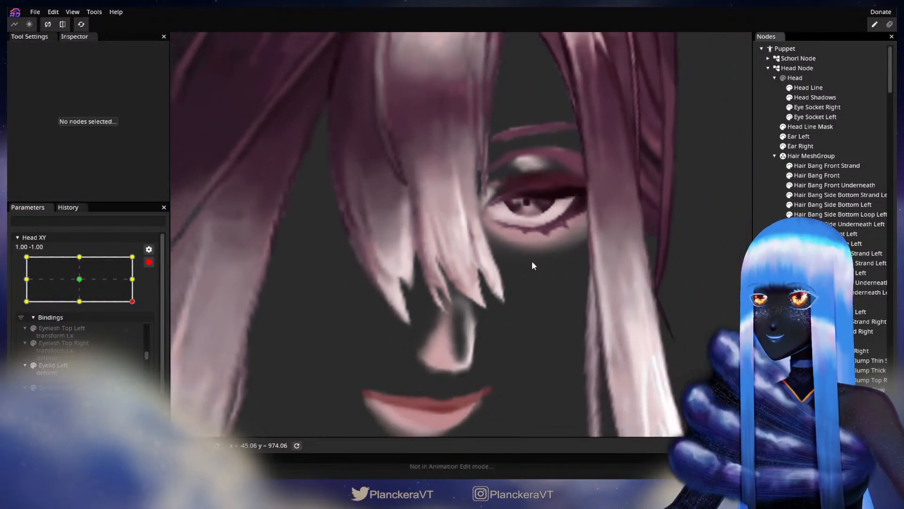
scroll(537, 259, "down", 2)
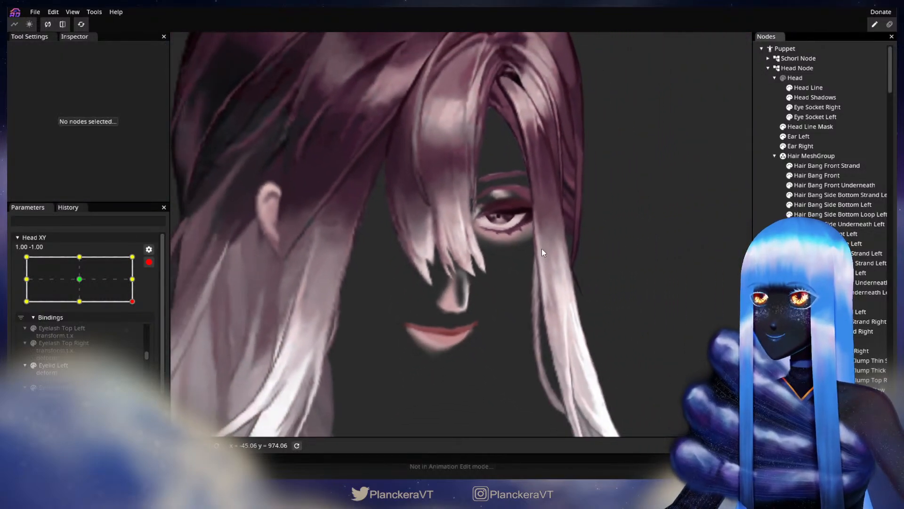
left_click(149, 262)
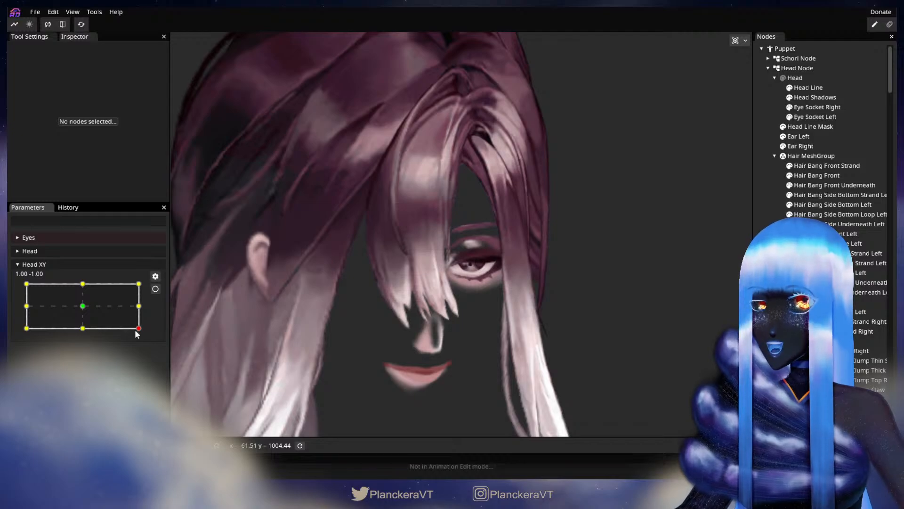
left_click_drag(140, 333, 168, 280)
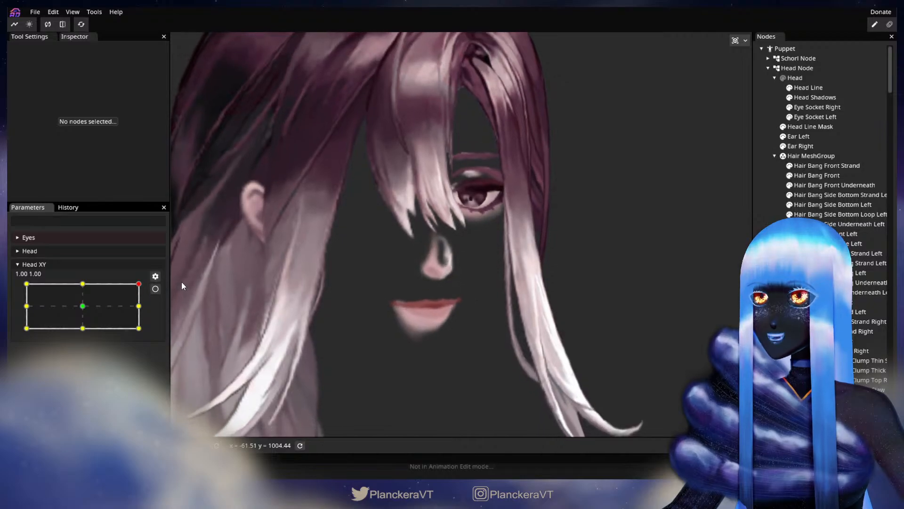
left_click(155, 289)
Adjust the middle of the Hair Bang Front strand beside the eyebrow with the 8.00 Circle Brush, and deselect the mesh.
scroll(380, 258, "up", 5)
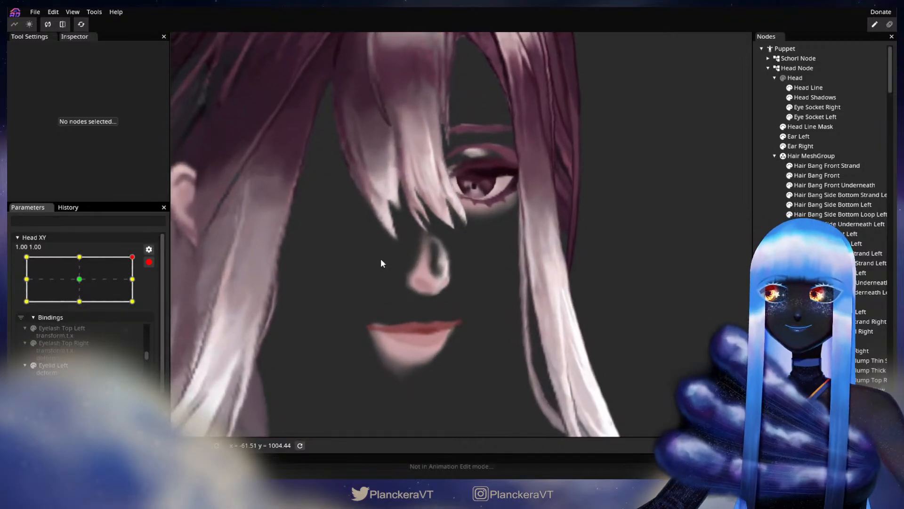
scroll(449, 346, "up", 3)
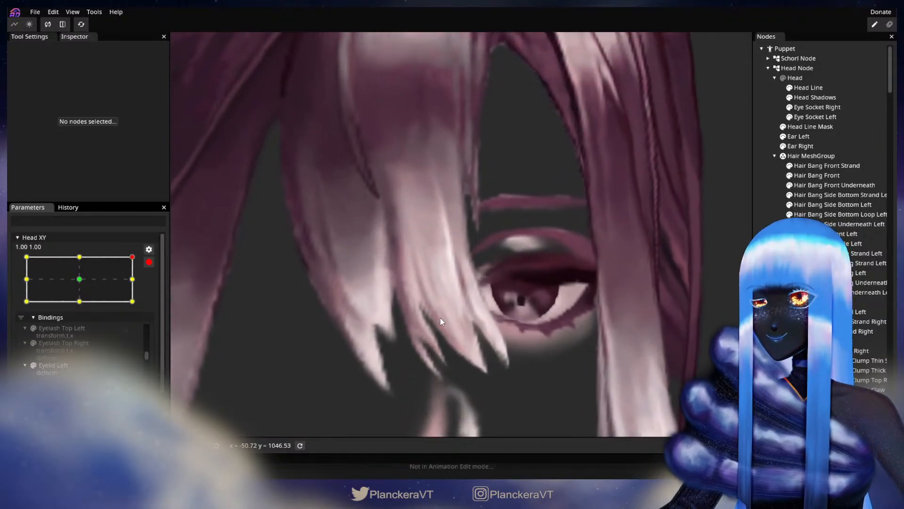
left_click(817, 175)
scroll(545, 300, "up", 2)
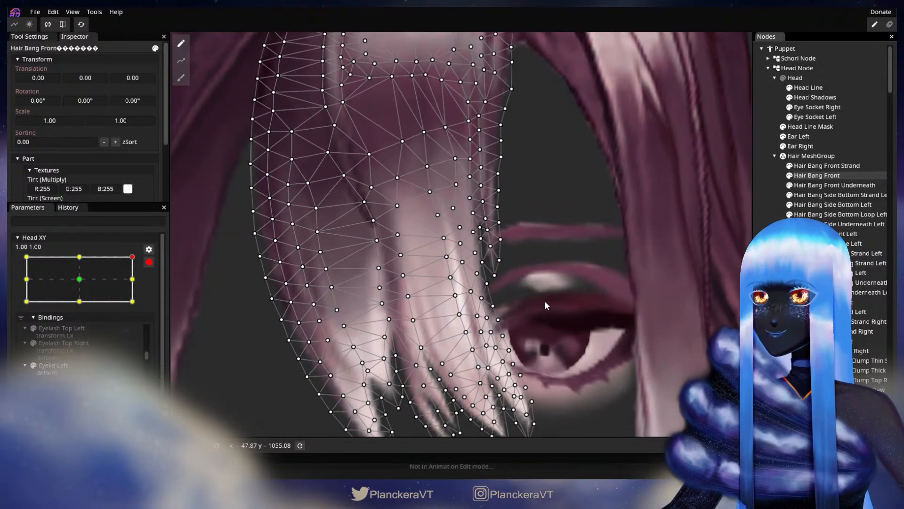
left_click(181, 78)
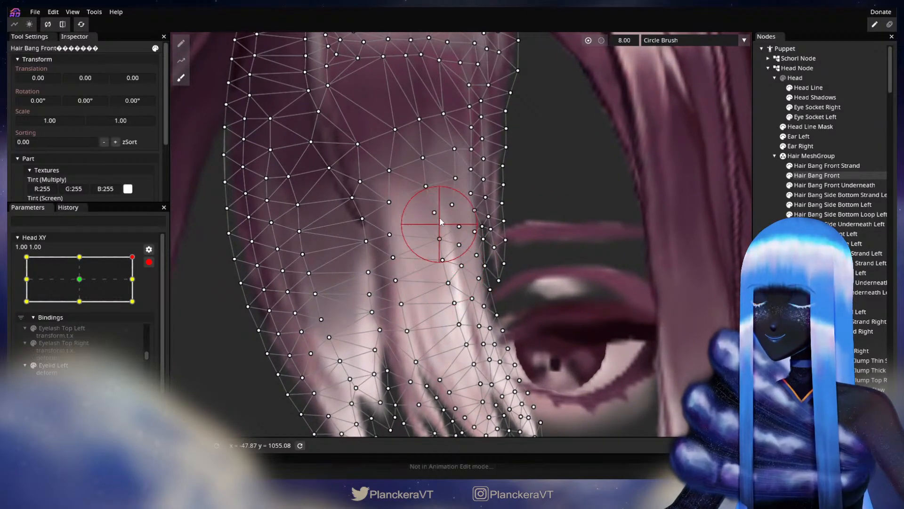
left_click_drag(728, 294, 722, 272)
left_click(723, 273)
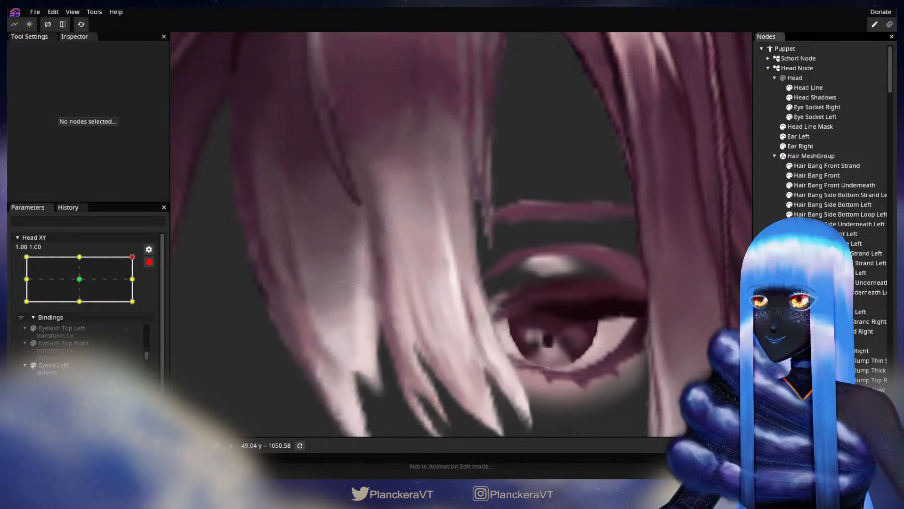
Check how the adjusted bang follows the head turn with Head XY disarmed, then re-arm it at 1.00 1.00.
scroll(586, 324, "down", 3)
scroll(584, 324, "down", 5)
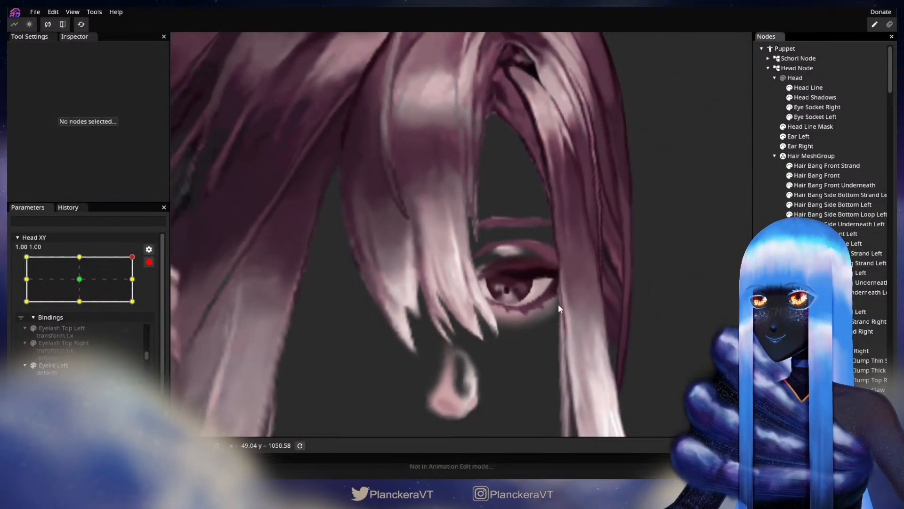
scroll(522, 296, "down", 3)
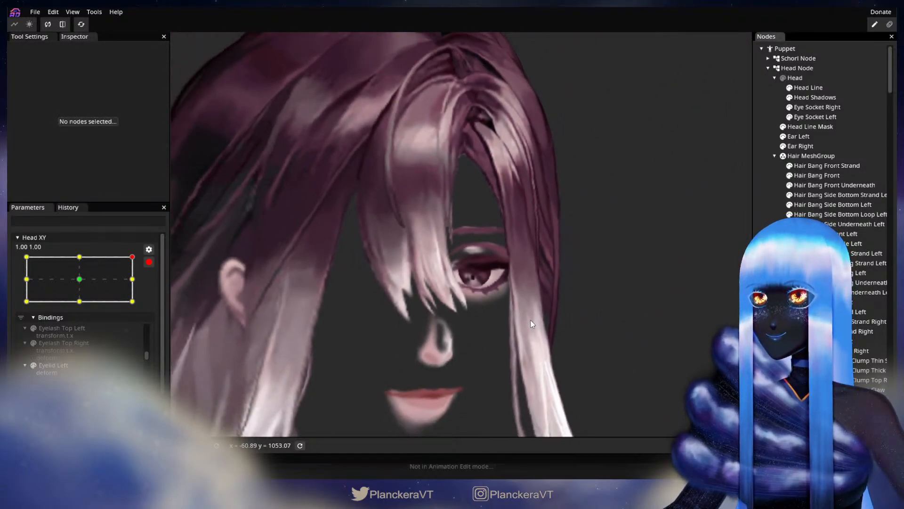
left_click(147, 263)
mouse_move(139, 283)
left_mouse_down()
mouse_move(139, 305)
mouse_move(144, 281)
mouse_move(151, 308)
mouse_move(151, 280)
left_mouse_up()
left_click(159, 289)
Select Hair Bang Front and examine its mesh motion with Head XY disarmed, then re-arm the parameter at 1.00 1.00.
scroll(473, 276, "up", 5)
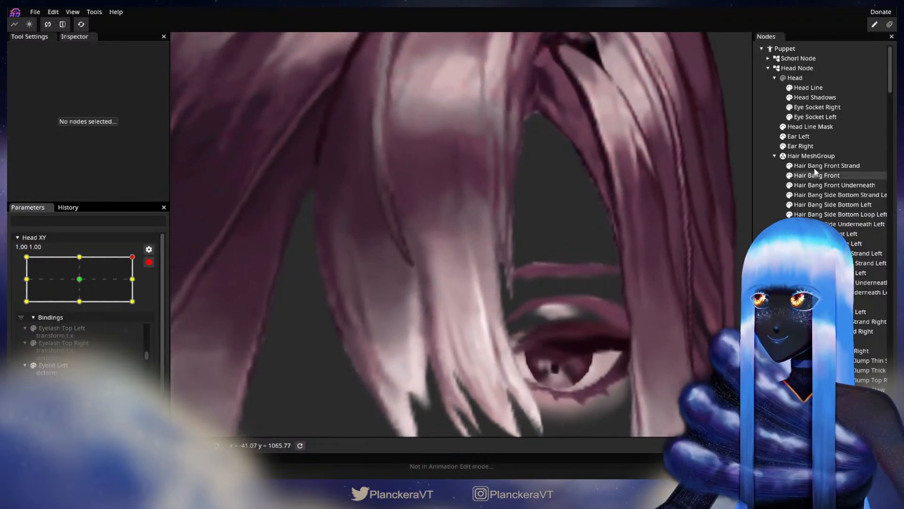
left_click(817, 175)
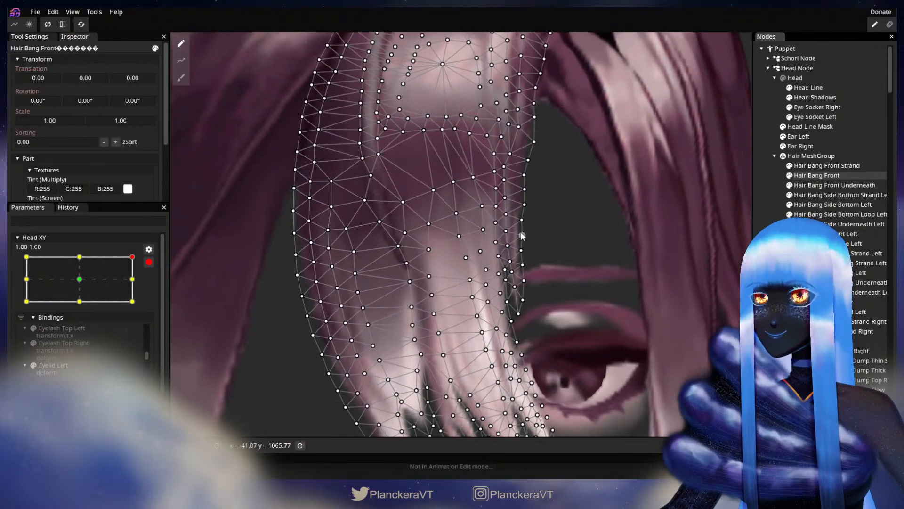
left_click(149, 262)
mouse_move(141, 285)
left_mouse_down()
mouse_move(143, 309)
mouse_move(139, 283)
left_mouse_up()
left_click(157, 289)
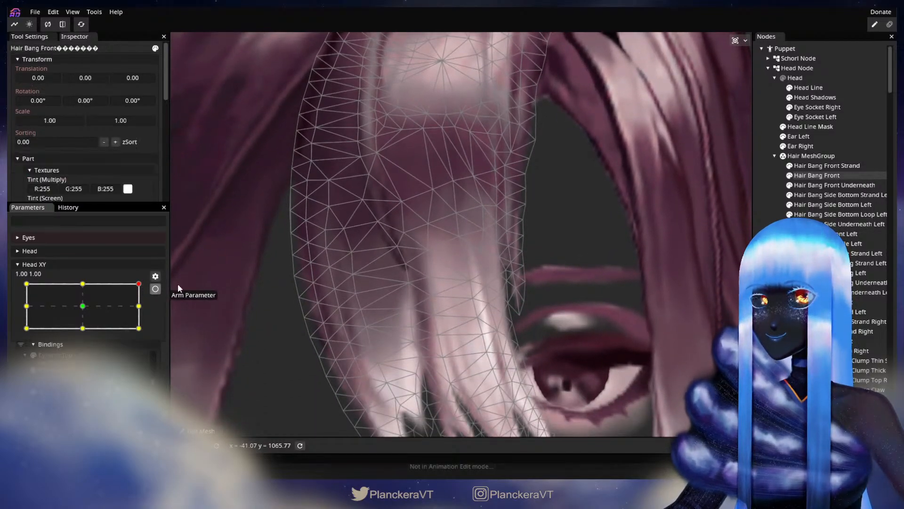
left_click(157, 289)
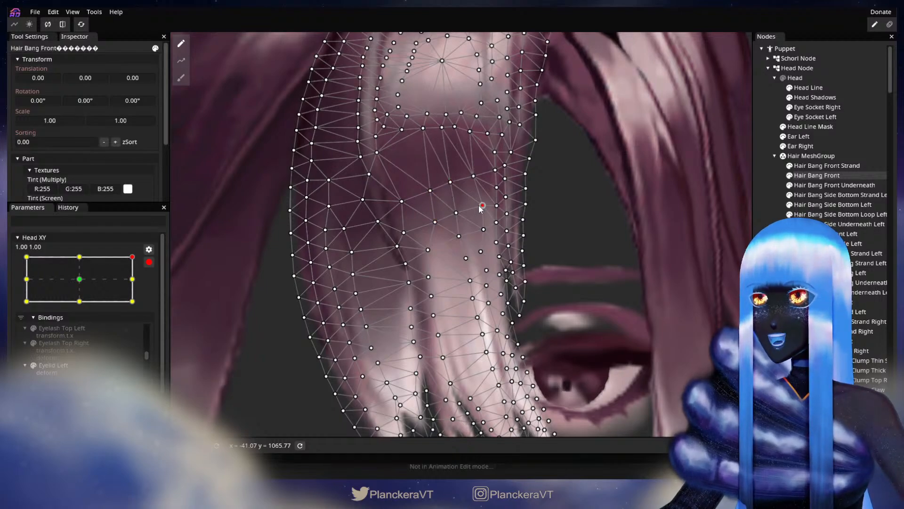
Nudge the Hair Bang Front vertices in the dark band above eyebrow level near the strand's inner edge, and deselect the mesh.
left_click(476, 176)
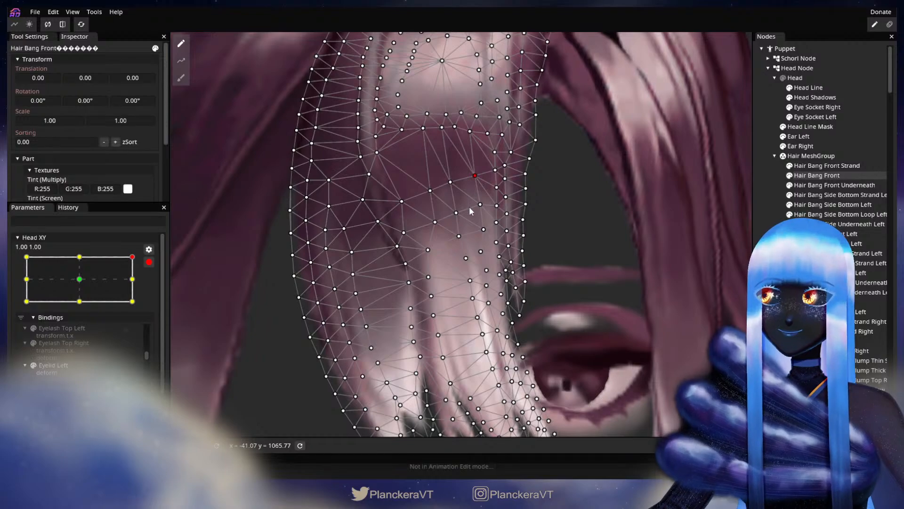
scroll(477, 228, "up", 1)
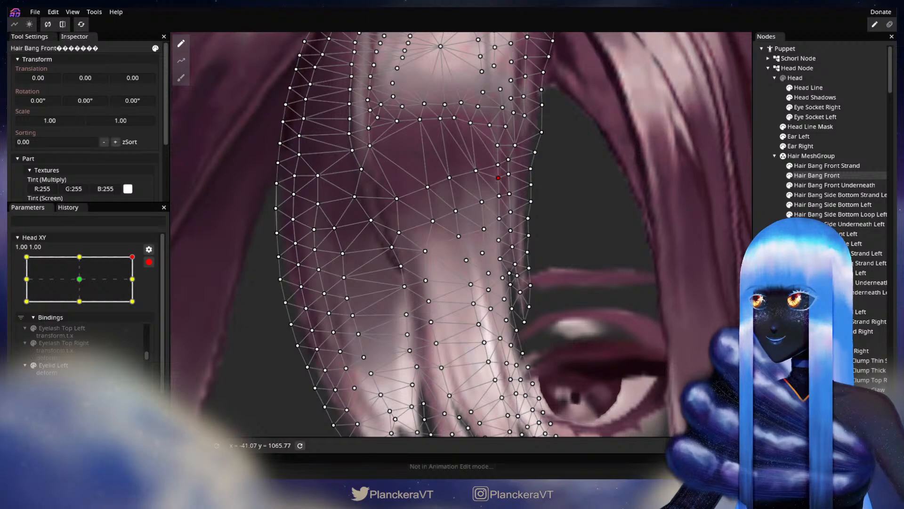
left_click(608, 271)
scroll(601, 271, "down", 5)
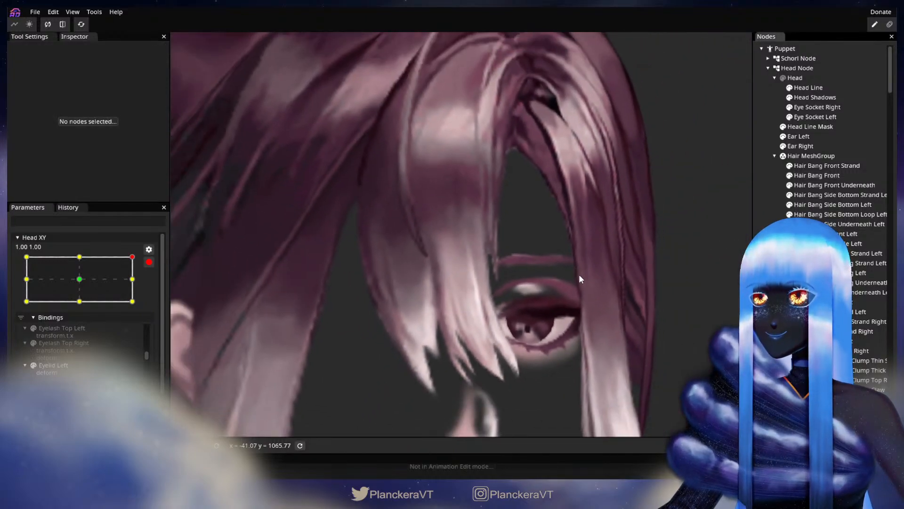
Check how the Hair Bang Front strand follows the head turn with Head XY disarmed, then re-arm it at 1.00 1.00.
scroll(563, 269, "down", 5)
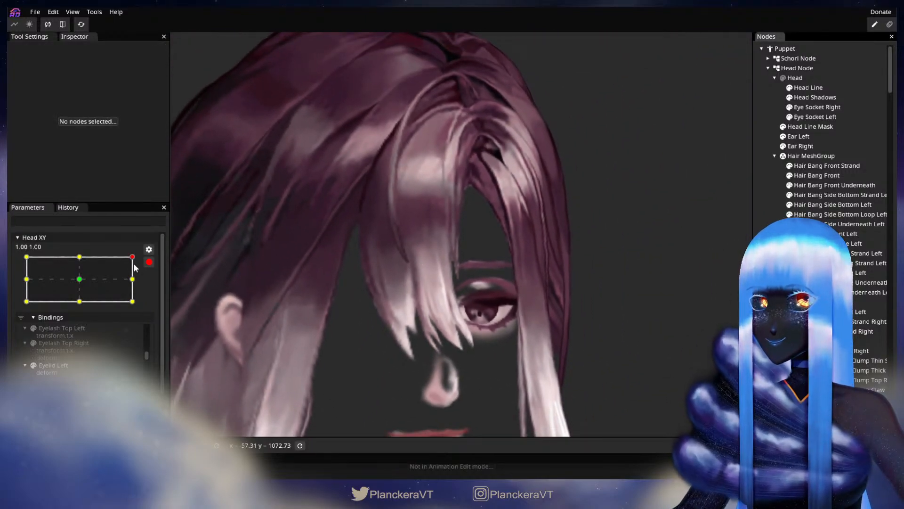
left_click(149, 262)
mouse_move(140, 284)
left_mouse_down()
mouse_move(145, 309)
mouse_move(153, 280)
left_mouse_up()
left_click(155, 289)
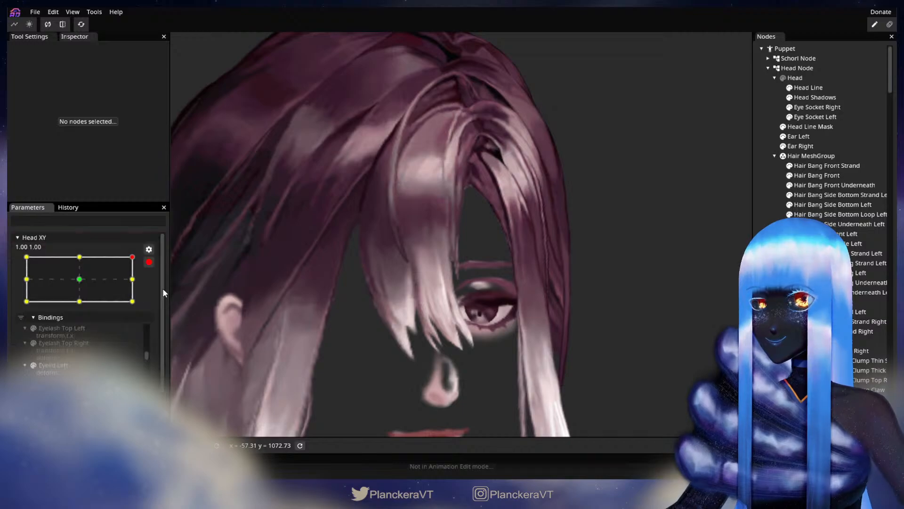
Nudge the Hair Bang Front vertices at the lower inner part of the dark band above the eyebrow, and deselect the mesh.
scroll(339, 252, "up", 5)
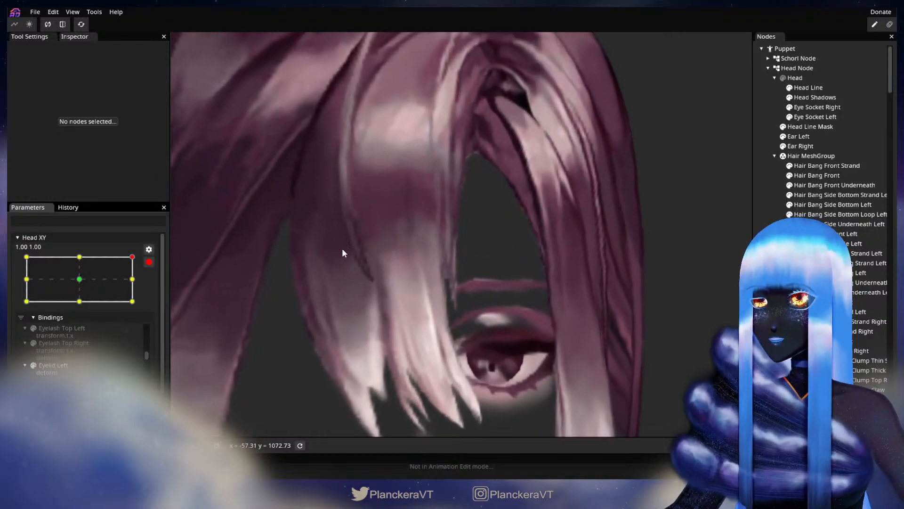
left_click(817, 175)
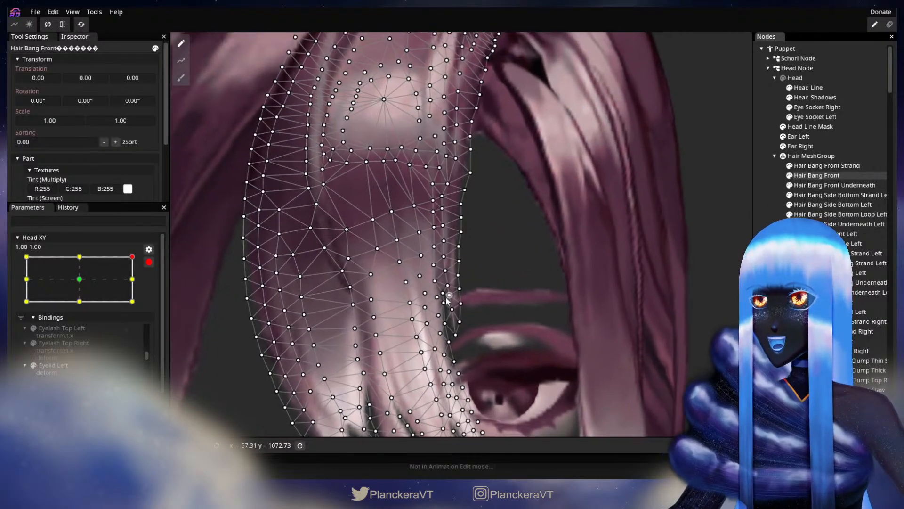
scroll(506, 276, "up", 1)
left_click(429, 208)
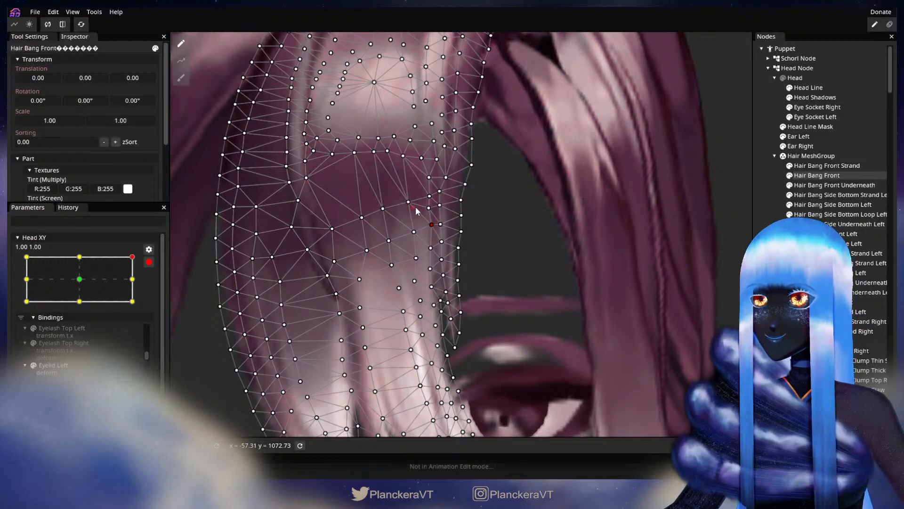
left_click_drag(414, 203, 417, 203)
scroll(463, 230, "up", 3)
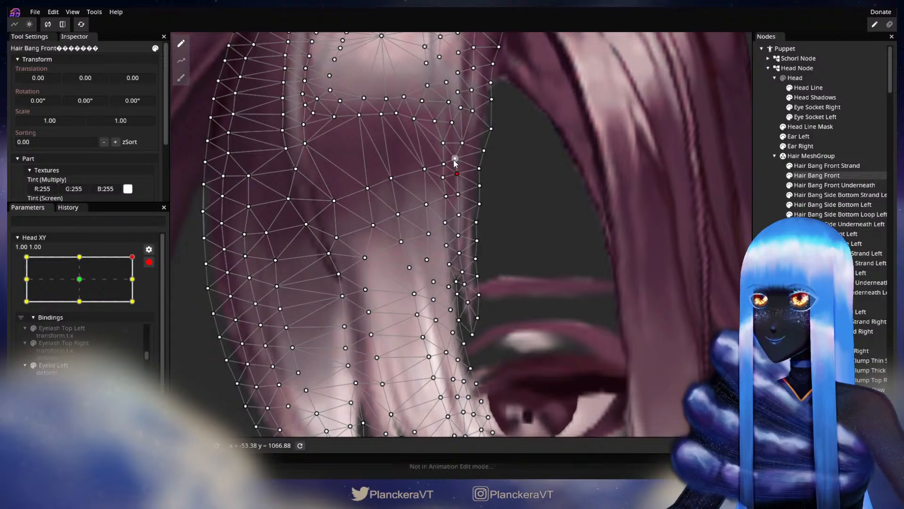
left_click_drag(525, 220, 546, 196)
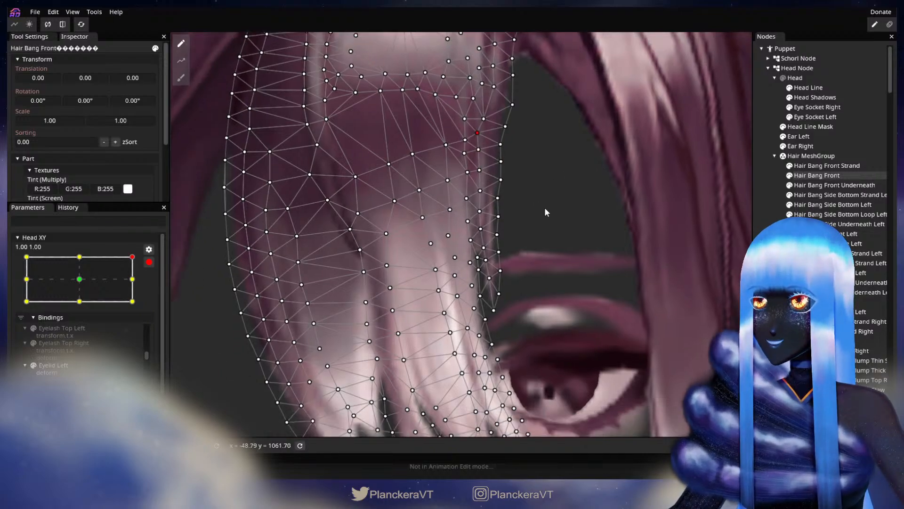
scroll(542, 203, "up", 3)
left_click(472, 240)
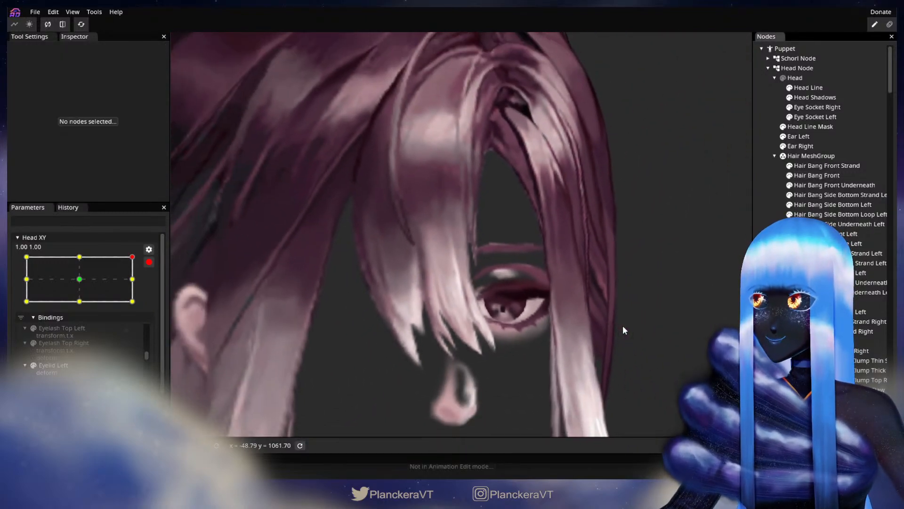
Sweep the disarmed Head XY to check the reshaped dark band of the bang, then re-arm the parameter at 1.00 1.00.
left_click(149, 262)
mouse_move(142, 287)
left_mouse_down()
mouse_move(146, 307)
mouse_move(149, 282)
left_mouse_up()
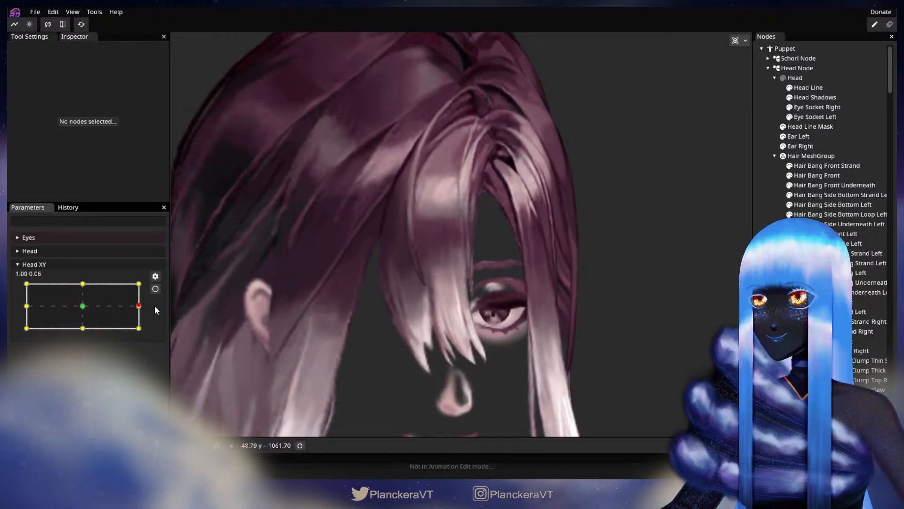
left_click(155, 289)
Adjust the Hair Bang Front inner edge just above the eyebrow with a 5.00 Circle Brush, and deselect the mesh.
scroll(532, 248, "up", 5)
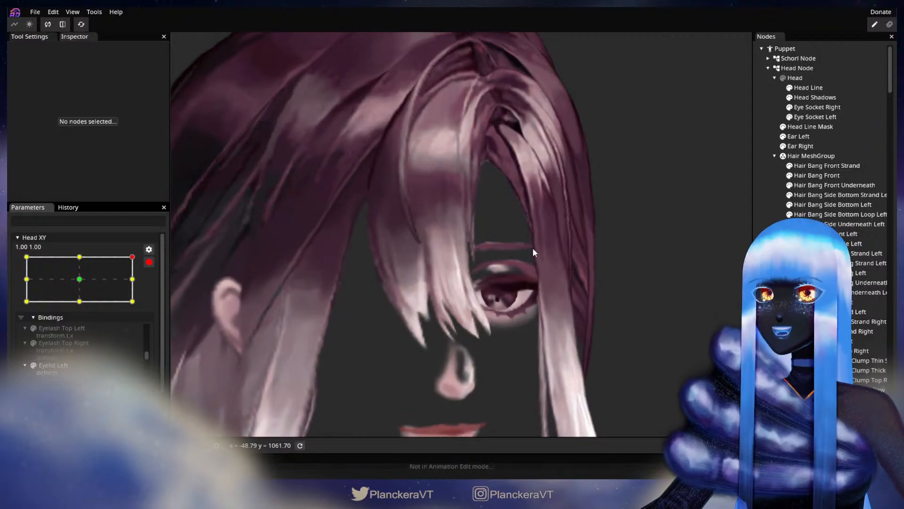
scroll(533, 245, "up", 3)
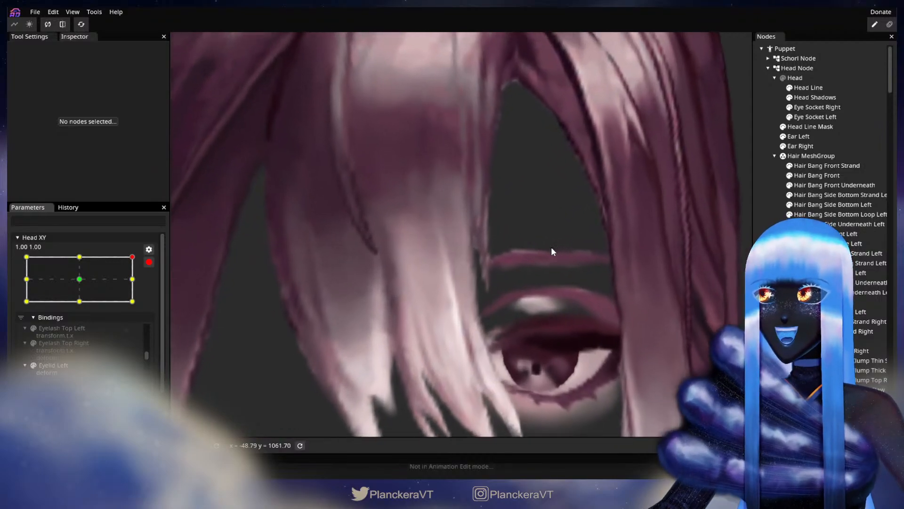
left_click(812, 177)
scroll(543, 233, "up", 2)
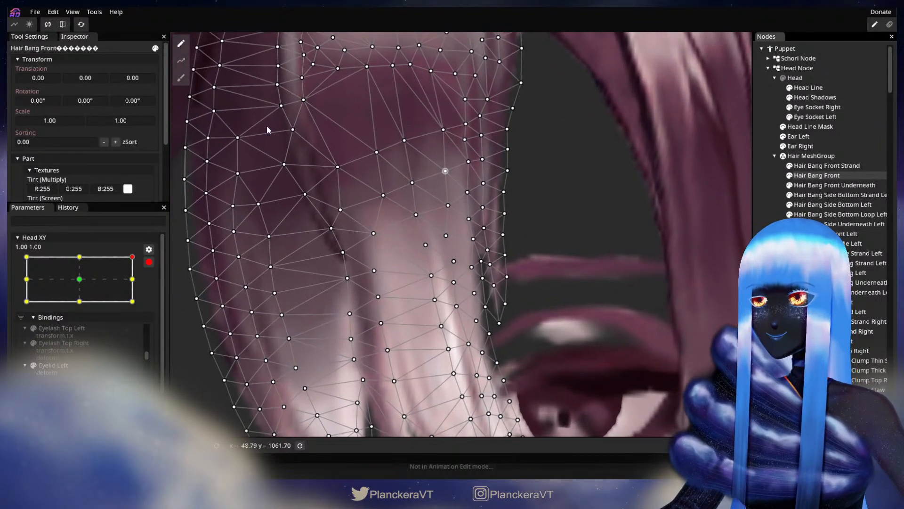
left_click(180, 78)
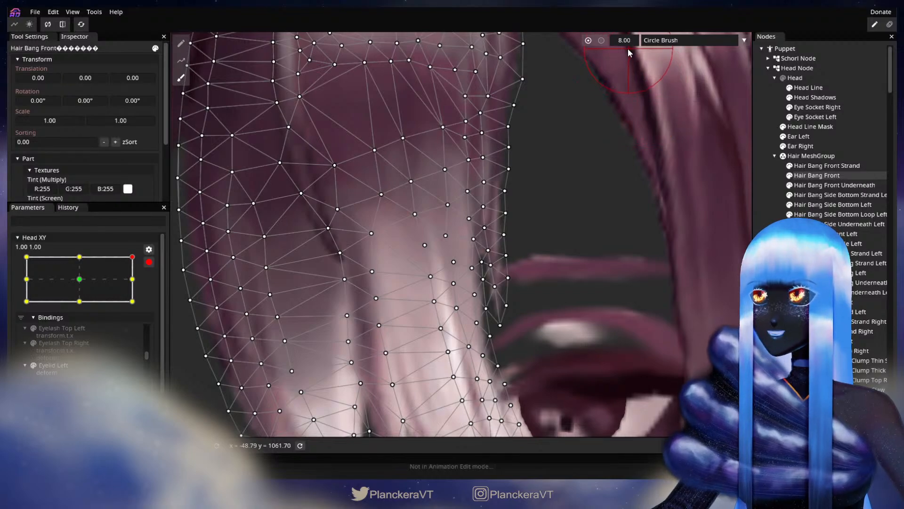
left_click_drag(649, 85, 600, 98)
left_click_drag(626, 42, 622, 41)
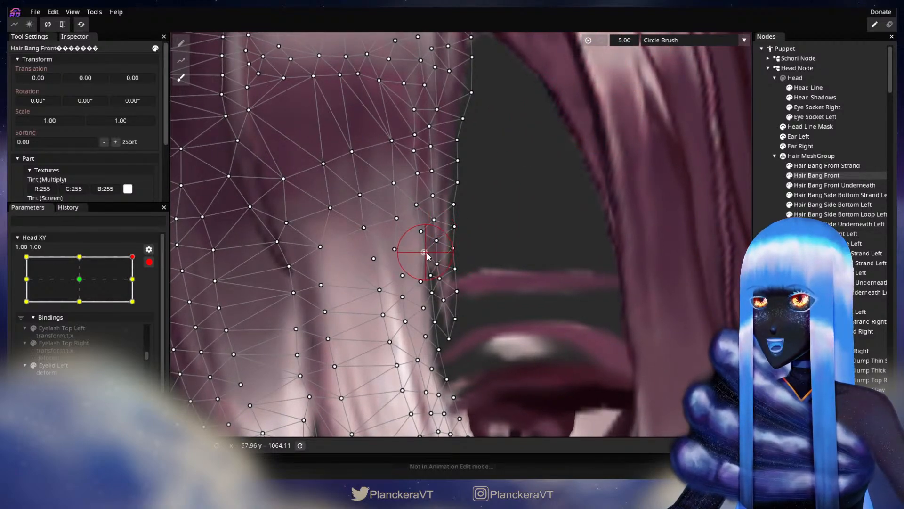
left_click_drag(433, 280, 438, 279)
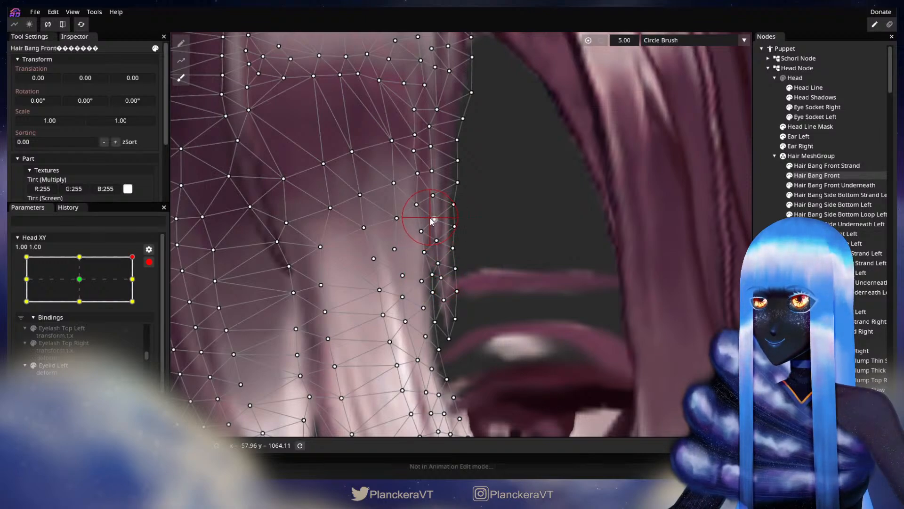
left_click(604, 312)
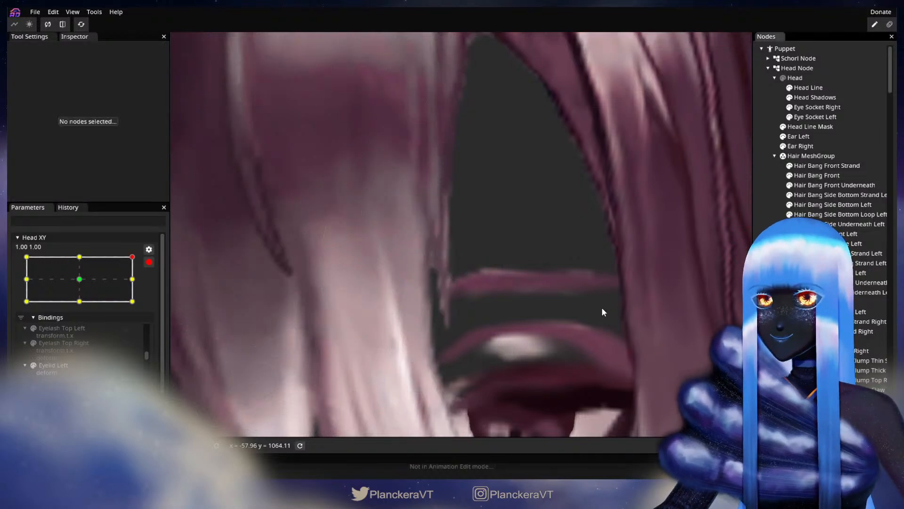
Check the motion of the bang's inner edge with Head XY disarmed, then re-arm it at 1.00 1.00.
scroll(603, 311, "down", 3)
scroll(601, 306, "down", 5)
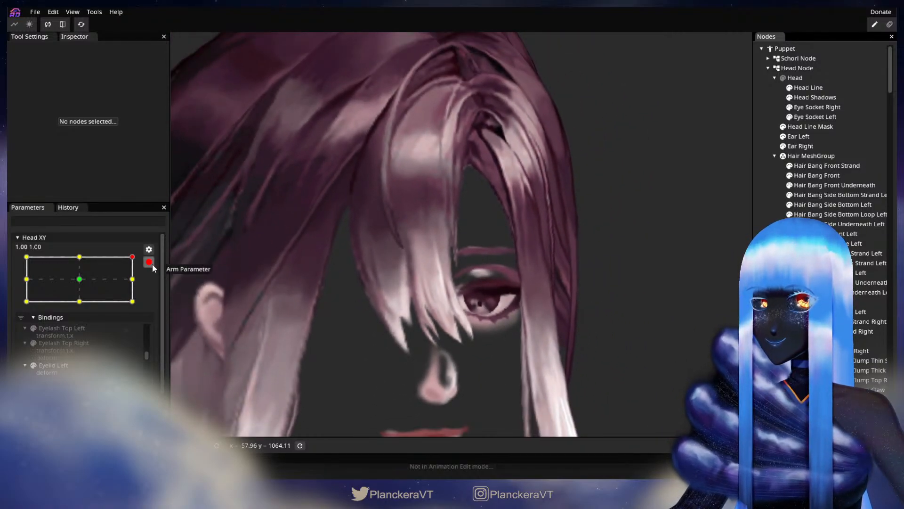
left_click(150, 262)
mouse_move(138, 284)
left_mouse_down()
mouse_move(147, 301)
mouse_move(149, 288)
left_mouse_up()
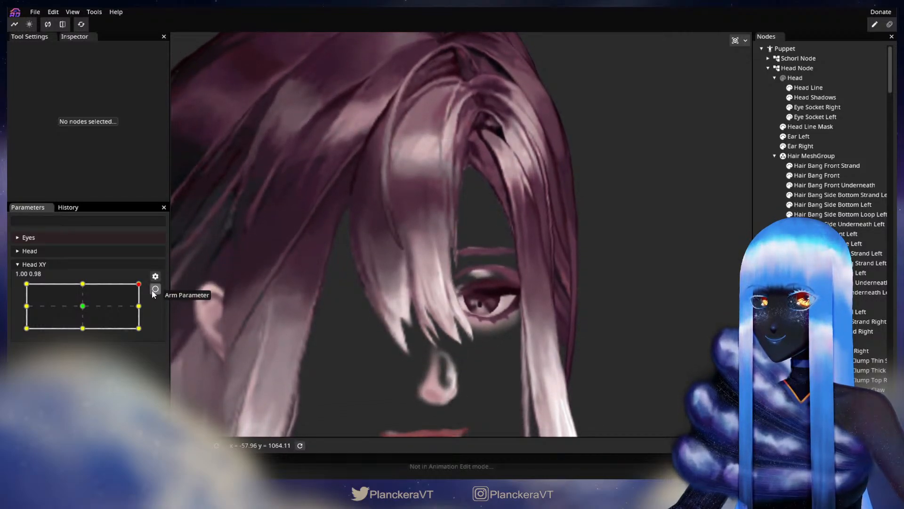
left_click(155, 289)
Fine-tune the Hair Bang Front vertices along the inner edge between the dark band and the eyebrow, and deselect the mesh.
scroll(411, 265, "up", 5)
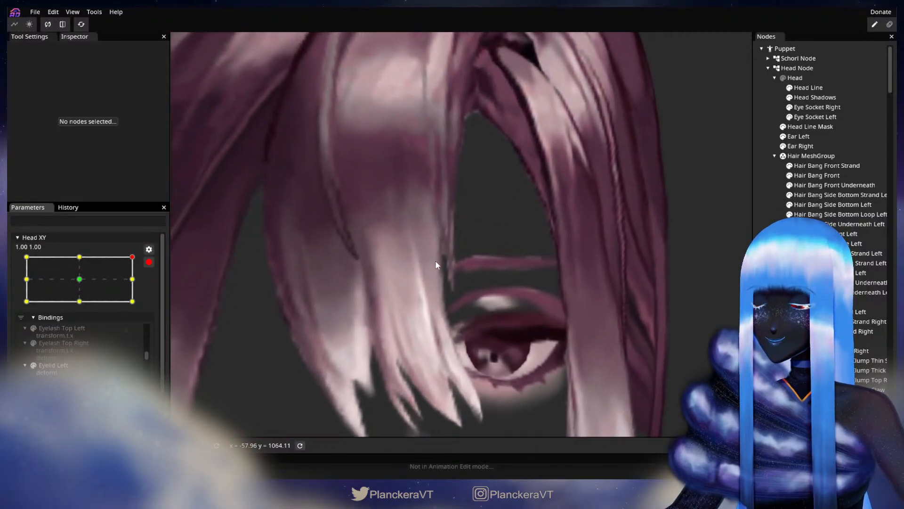
left_click_drag(435, 261, 529, 318)
scroll(538, 301, "up", 5)
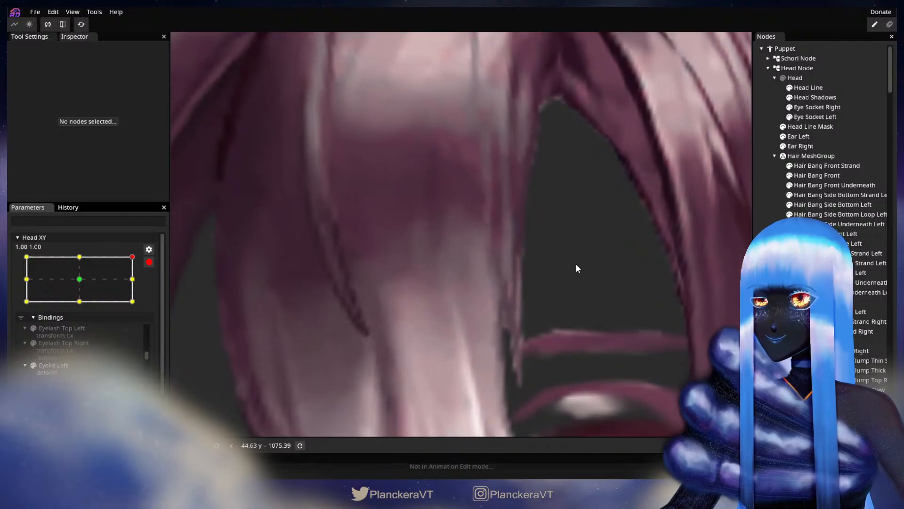
left_click(522, 290)
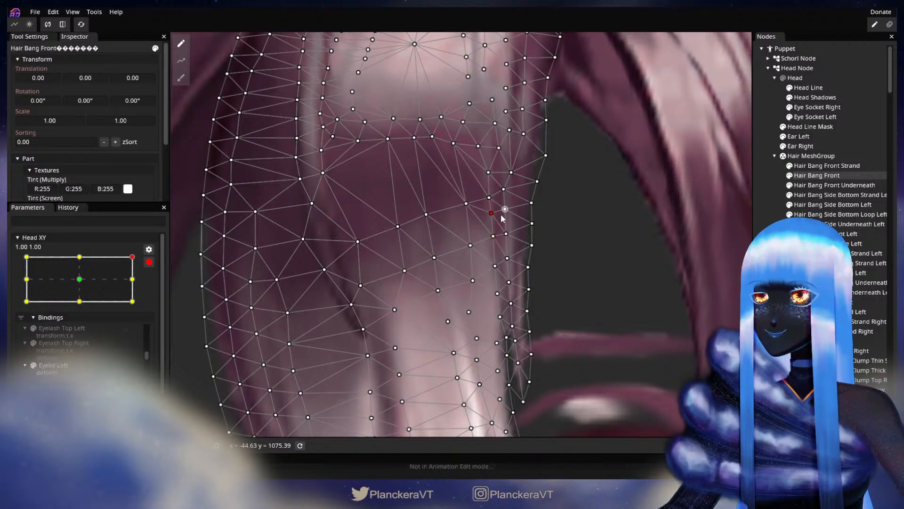
key("Escape")
Examine the whole front bang through the head turn with Head XY disarmed, then re-arm the parameter at 1.00 1.00.
scroll(613, 322, "down", 5)
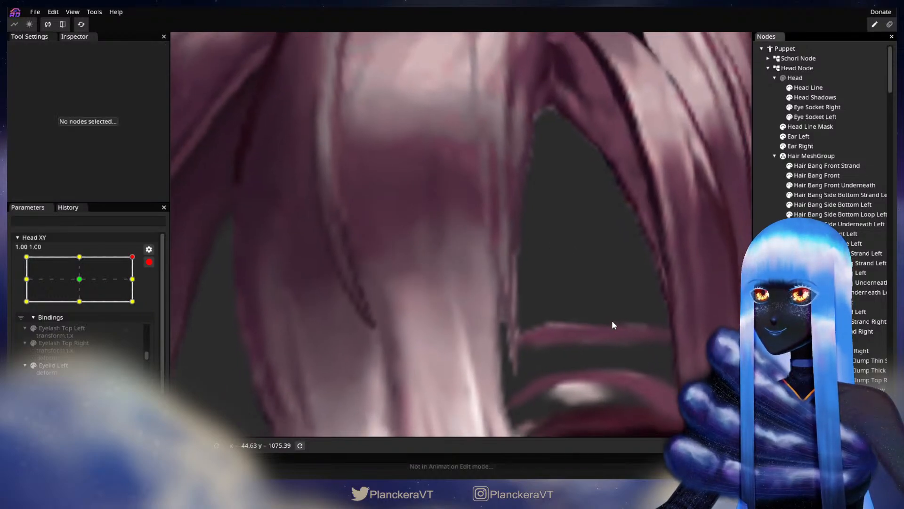
scroll(618, 320, "down", 5)
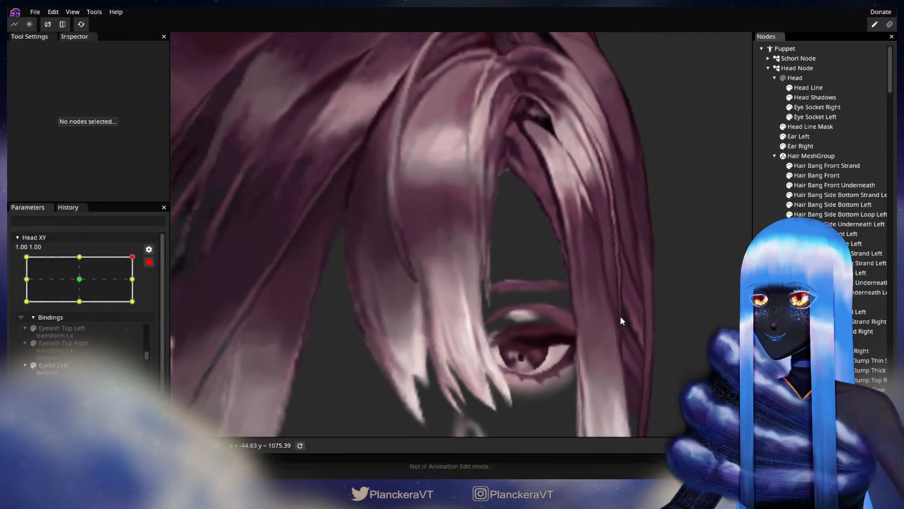
scroll(620, 314, "down", 3)
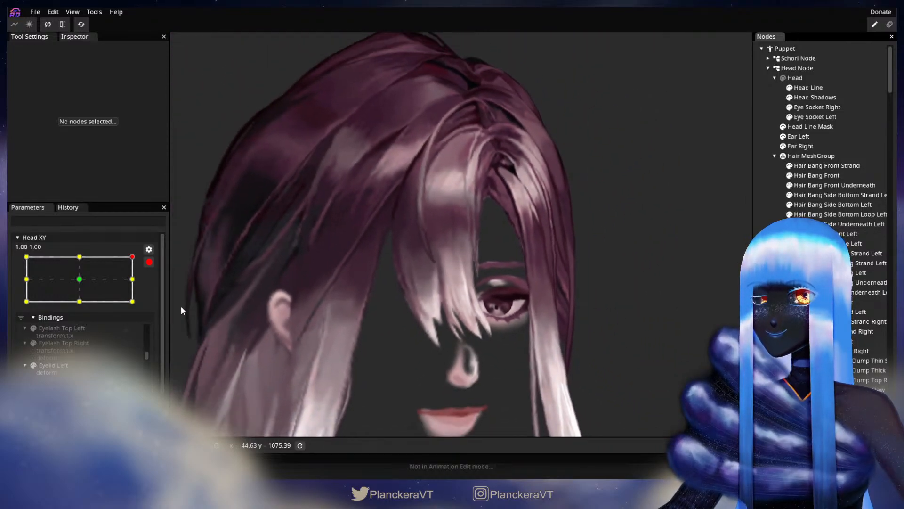
left_click(150, 264)
mouse_move(139, 284)
left_mouse_down()
mouse_move(148, 310)
mouse_move(151, 284)
left_mouse_up()
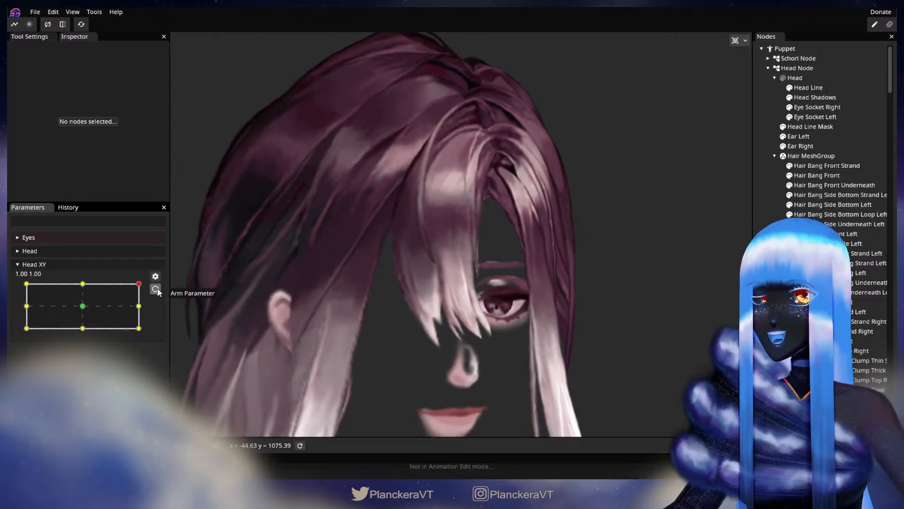
left_click(155, 289)
Reposition the Hair Bang Front vertices in the middle of the dark band above the eyebrow, and deselect the mesh.
scroll(431, 258, "up", 5)
scroll(442, 257, "up", 3)
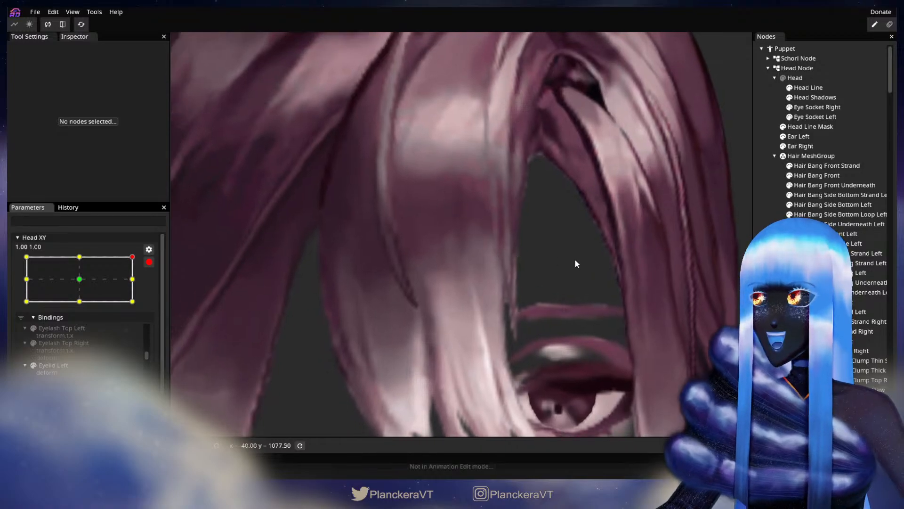
left_click(817, 175)
left_click(461, 258)
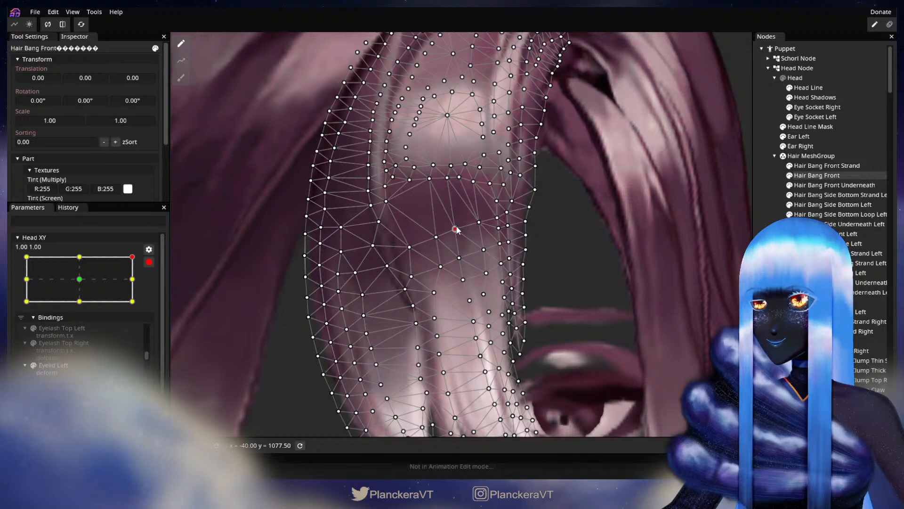
left_click(631, 278)
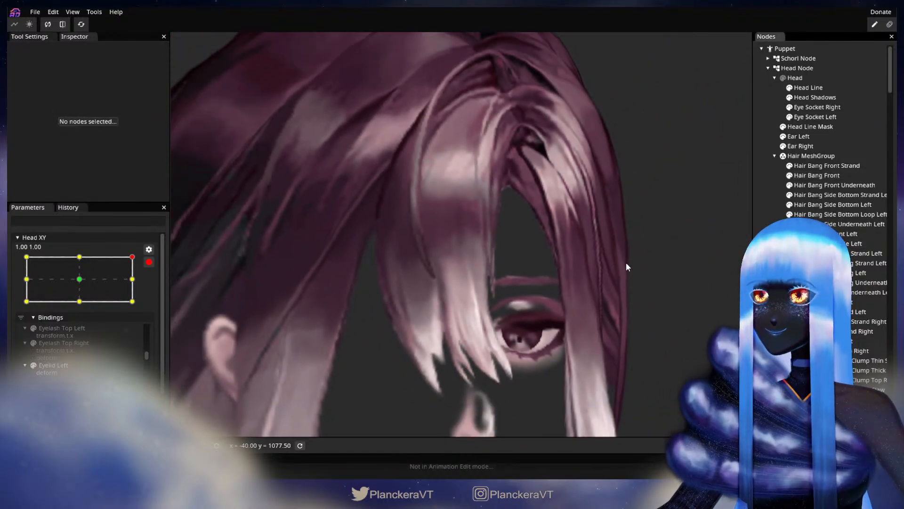
Check how the middle of the bang moves with Head XY disarmed, then re-arm it at 1.00 1.00.
left_click(148, 262)
left_click_drag(139, 283, 162, 280)
left_click(155, 288)
Shift the Hair Bang Front vertices on the thin inner-edge strand above the eyebrow, and deselect the mesh.
scroll(495, 207, "up", 5)
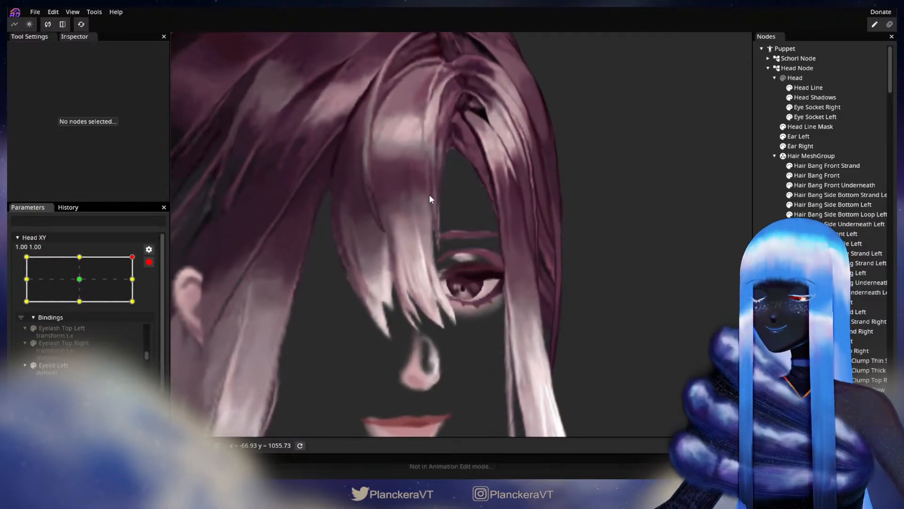
scroll(471, 212, "up", 5)
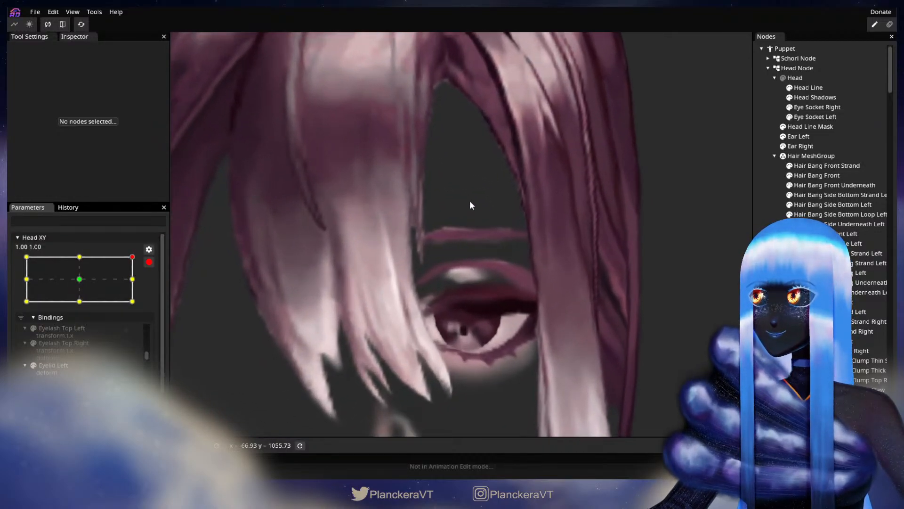
scroll(554, 281, "up", 2)
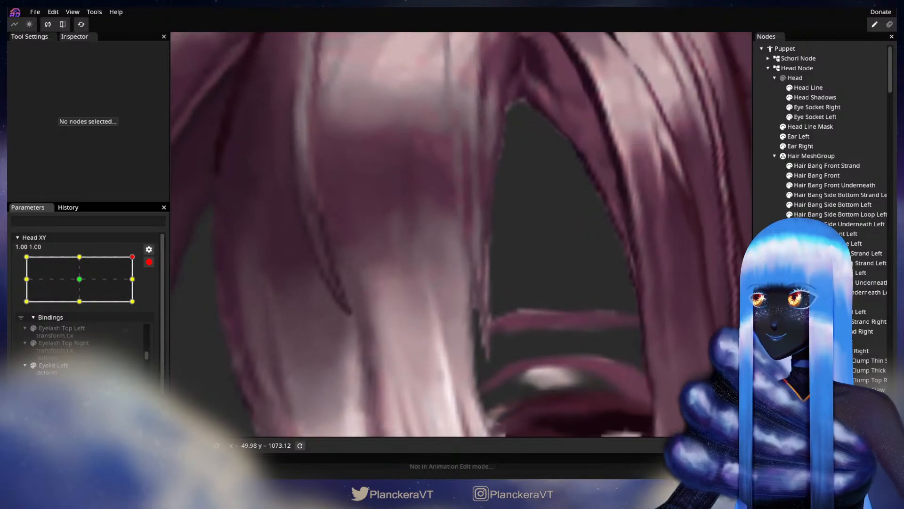
left_click(805, 176)
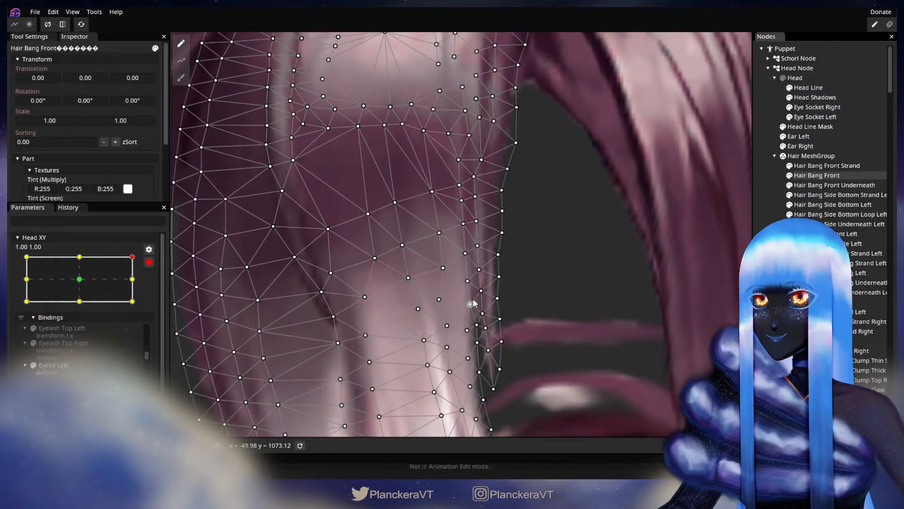
left_click(466, 282)
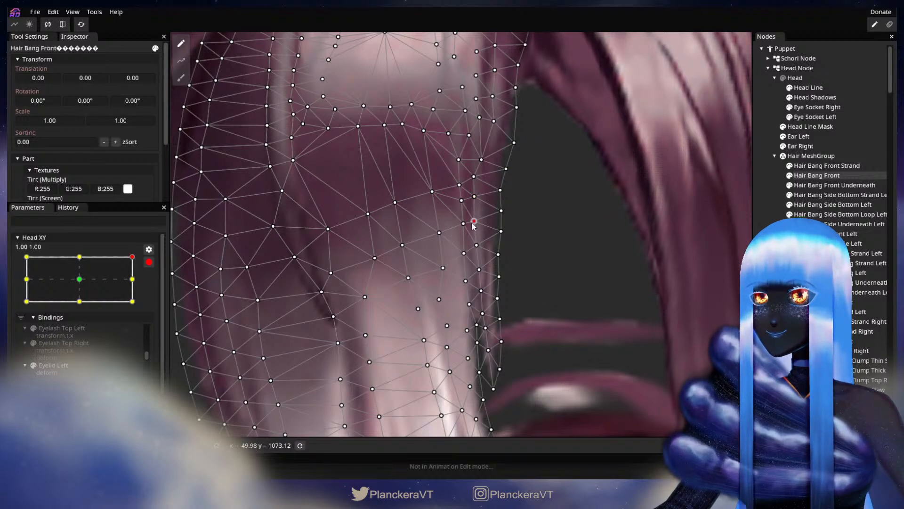
left_click(610, 263)
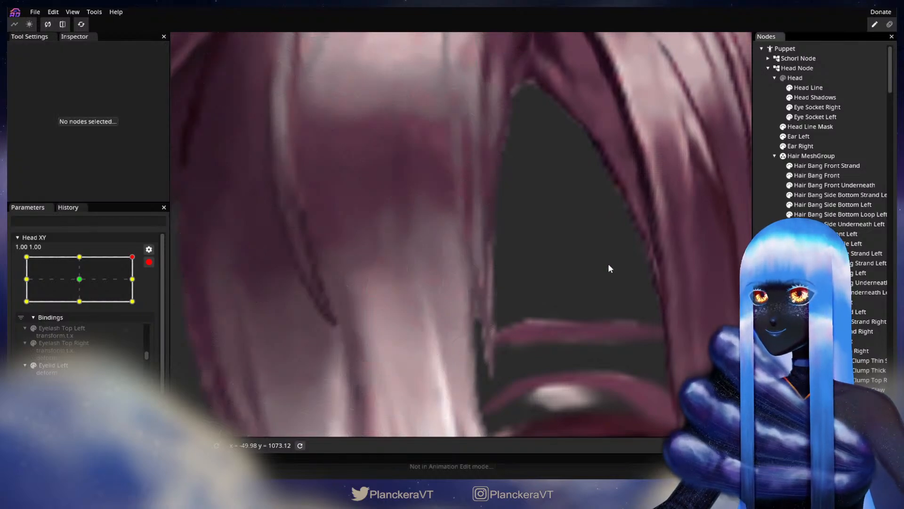
scroll(608, 269, "down", 6)
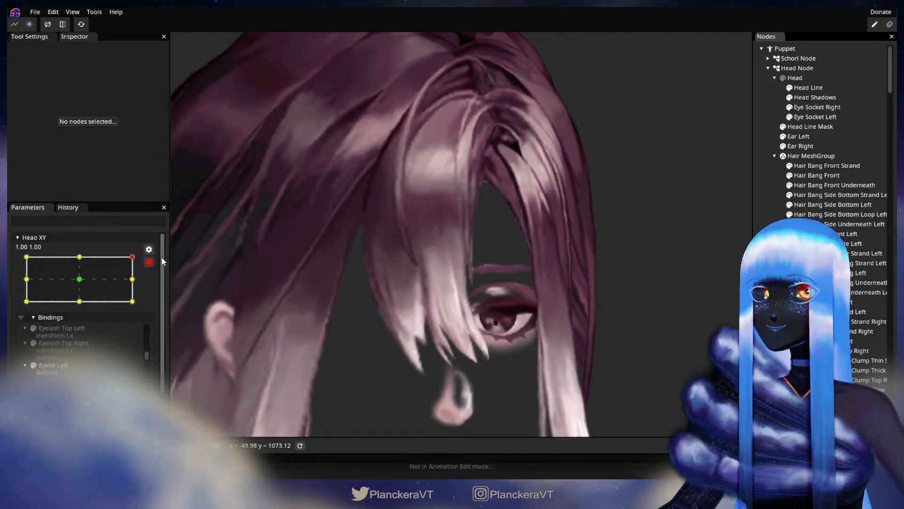
Check how the front bang moves through the head turn with Head XY disarmed, then re-arm it at 1.00 1.00.
left_click(149, 262)
mouse_move(141, 284)
left_mouse_down()
mouse_move(141, 300)
mouse_move(140, 278)
left_mouse_up()
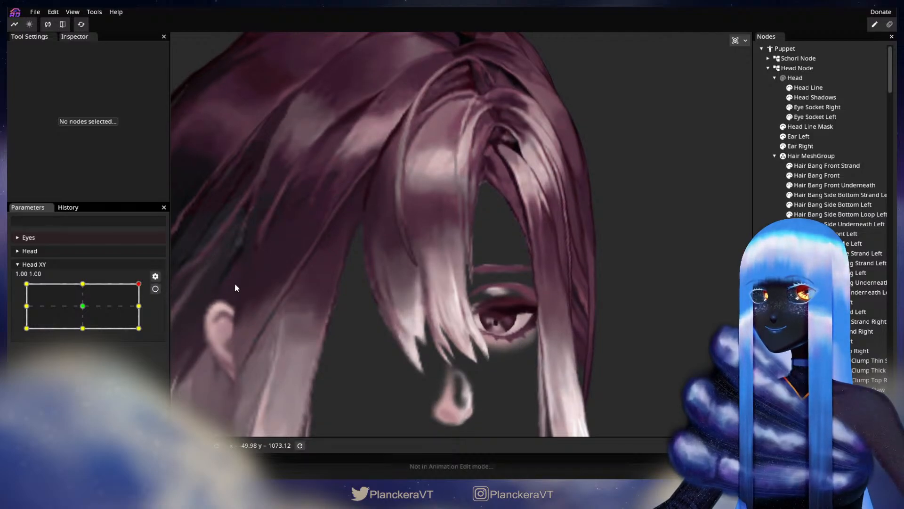
scroll(481, 283, "down", 1)
left_click_drag(439, 275, 396, 262)
mouse_move(138, 284)
left_mouse_down()
mouse_move(146, 315)
mouse_move(142, 283)
left_mouse_up()
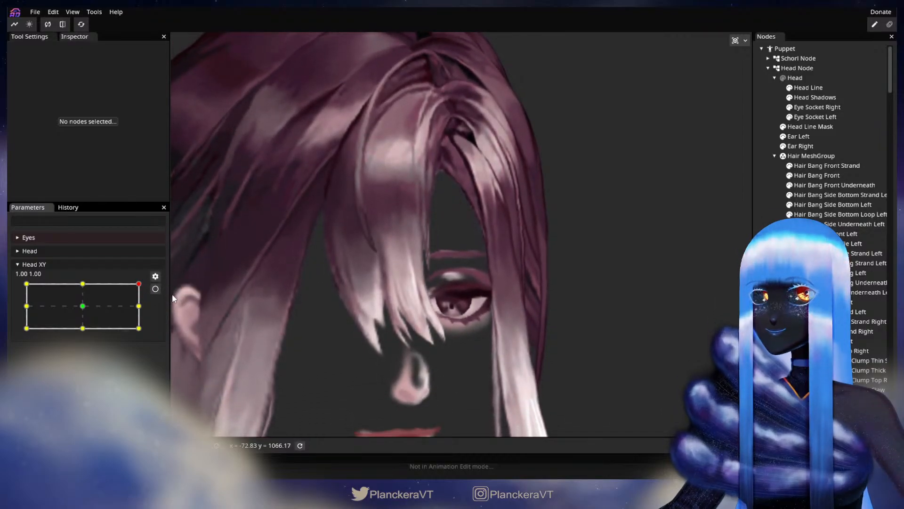
left_click(155, 288)
Reposition the Hair Bang Front inner-edge vertices just below the highlight band, and deselect the mesh.
left_click_drag(433, 218, 630, 295)
left_click(813, 179)
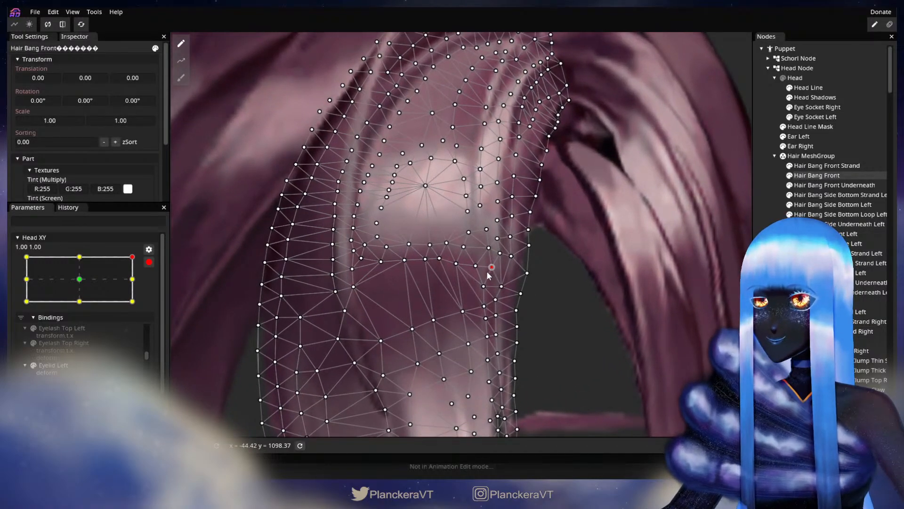
left_click_drag(501, 286, 498, 286)
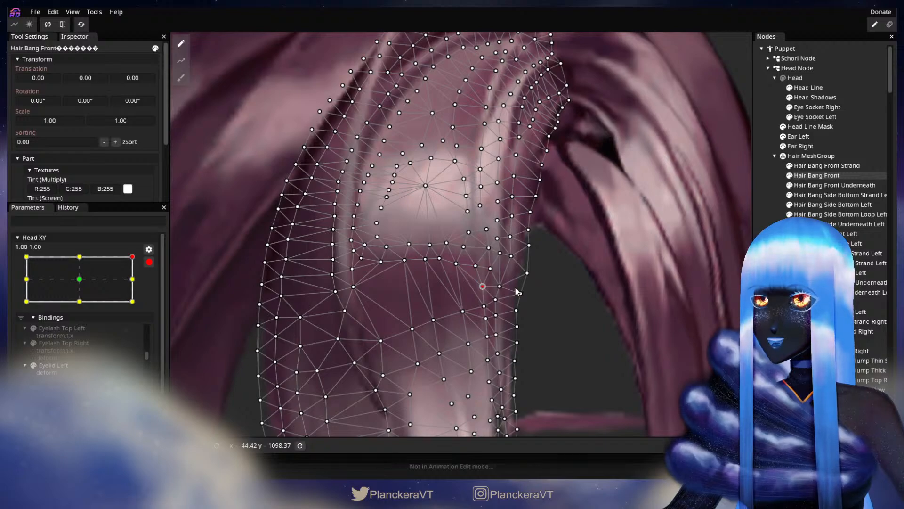
left_click(606, 324)
scroll(608, 323, "down", 2)
scroll(636, 307, "up", 1)
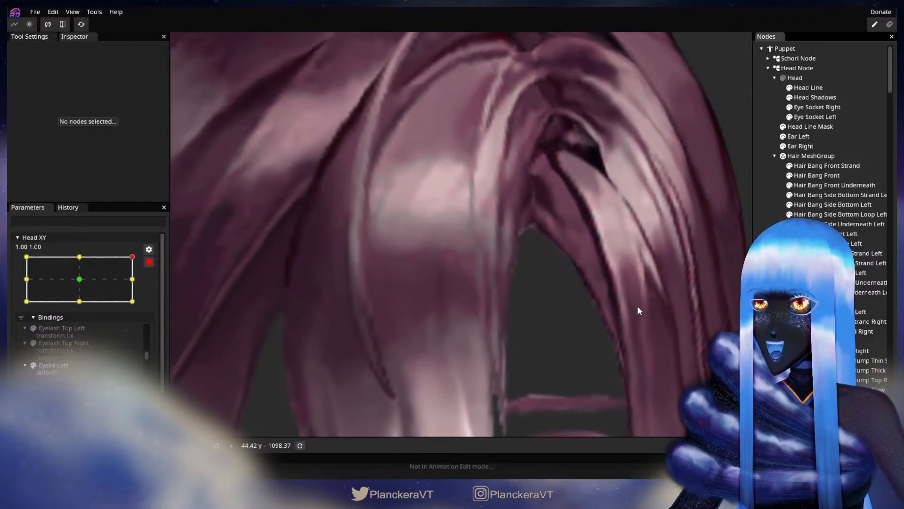
Refine the Hair Bang Front vertices along the thin inner strand where the dark band begins, and deselect the mesh.
left_click_drag(637, 307, 628, 260)
left_click(812, 185)
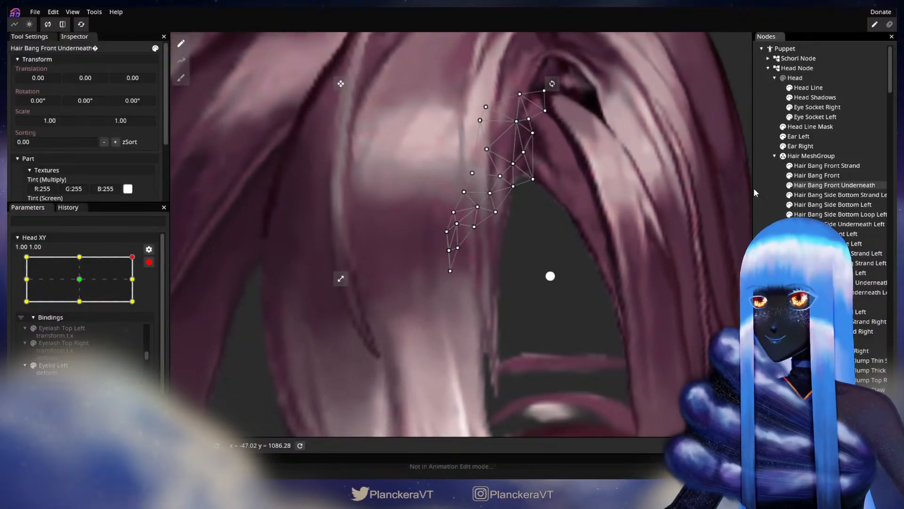
left_click(810, 175)
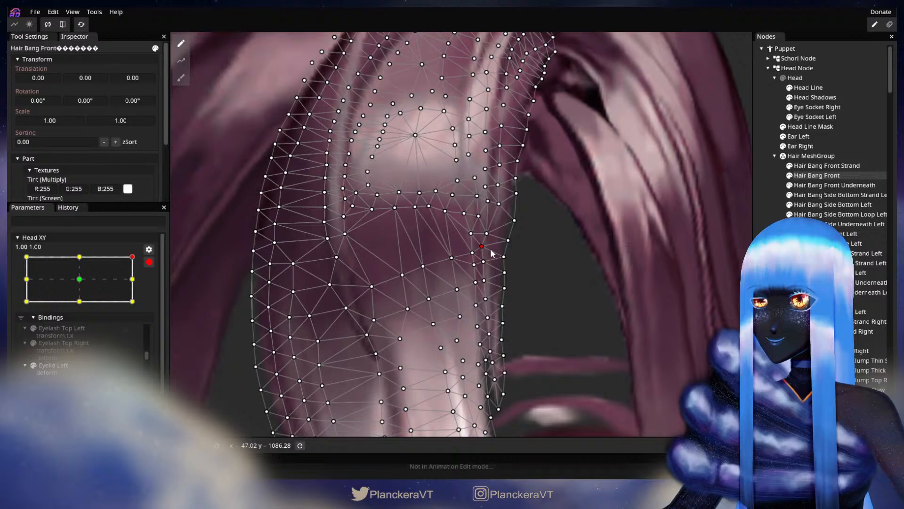
left_click(620, 327)
scroll(620, 327, "down", 3)
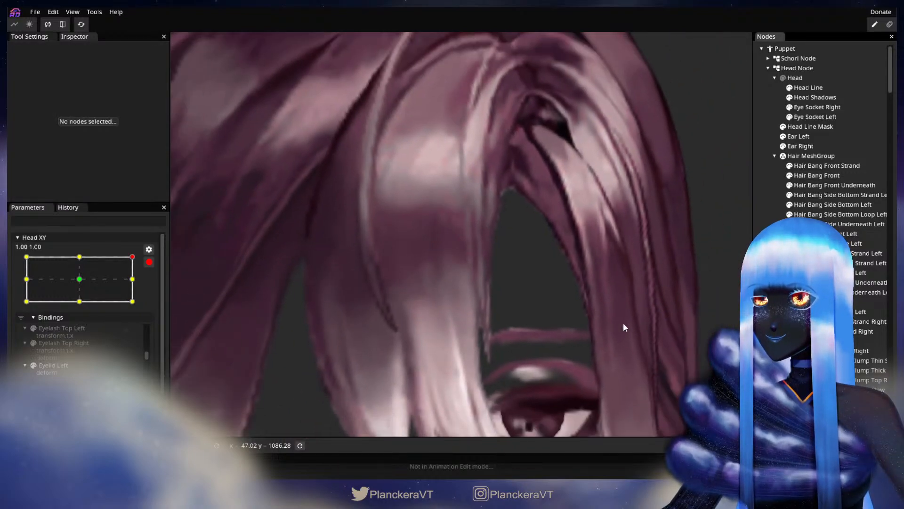
Examine the bang's inner edge, middle and tips through the head turn with Head XY disarmed, then re-arm it at 1.00 1.00.
scroll(622, 328, "down", 4)
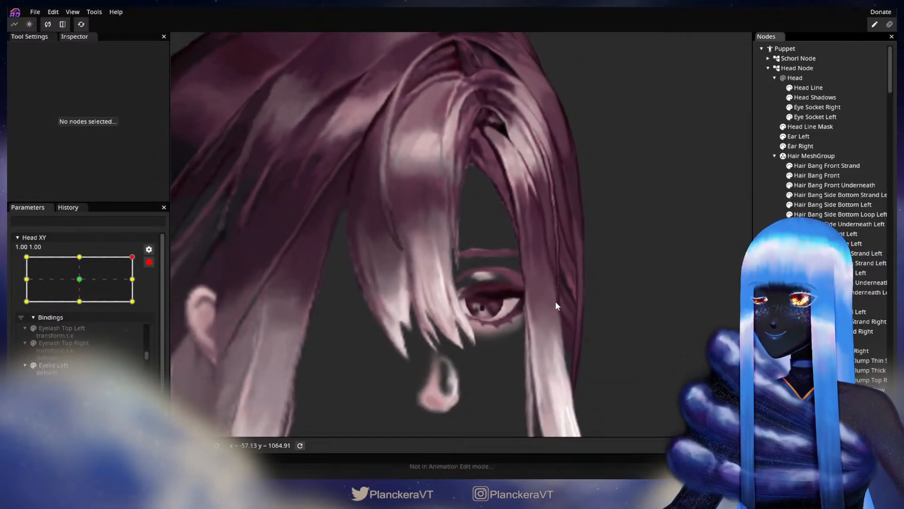
left_click_drag(555, 306, 527, 317)
left_click(149, 262)
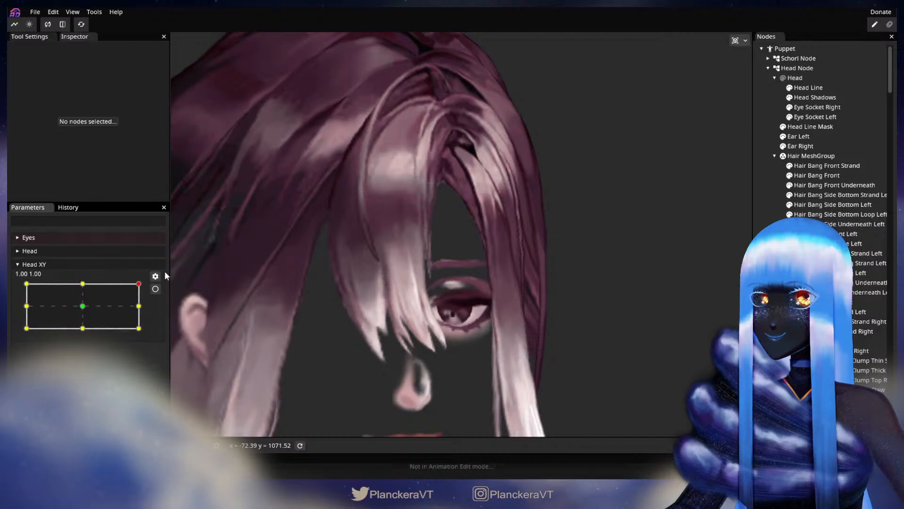
mouse_move(139, 285)
left_mouse_down()
mouse_move(147, 314)
mouse_move(154, 292)
left_mouse_up()
left_click_drag(343, 324, 405, 254)
scroll(406, 254, "up", 2)
scroll(405, 202, "up", 2)
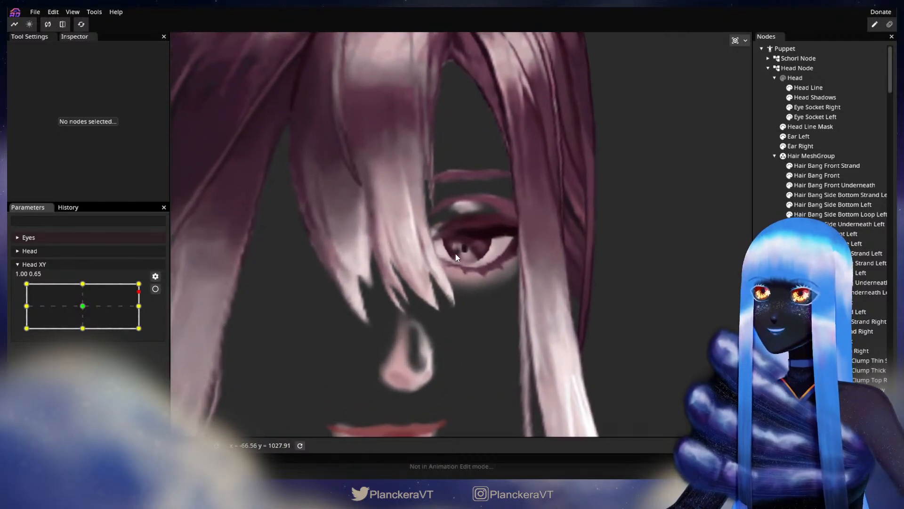
left_click_drag(141, 294, 142, 291)
left_click_drag(362, 172, 375, 288)
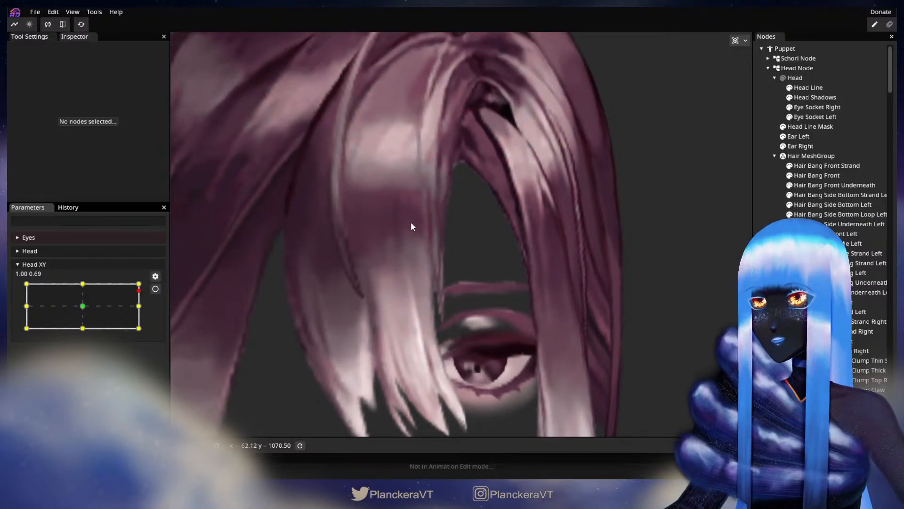
left_click_drag(143, 295, 166, 284)
left_click_drag(475, 242, 478, 197)
left_click_drag(307, 324, 286, 328)
scroll(295, 299, "up", 2)
scroll(362, 324, "up", 1)
left_click_drag(366, 327, 367, 300)
mouse_move(144, 286)
left_mouse_down()
mouse_move(146, 307)
mouse_move(152, 279)
left_mouse_up()
left_click(156, 289)
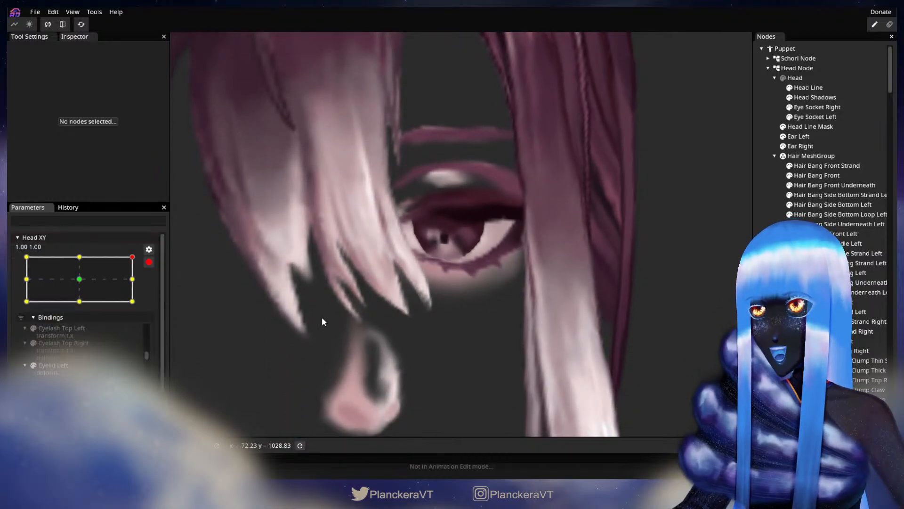
Adjust the Hair Bang Front vertices around the gap between the two tips nearest the eye, and check their motion with Head XY disarmed.
scroll(376, 315, "up", 3)
left_click_drag(439, 315, 569, 282)
left_click_drag(603, 250, 540, 272)
left_click(817, 176)
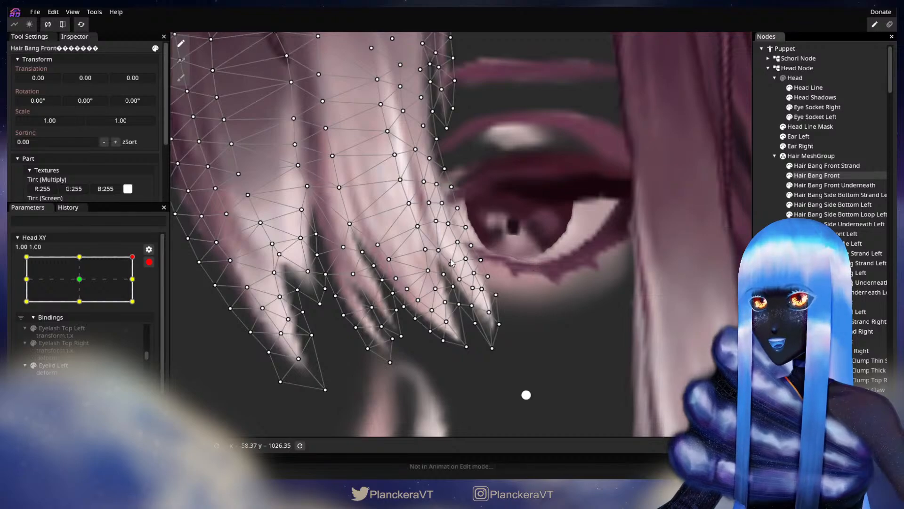
left_click(450, 264)
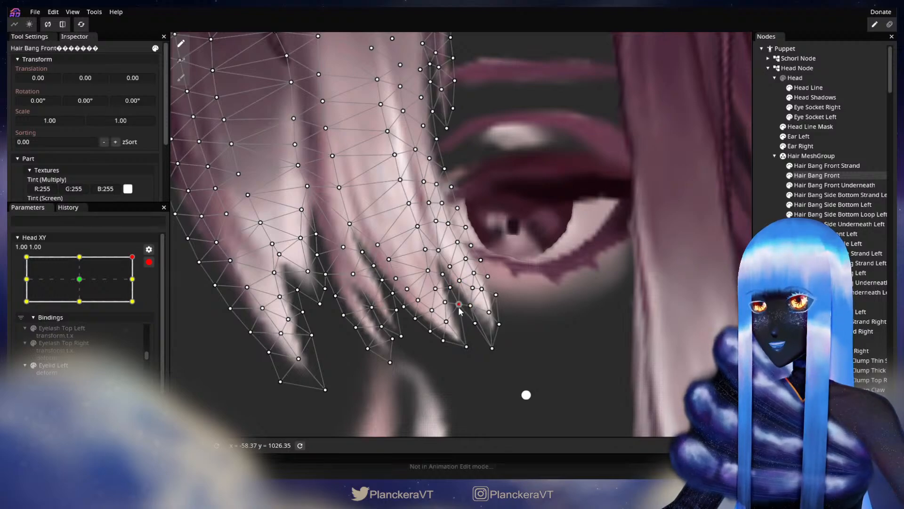
left_click(601, 303)
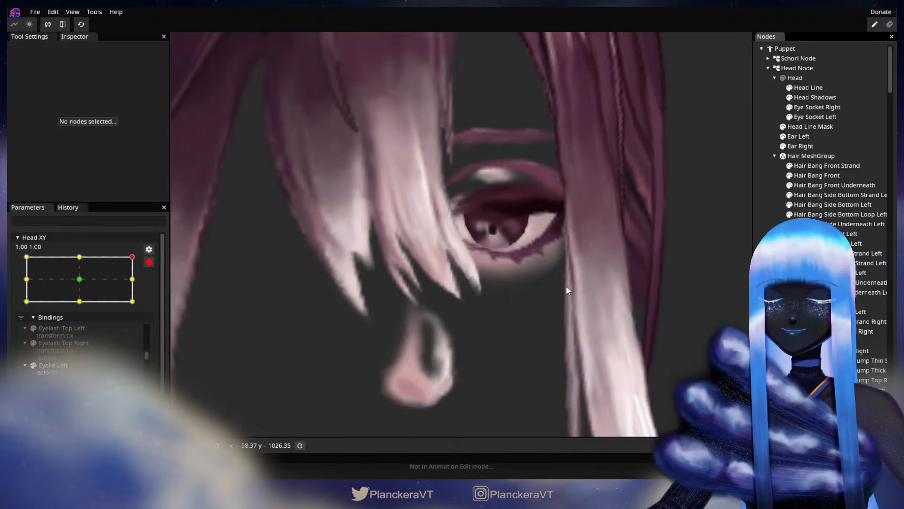
left_click(149, 262)
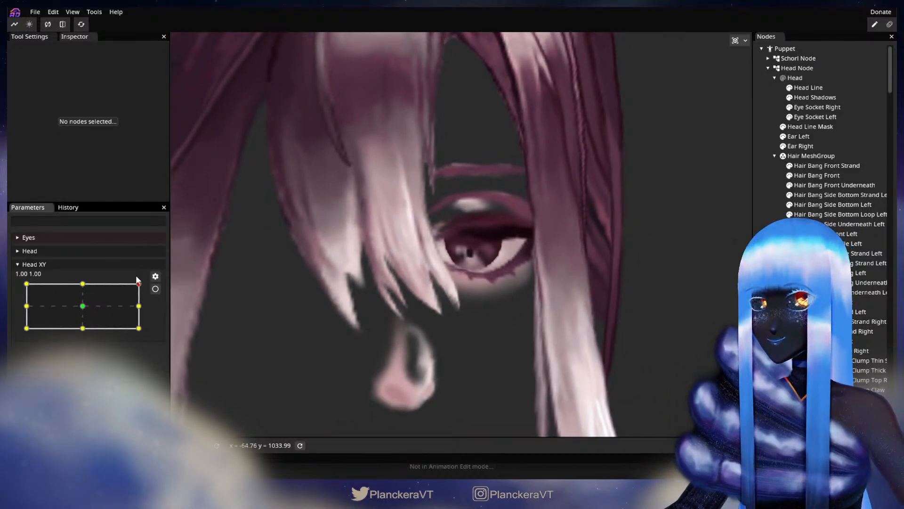
mouse_move(139, 284)
left_mouse_down()
mouse_move(146, 307)
mouse_move(148, 287)
left_mouse_up()
left_click(155, 288)
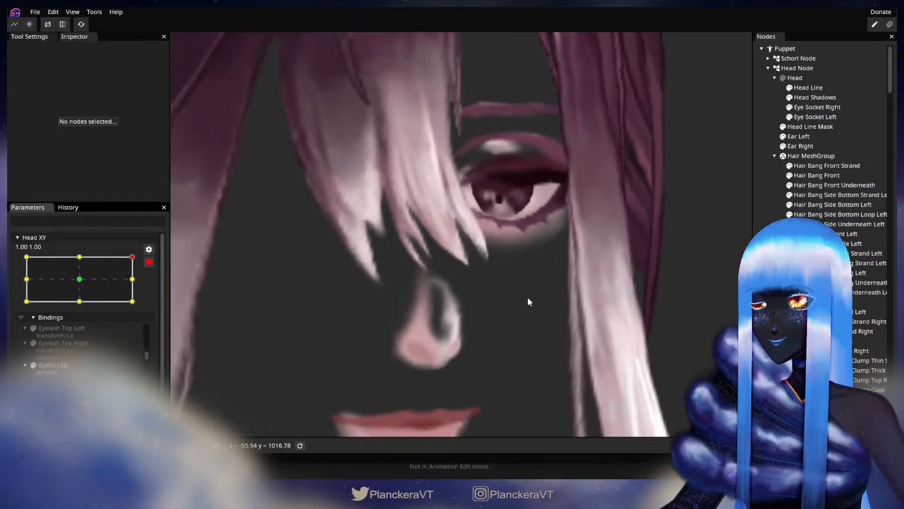
Nudge the second tip from the eye on Hair Bang Front slightly away from the eye with the Circle Brush, and deselect the mesh.
scroll(559, 282, "up", 1)
left_click(837, 177)
scroll(547, 280, "up", 1)
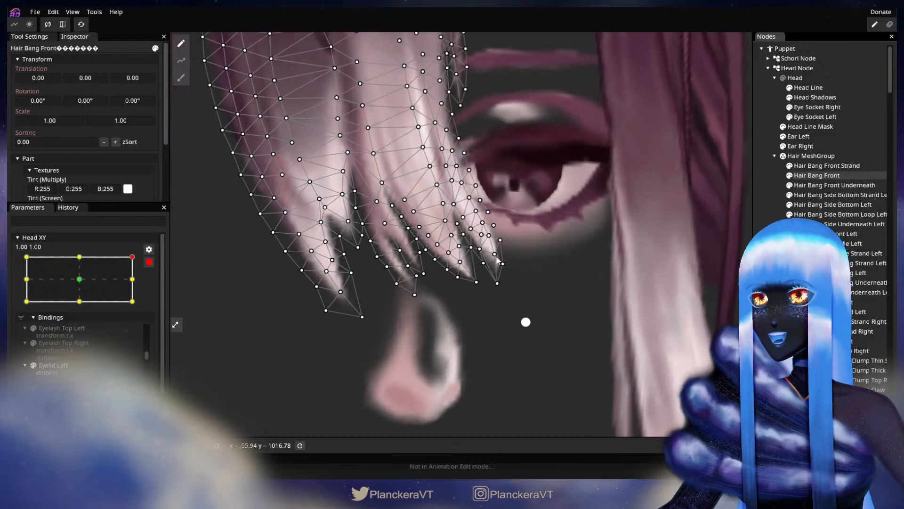
left_click(180, 77)
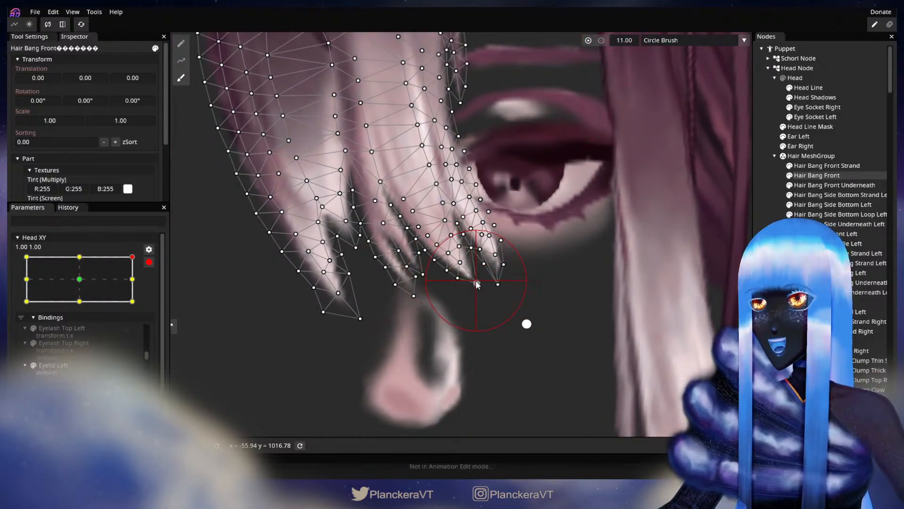
left_click_drag(473, 286, 470, 285)
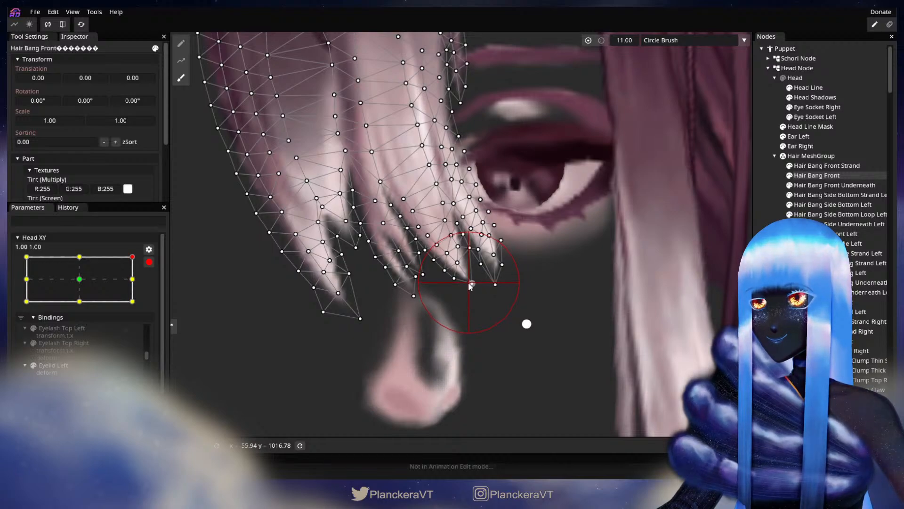
left_click_drag(638, 255, 561, 309)
left_click(631, 272)
scroll(561, 309, "down", 1)
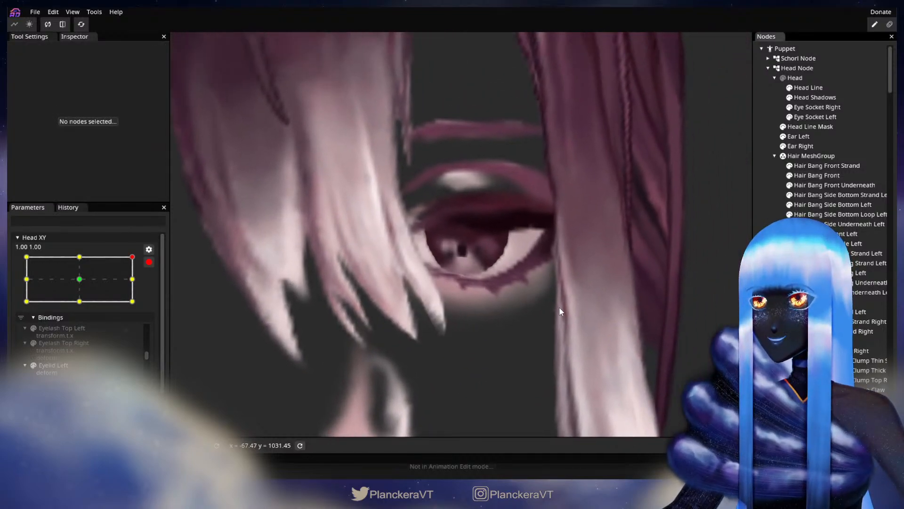
Check the tips beside the eye with Head XY disarmed, inspect the Hair Bang Front mesh there, and re-arm the parameter at 1.00 1.00.
left_click(149, 262)
mouse_move(138, 284)
left_mouse_down()
mouse_move(140, 307)
mouse_move(138, 284)
left_mouse_up()
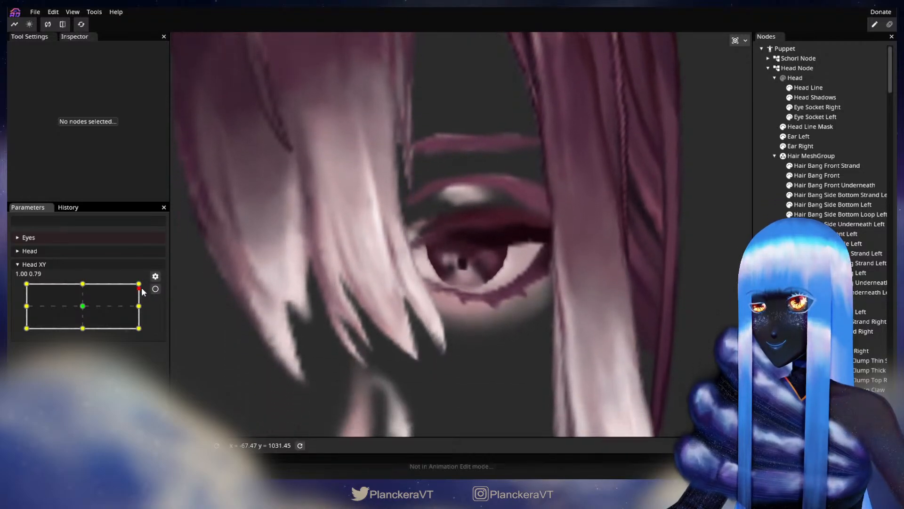
left_click(154, 290)
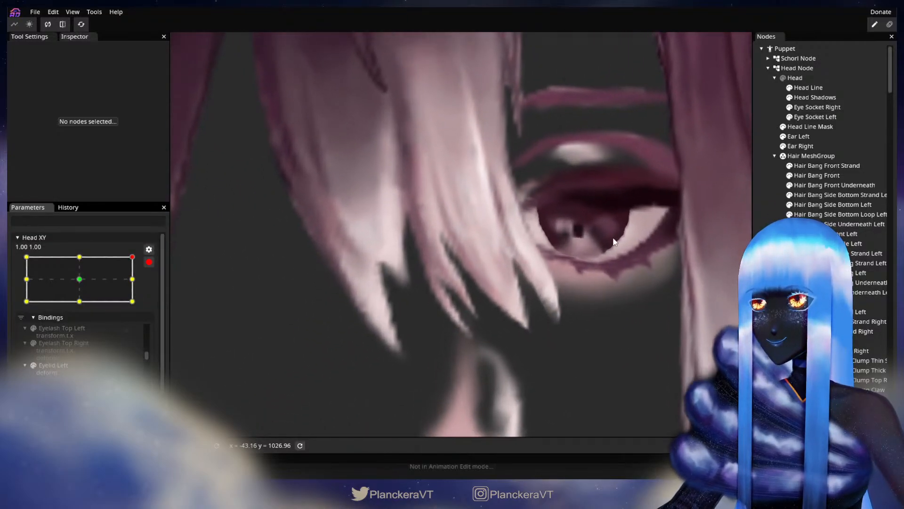
left_click(801, 177)
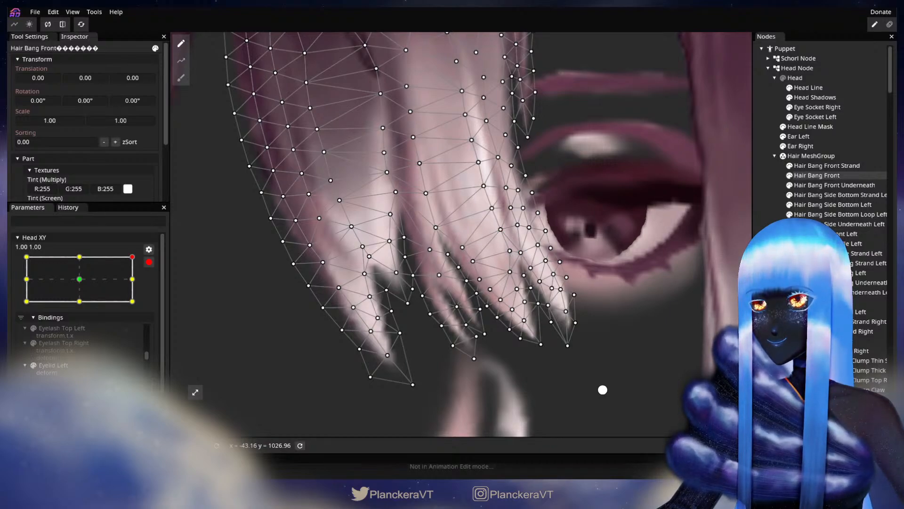
left_click(659, 257)
scroll(658, 257, "down", 5)
left_click_drag(641, 244, 546, 270)
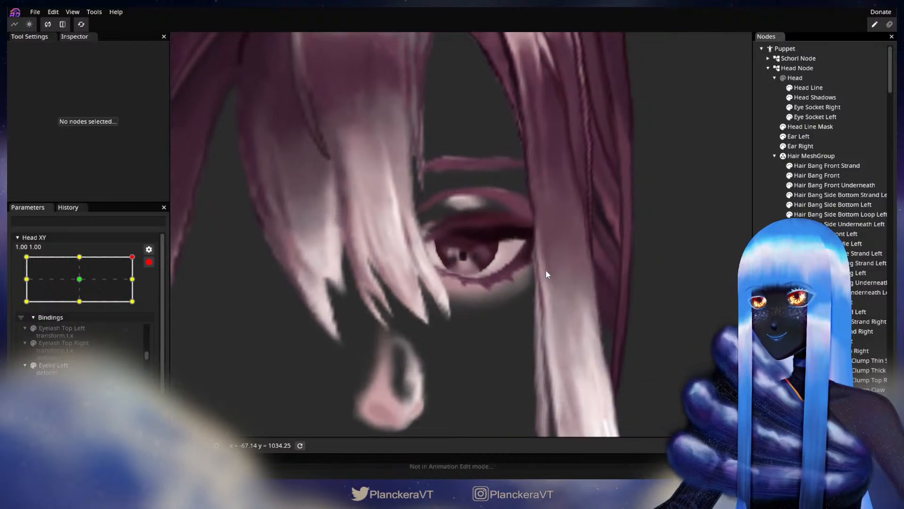
left_click(149, 262)
mouse_move(139, 283)
left_mouse_down()
mouse_move(143, 309)
mouse_move(151, 286)
mouse_move(151, 308)
mouse_move(154, 280)
left_mouse_up()
left_click(157, 290)
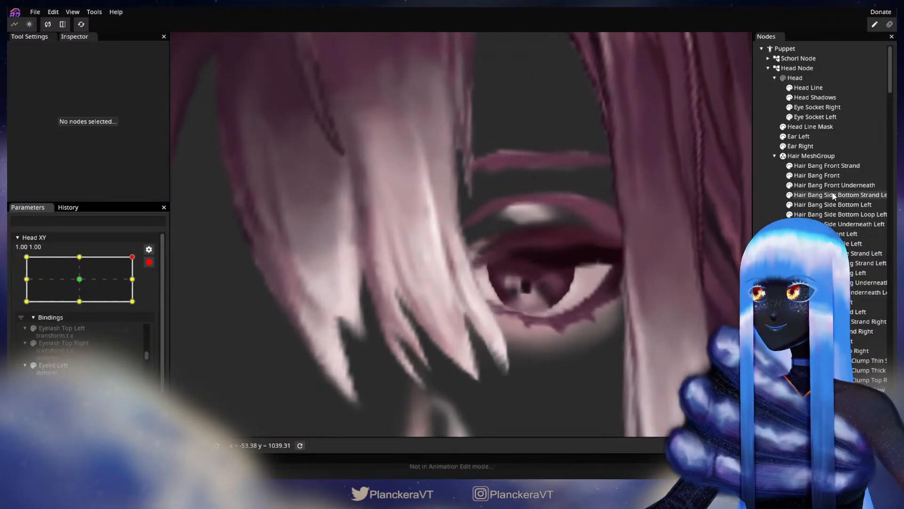
Shift the Hair Bang Front edge vertices beside the inner corner of the eye, deselect the mesh, and save the model.
left_click(817, 175)
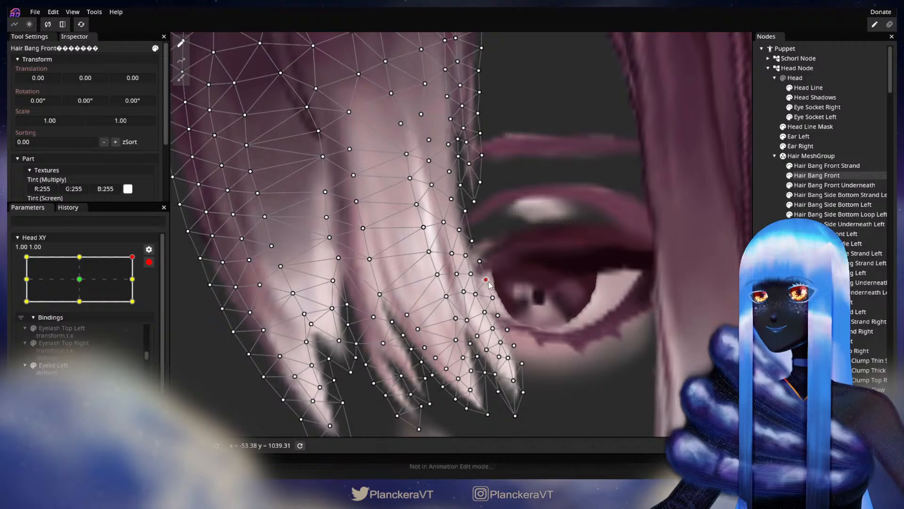
left_click_drag(483, 293, 476, 273)
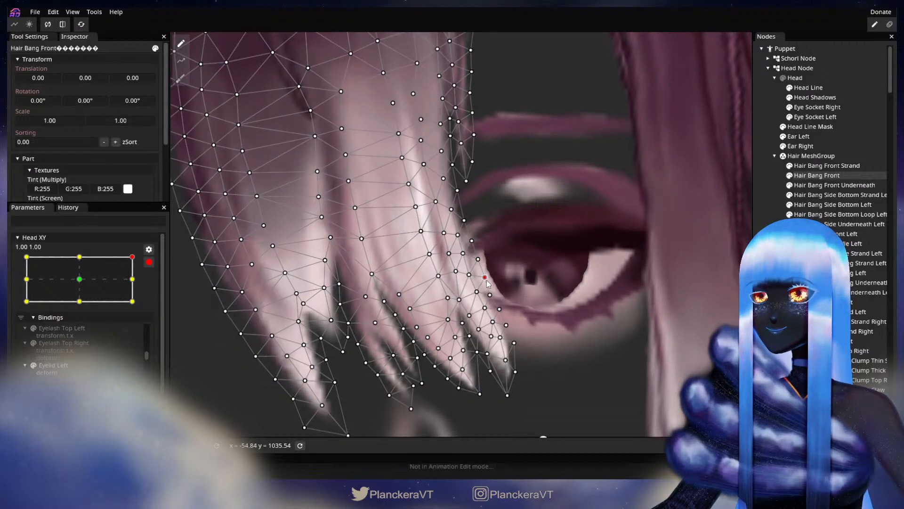
left_click(612, 290)
scroll(583, 282, "down", 5)
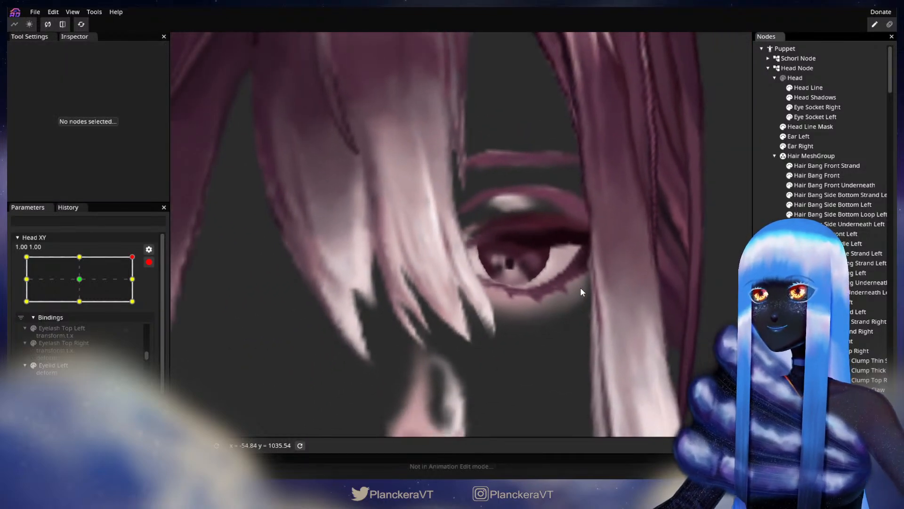
scroll(583, 289, "down", 3)
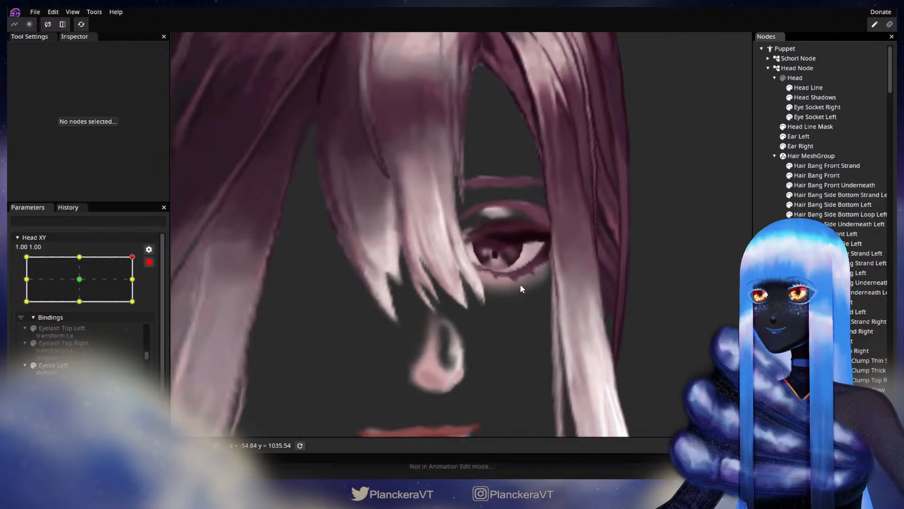
key("ctrl+s")
Disarm Head XY, sweep it along the 1.00 X side to check how the bang tips move, and re-arm it at 1.00 1.00.
right_click(583, 306)
left_click_drag(543, 298, 516, 296)
scroll(515, 295, "down", 1)
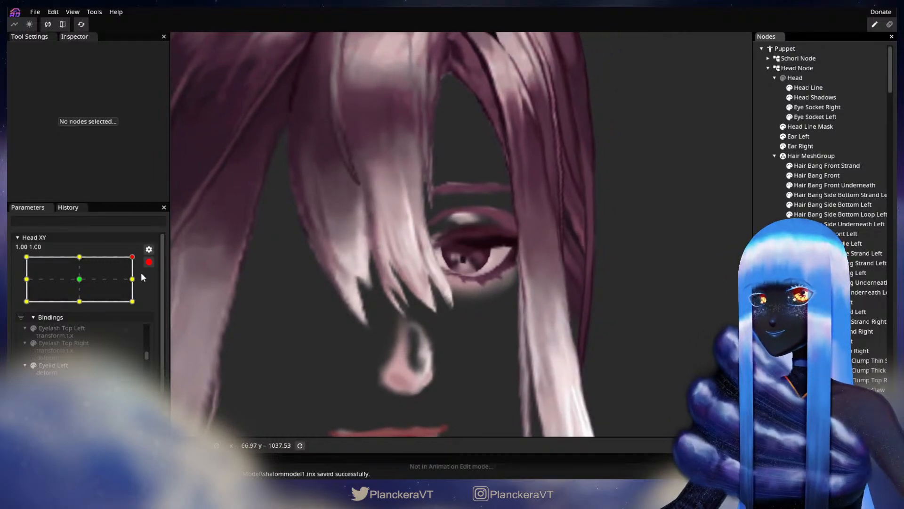
left_click(149, 262)
left_click_drag(141, 286, 173, 311)
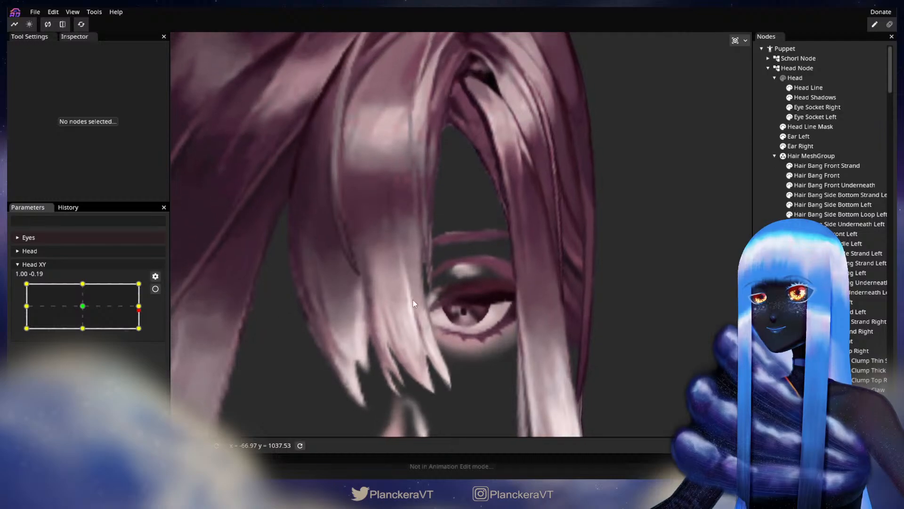
left_click_drag(350, 295, 360, 212)
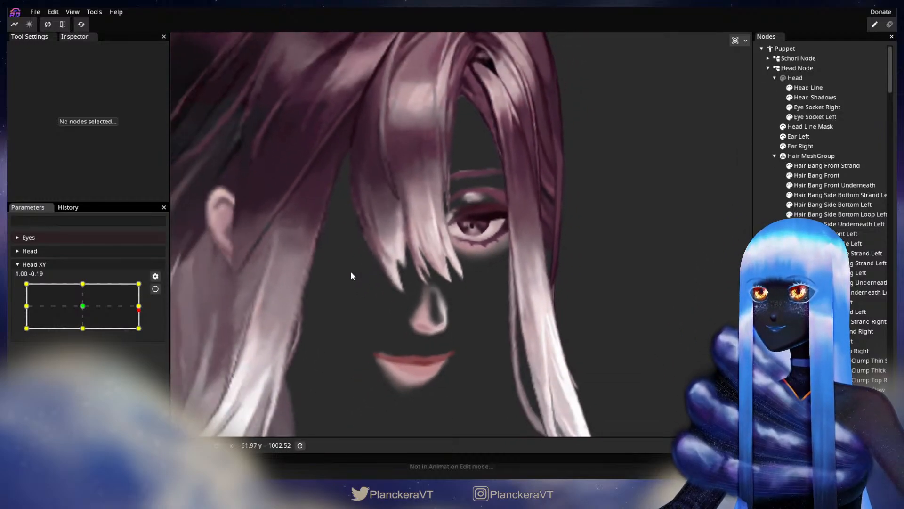
left_click_drag(137, 314, 149, 286)
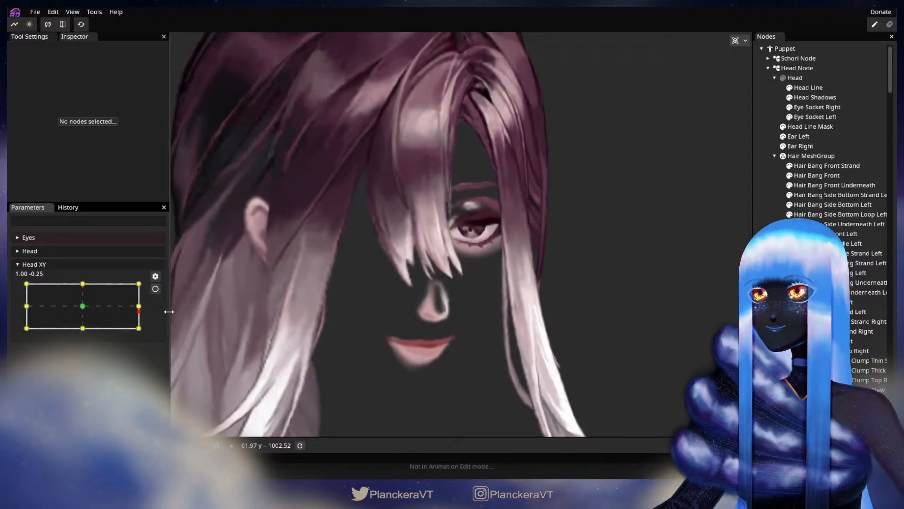
mouse_move(171, 284)
left_mouse_down()
mouse_move(175, 311)
mouse_move(176, 288)
mouse_move(182, 309)
mouse_move(187, 290)
left_mouse_up()
left_click(155, 288)
Fine-tune the Hair Bang Front vertices around the two tips nearest the eye at Head XY 1.00 1.00, and deselect the mesh.
scroll(463, 245, "up", 4)
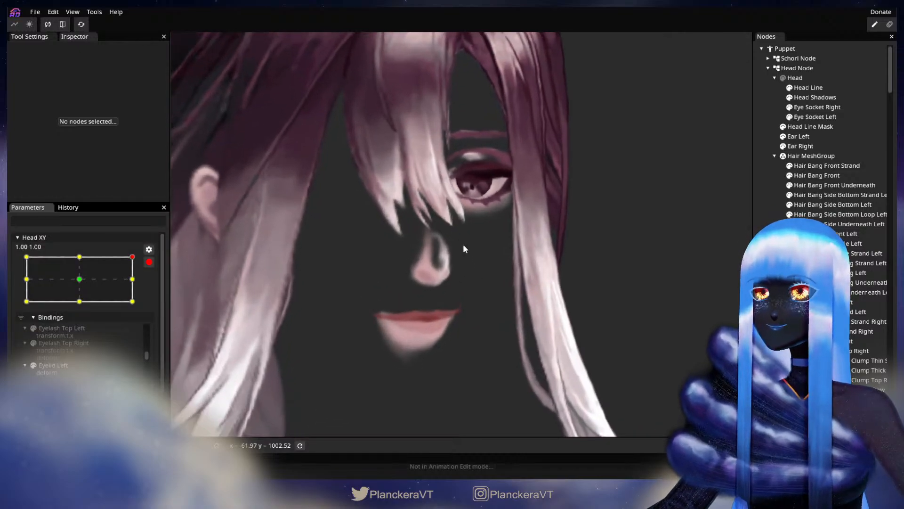
scroll(464, 250, "up", 5)
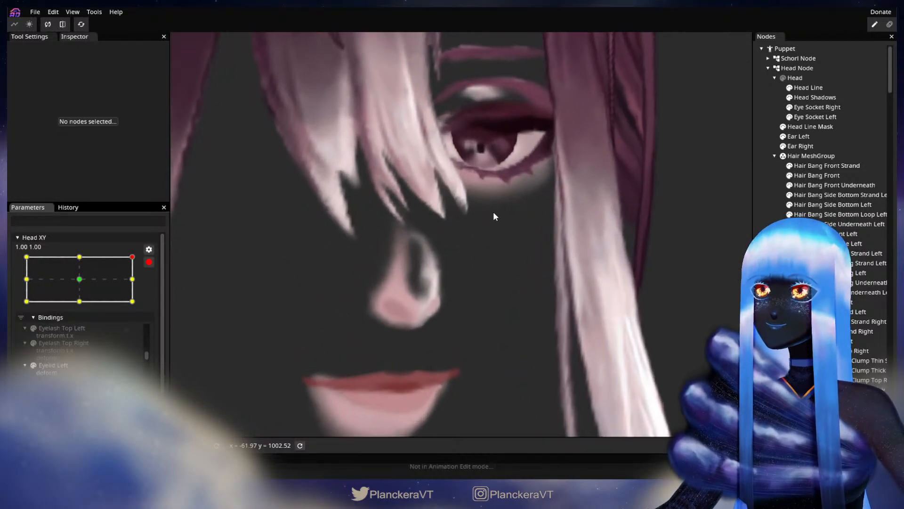
scroll(520, 315, "up", 3)
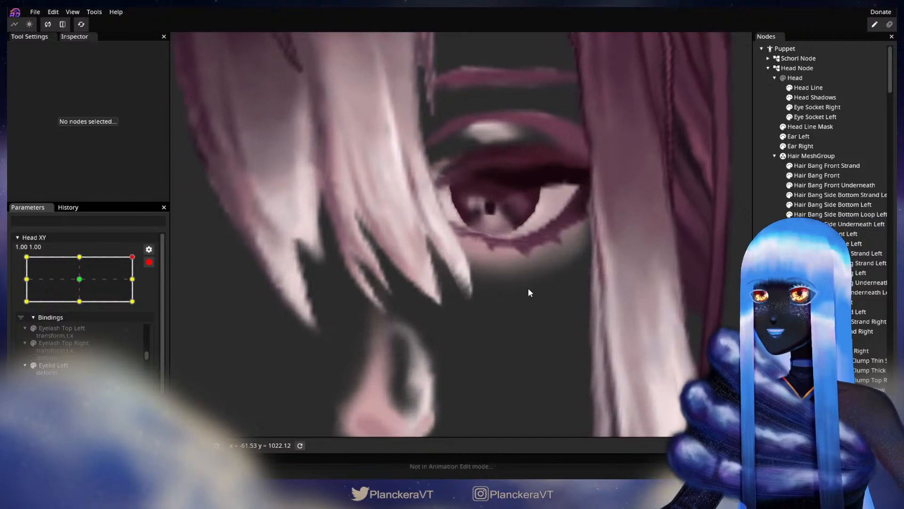
left_click(832, 172)
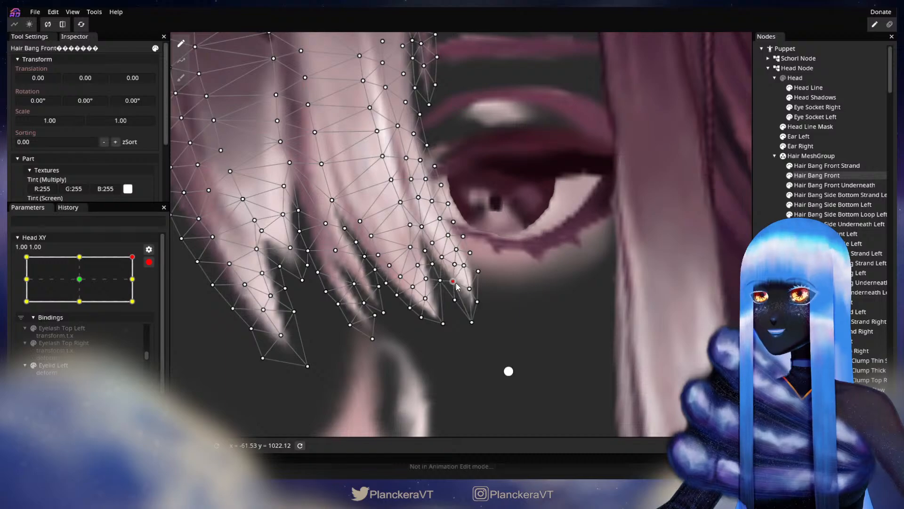
left_click_drag(445, 267, 447, 296)
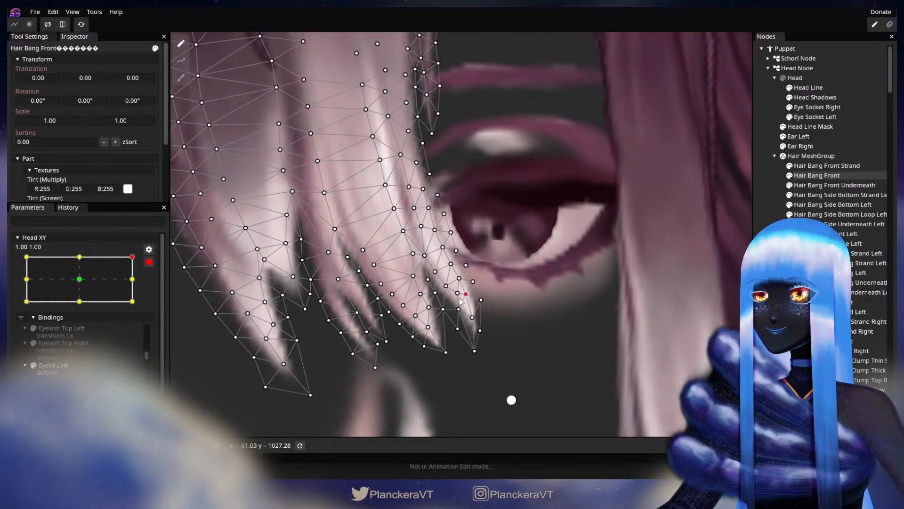
left_click(459, 309)
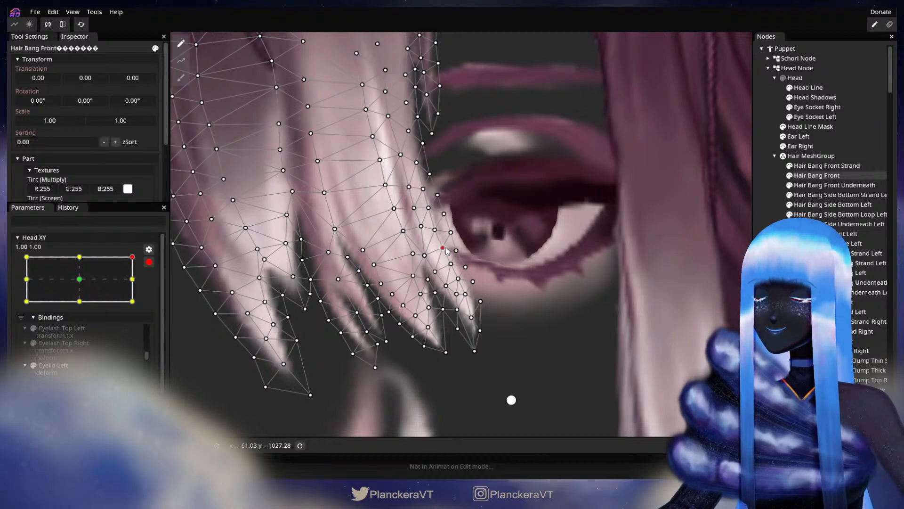
left_click(722, 297)
Check the bang's motion with Head XY disarmed, and re-arm the parameter at the 1.00 -1.00 keypoint.
scroll(577, 323, "down", 5)
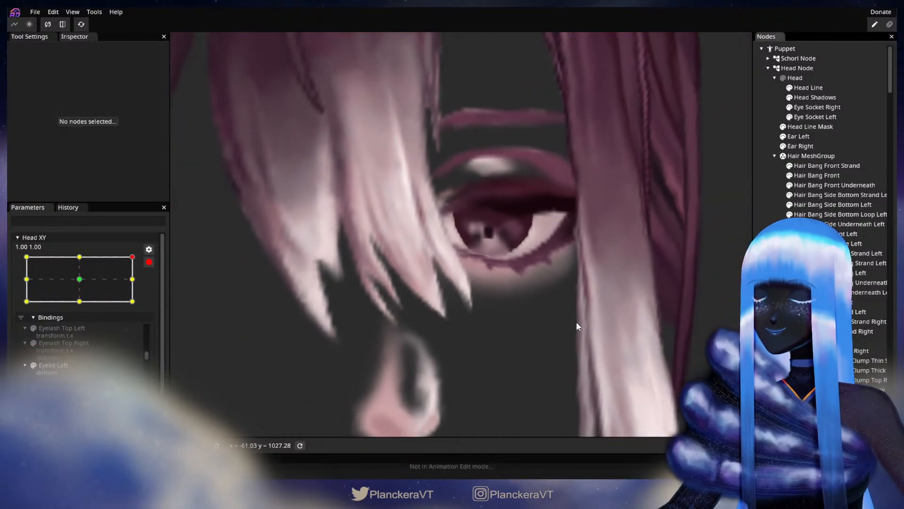
scroll(580, 321, "down", 6)
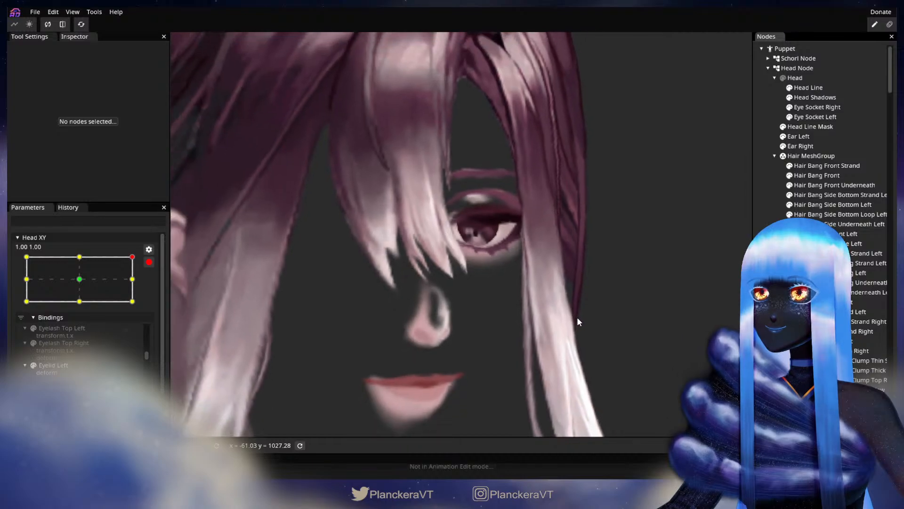
scroll(577, 320, "down", 6)
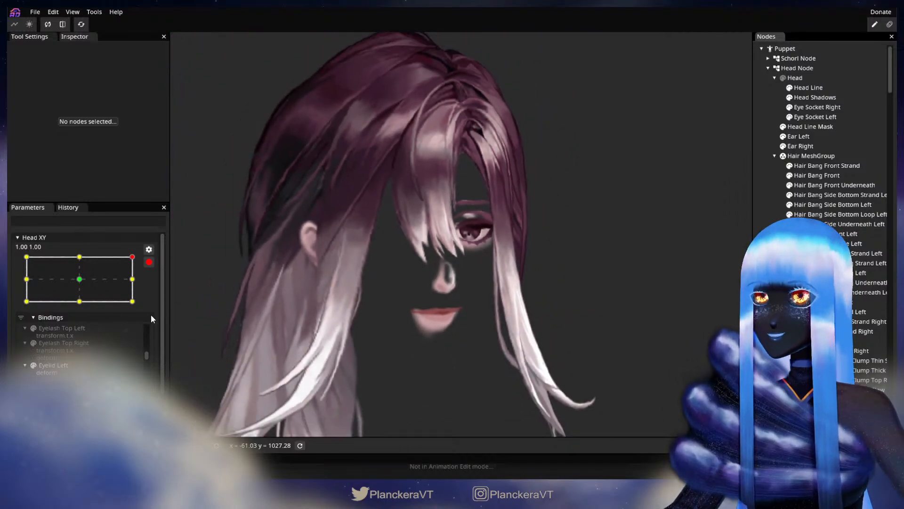
left_click(148, 263)
left_click_drag(139, 284, 165, 336)
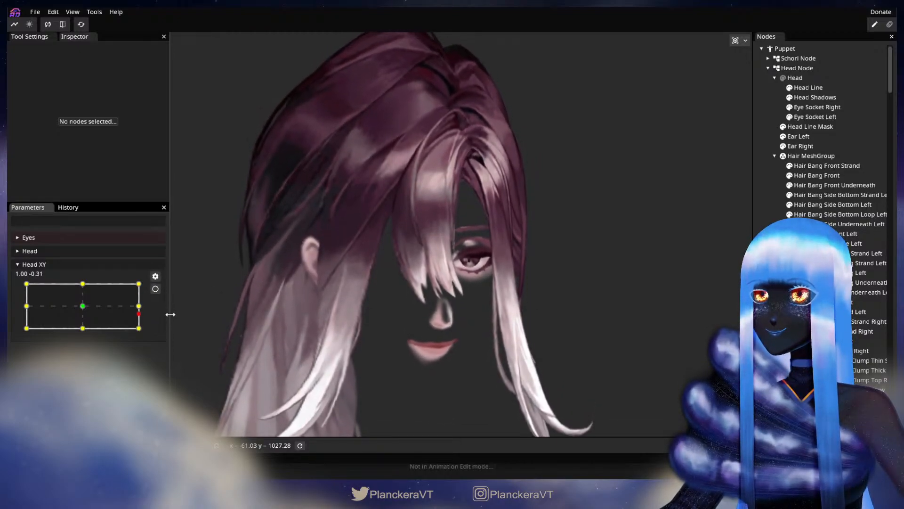
scroll(397, 295, "up", 5)
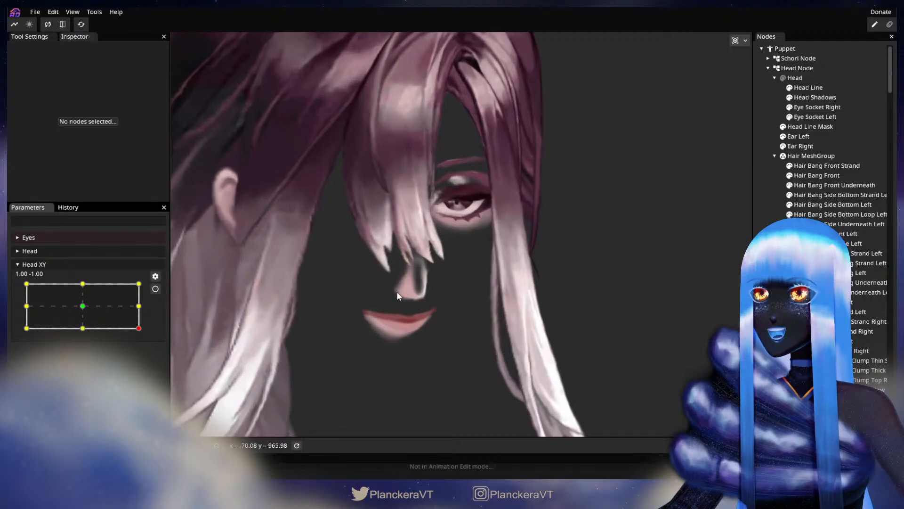
left_click(153, 291)
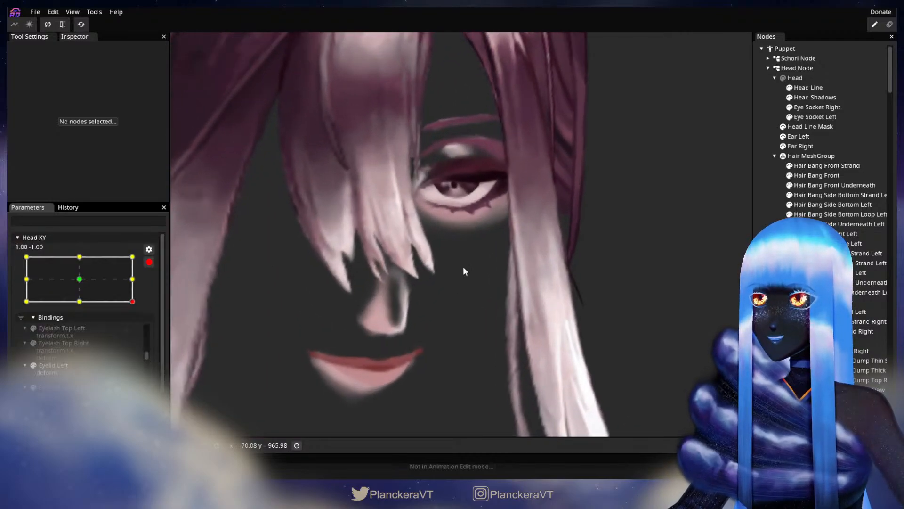
Adjust the Hair Bang Front vertices at the tip nearest the eye for Head XY 1.00 -1.00, and deselect the mesh.
scroll(471, 290, "up", 2)
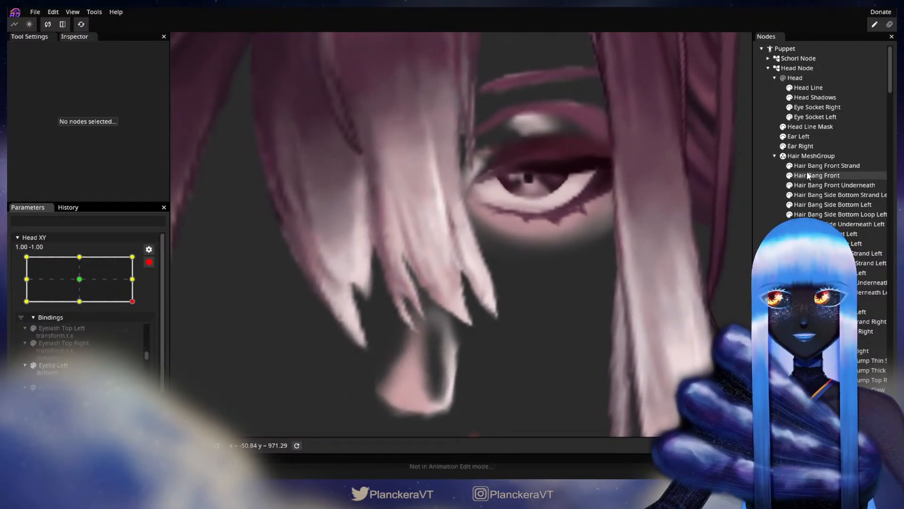
left_click(806, 173)
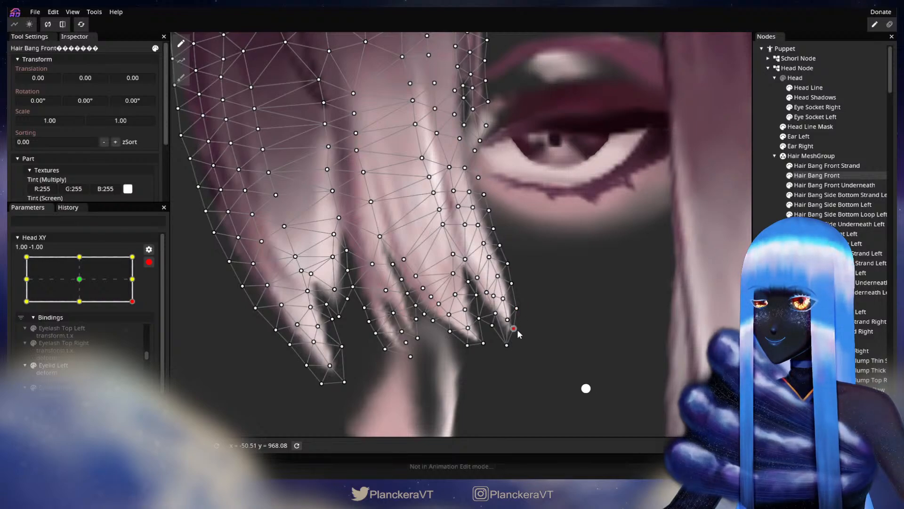
left_click(767, 301)
scroll(596, 258, "down", 2)
Refine the Hair Bang Front vertices around the gap beside the second tip from the eye, and deselect the mesh.
scroll(596, 259, "up", 2)
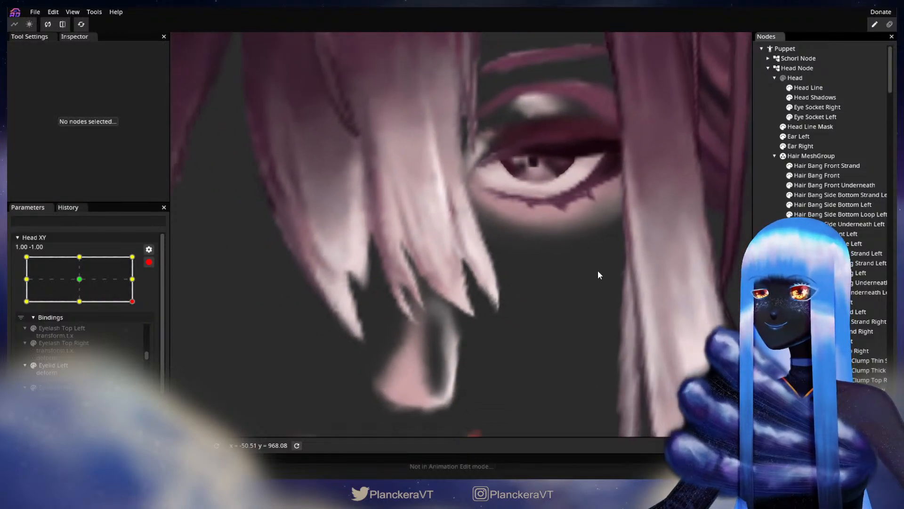
left_click(818, 175)
scroll(495, 316, "up", 1)
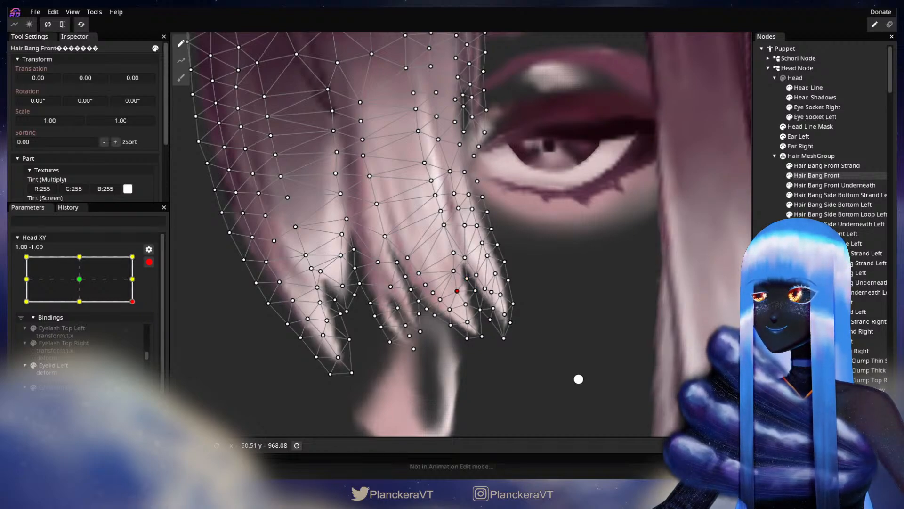
left_click(579, 379)
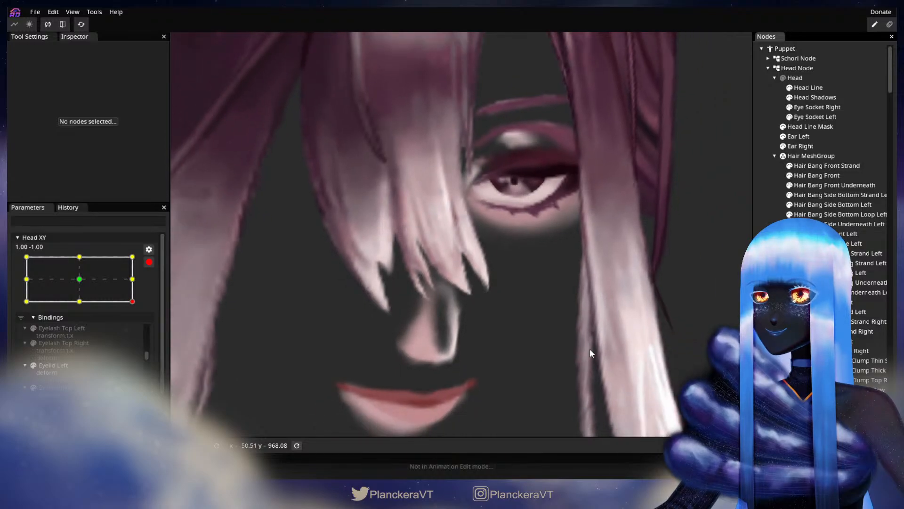
Disarm Head XY, check the bang across the head turn, and re-arm the parameter at 1.00 -1.00.
scroll(591, 350, "down", 6)
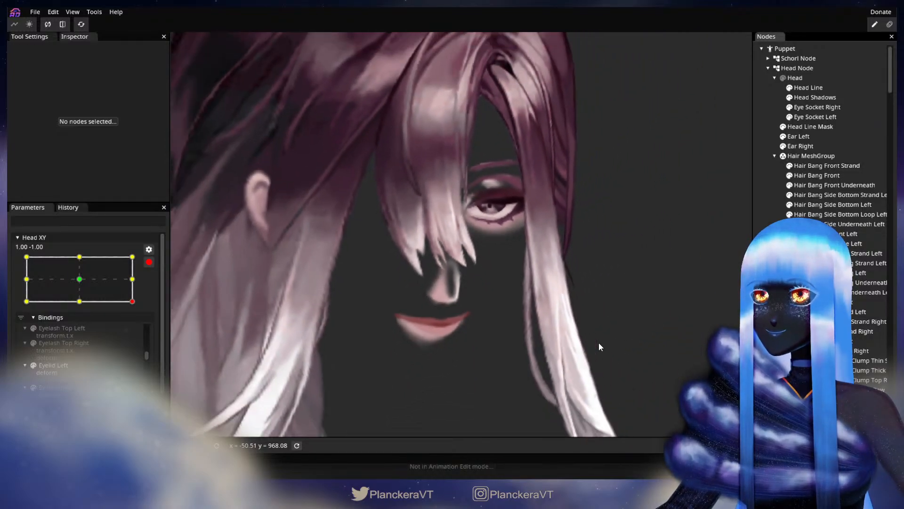
scroll(599, 347, "down", 4)
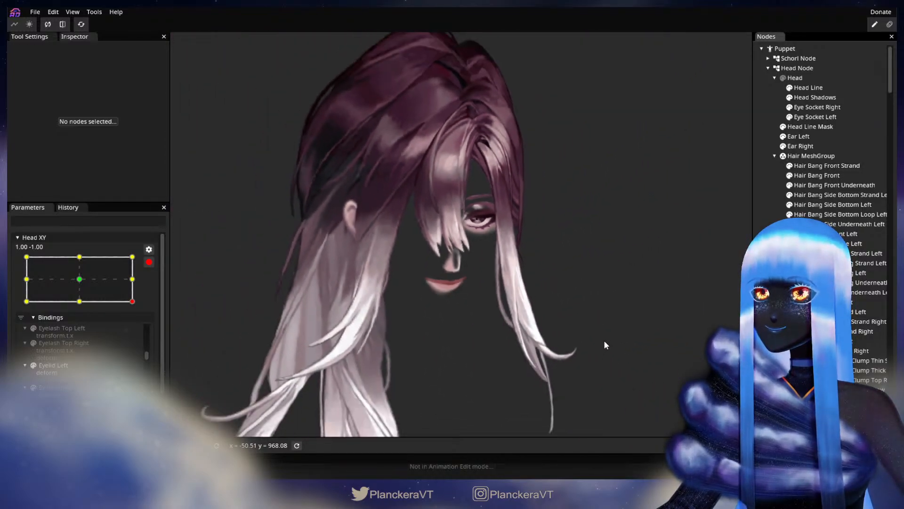
scroll(606, 344, "down", 3)
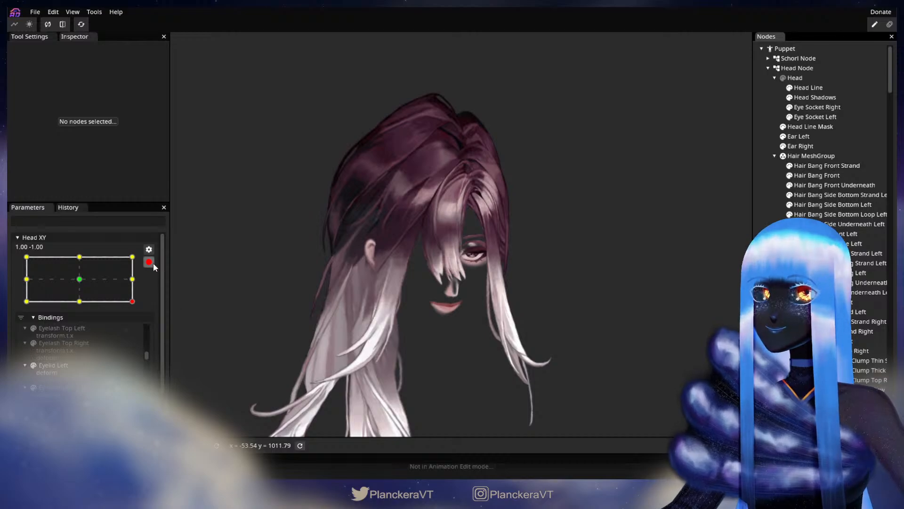
left_click(150, 262)
left_click_drag(141, 333, 160, 325)
left_click(156, 288)
Nudge the Hair Bang Front tip nearest the eye slightly outward with the Circle Brush at size 11.00, and deselect the mesh.
scroll(479, 336, "up", 3)
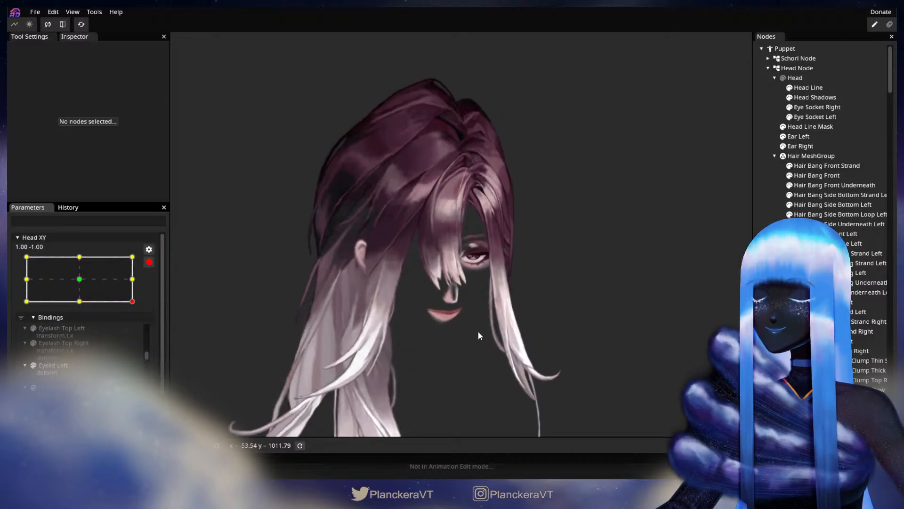
scroll(478, 334, "up", 4)
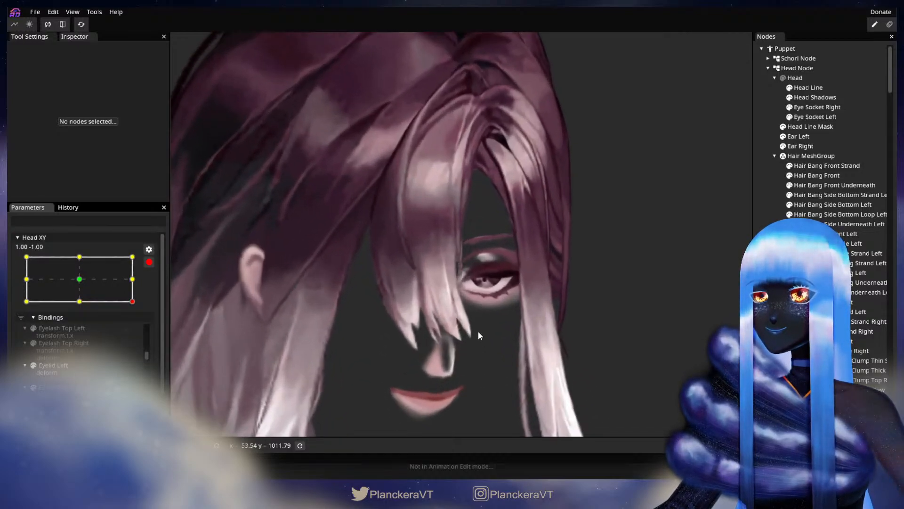
scroll(476, 329, "up", 2)
left_click_drag(502, 372, 511, 287)
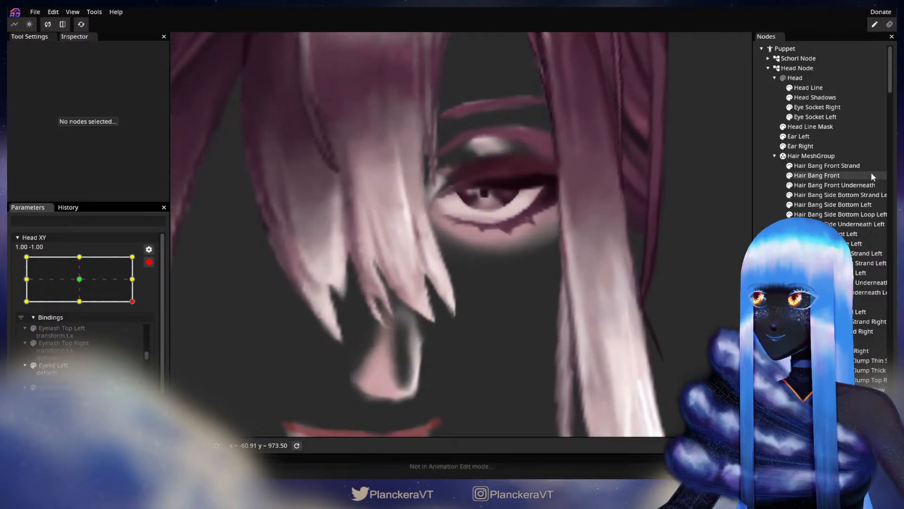
left_click(872, 175)
scroll(560, 333, "up", 1)
left_click(181, 78)
scroll(430, 286, "up", 3)
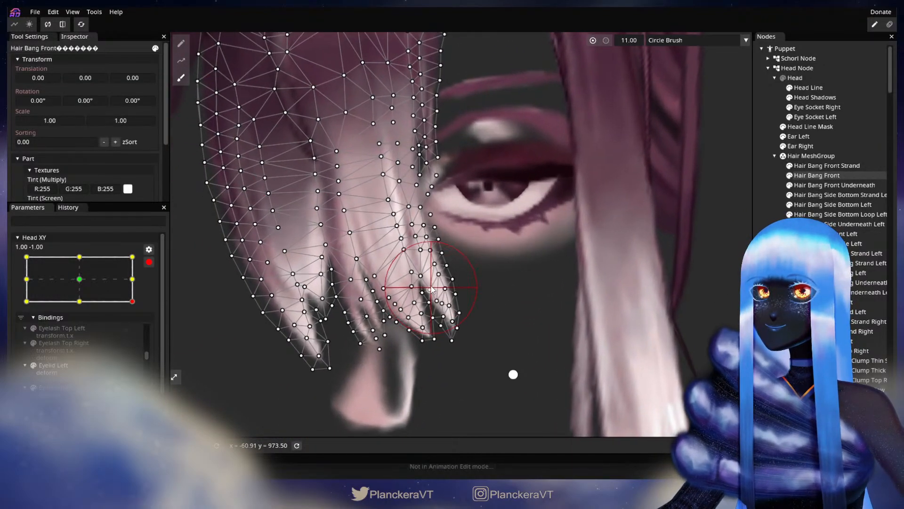
left_click_drag(460, 332, 468, 332)
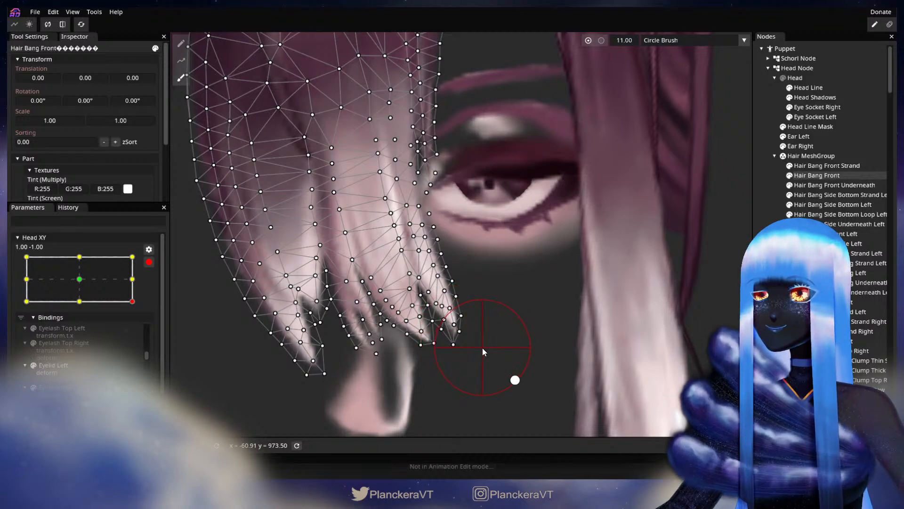
left_click(770, 202)
Check the nudged tip's motion with Head XY disarmed, re-arm the parameter at 1.00 -1.00, and inspect the bang close up.
scroll(527, 338, "down", 5)
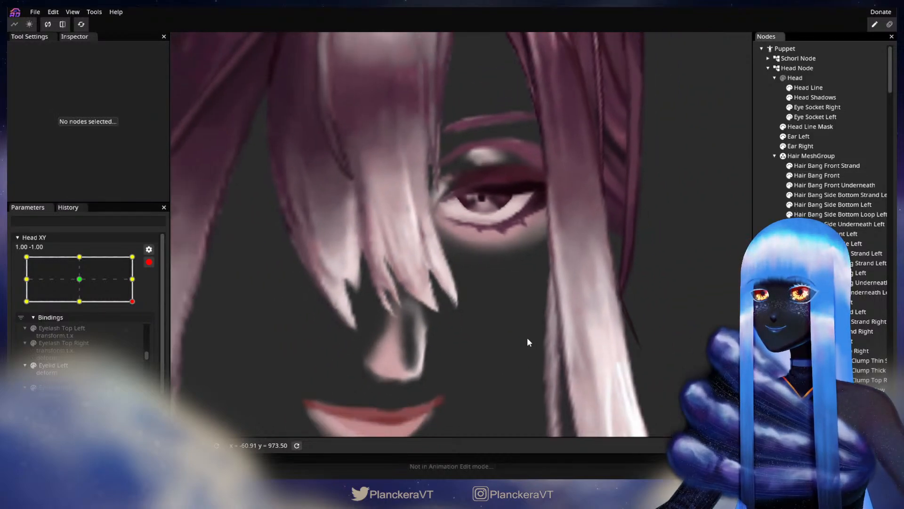
scroll(528, 337, "down", 5)
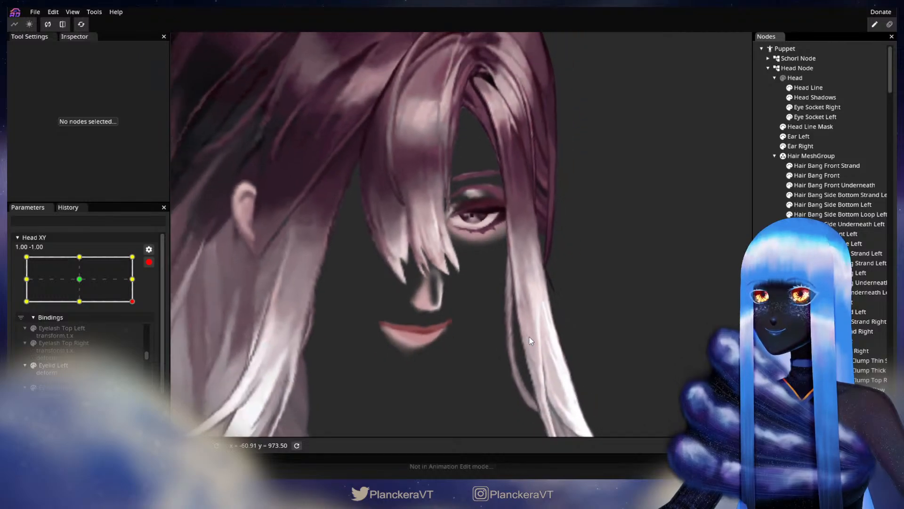
scroll(527, 338, "down", 3)
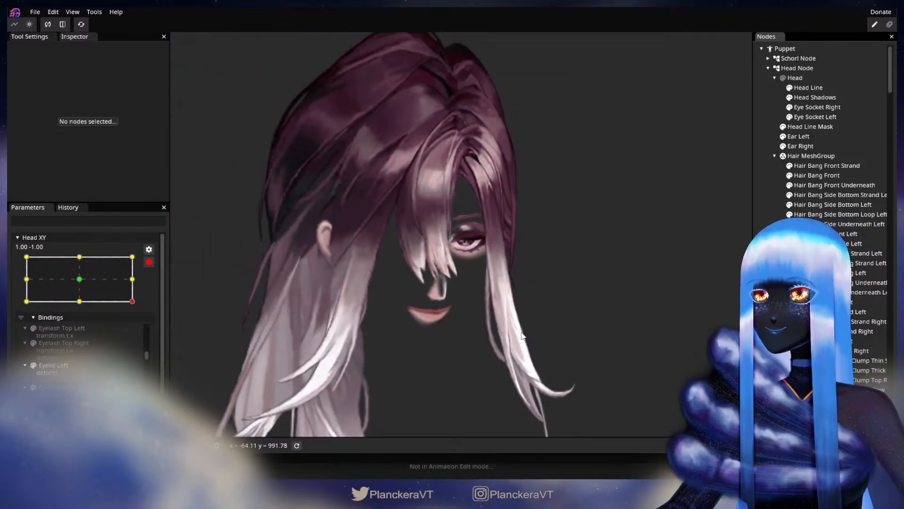
left_click(148, 262)
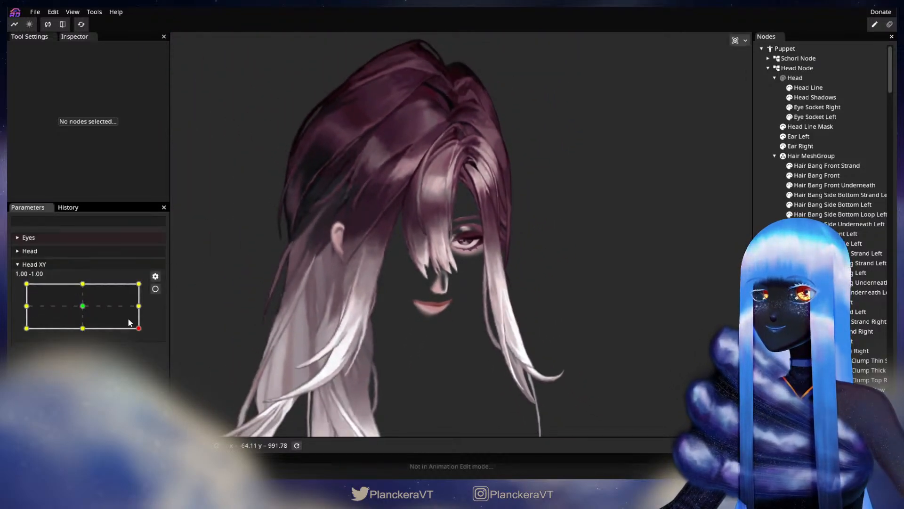
mouse_move(139, 330)
left_mouse_down()
mouse_move(140, 307)
mouse_move(142, 330)
mouse_move(144, 313)
mouse_move(155, 330)
left_mouse_up()
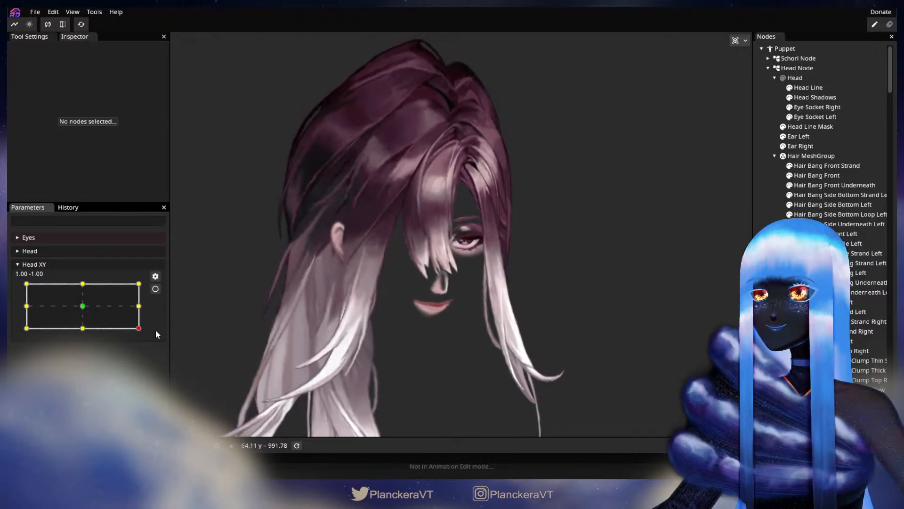
left_click(155, 289)
scroll(534, 335, "up", 5)
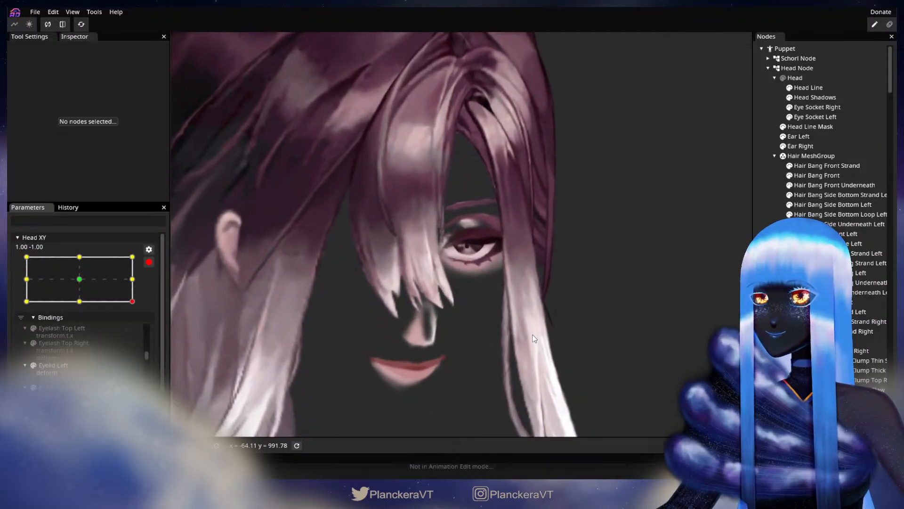
Adjust the Hair Bang Front vertices at the end of the tip nearest the eye, and deselect the mesh.
scroll(533, 334, "up", 3)
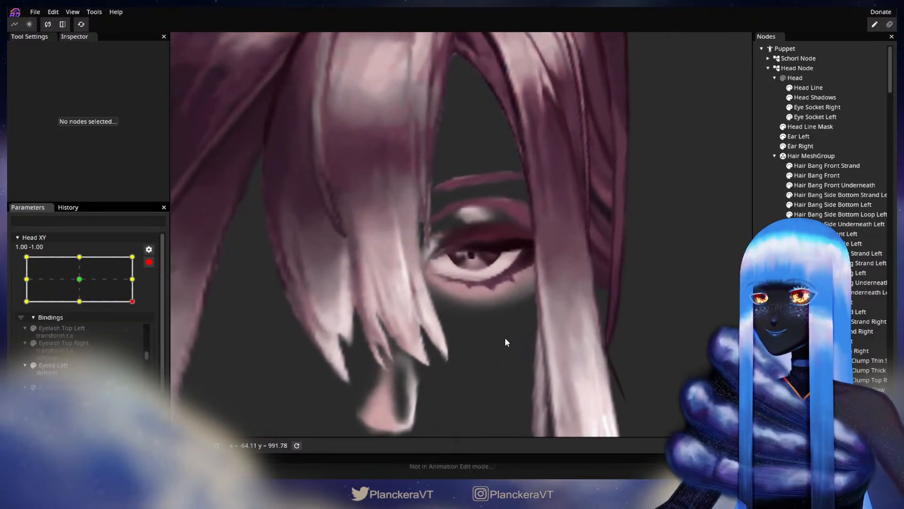
scroll(549, 325, "up", 3)
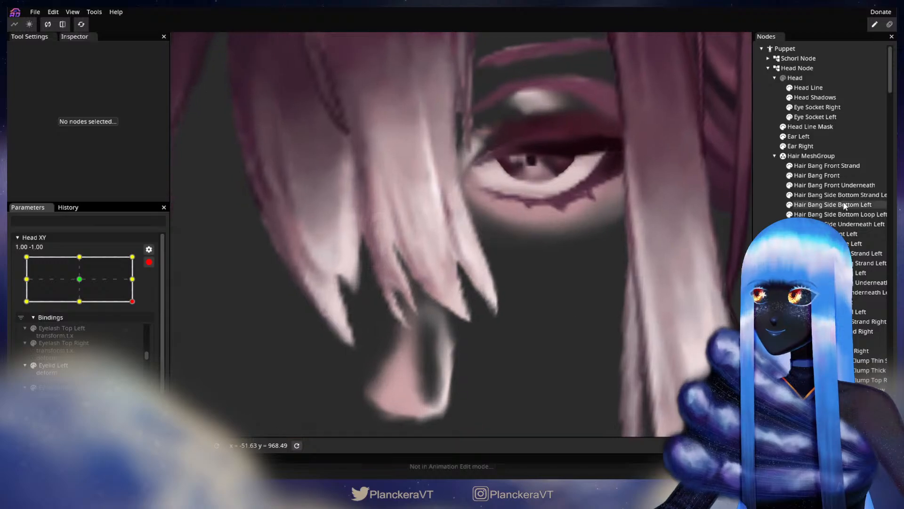
left_click(831, 178)
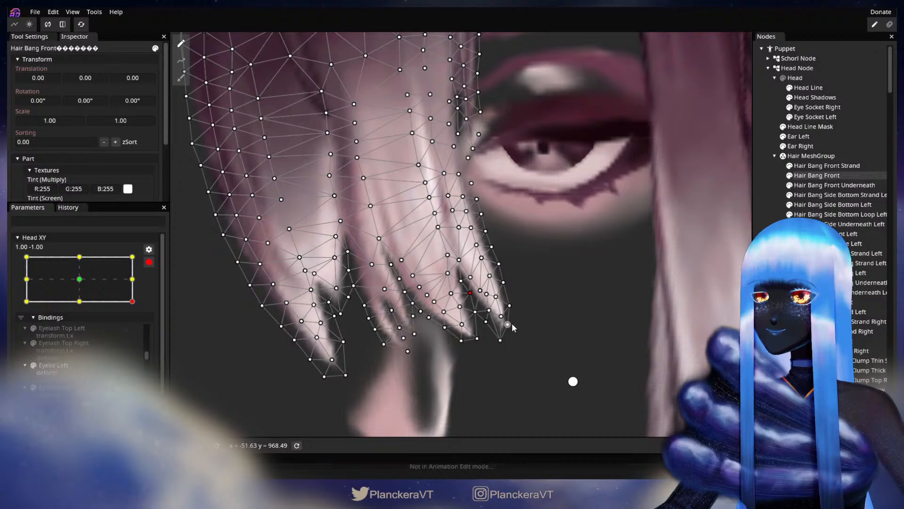
left_click(500, 317)
left_click_drag(501, 348, 509, 331)
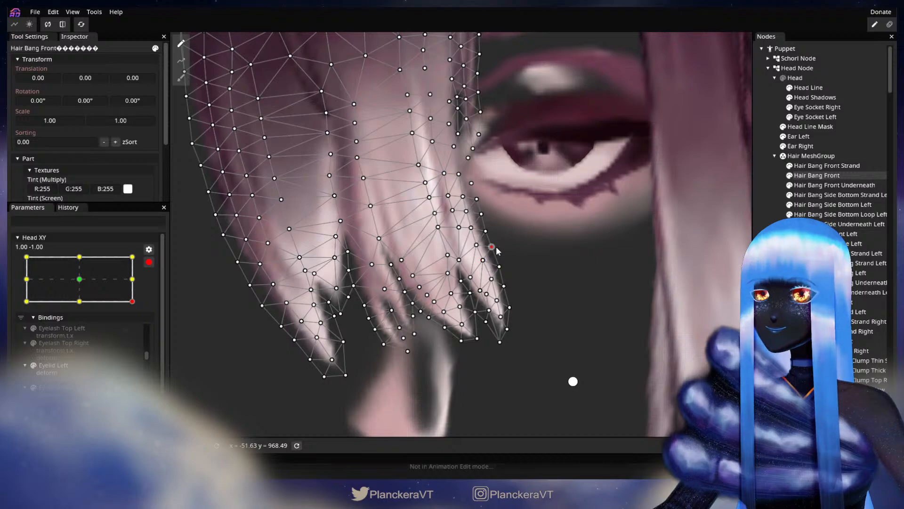
left_click(573, 381)
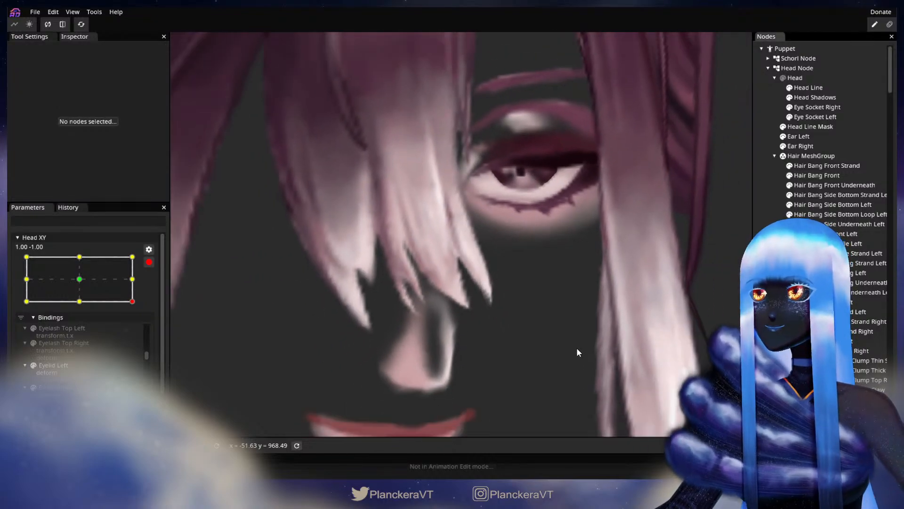
Disarm Head XY and sweep it through the lower and upper head angles to check the whole hair's motion.
scroll(578, 347, "down", 3)
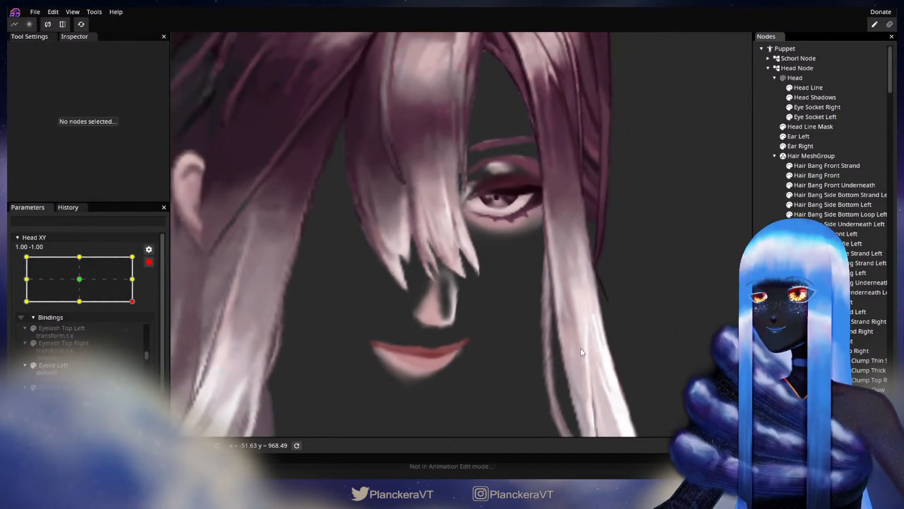
scroll(581, 349, "down", 3)
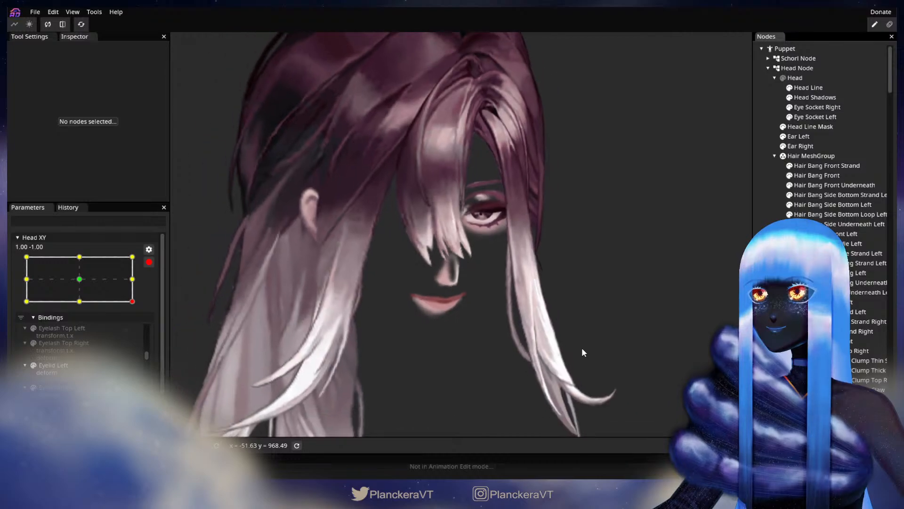
scroll(584, 348, "down", 3)
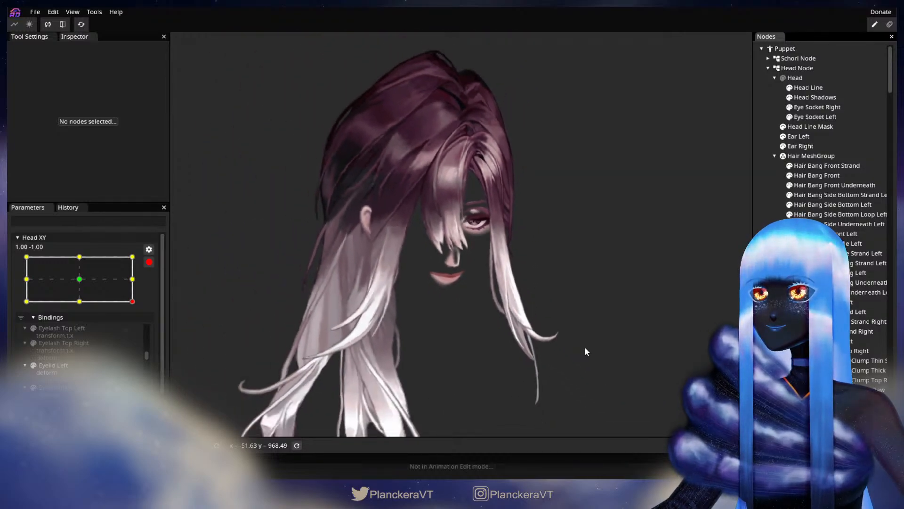
scroll(585, 347, "down", 2)
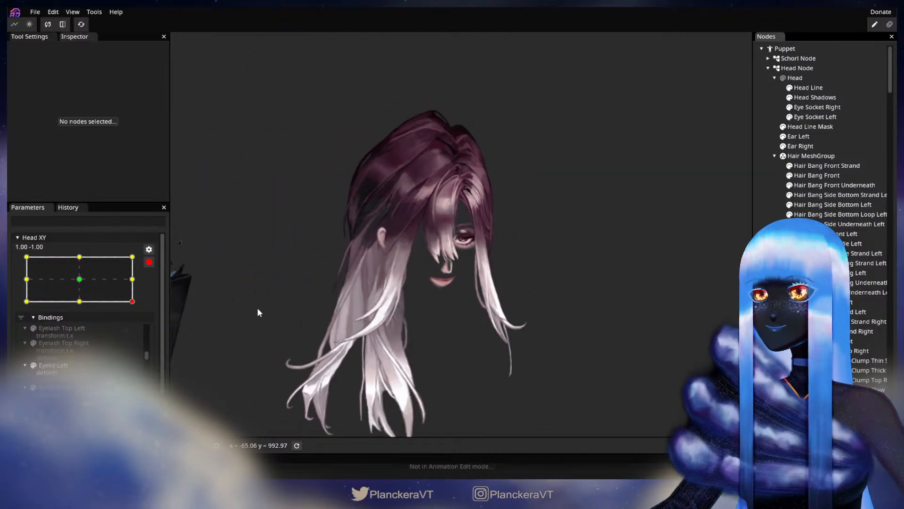
left_click(149, 262)
mouse_move(139, 330)
left_mouse_down()
mouse_move(139, 282)
mouse_move(150, 332)
mouse_move(135, 330)
left_mouse_up()
left_click_drag(87, 333, 51, 335)
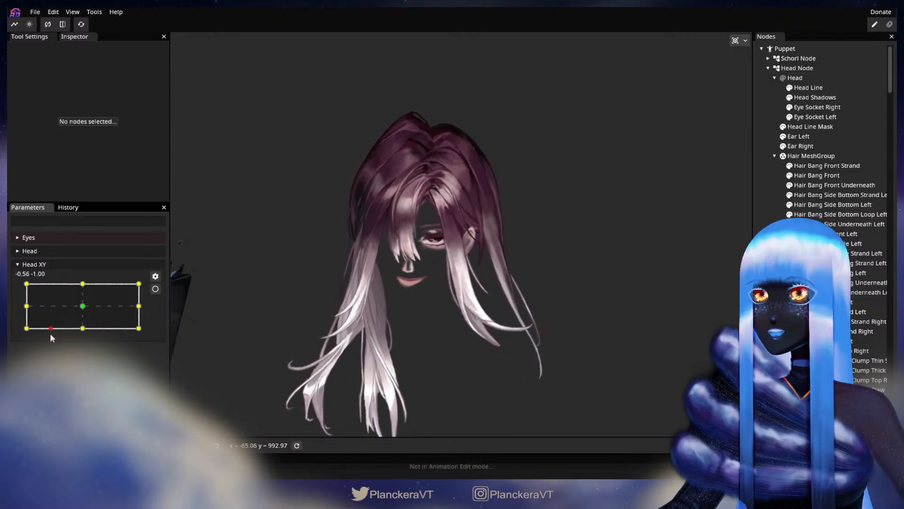
mouse_move(67, 284)
left_mouse_down()
mouse_move(129, 284)
mouse_move(145, 322)
mouse_move(79, 338)
mouse_move(44, 334)
mouse_move(44, 295)
mouse_move(98, 285)
mouse_move(141, 297)
mouse_move(146, 327)
mouse_move(84, 333)
mouse_move(52, 322)
mouse_move(79, 284)
mouse_move(137, 285)
mouse_move(142, 318)
mouse_move(63, 294)
mouse_move(81, 317)
mouse_move(121, 301)
left_mouse_up()
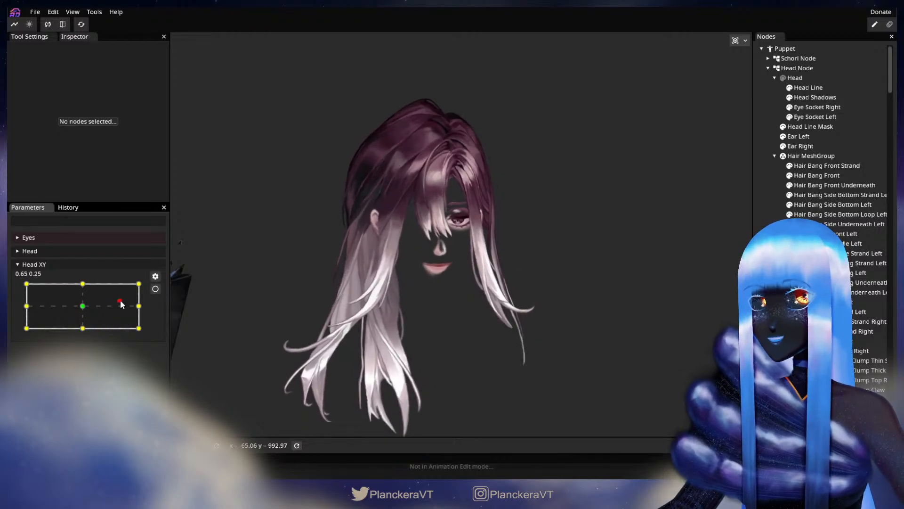
Save the puppet project.
left_click(34, 11)
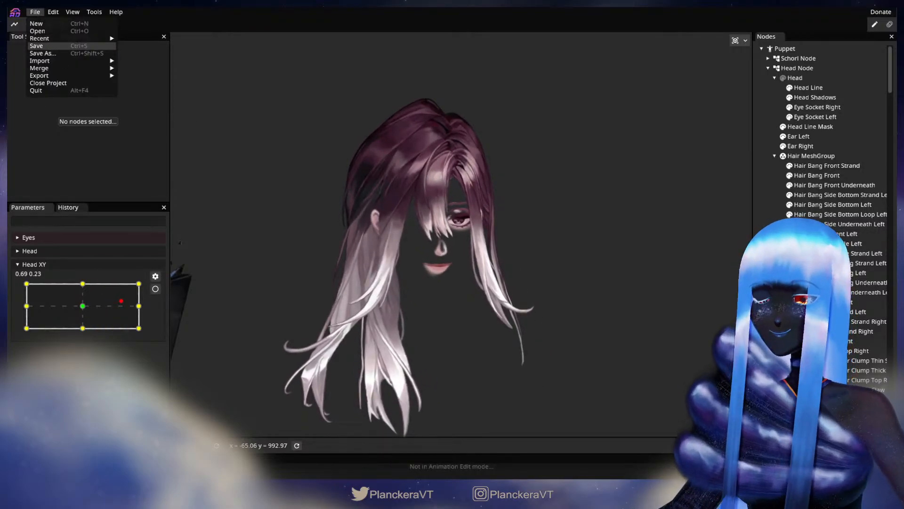